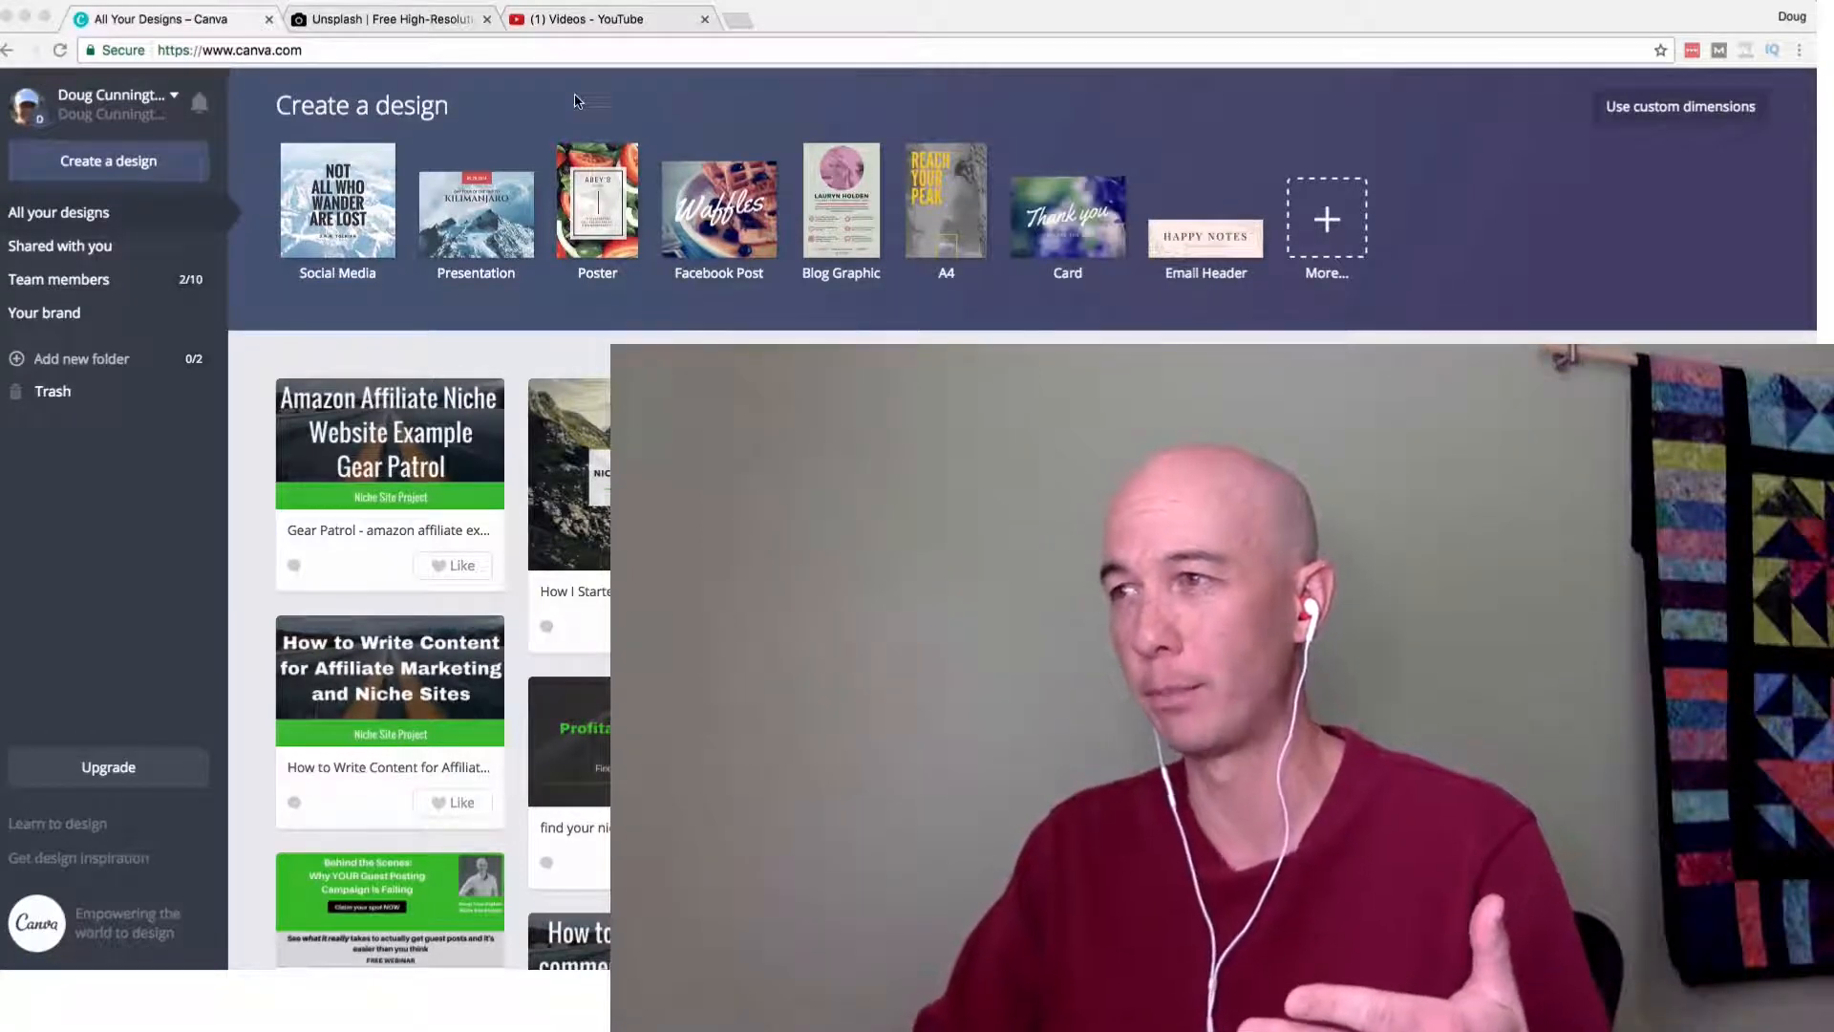
In YouTube's video list, open the edit page of "Images to Use For Free On Your Websites including Niche Sites" in a new tab.
click(592, 21)
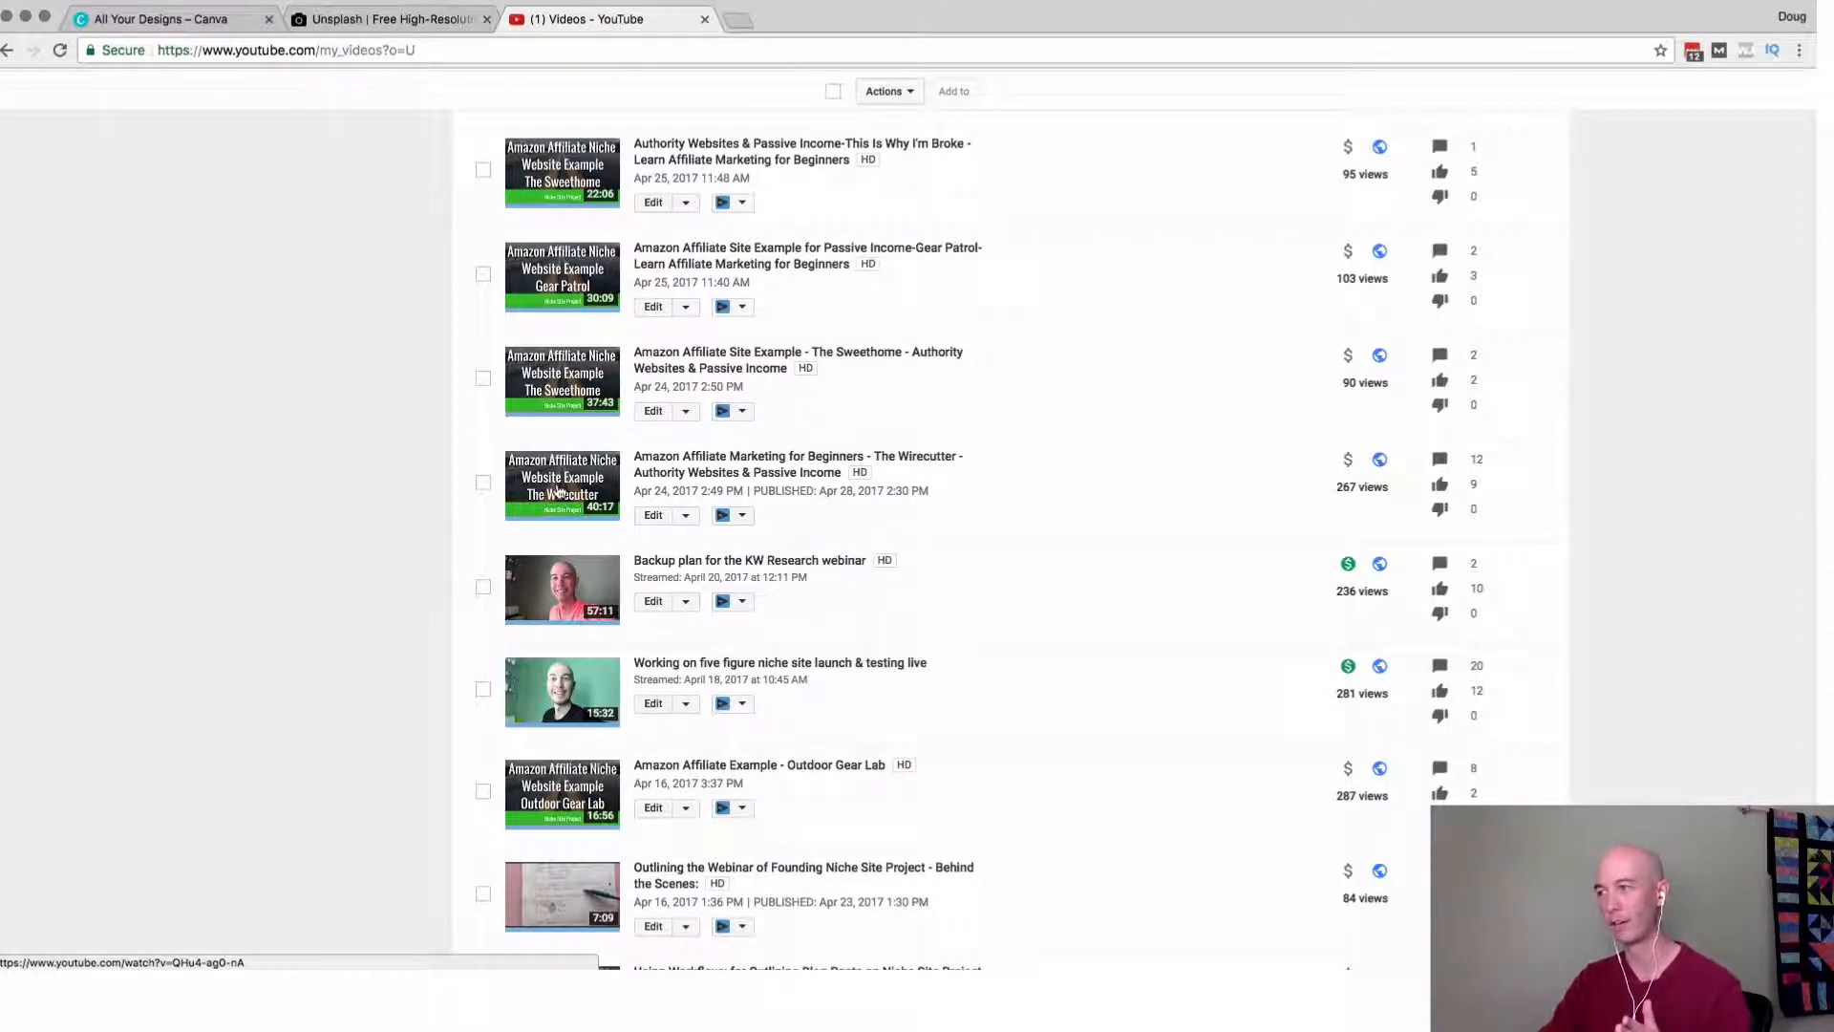
scroll(558, 491, up, 3)
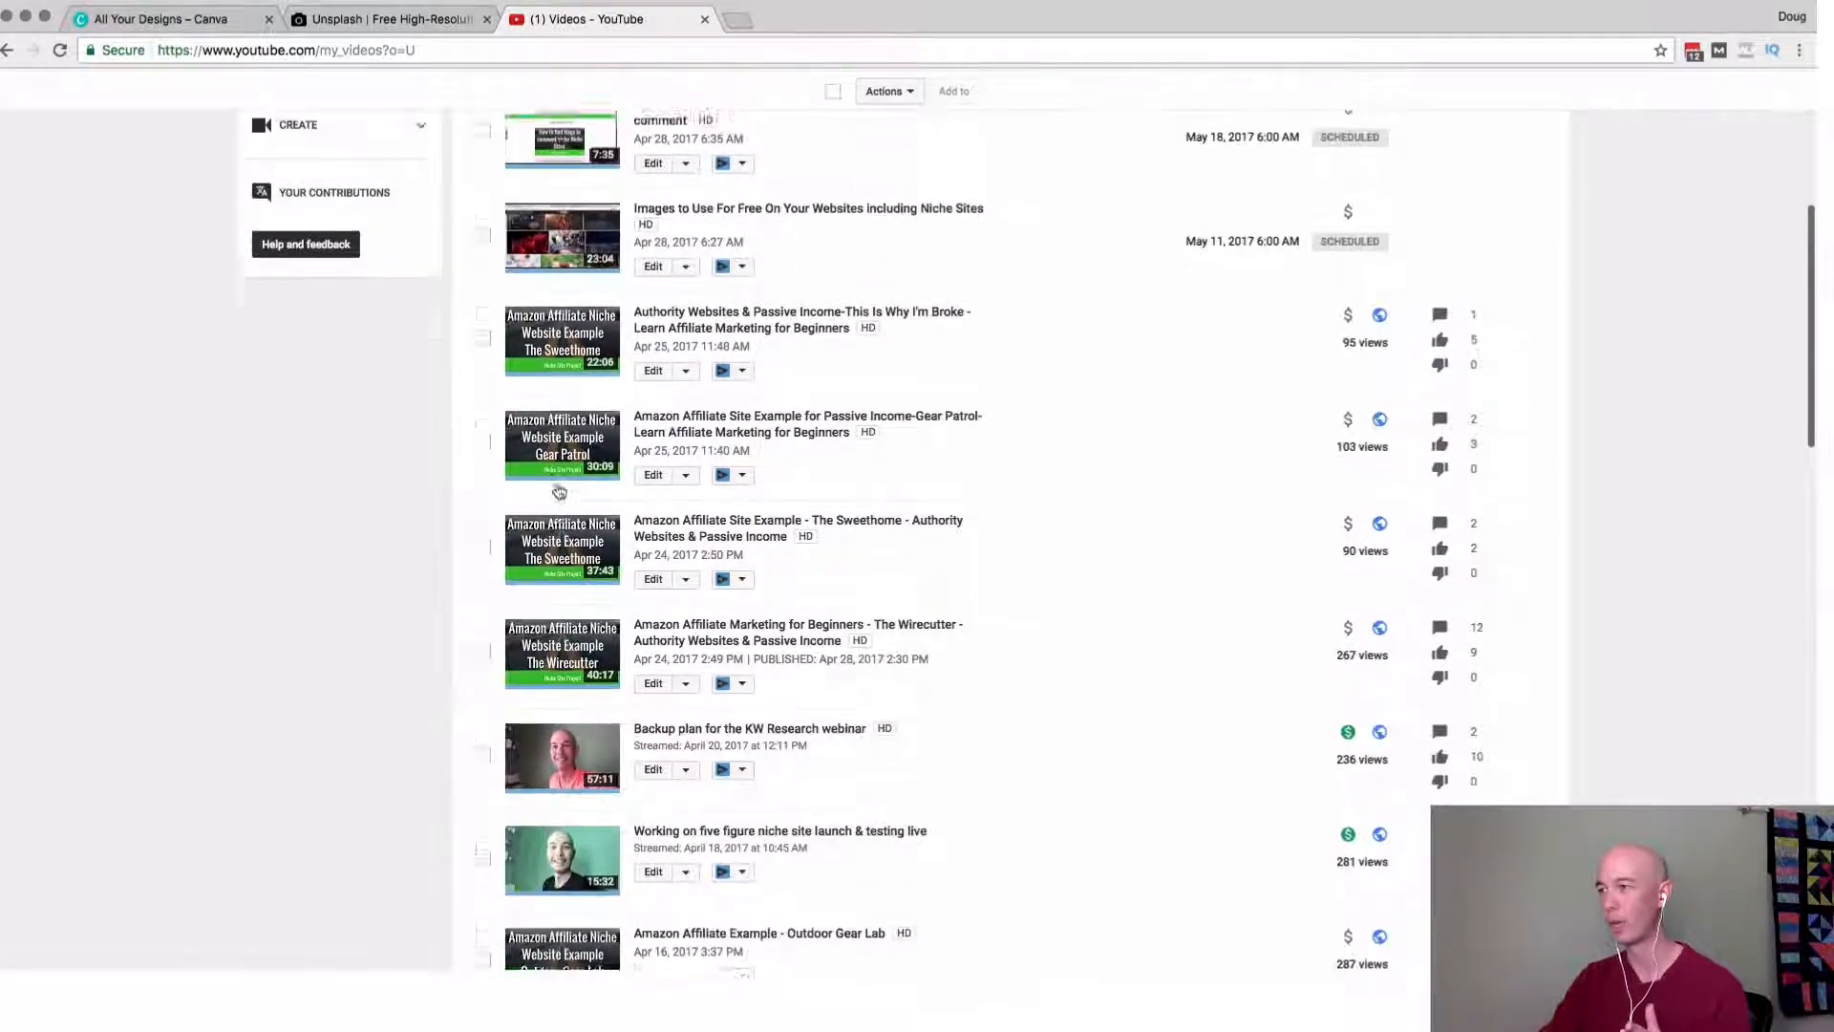
scroll(567, 474, up, 3)
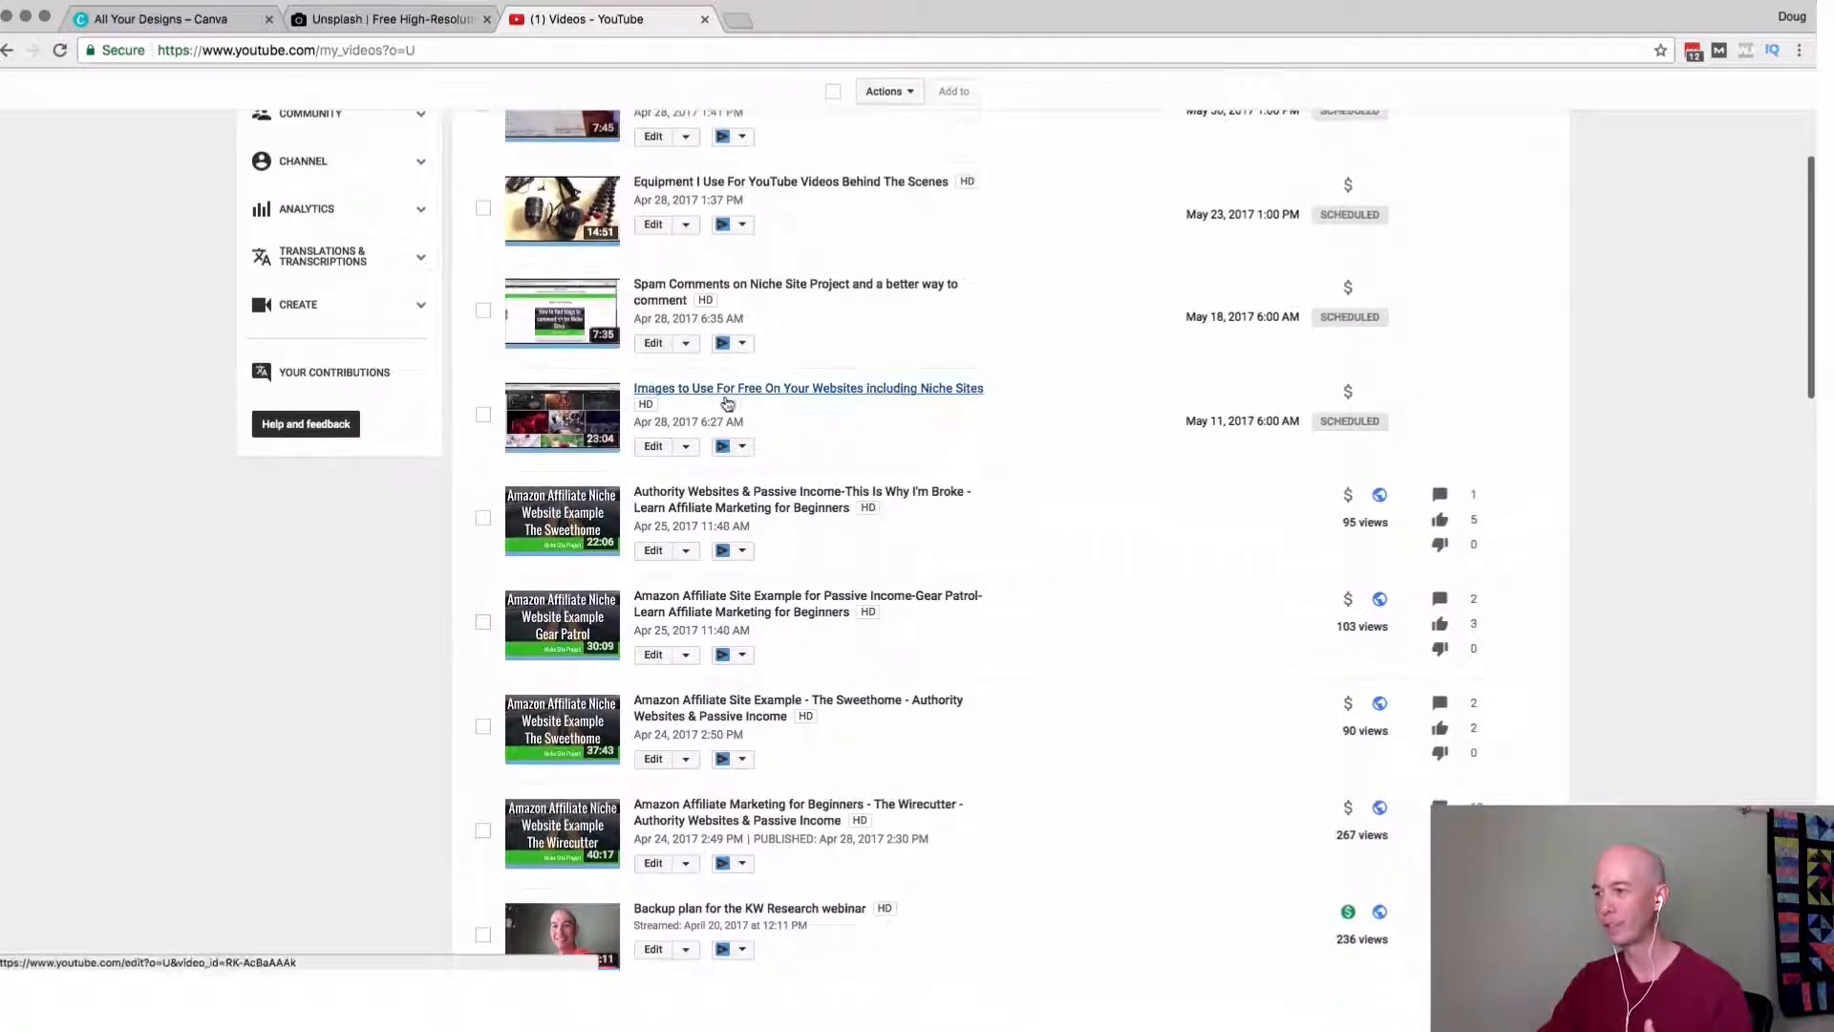
scroll(599, 420, down, 1)
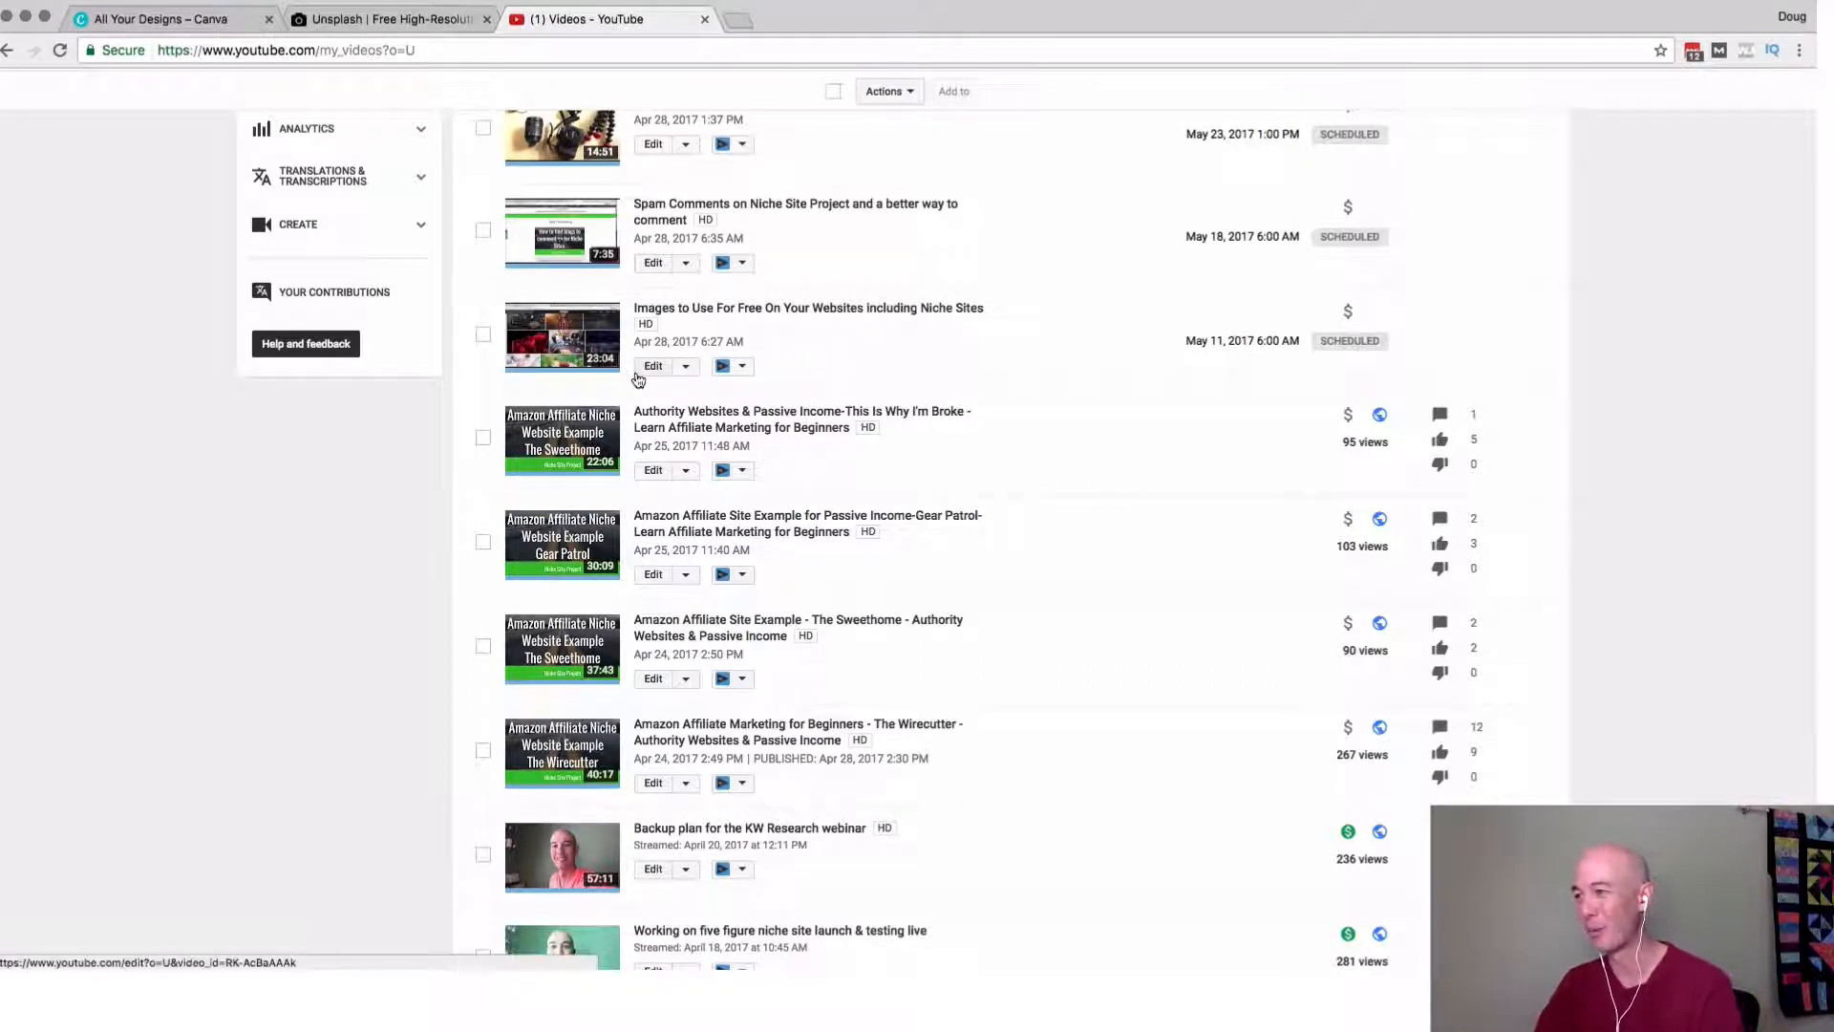
super+click(646, 376)
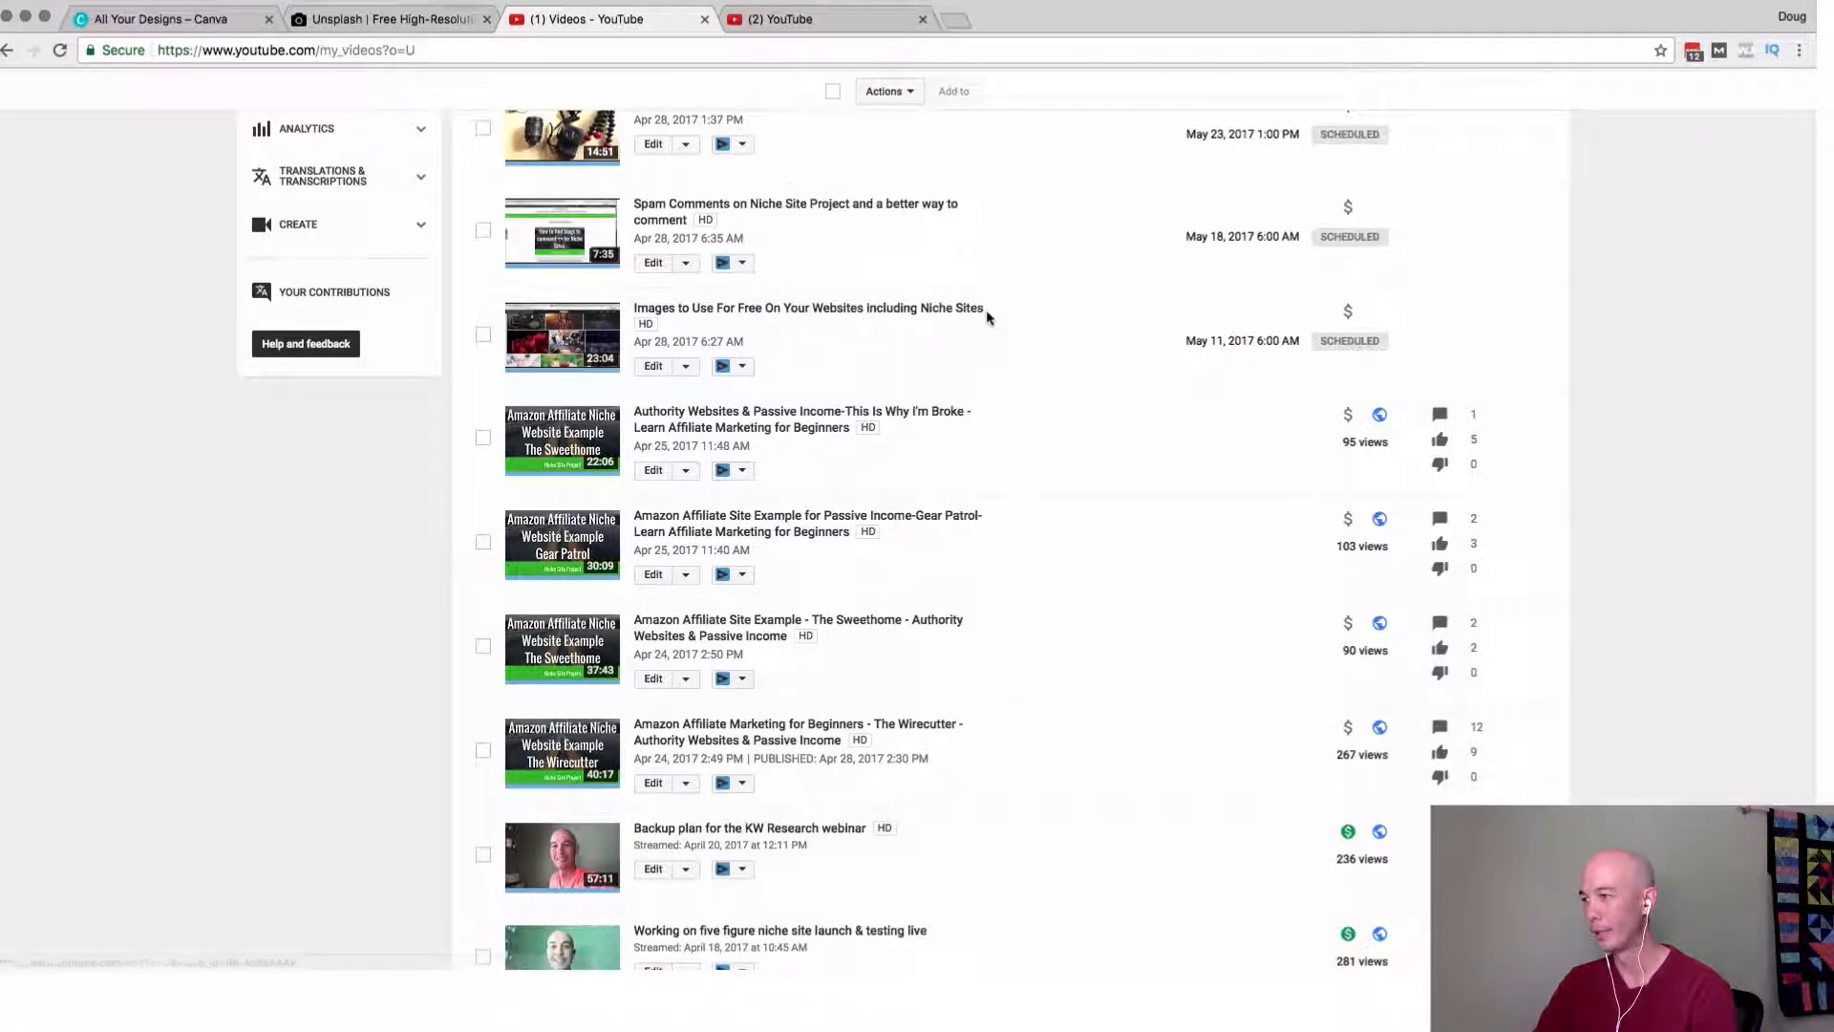
Select the title of the free images video in the list and view the video's edit page.
drag(987, 309, 632, 316)
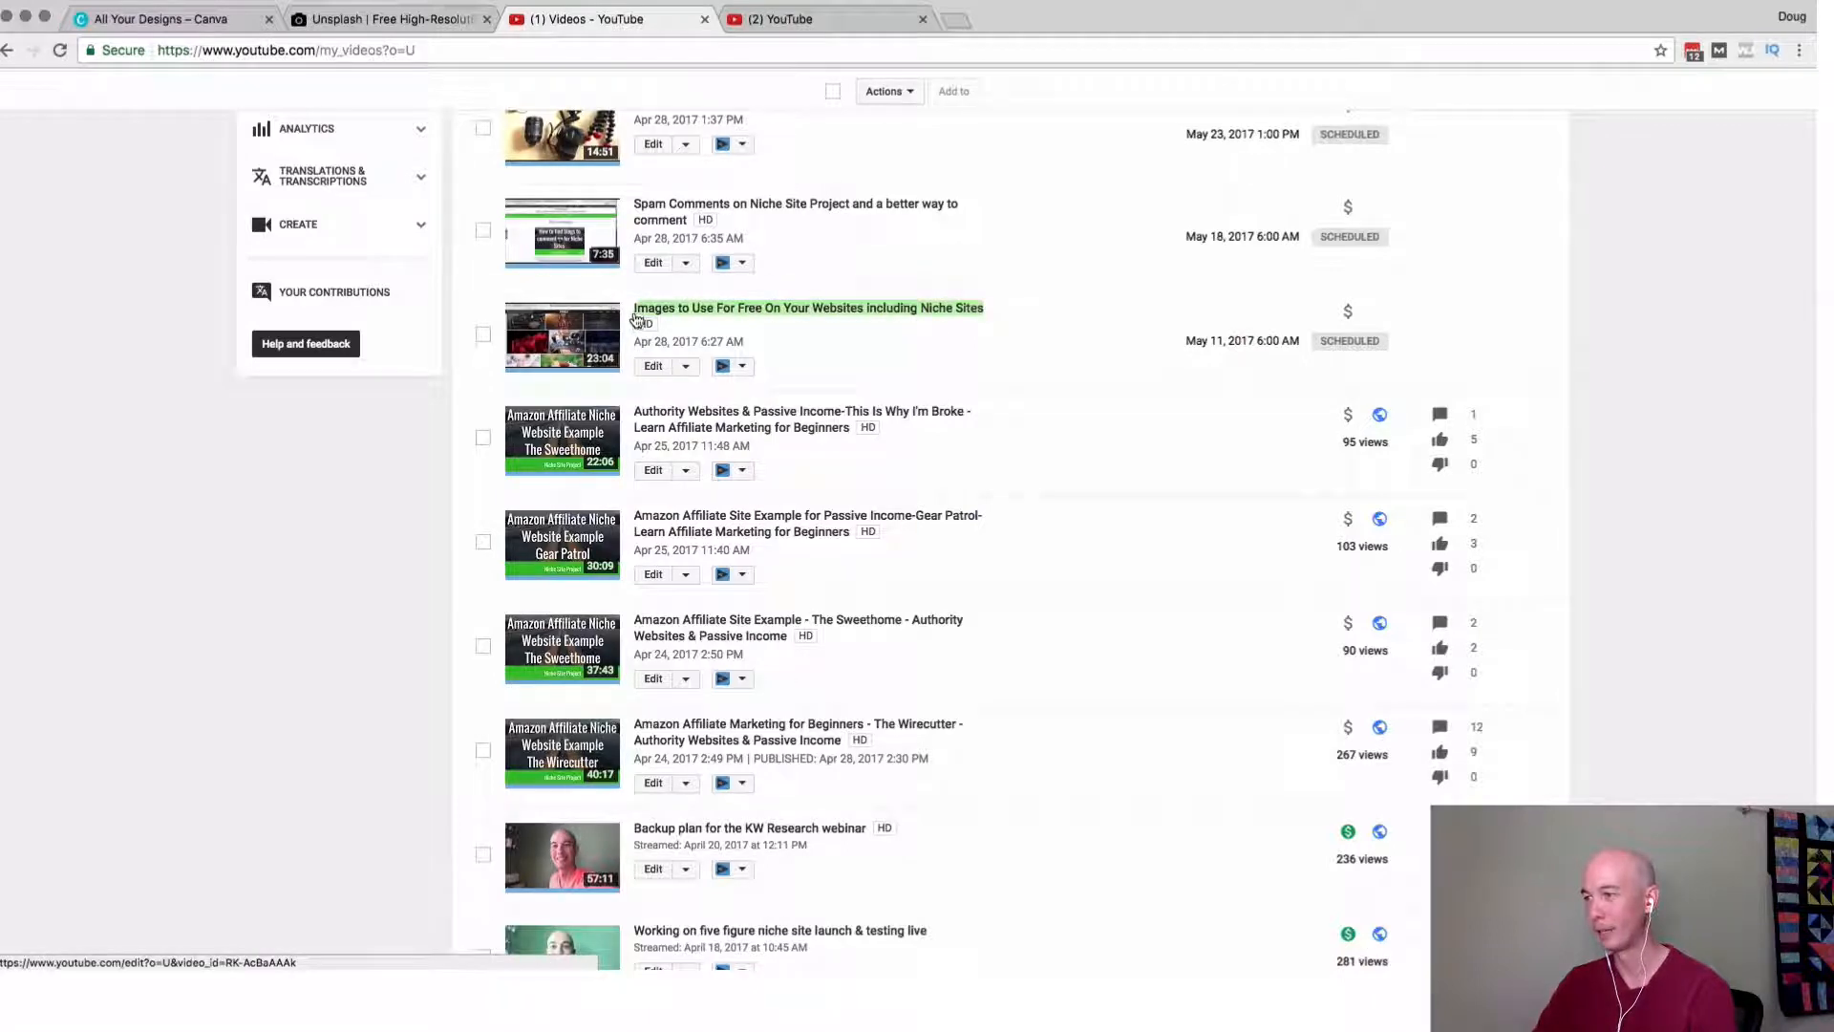
click(372, 30)
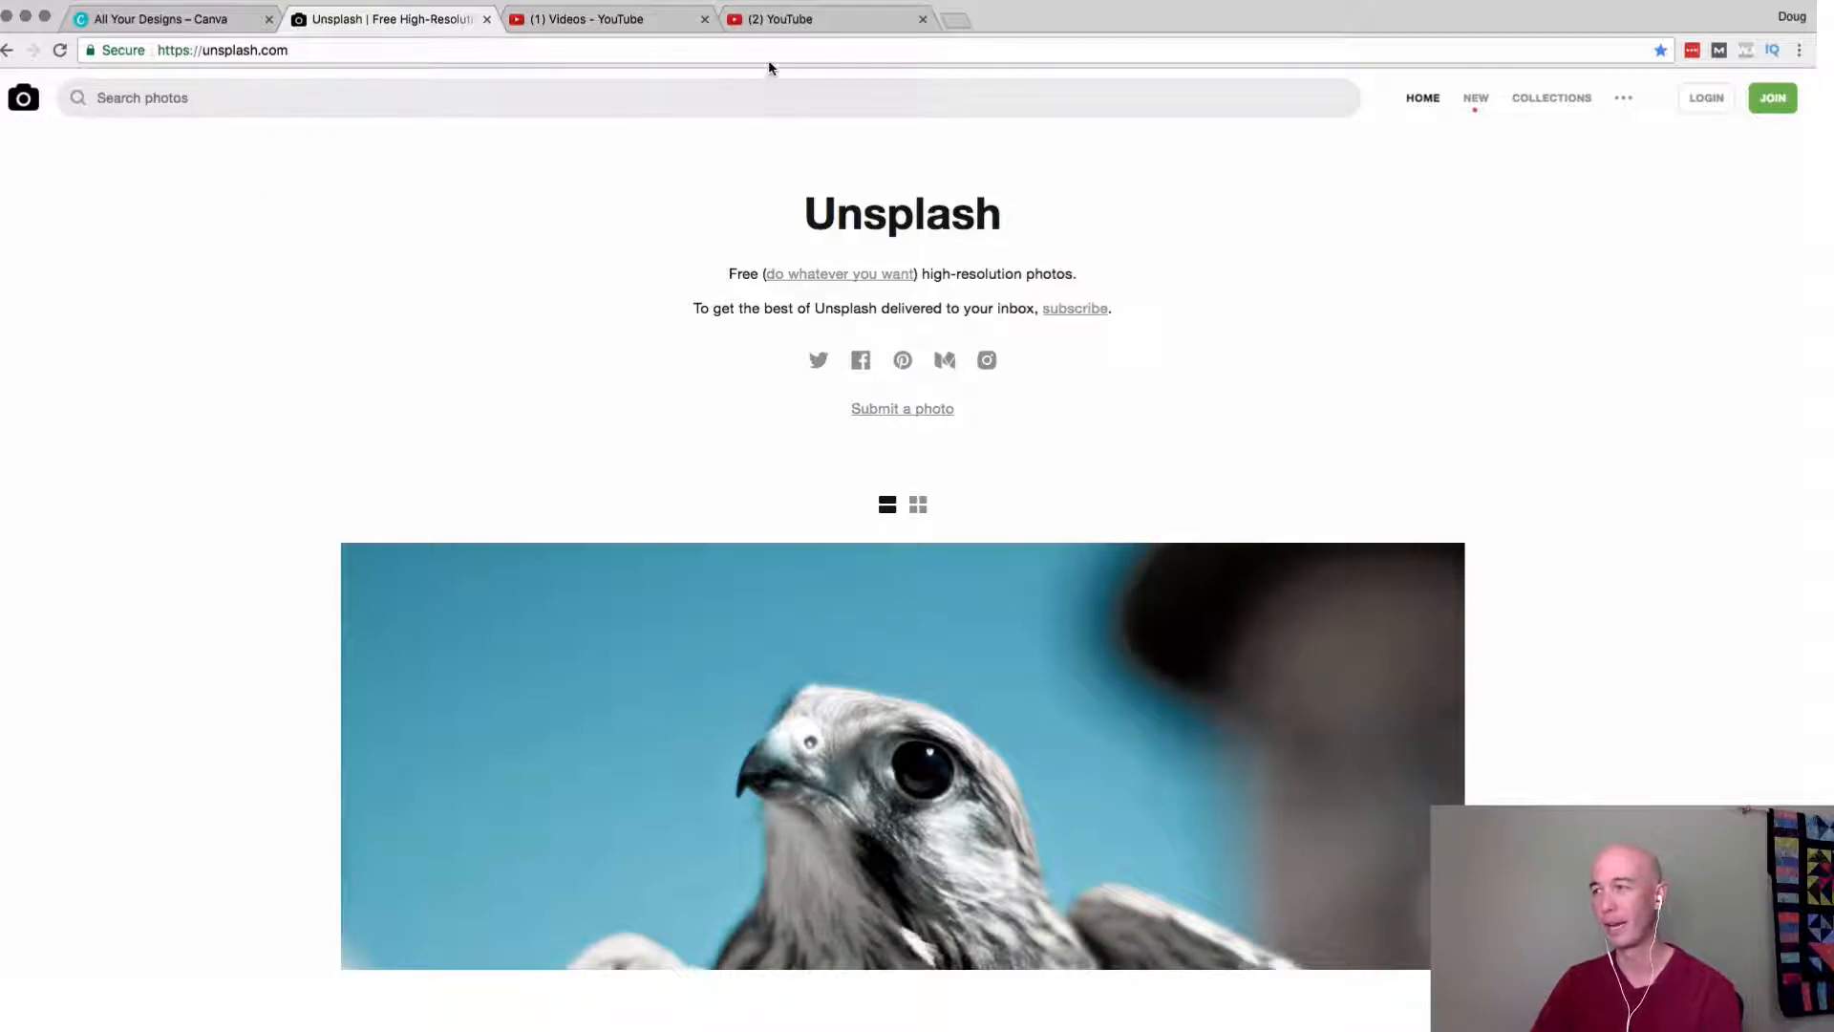
click(793, 26)
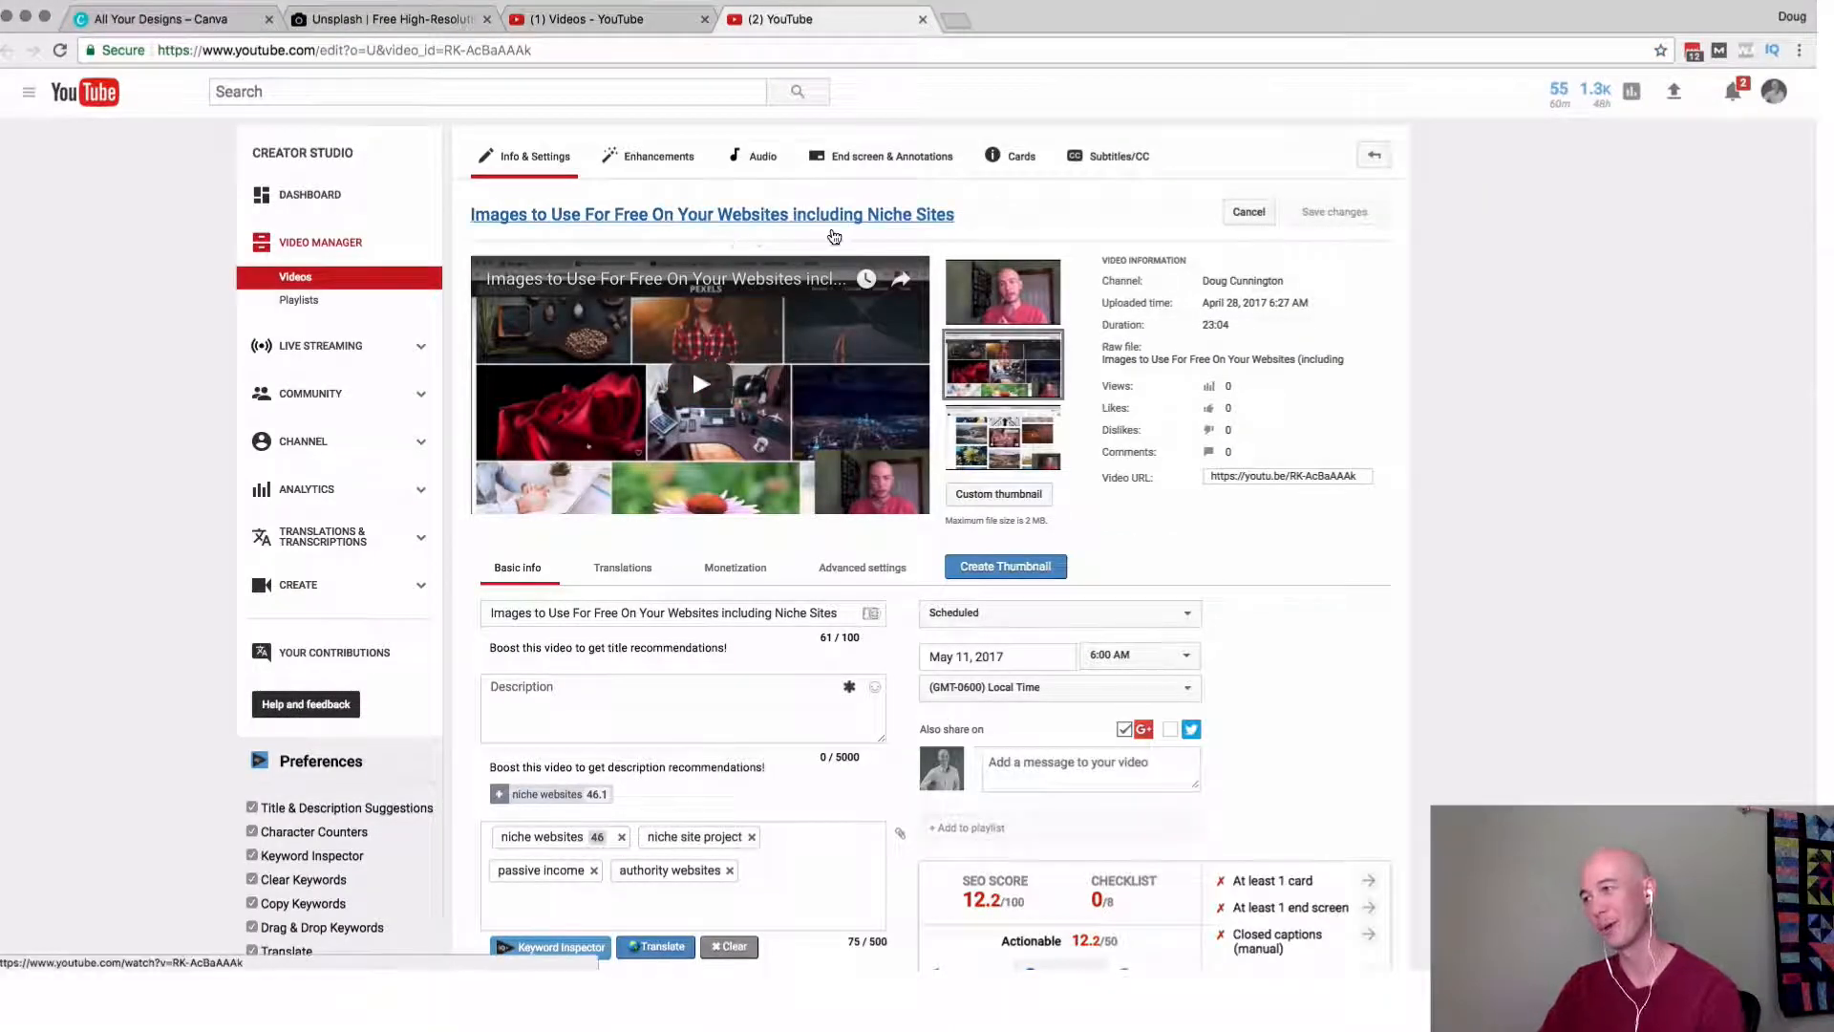
Switch to Unsplash, show the photos in a grid layout and browse them for a suitable background image.
click(402, 21)
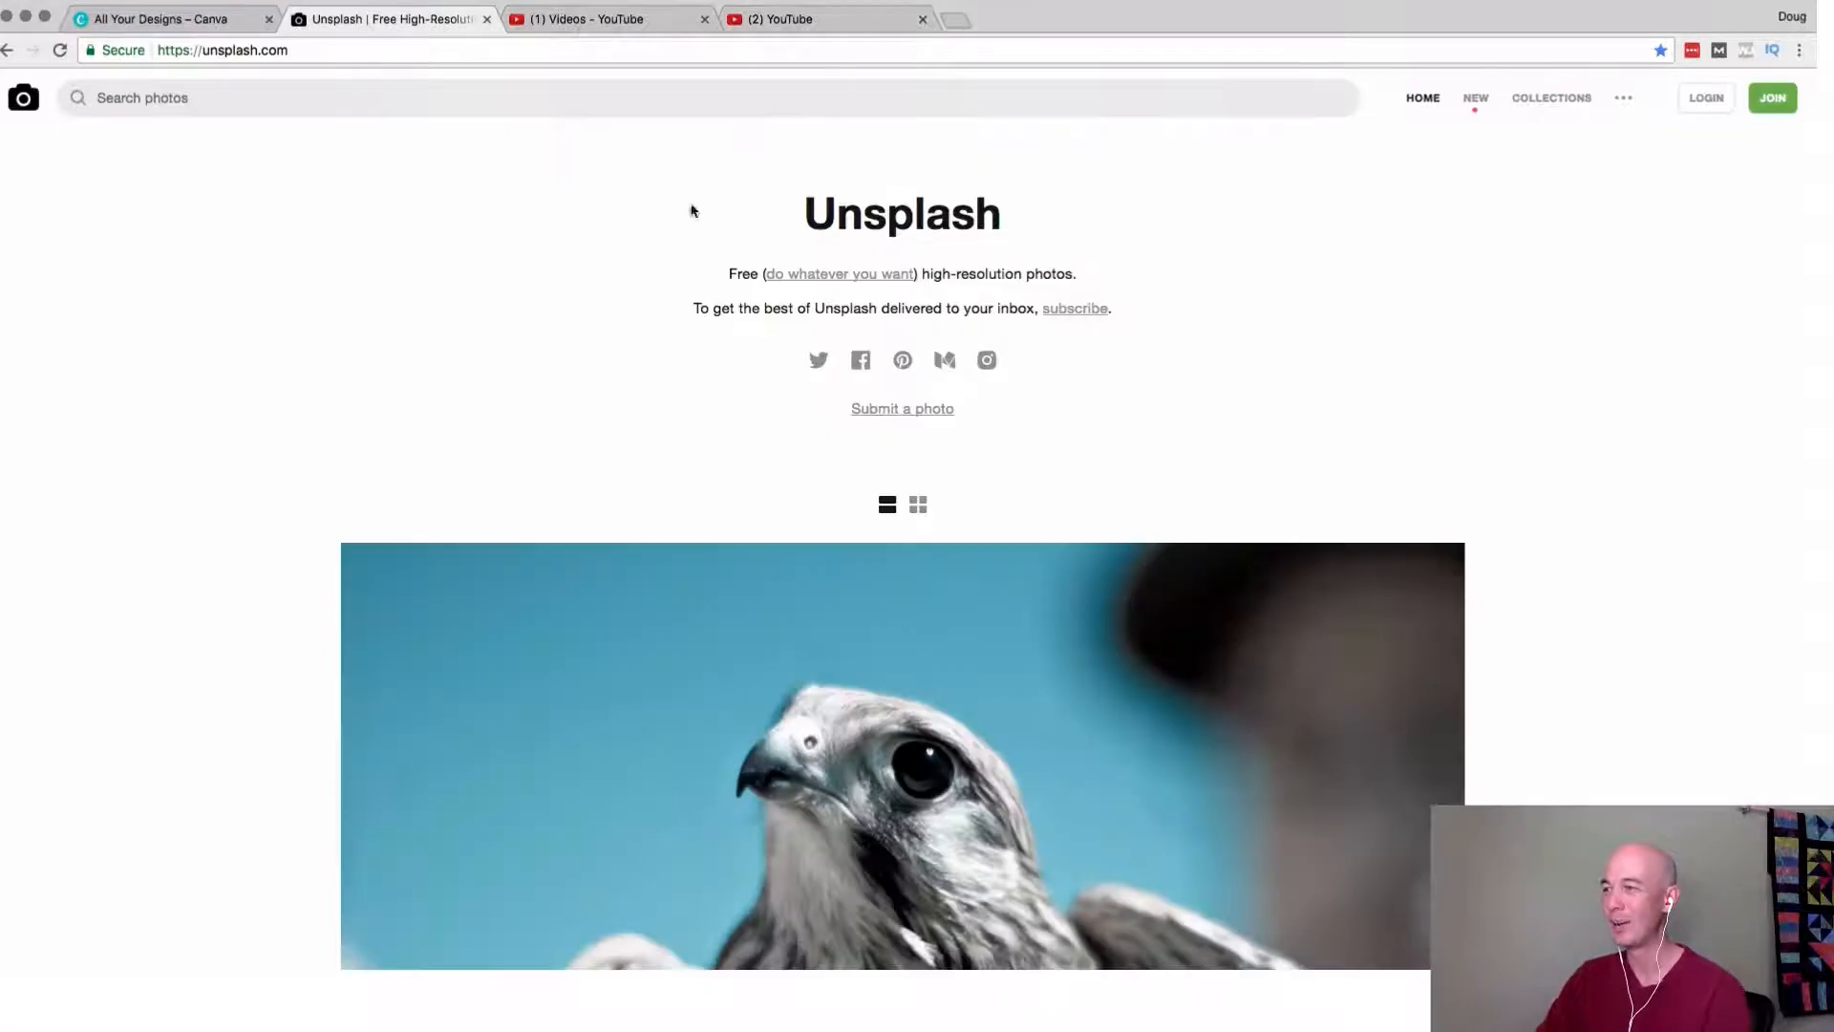
click(918, 507)
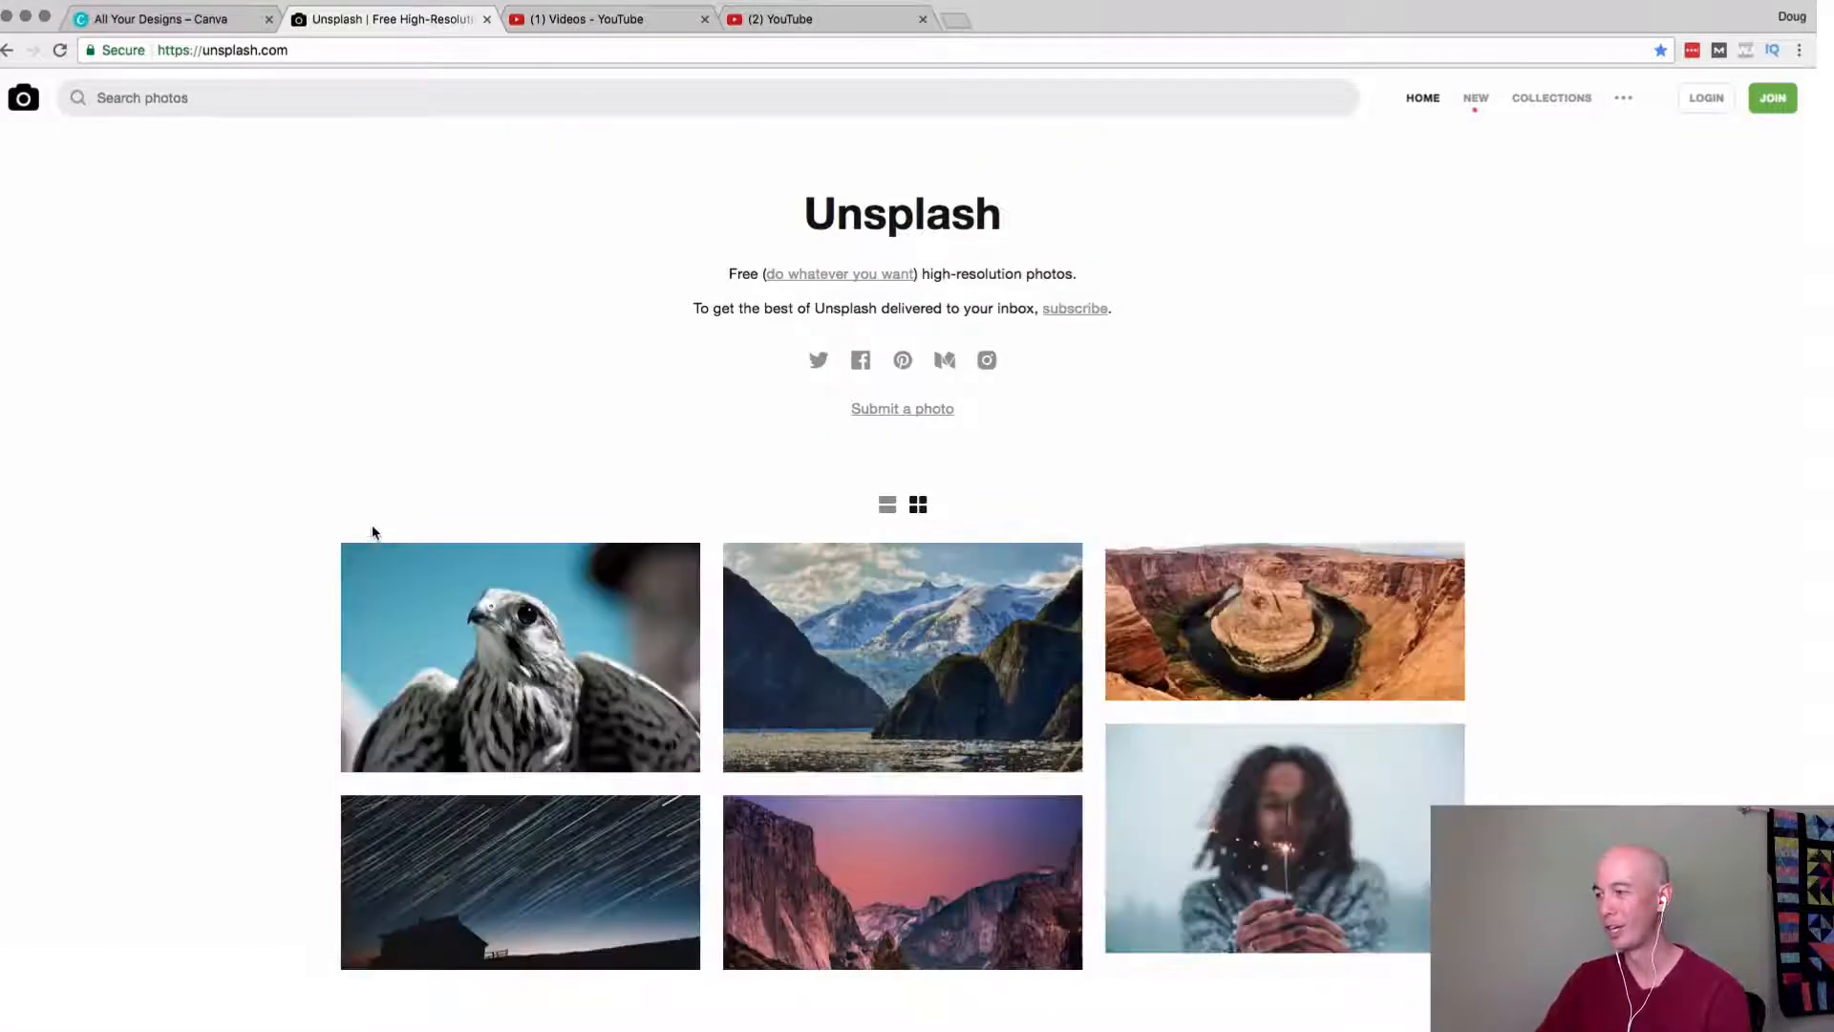
scroll(194, 508, down, 5)
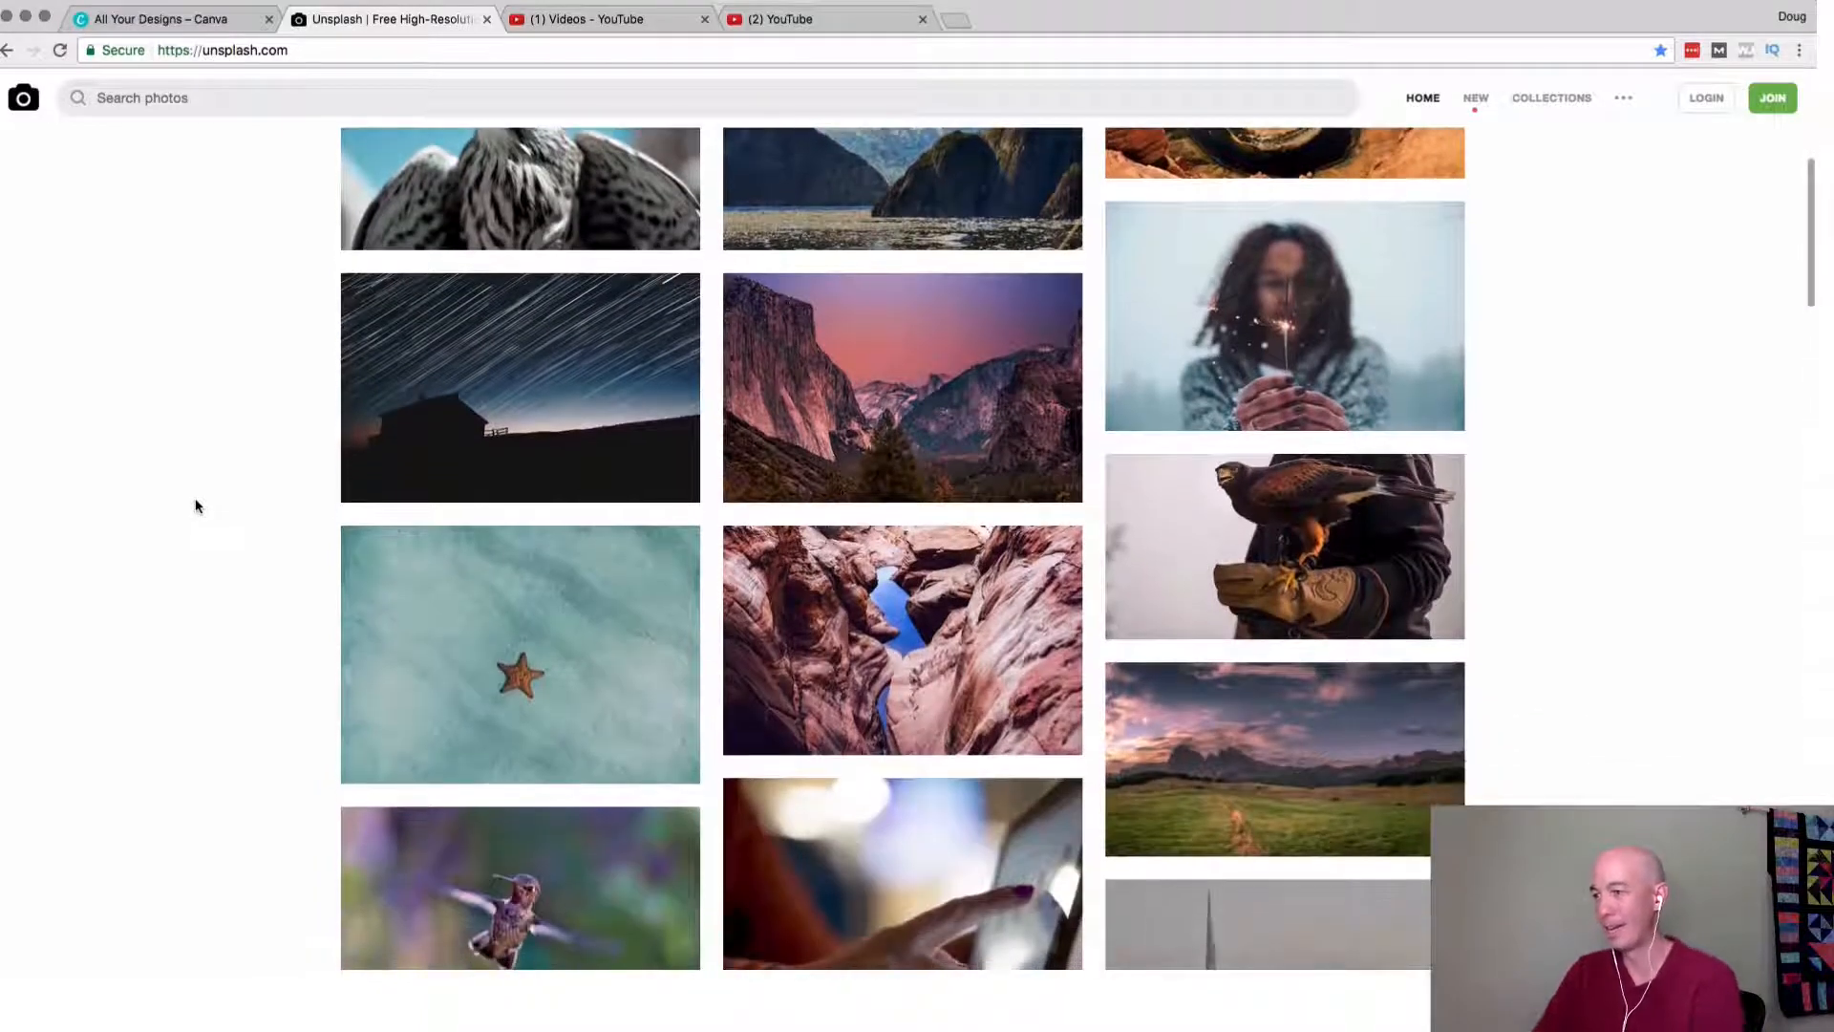
scroll(196, 507, down, 3)
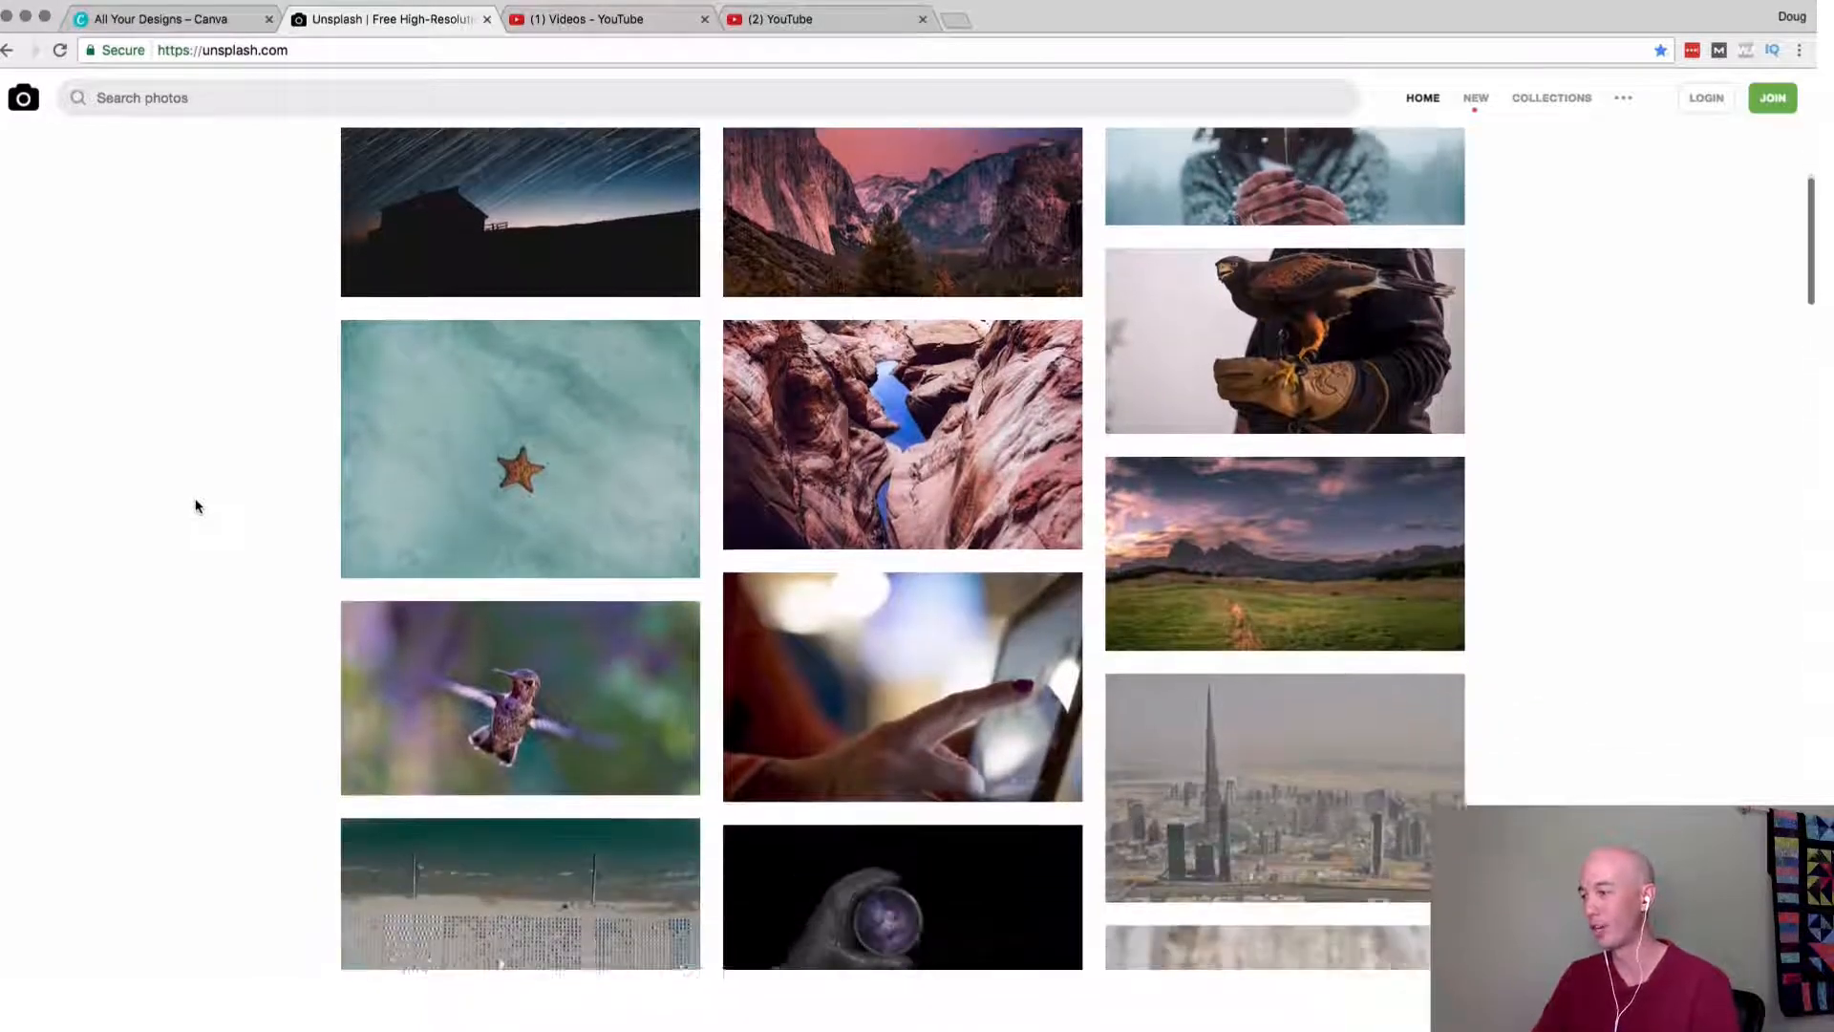
scroll(196, 506, down, 4)
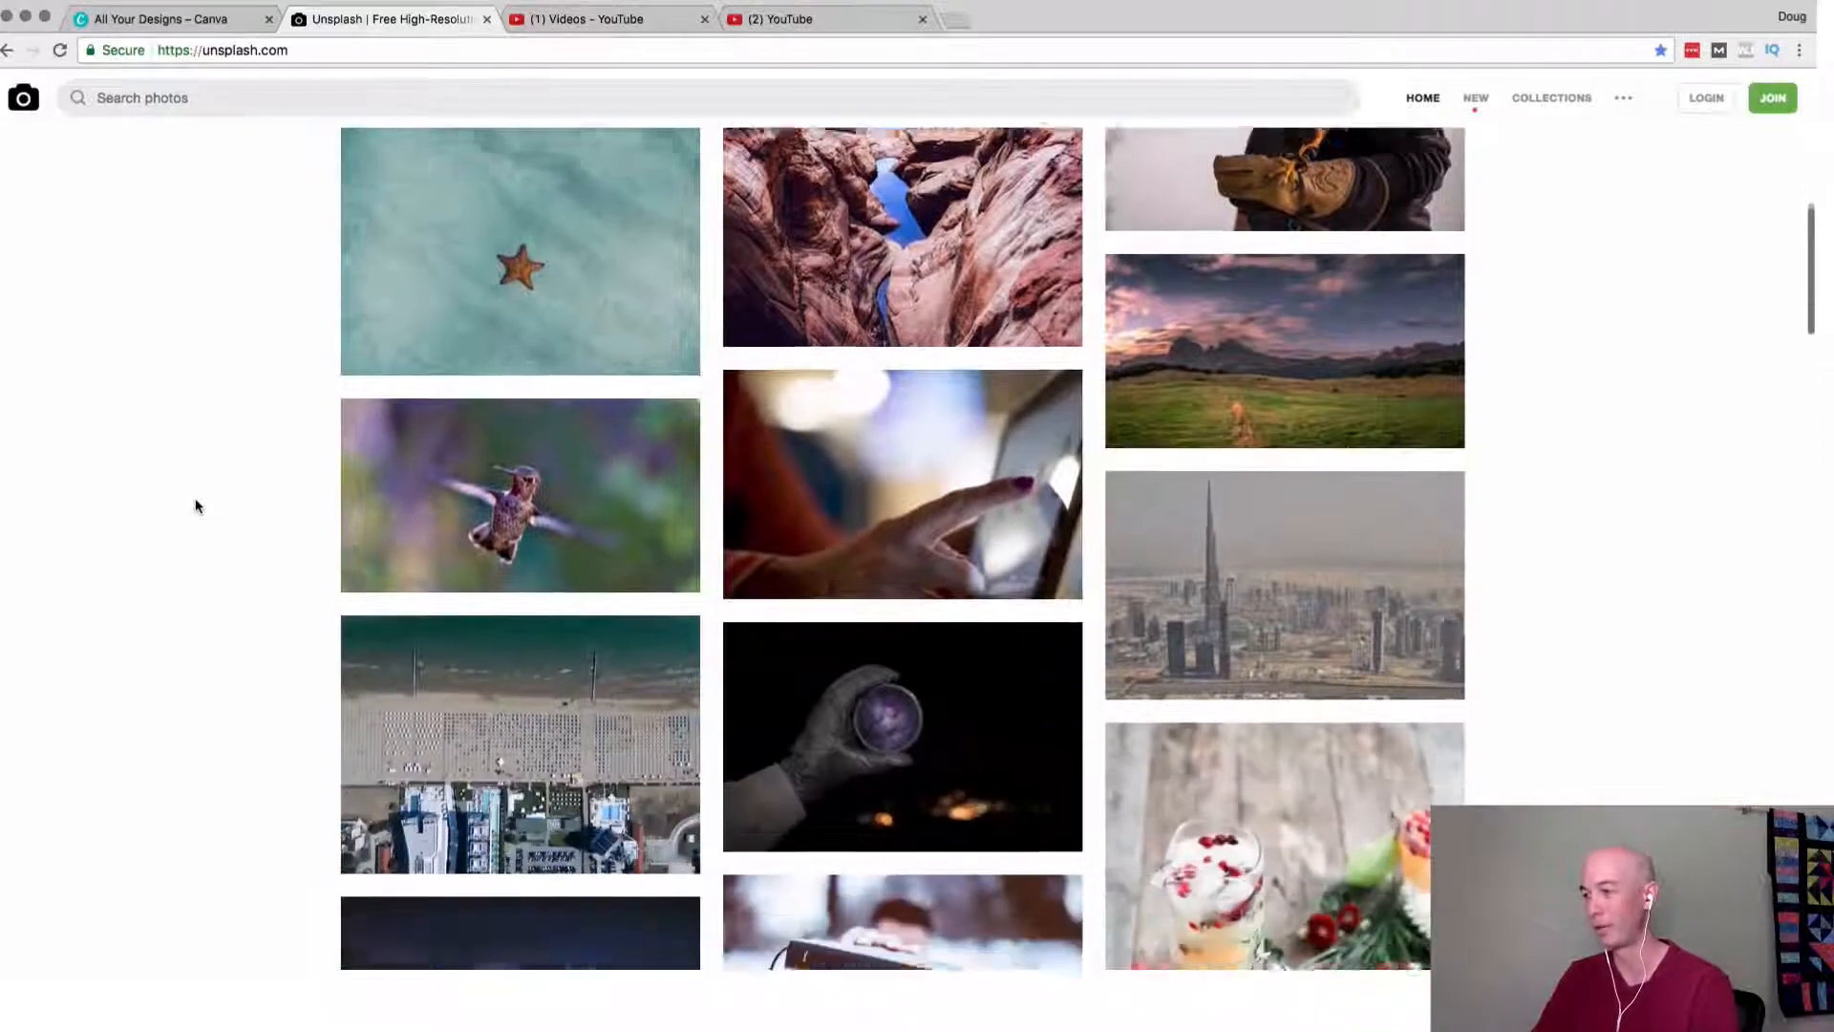
scroll(196, 506, down, 2)
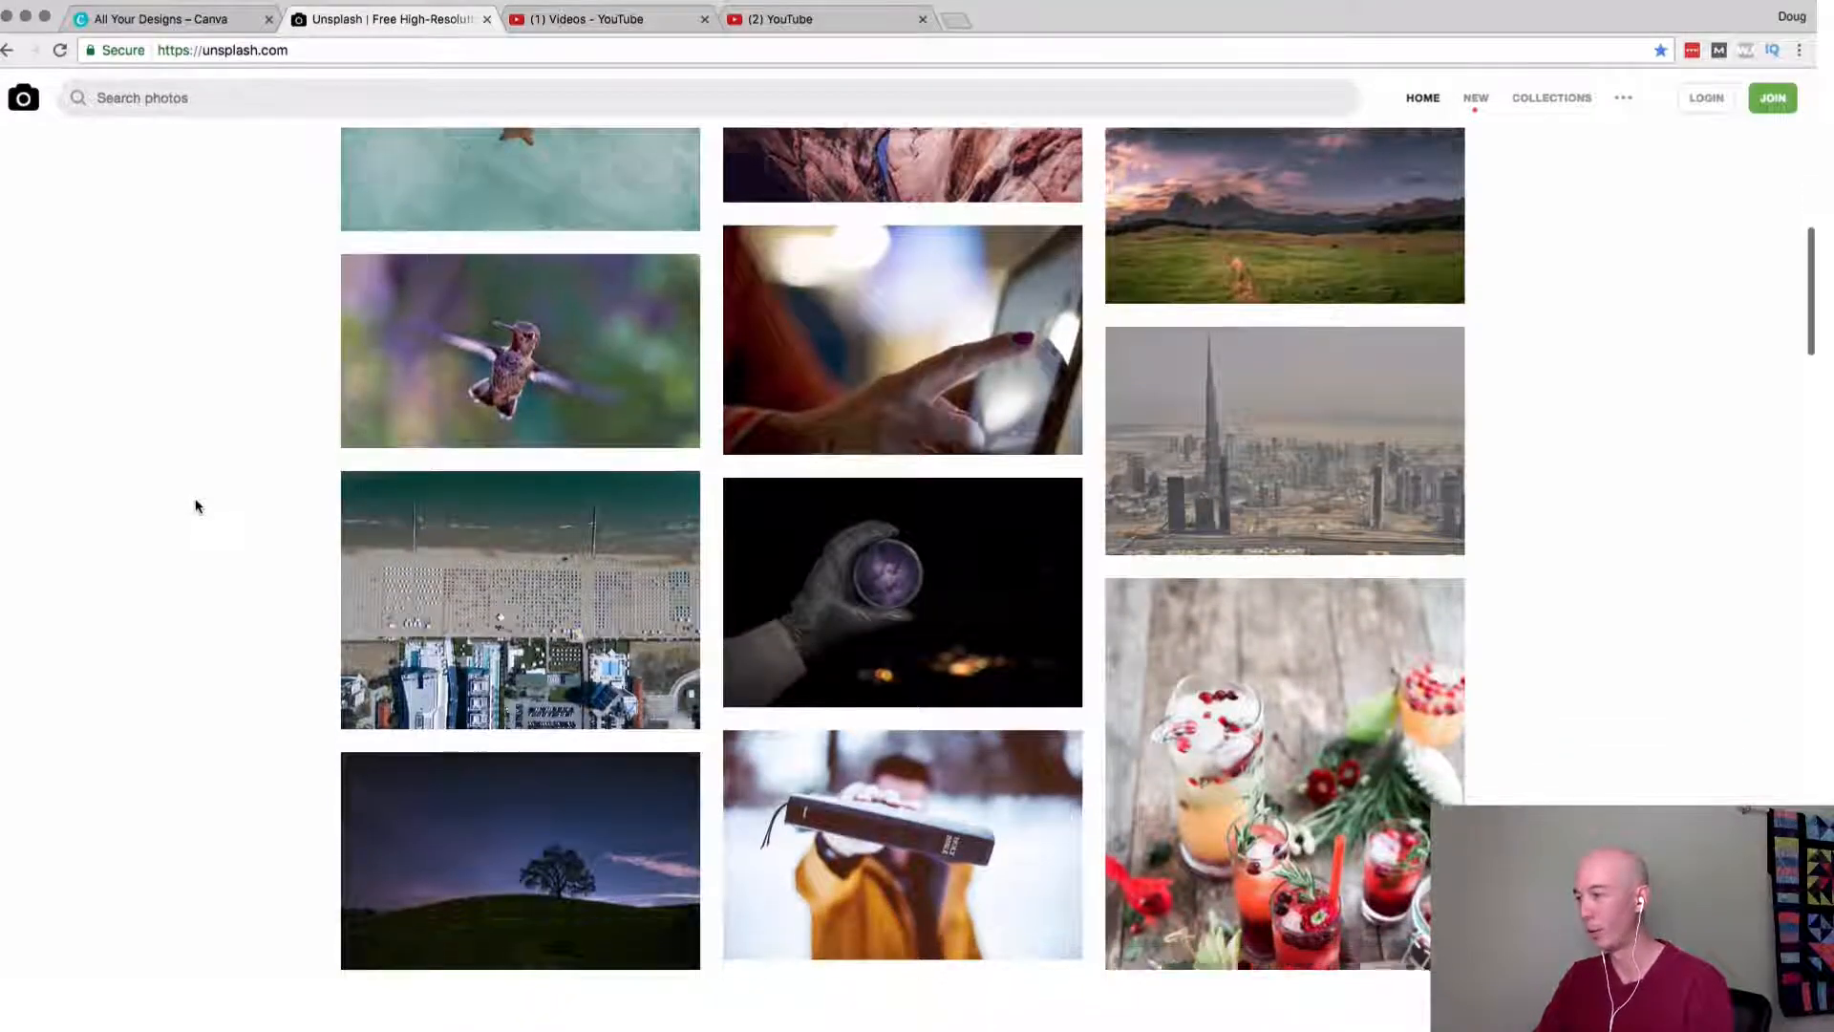
scroll(196, 506, down, 4)
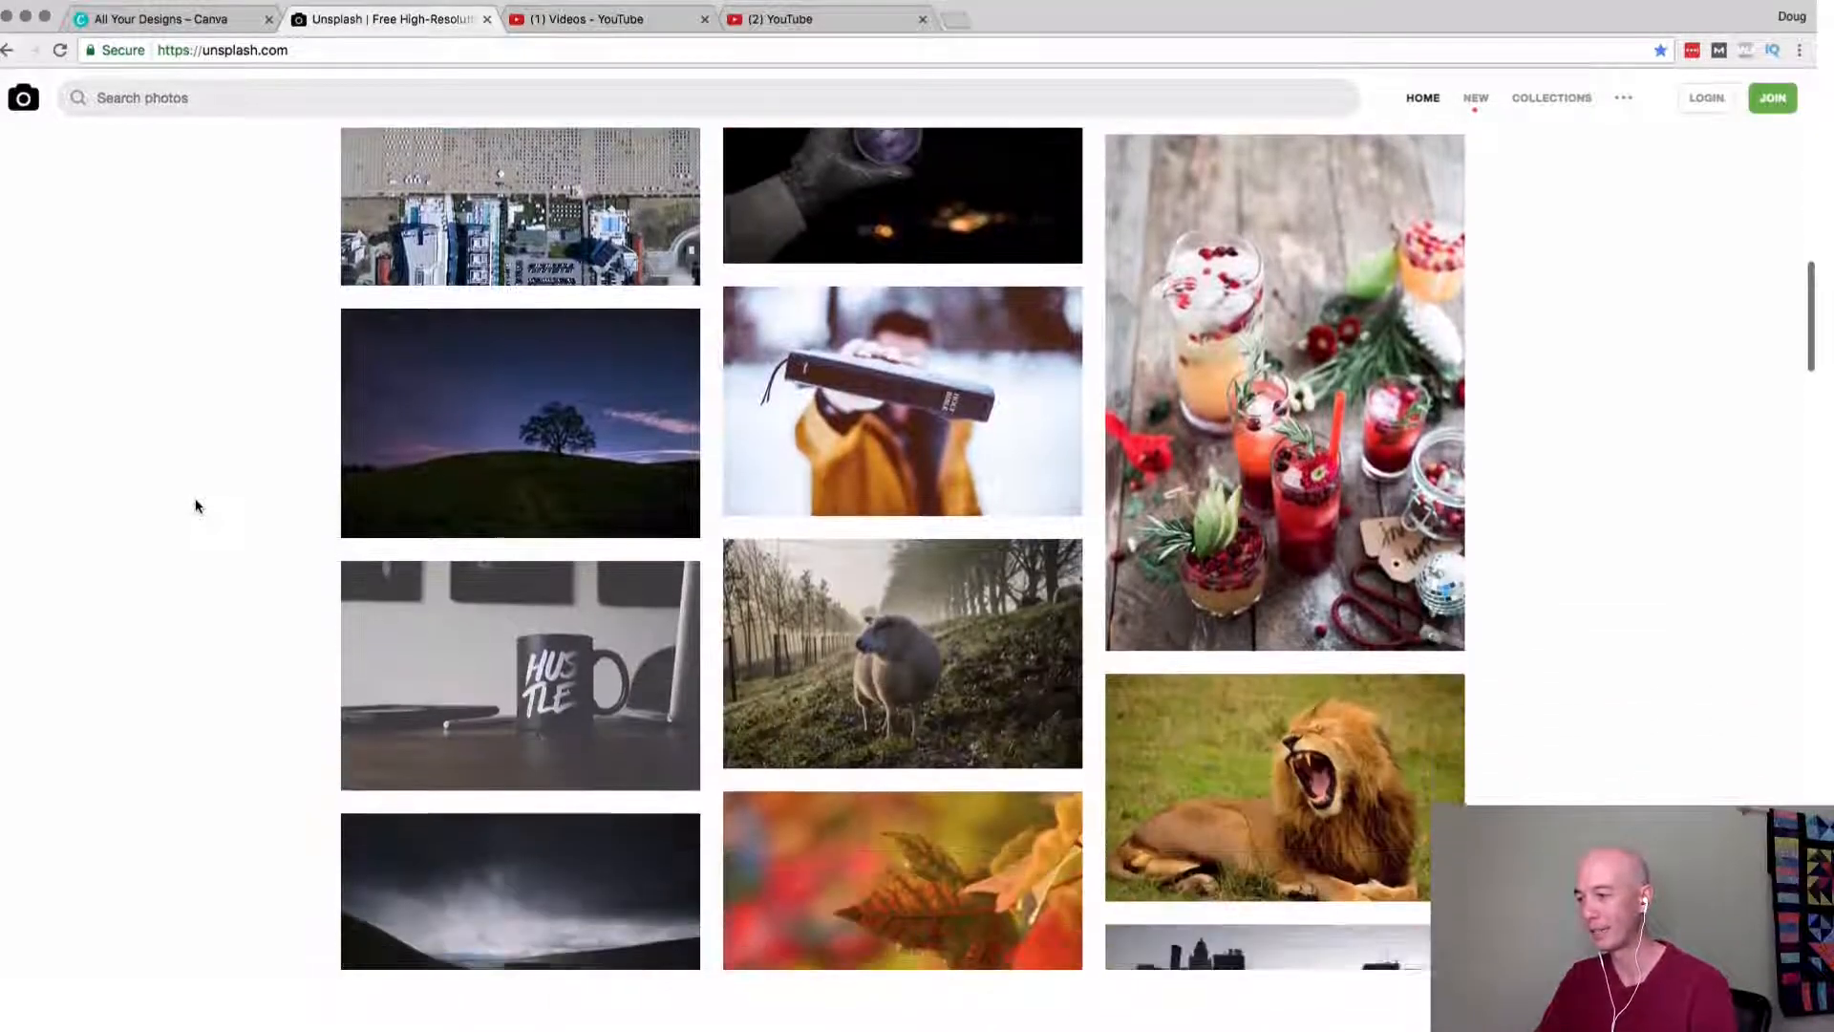
scroll(195, 506, down, 5)
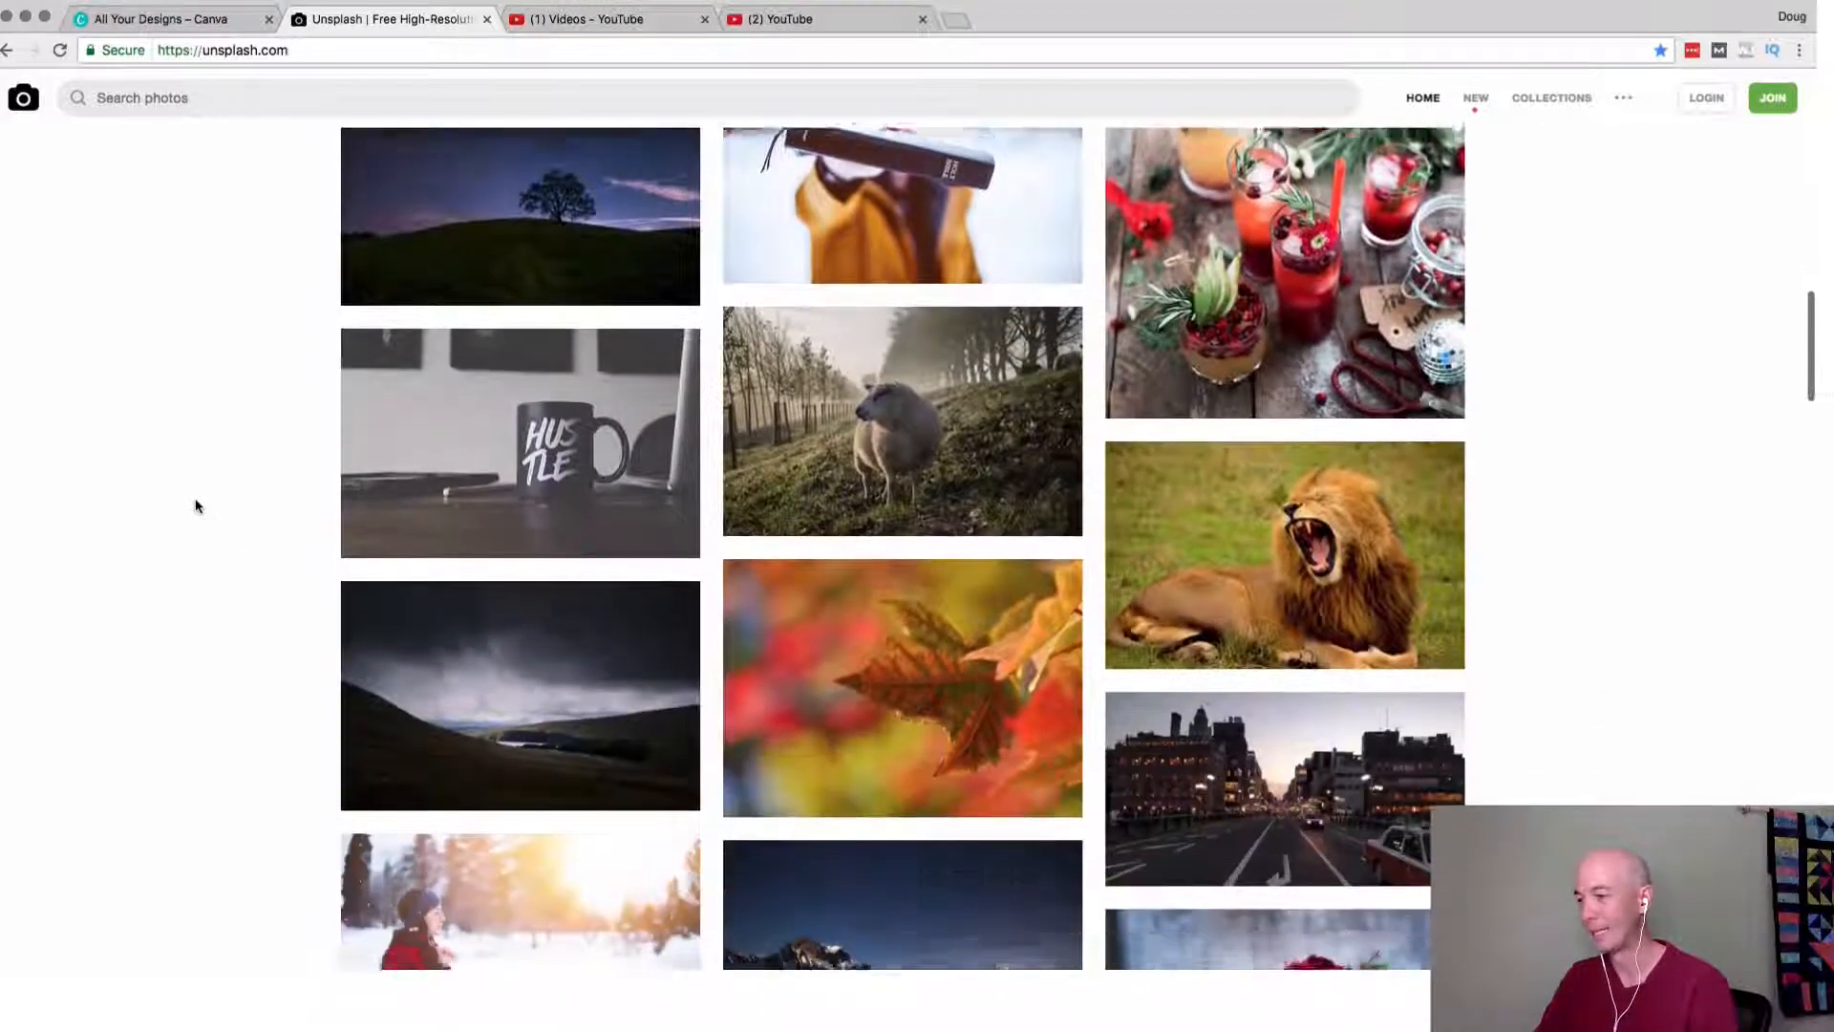
scroll(196, 507, down, 1)
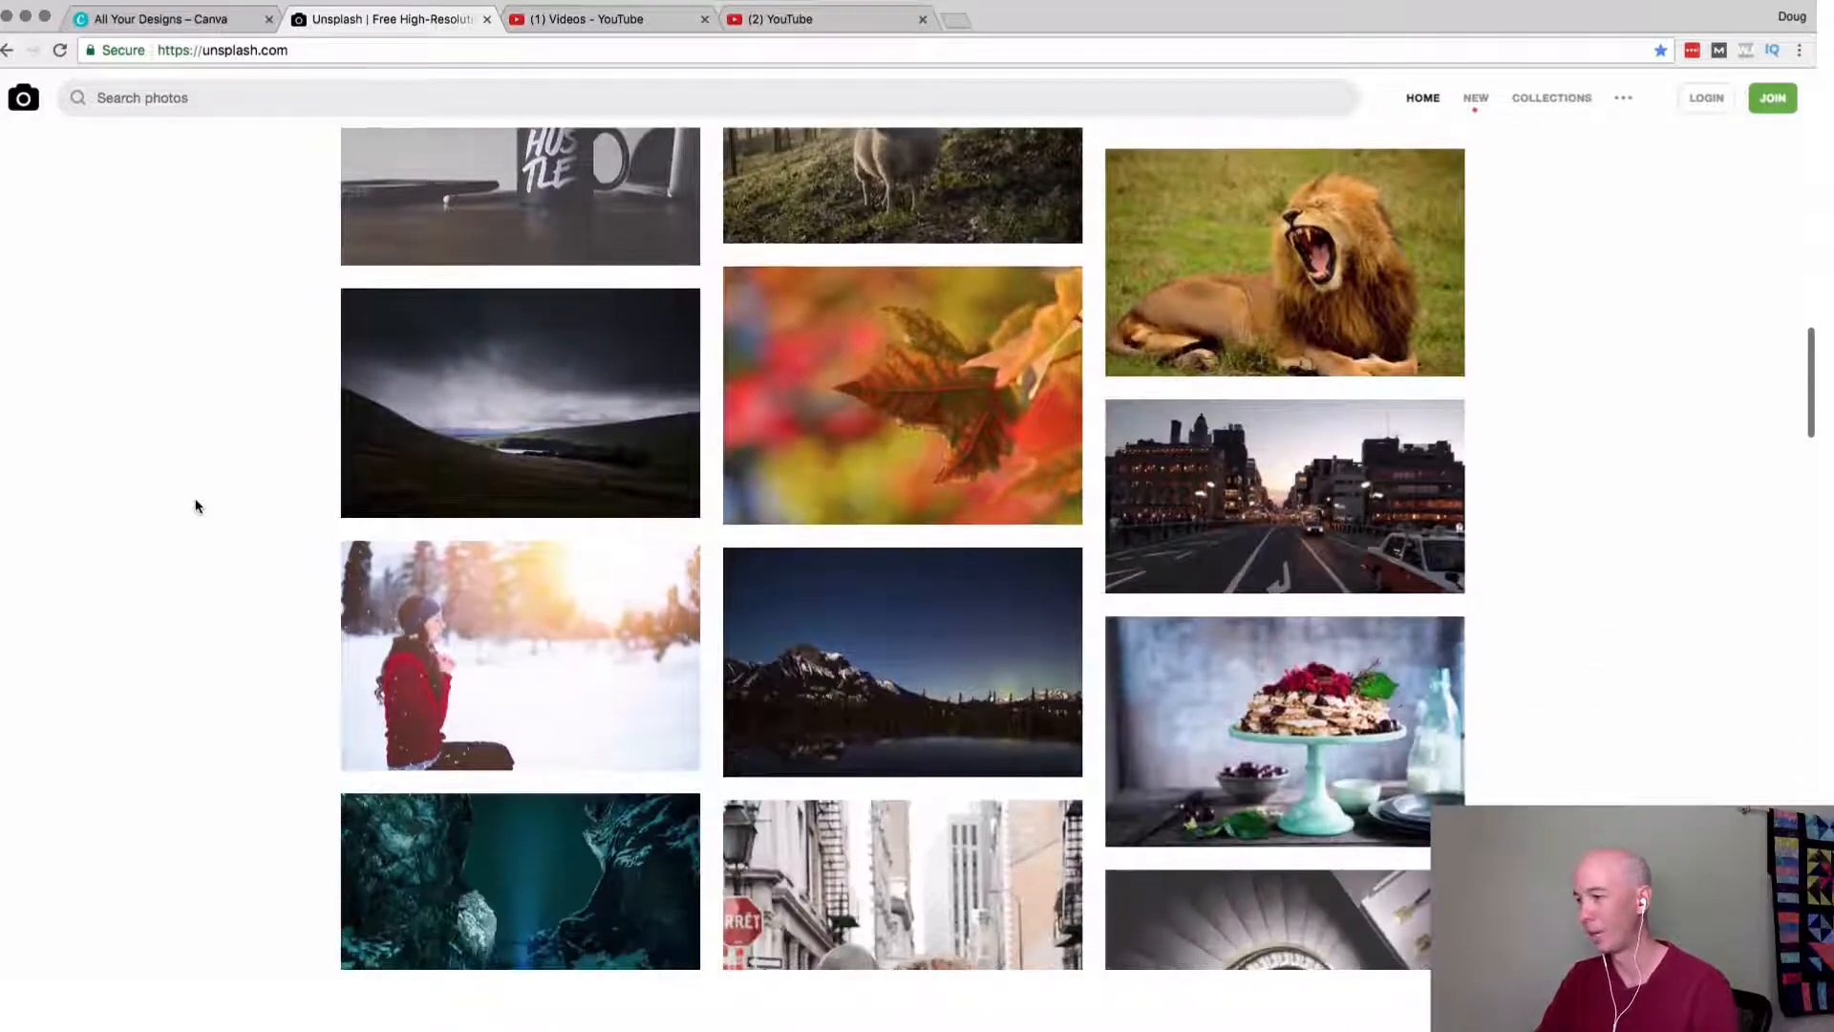
scroll(196, 506, down, 3)
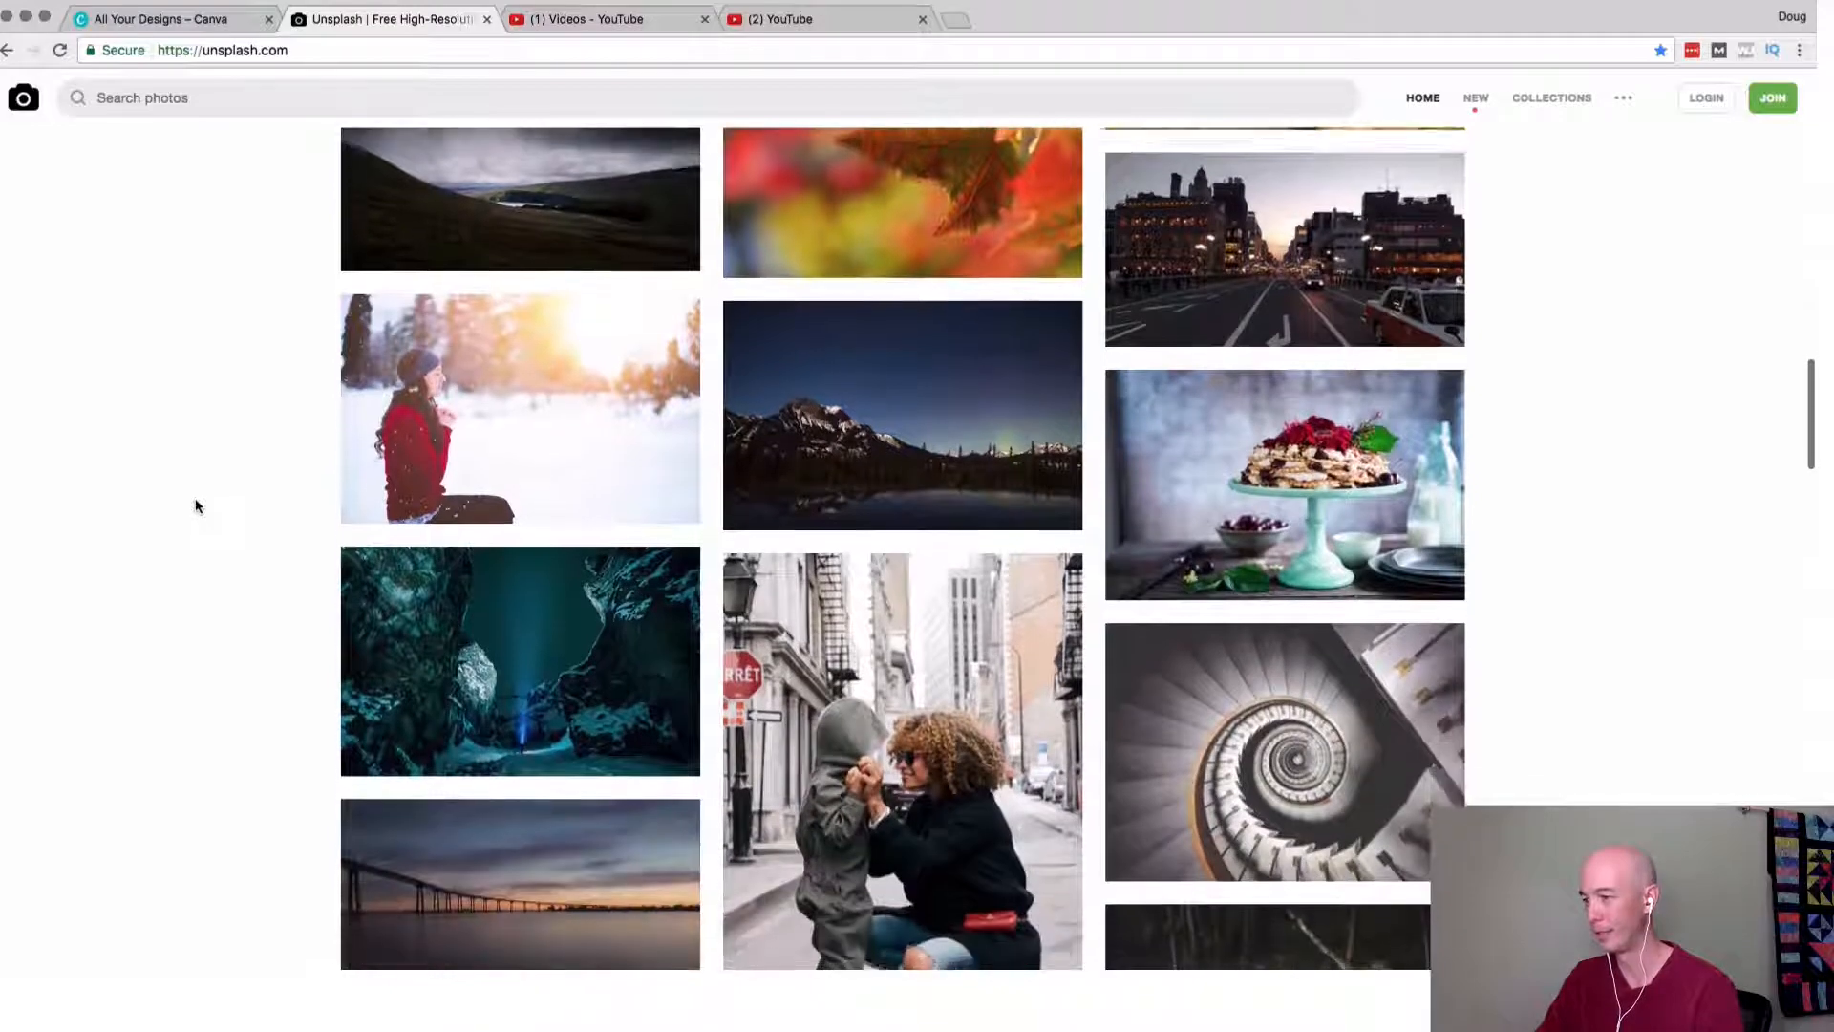
scroll(196, 506, up, 15)
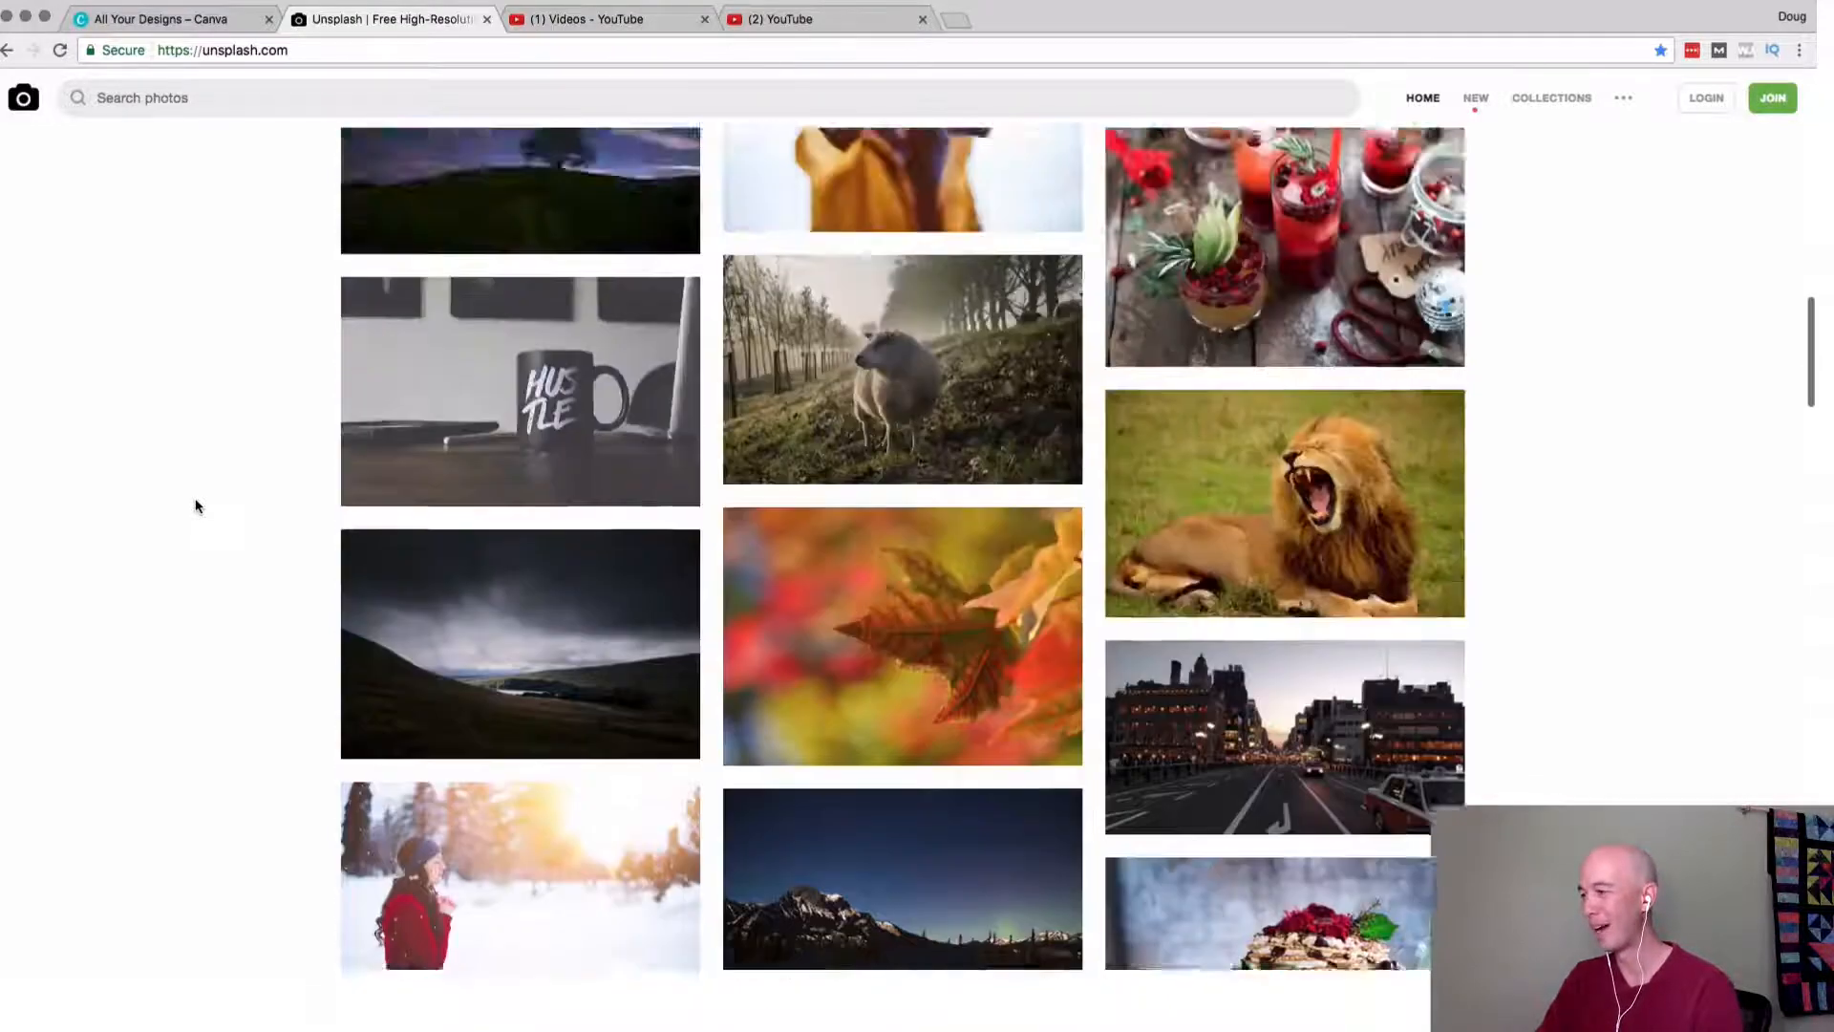
scroll(194, 506, up, 2)
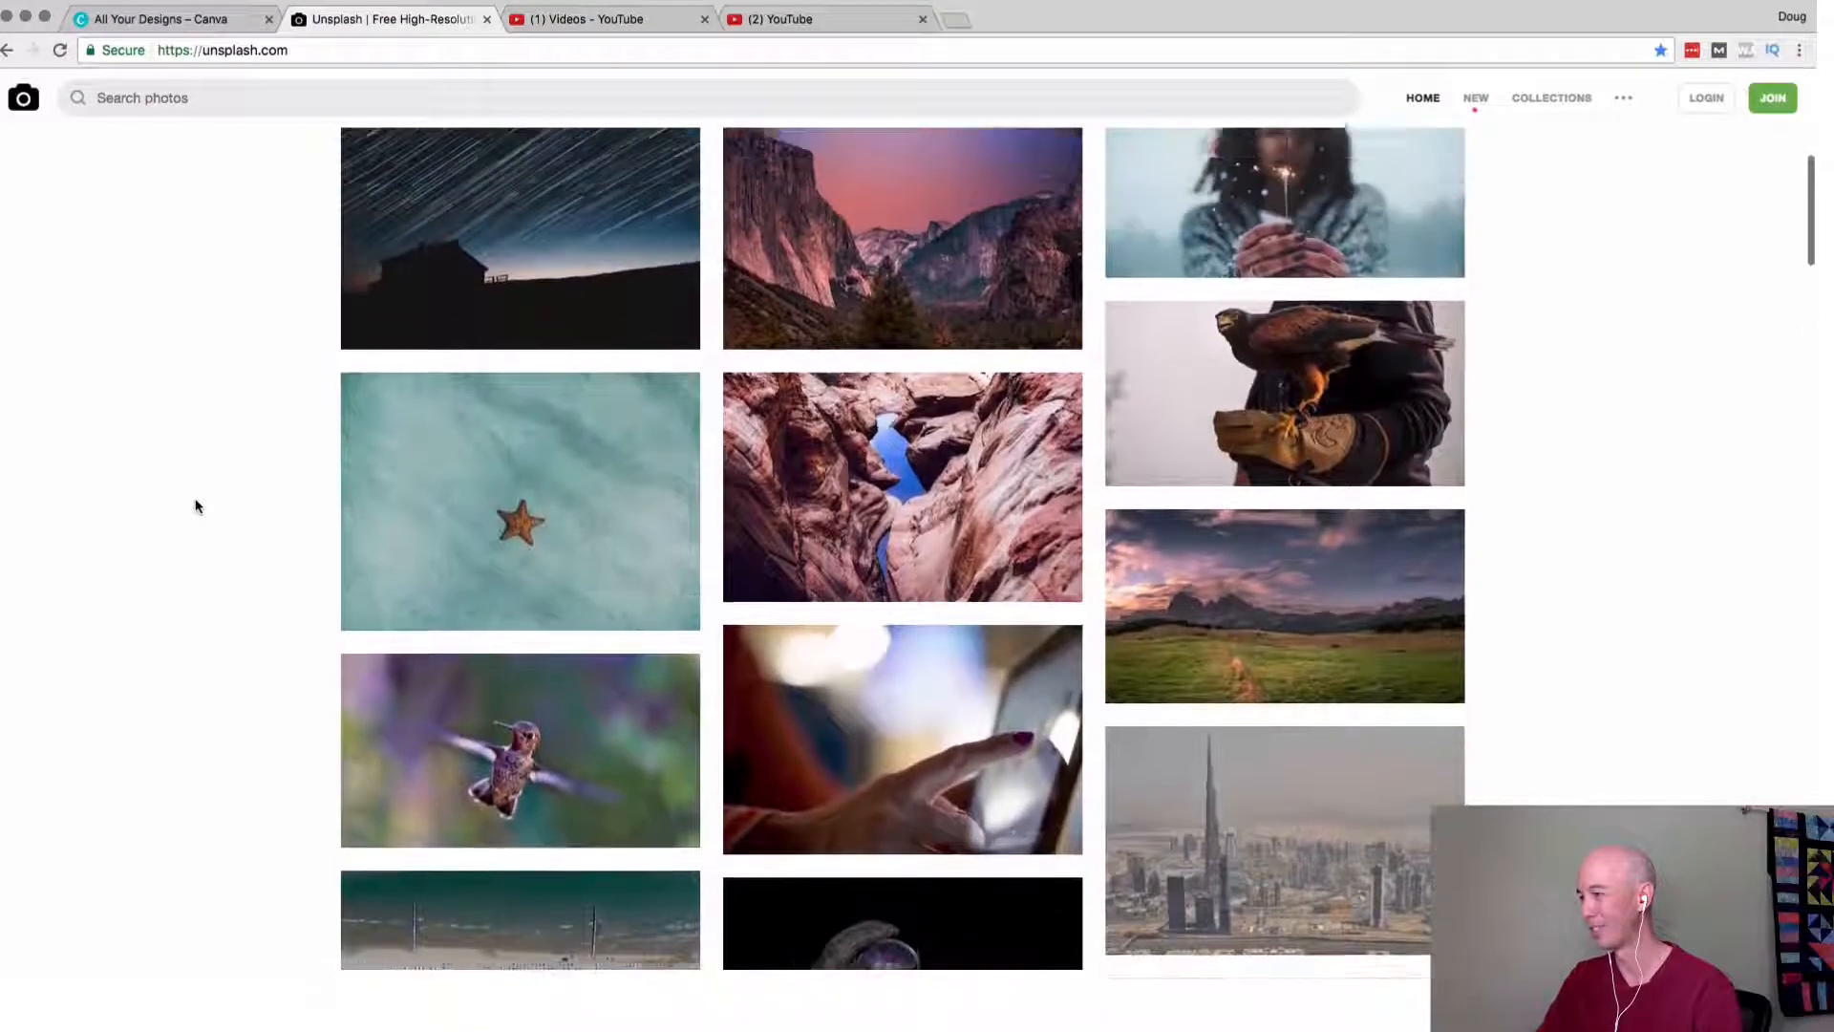
Open the Yosemite Valley photo with the pink sky and download it.
mouse_move(1308, 678)
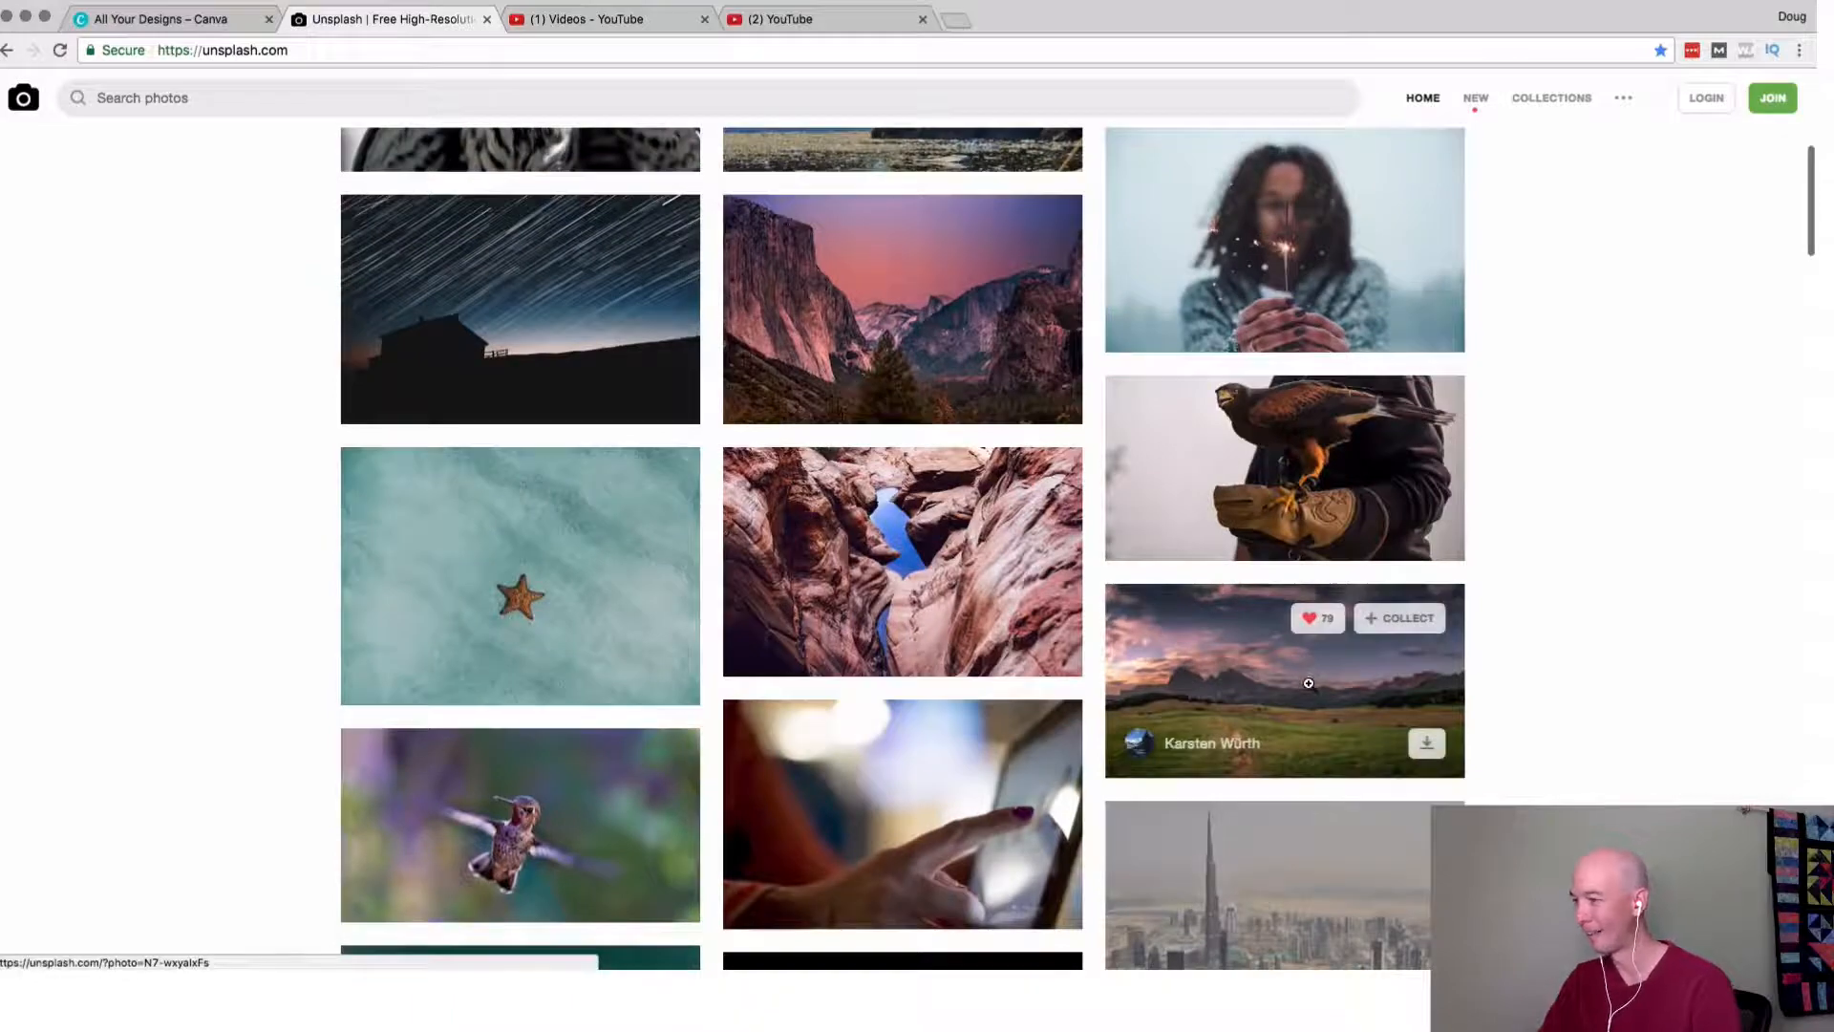
mouse_move(991, 341)
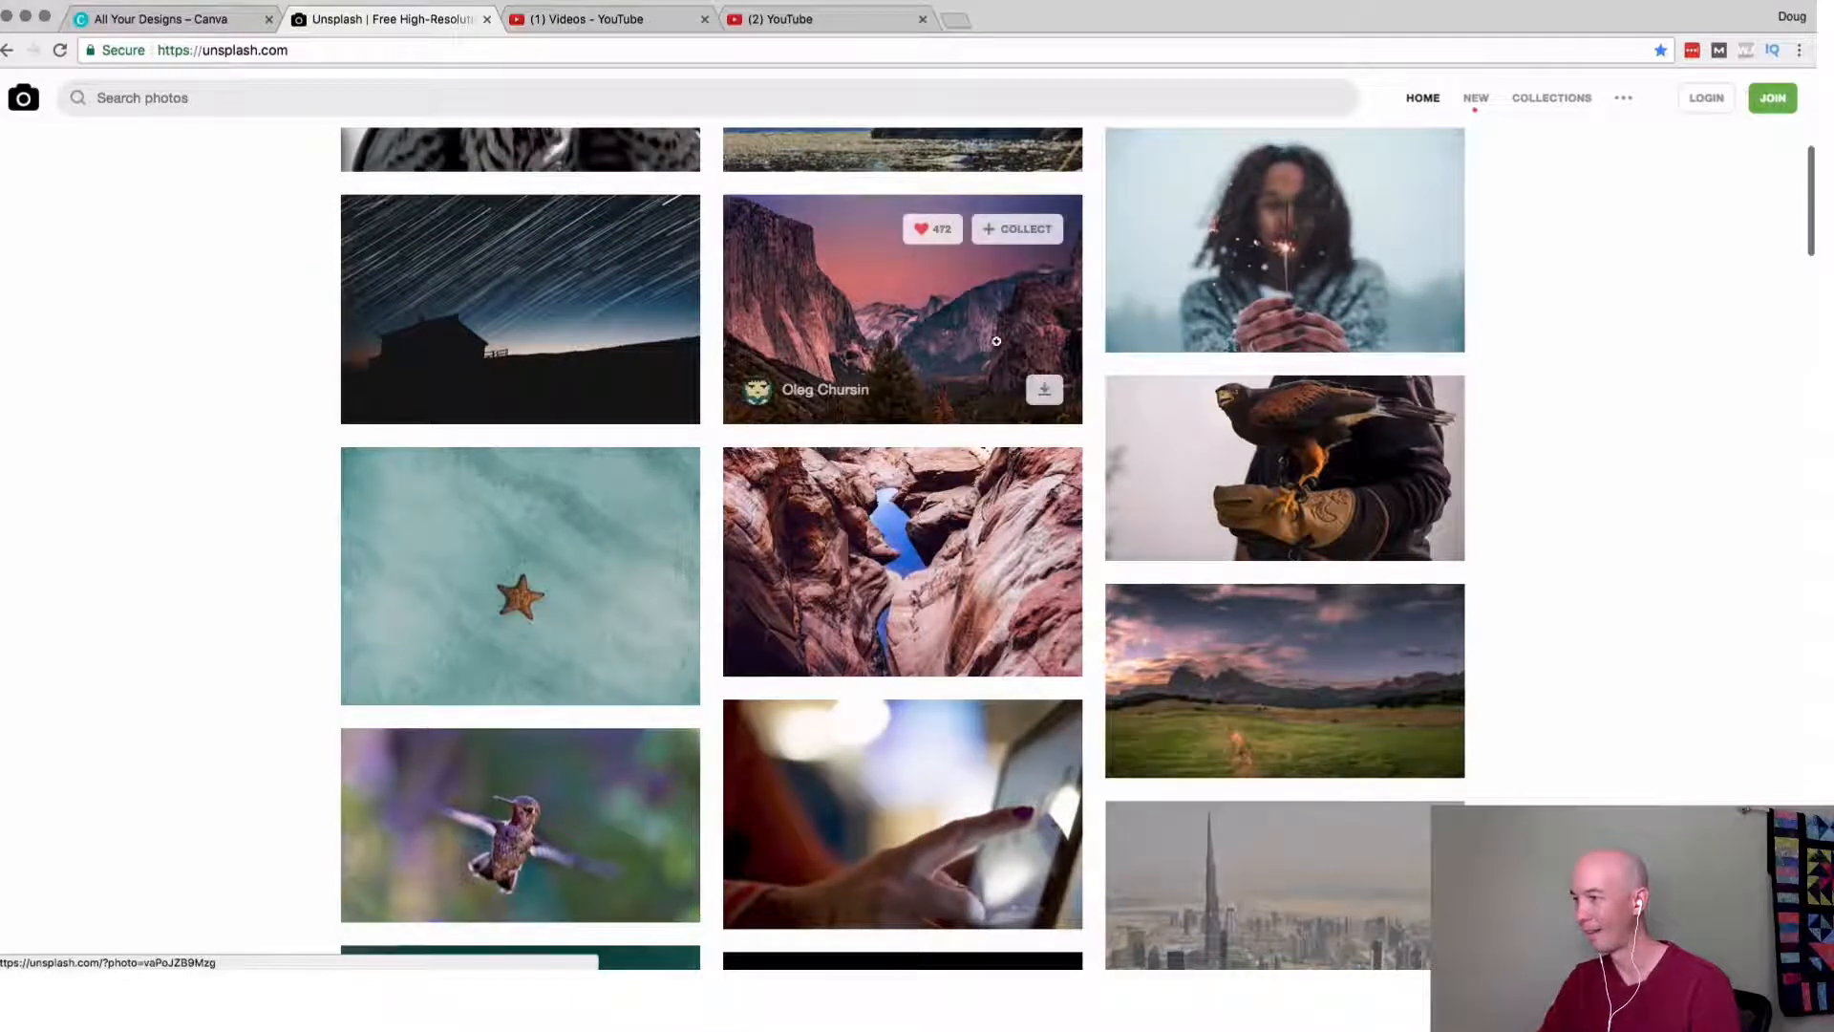
click(887, 341)
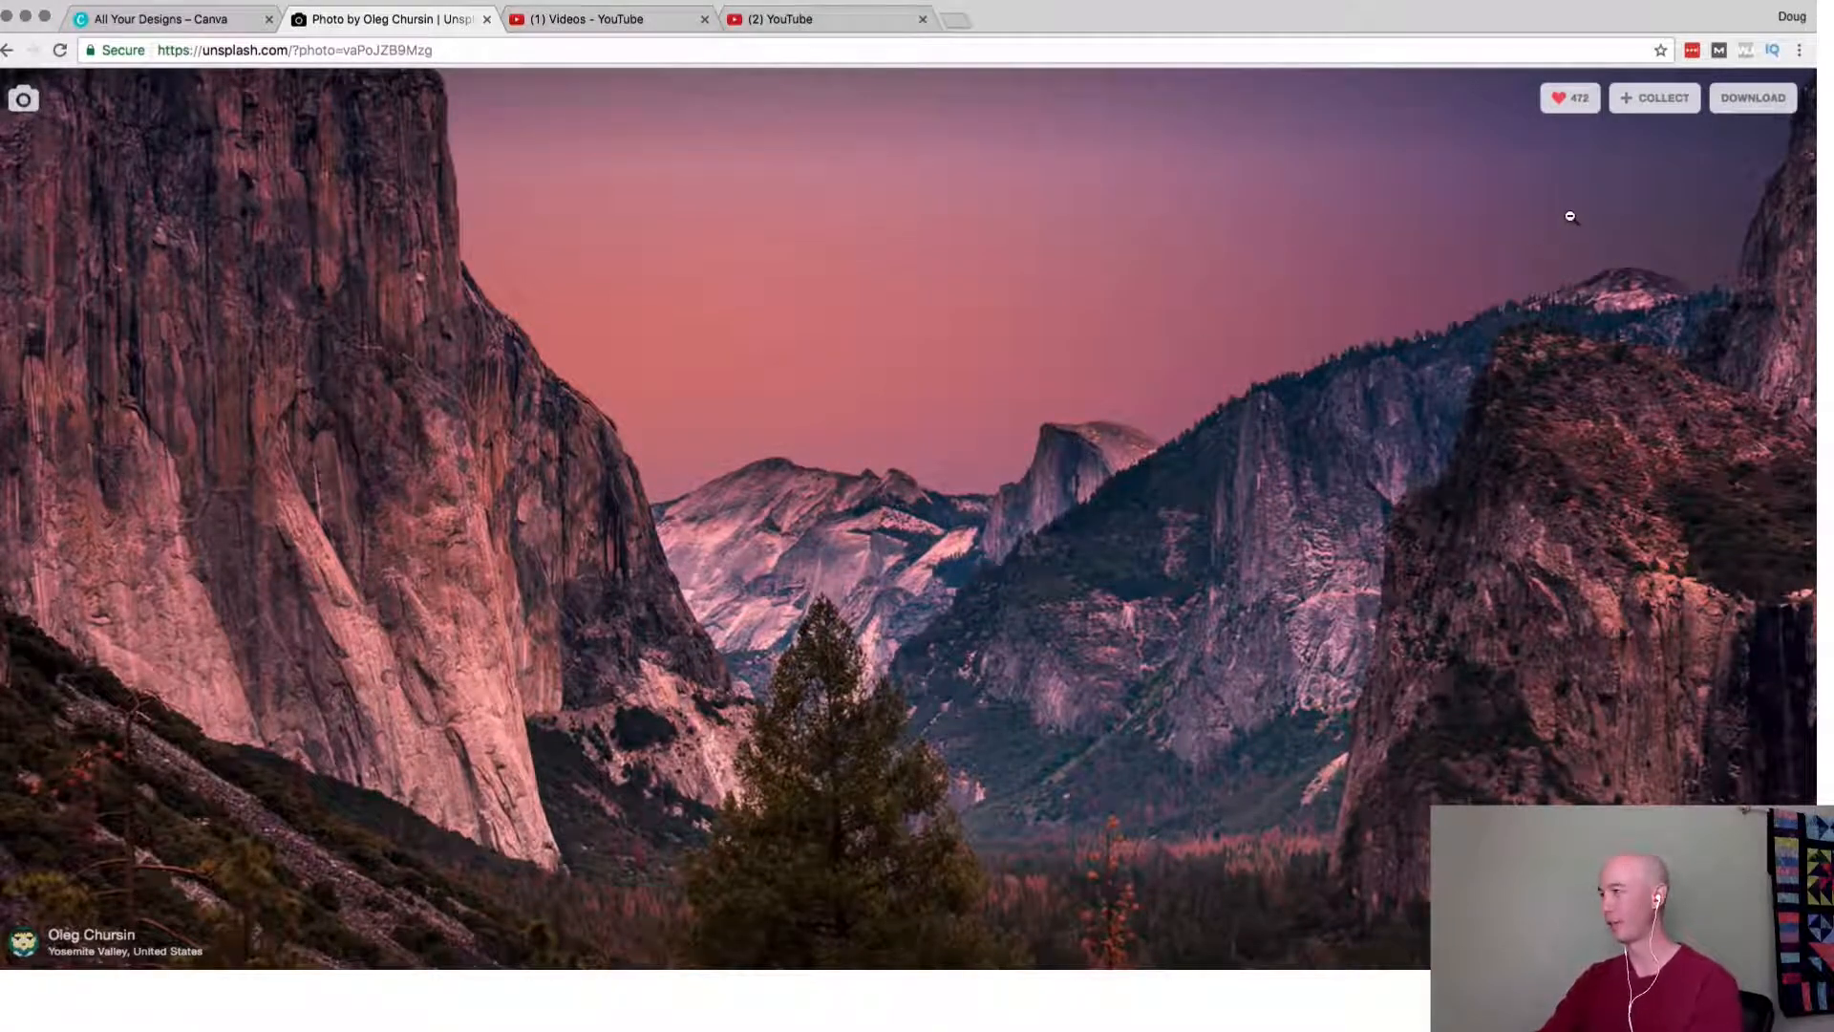
click(1753, 97)
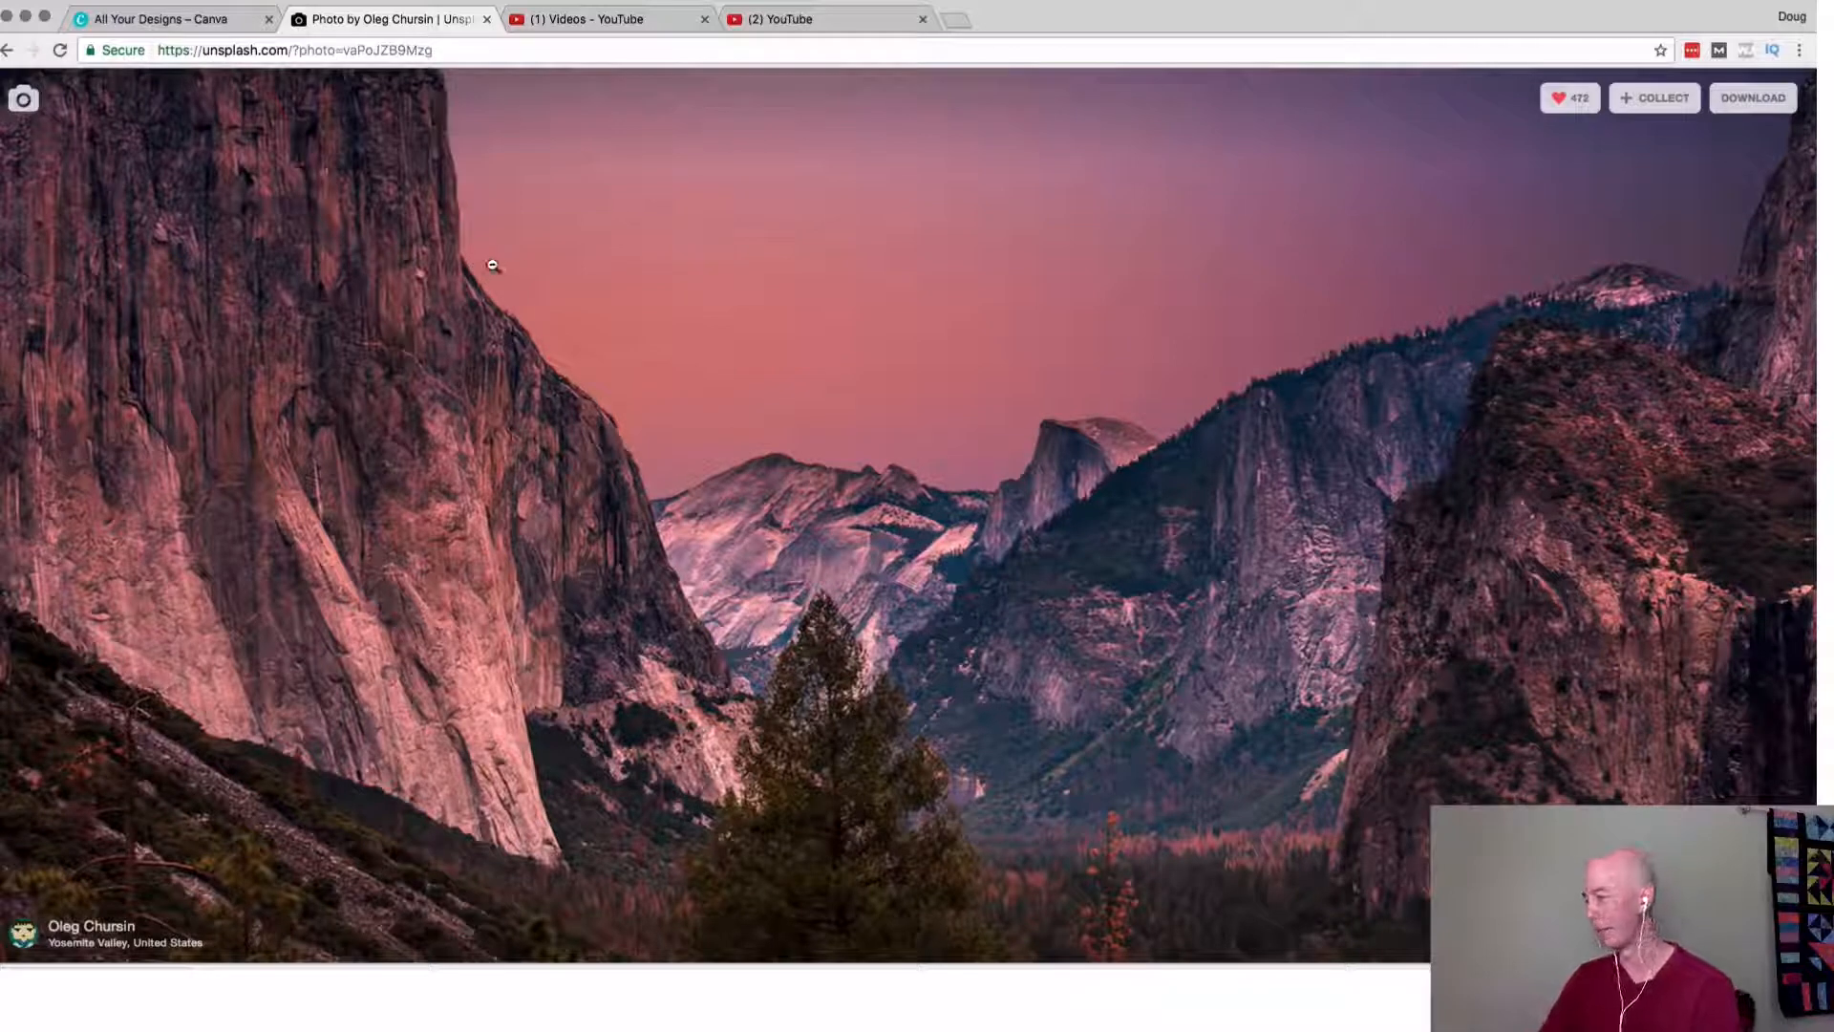
Switch to Canva and create a design with custom dimensions of 700 × 400 px.
click(159, 20)
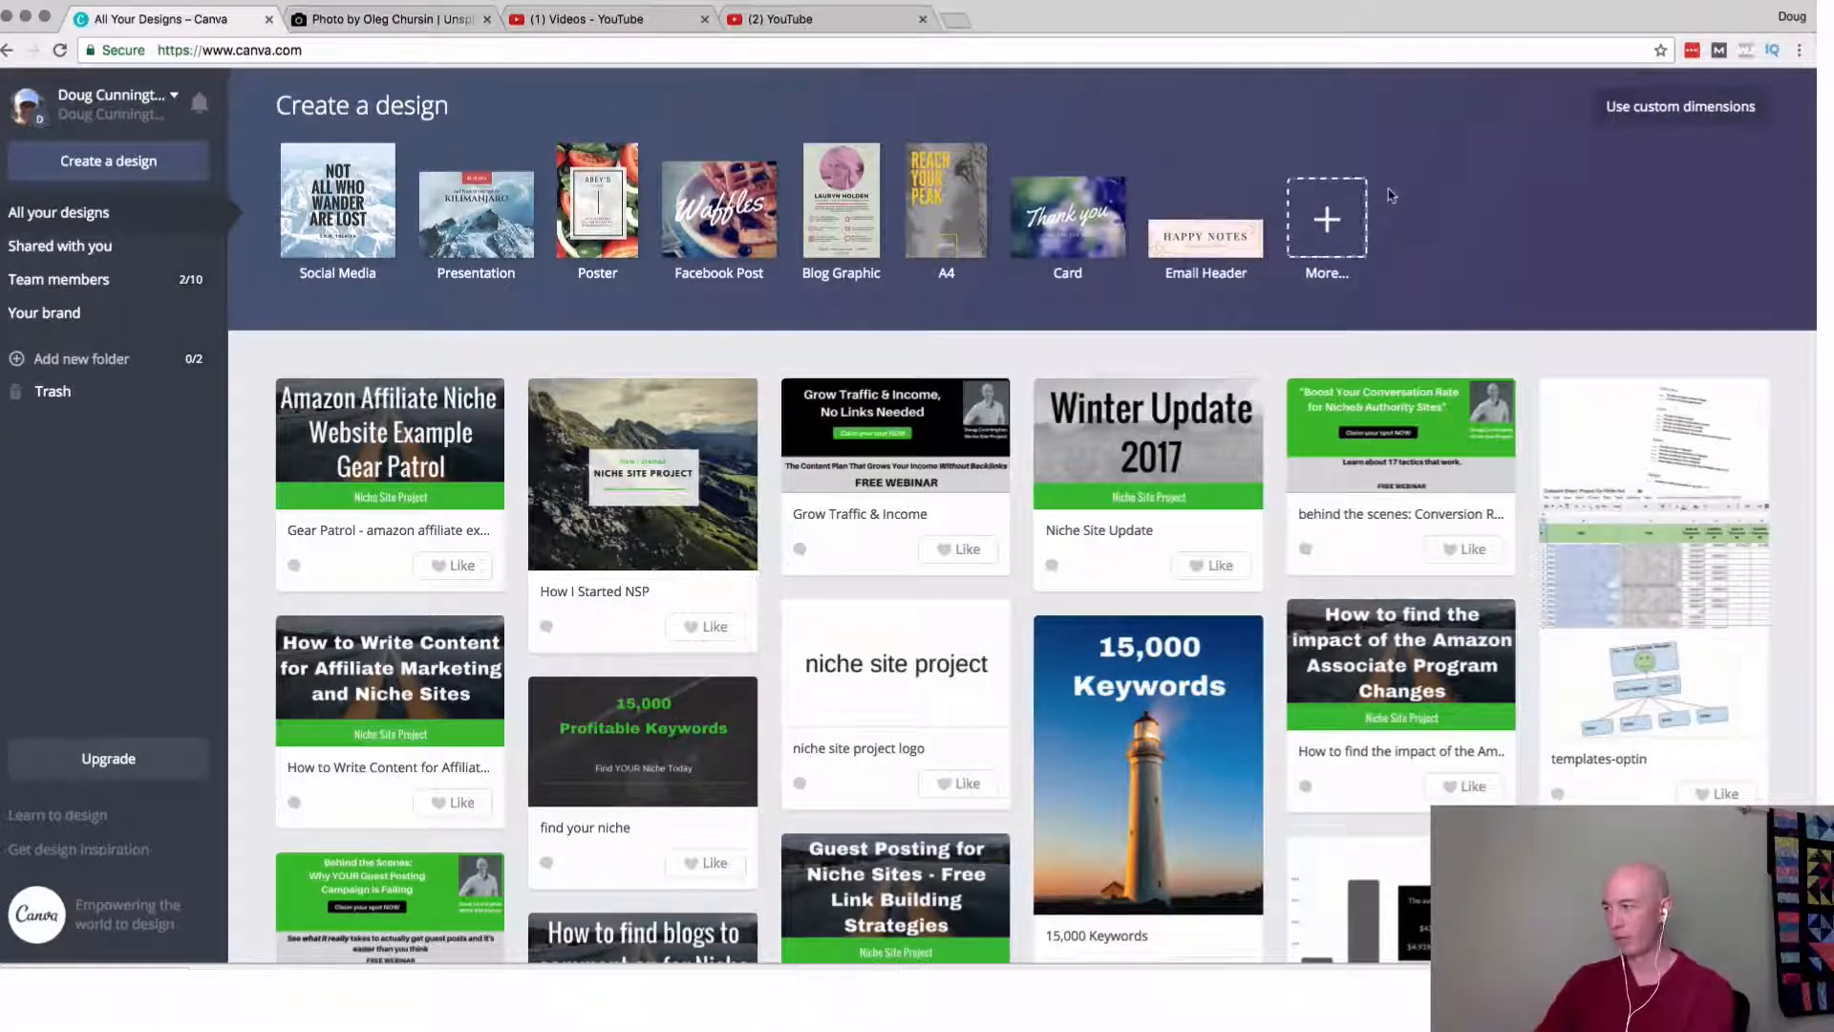
click(1650, 121)
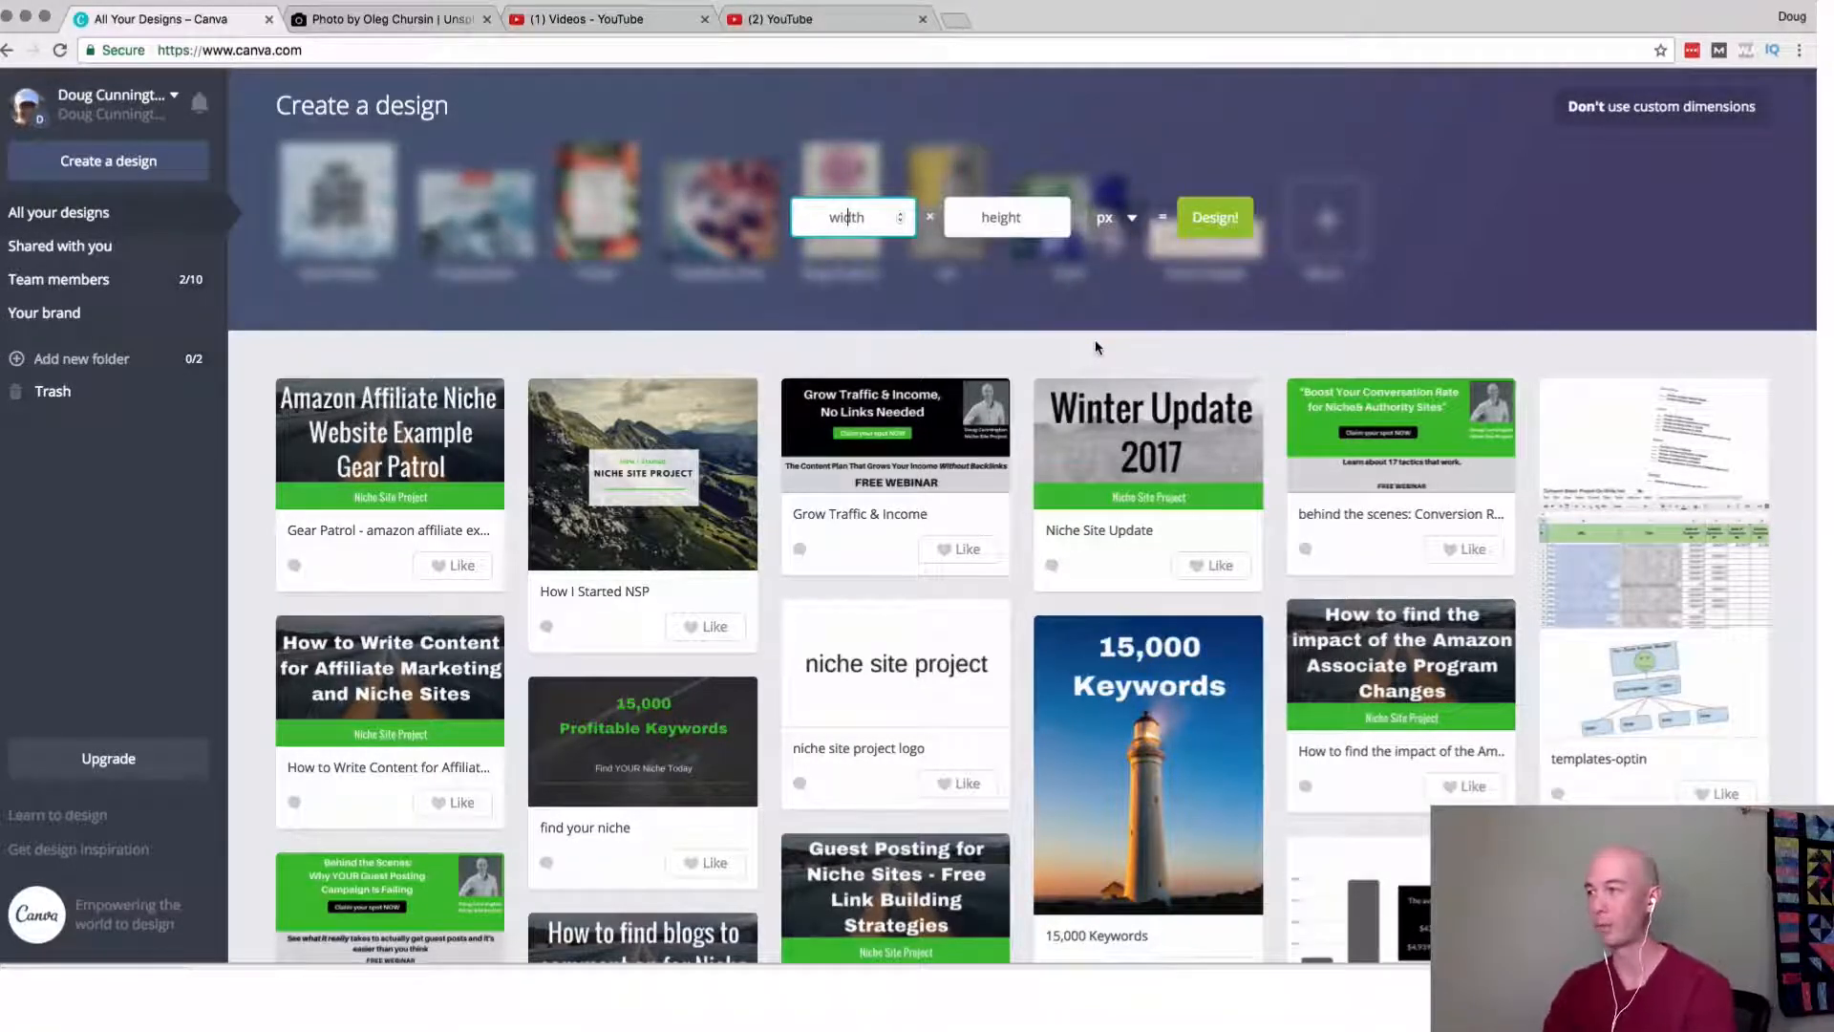
text(700)
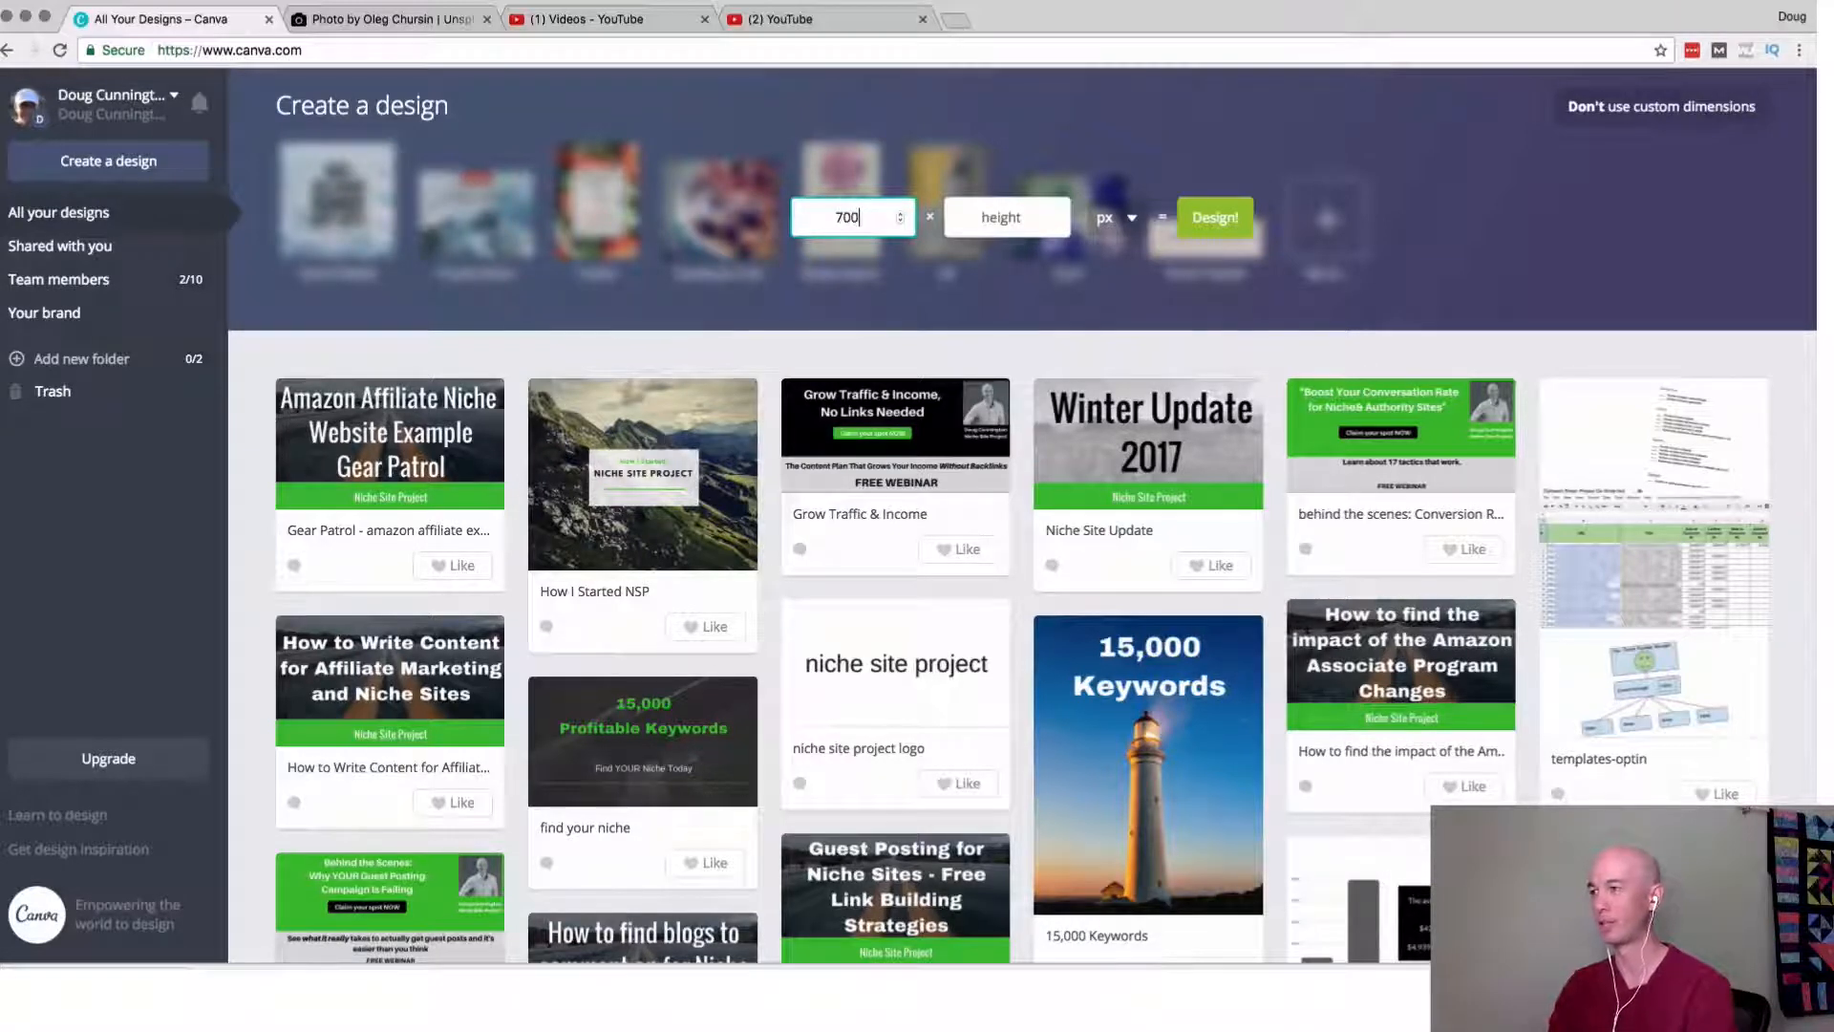
click(1001, 216)
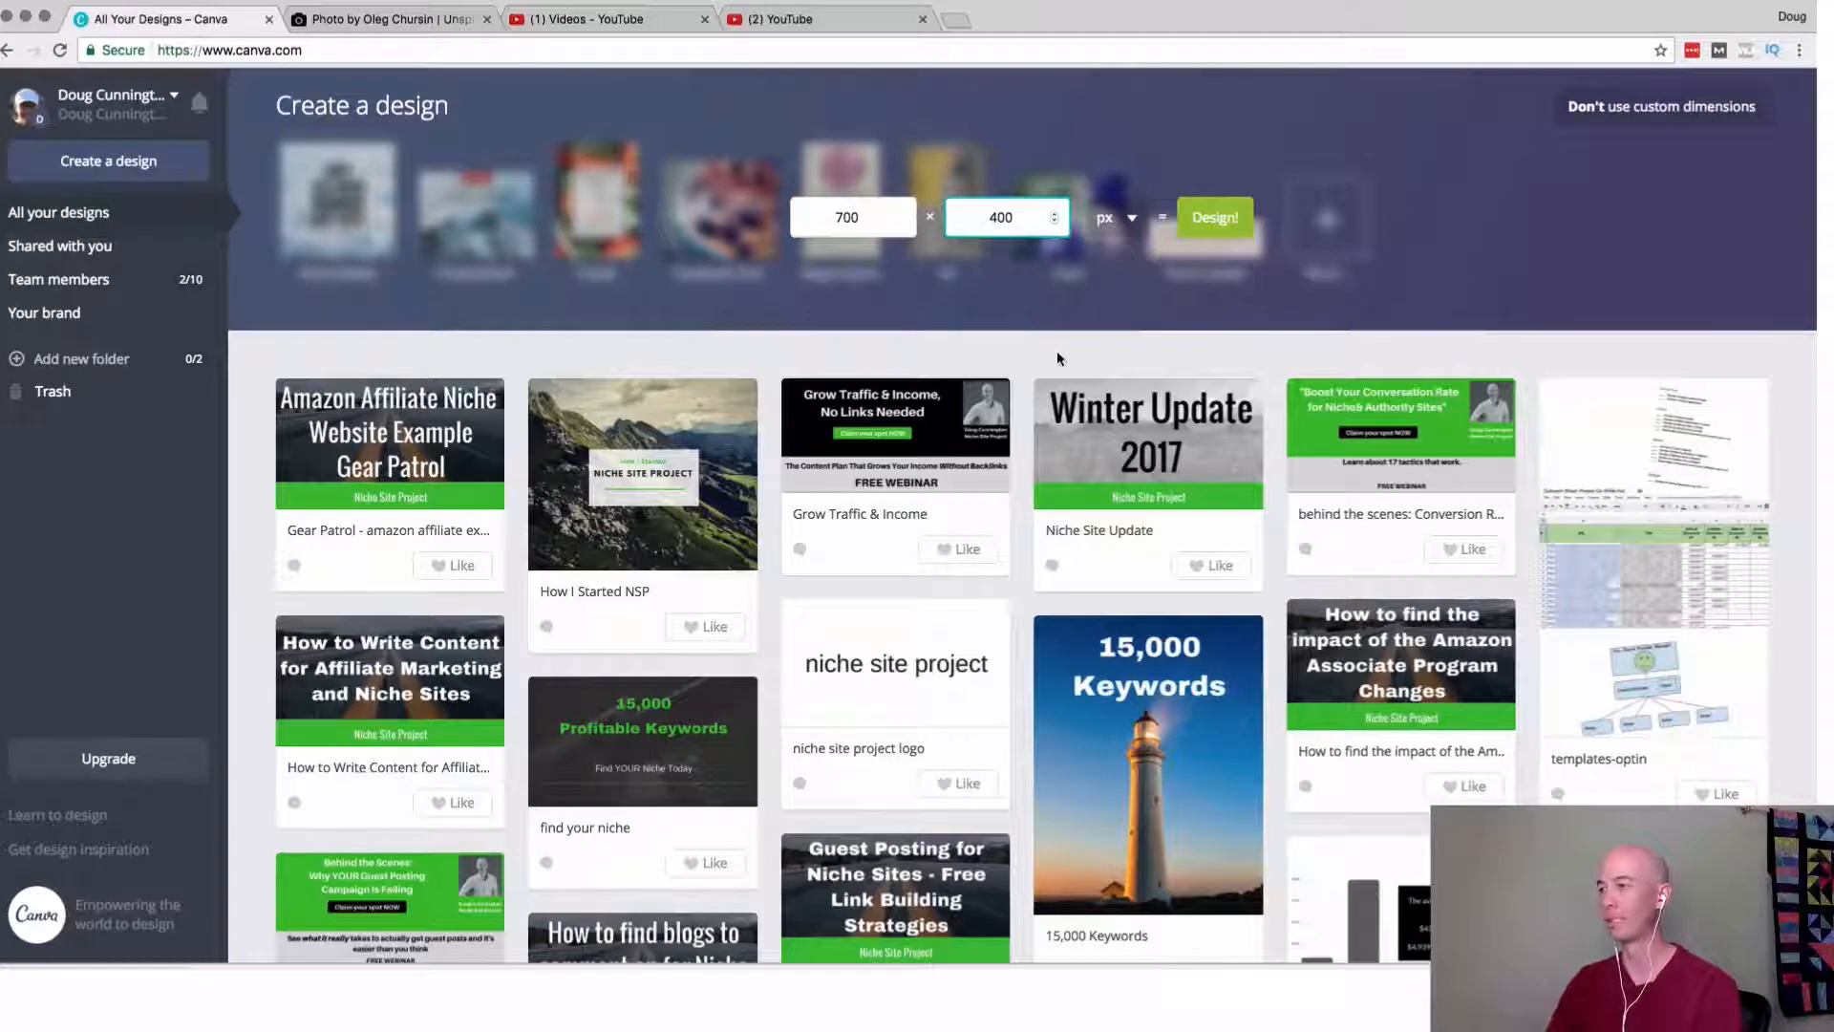
click(1222, 228)
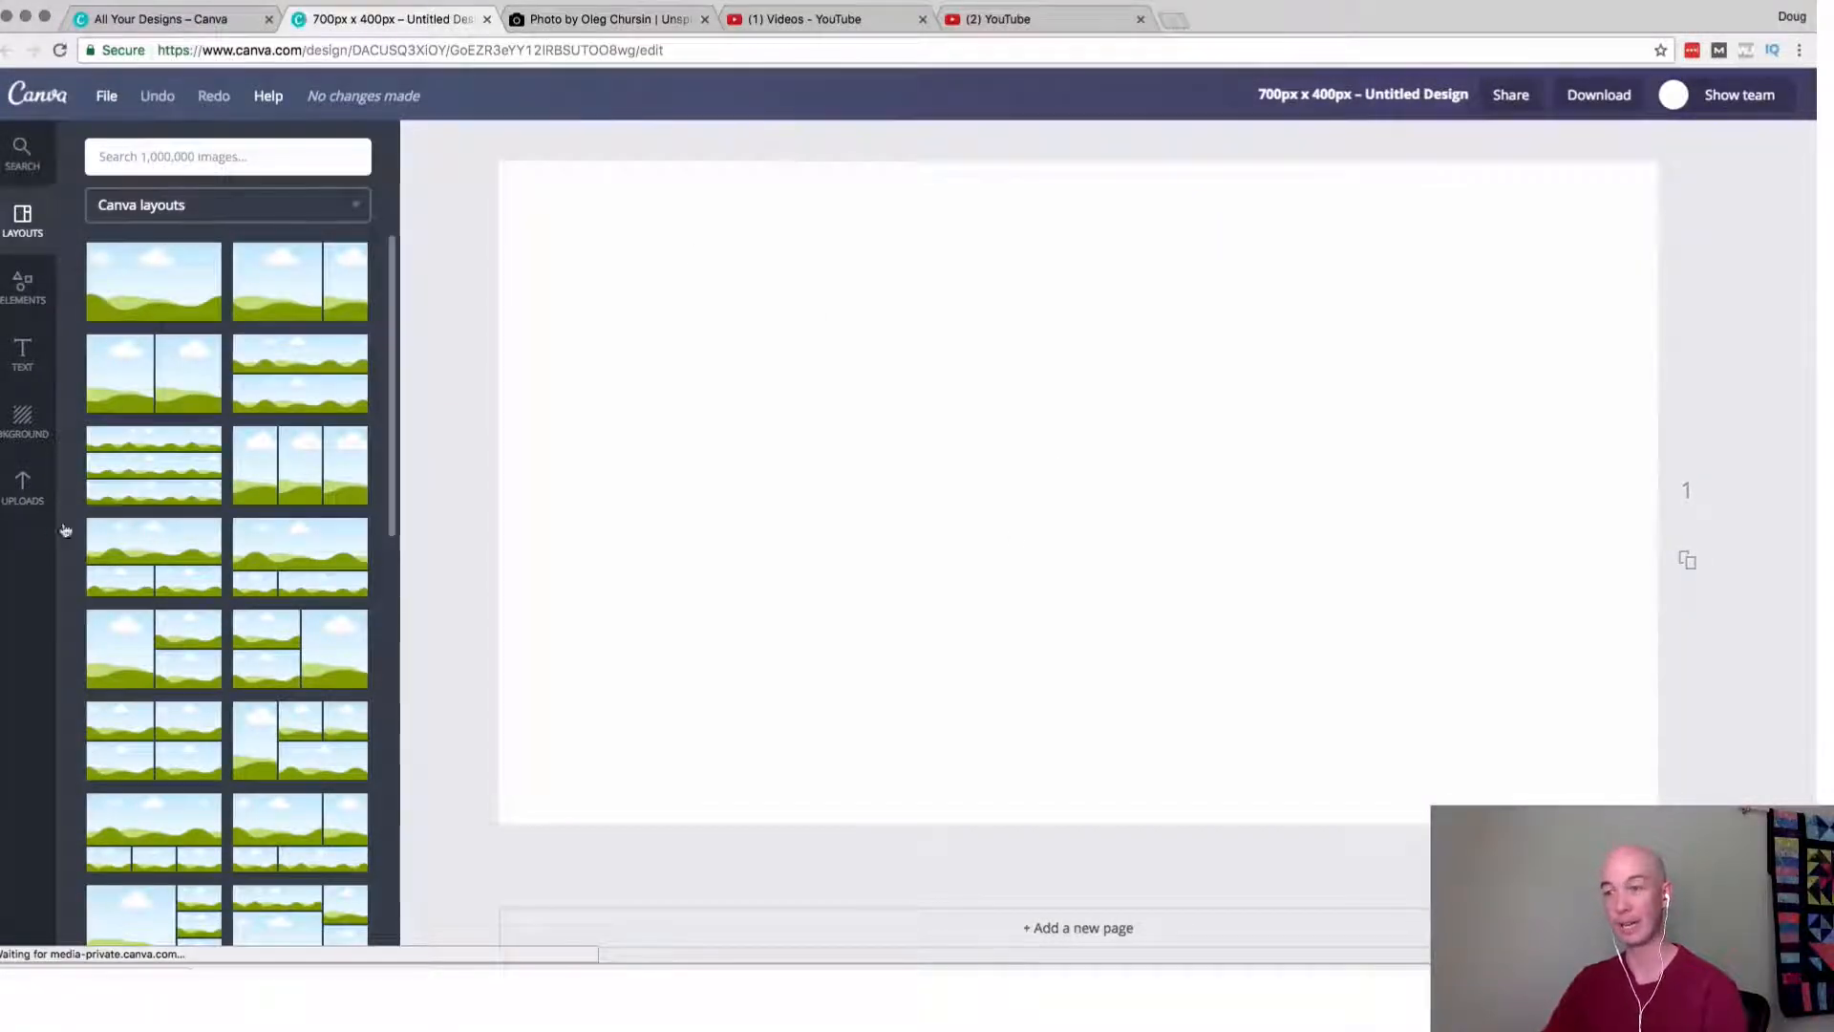
Upload the downloaded Yosemite Valley photo to Canva and place it on the blank page.
click(31, 493)
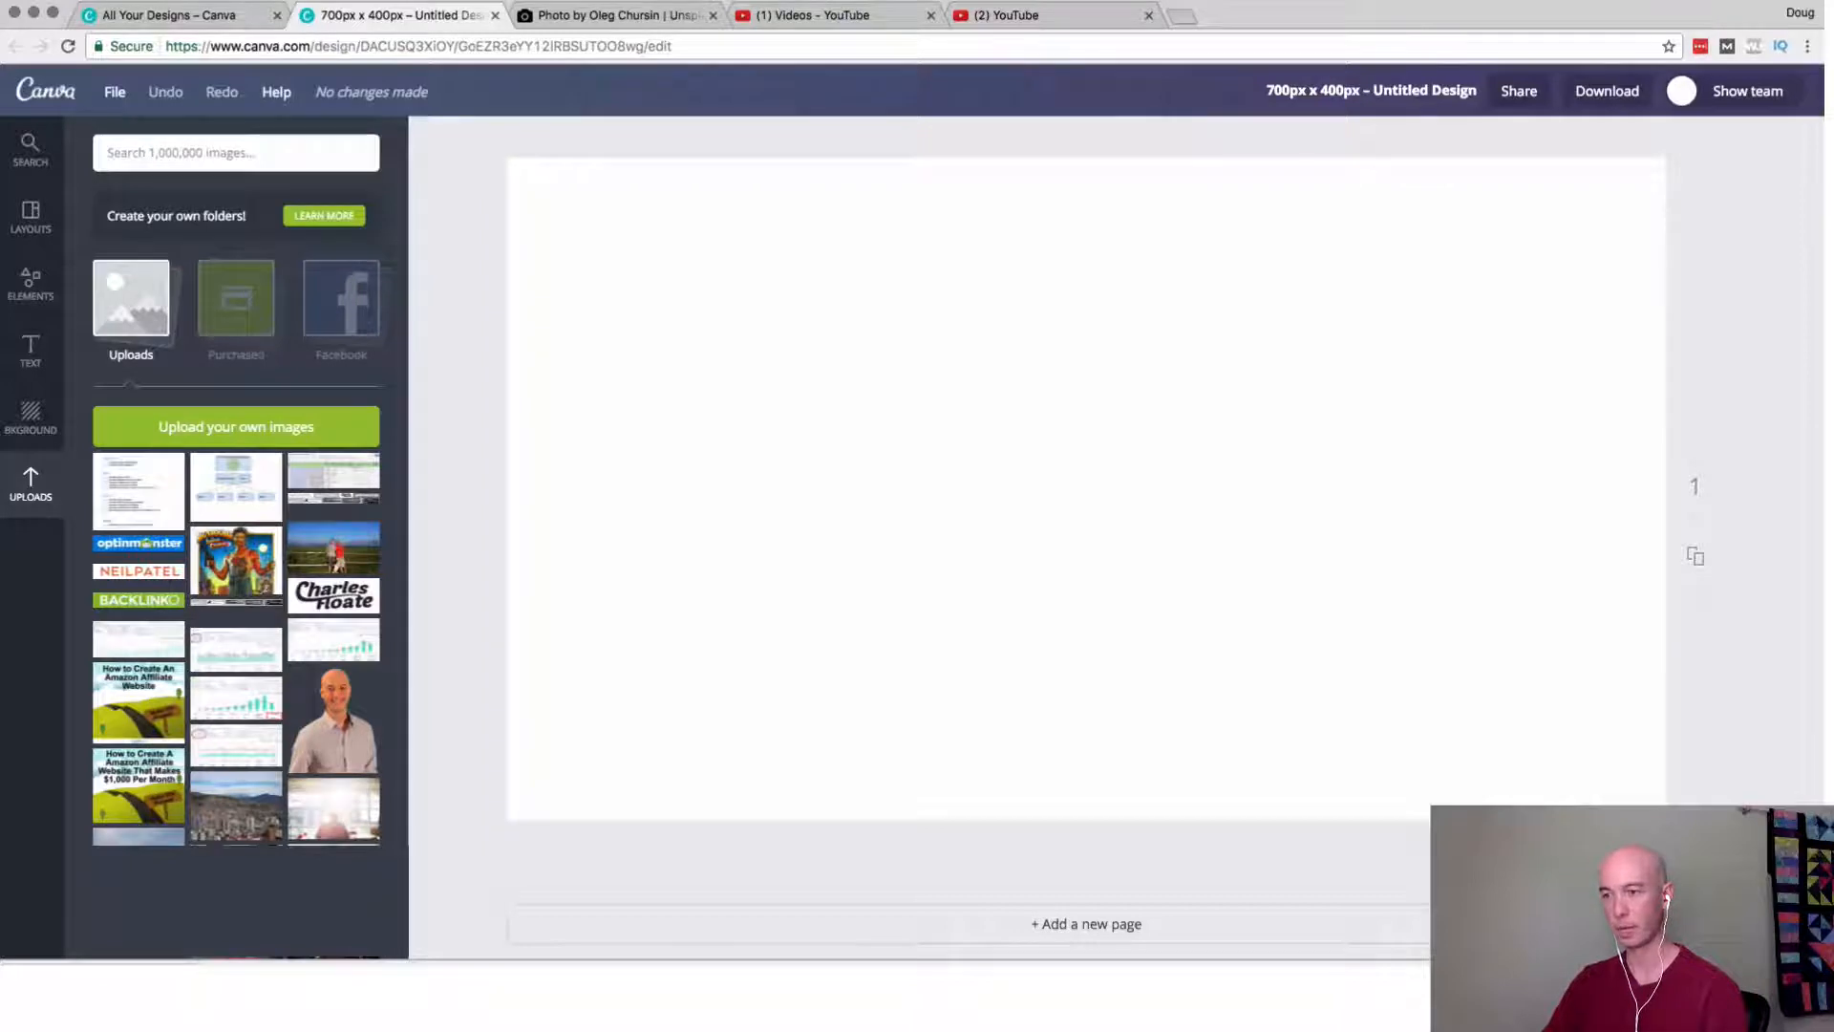
drag(105, 984, 232, 462)
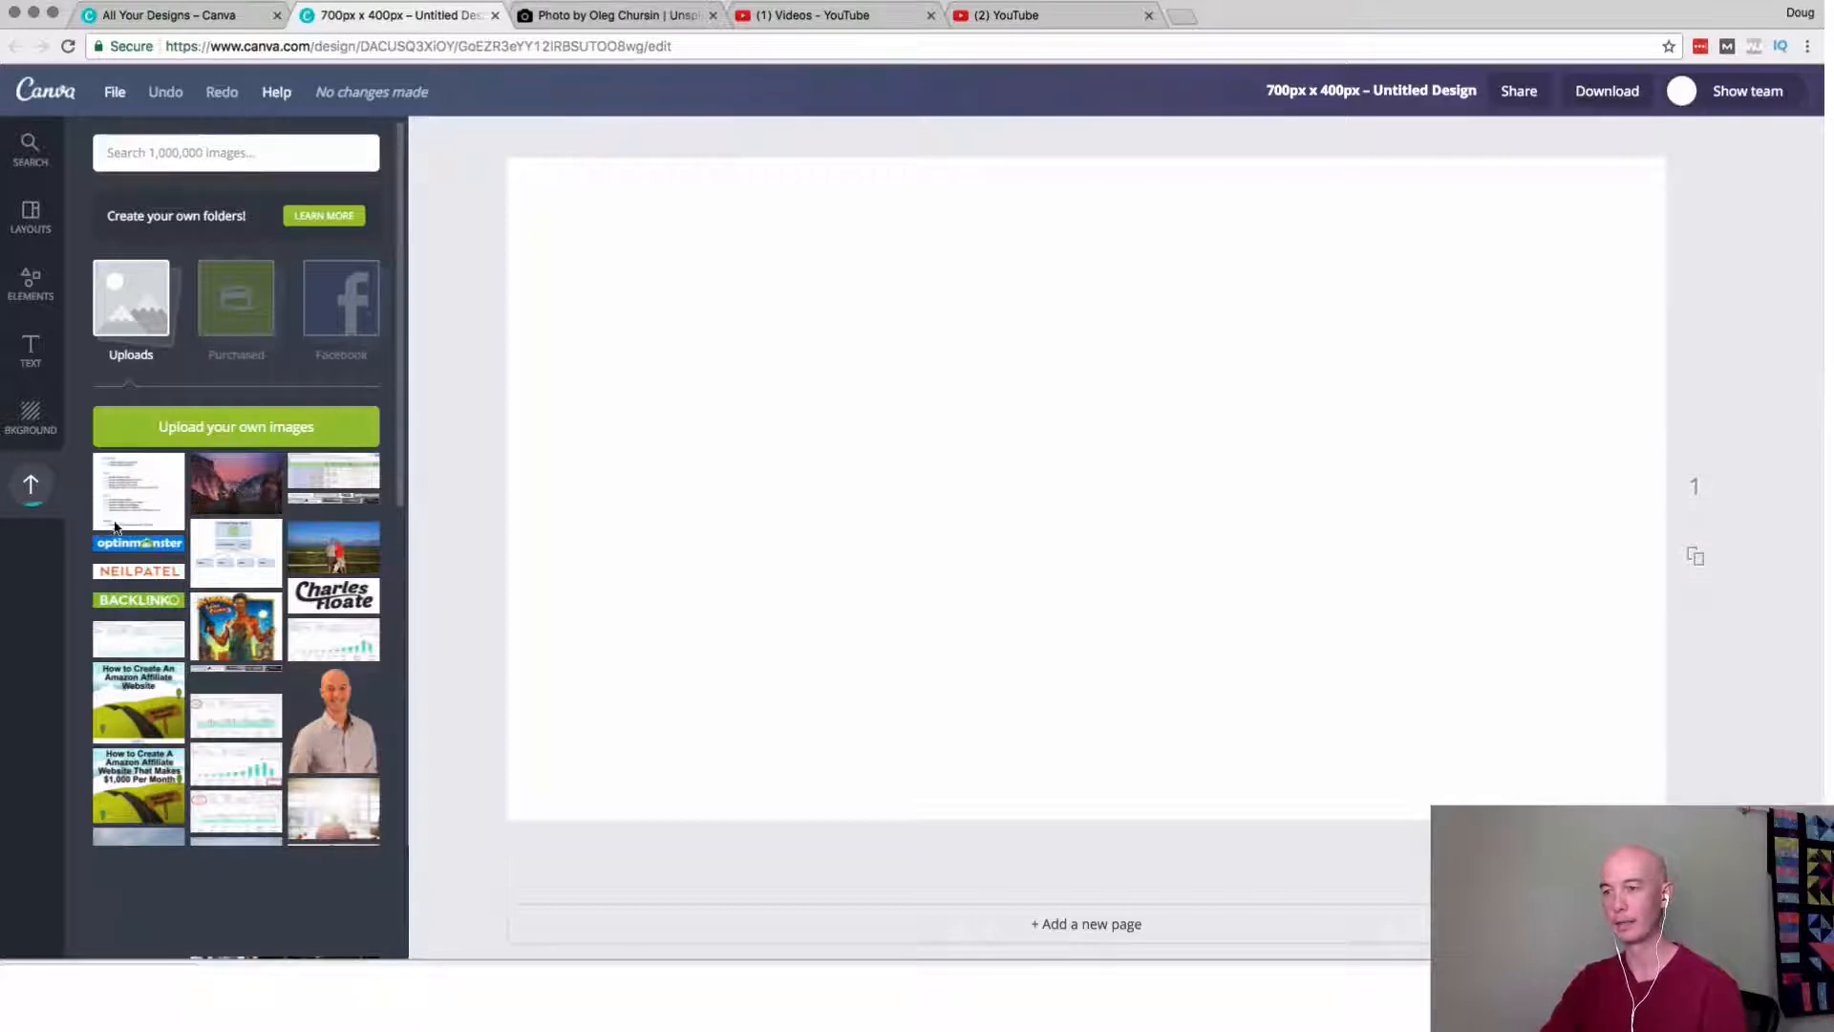
click(115, 526)
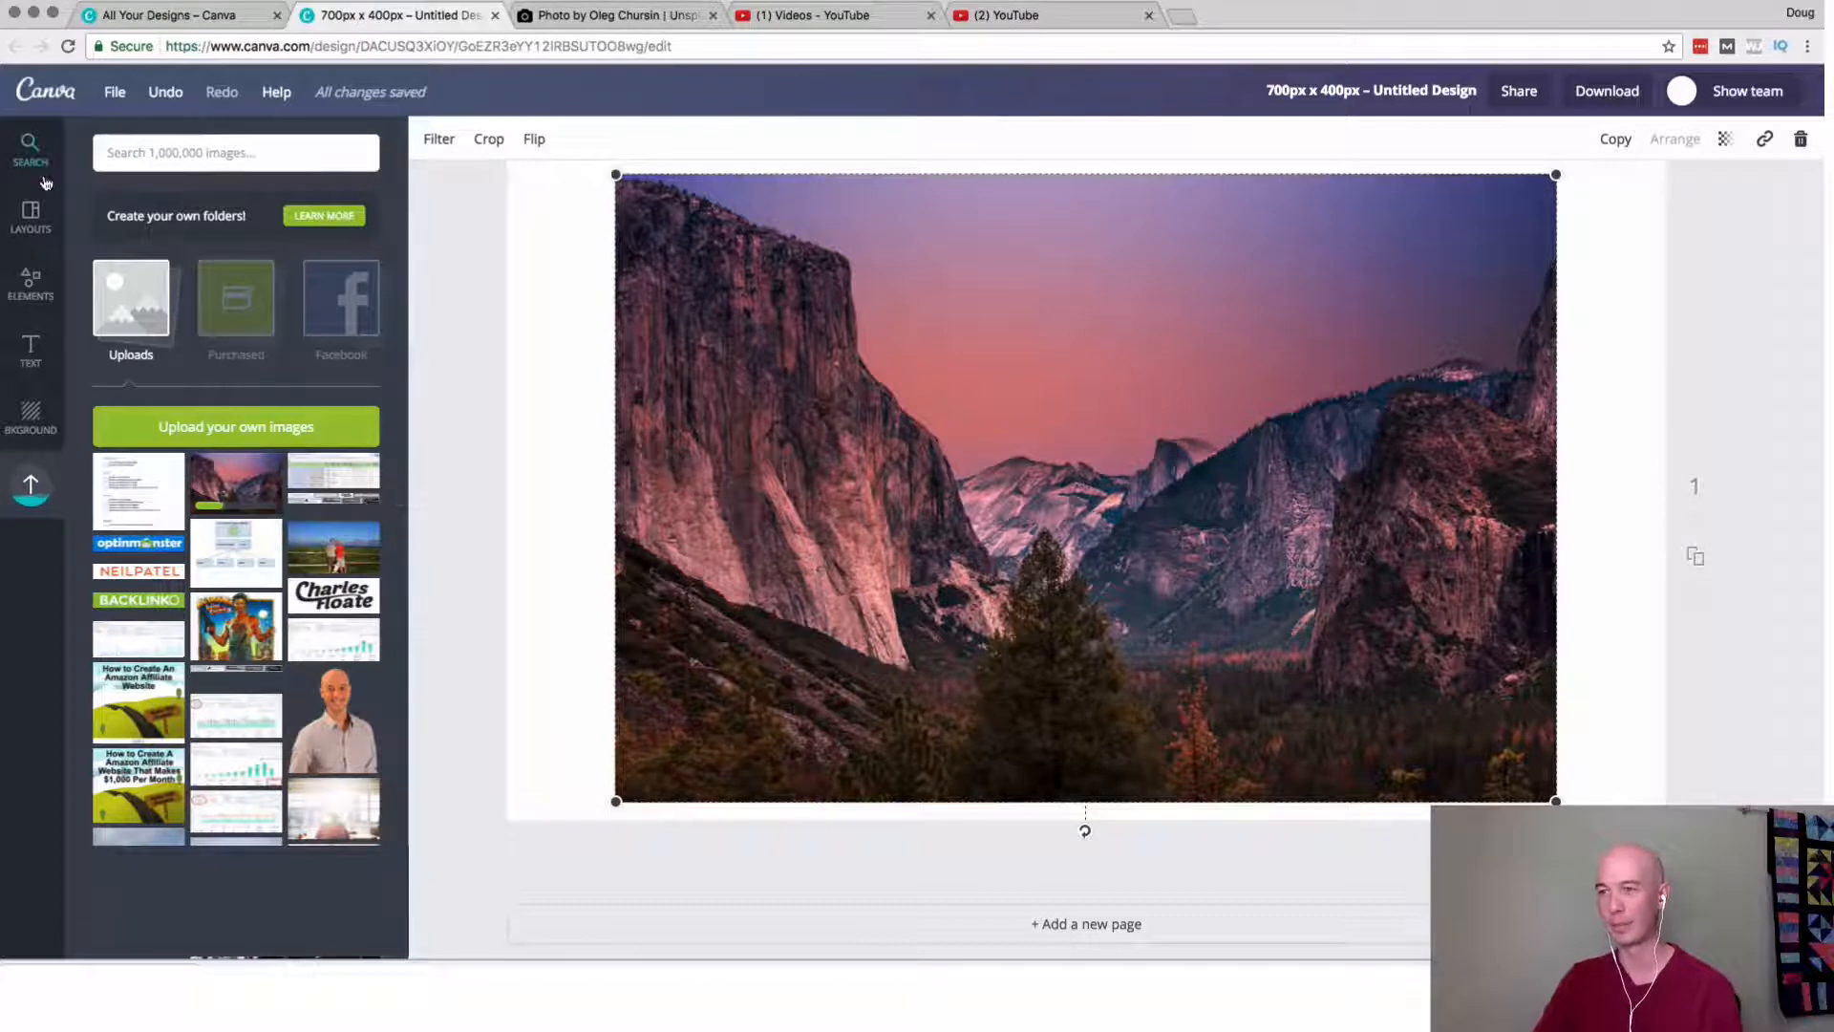
Enlarge and reposition the Yosemite Valley photo so it covers the entire page.
click(36, 355)
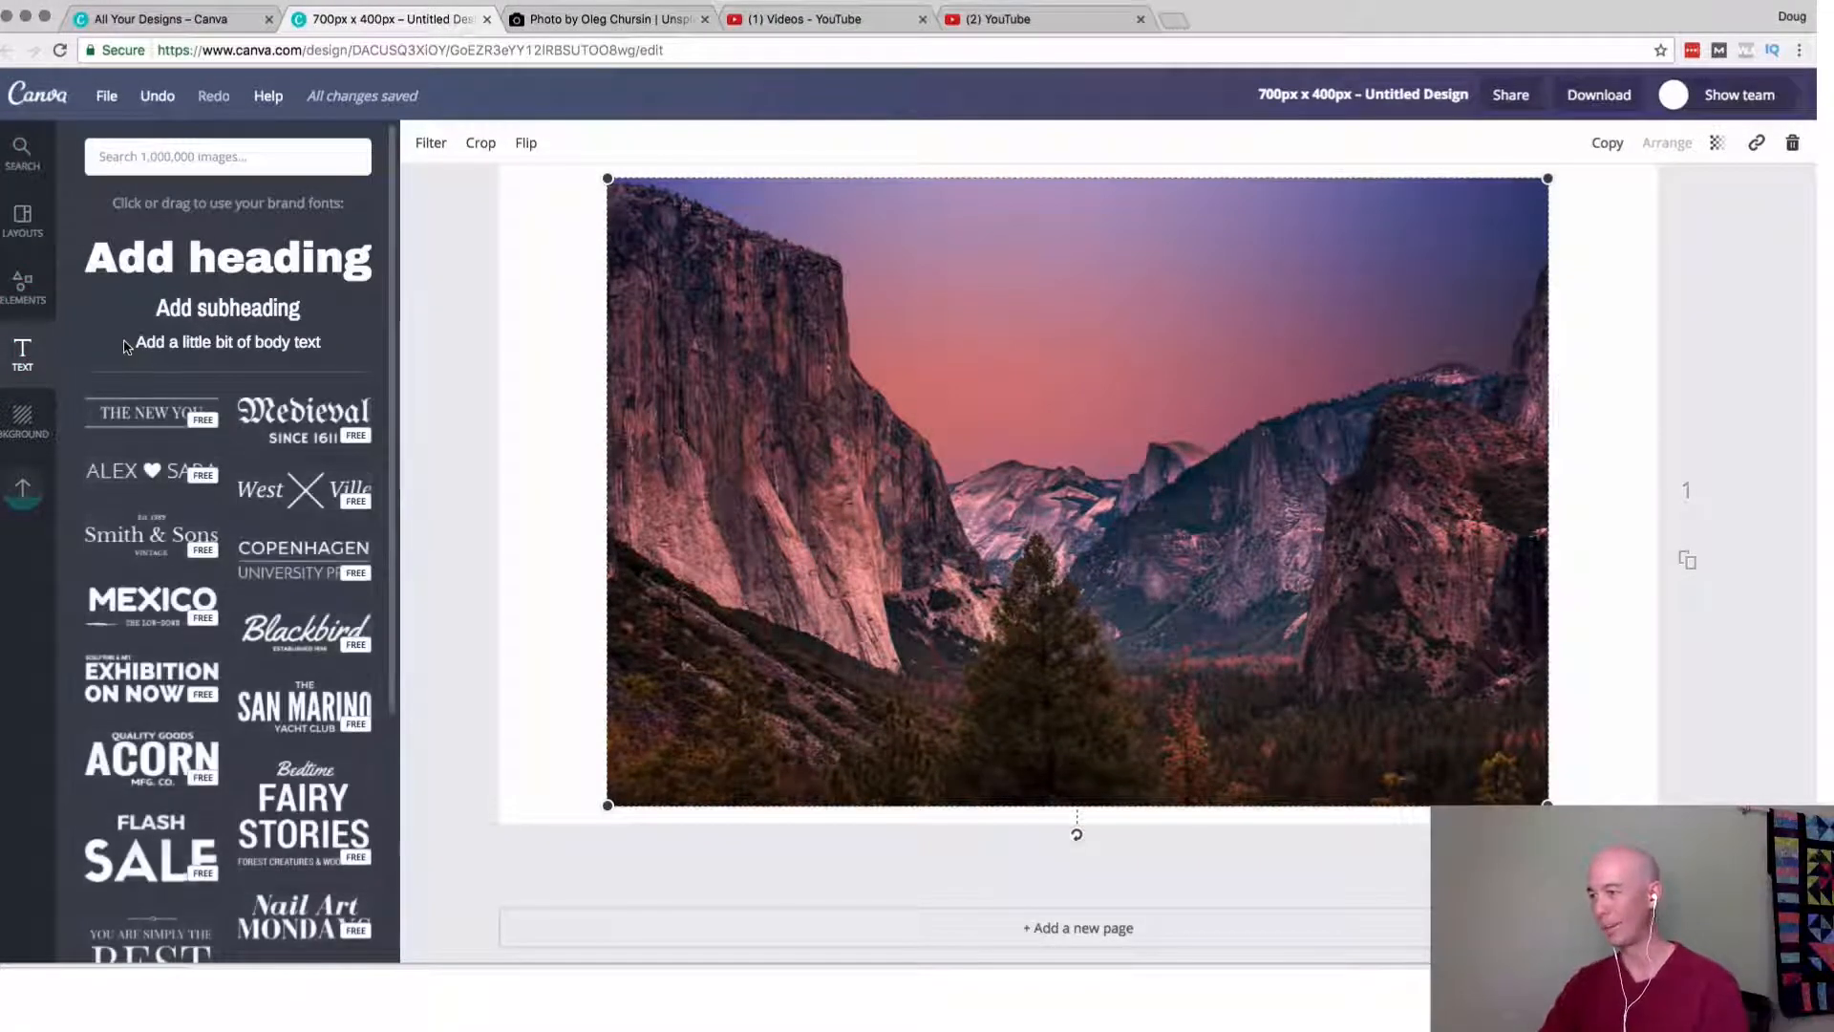
scroll(483, 475, up, 1)
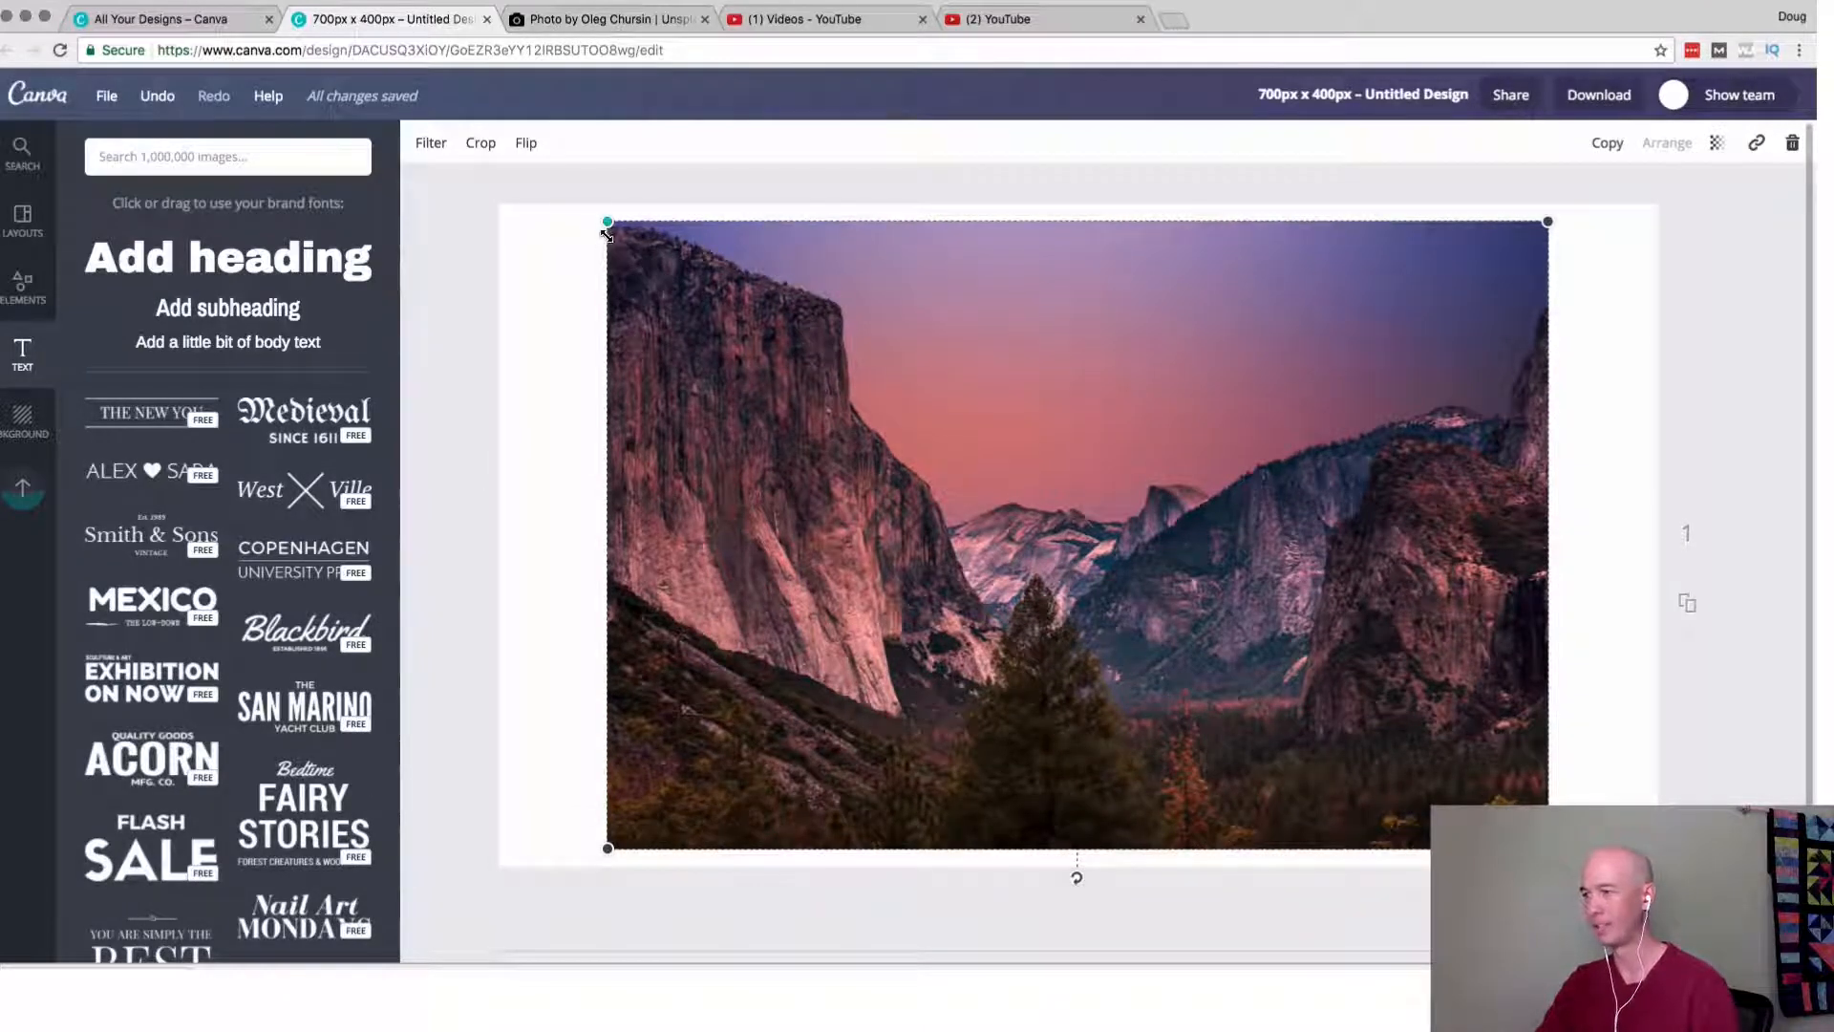
drag(606, 225, 479, 204)
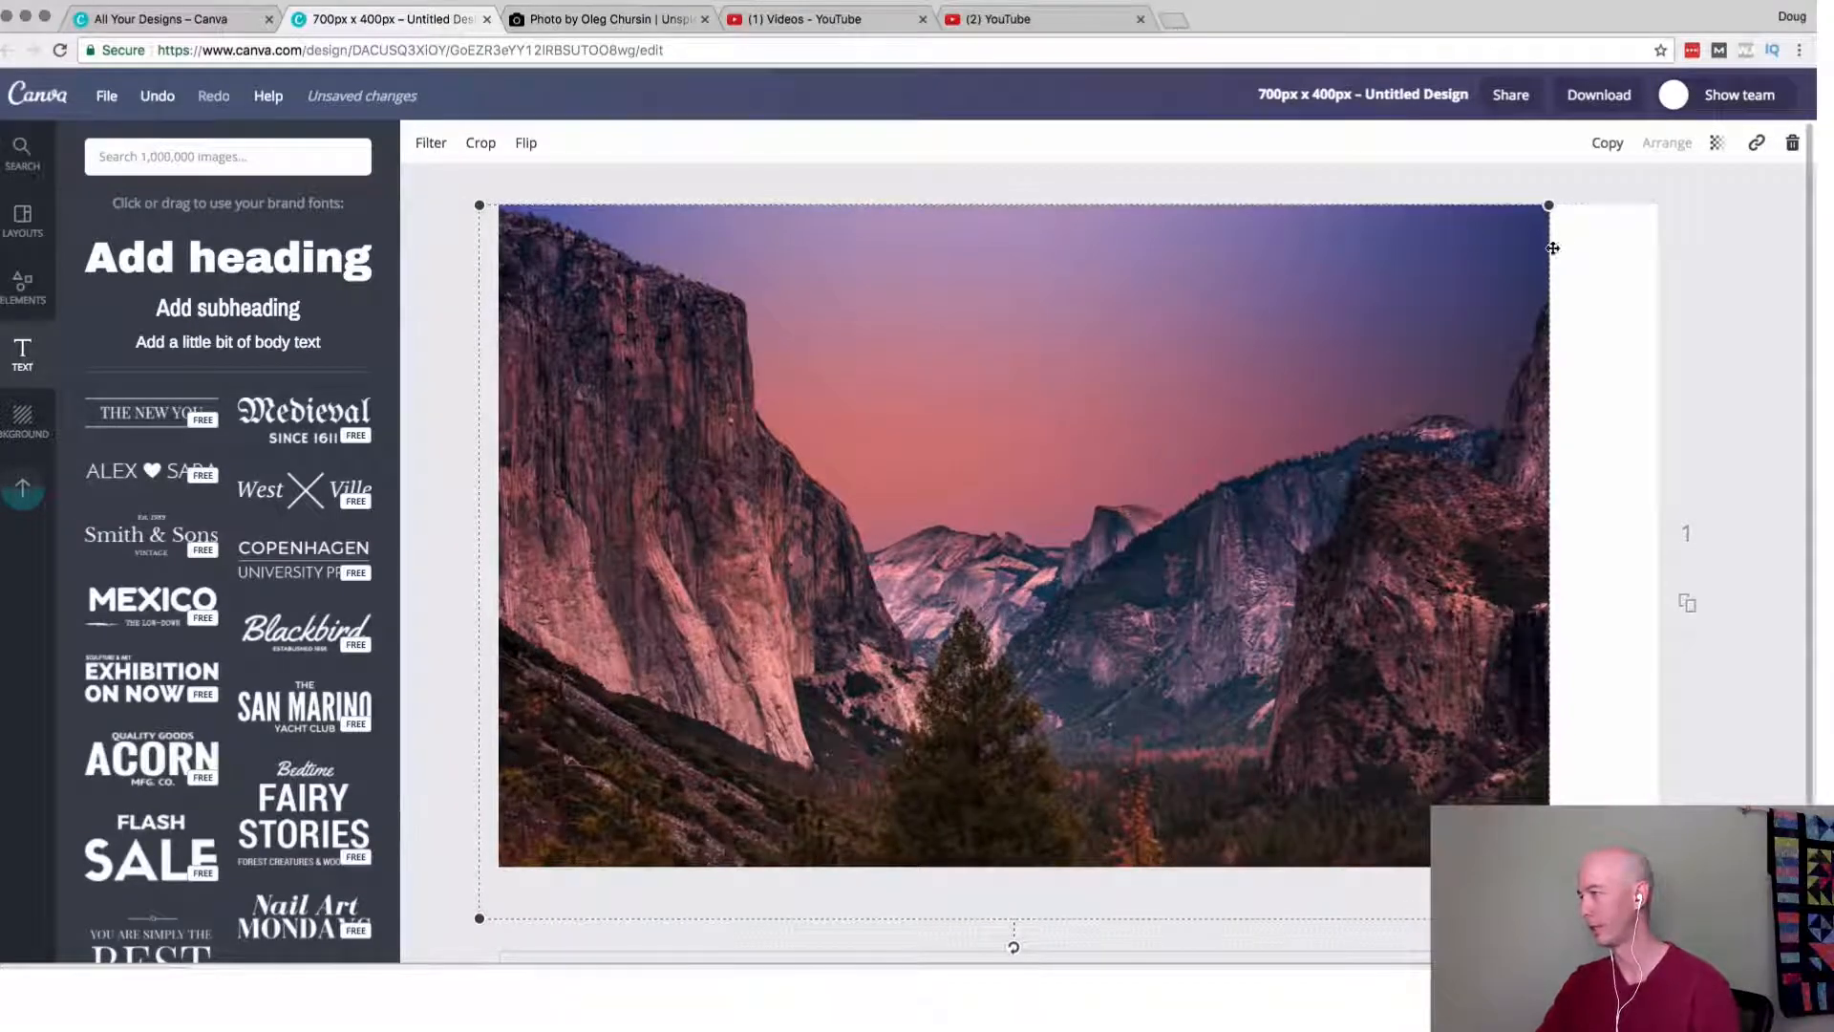
drag(1547, 210, 1744, 200)
drag(1092, 493, 1058, 585)
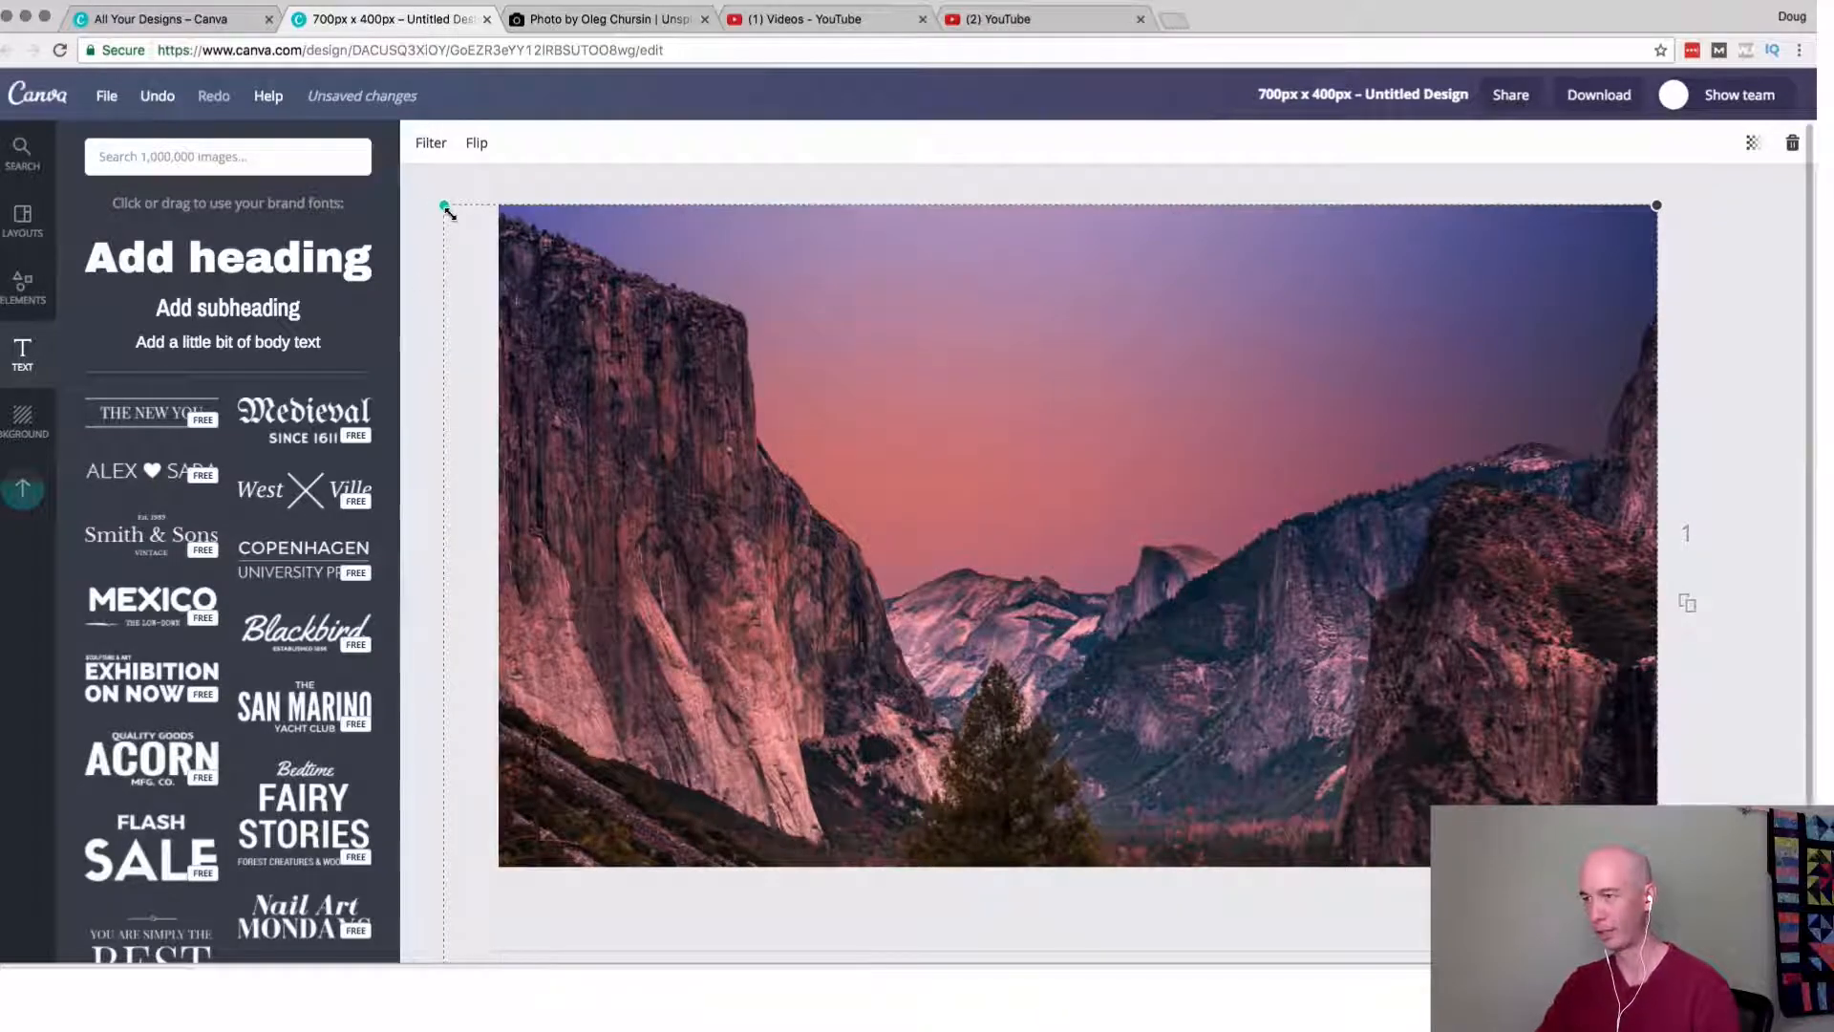
drag(449, 212, 493, 208)
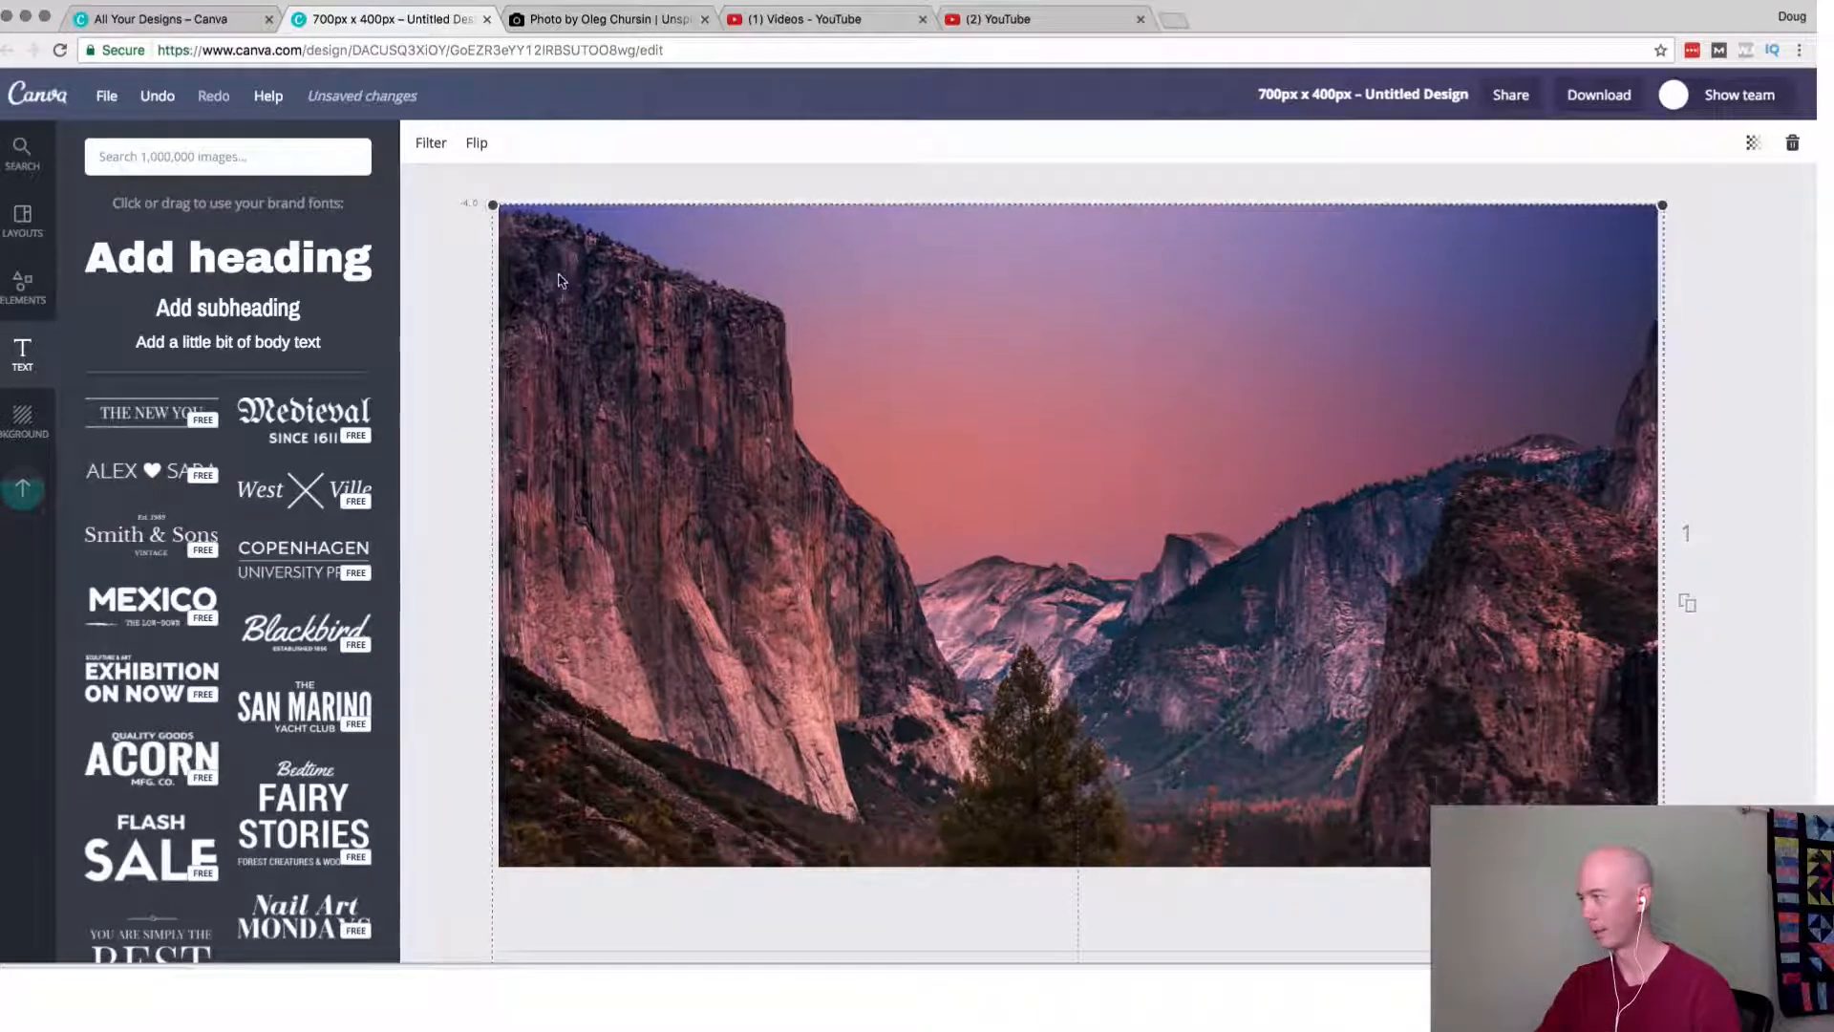
click(457, 329)
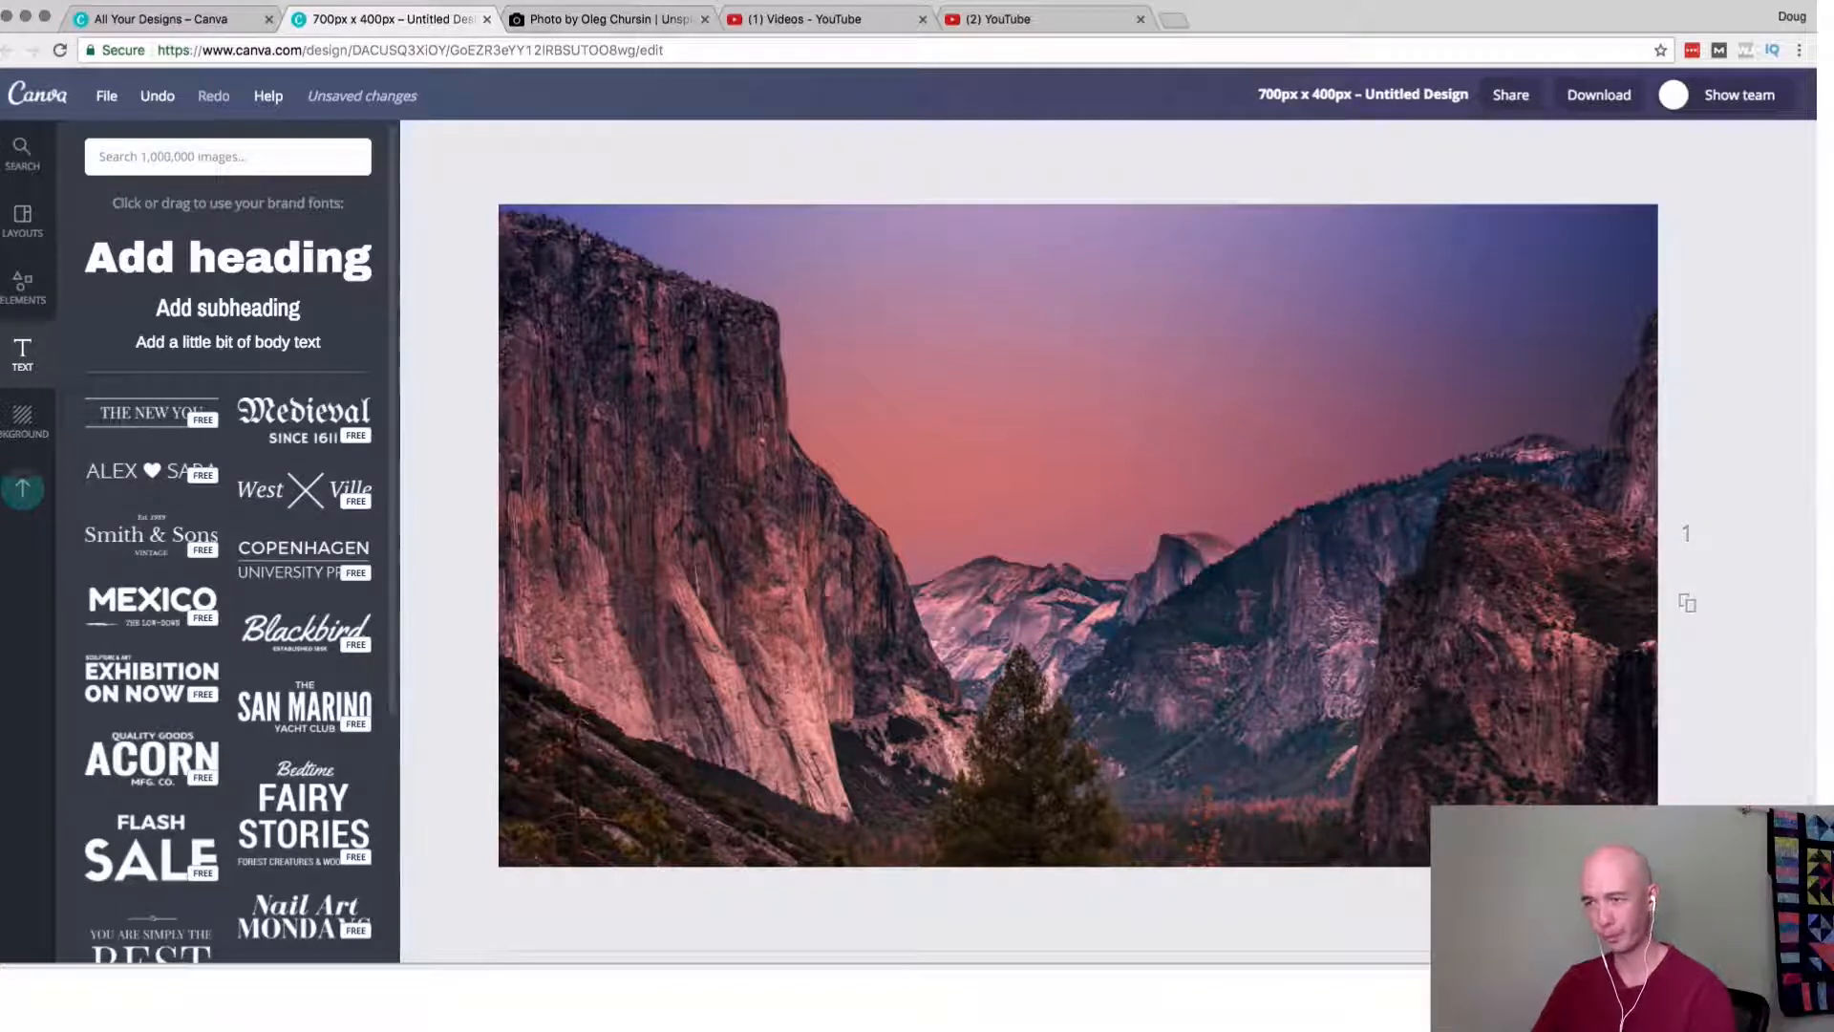
Add a heading over the photo and replace its text with "Images to Use For Free On Your Websites including Niche Sites".
drag(212, 277, 1087, 638)
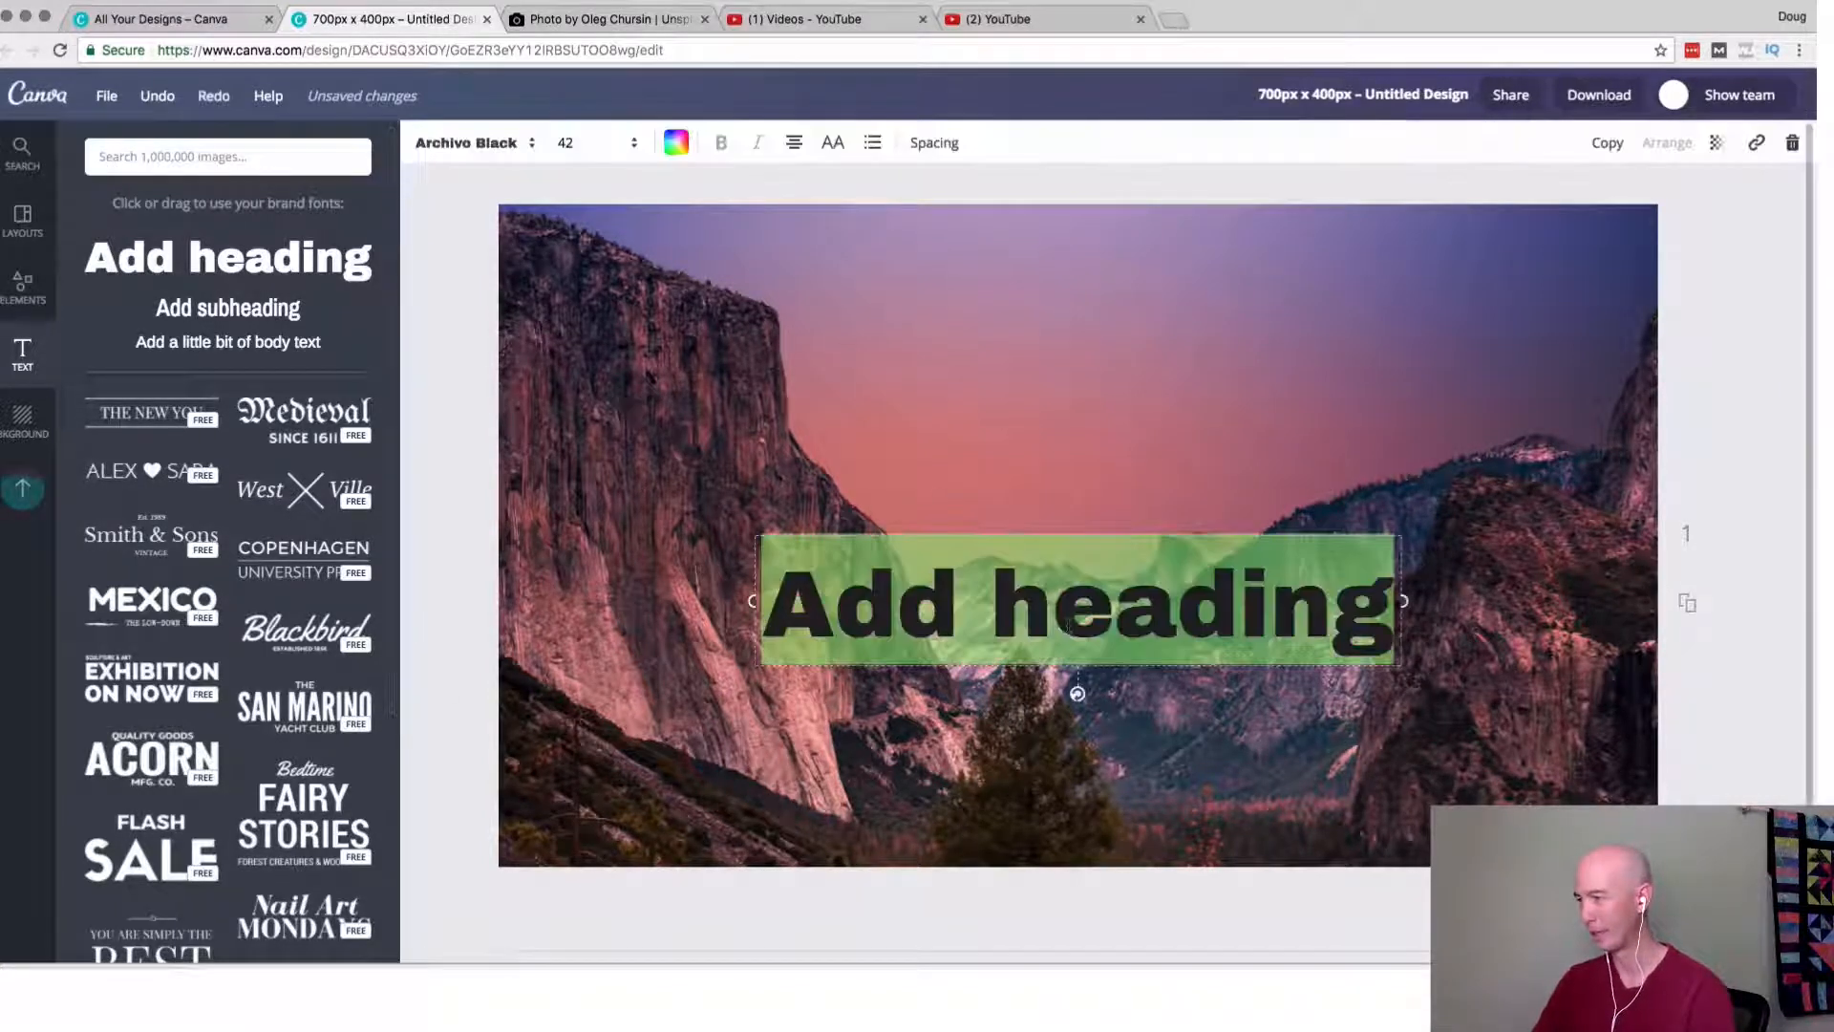
click(449, 158)
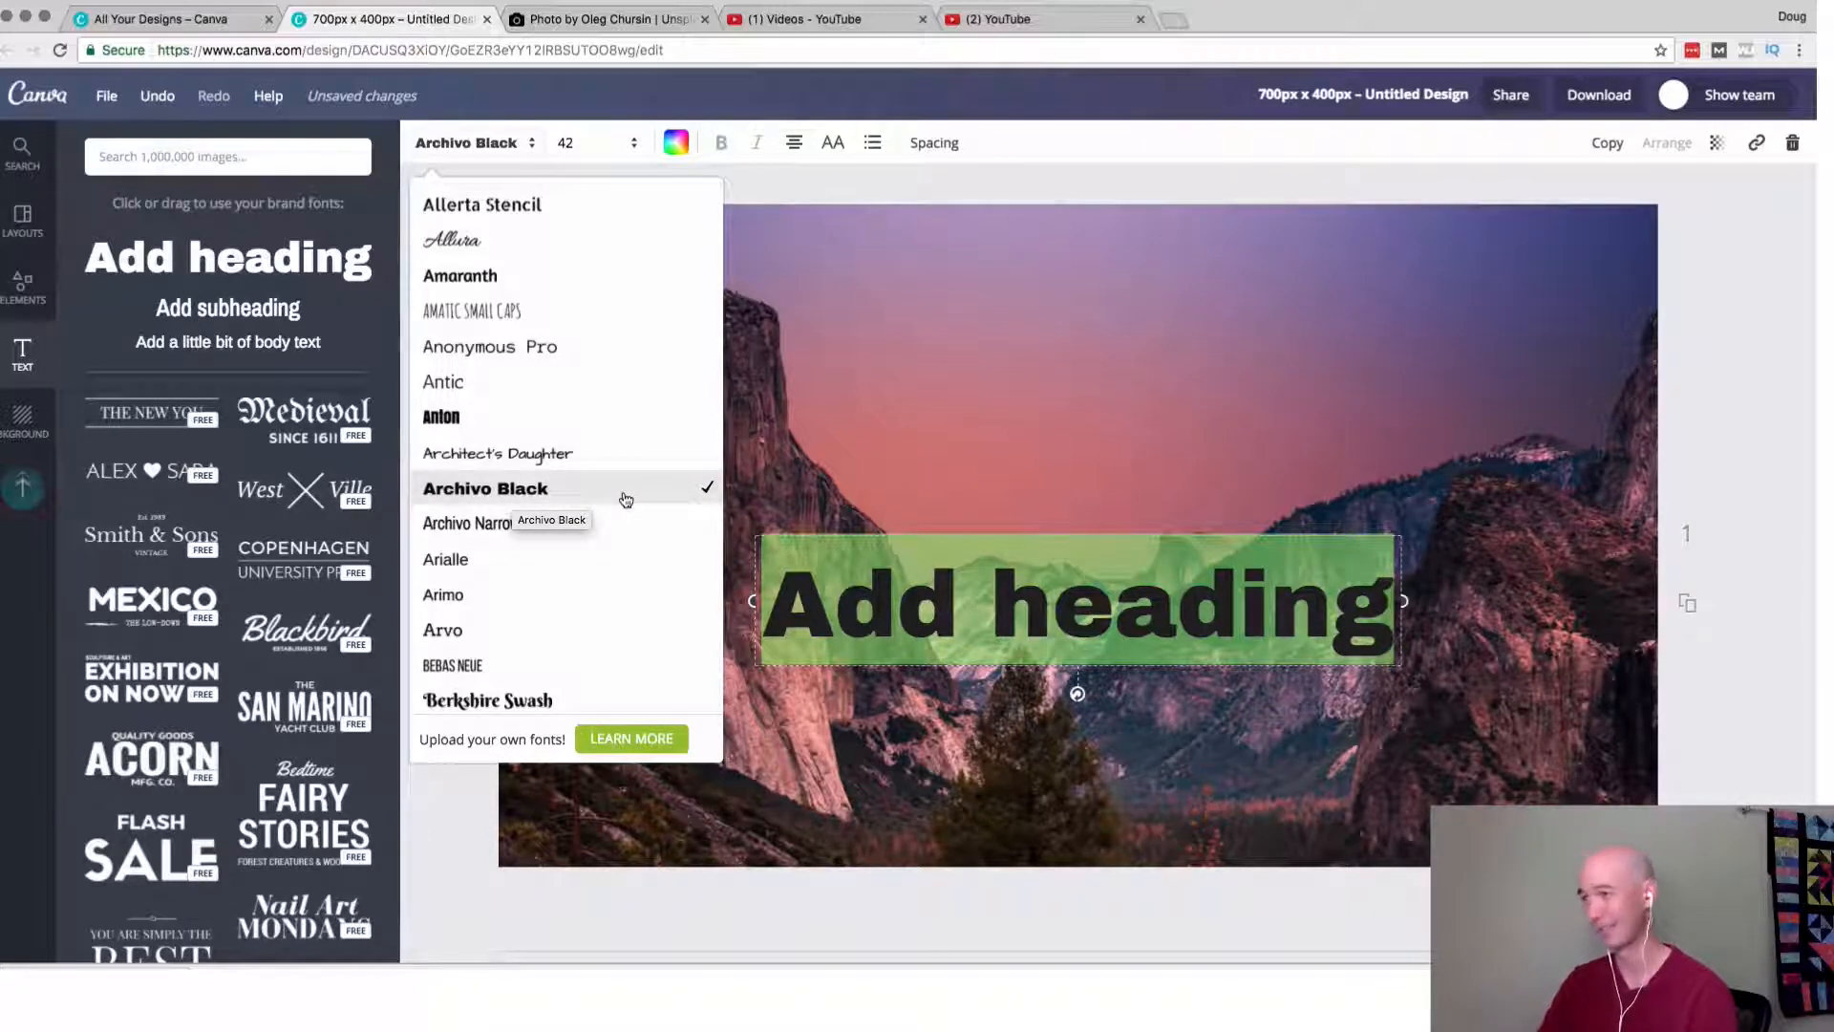
scroll(626, 499, down, 5)
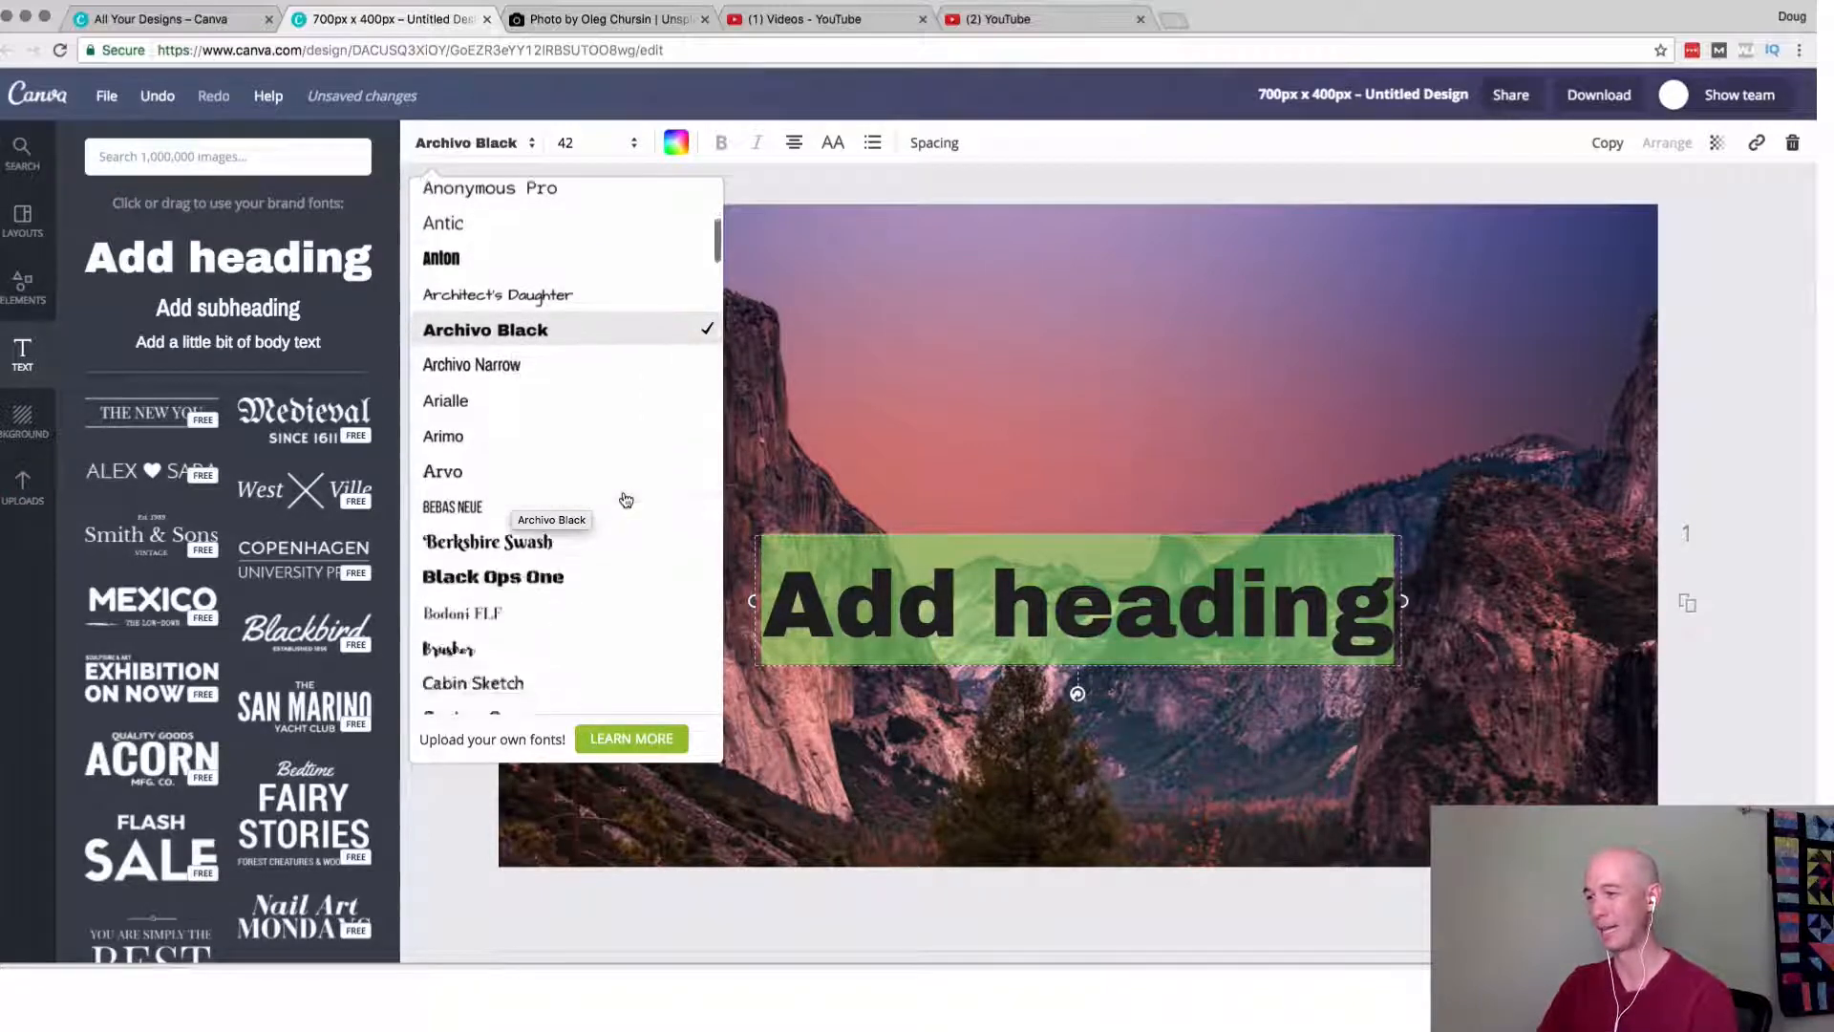
scroll(626, 499, up, 8)
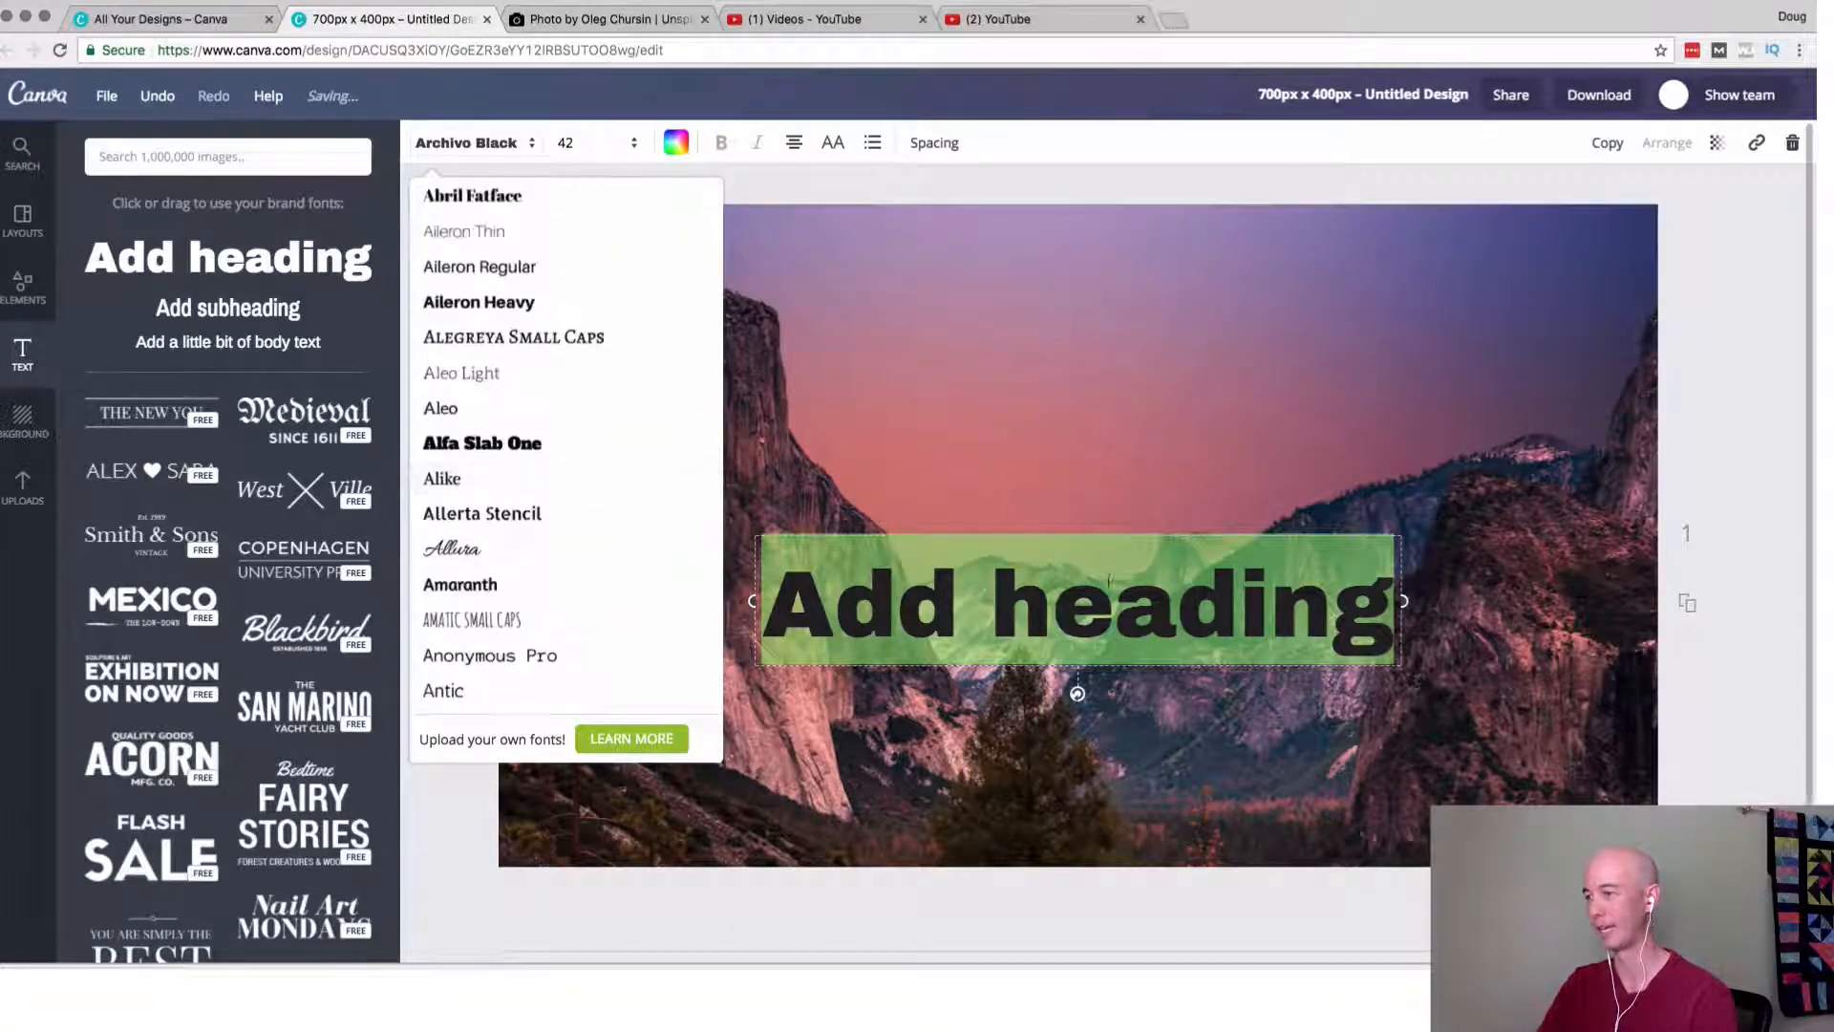
click(1055, 616)
double_click(1055, 616)
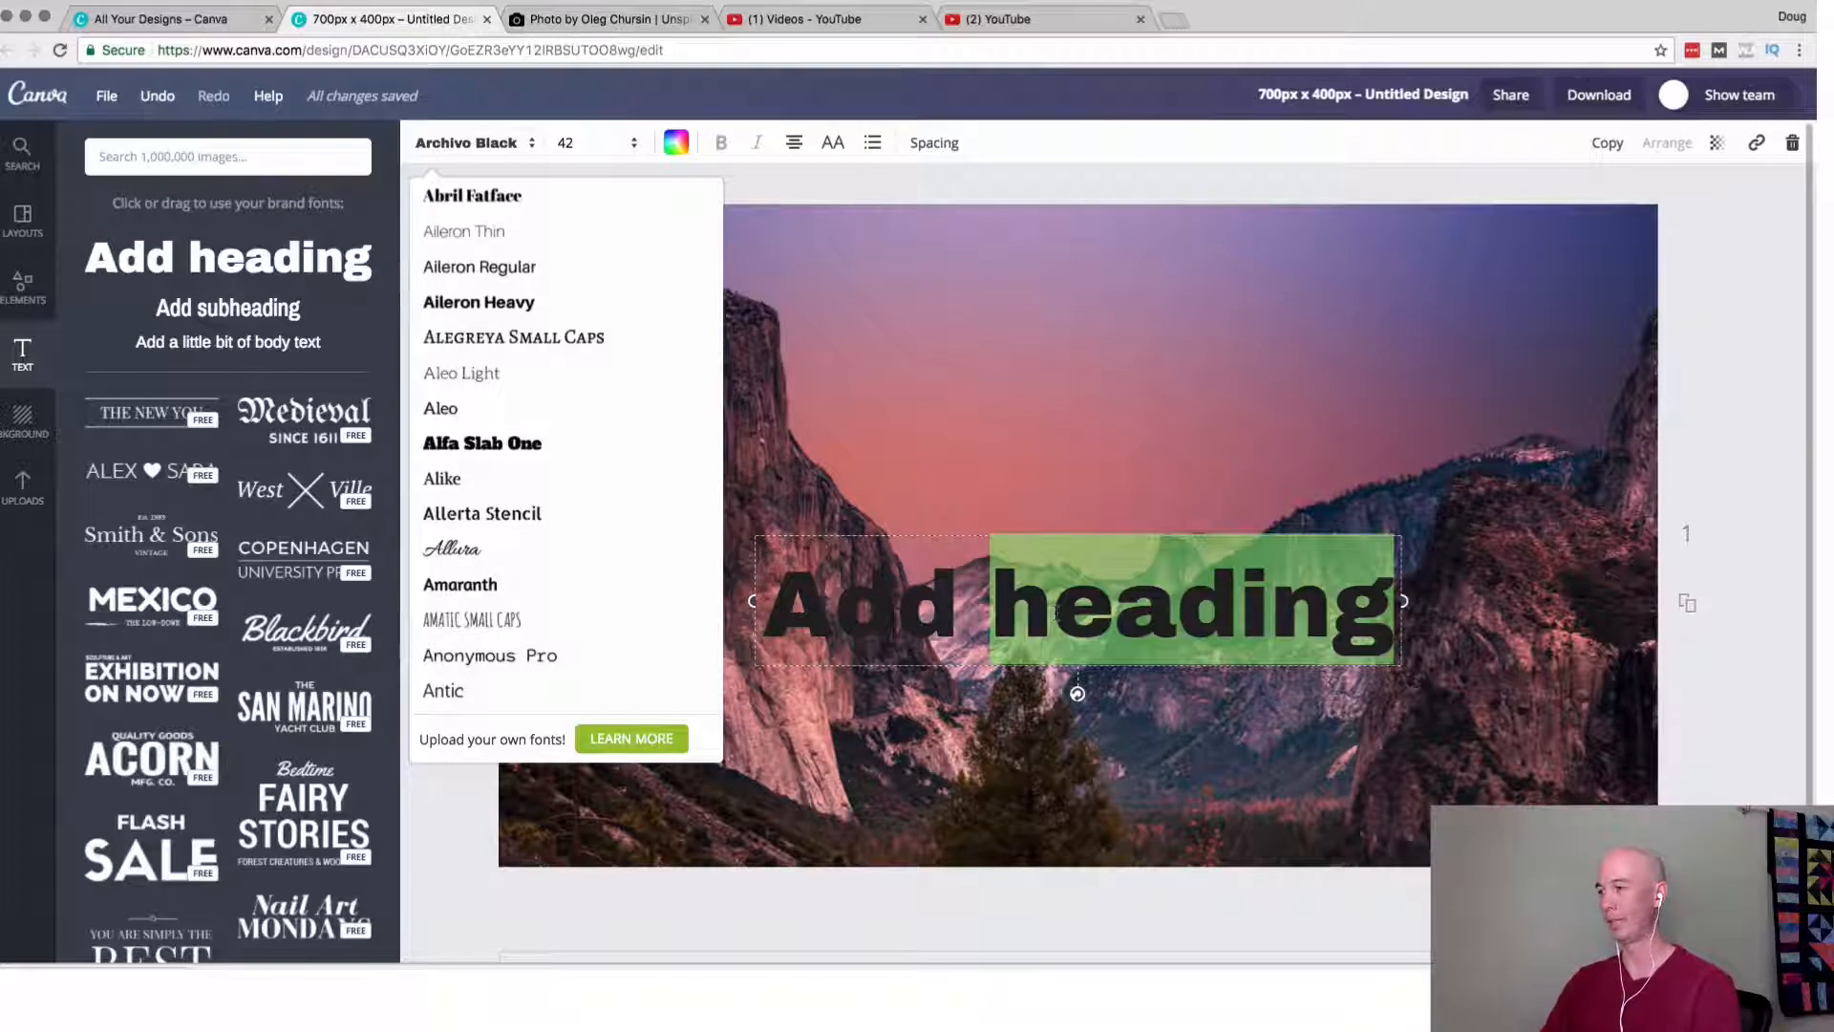
triple_click(978, 627)
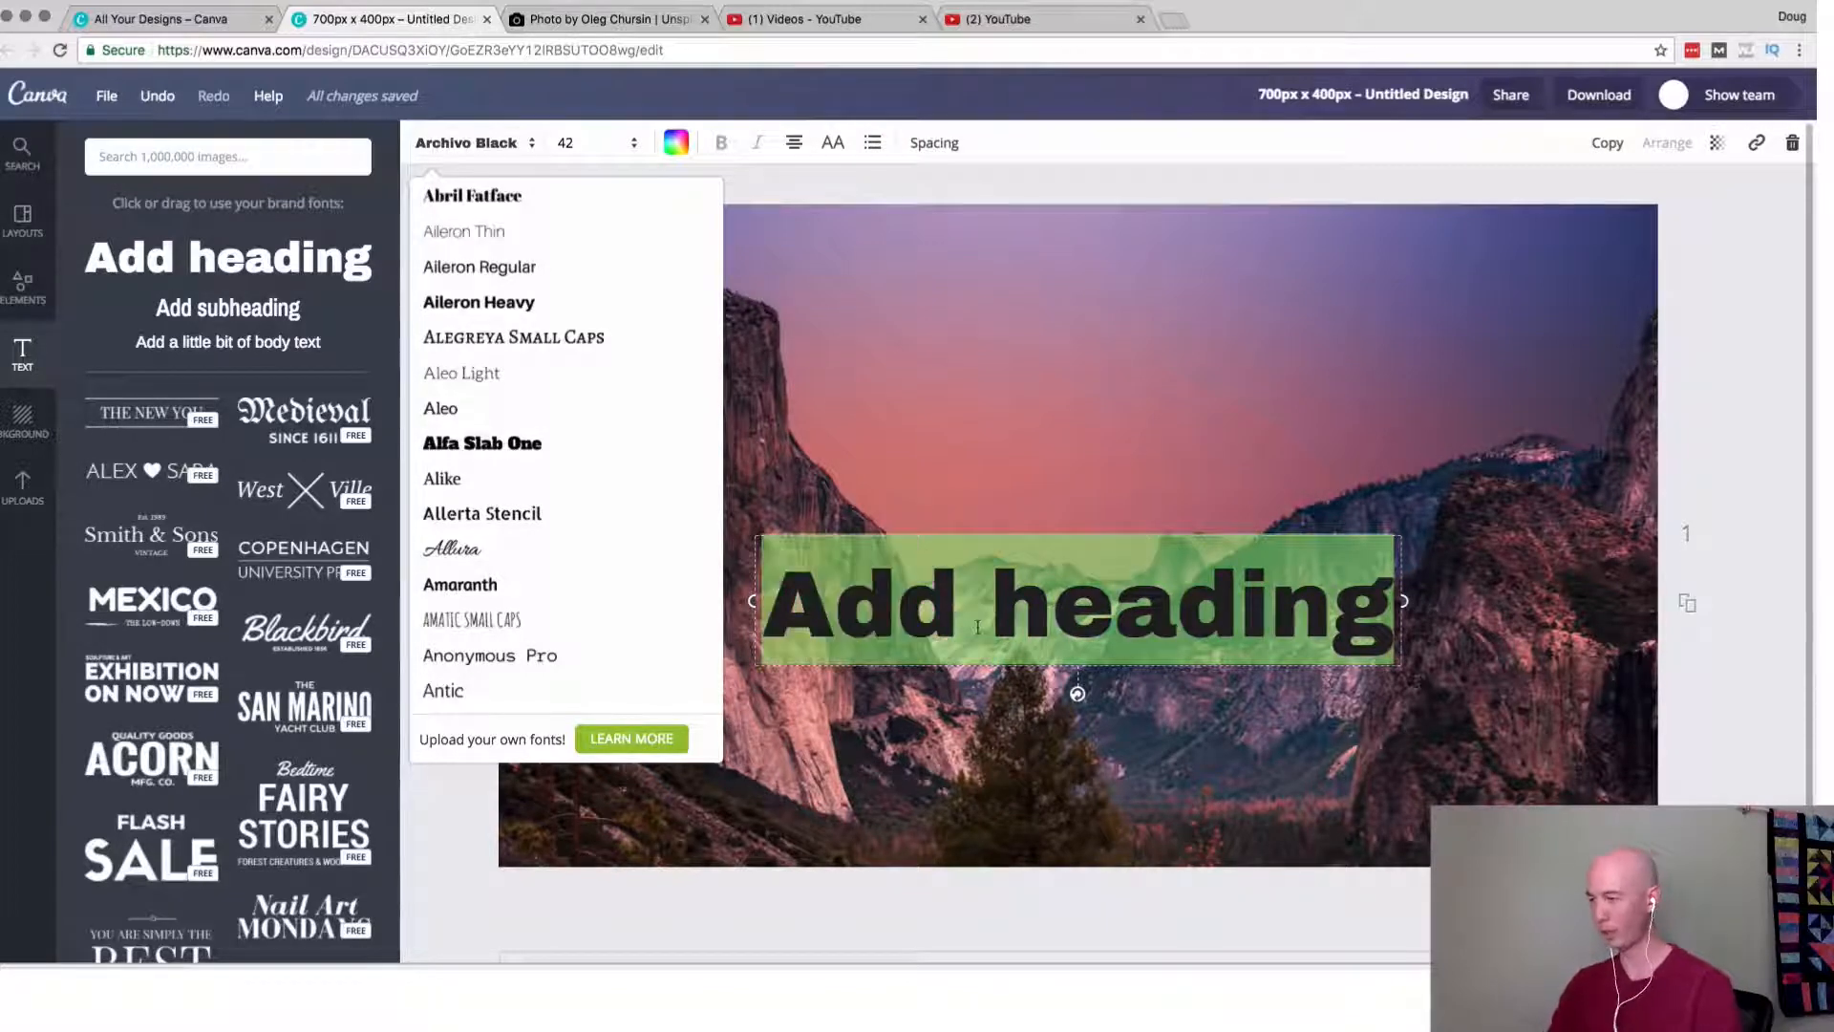
key(ctrl+v)
click(899, 182)
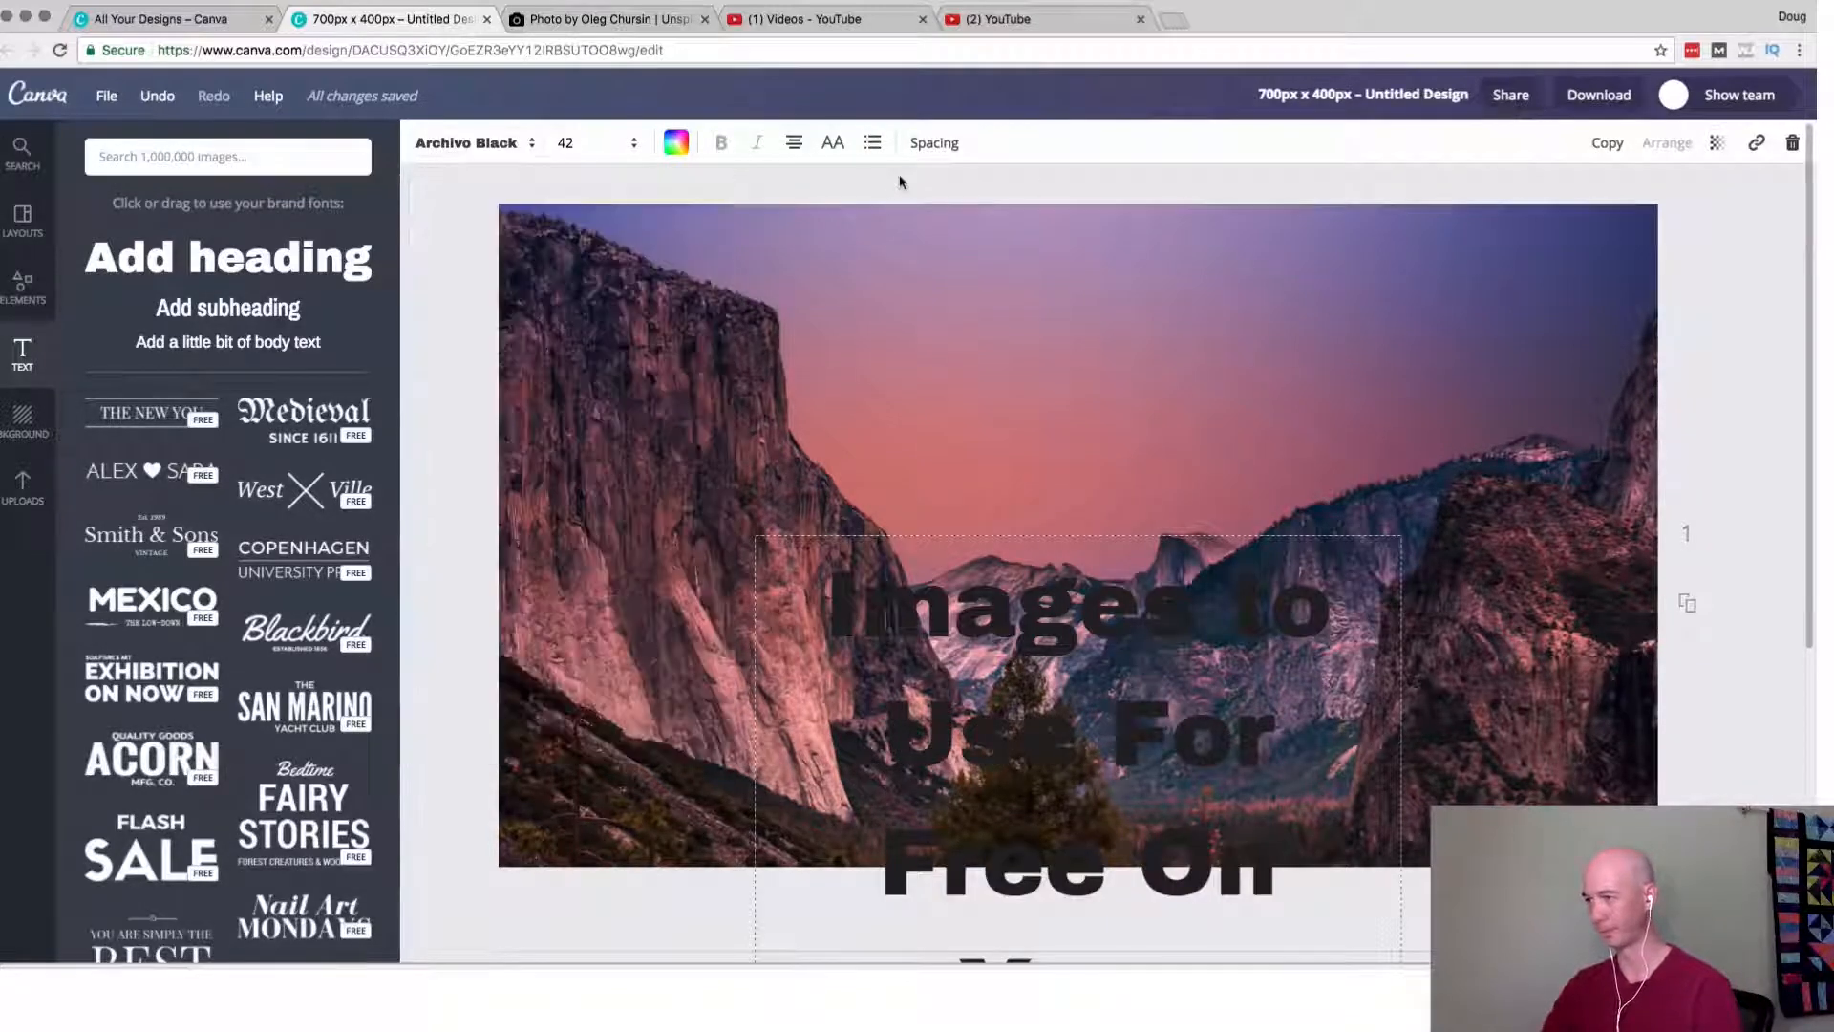
Move the heading to the top of the page and widen its text box to nearly the full page width.
drag(1014, 748, 1003, 418)
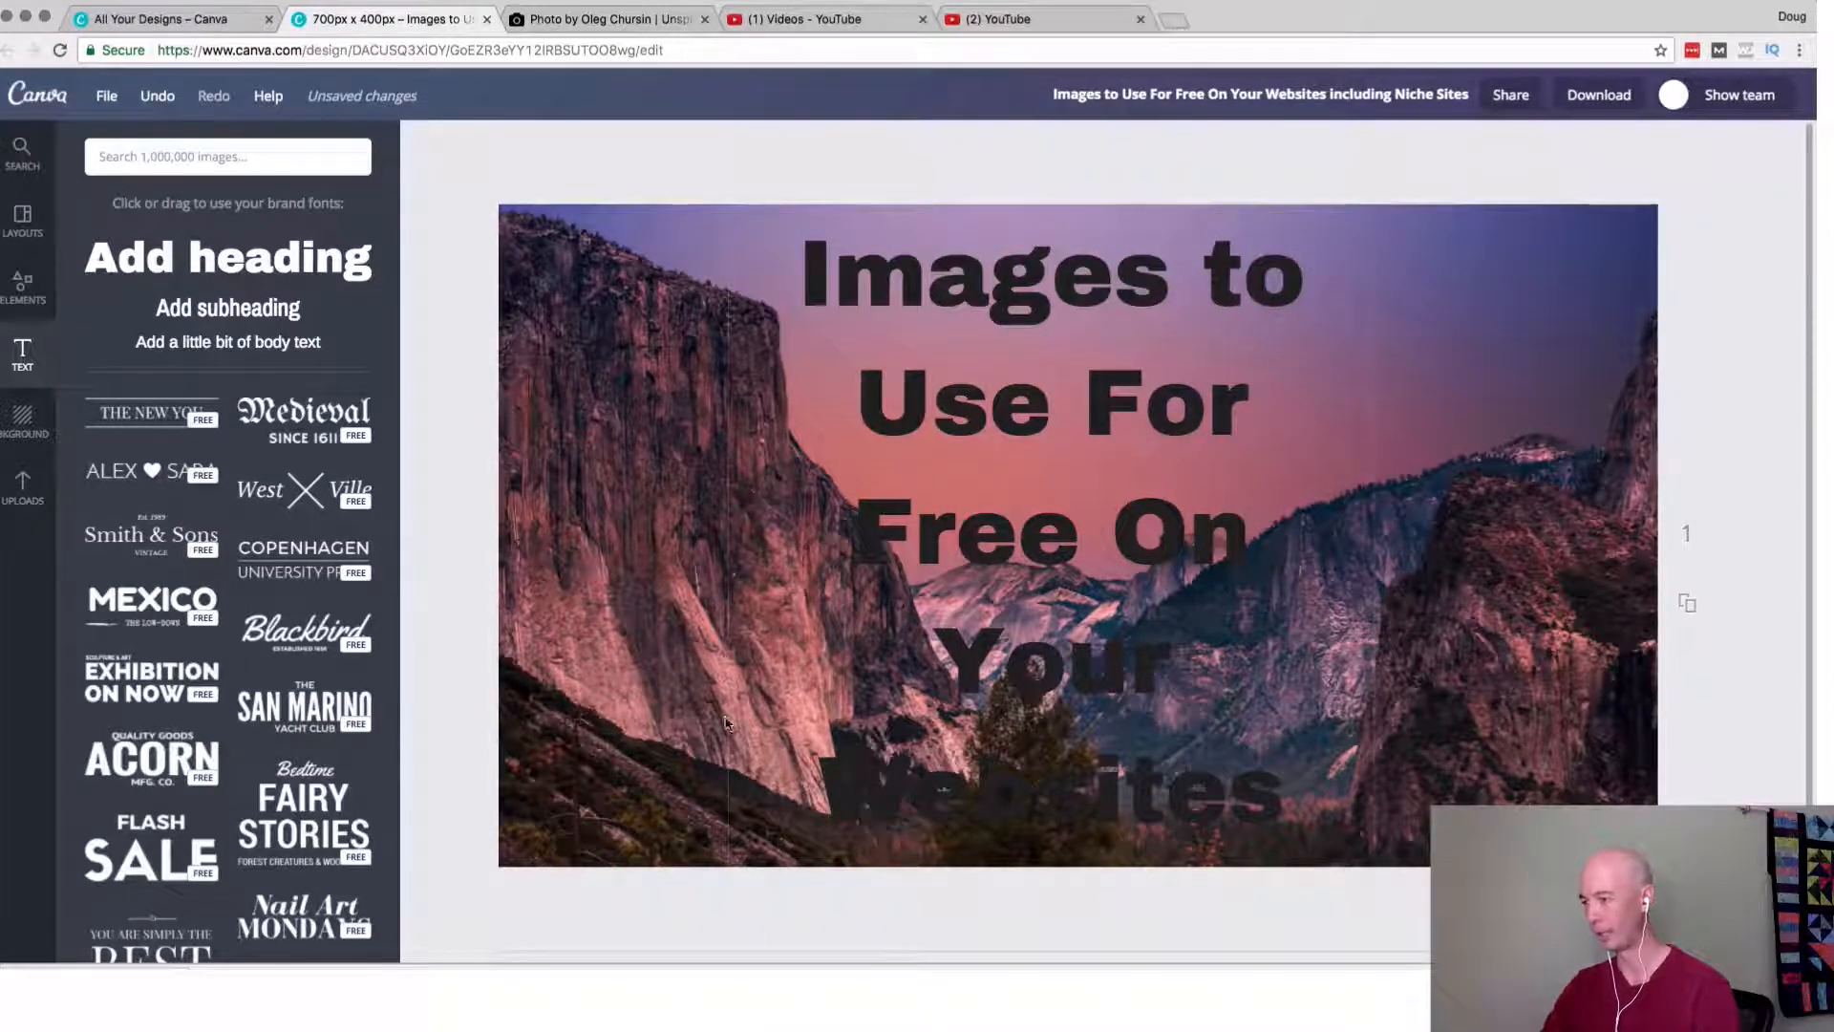
click(728, 573)
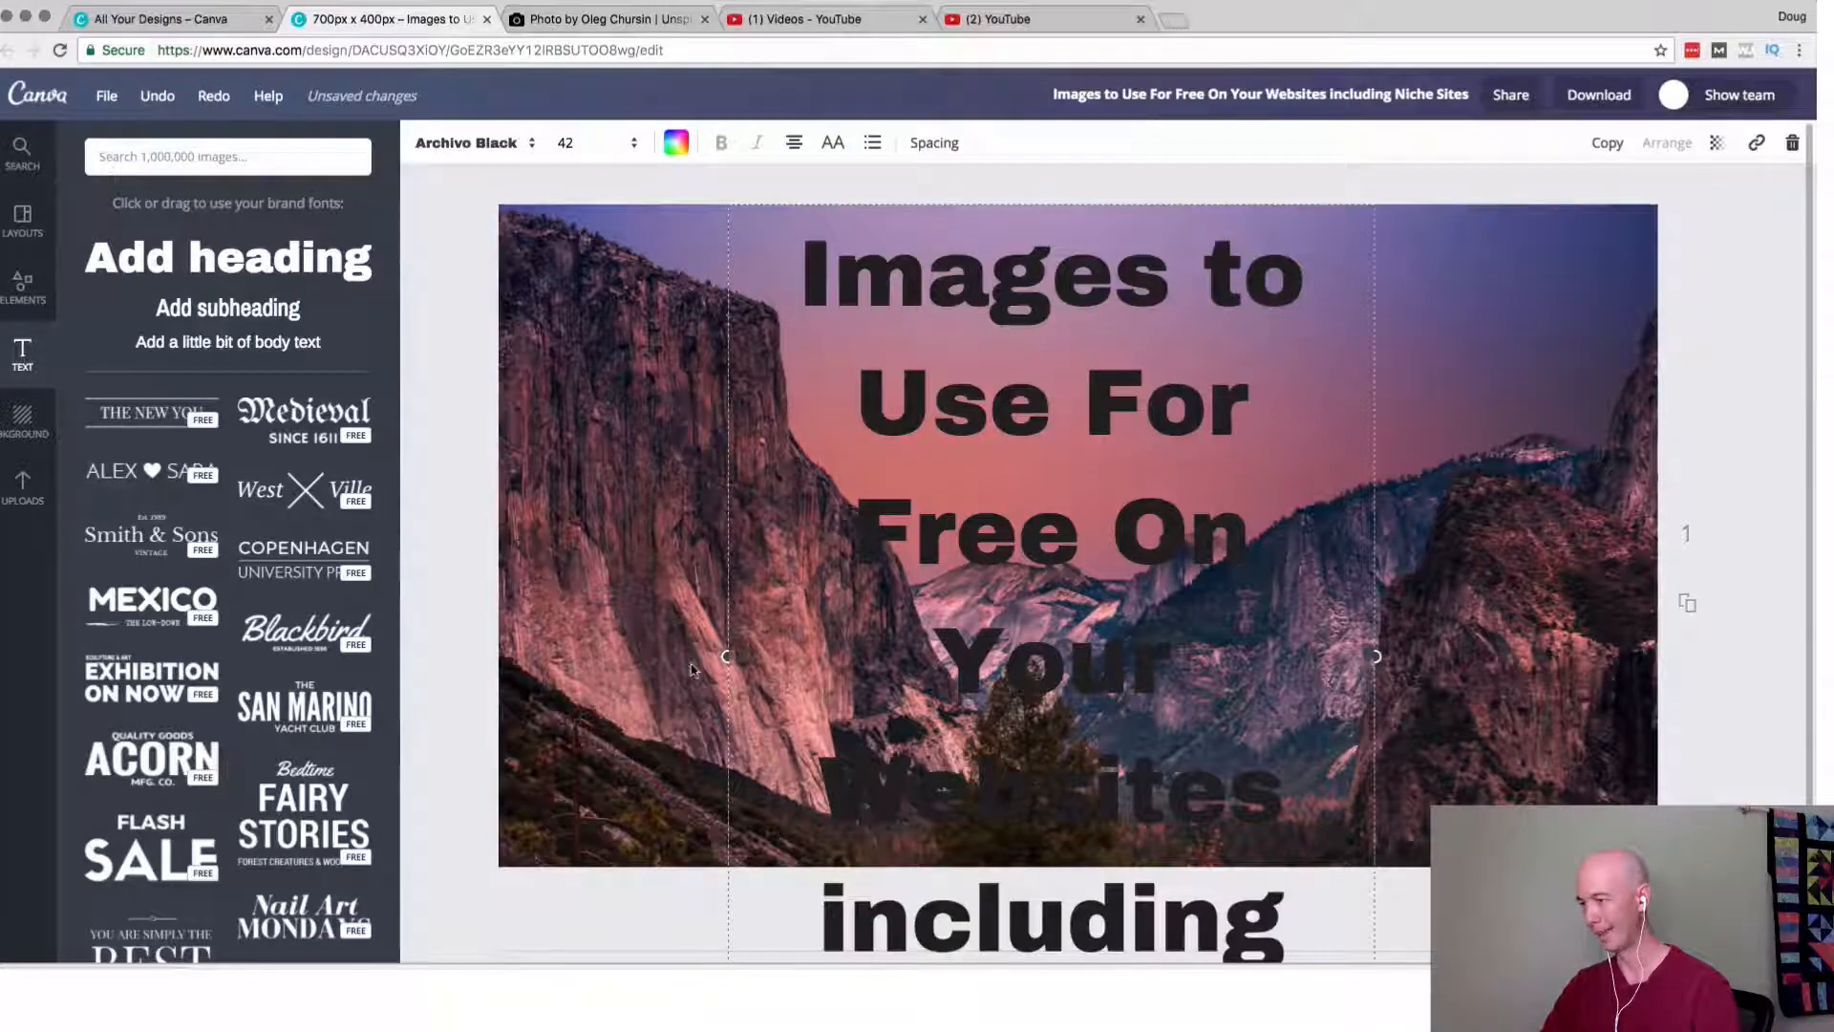
drag(728, 656, 521, 660)
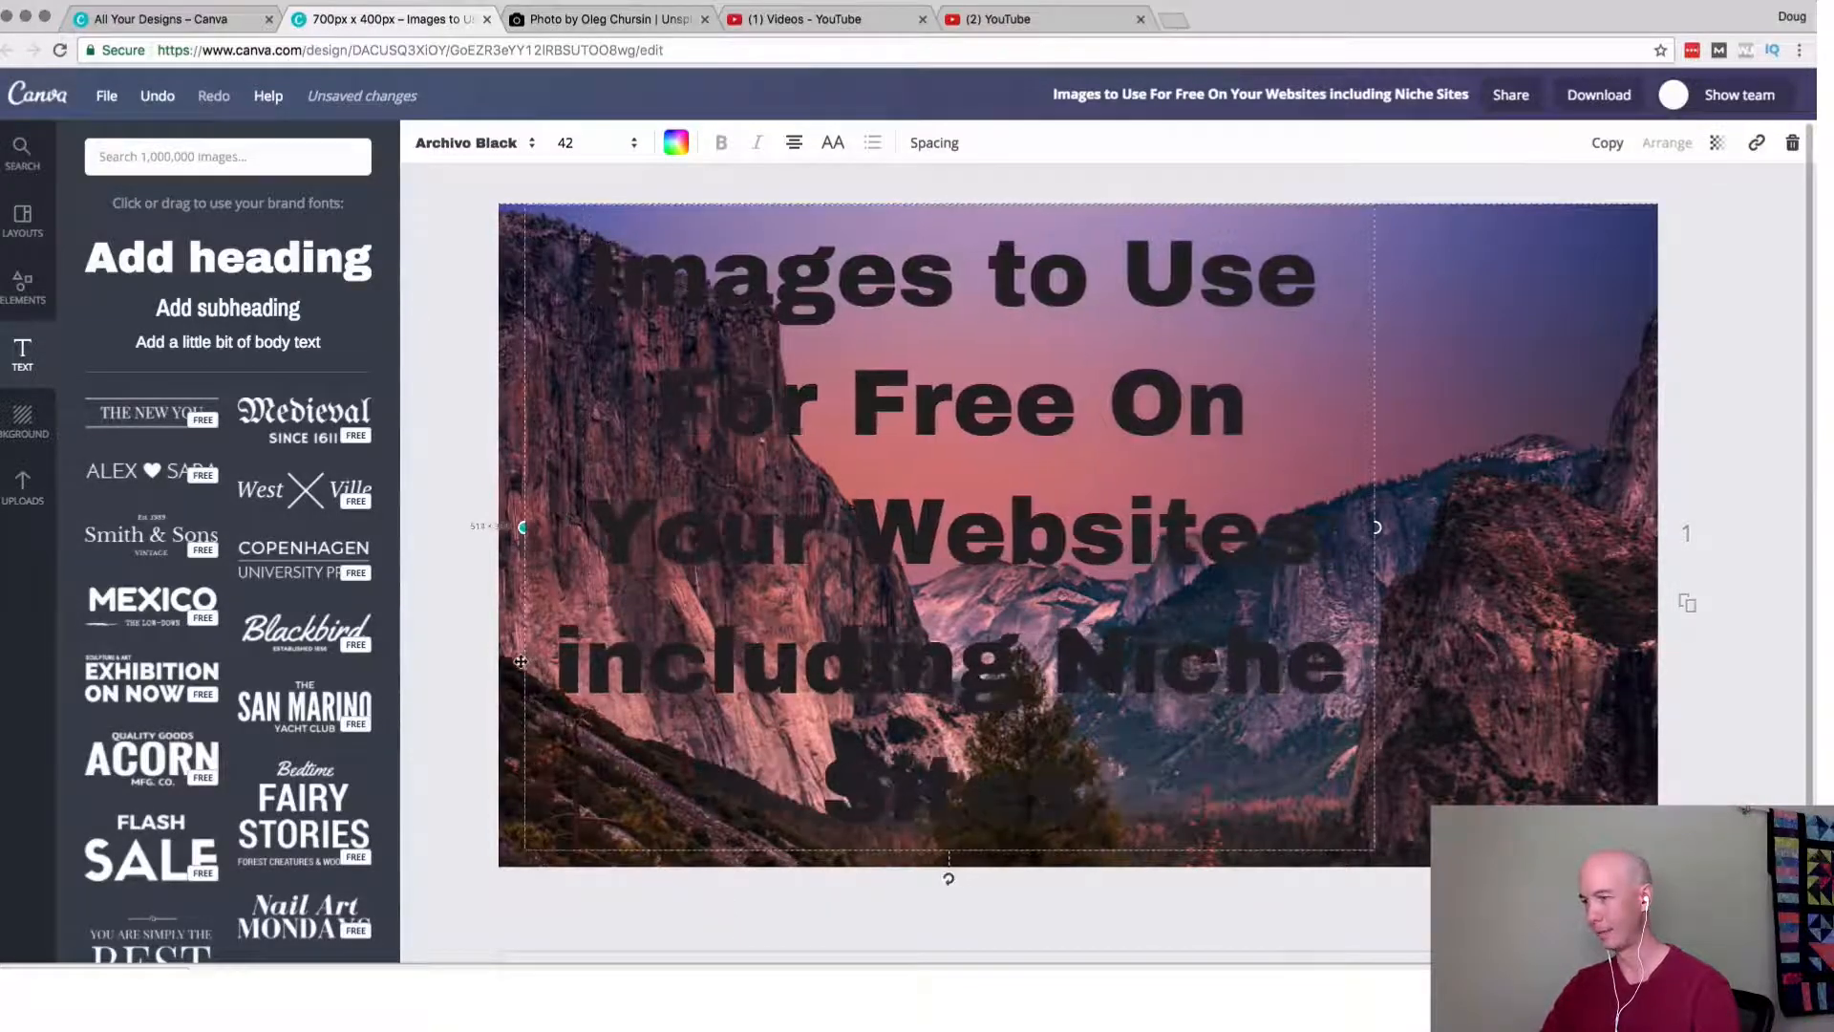
drag(1375, 528, 1636, 533)
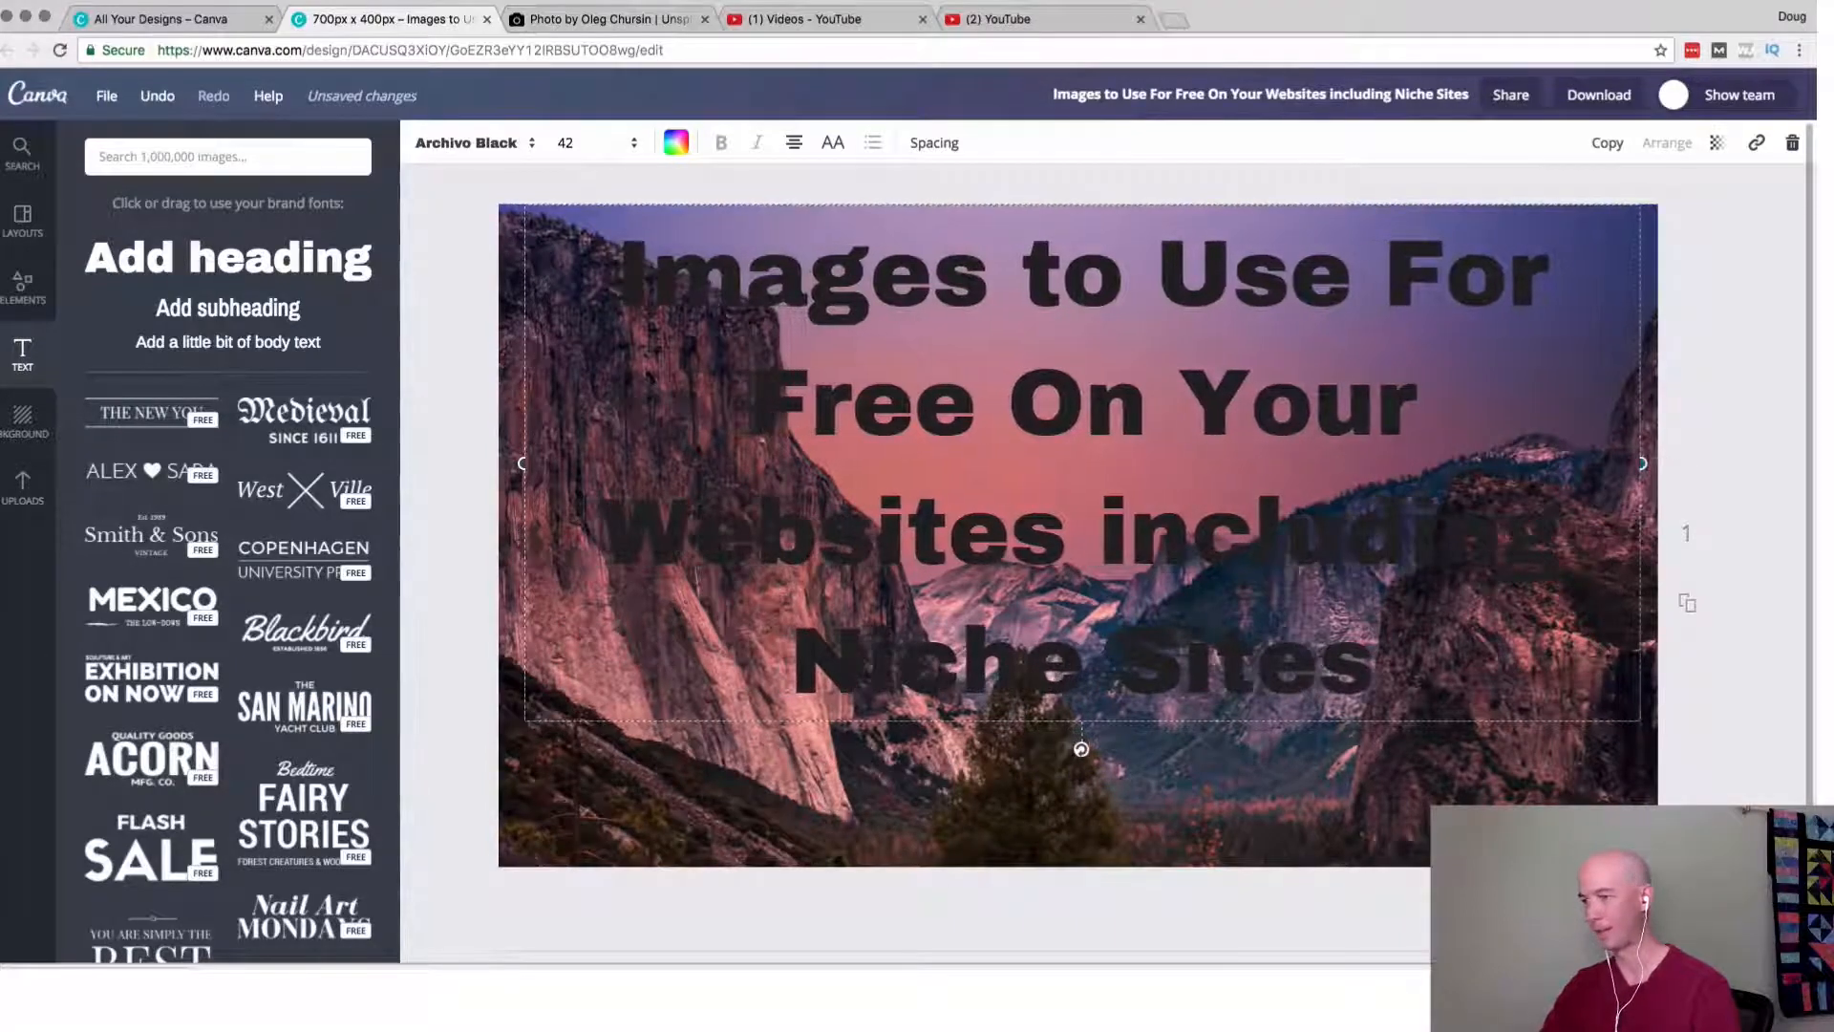
drag(520, 463, 464, 463)
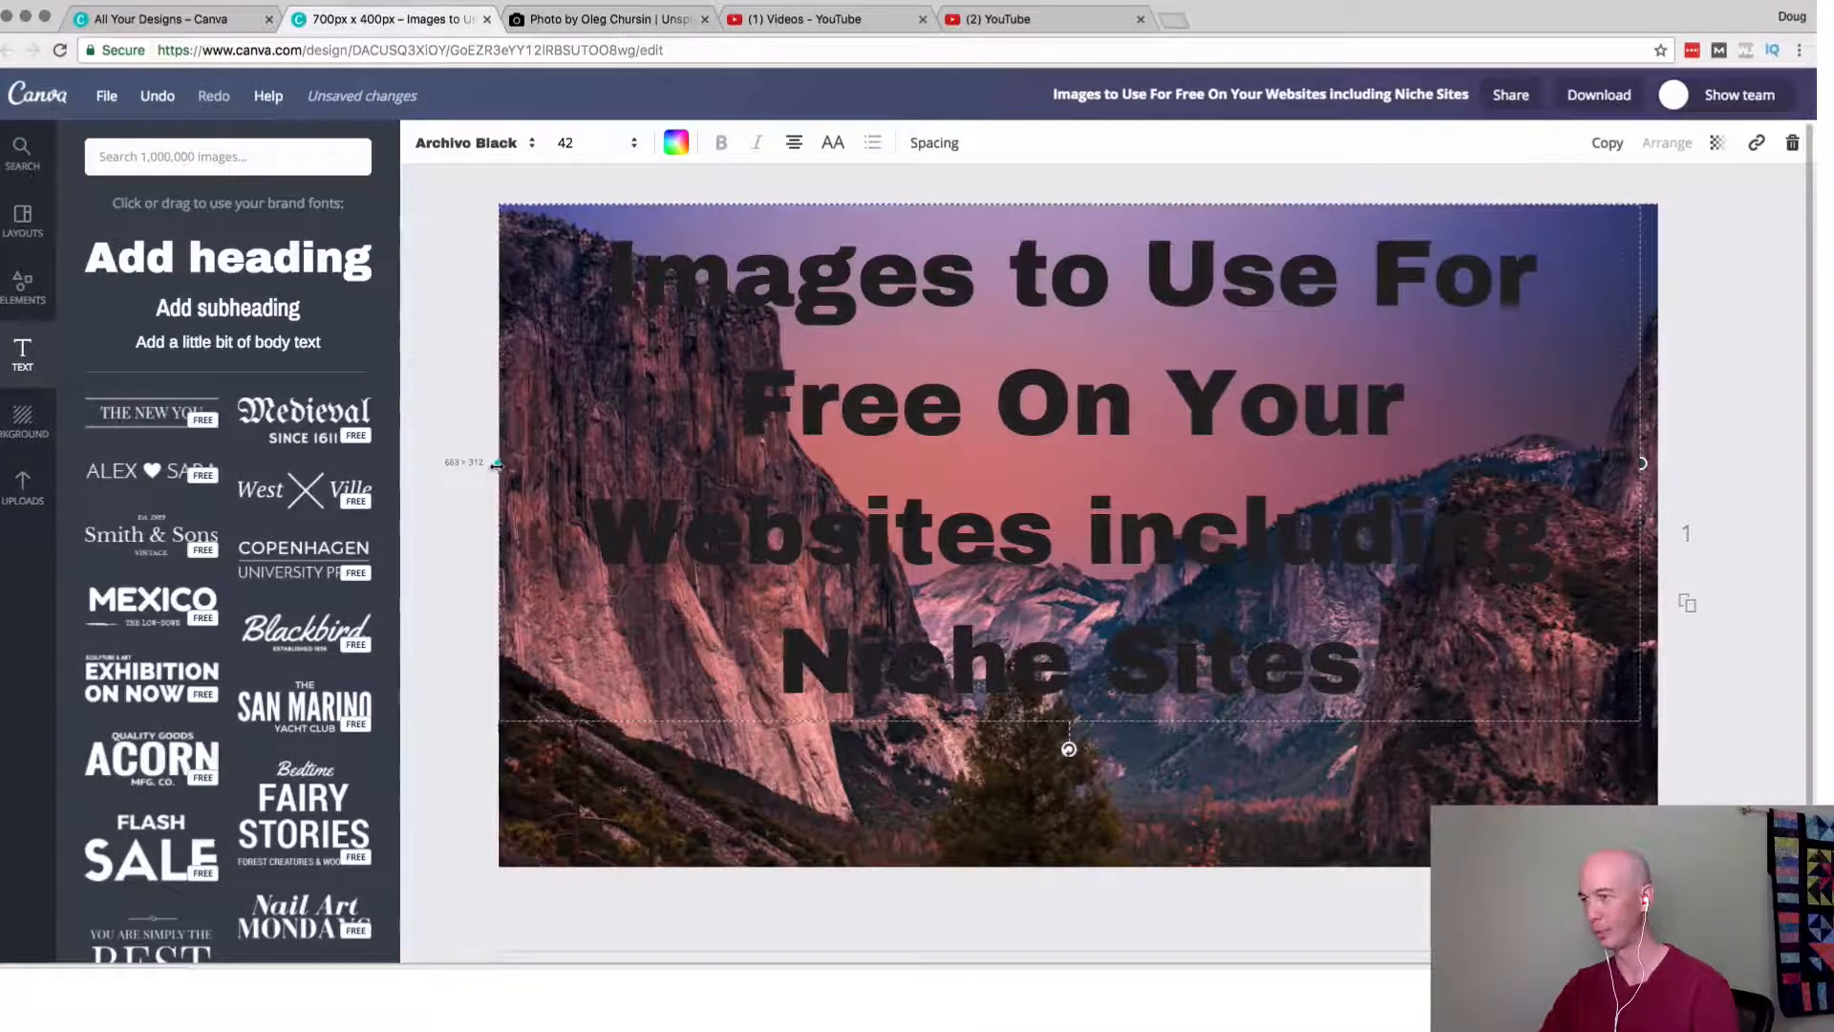
Switch to the YouTube video list to check the video's title and the existing thumbnails, and return to Canva.
click(853, 19)
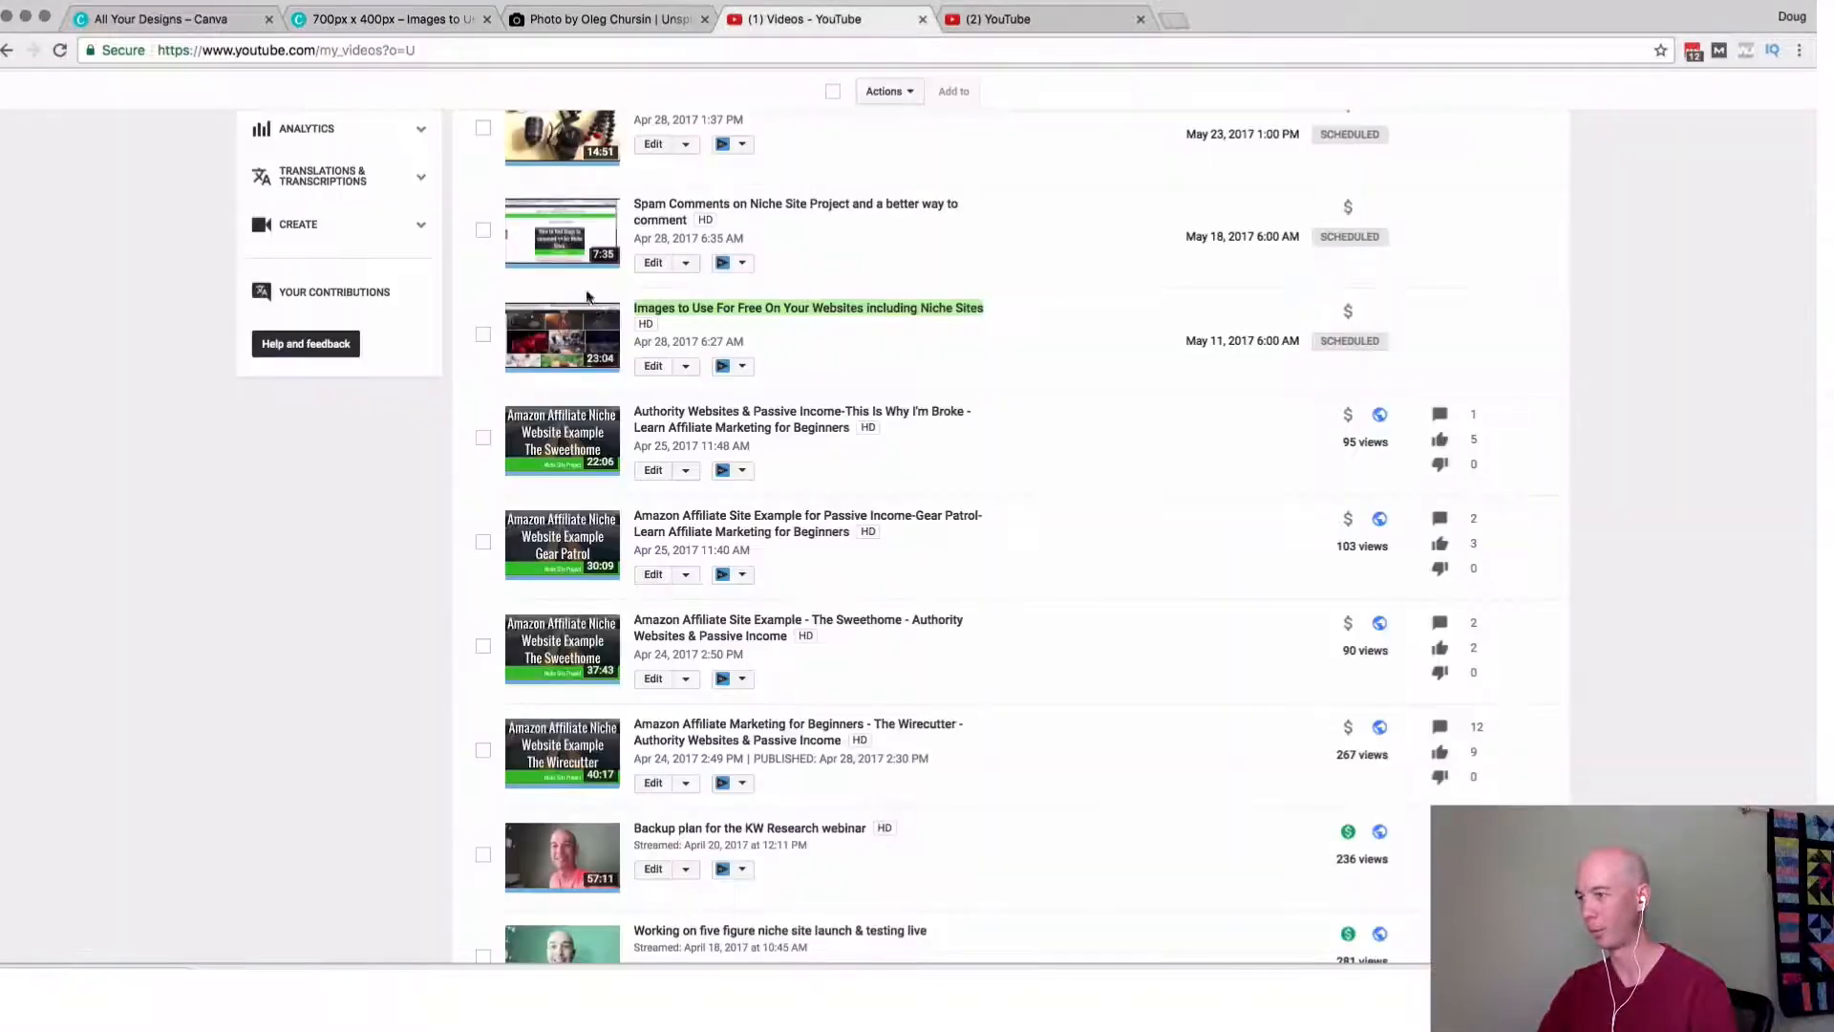
click(392, 19)
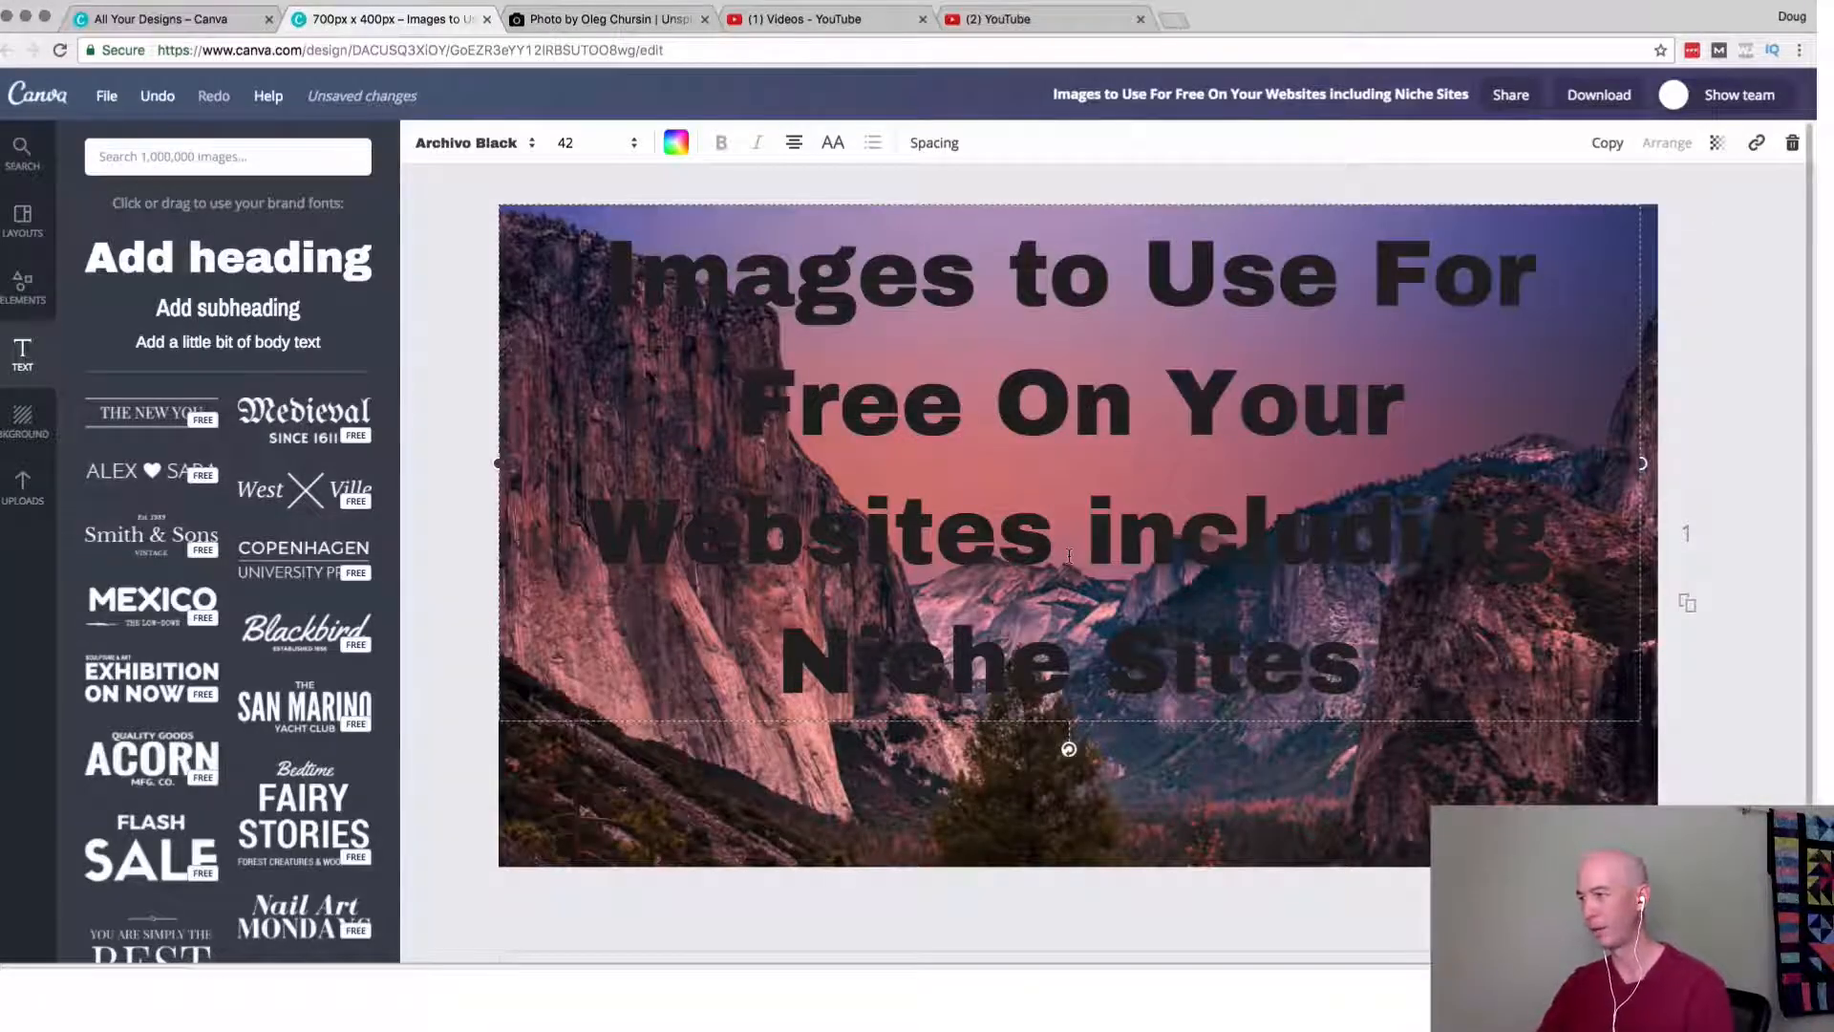
Set the background photo's brightness to +69 and contrast to +33.
click(738, 824)
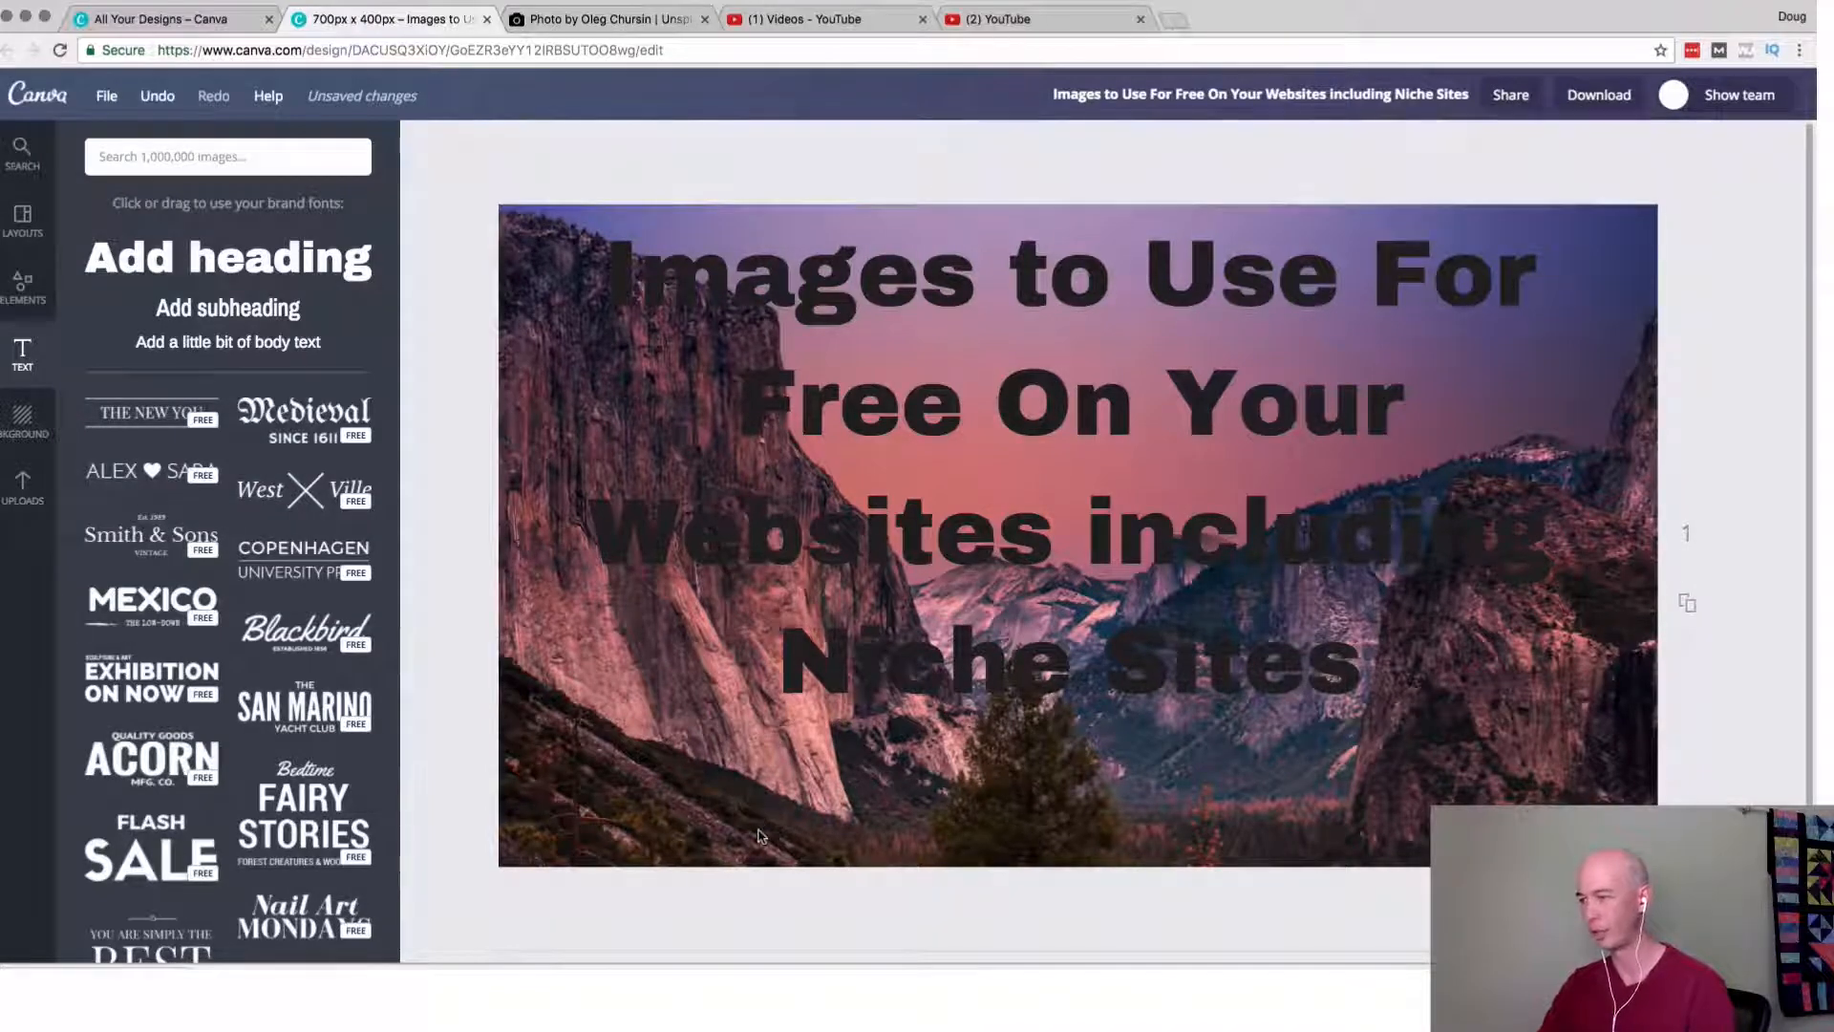
click(760, 835)
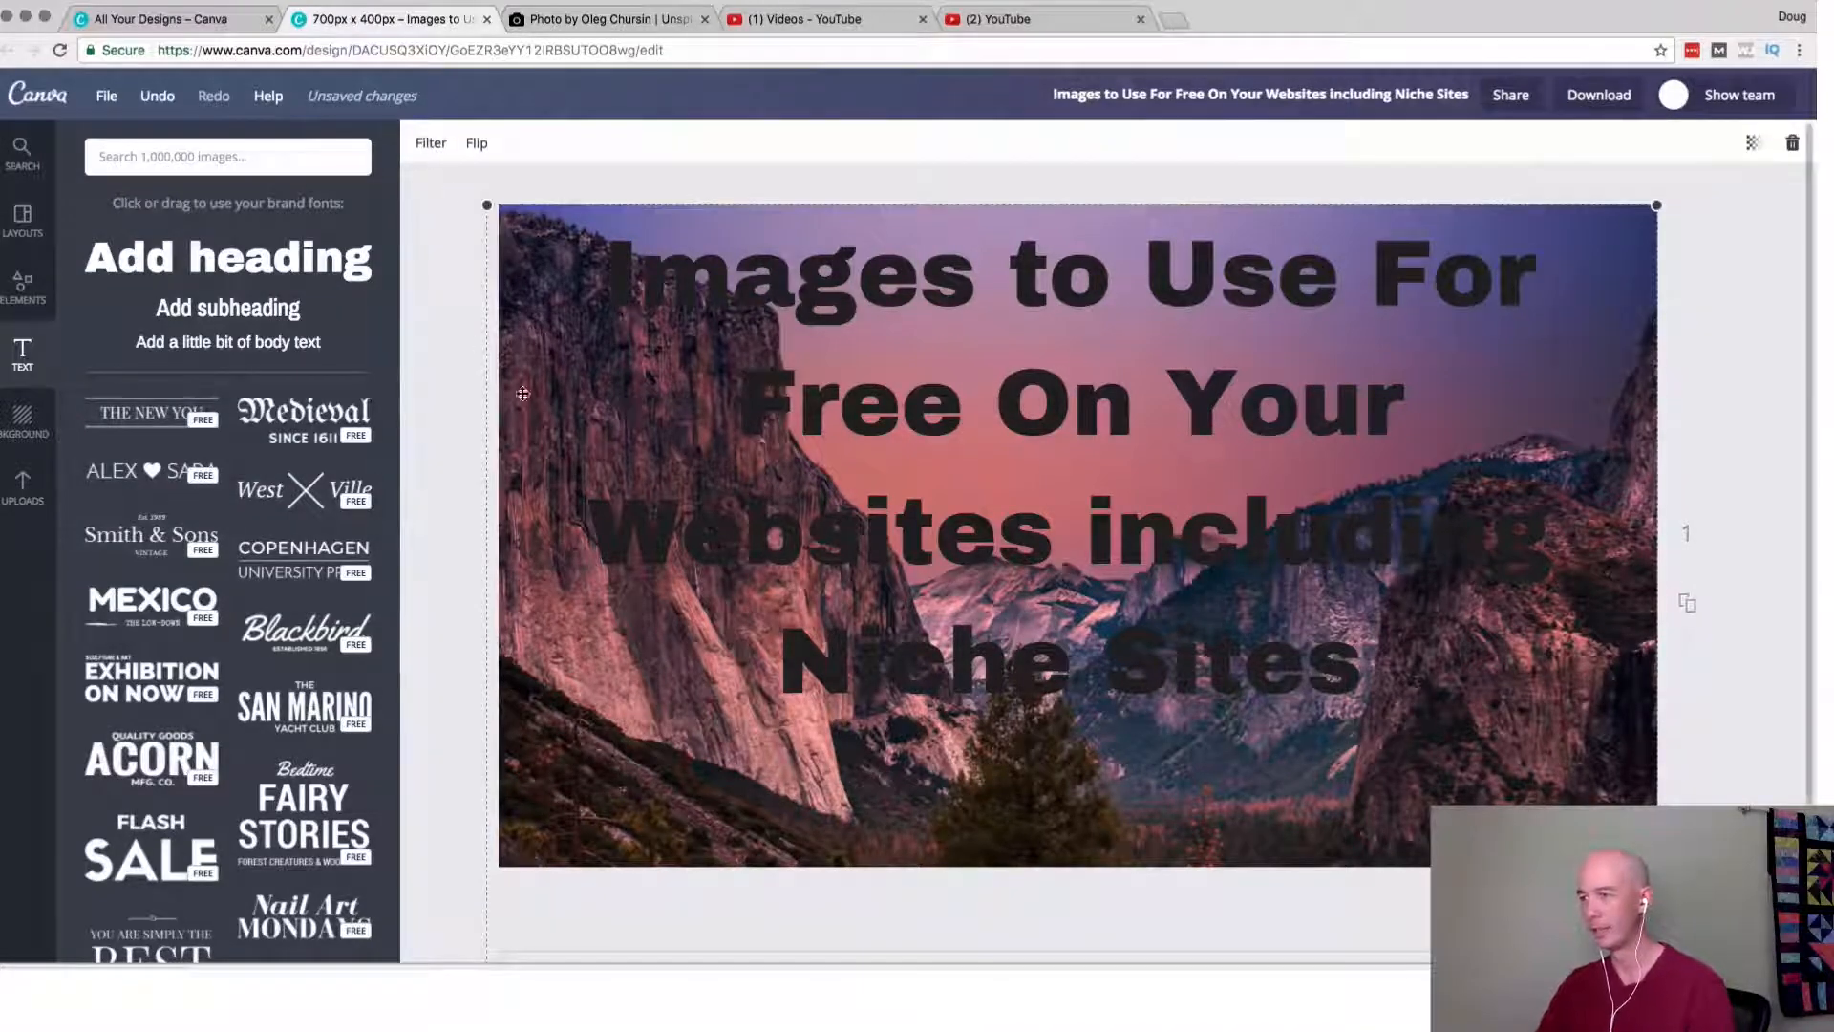
click(435, 146)
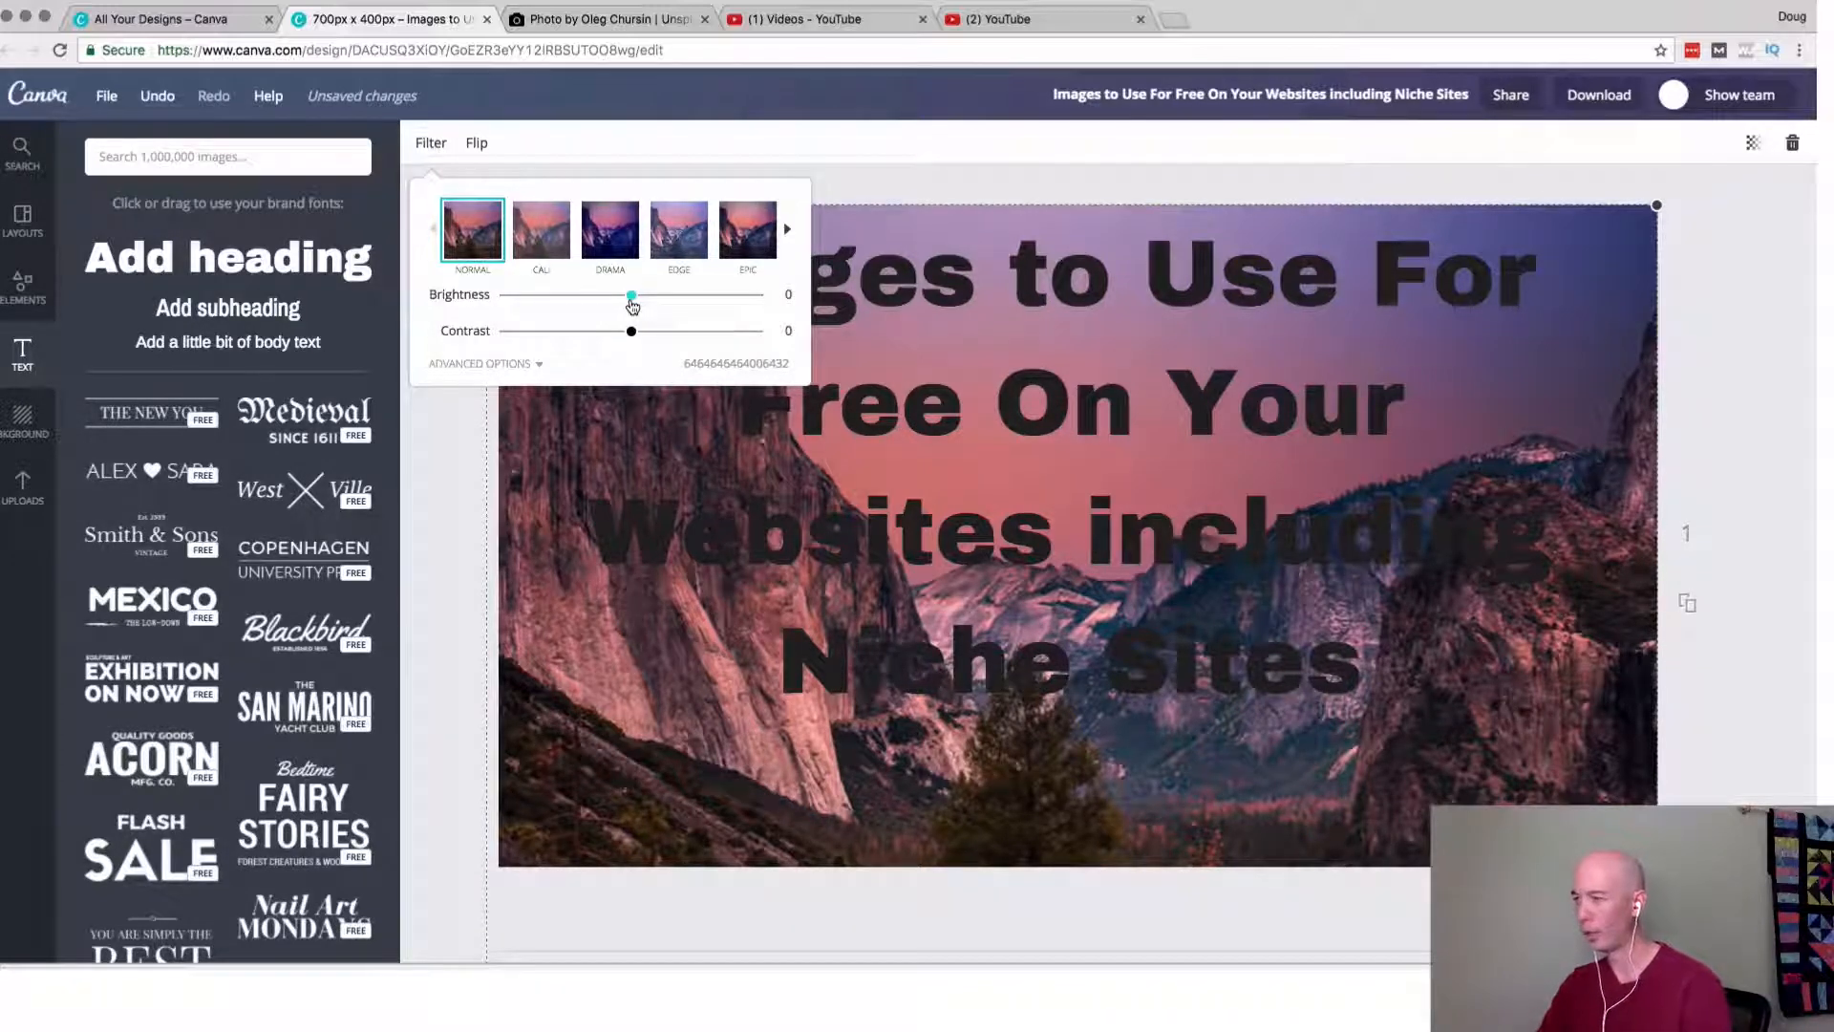
drag(632, 304, 673, 350)
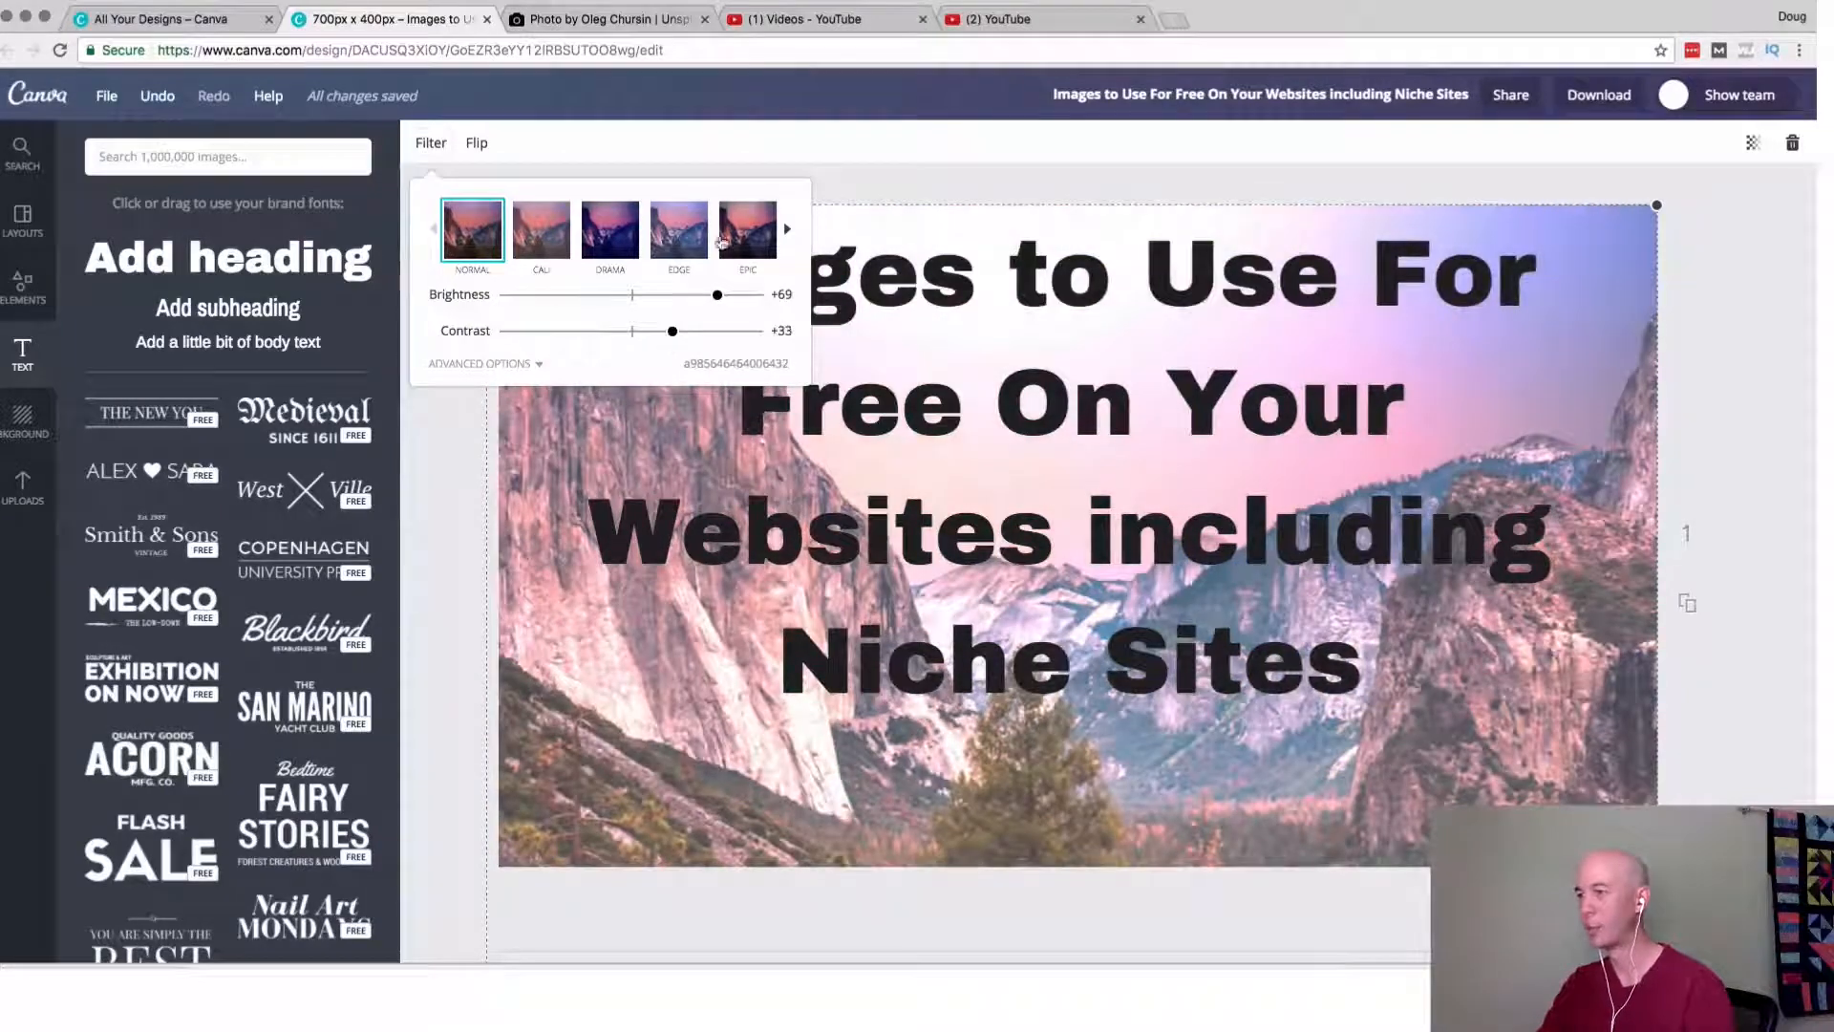
Try the Edge filter and the Street filter at +85 intensity on the background photo.
click(696, 239)
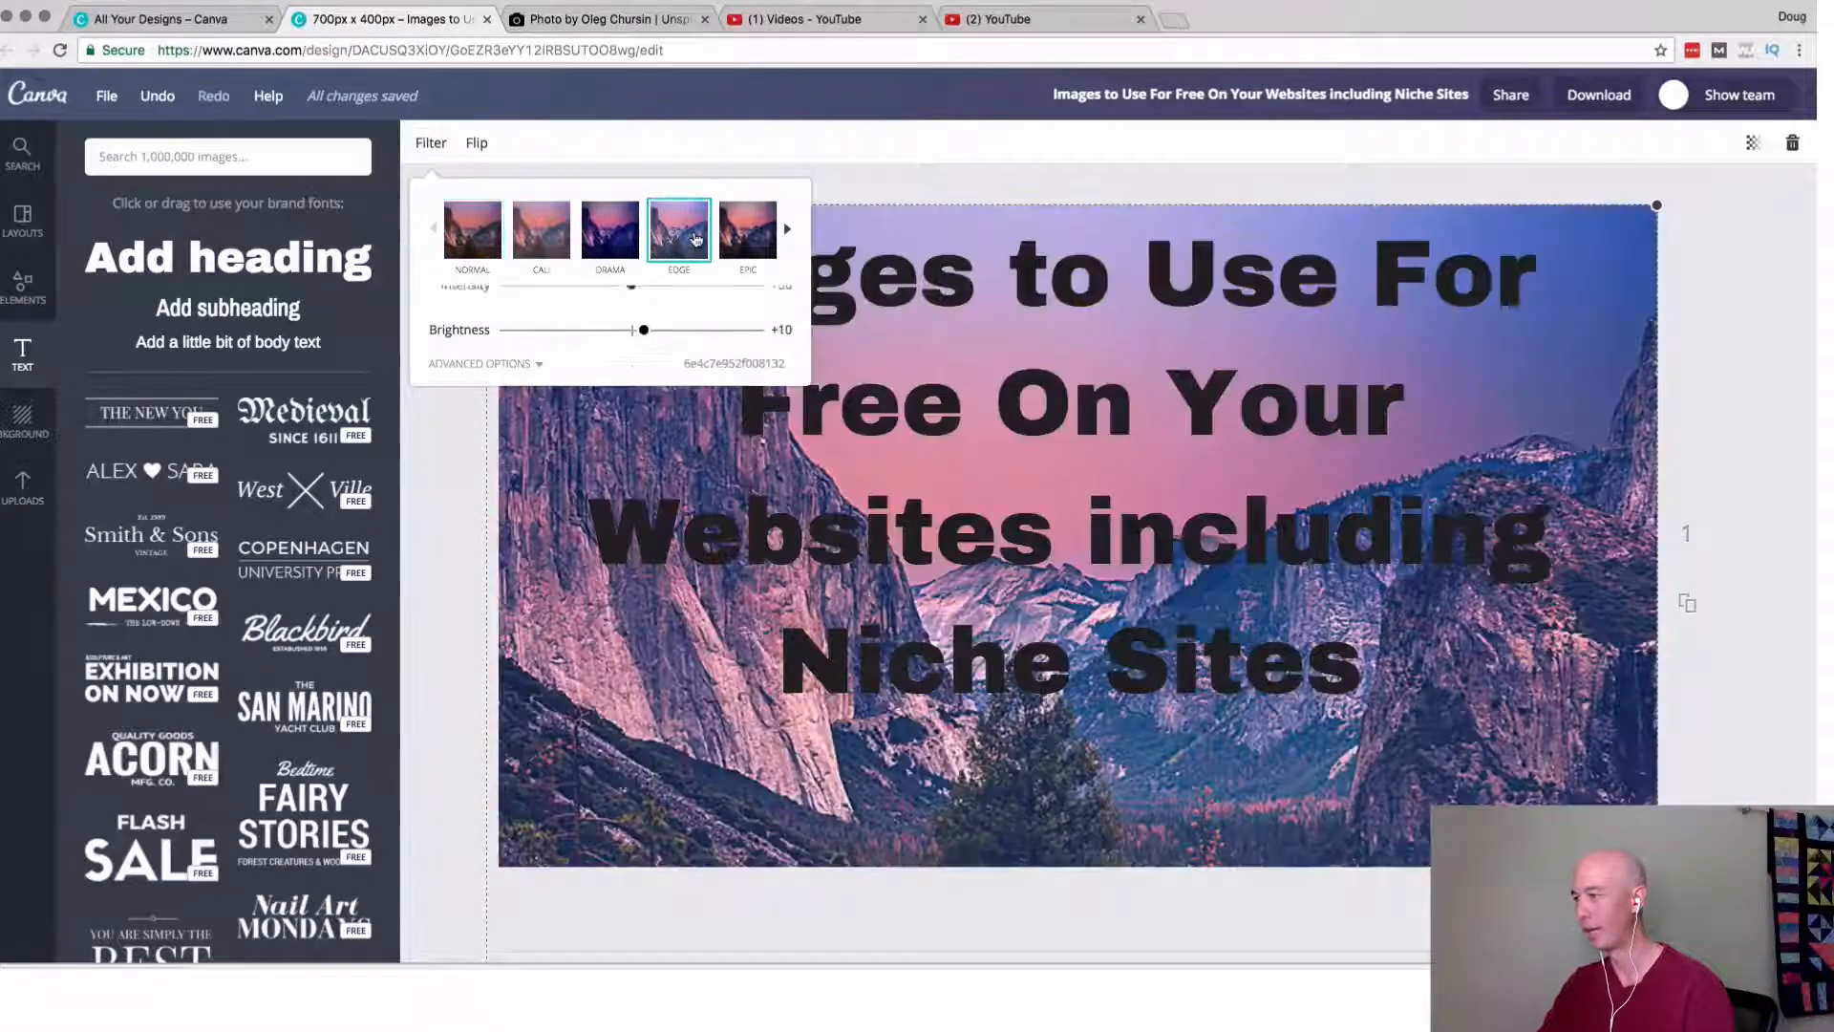
click(788, 236)
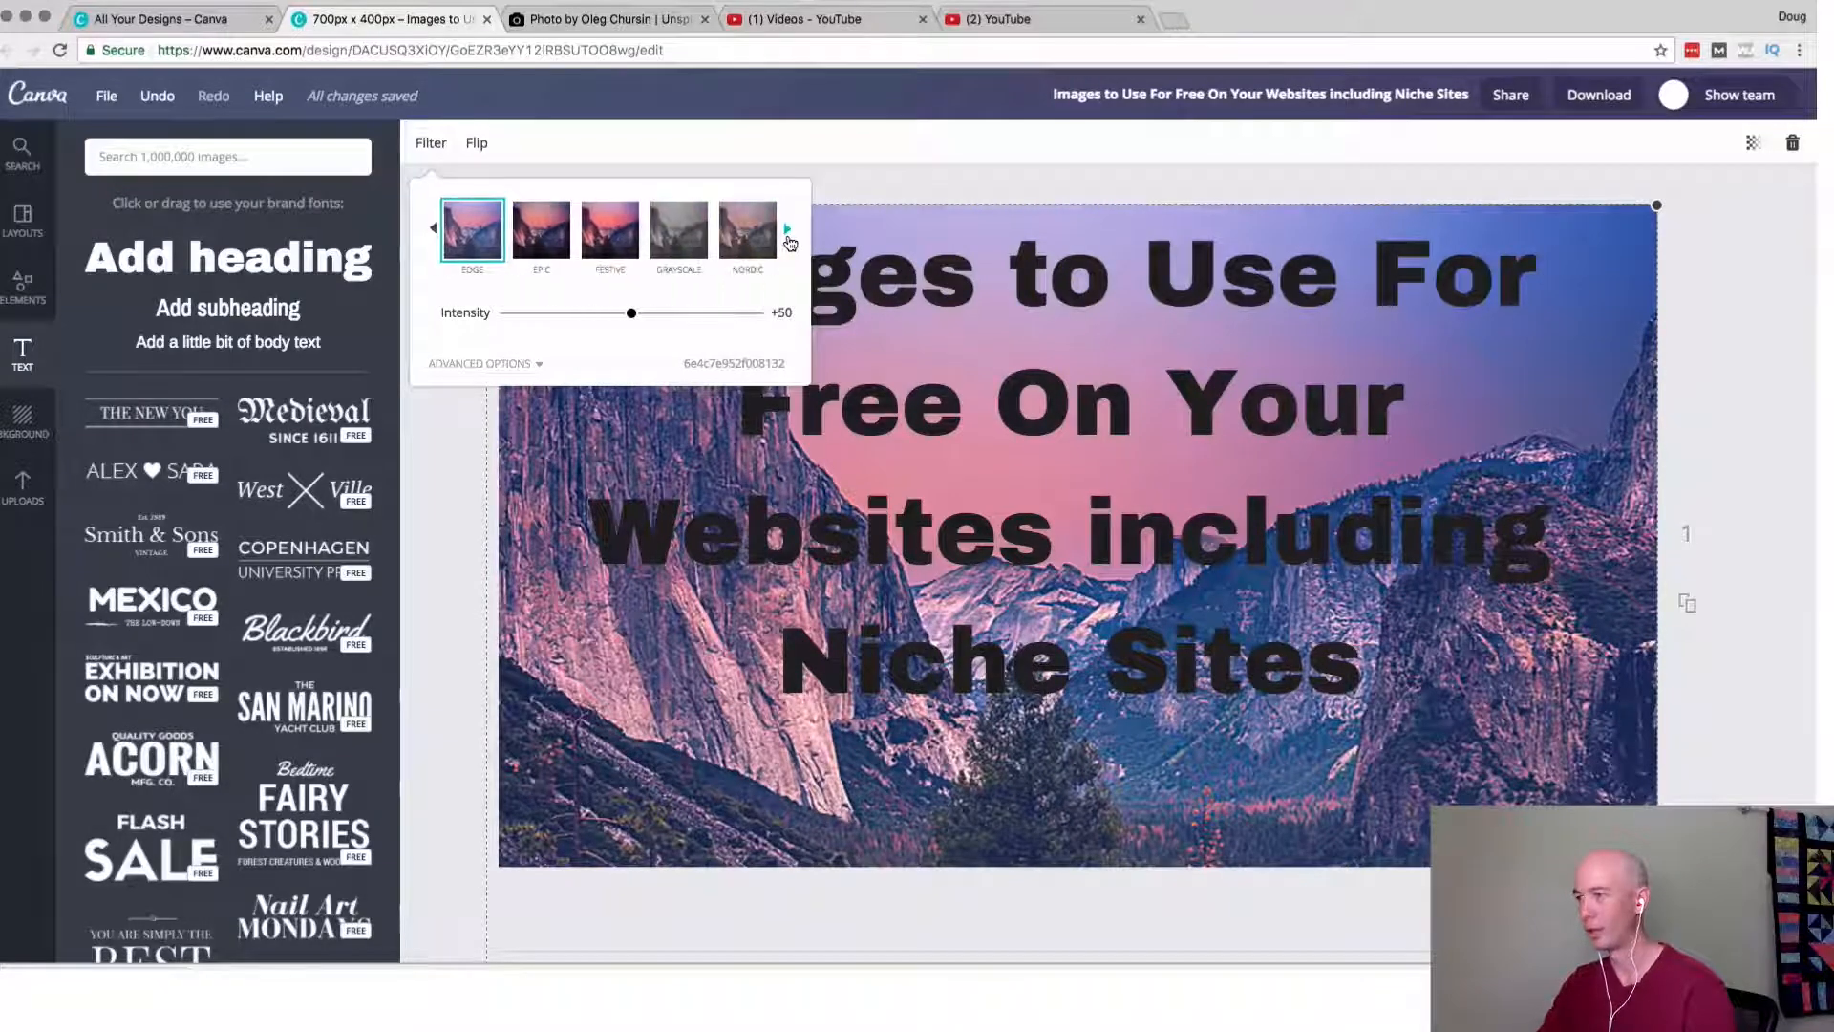
click(788, 236)
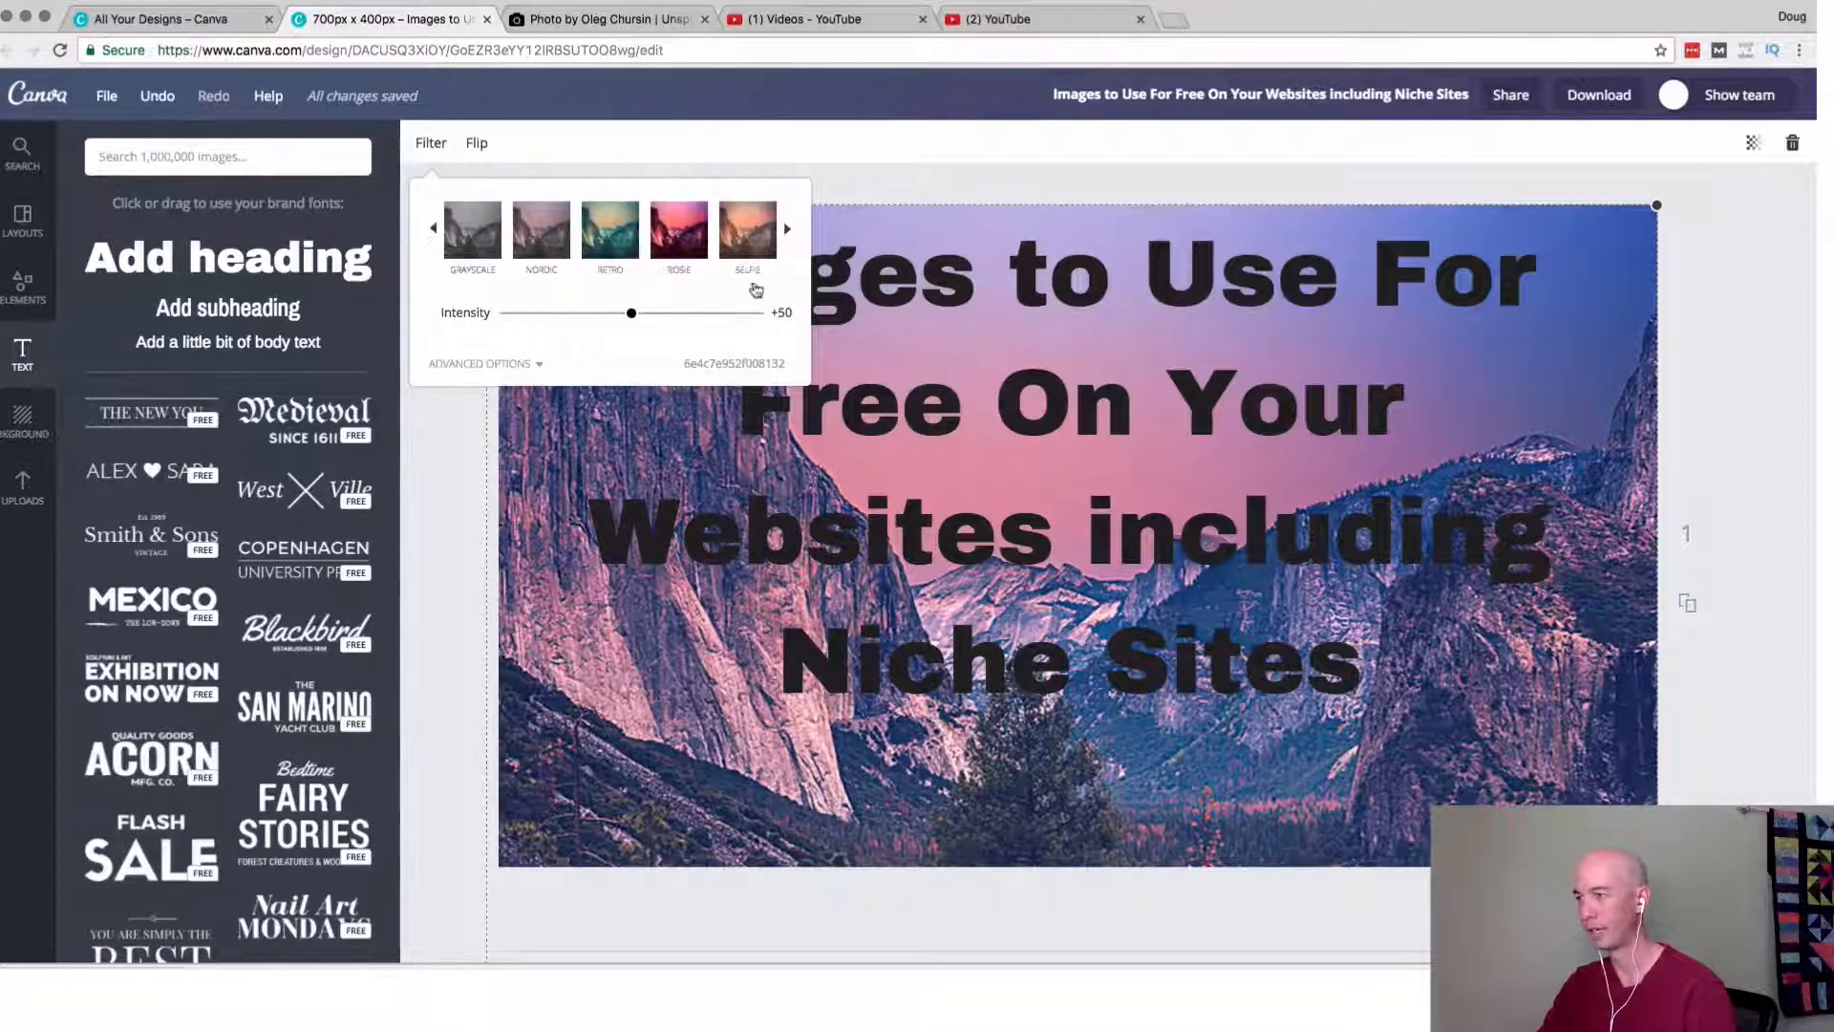
click(789, 234)
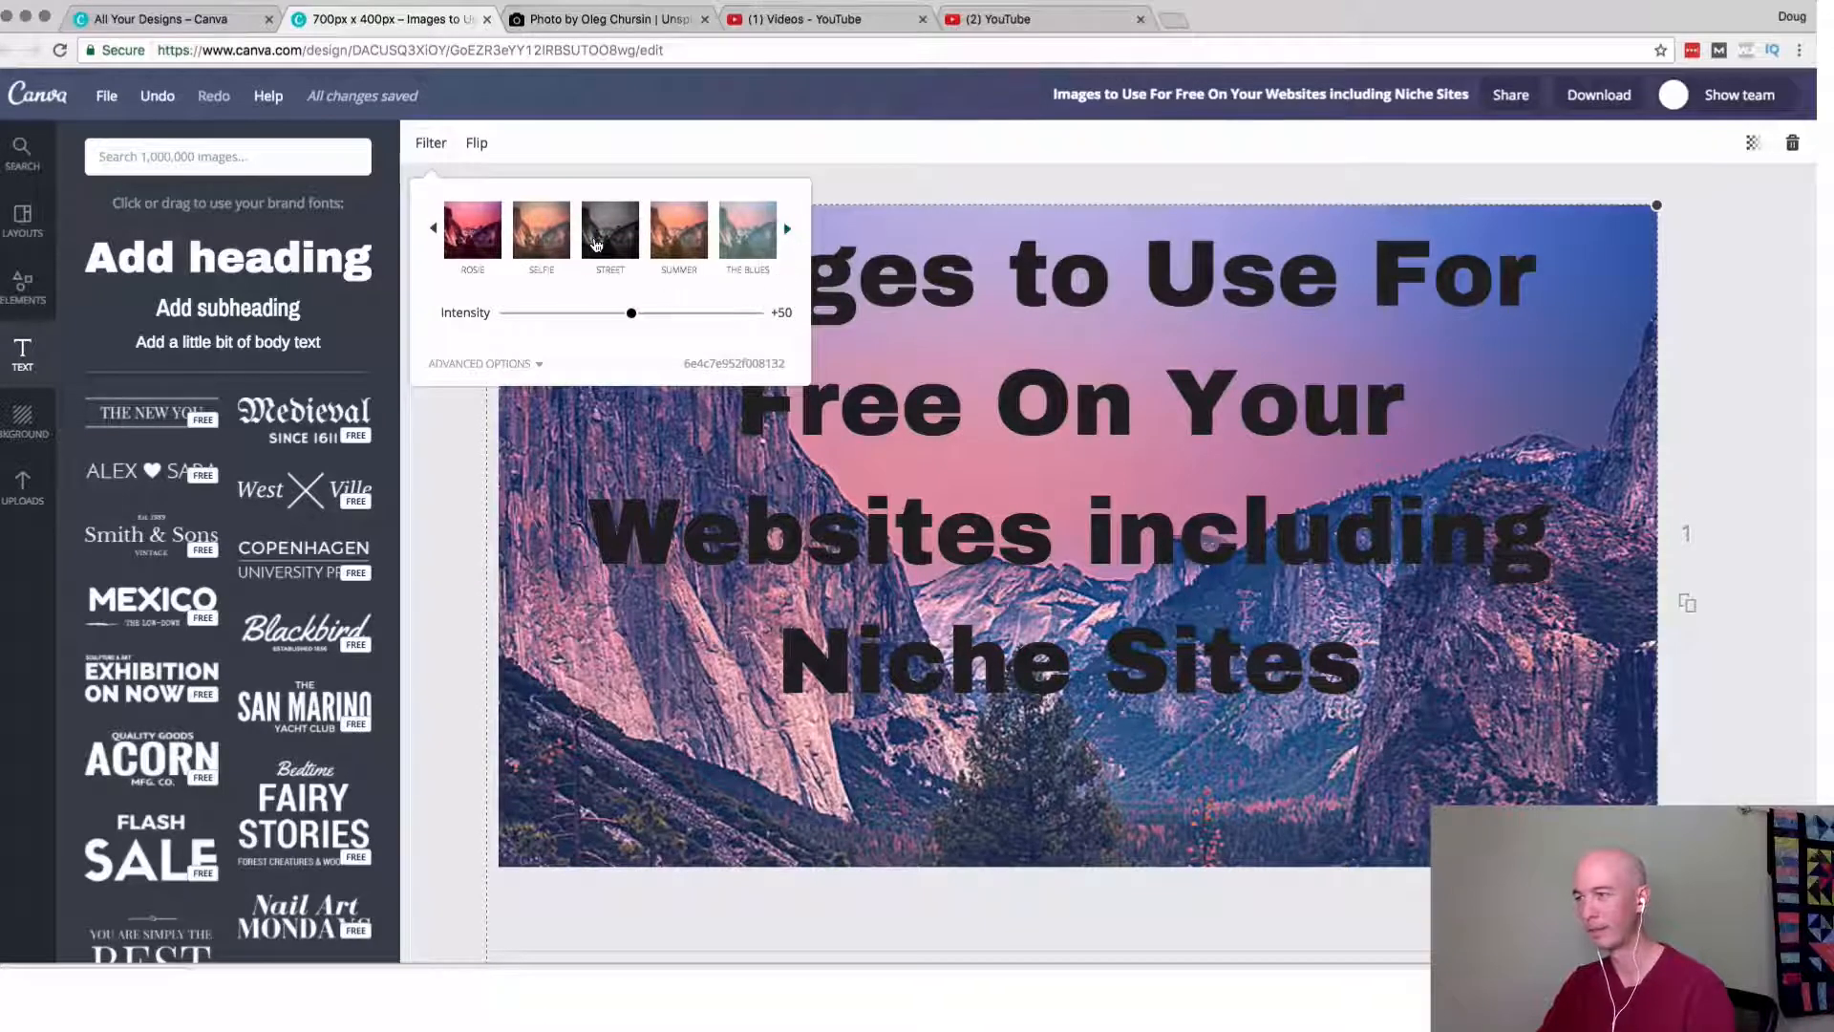
click(596, 245)
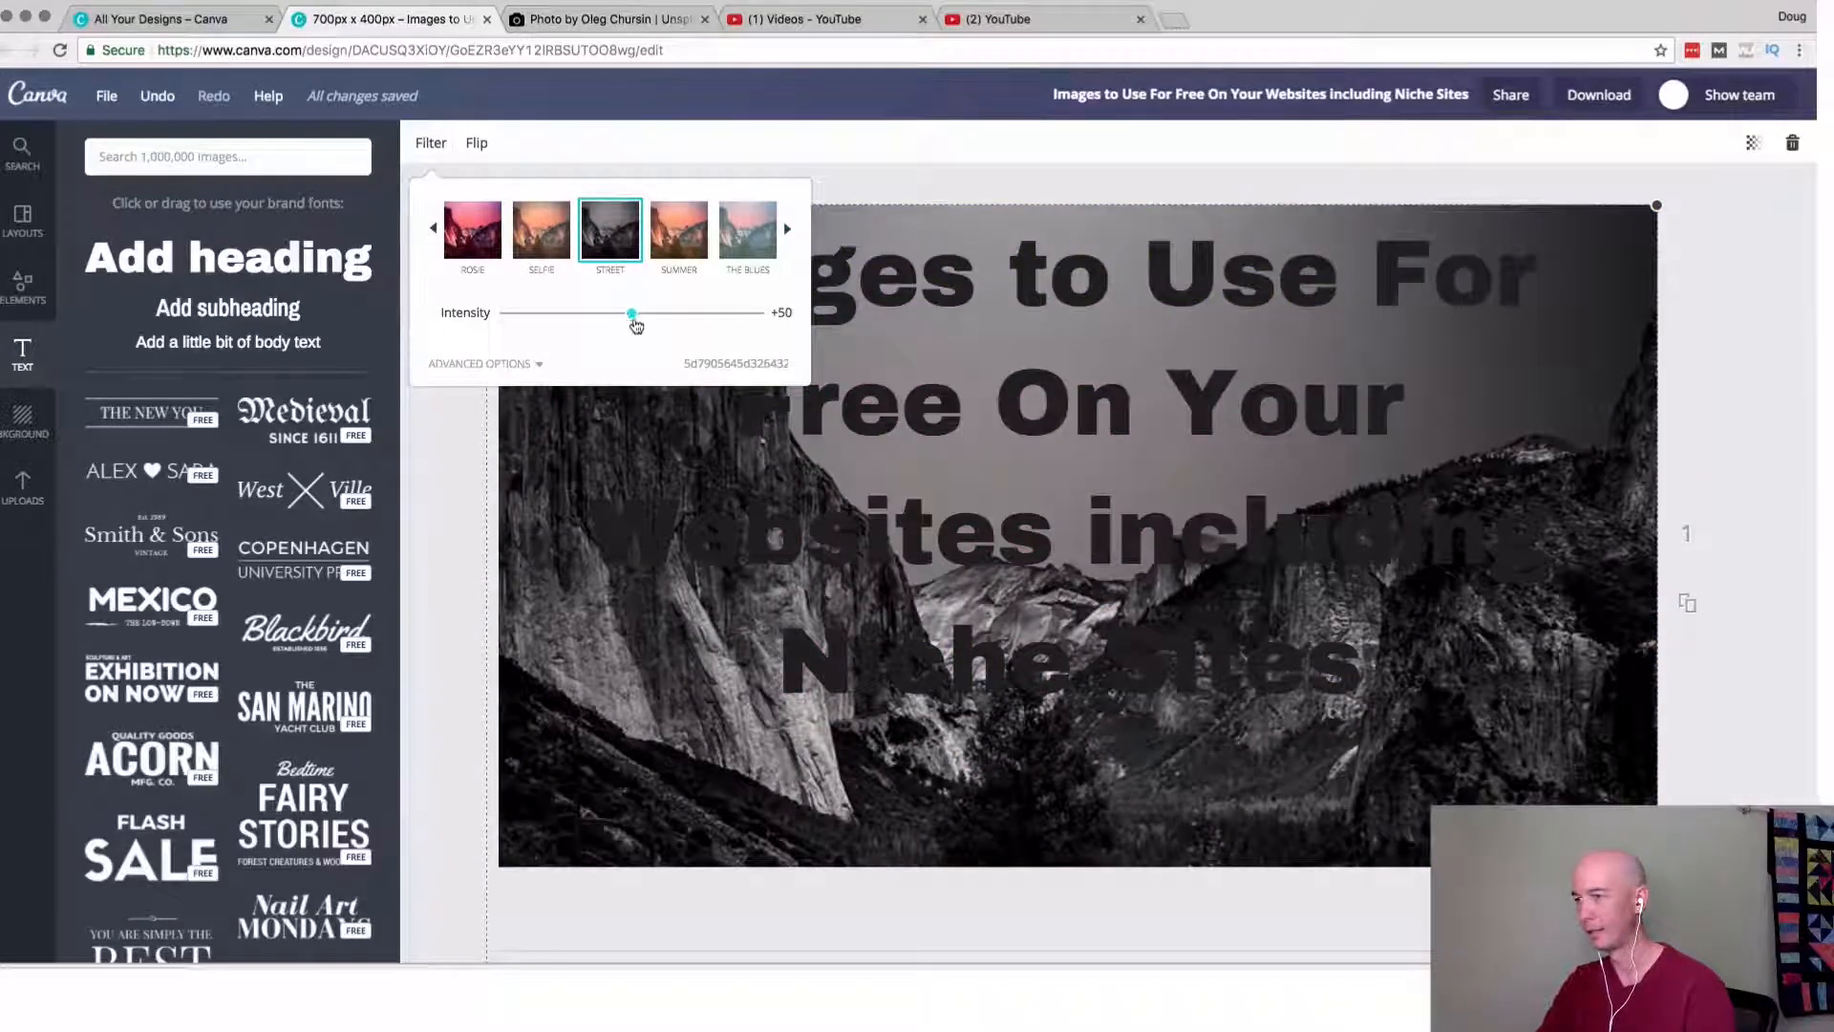
drag(636, 326, 718, 315)
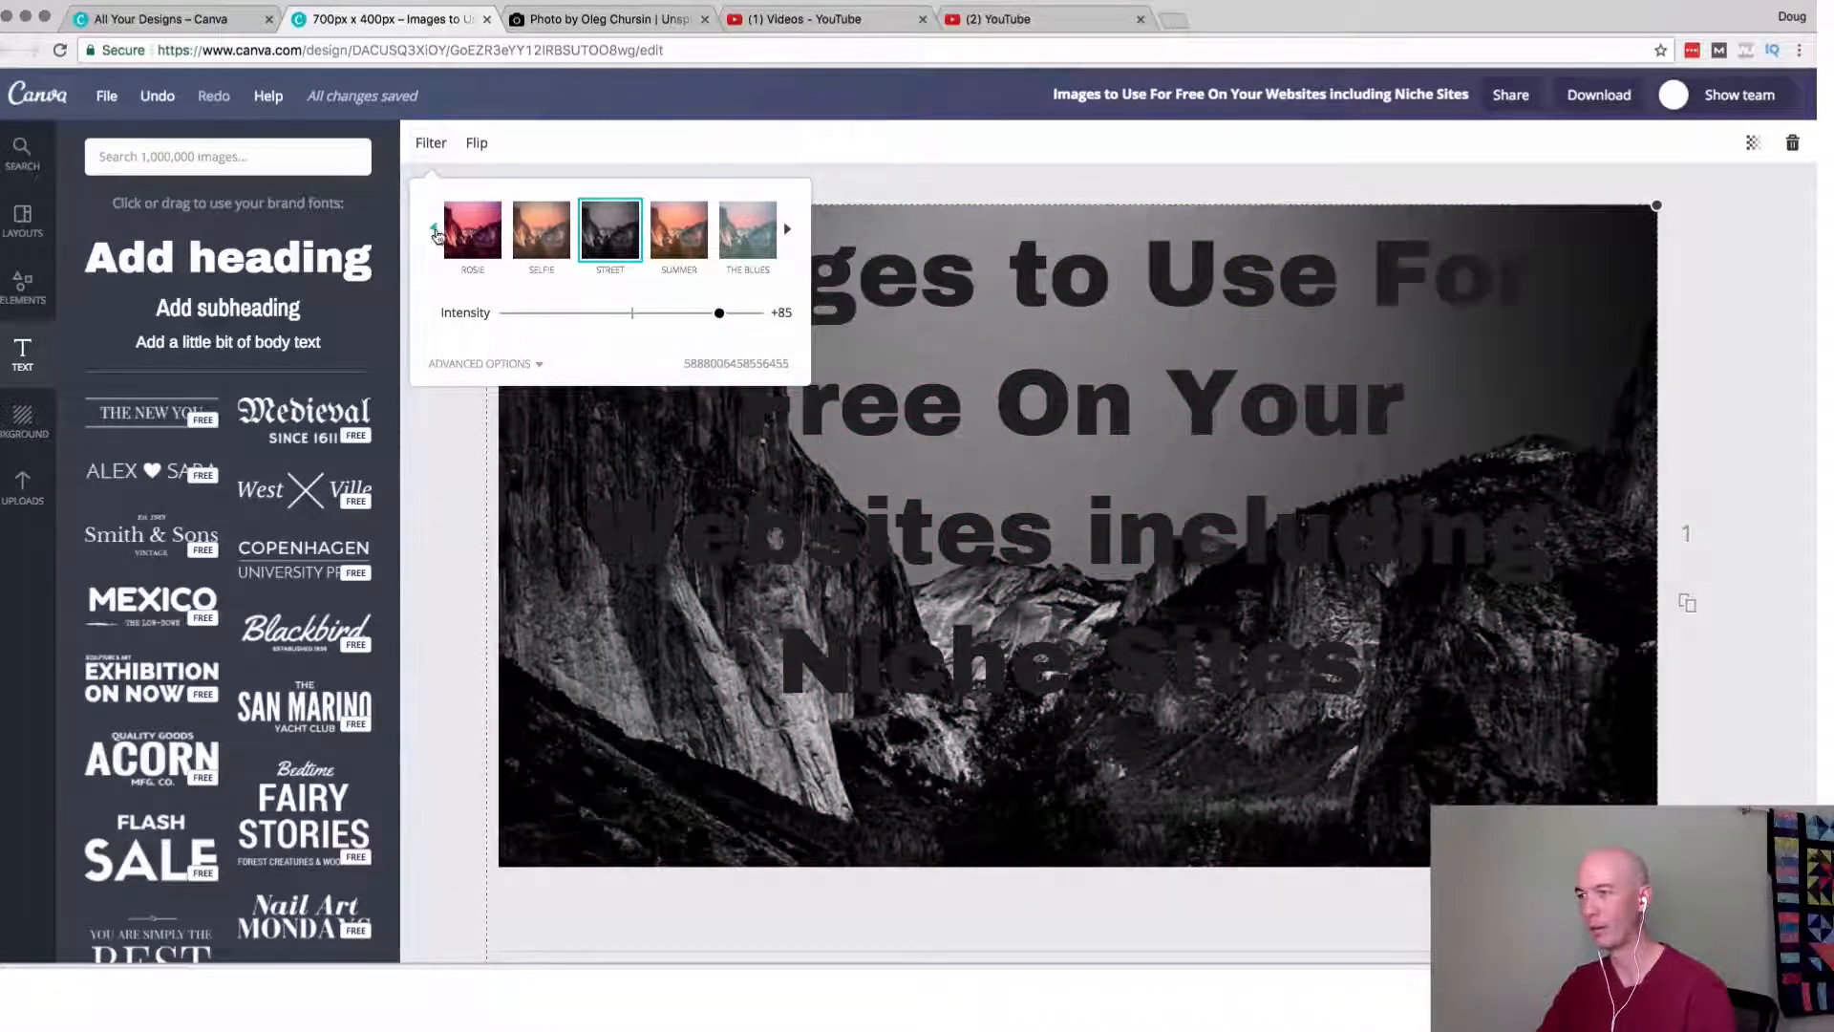
Restore the background photo's Normal filter and set its brightness to +85 and contrast to -63.
click(435, 231)
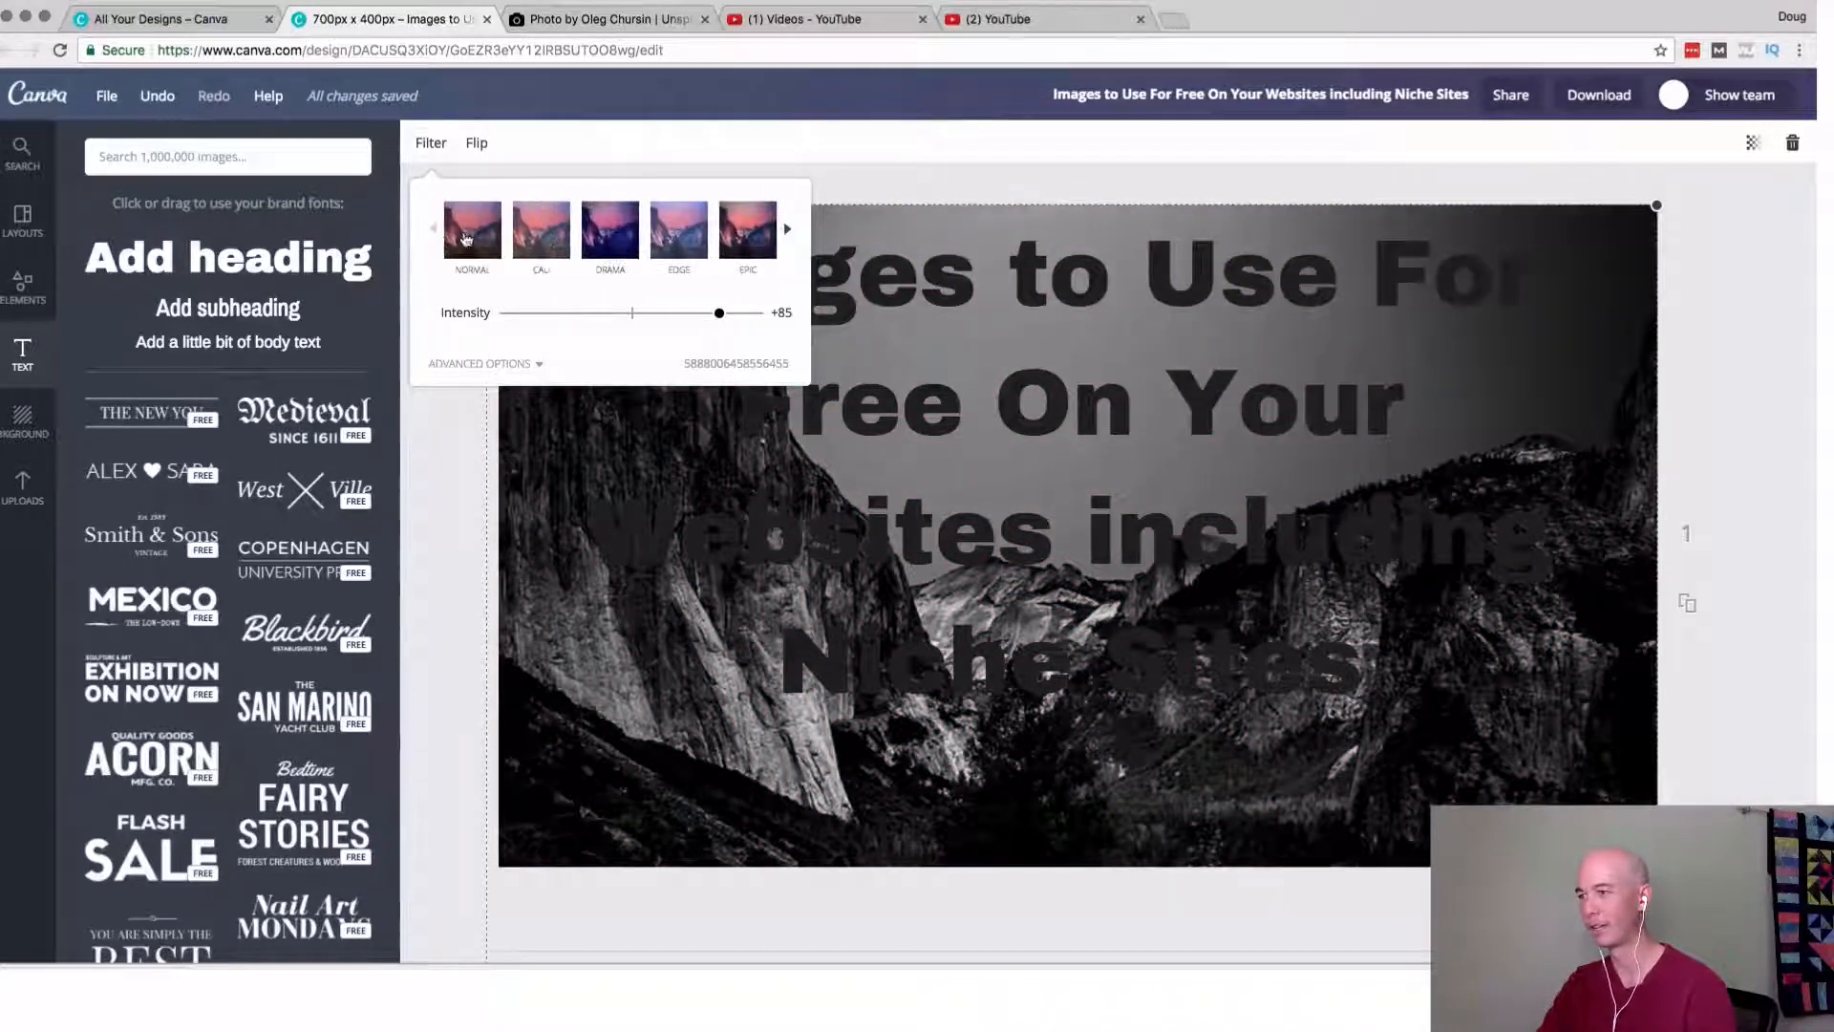
click(466, 238)
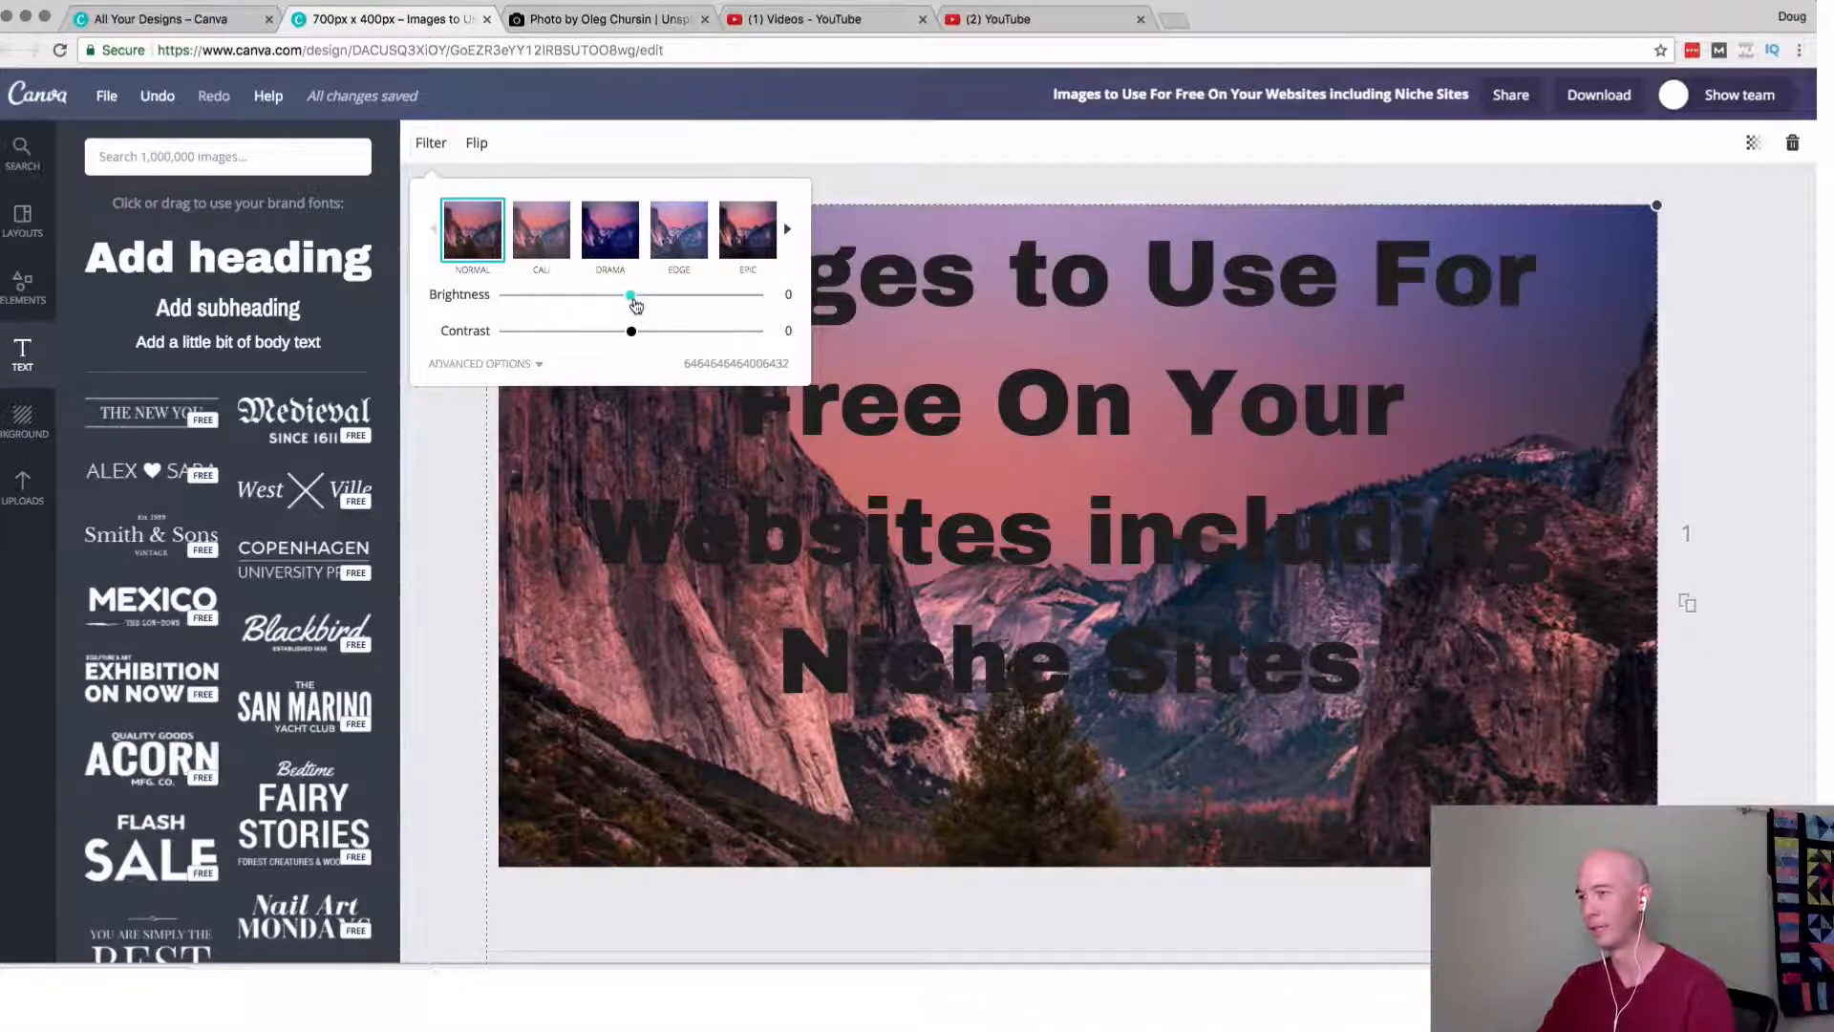
drag(631, 297, 724, 296)
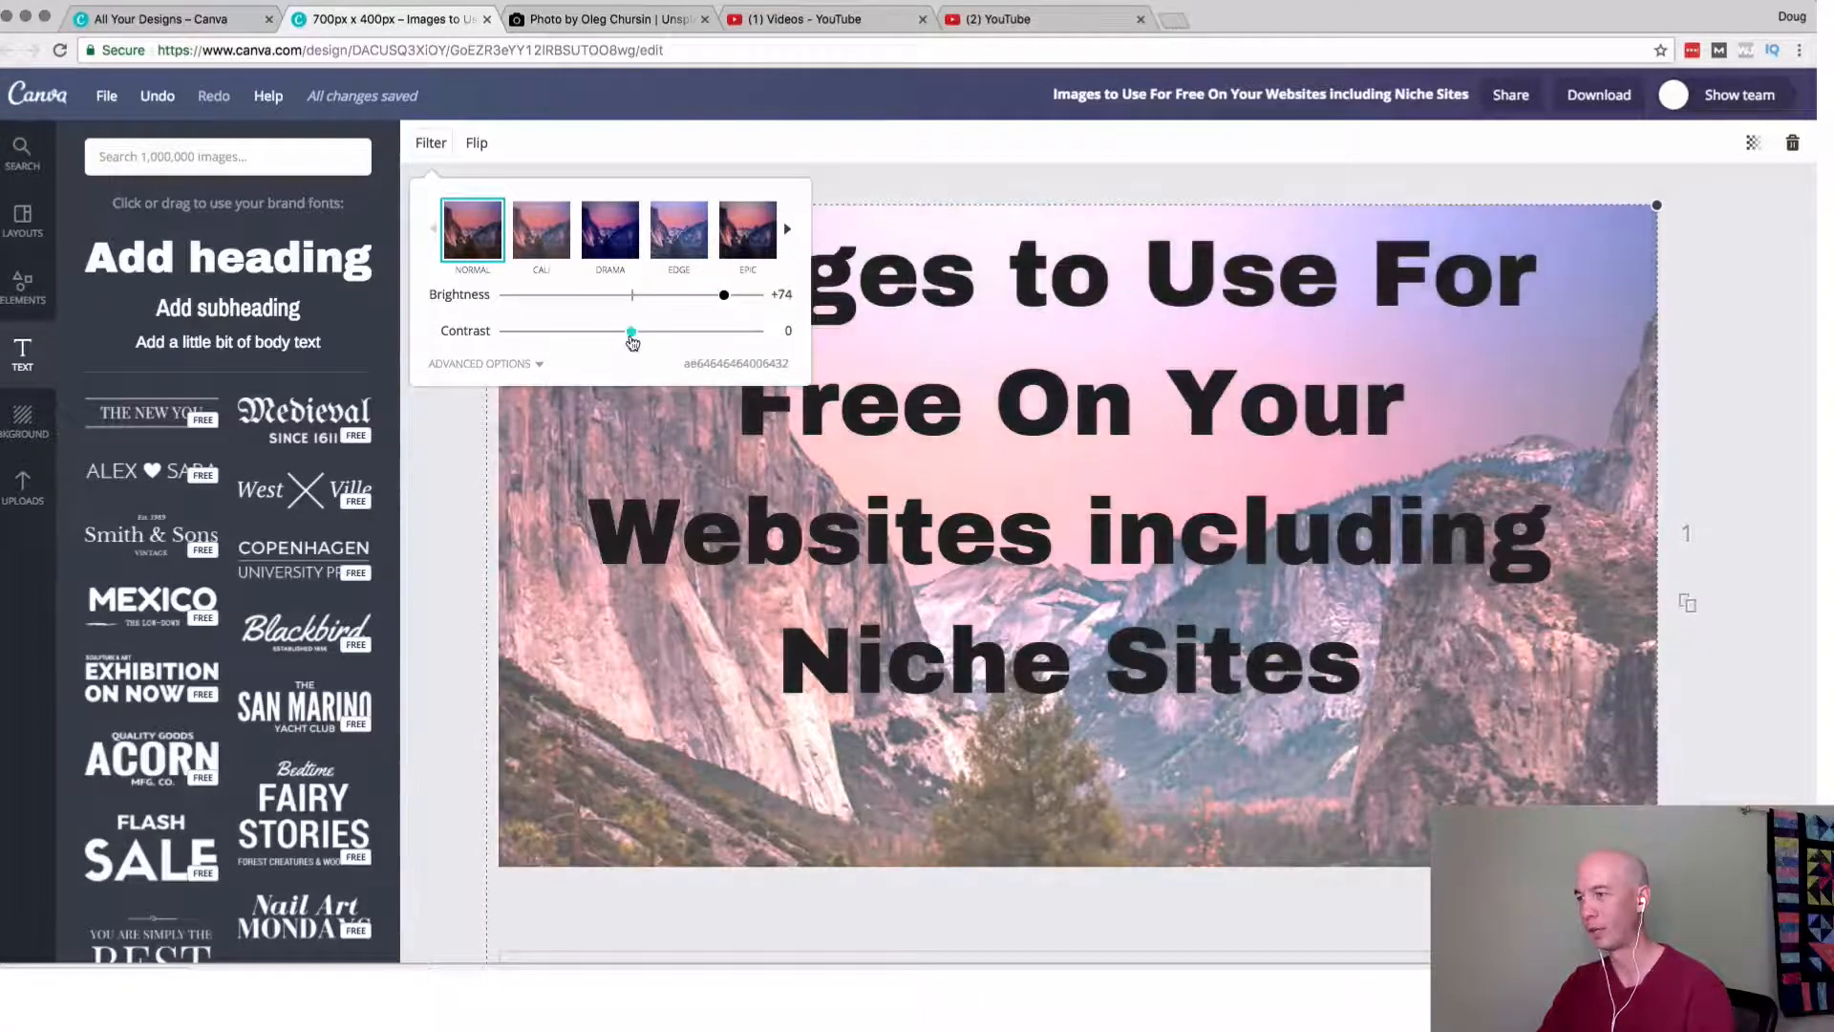
drag(631, 341, 553, 350)
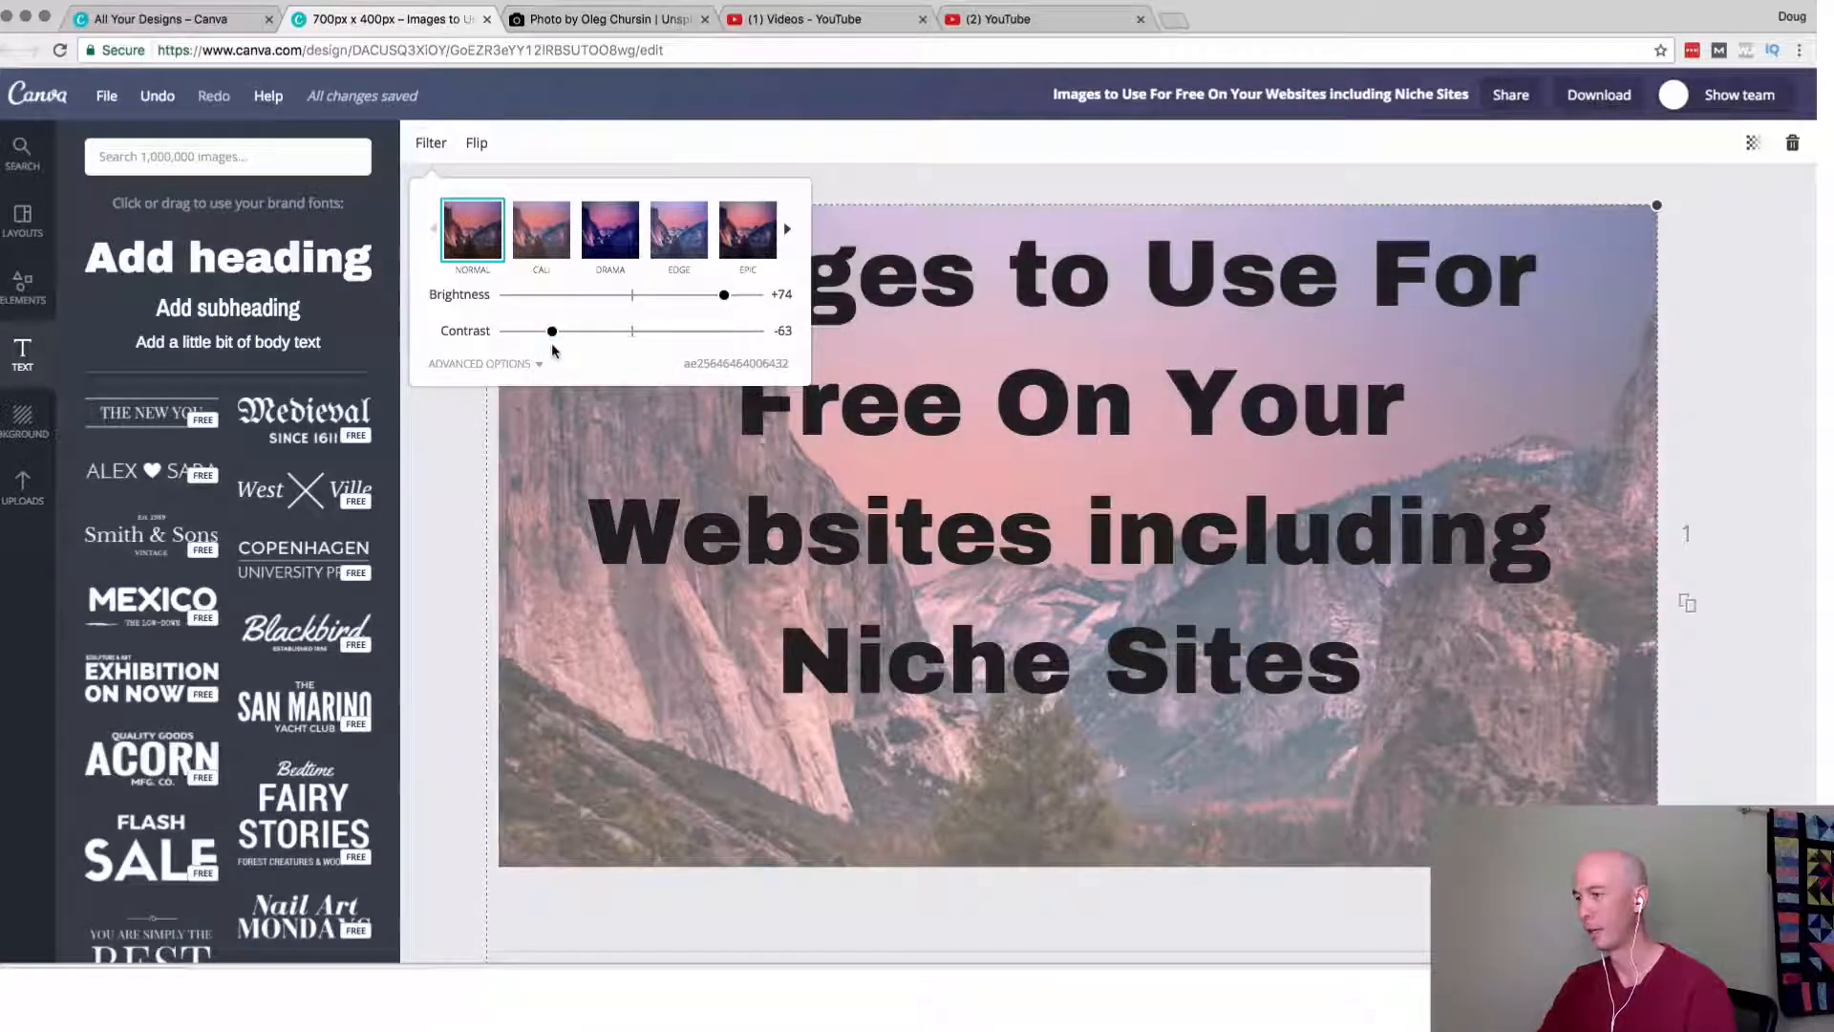
drag(724, 297, 739, 305)
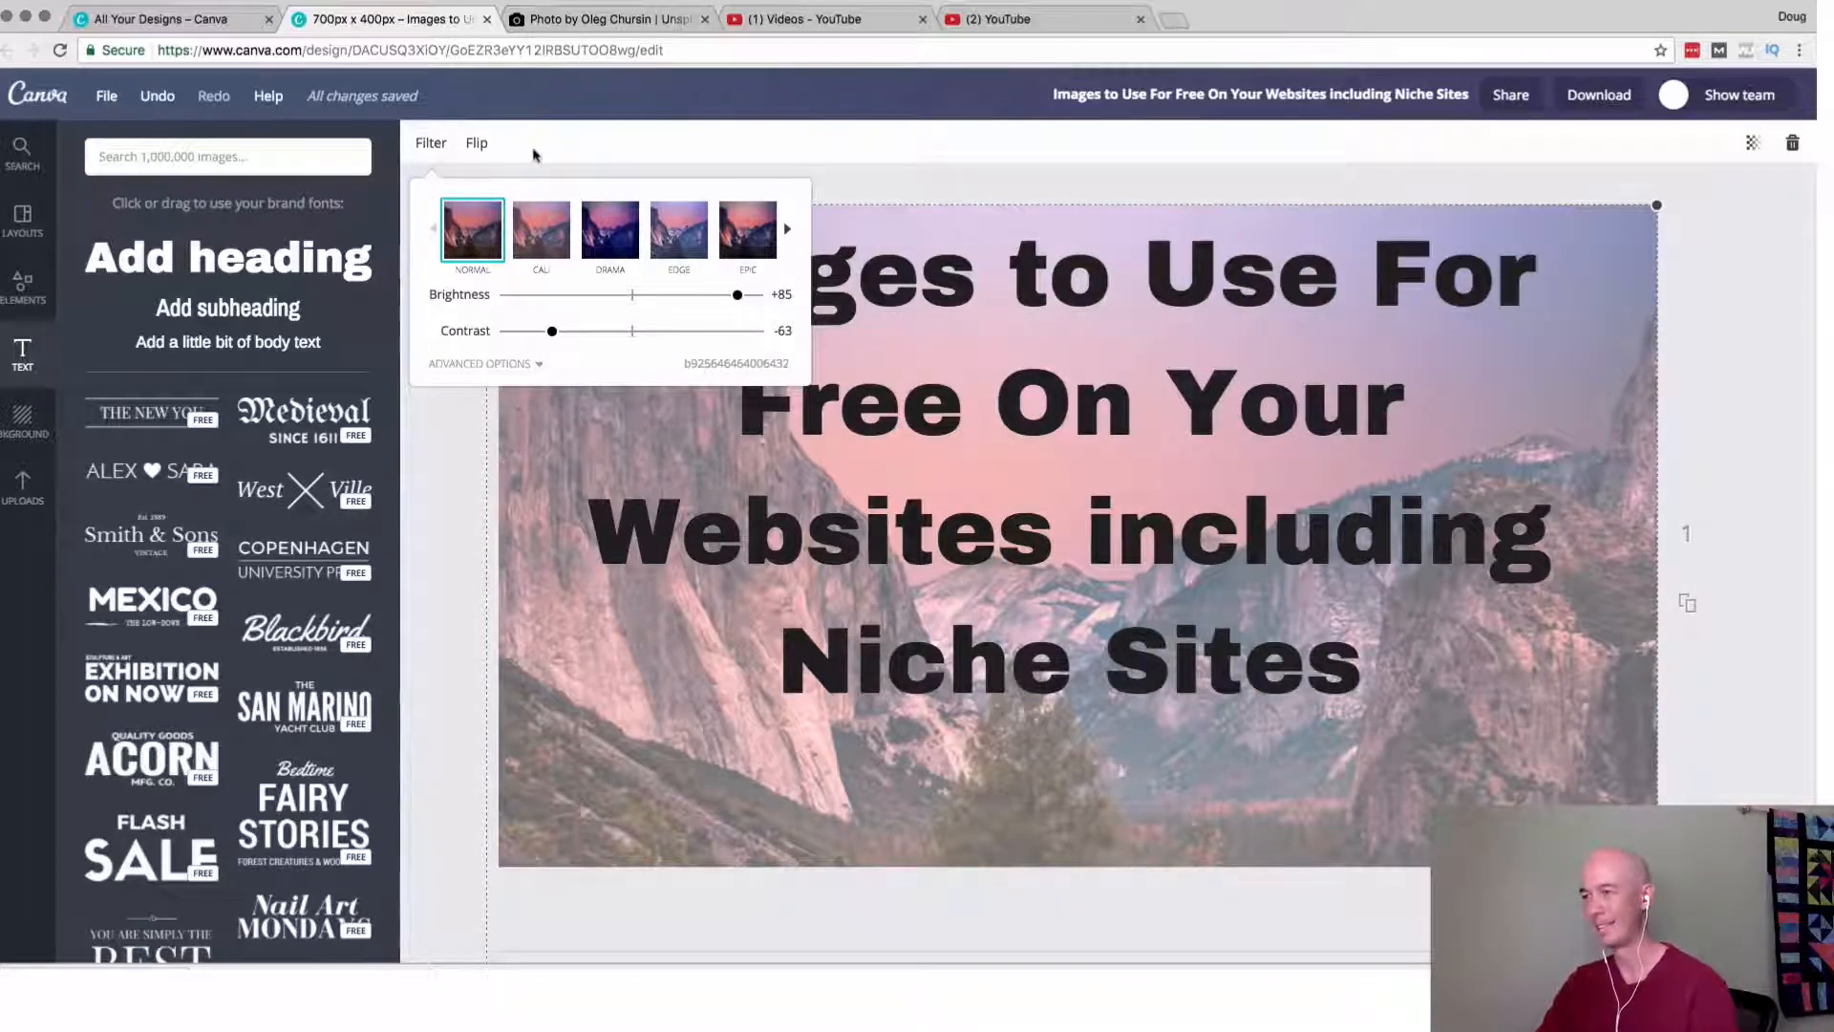
Set the background photo's brightness to +100.
click(1197, 190)
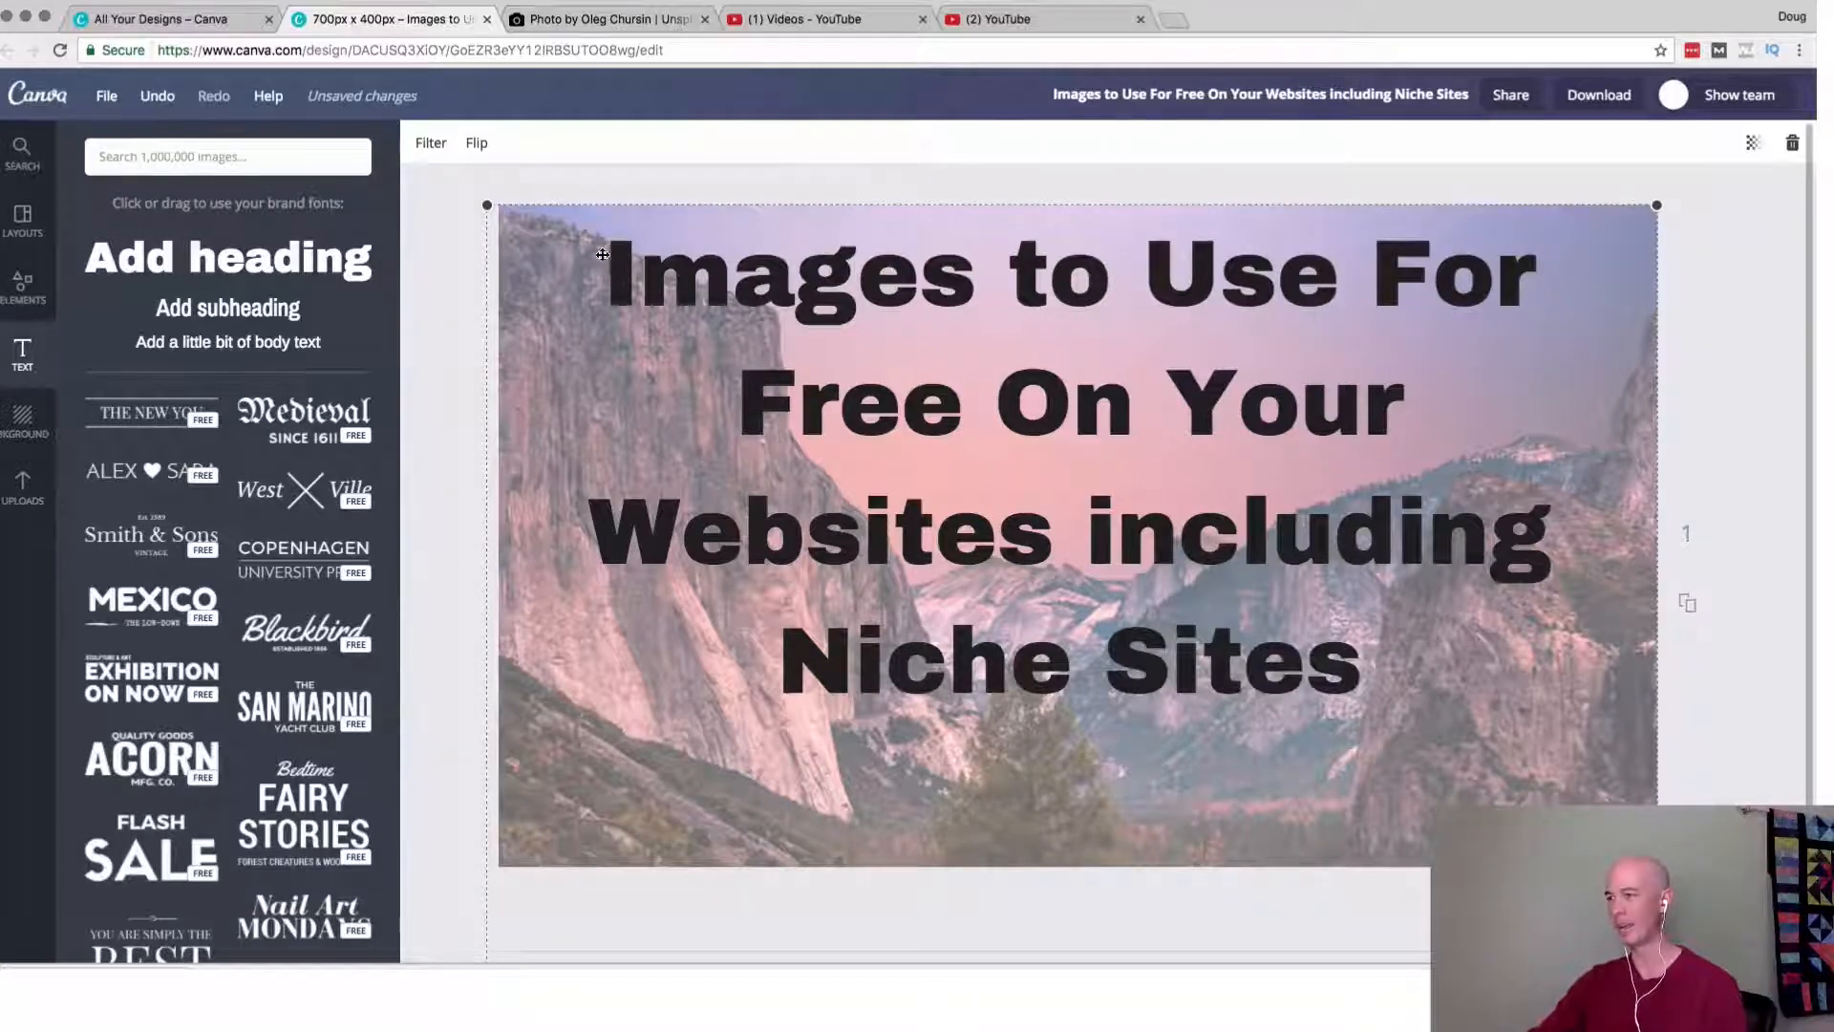
click(775, 400)
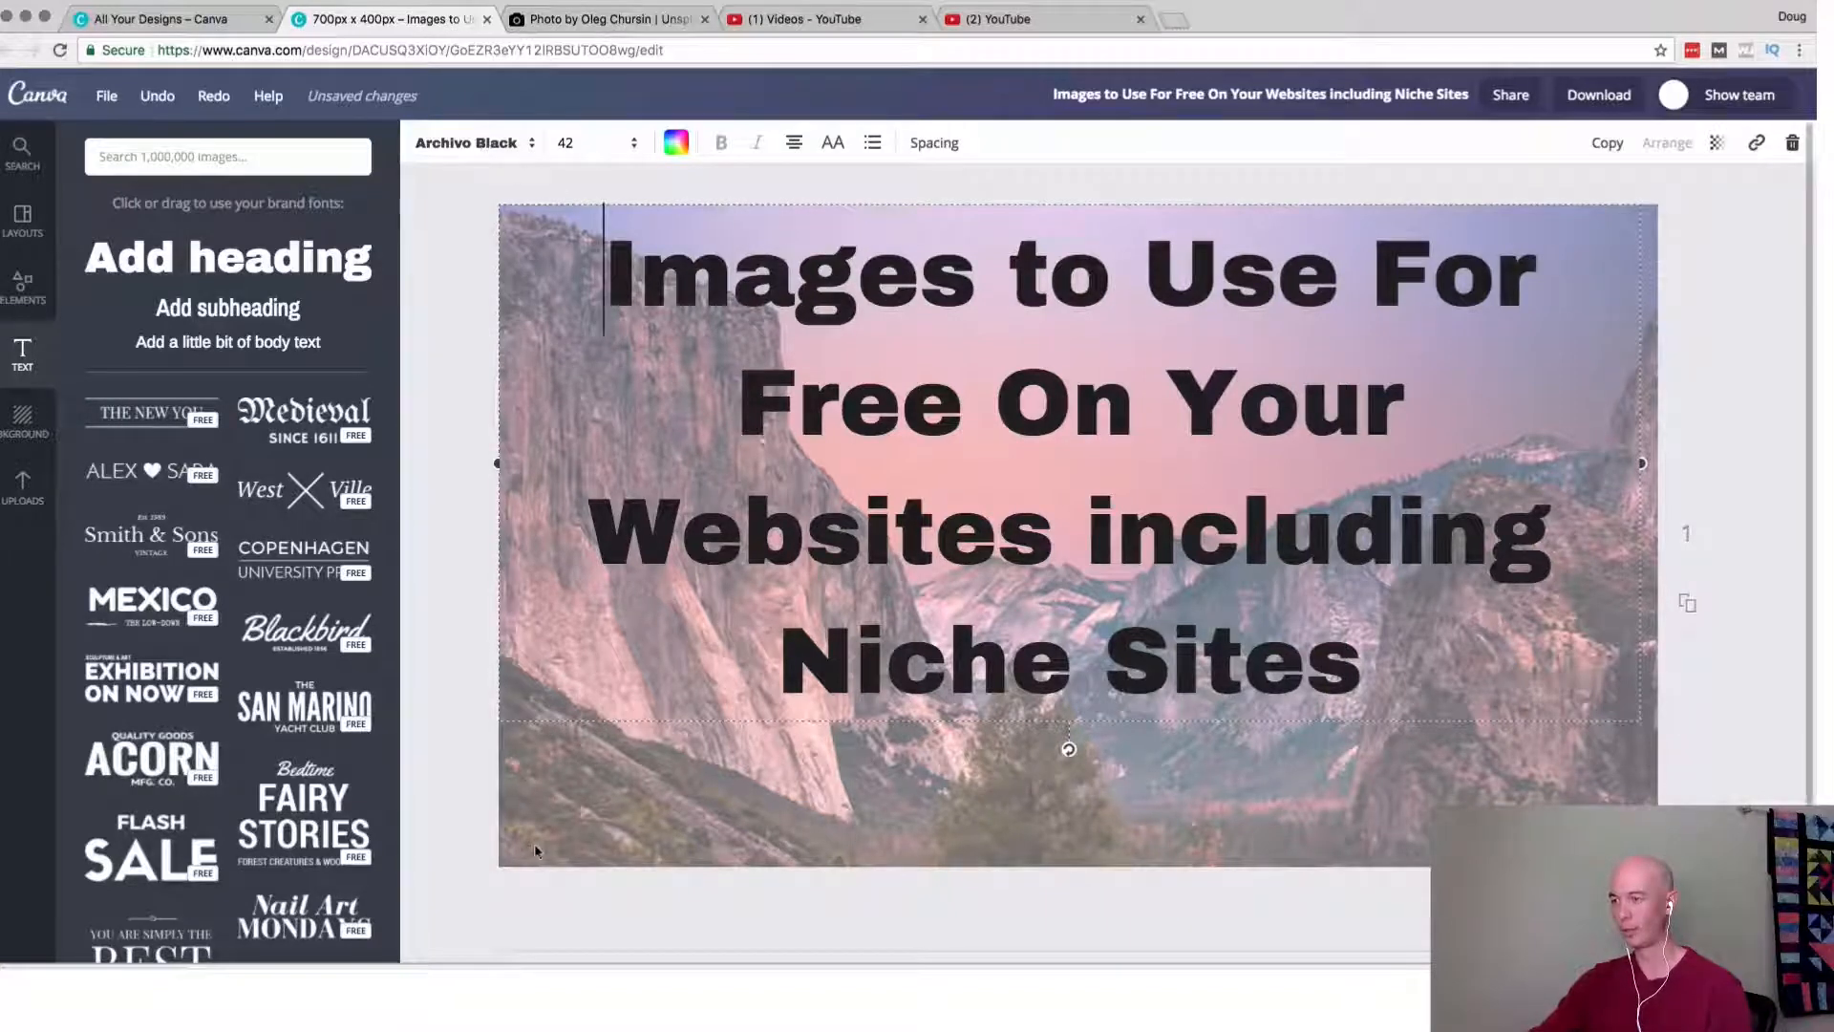
click(568, 845)
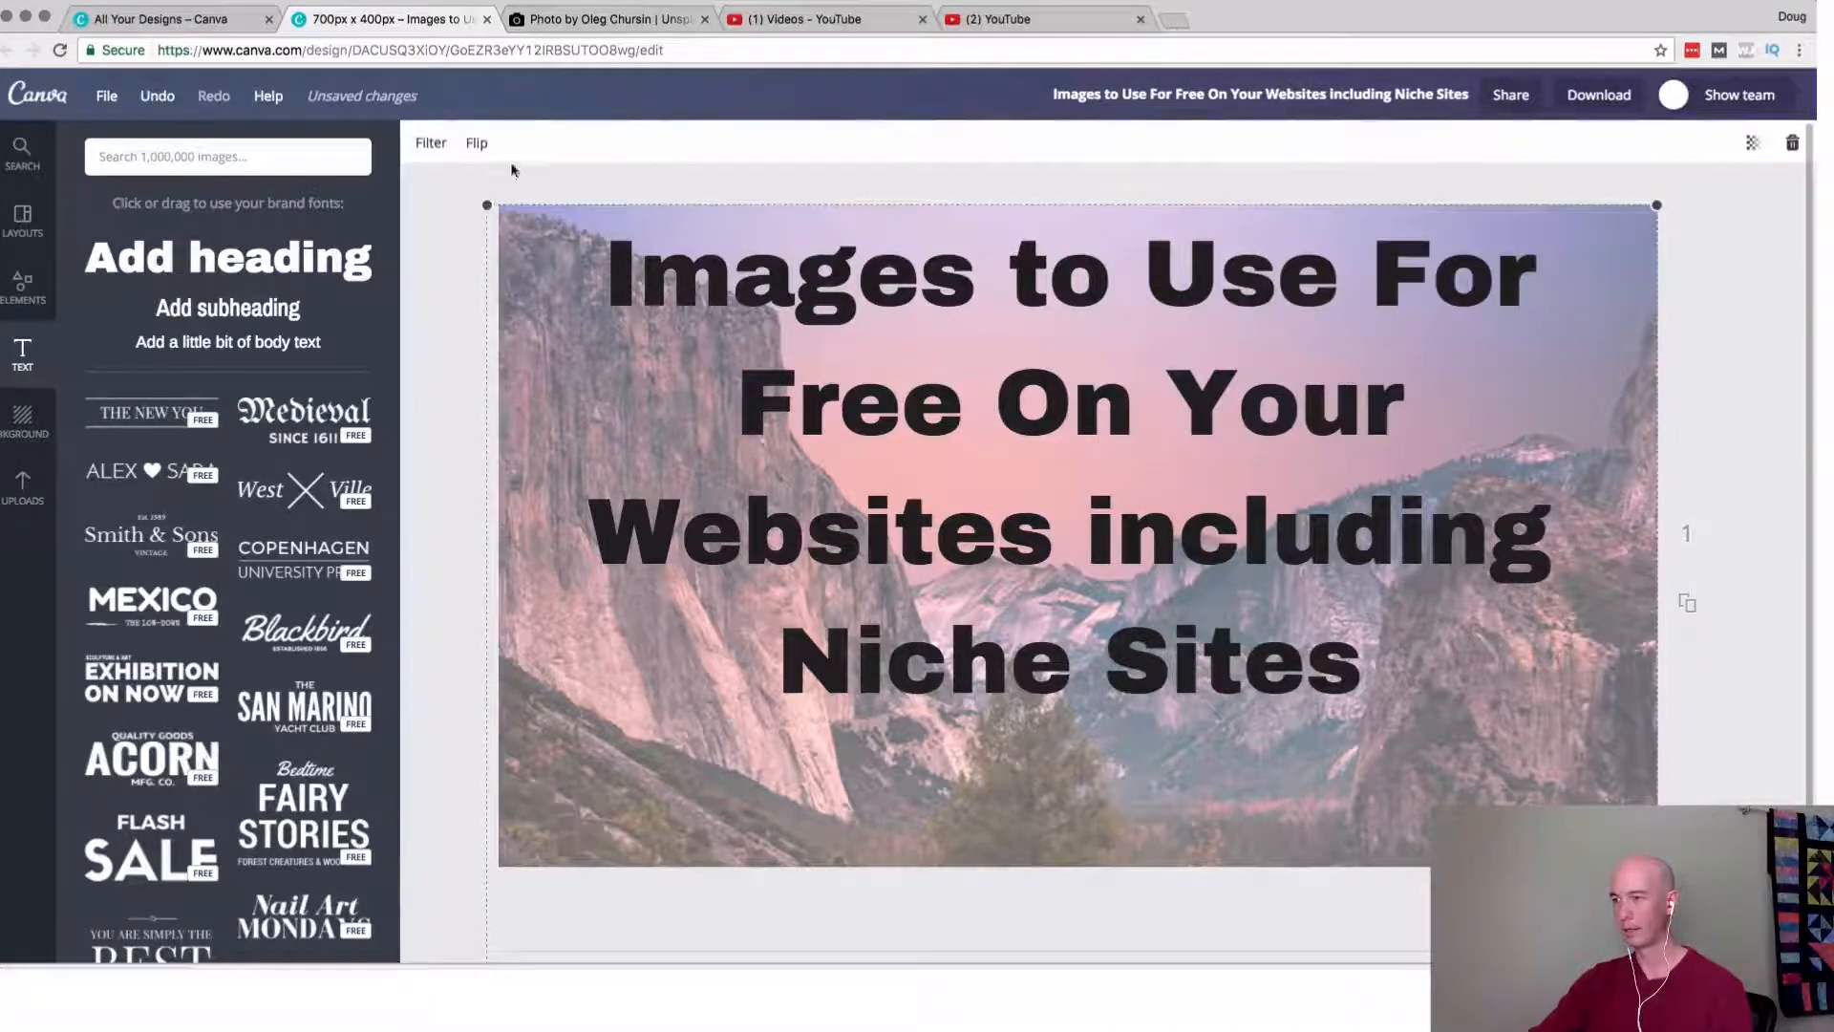
click(430, 140)
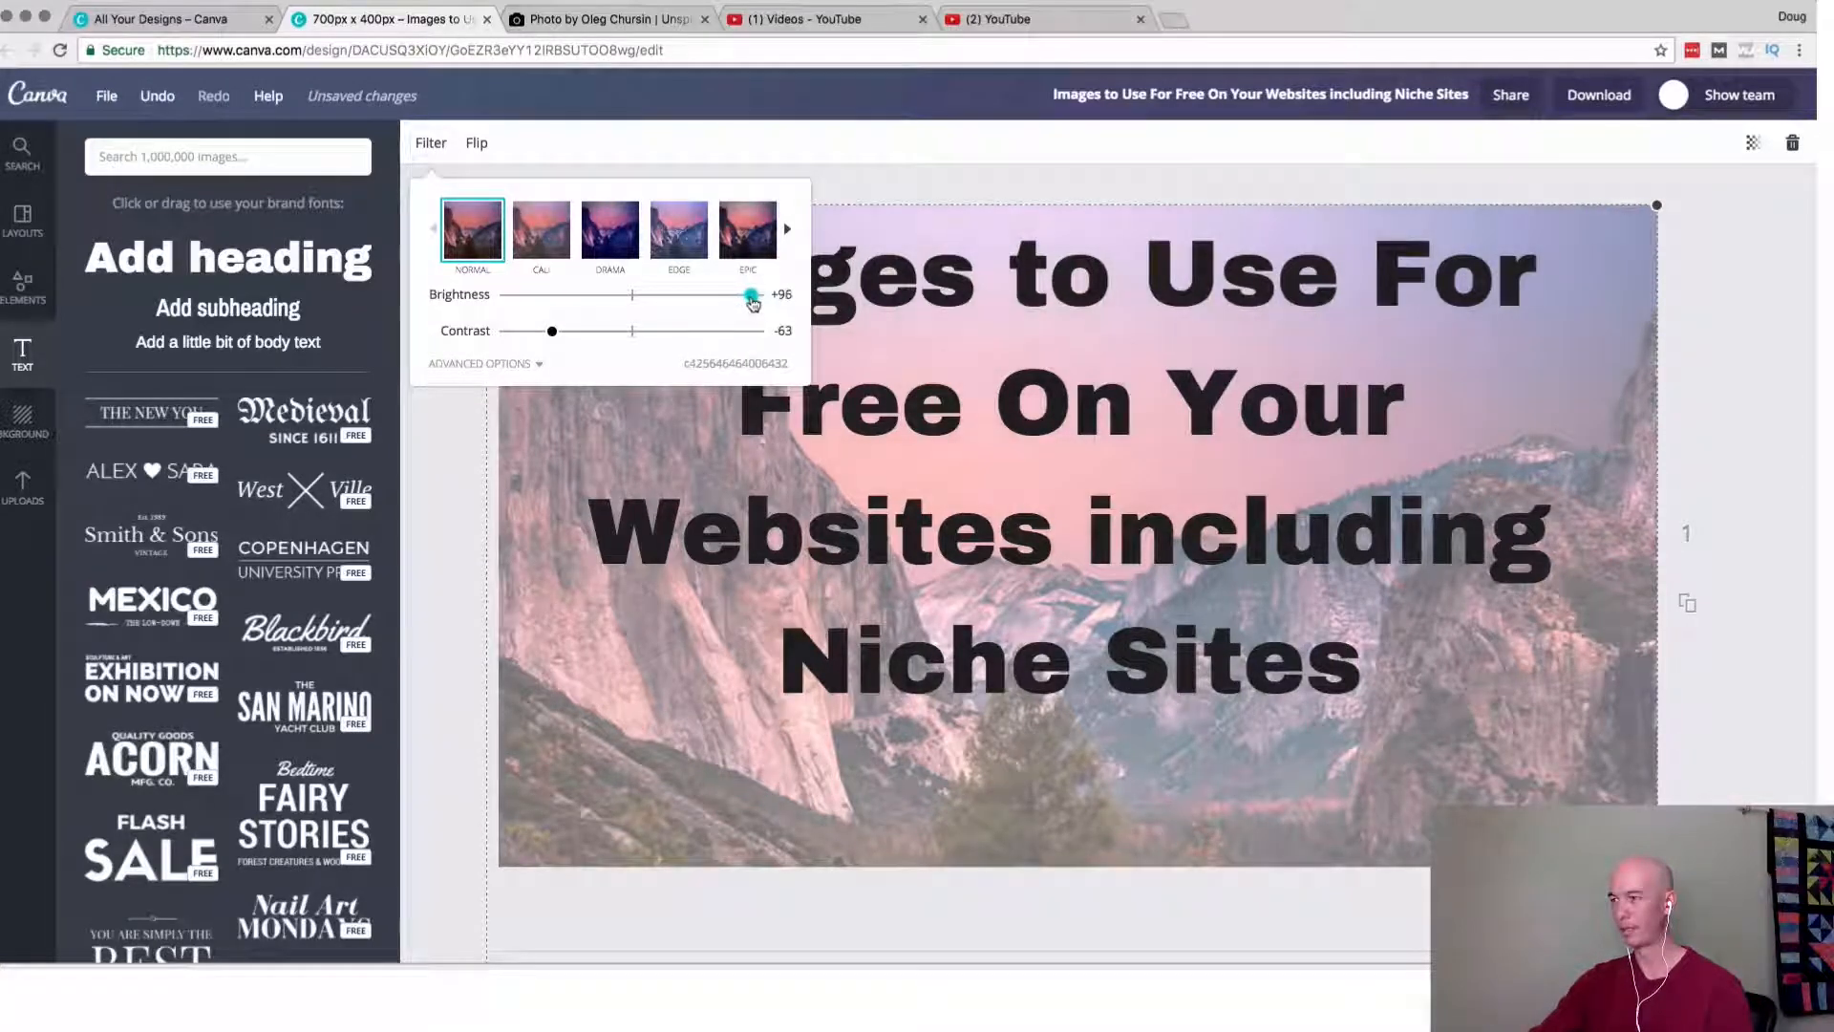
click(455, 617)
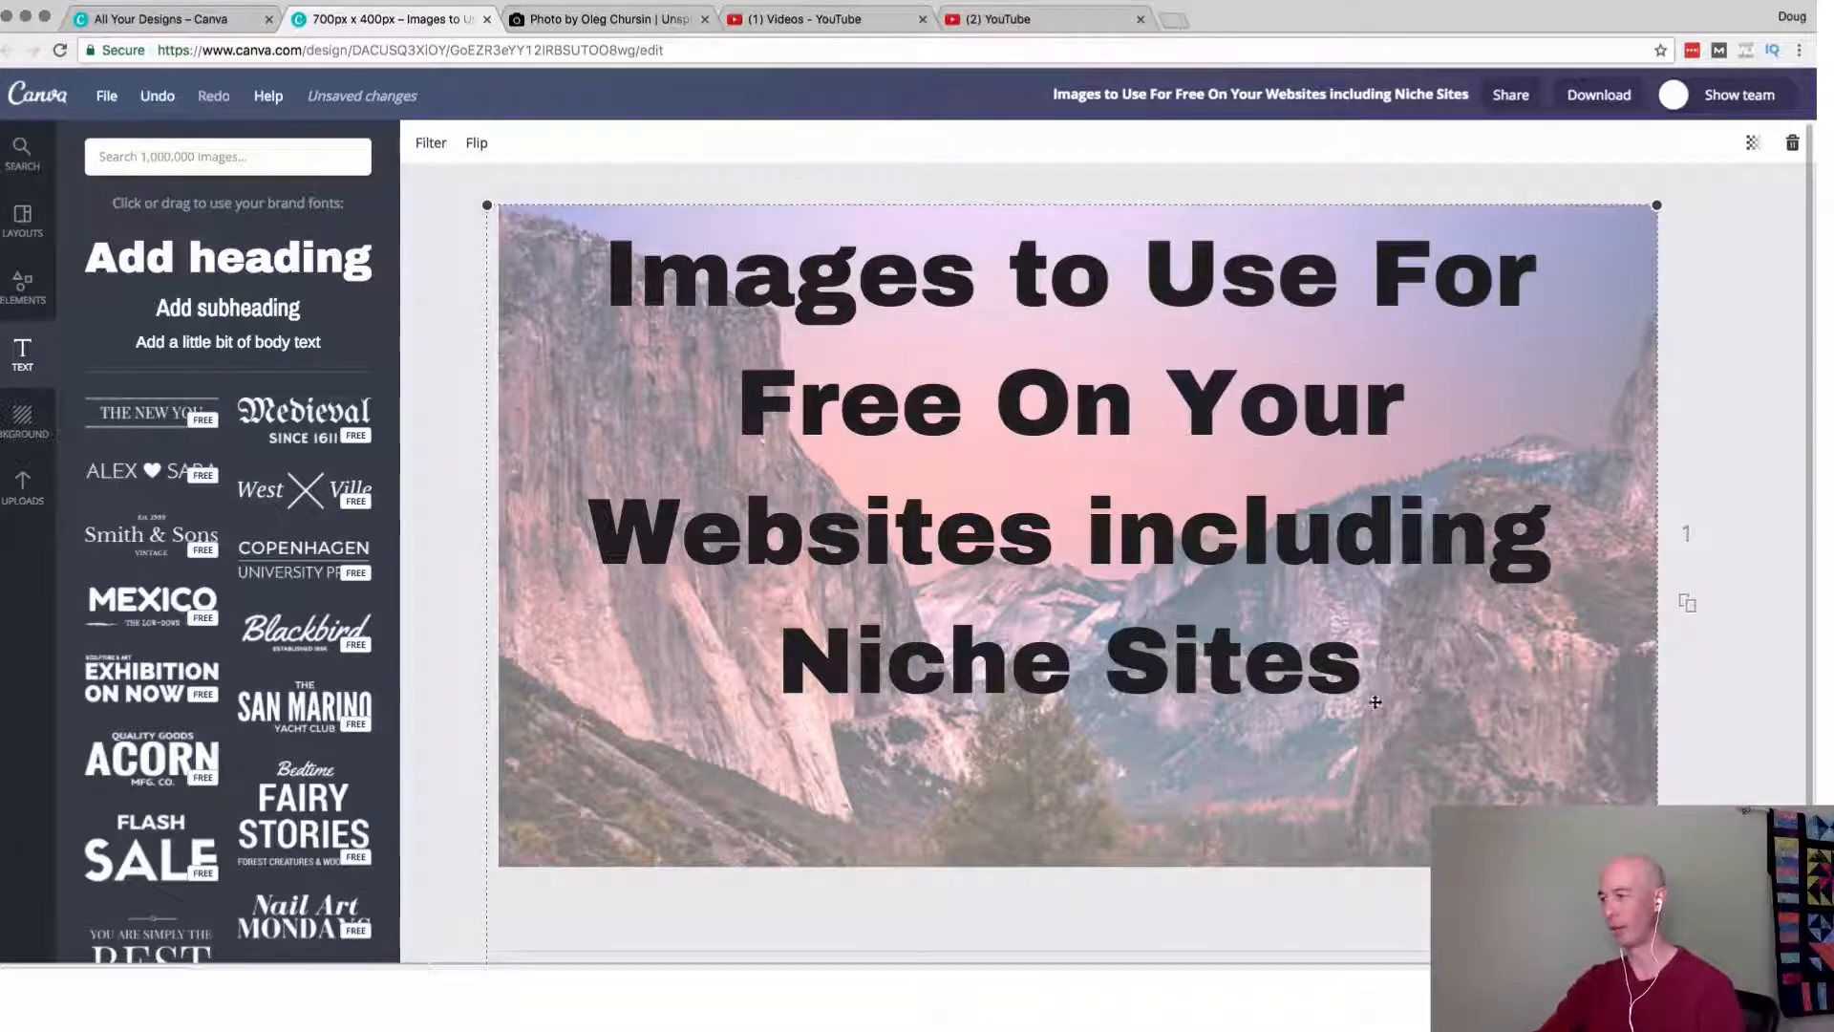
click(473, 392)
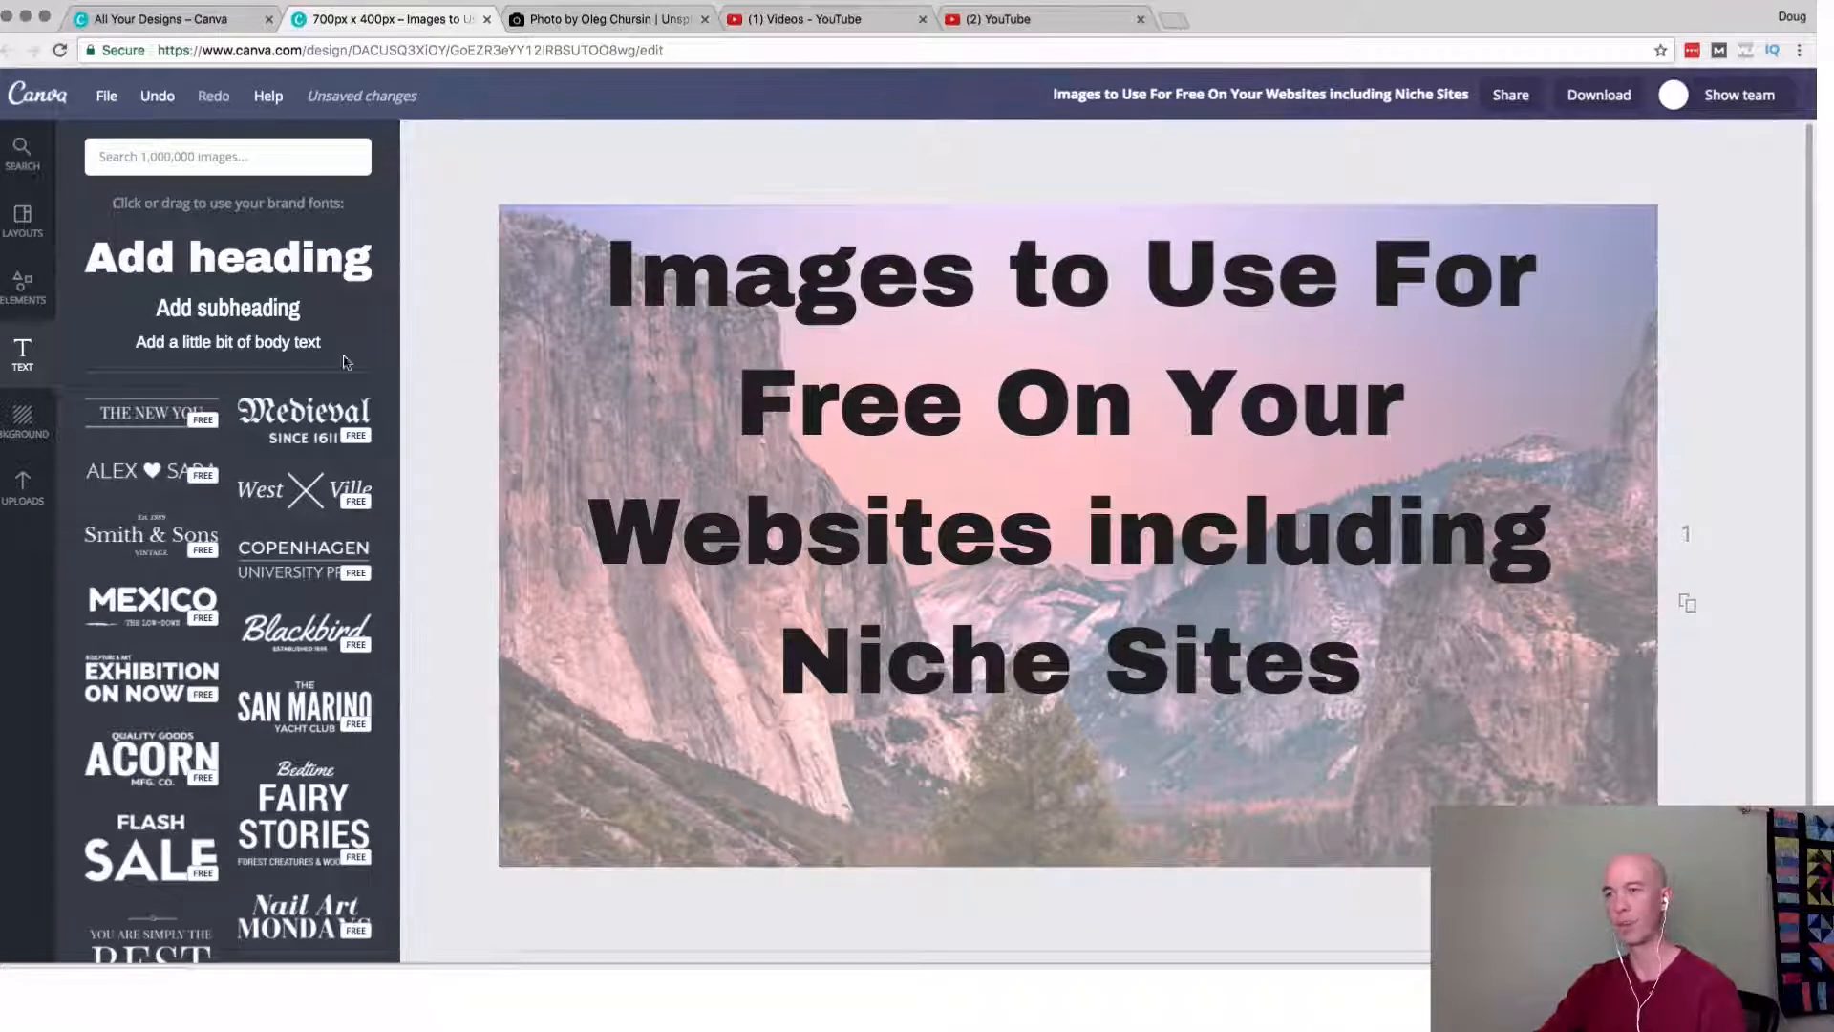
Open the free photos collection among the elements and look through its pictures.
click(25, 291)
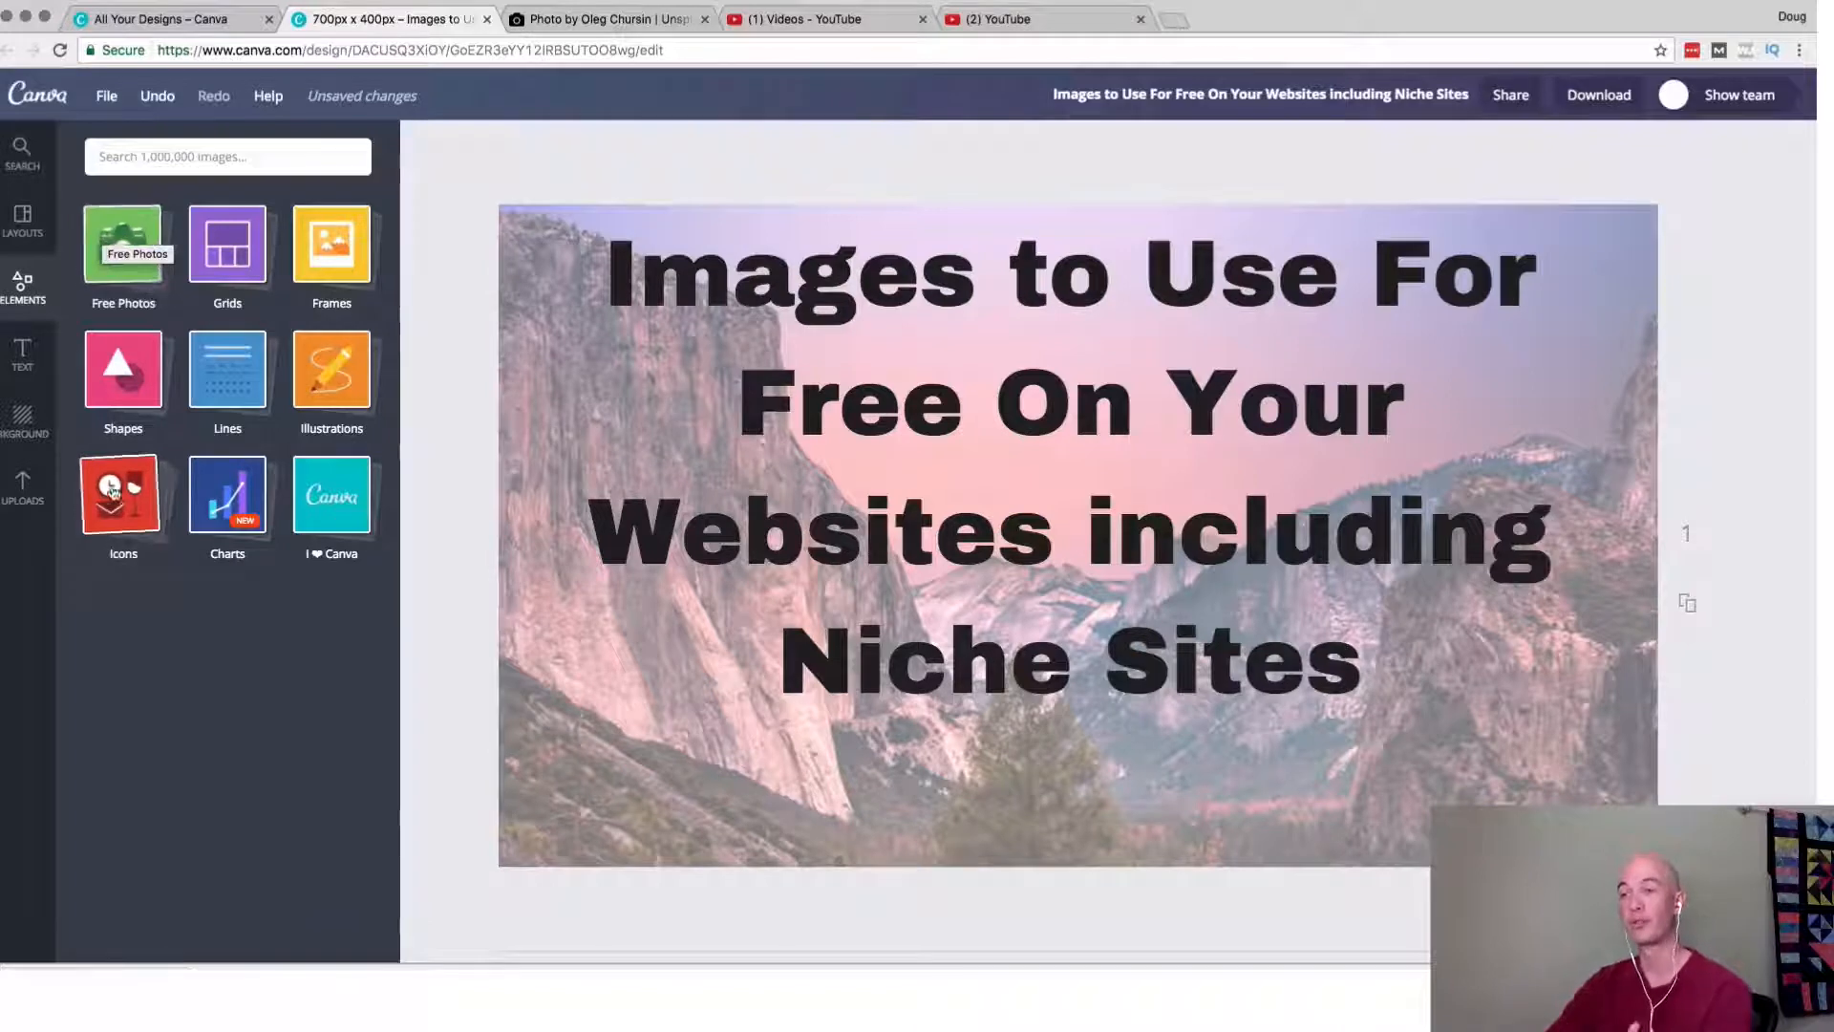
click(123, 243)
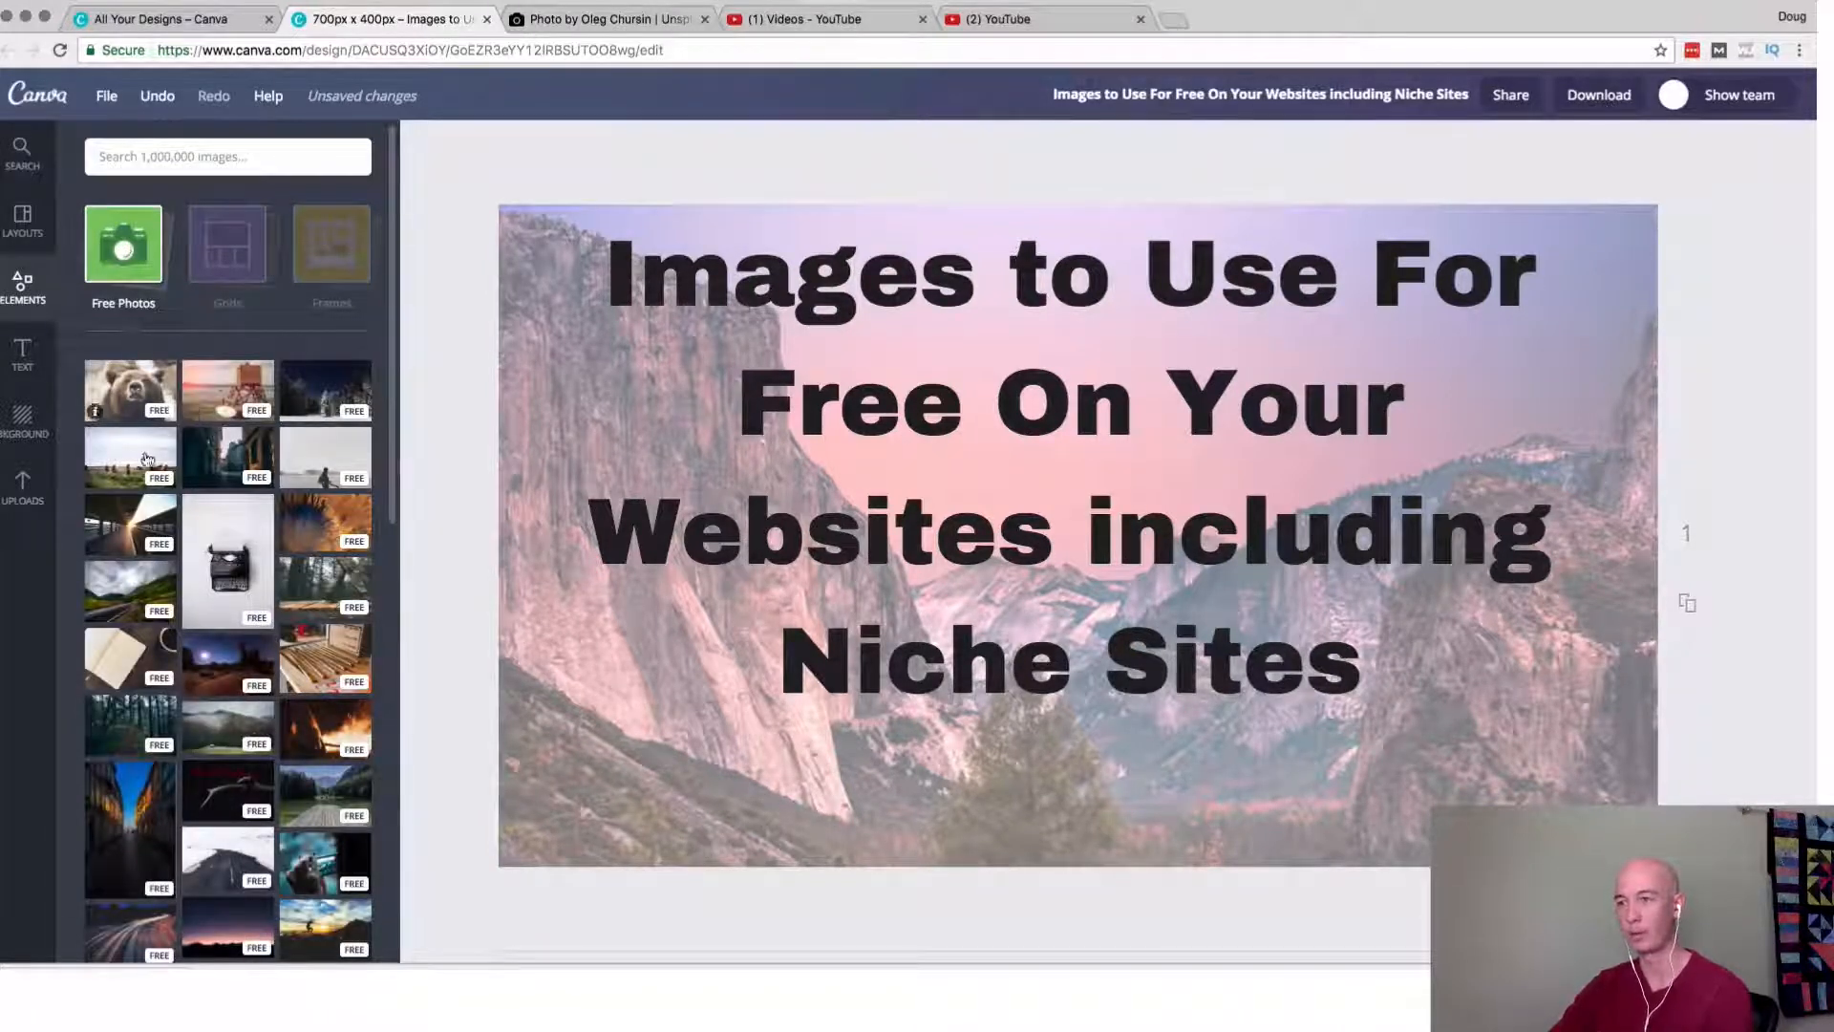
scroll(287, 816, down, 4)
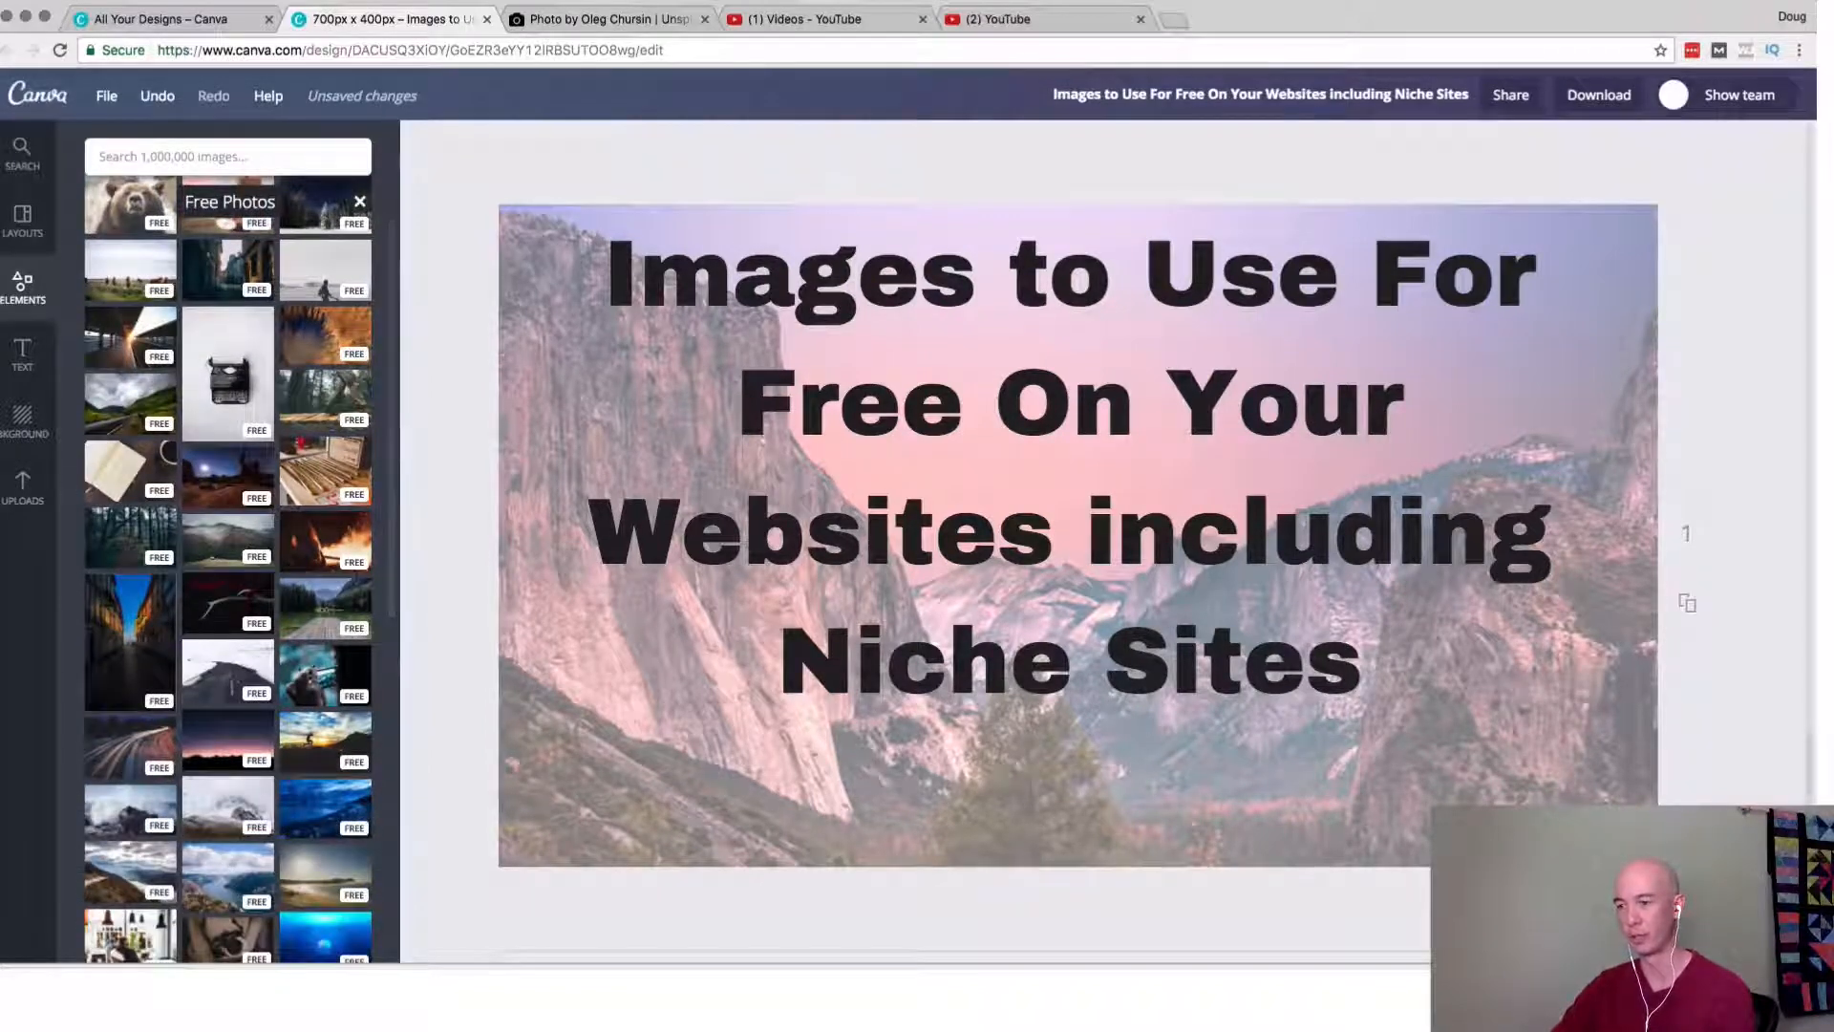
scroll(131, 573, up, 4)
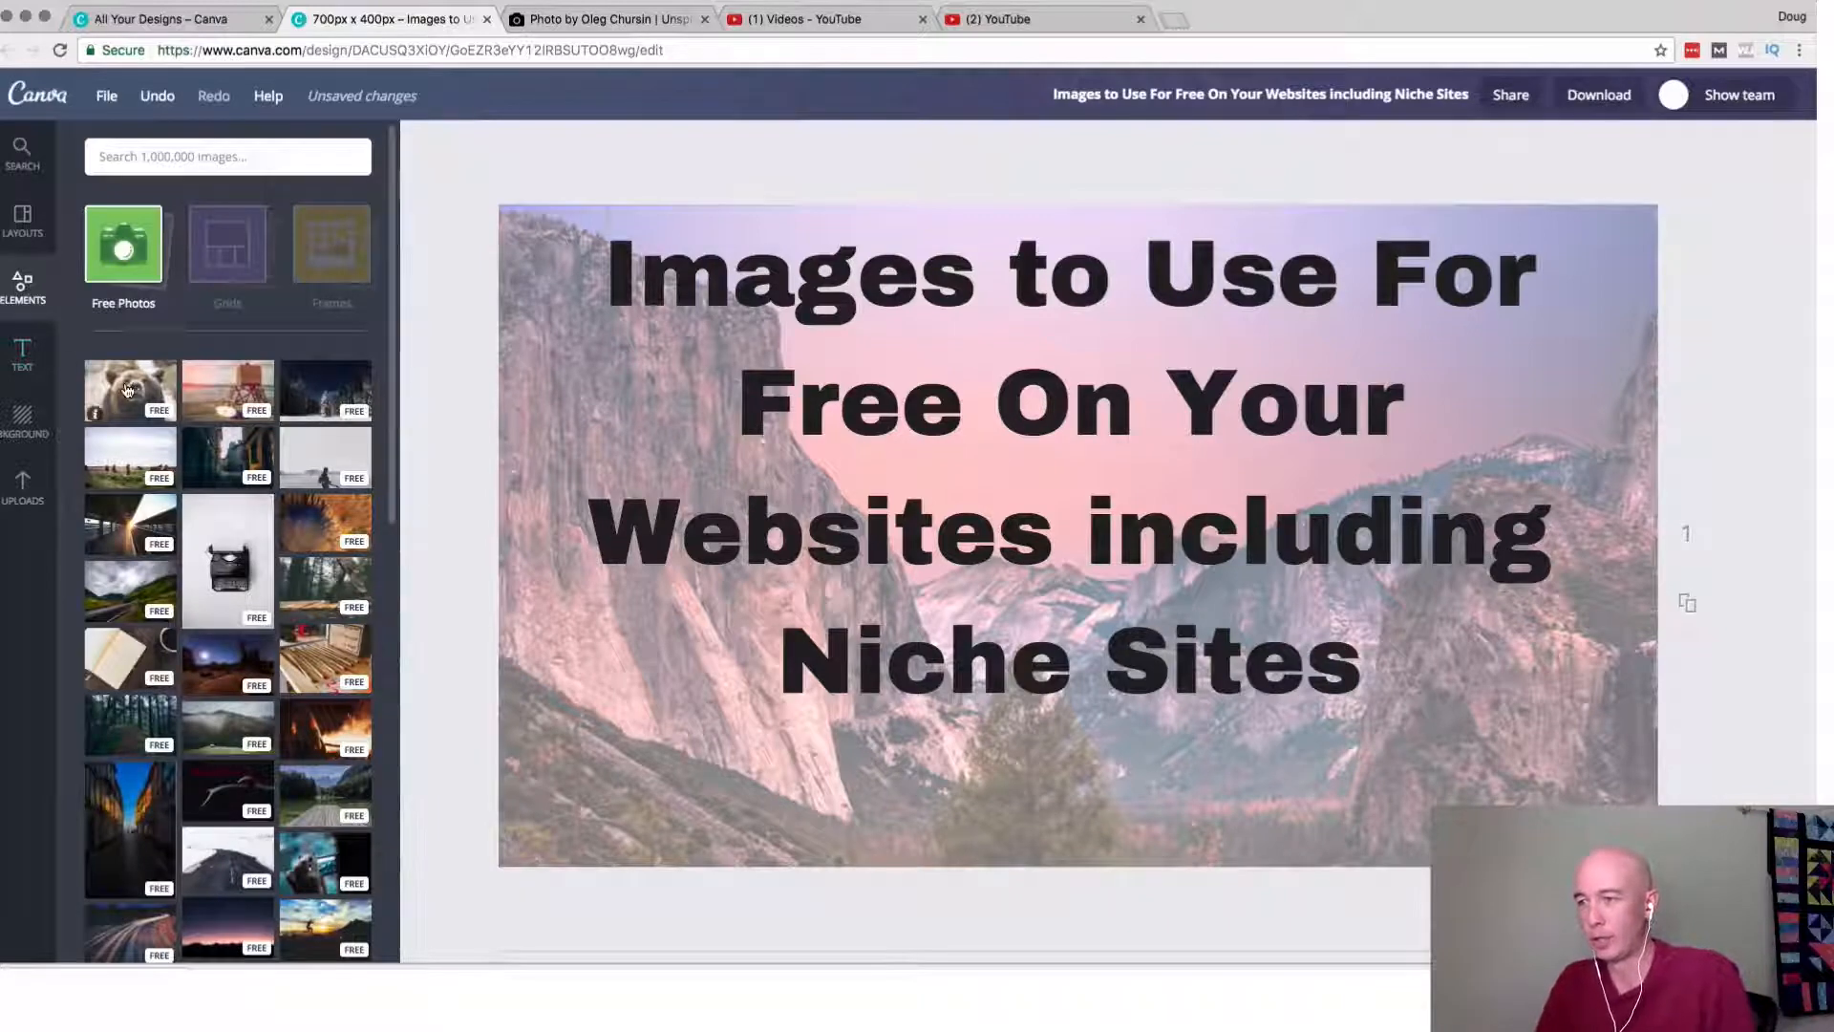
Try the free brown bear photo on the design and delete it again.
click(96, 411)
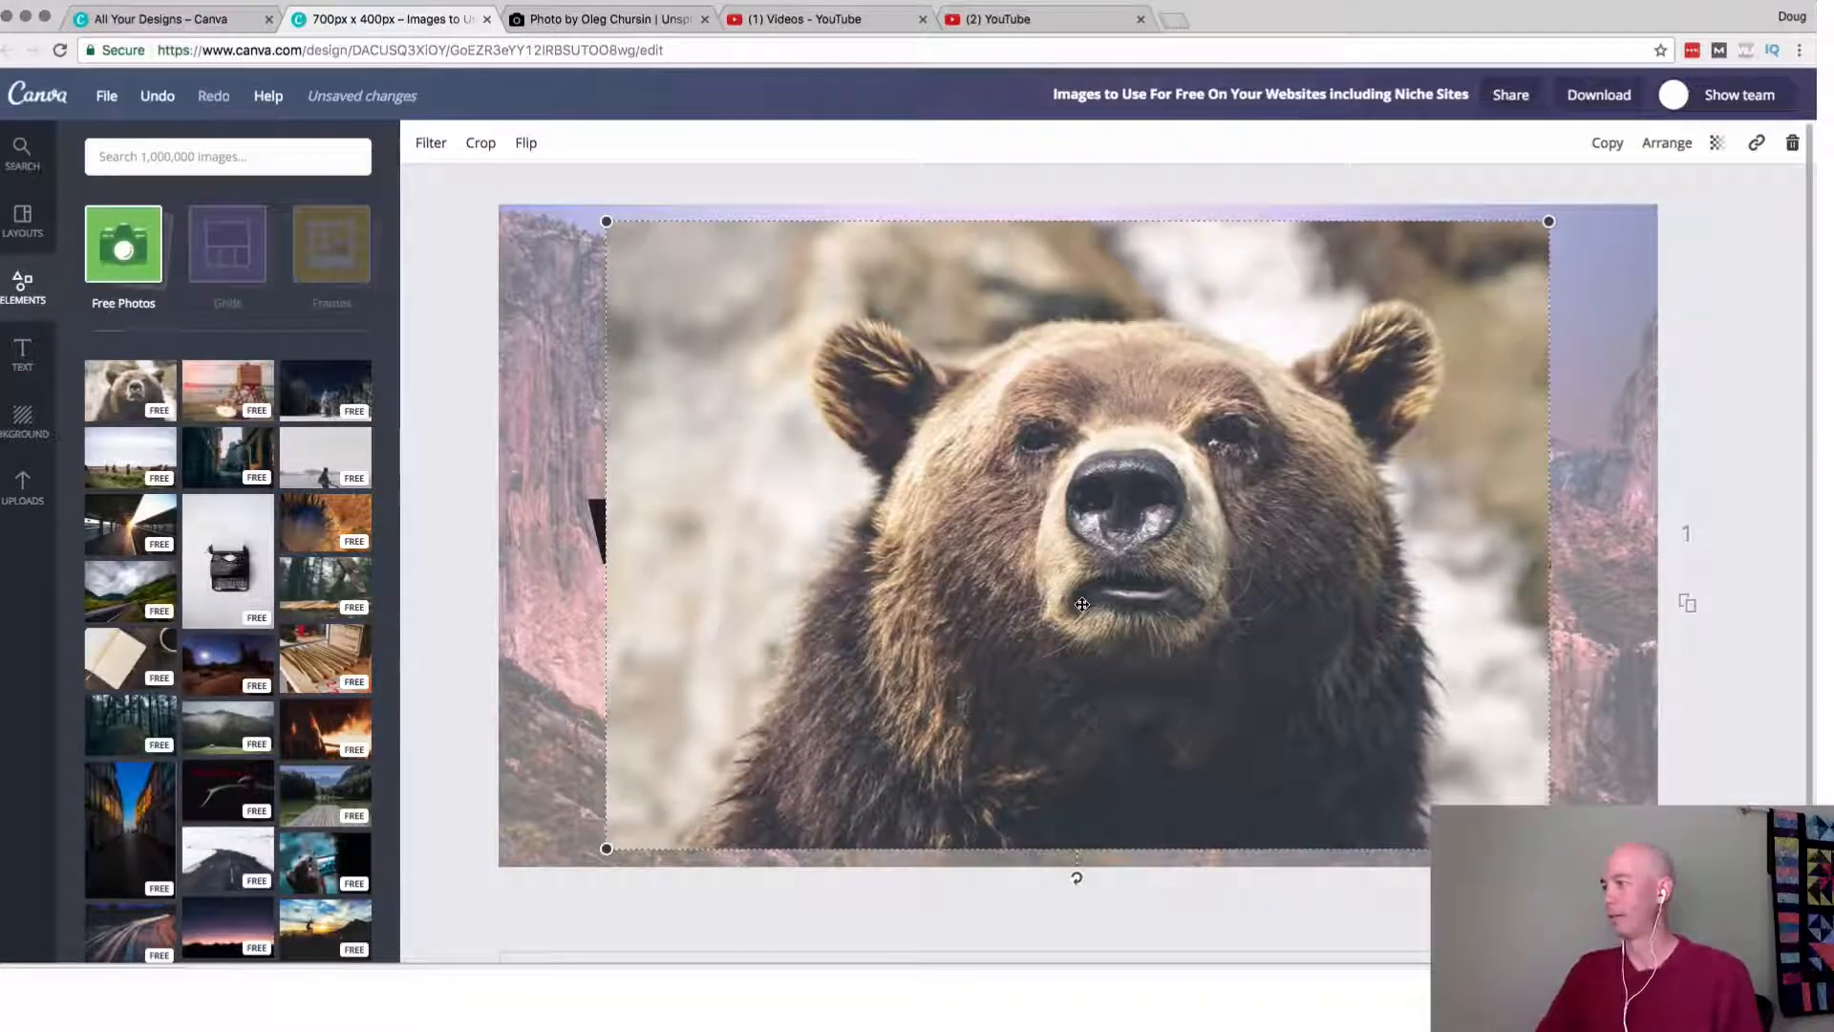
click(1792, 146)
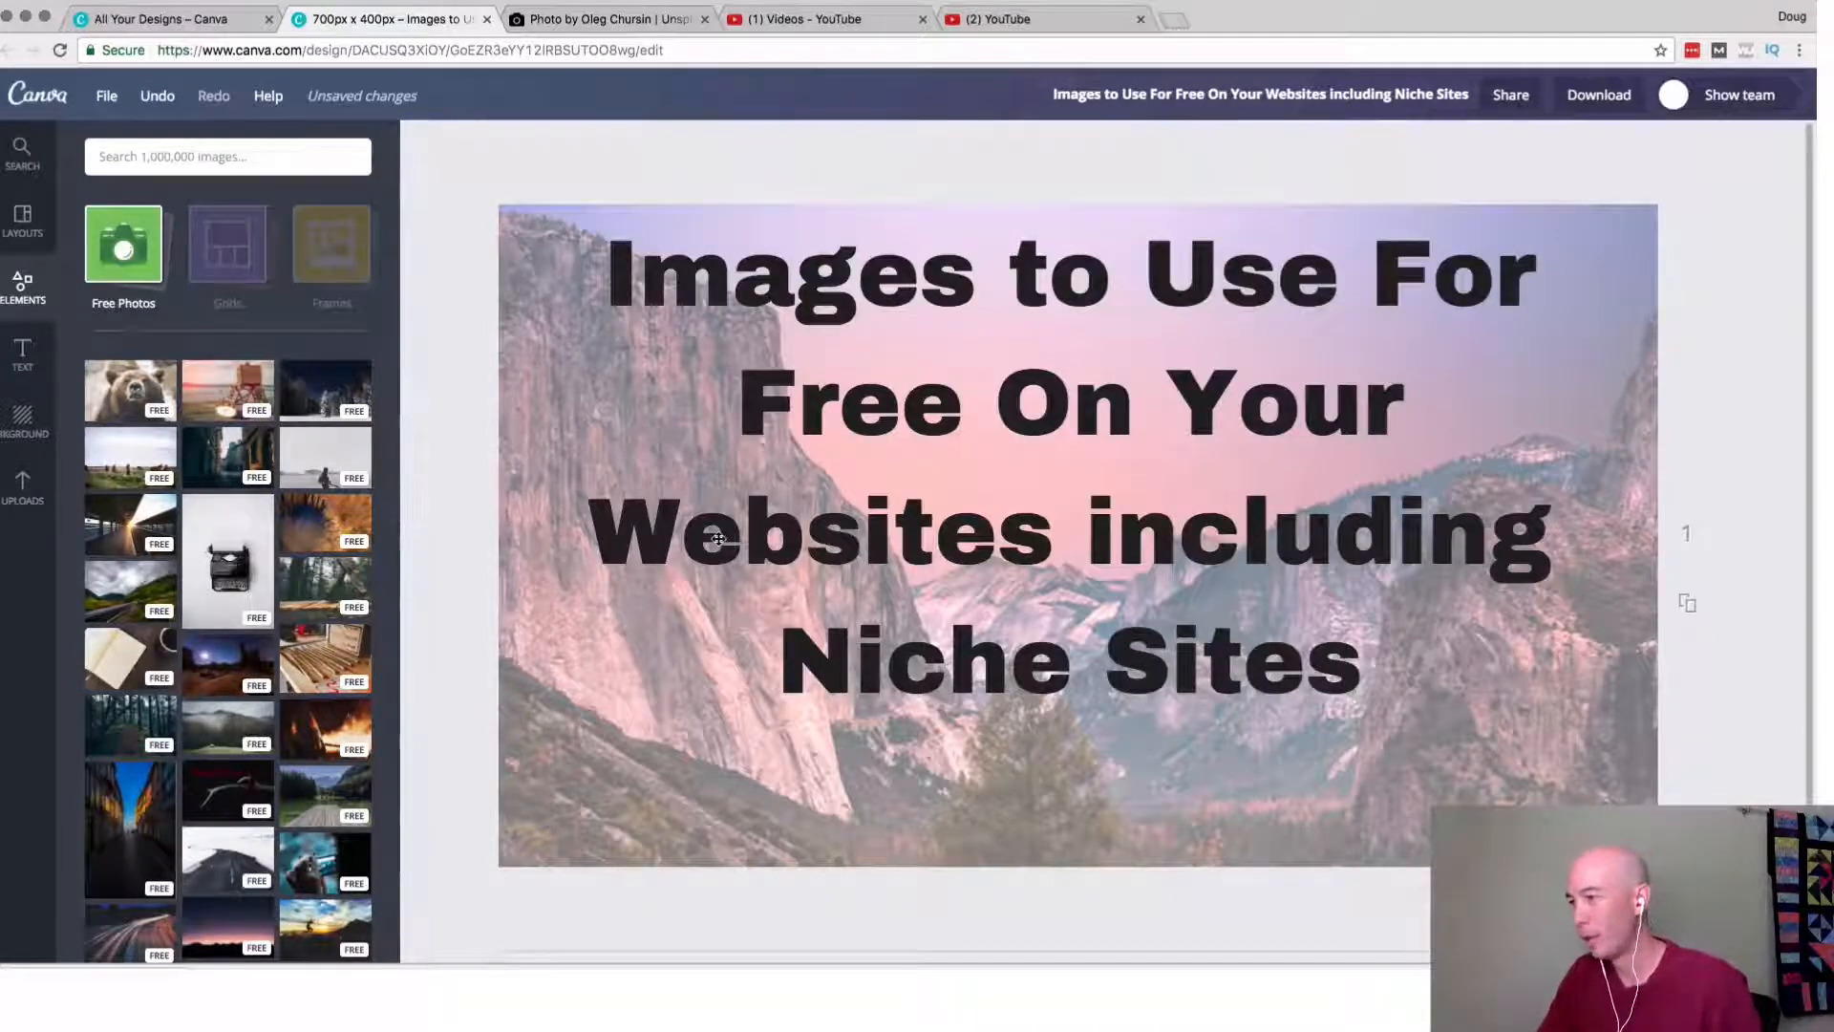
Narrow the title's text box to free the left quarter of the design, and reduce its font size so the title wraps onto four lines.
click(591, 327)
drag(496, 466, 785, 467)
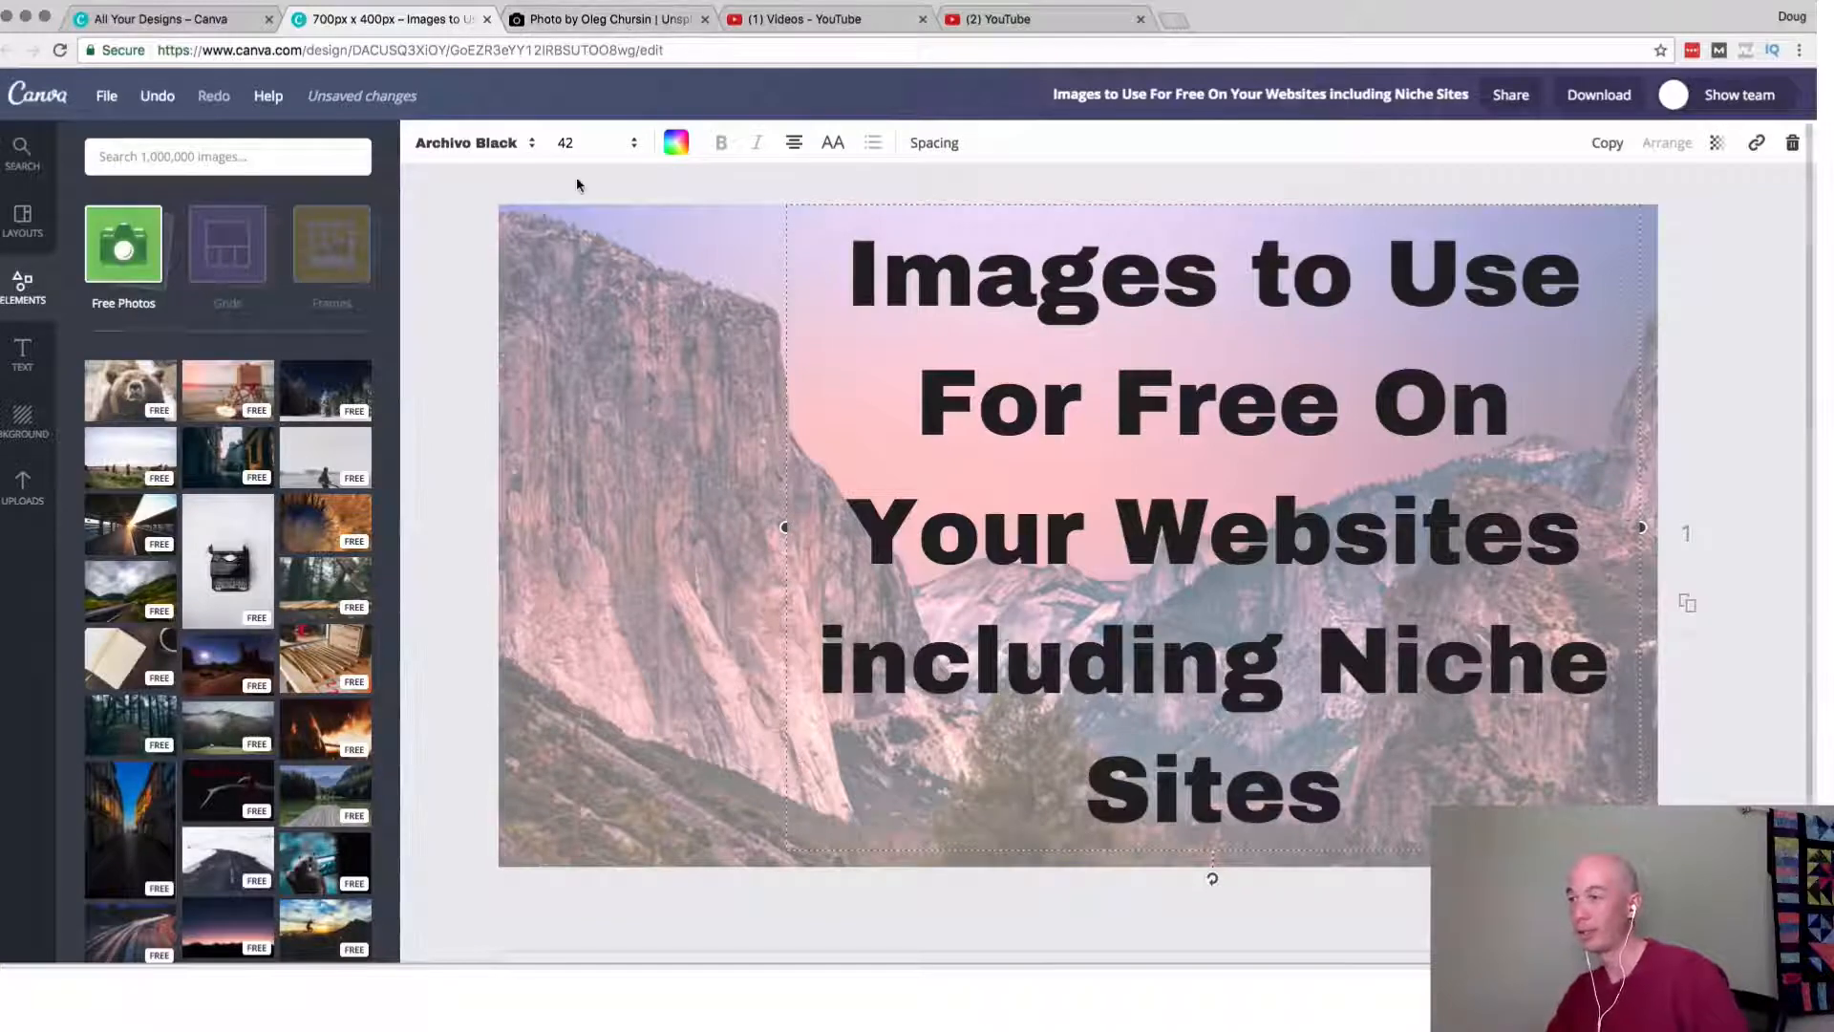
click(611, 151)
click(576, 432)
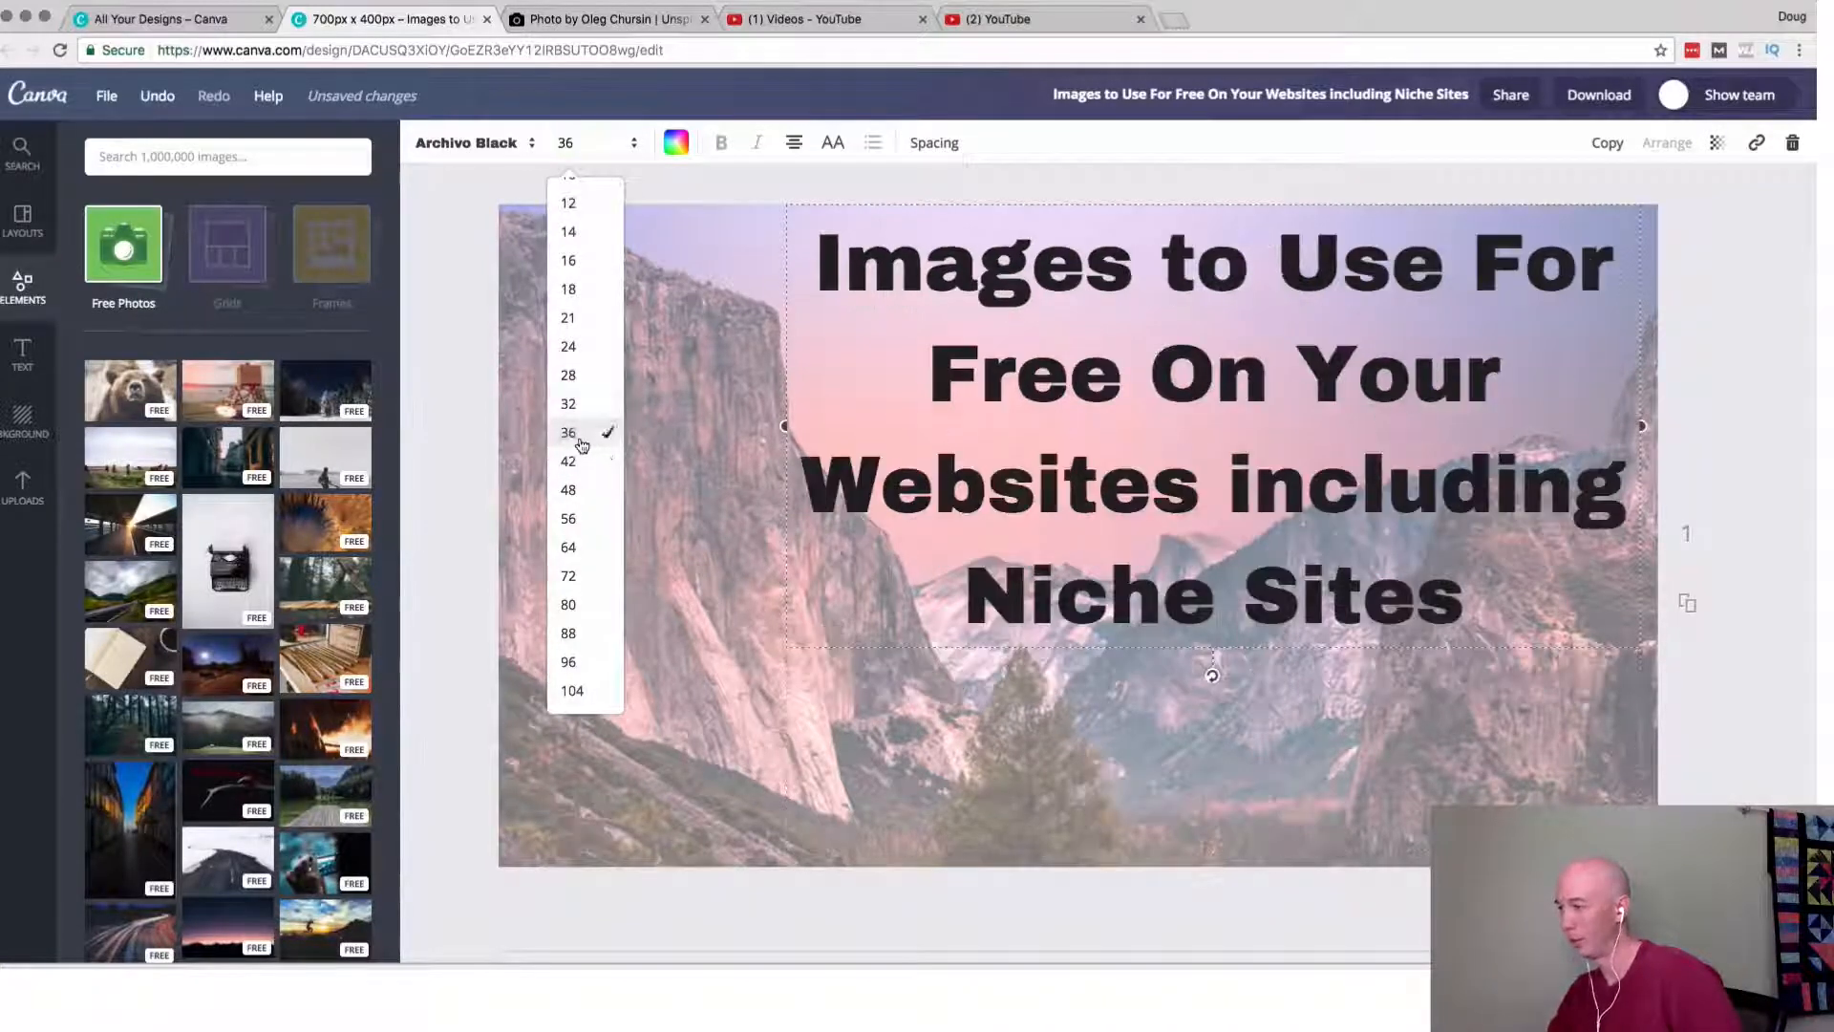
Add the free brown bear photo, shrink it to the space beside the title, and place it in the design's upper-left corner.
click(130, 390)
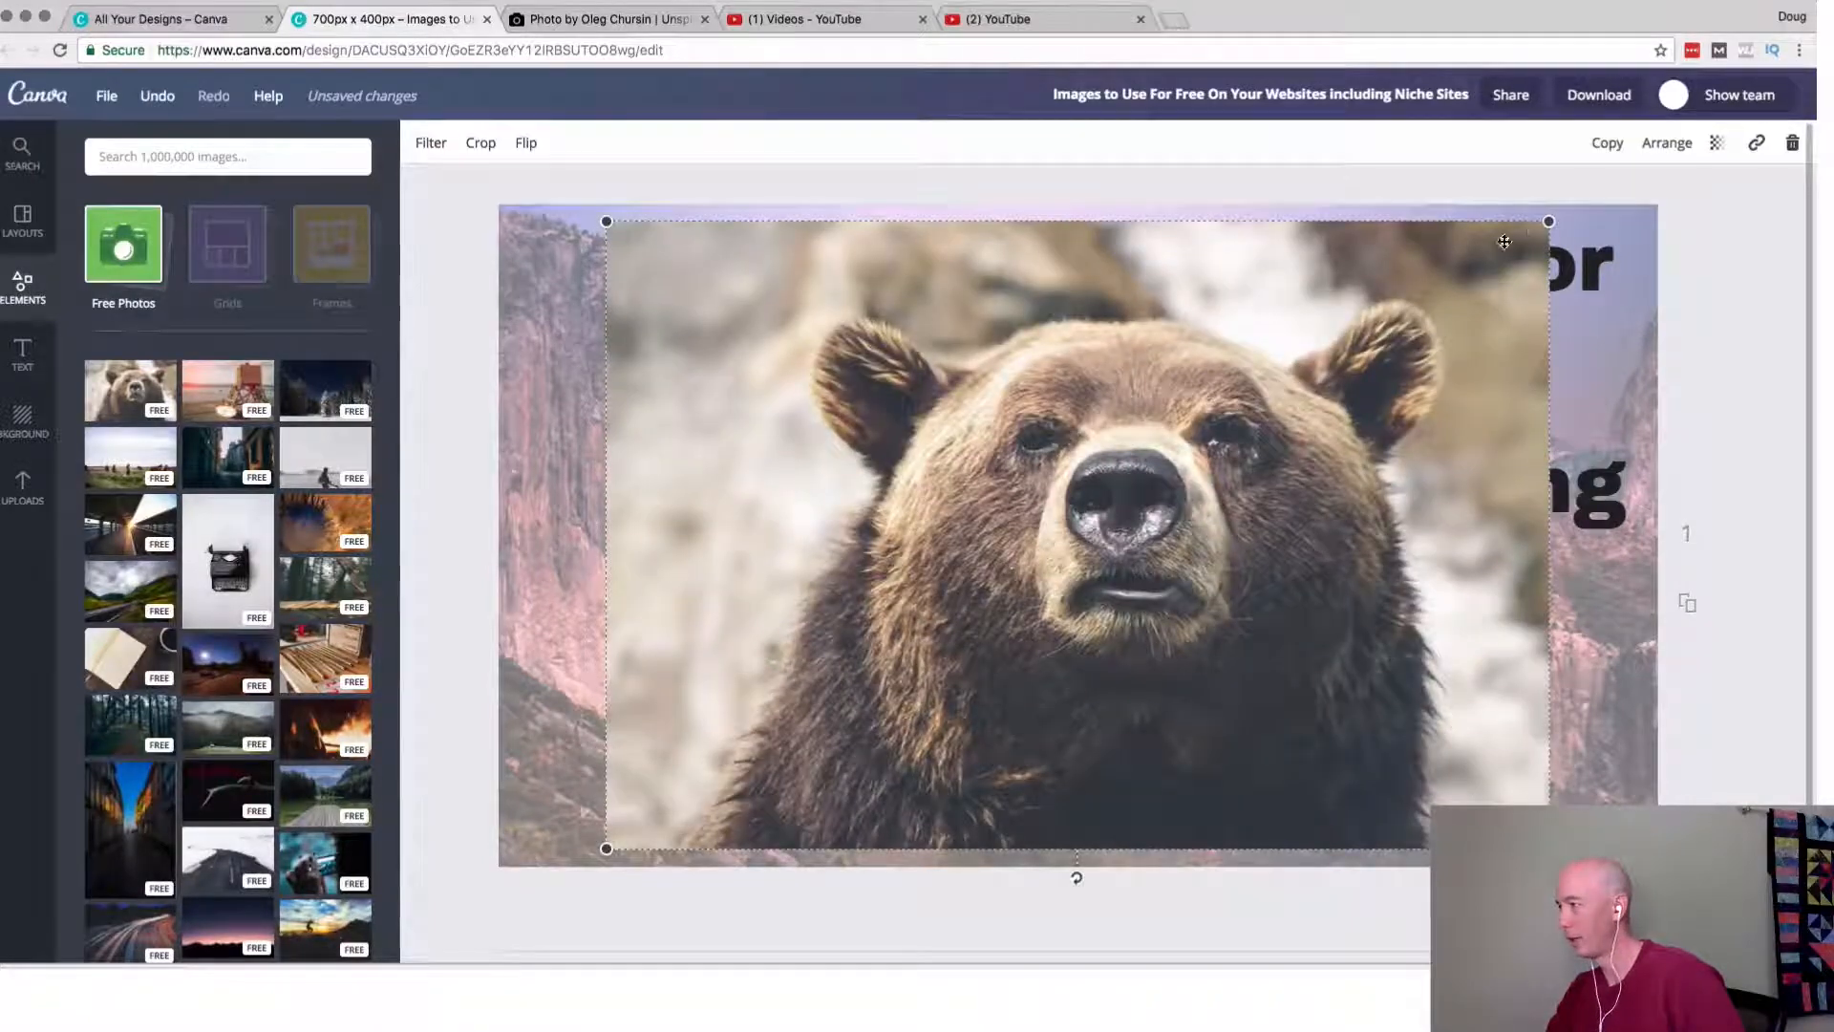
drag(1542, 226, 917, 640)
drag(818, 721, 710, 287)
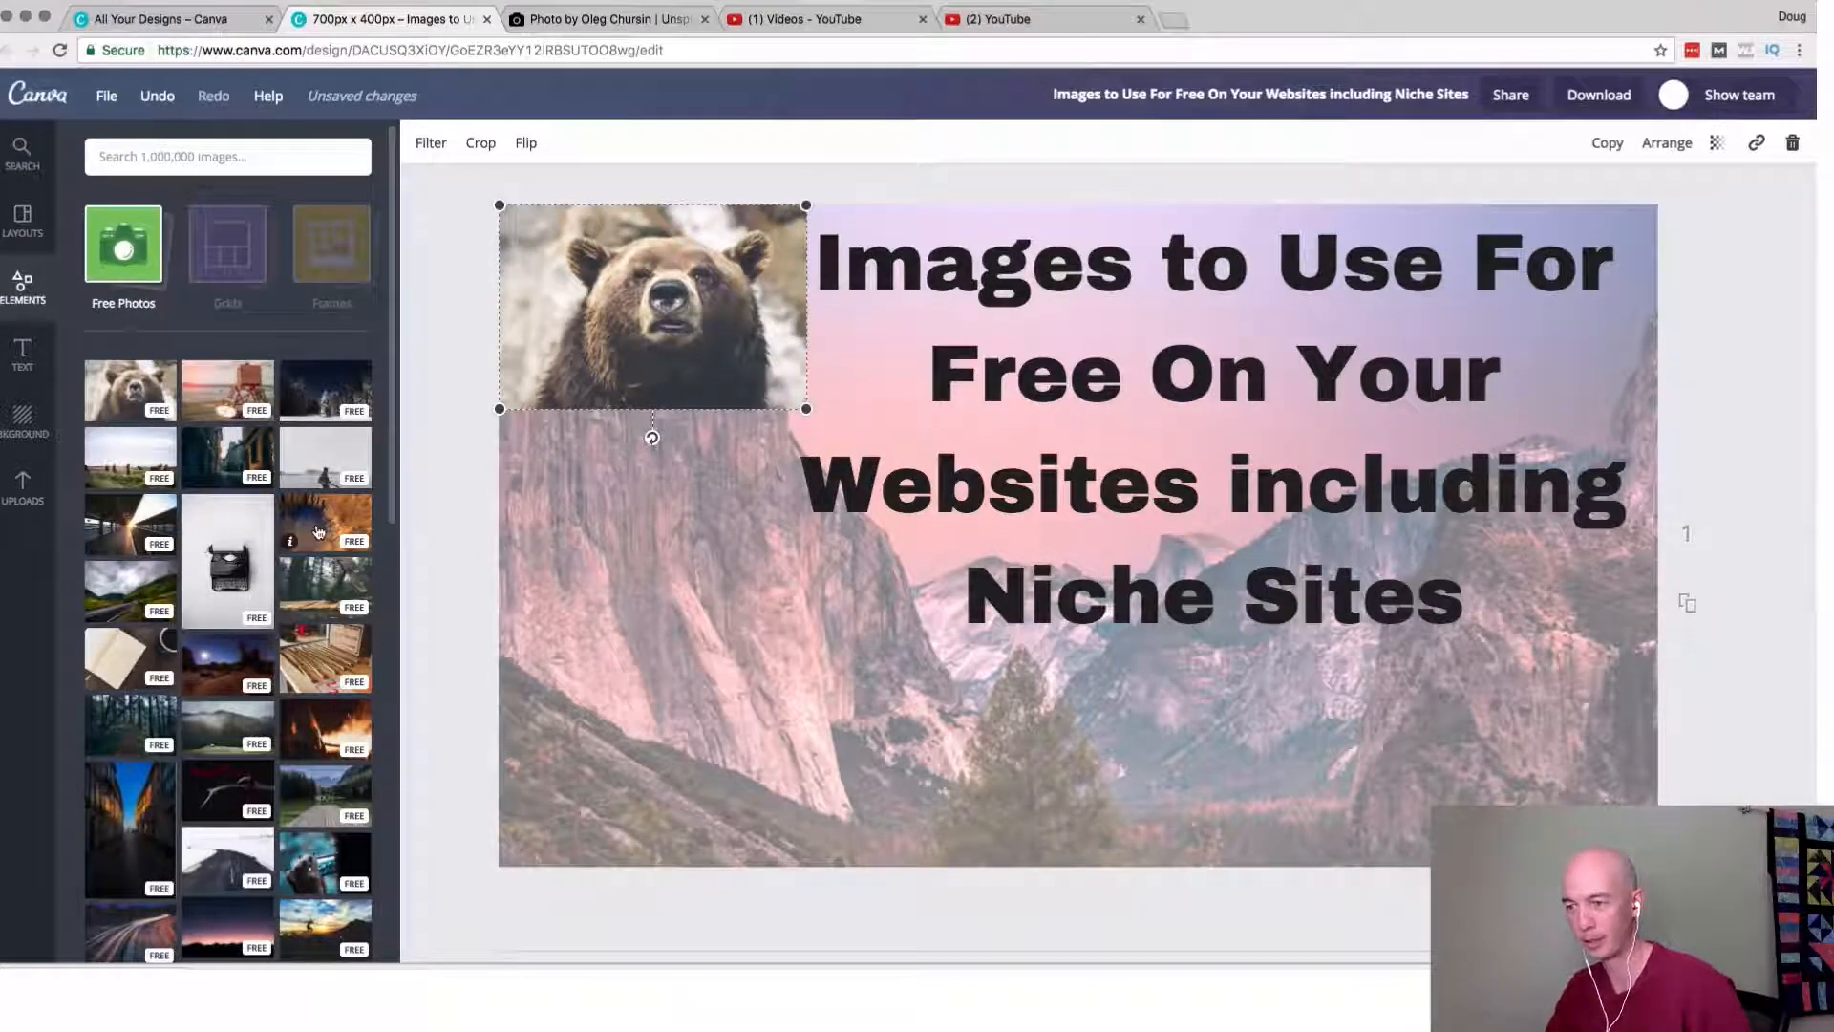
Add the free photo of the road through a green valley directly below the bear photo and scale it to the same width.
click(134, 607)
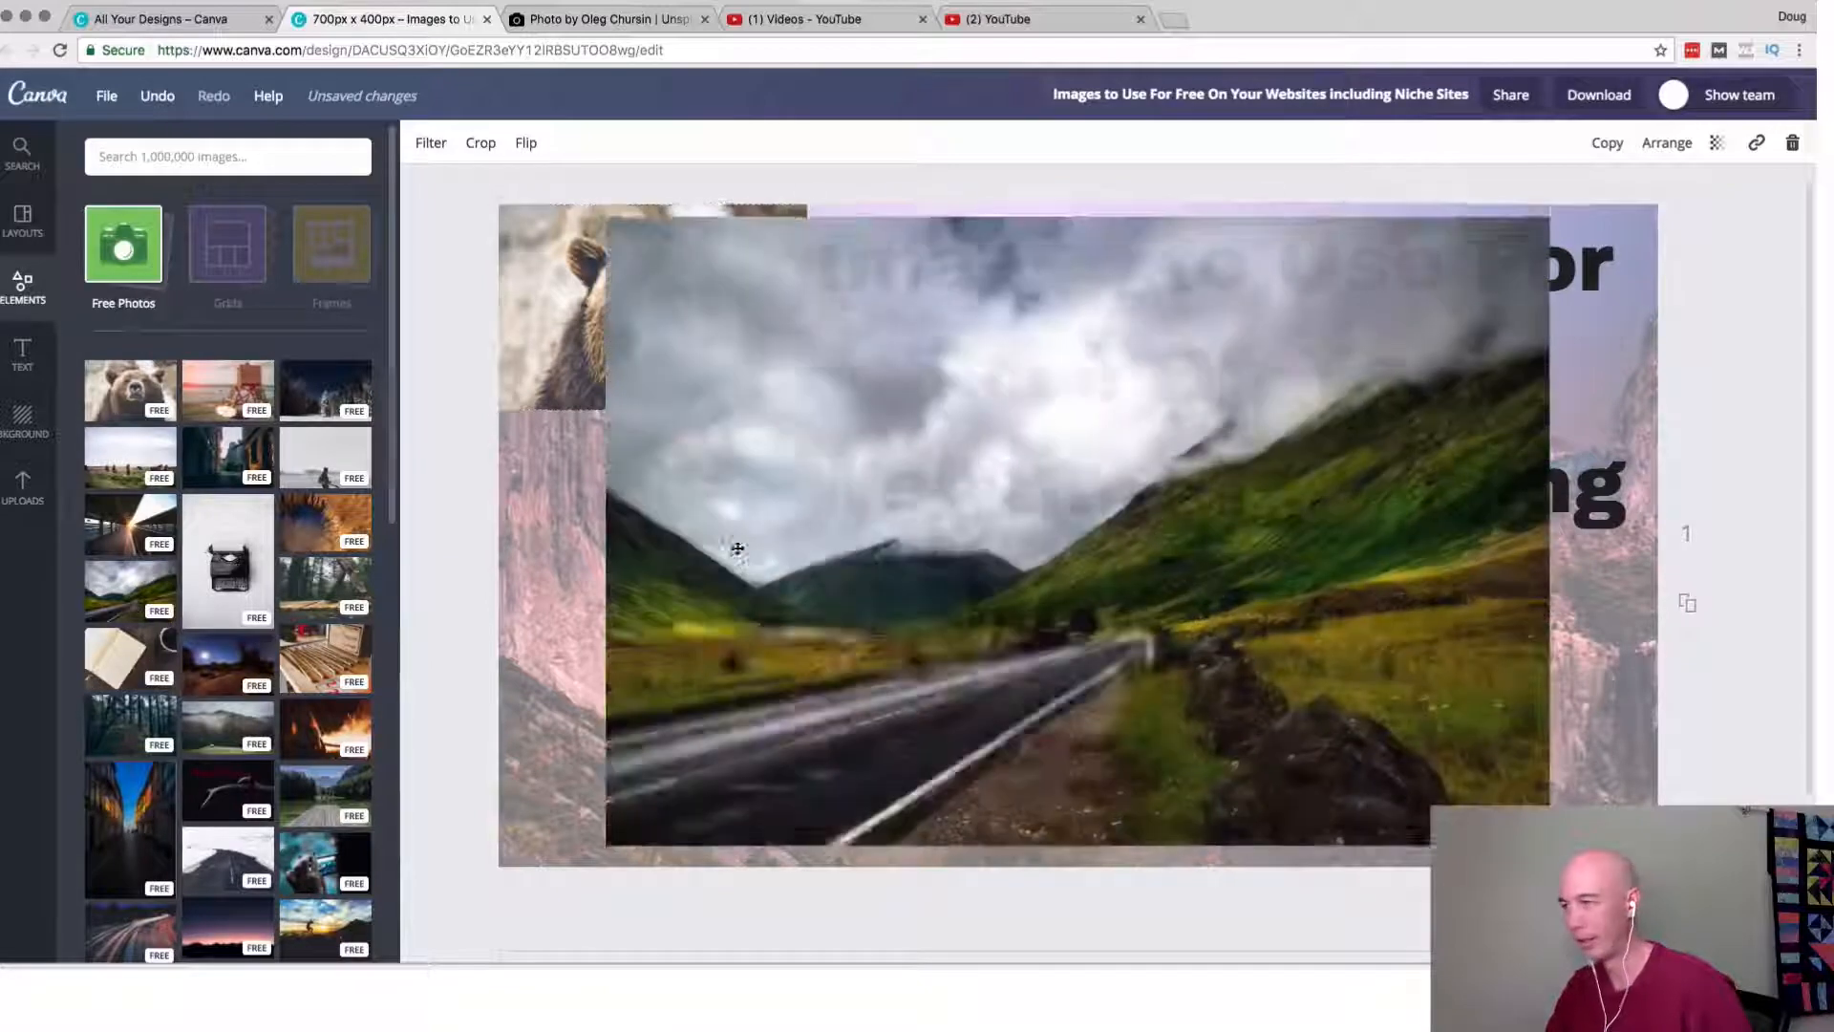
drag(1545, 224, 1051, 552)
drag(880, 710, 774, 566)
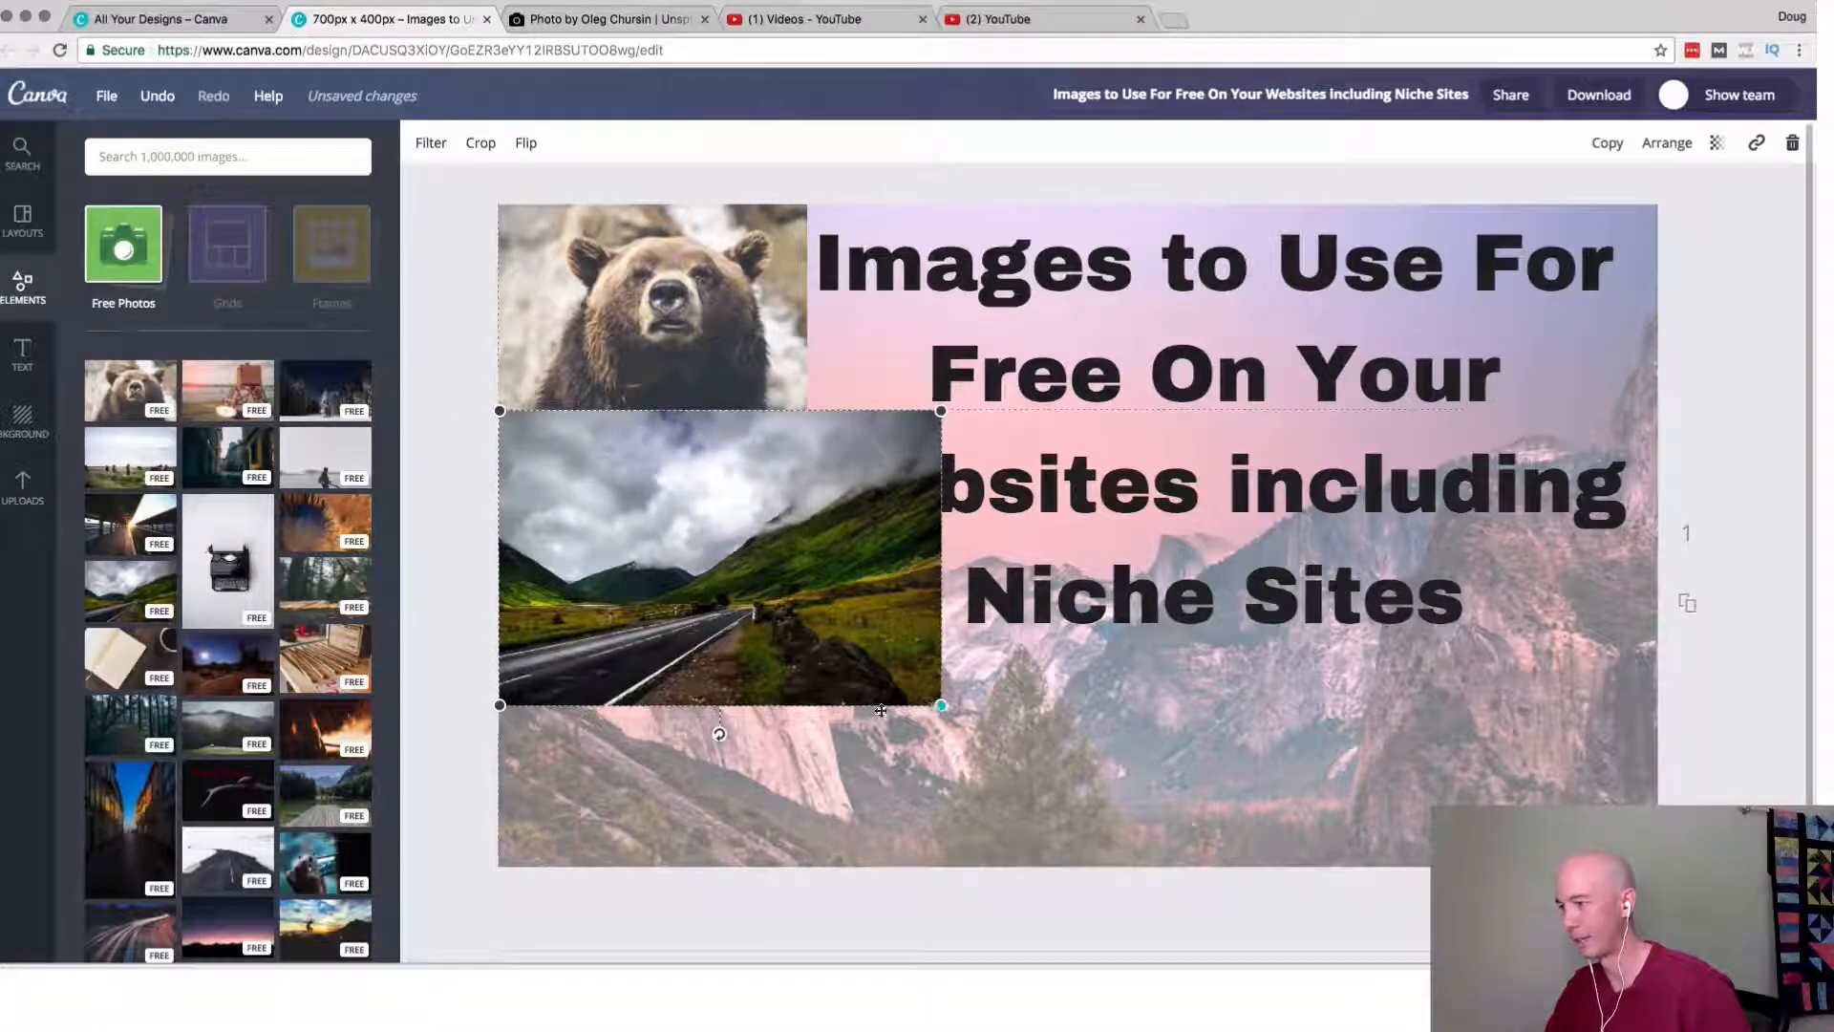
drag(935, 708, 807, 615)
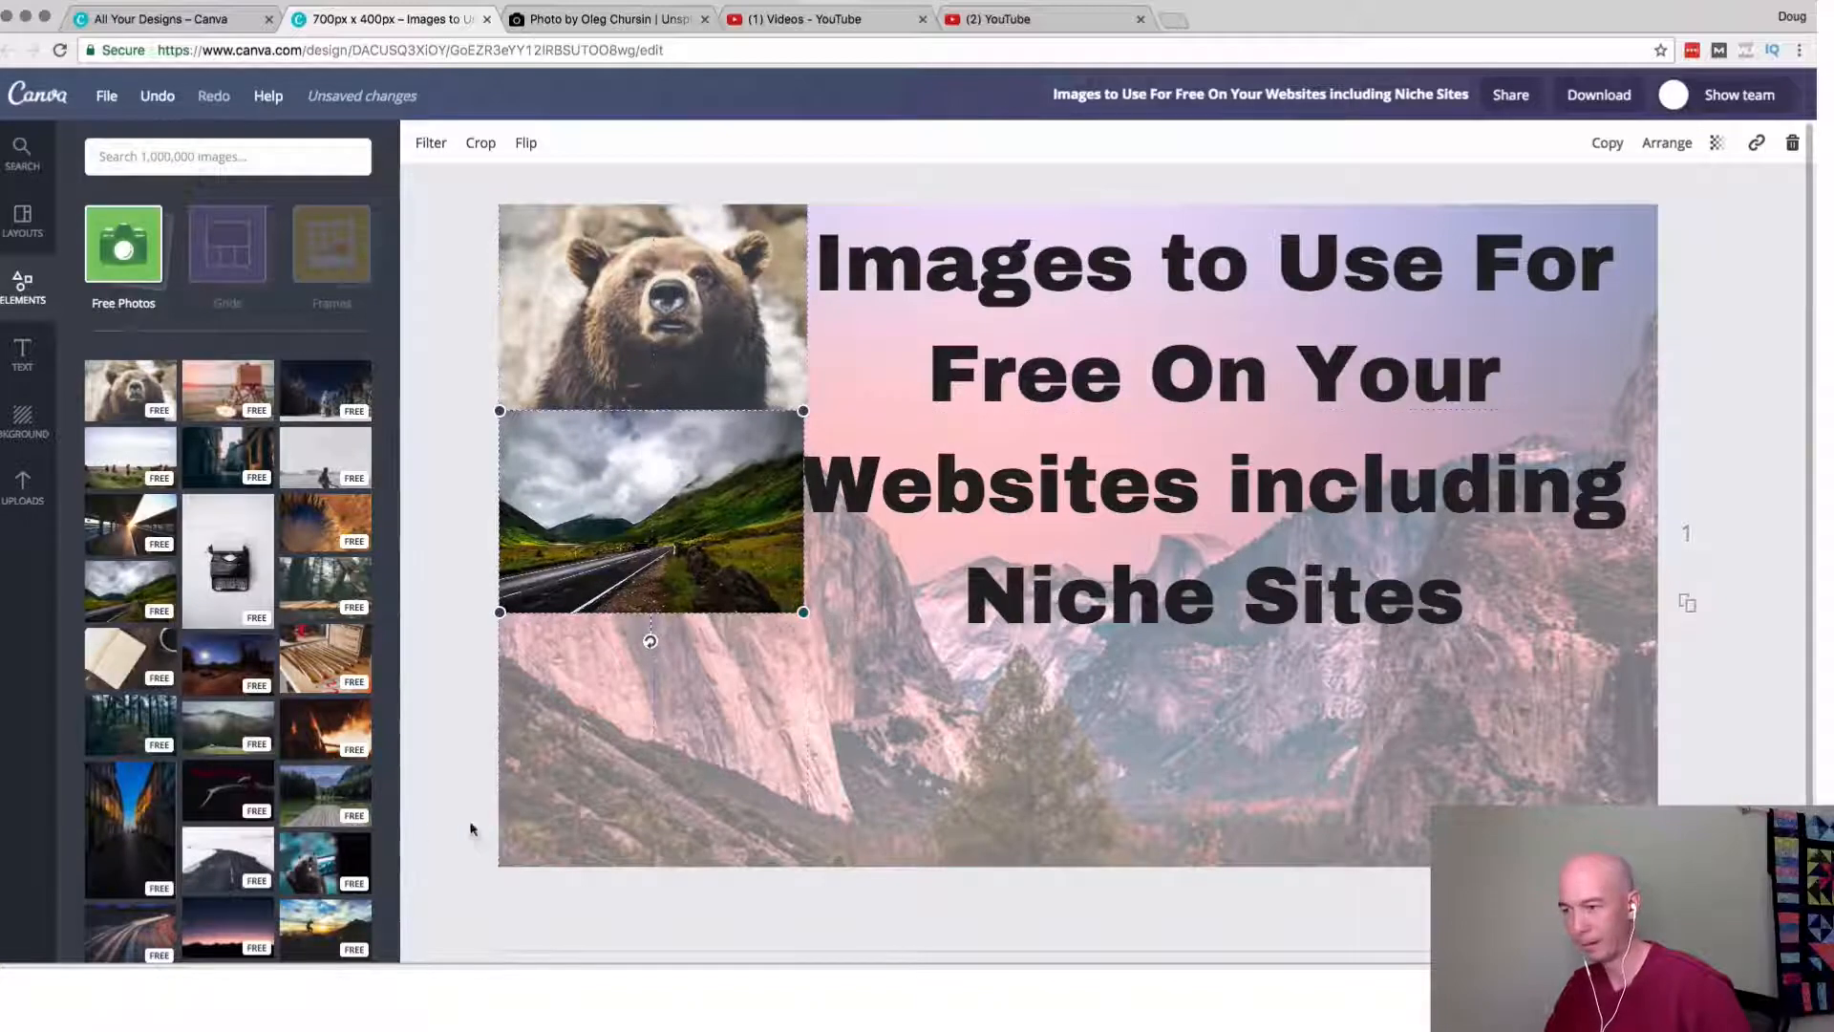
Add the free night highway photo with light trails and shrink it to less than half its width.
scroll(229, 702, down, 5)
scroll(230, 702, down, 1)
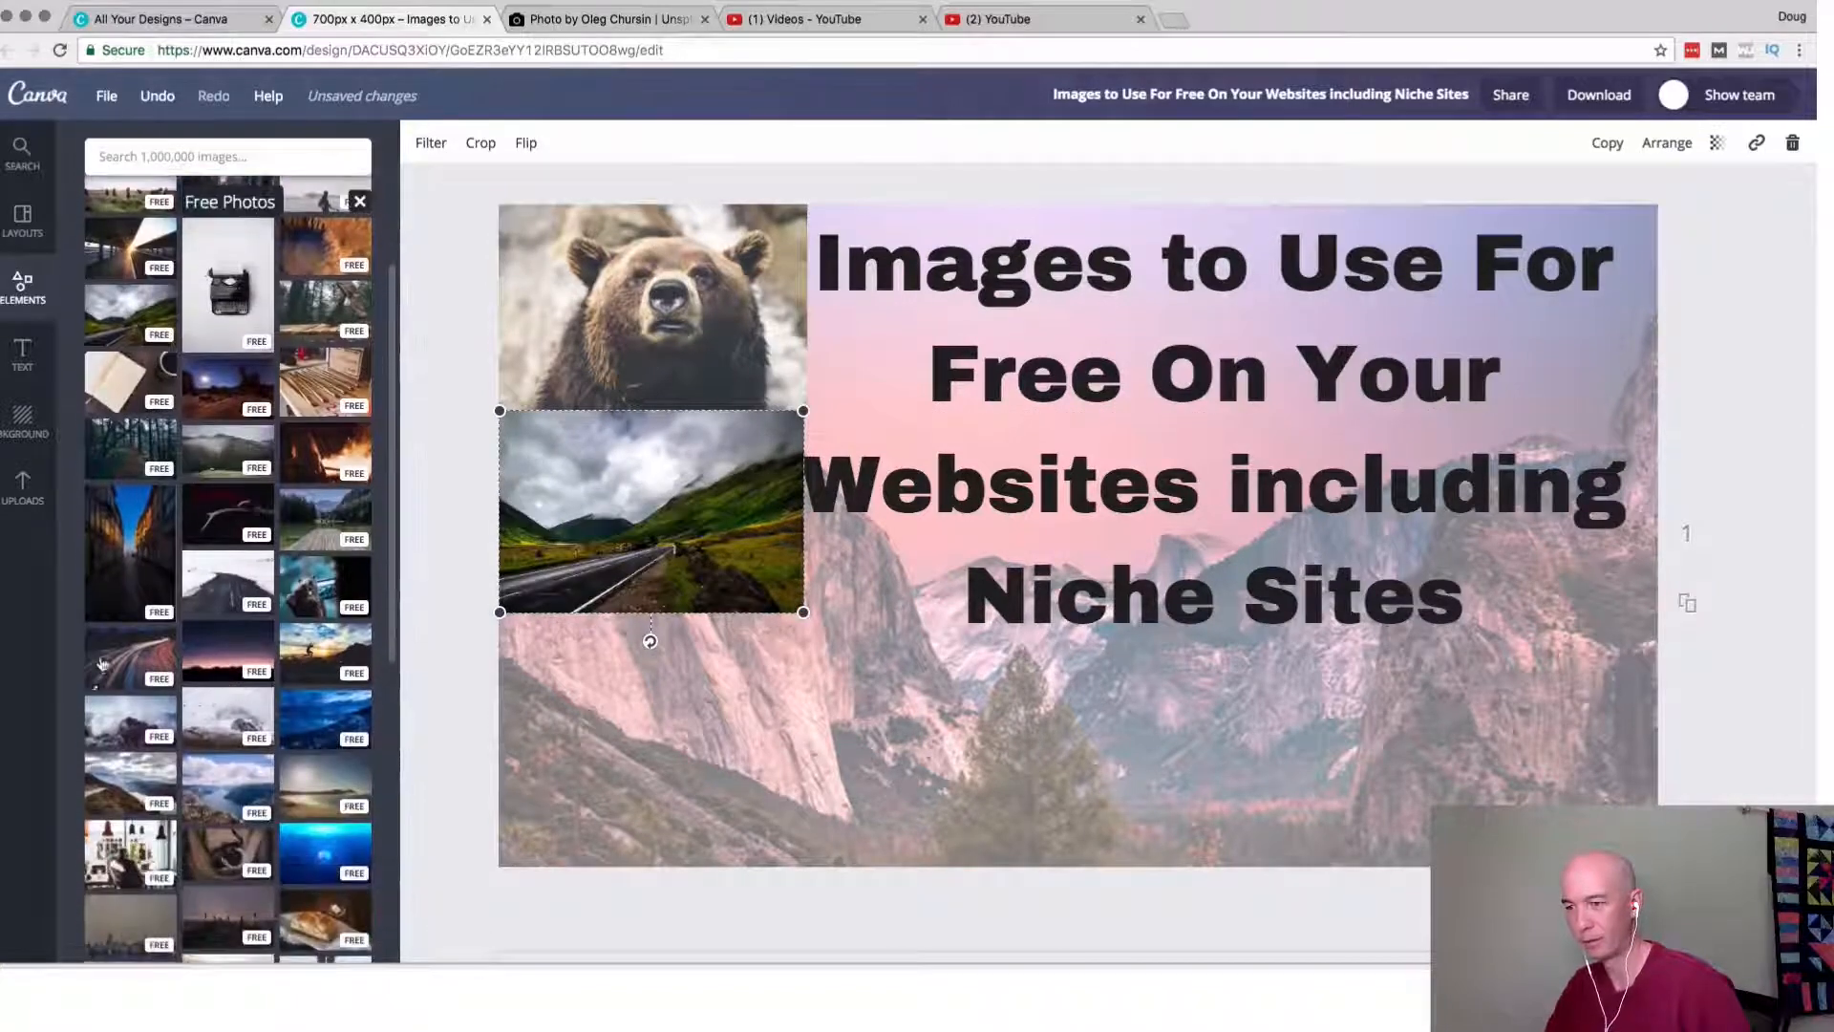
click(100, 673)
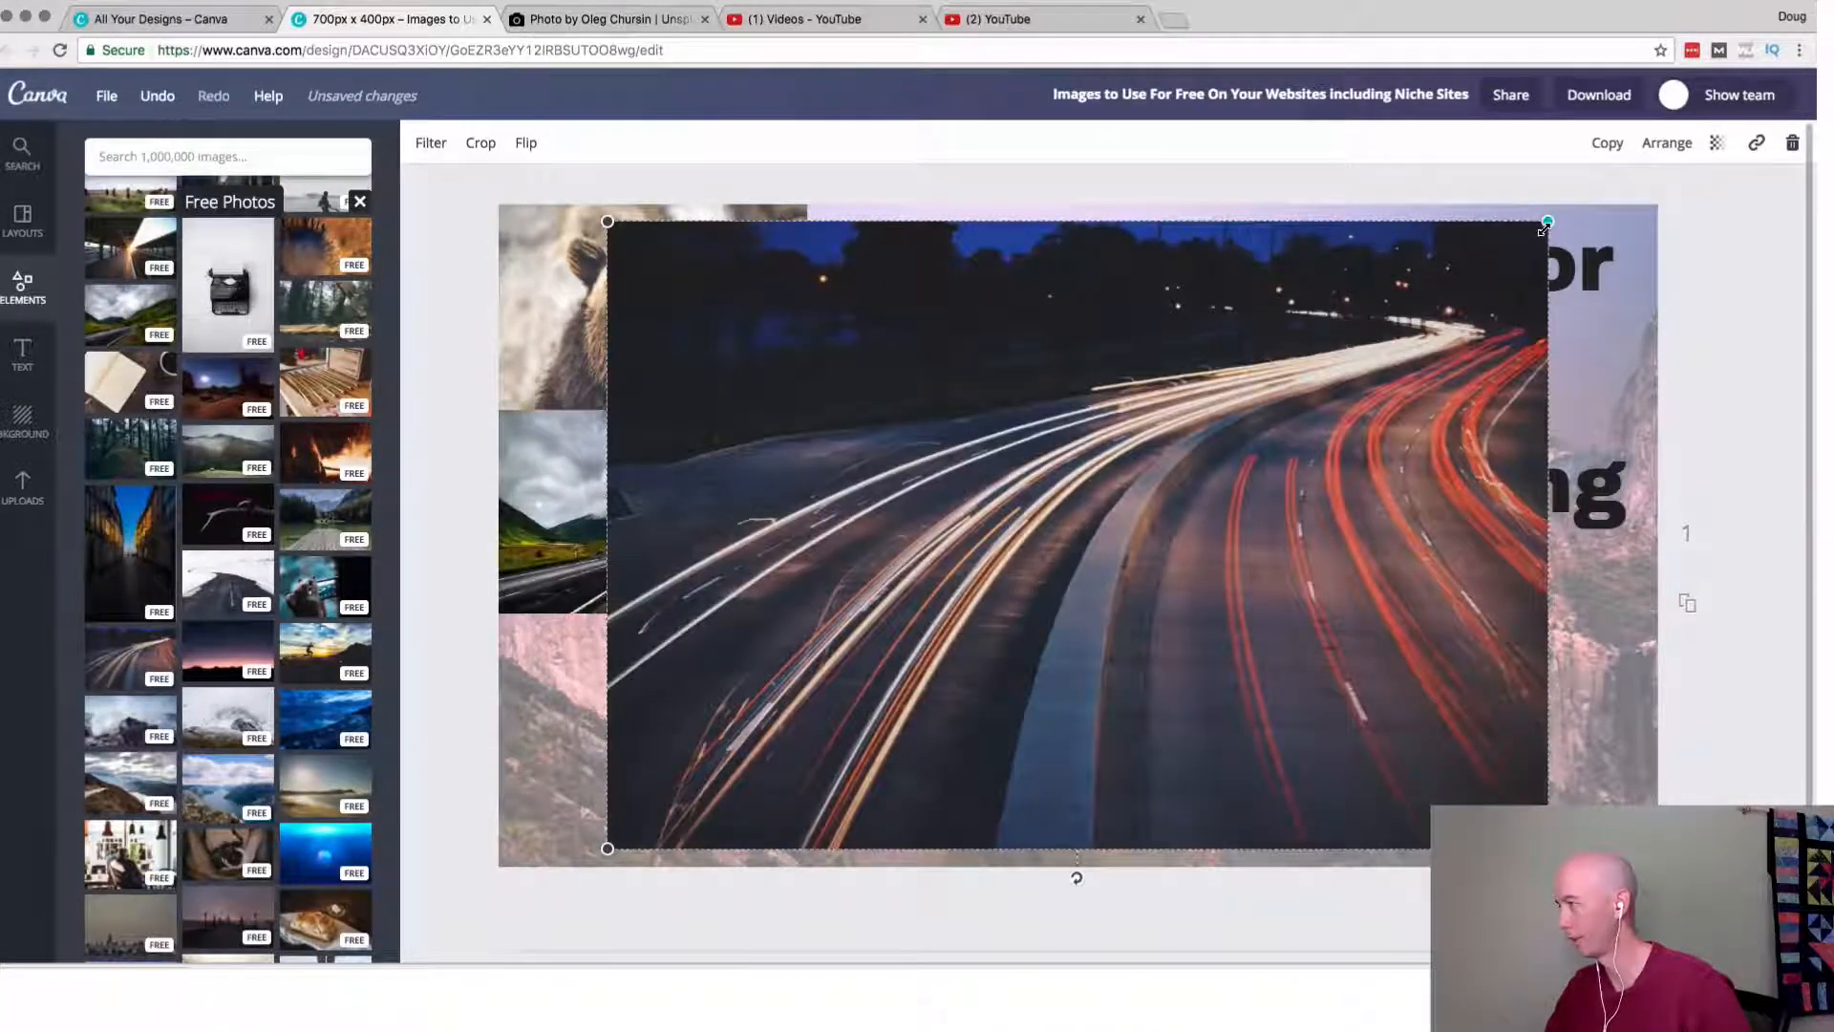
drag(1548, 222, 967, 522)
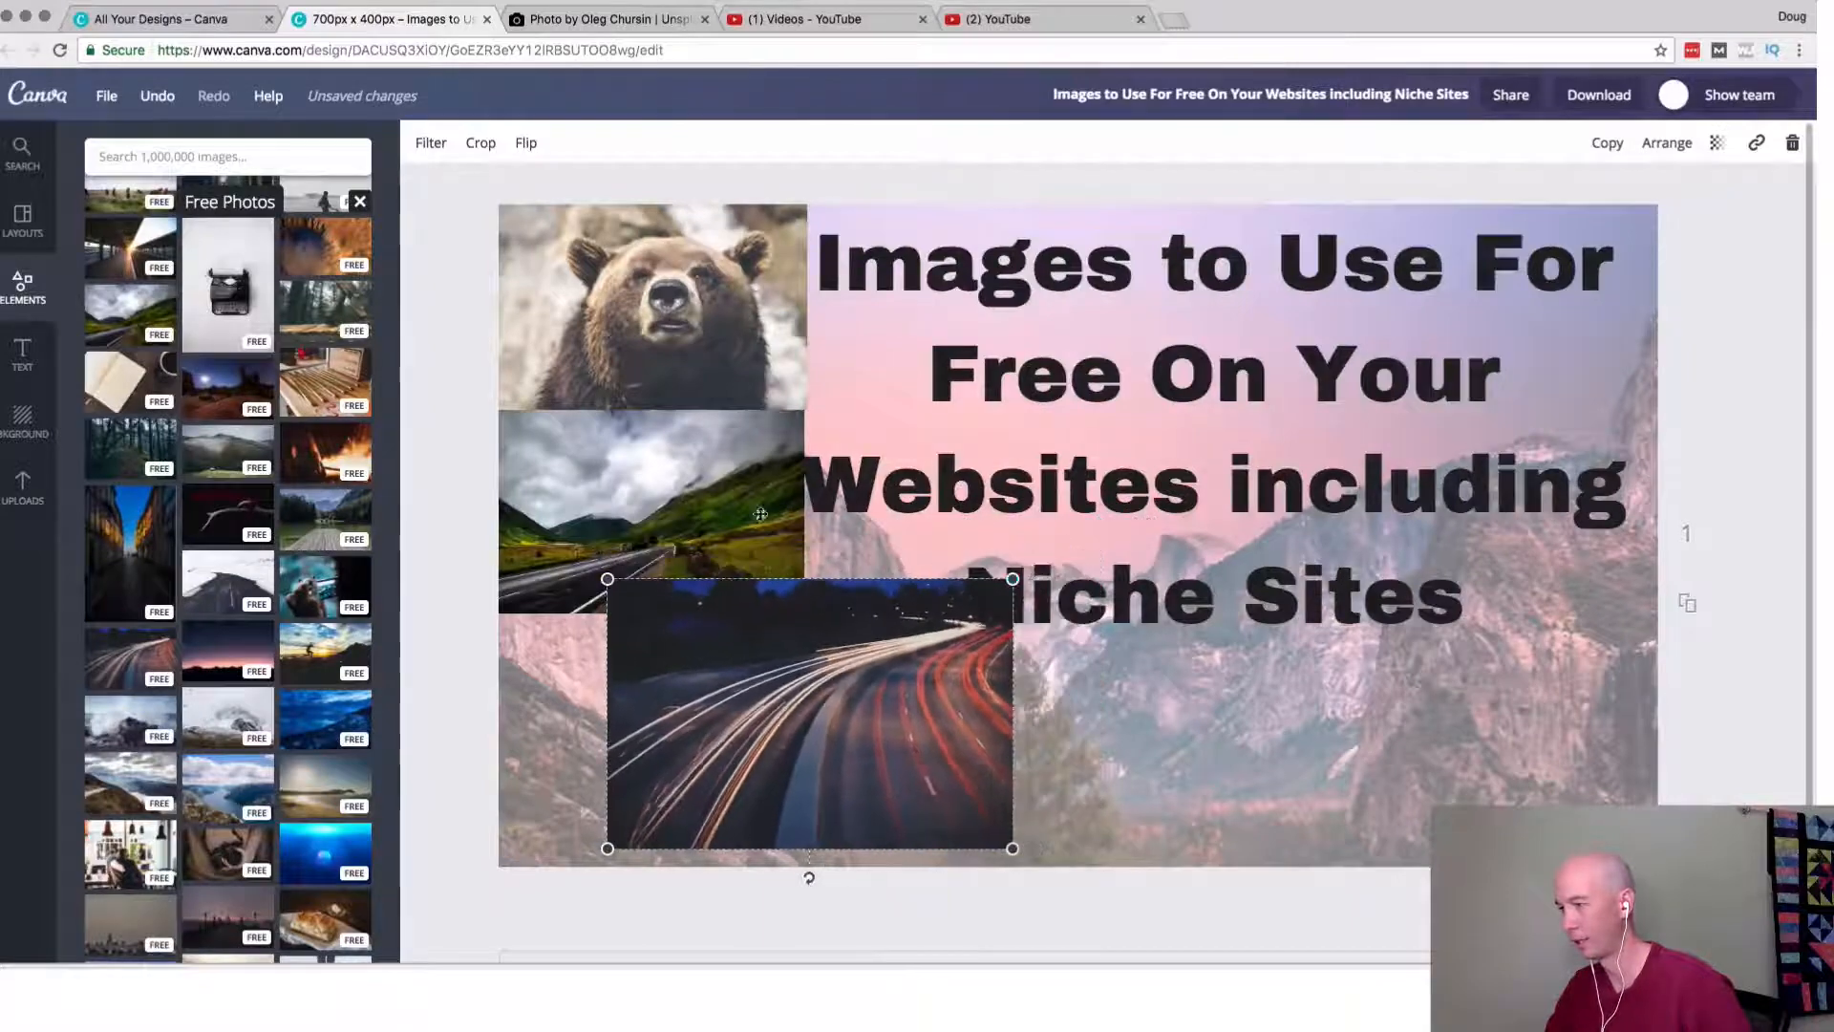
Scale the valley road and bear photos down slightly to clear the title, keeping them stacked edge to edge.
click(673, 525)
drag(804, 431, 731, 469)
click(788, 363)
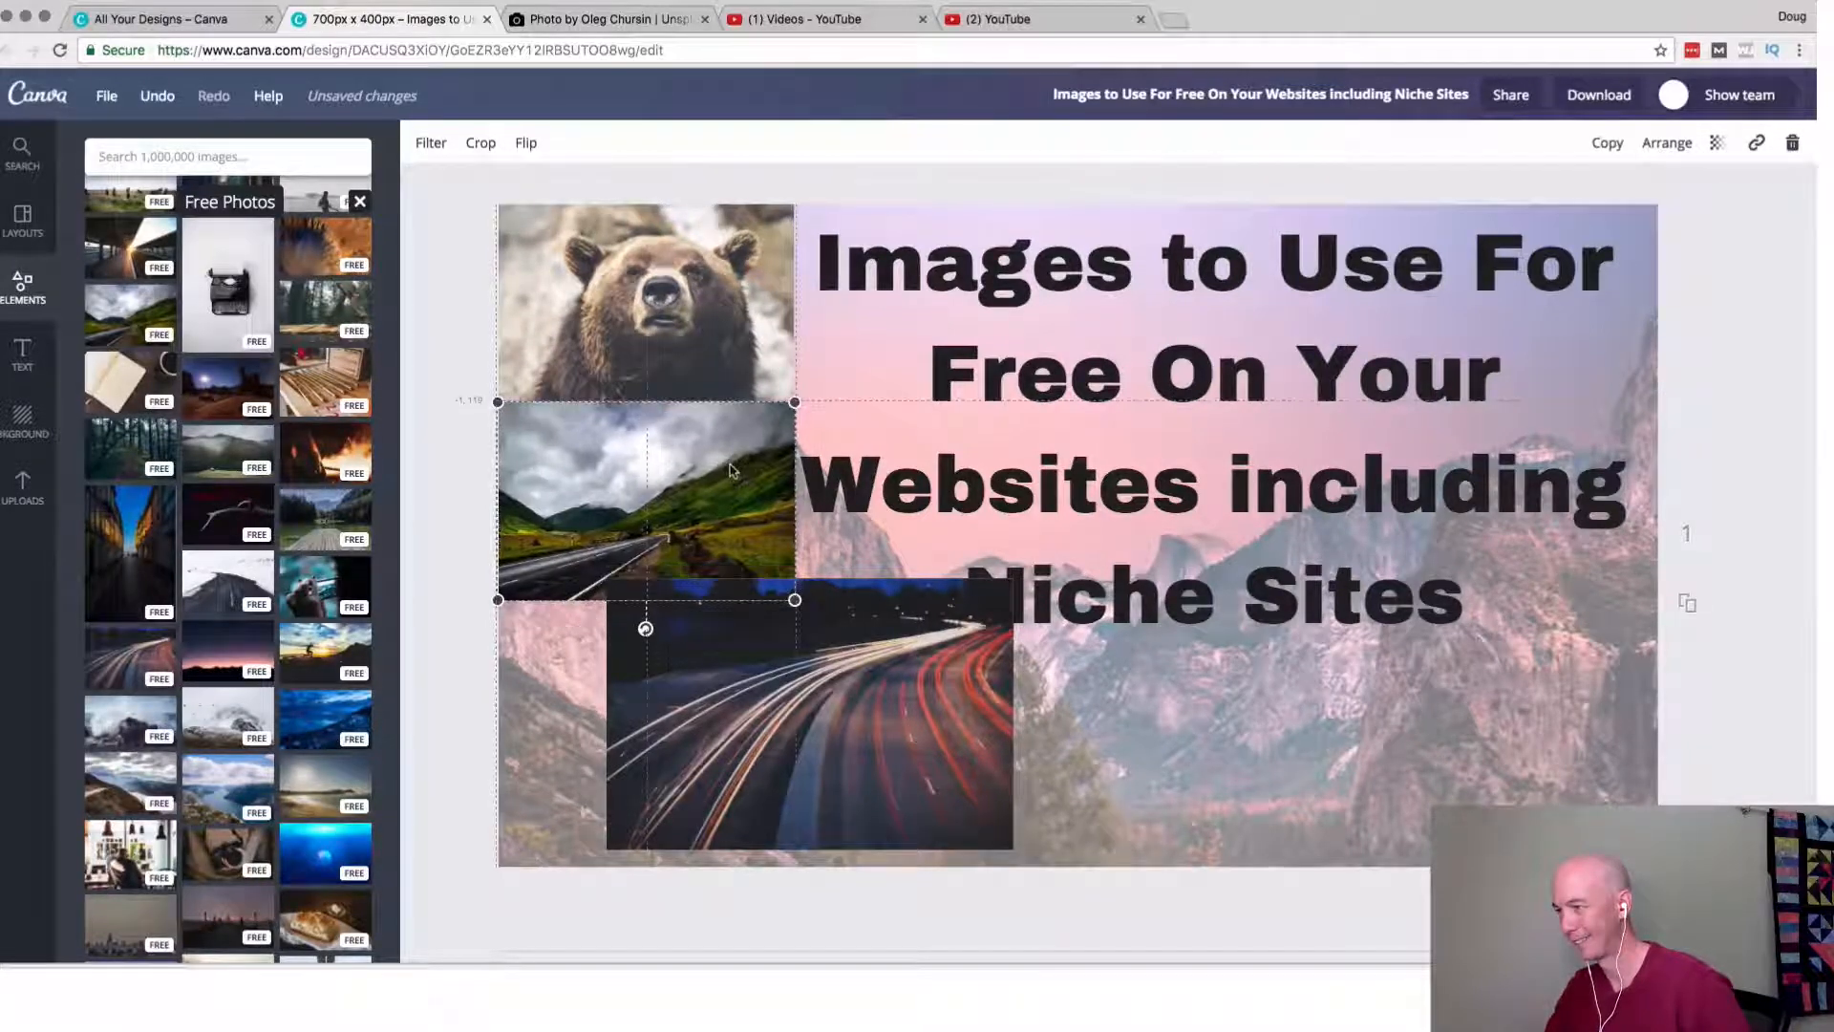
Scale the light trails photo to the width of the other two photos and align it directly below the valley road photo.
click(989, 601)
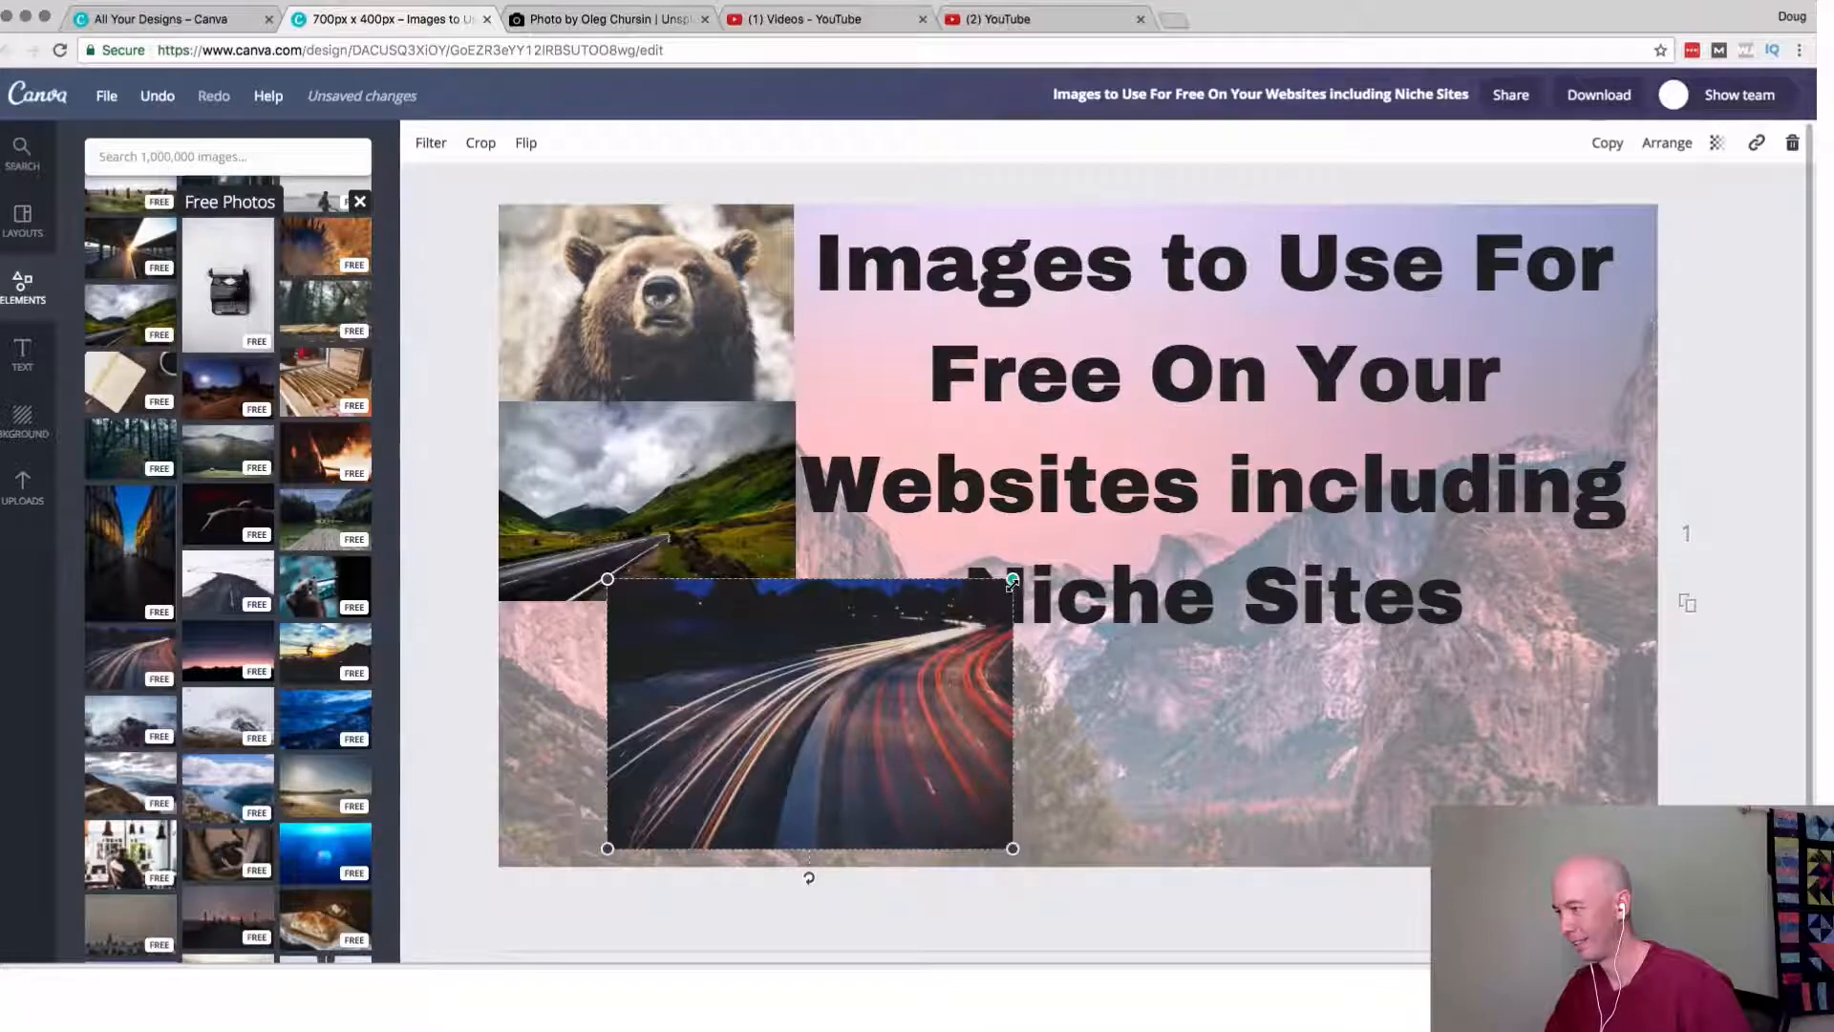
drag(1013, 580, 937, 630)
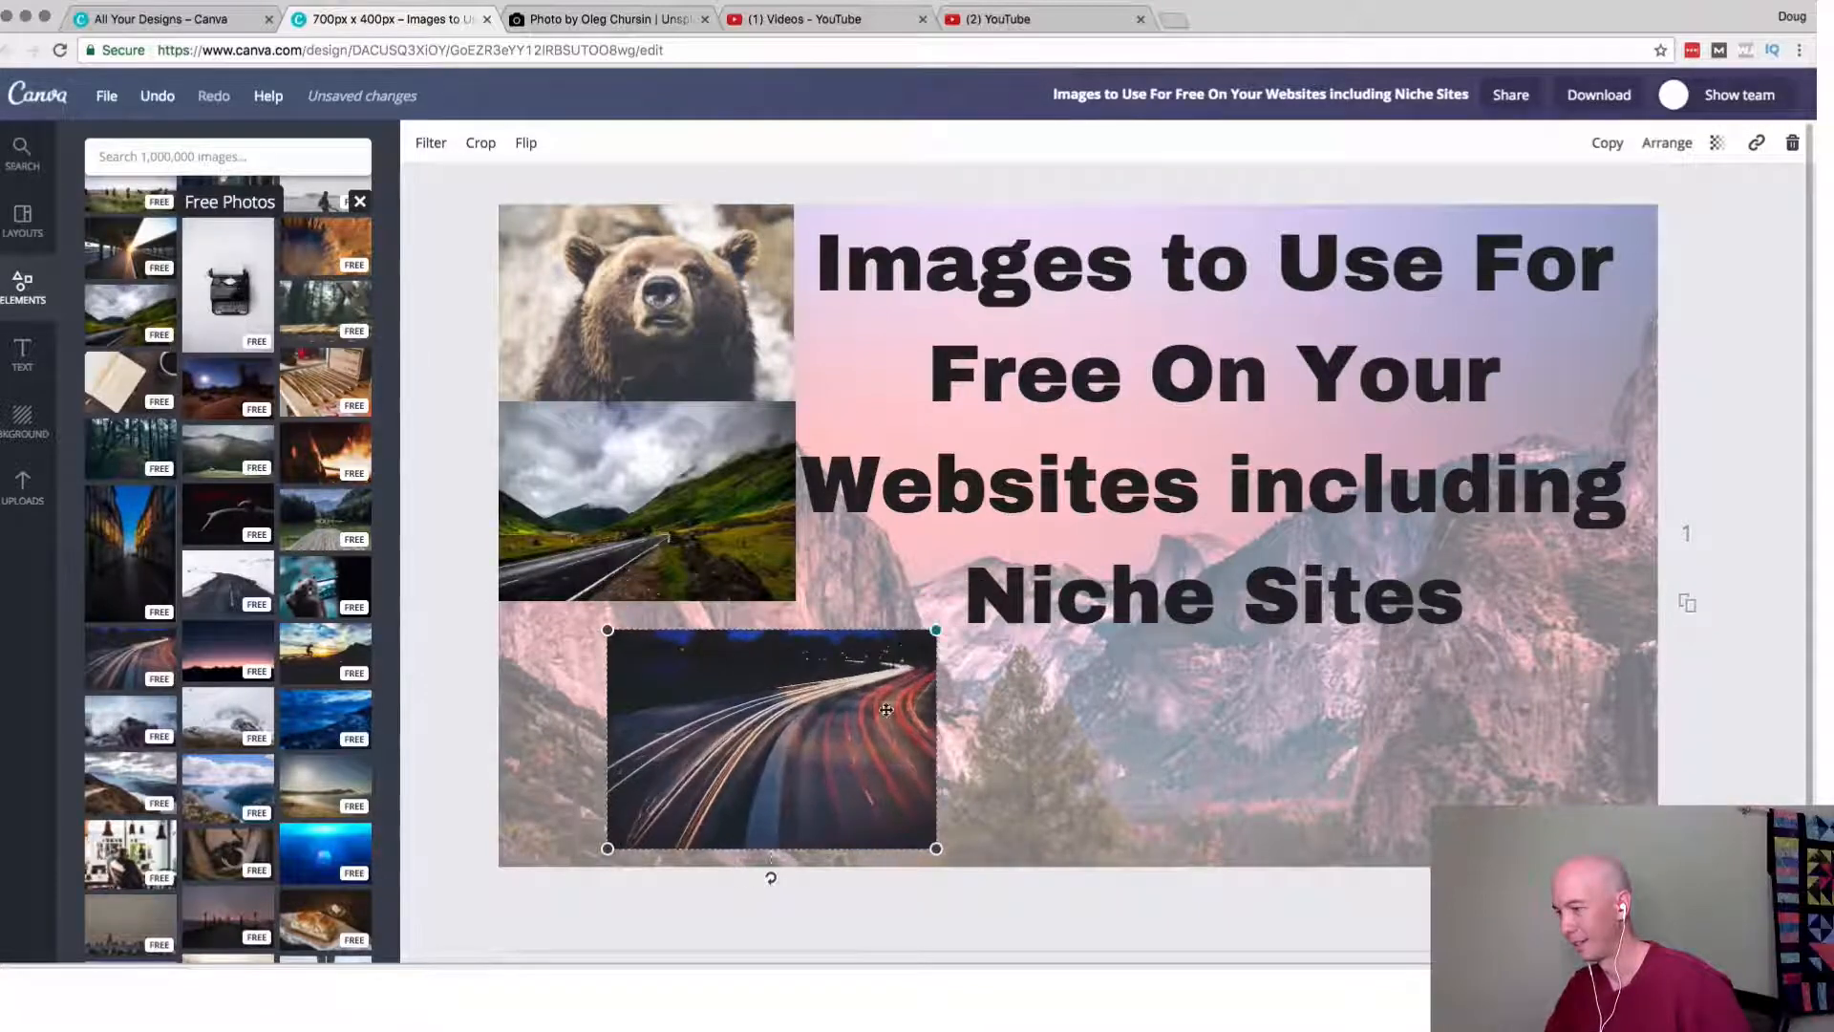
drag(886, 709, 779, 681)
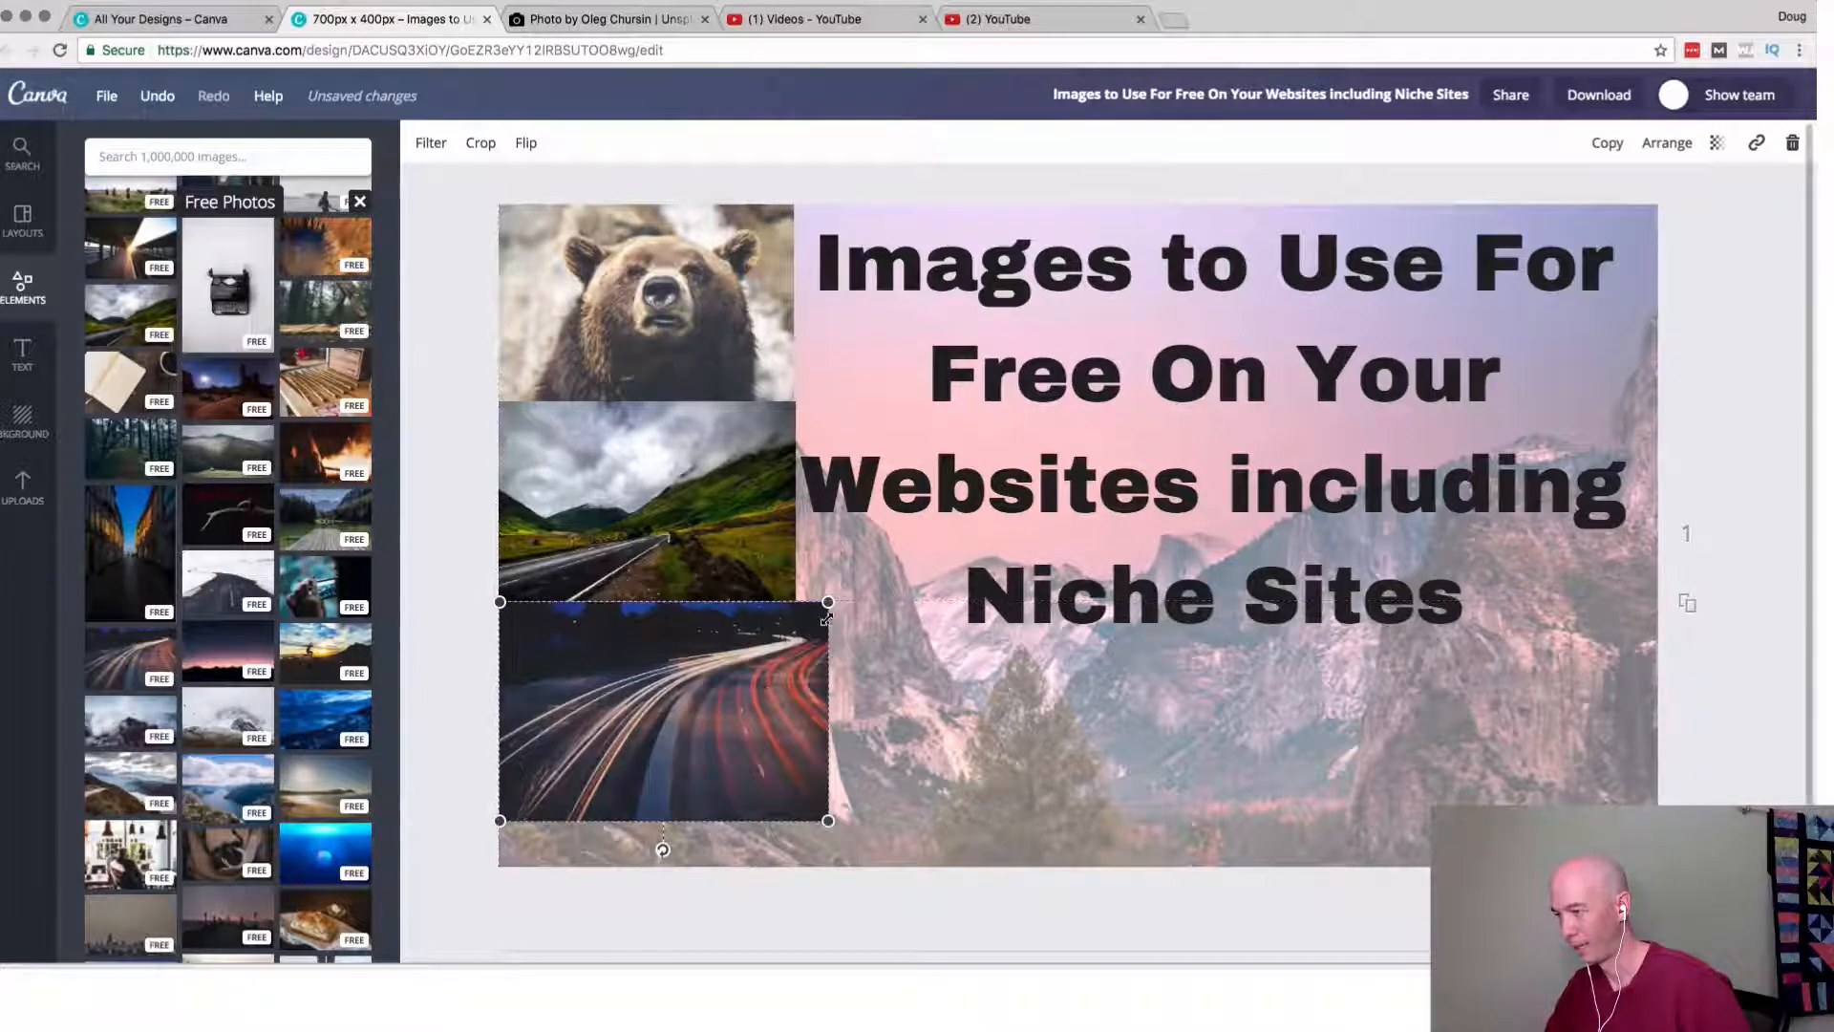
drag(826, 618, 743, 668)
click(466, 720)
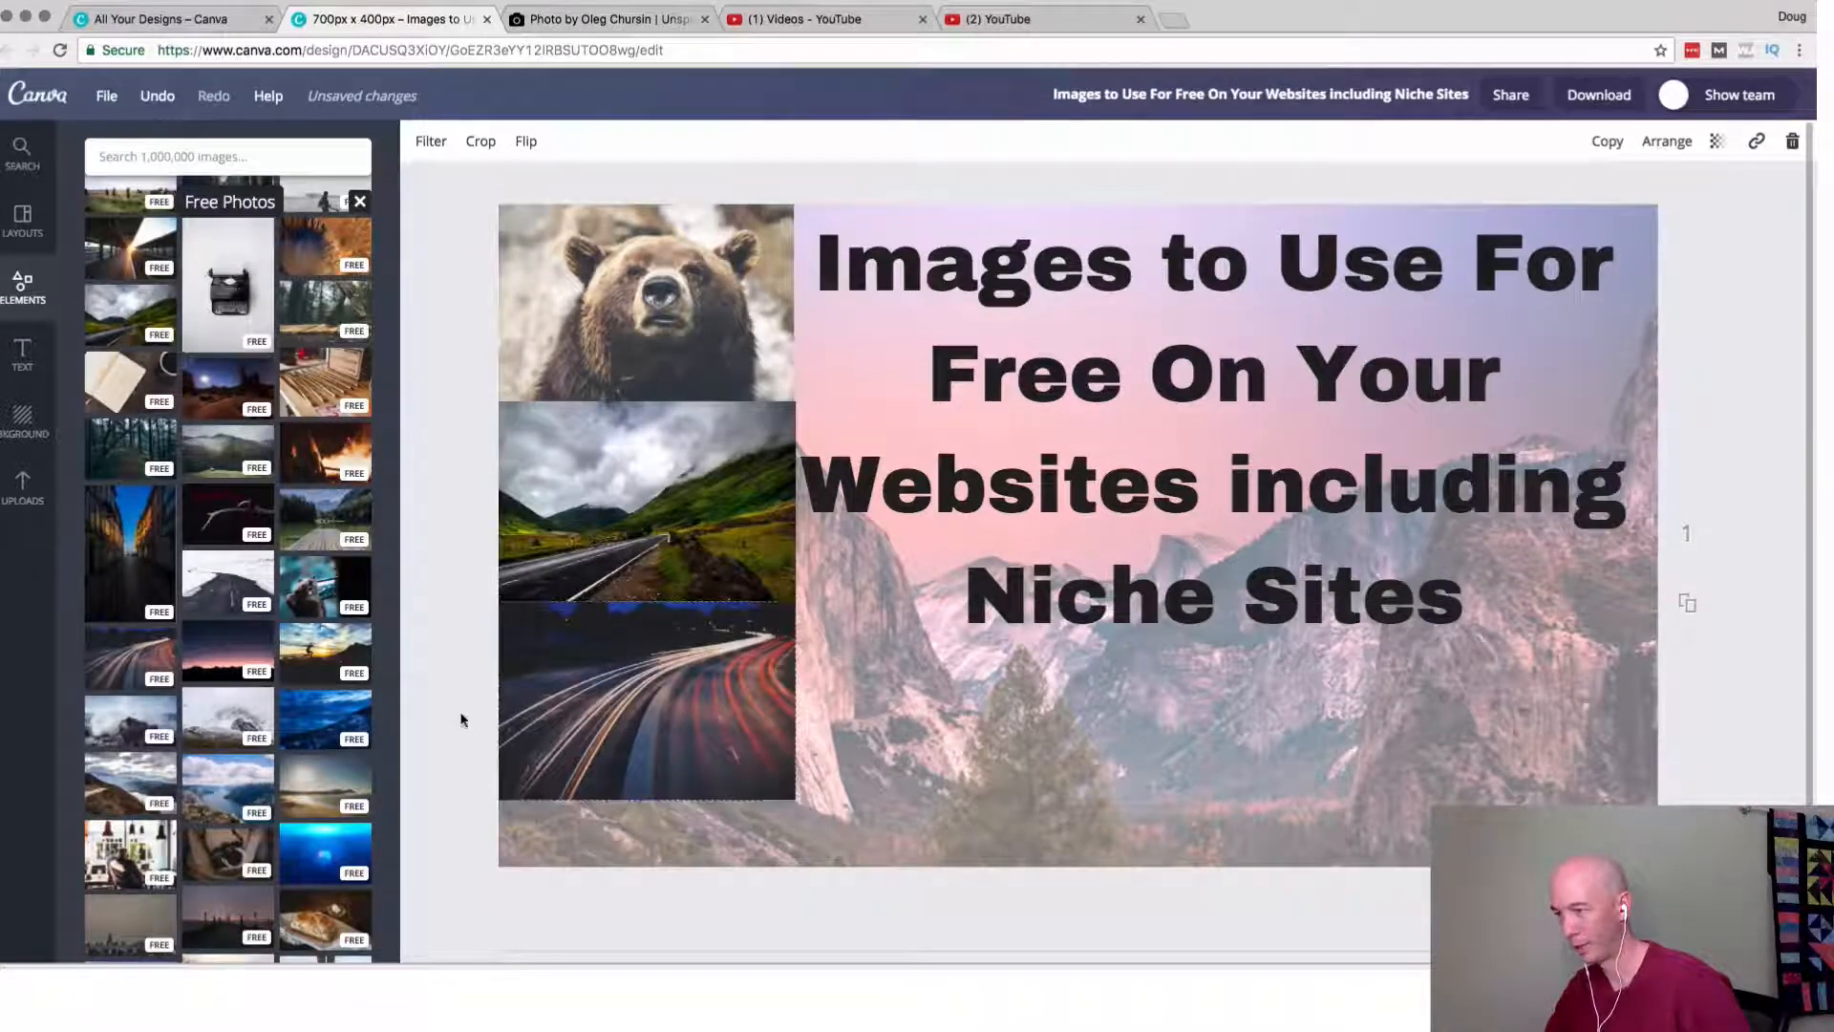
click(641, 283)
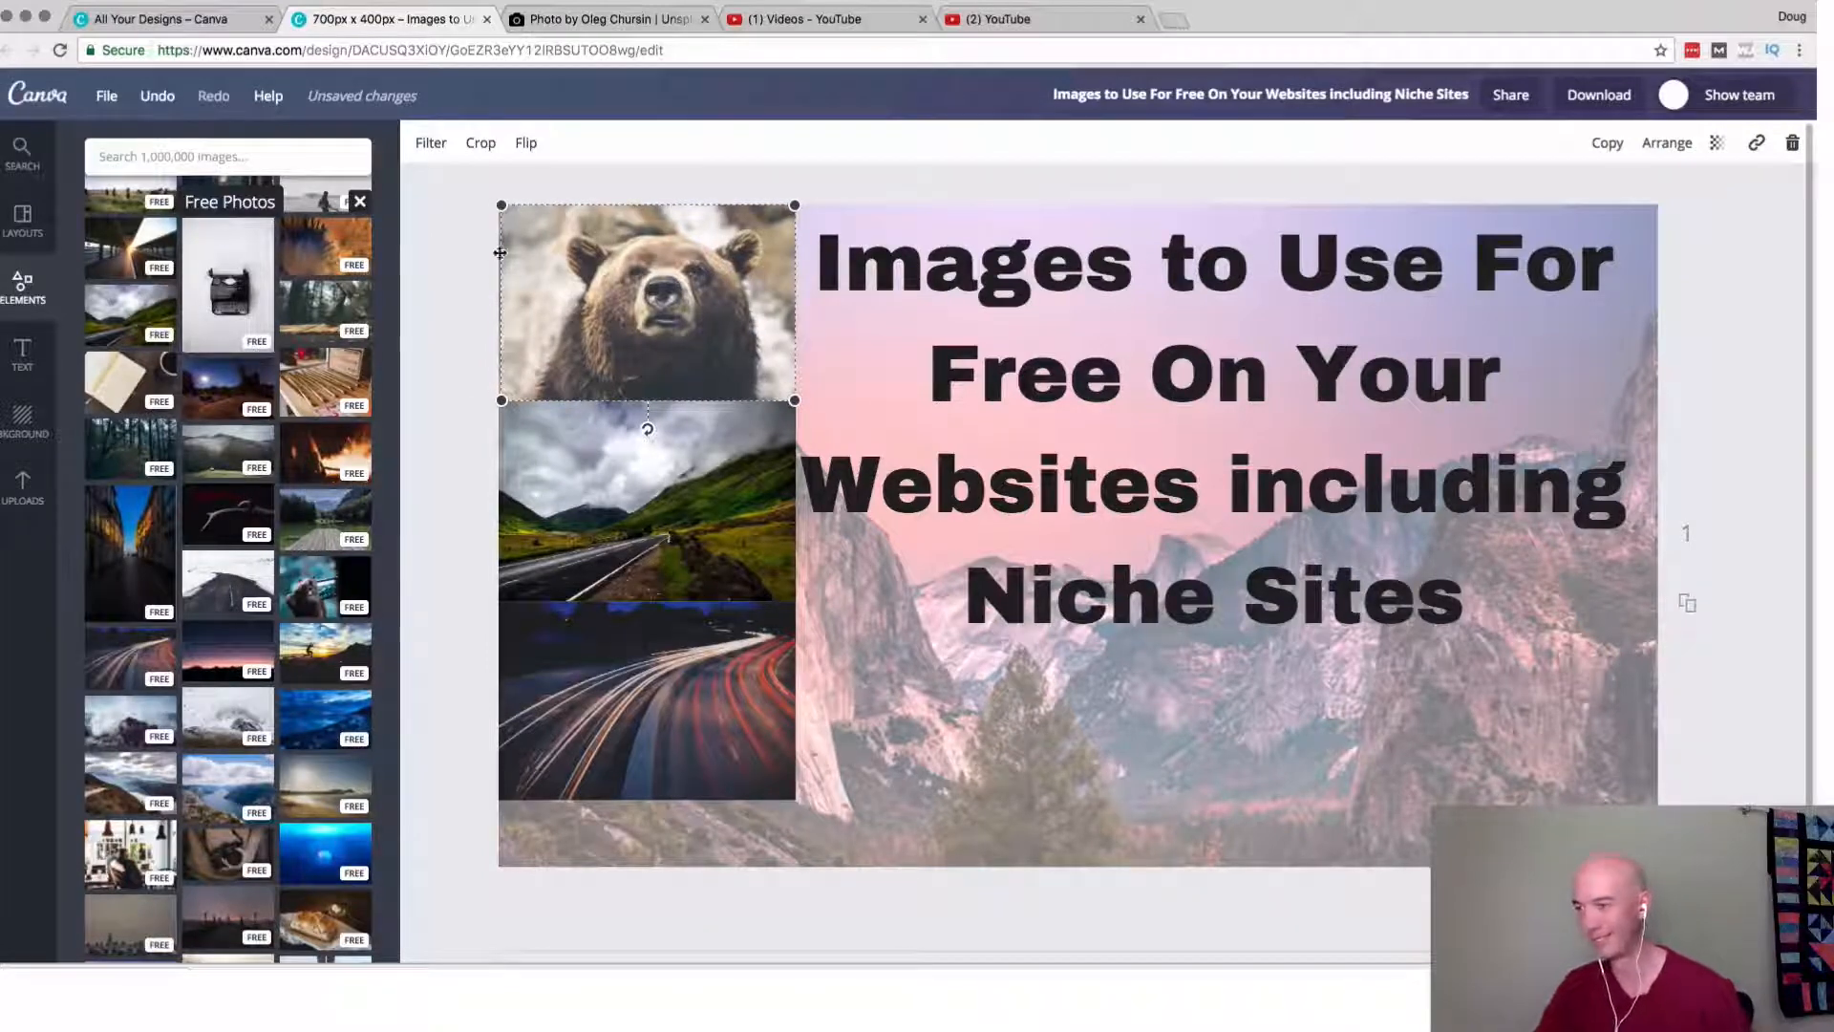
click(450, 319)
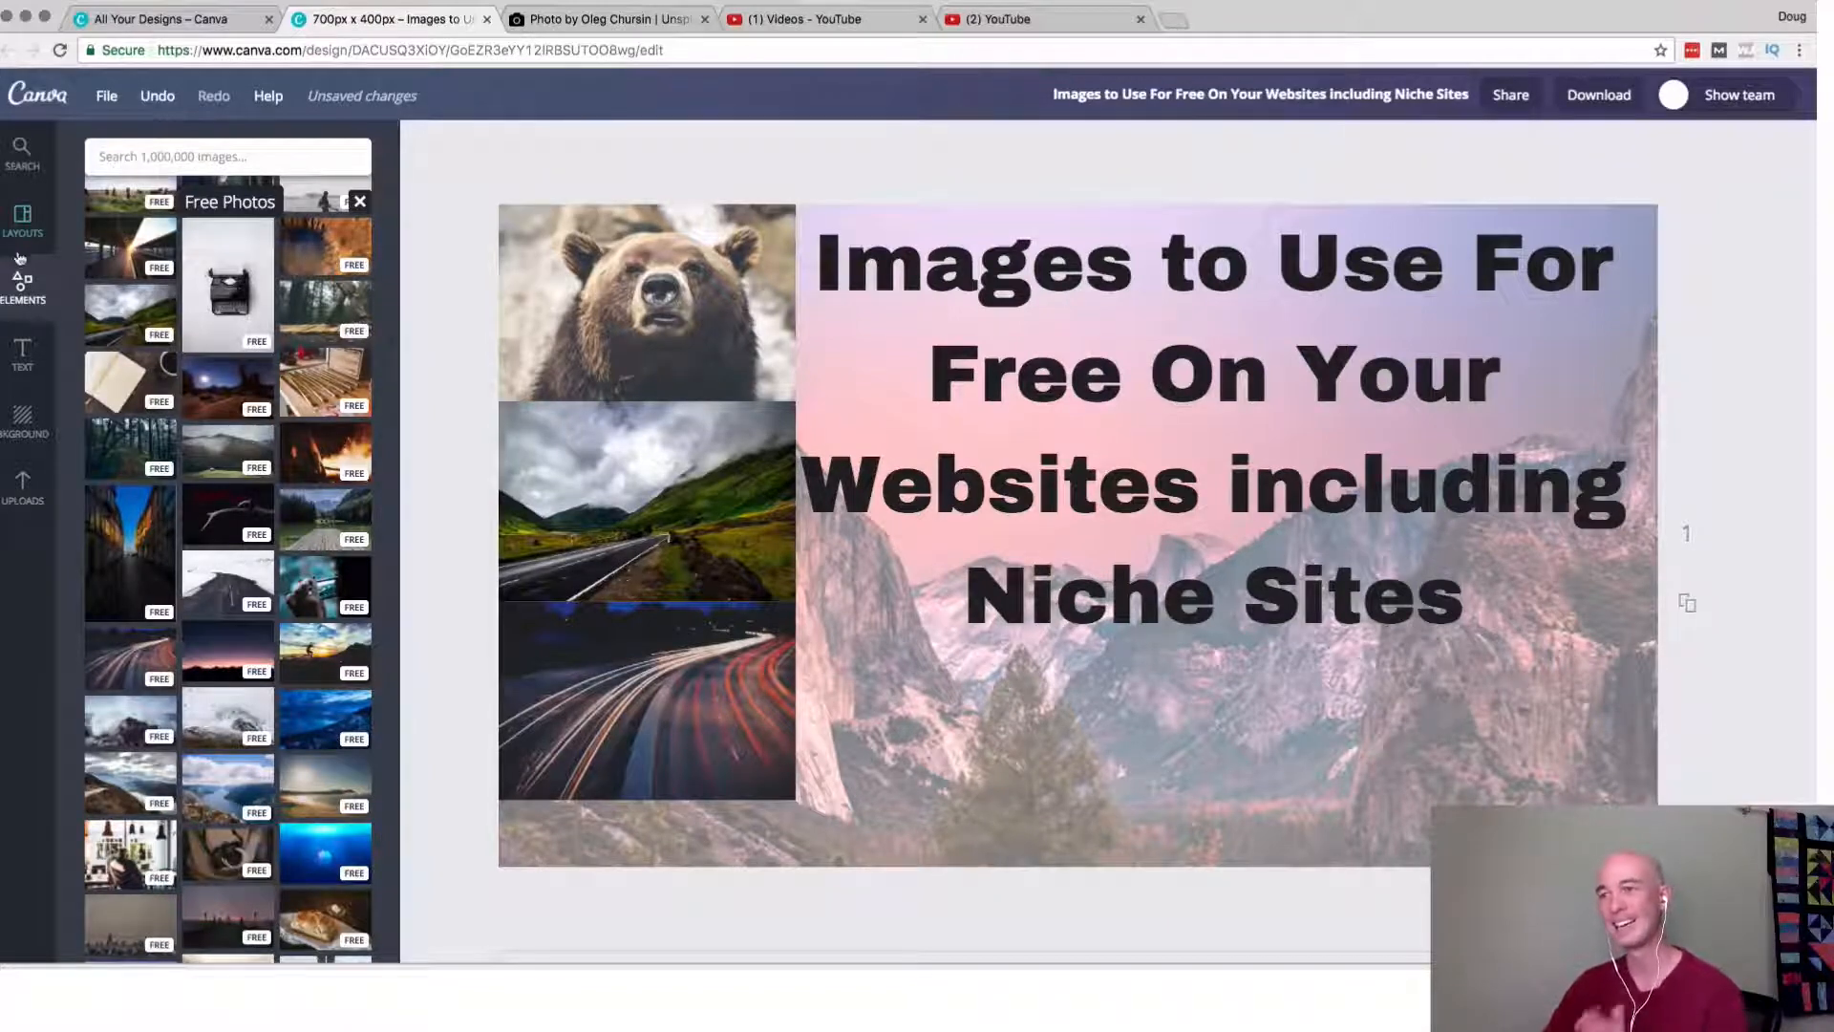
Add a square shape and stretch it into a full-width band across the bottom of the design, overlapping the light trails photo's lower part.
click(21, 287)
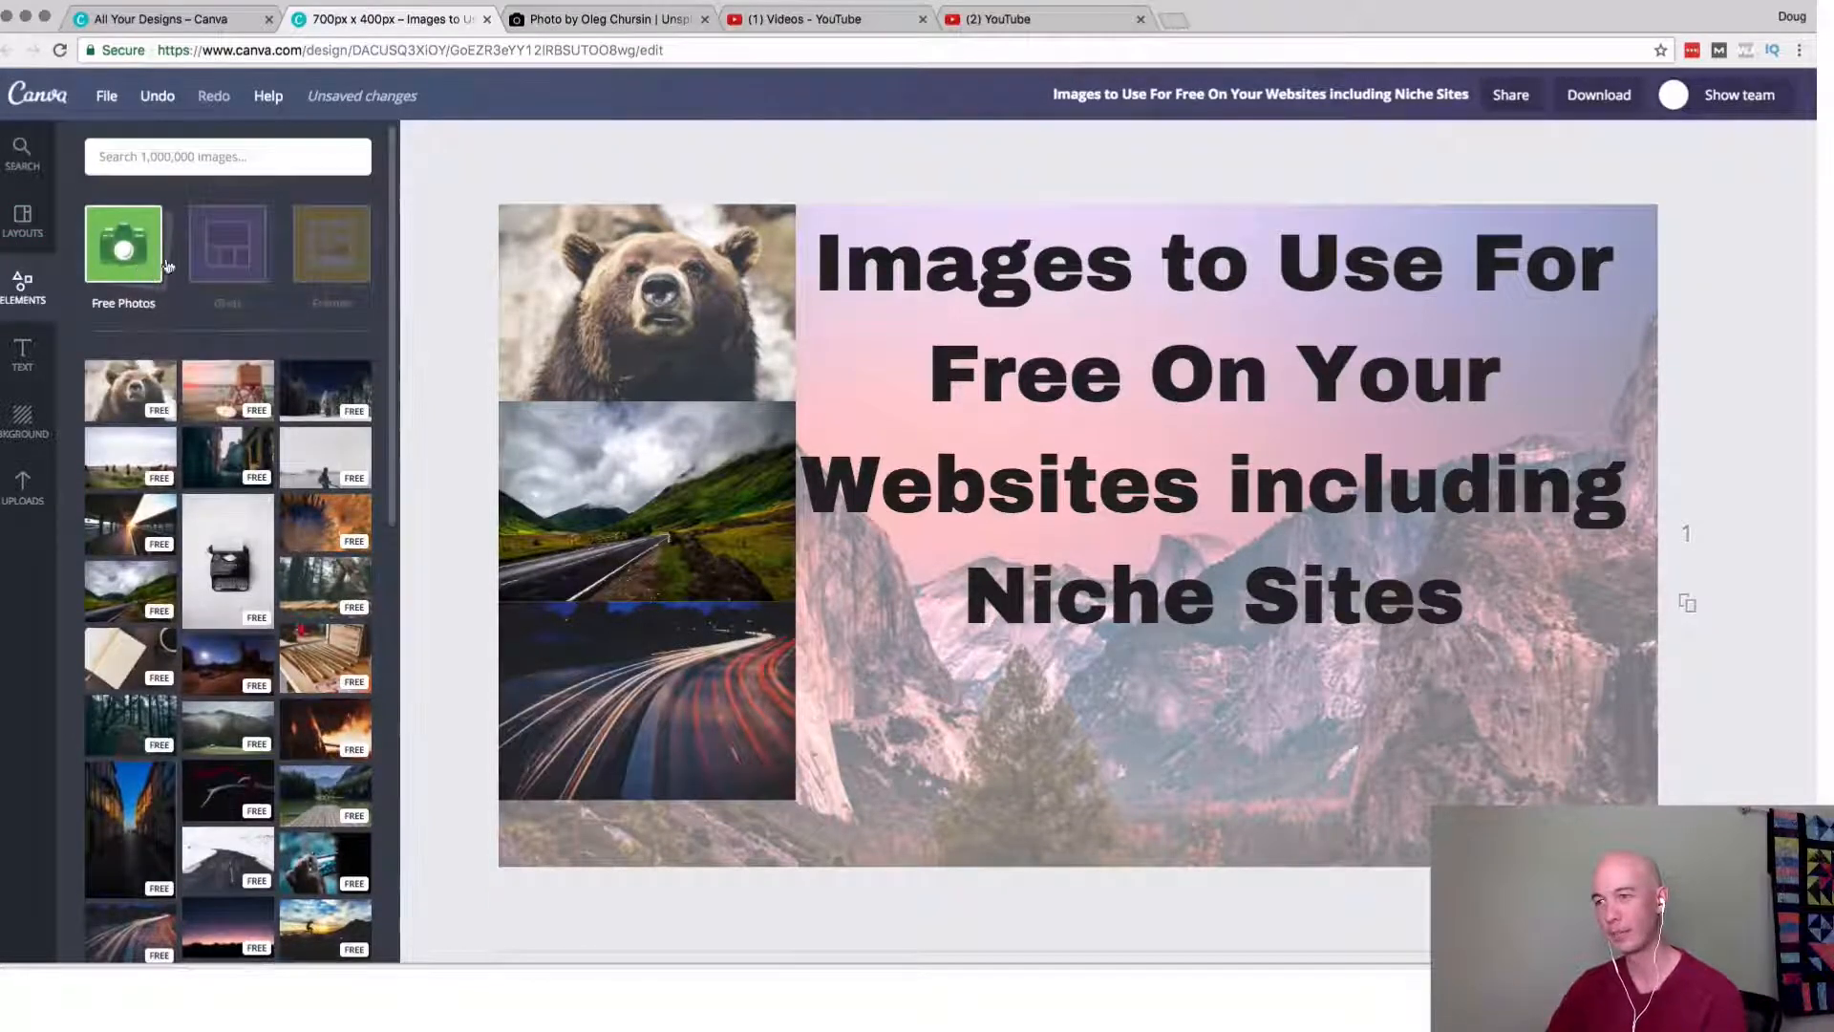
click(144, 269)
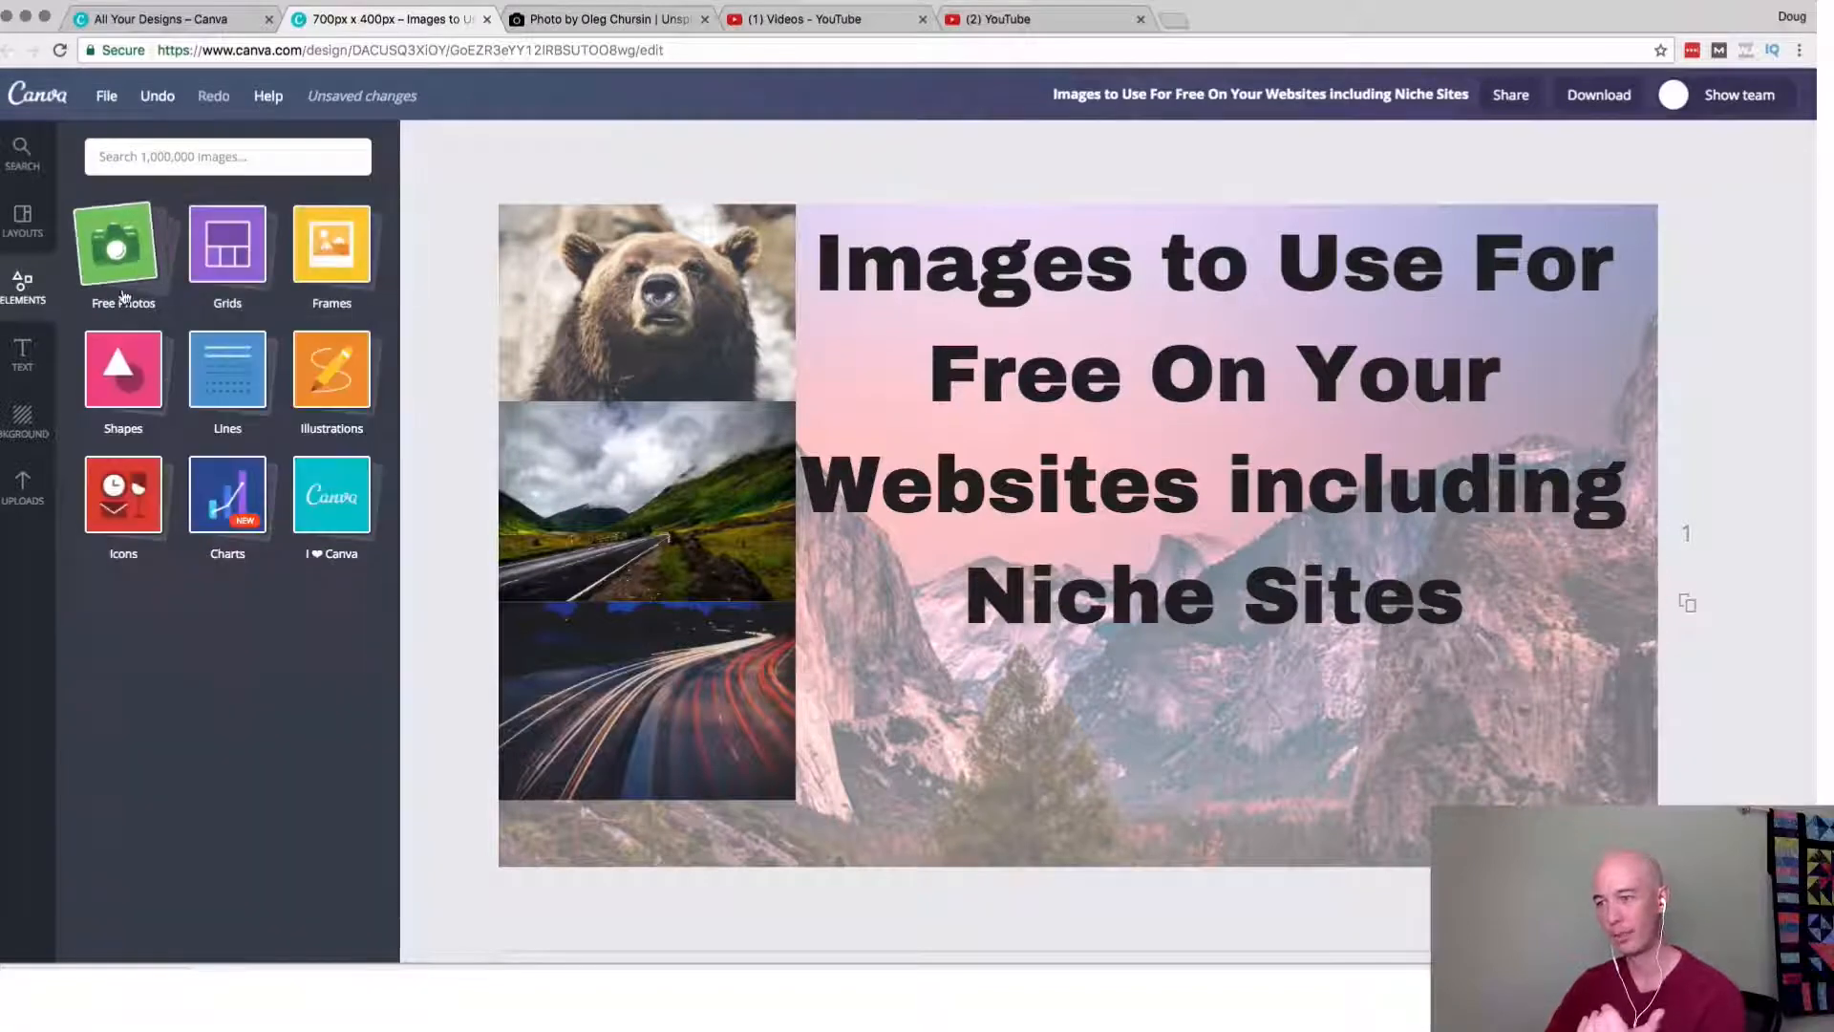
click(123, 374)
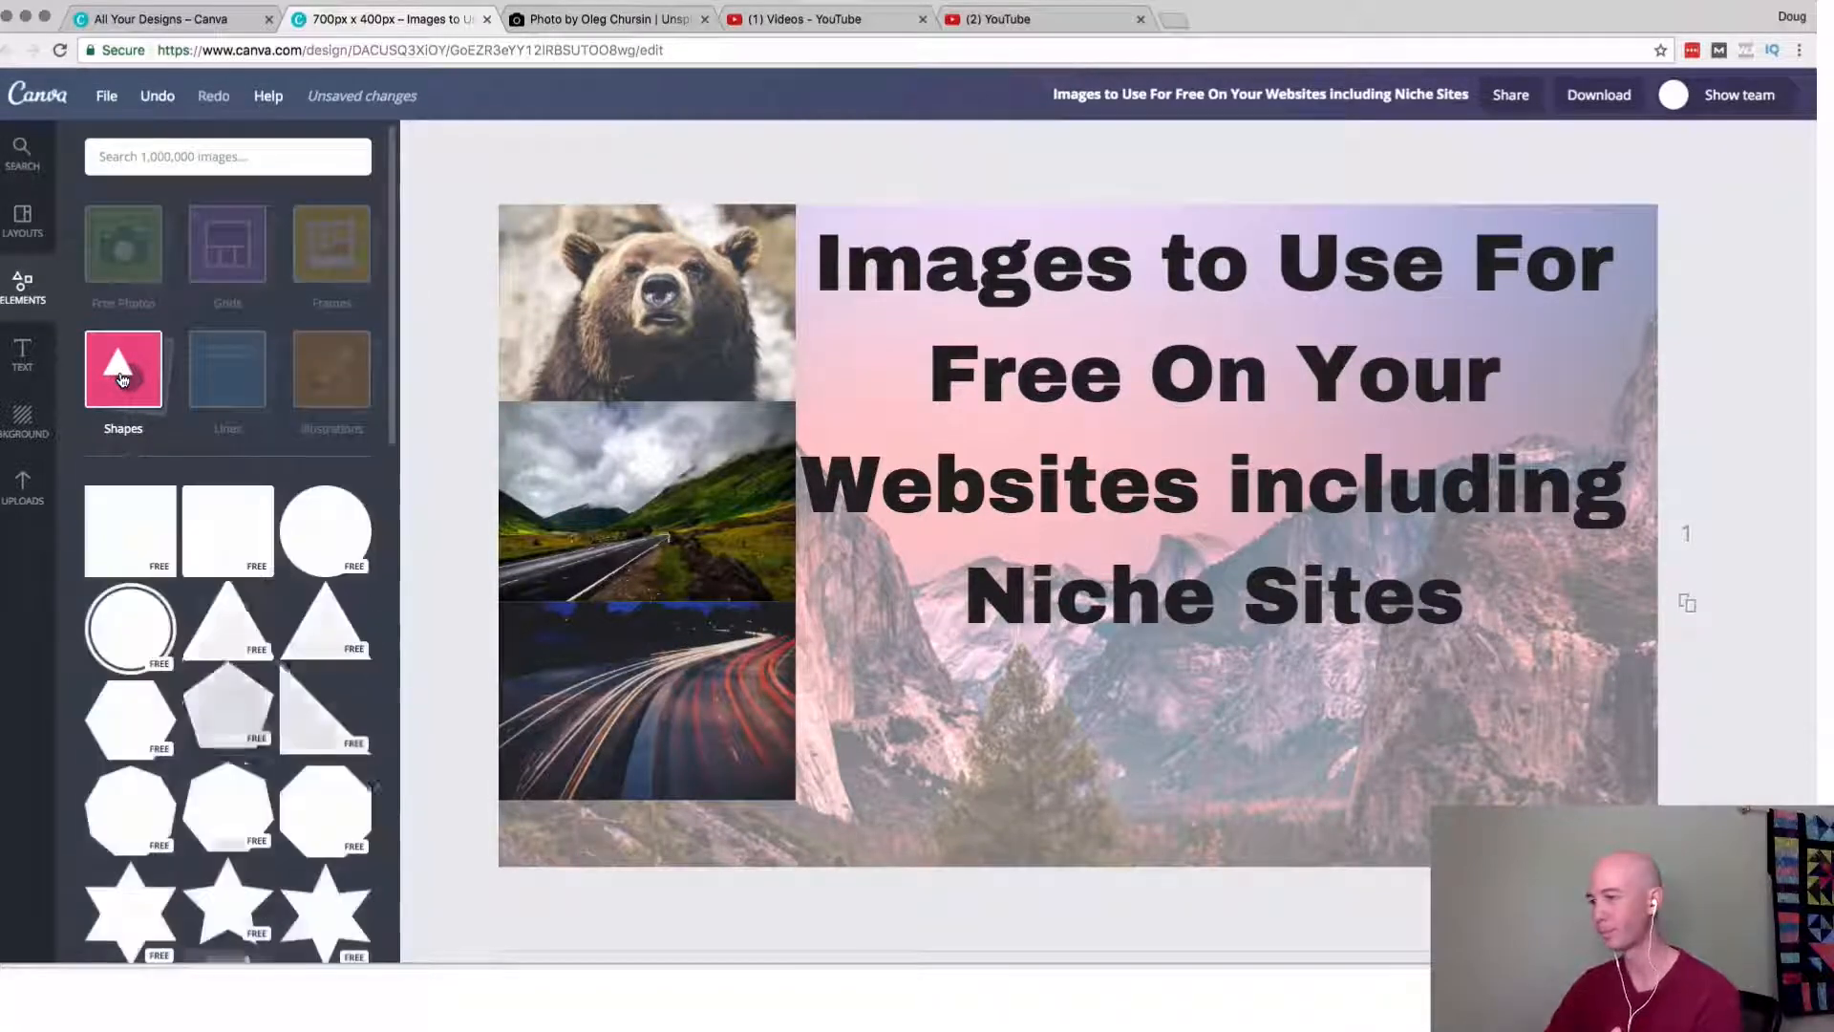
click(135, 532)
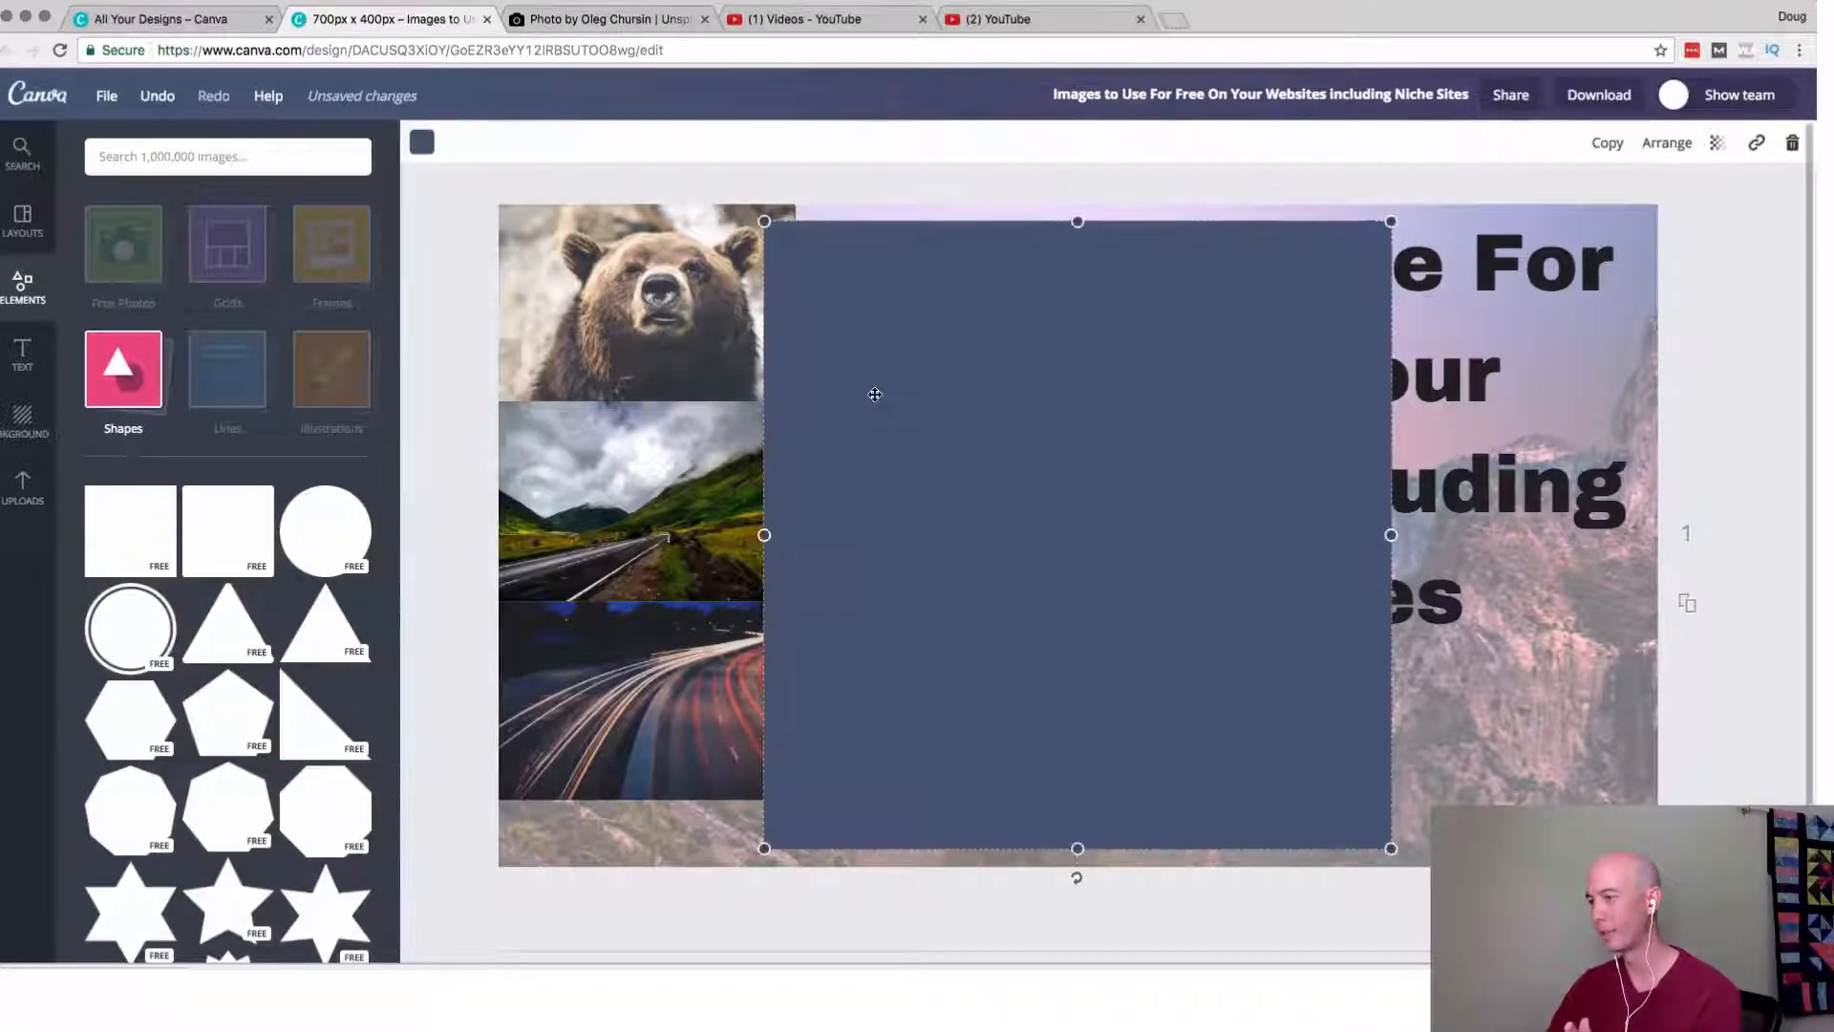
drag(764, 222, 1134, 593)
drag(1190, 721, 1711, 836)
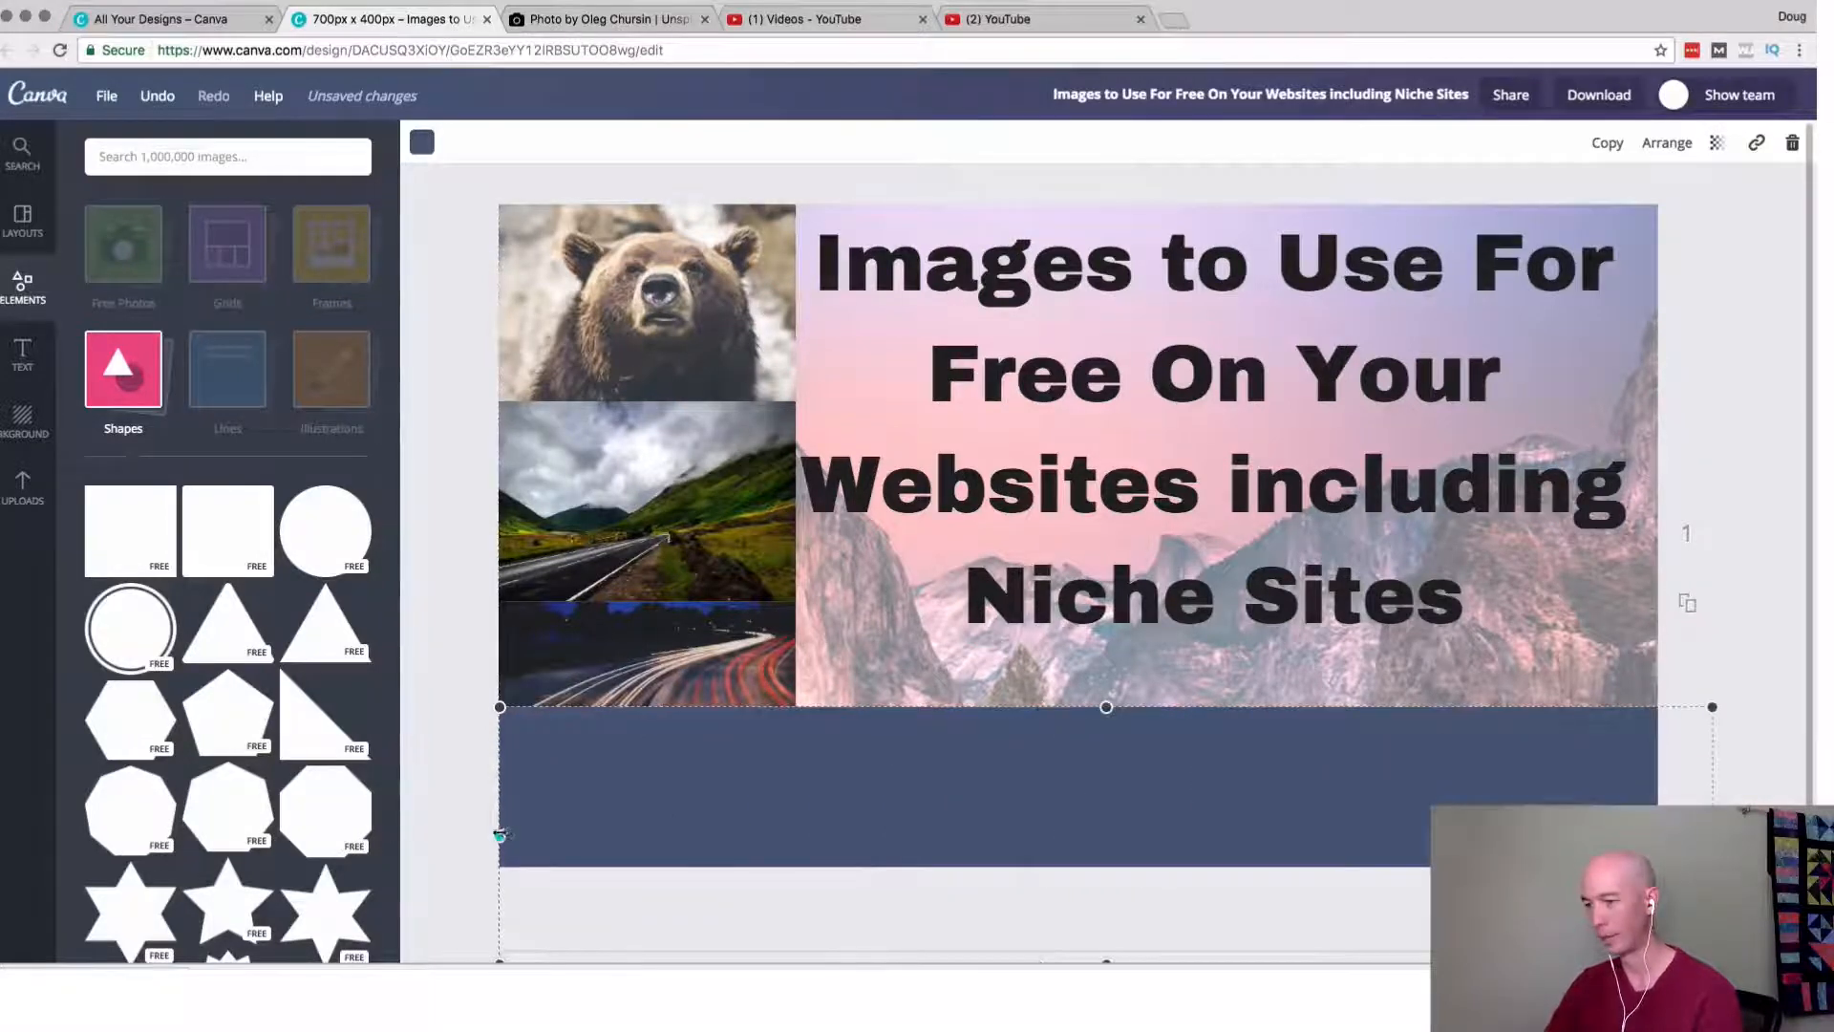
drag(500, 835, 484, 836)
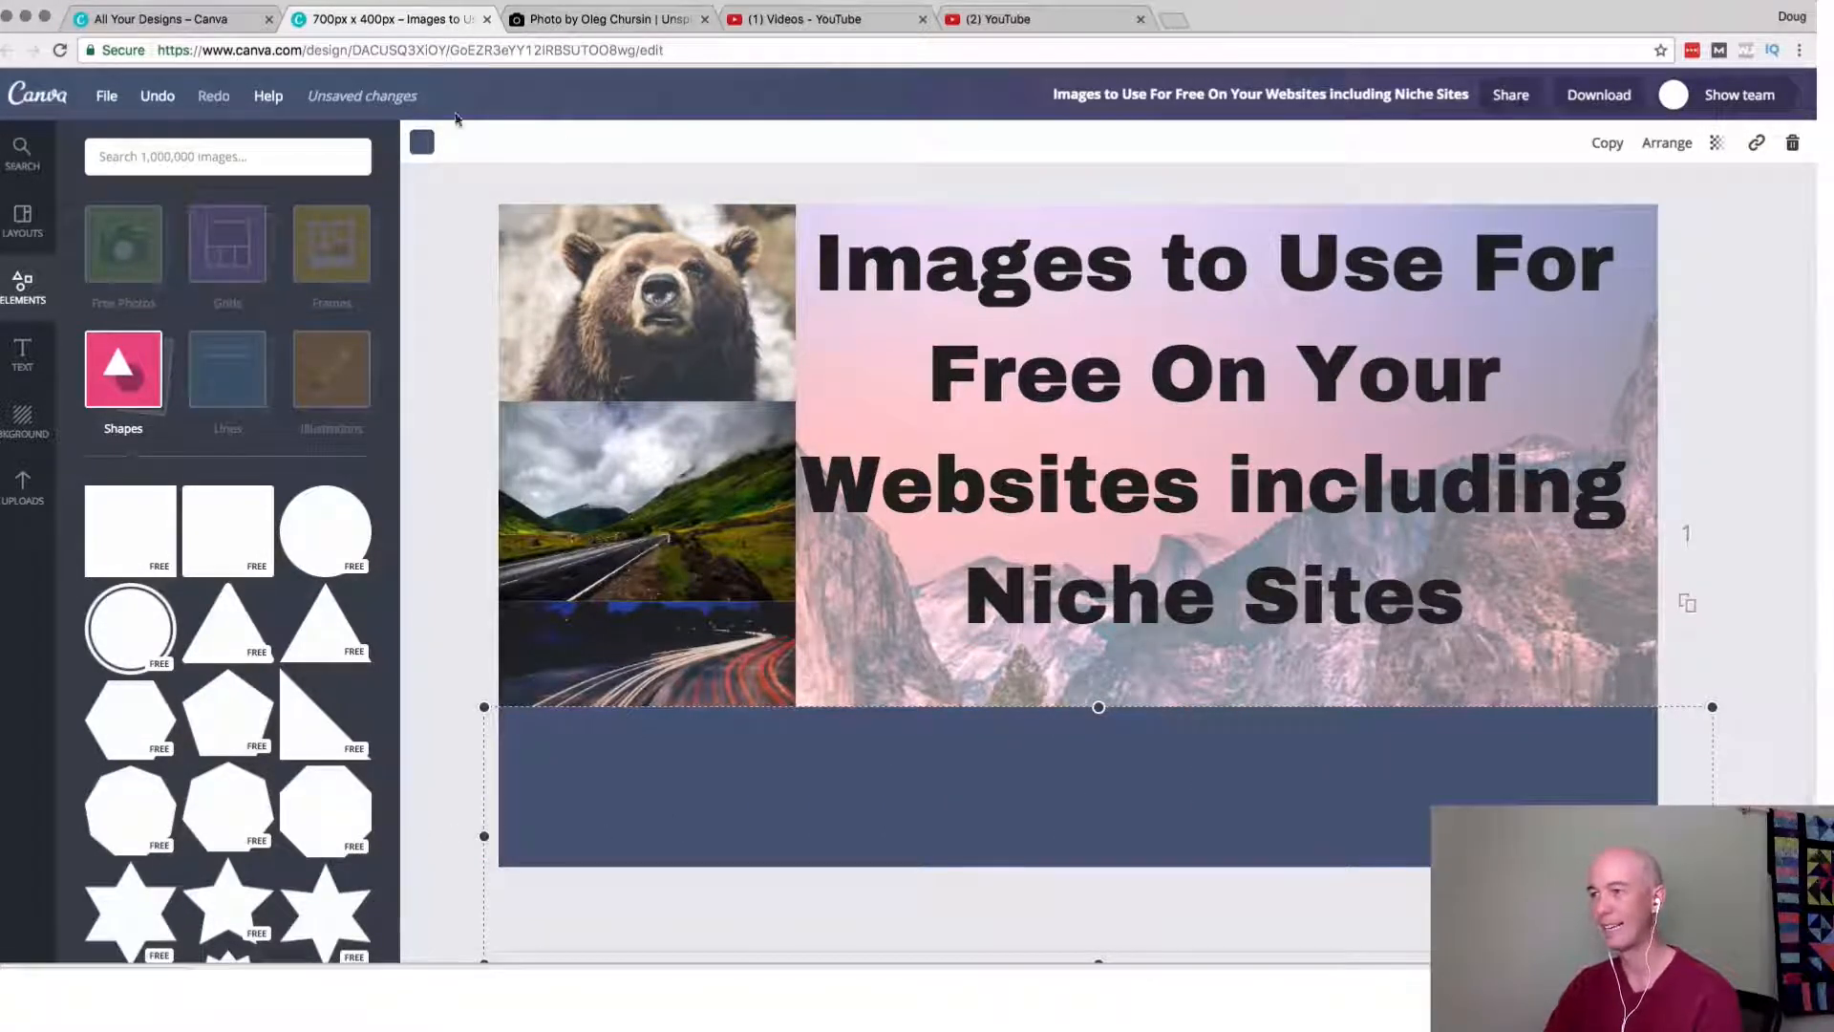
Recolor the bottom band bright green using a custom color code.
click(423, 143)
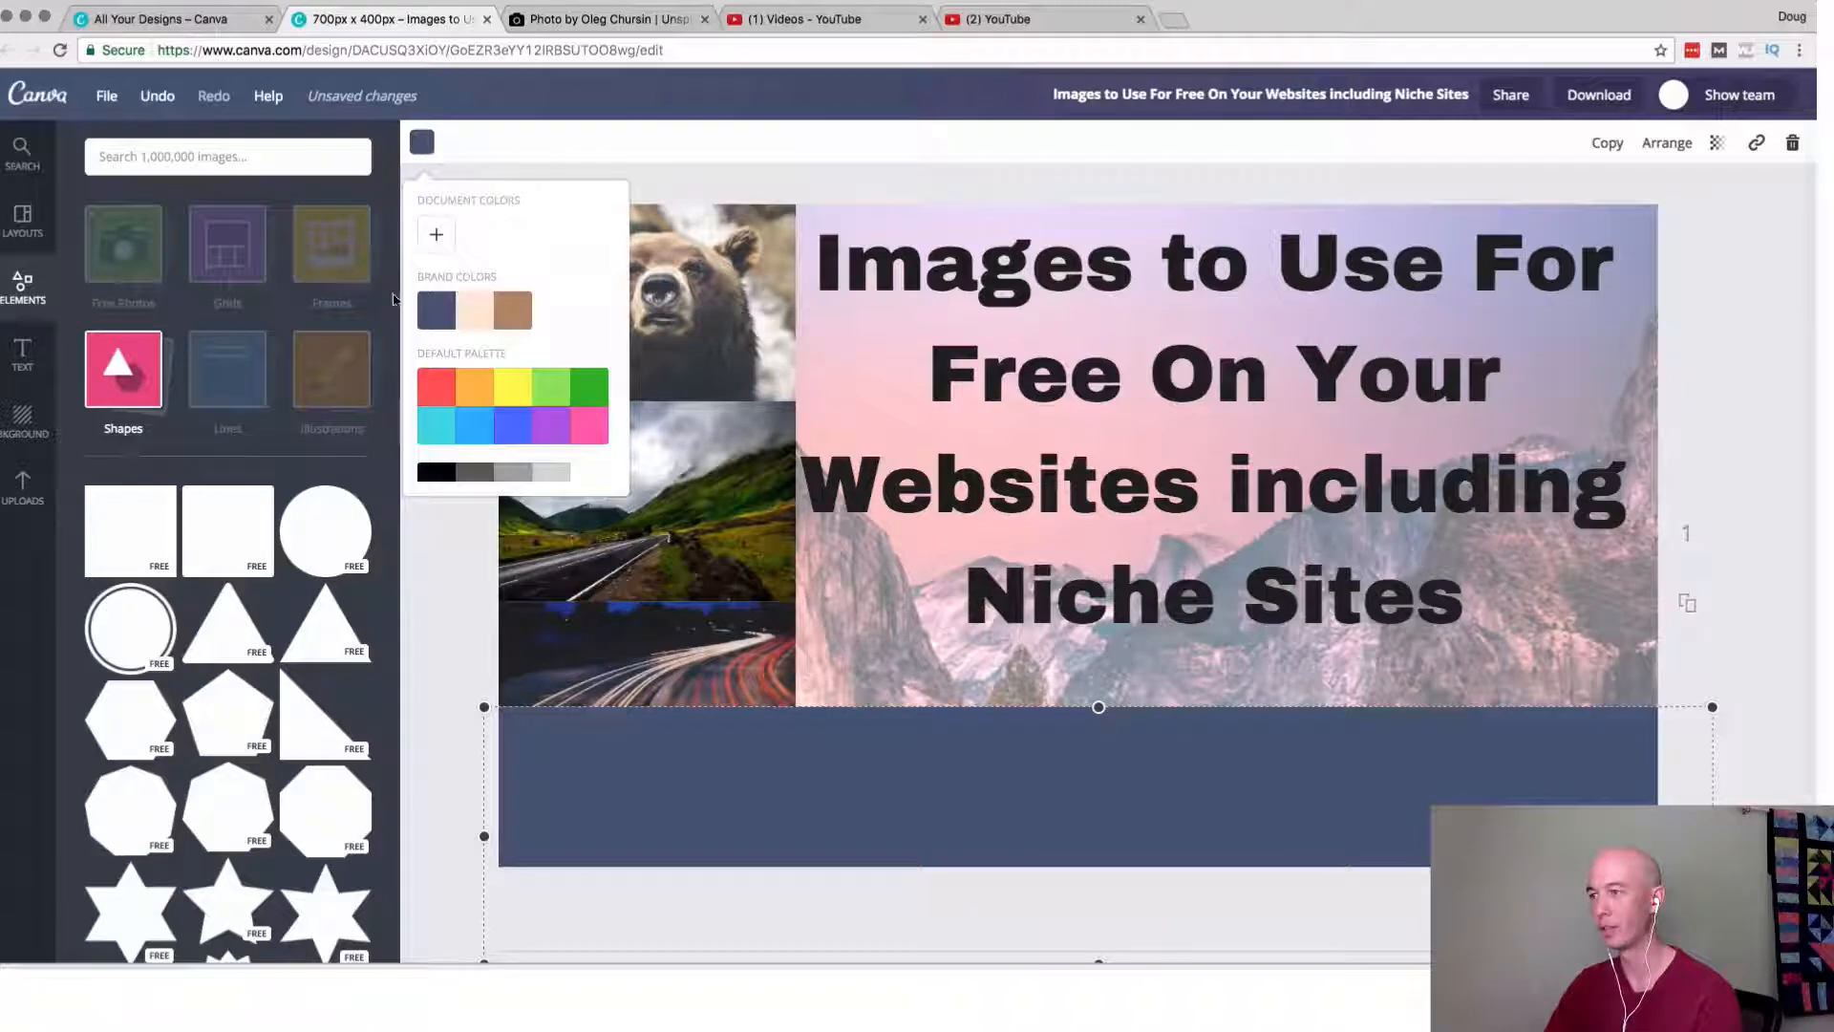
click(436, 237)
click(576, 494)
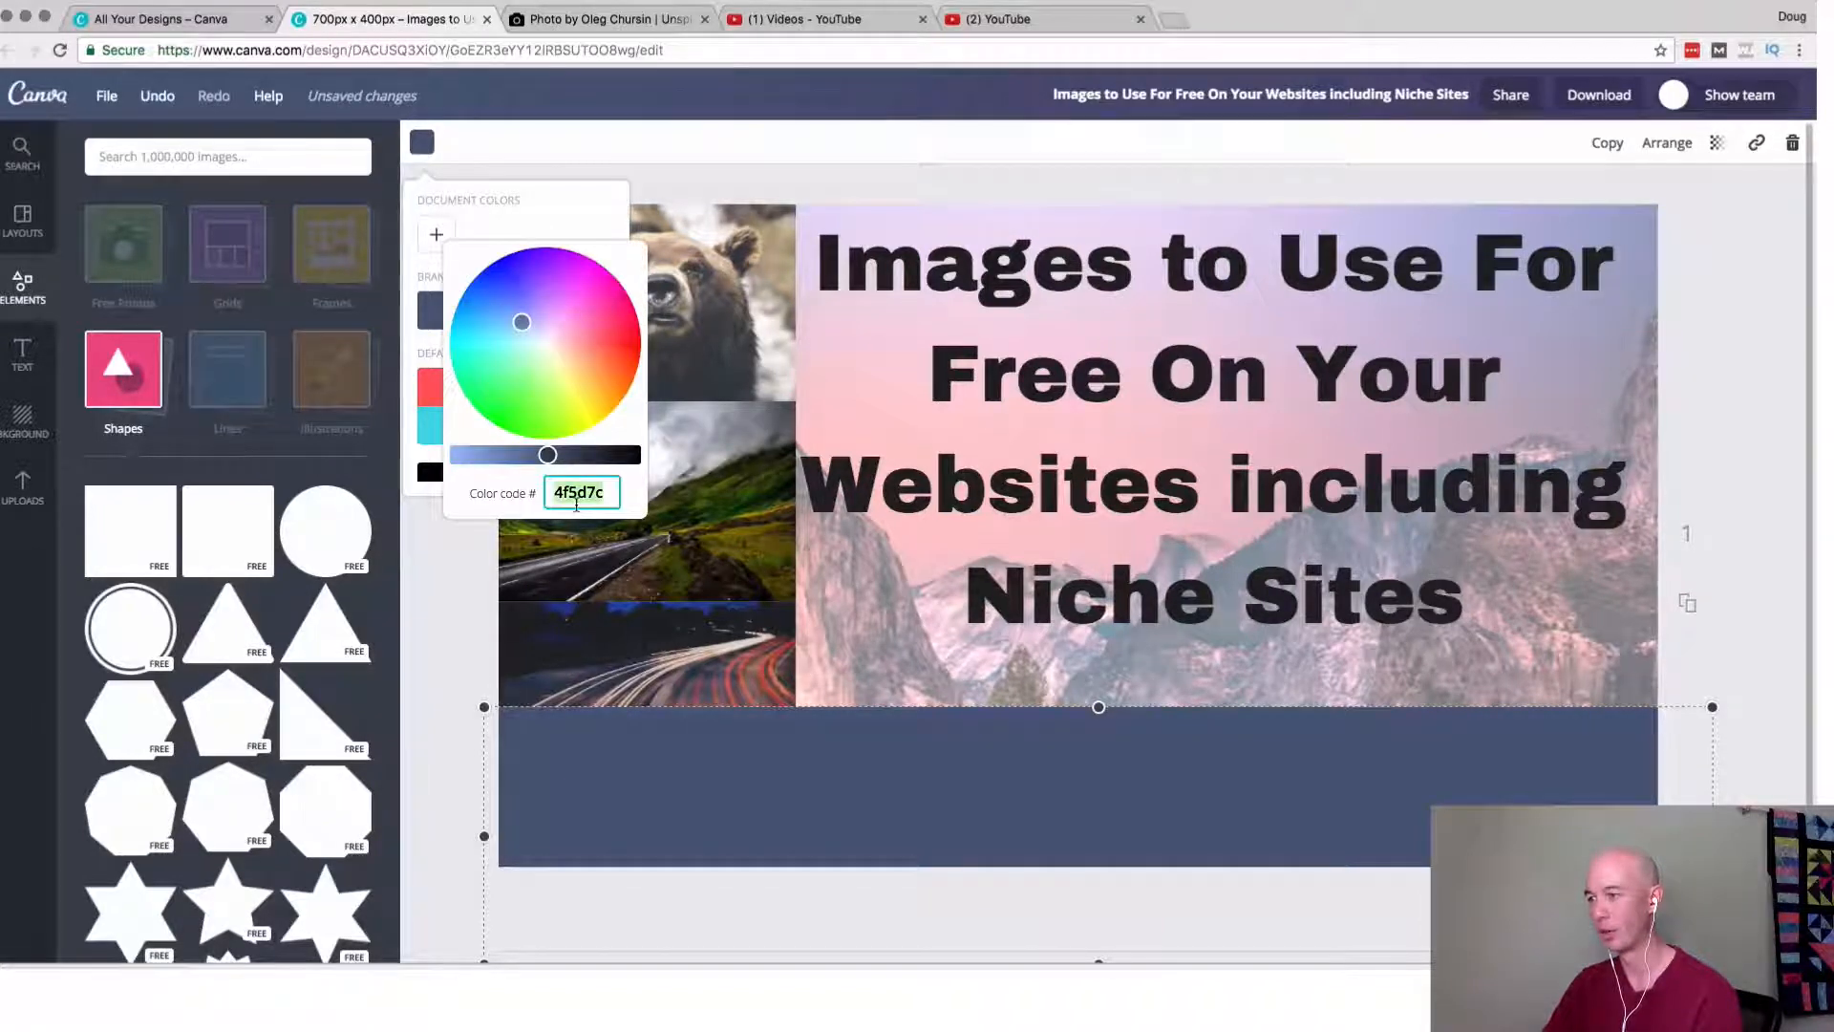
text(3ac22b)
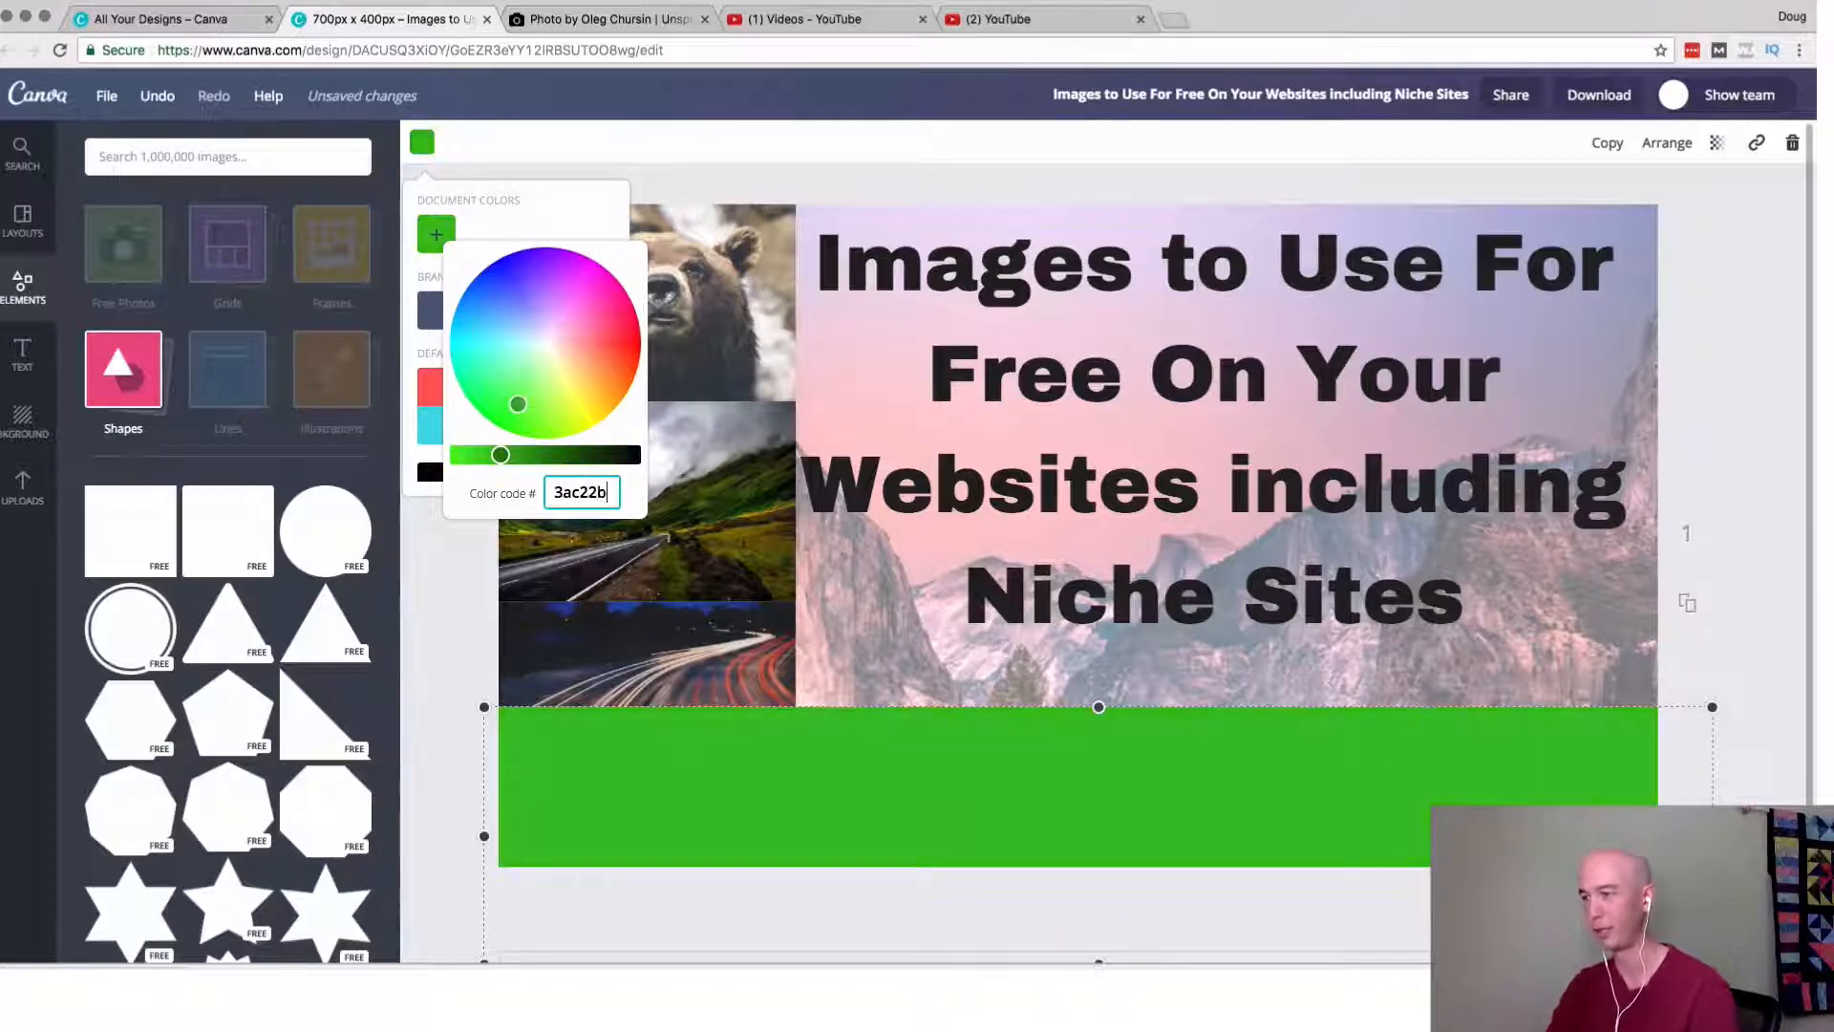
key(Return)
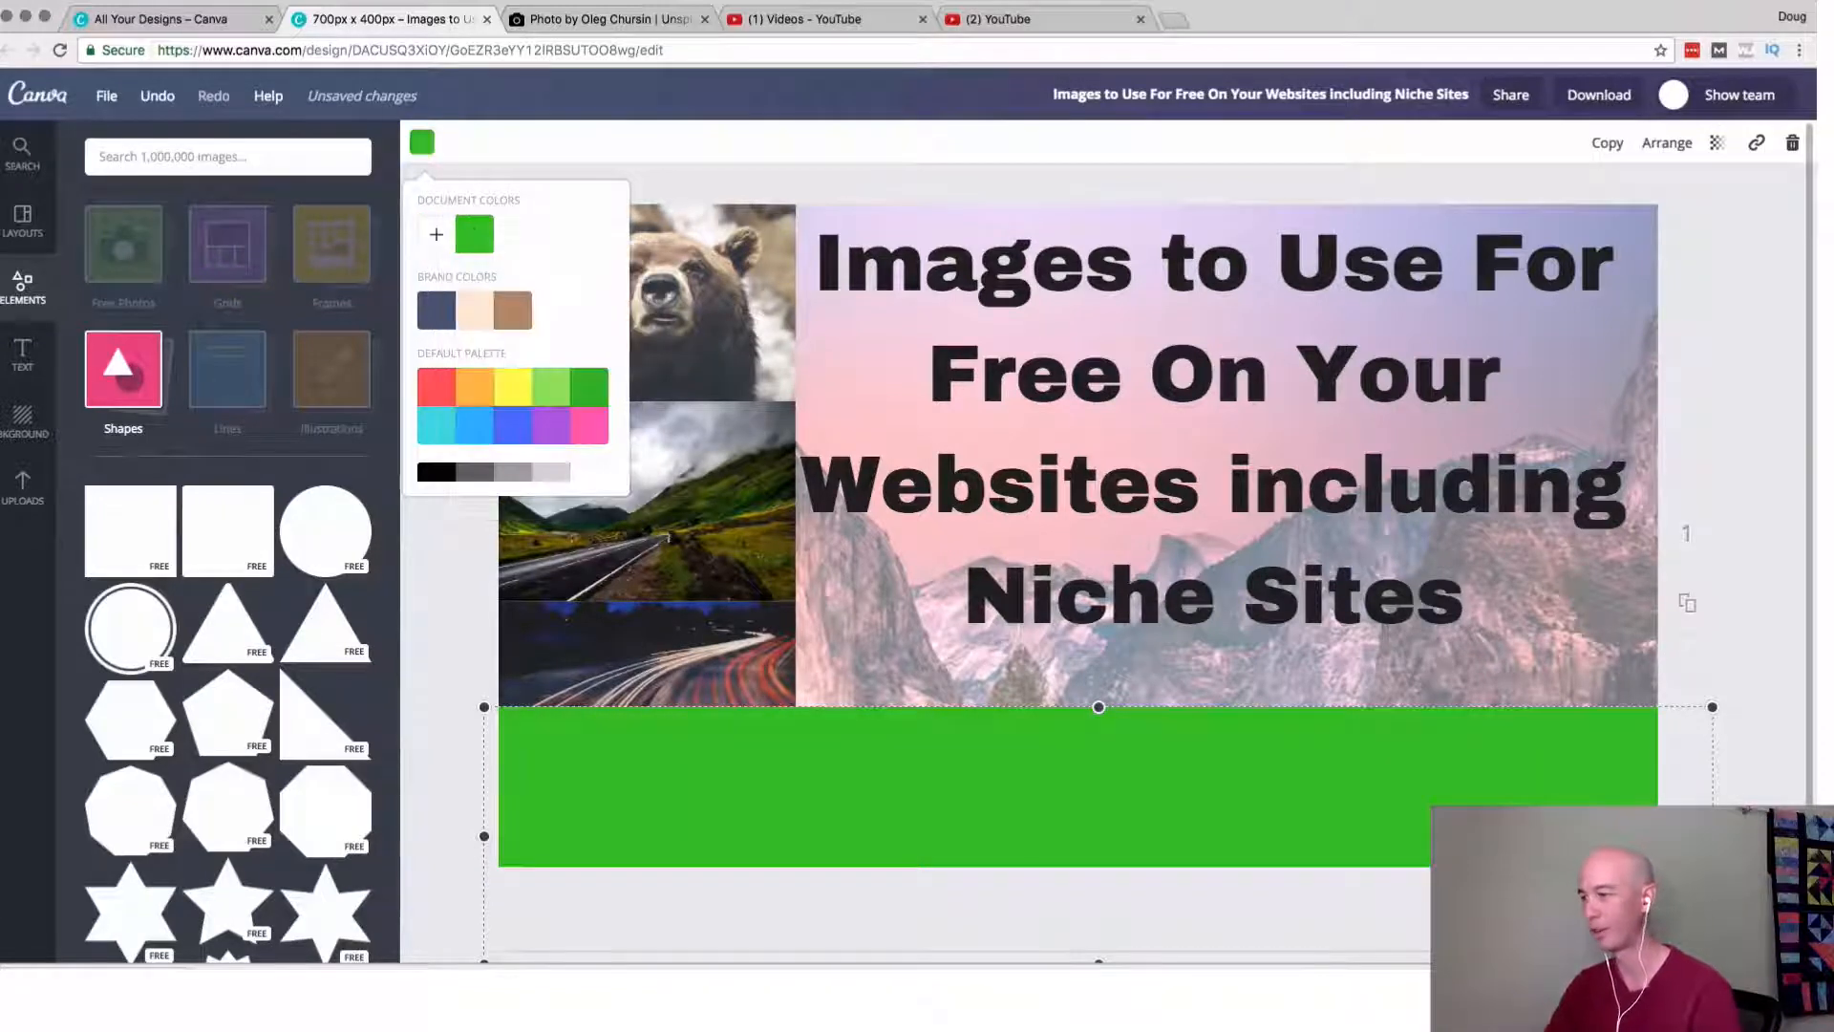
click(454, 660)
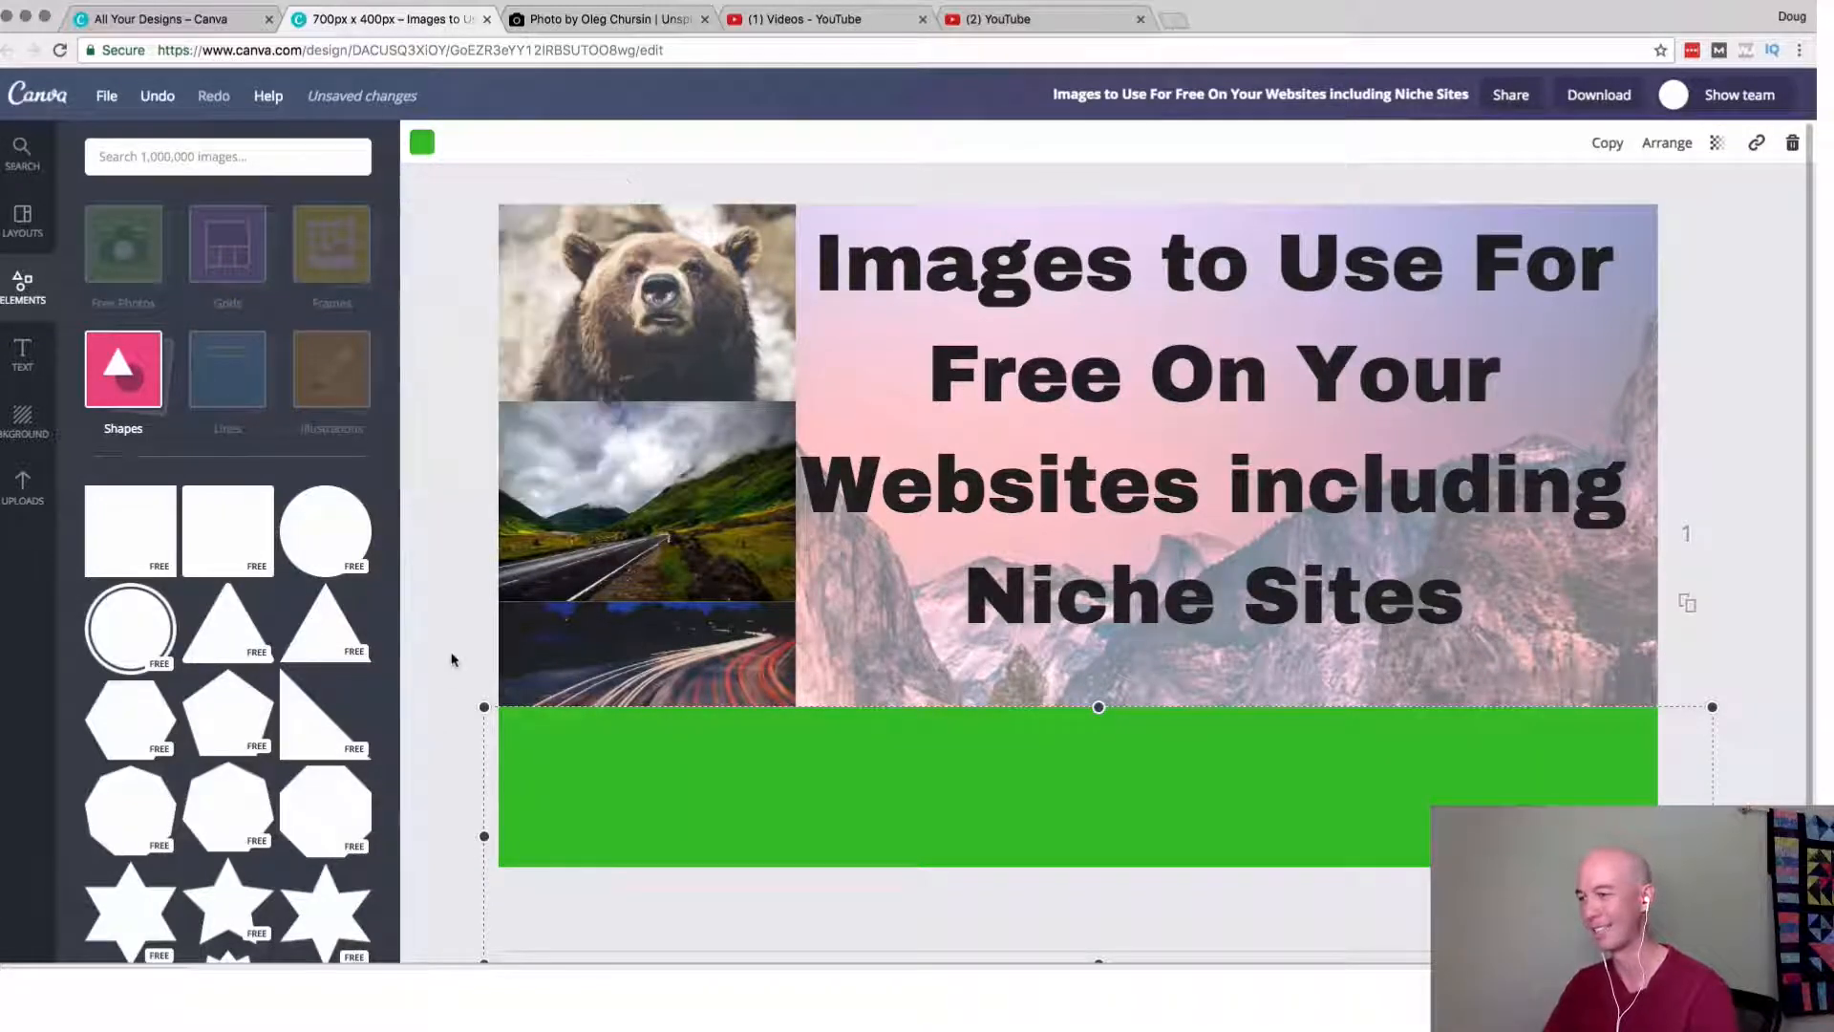
Shift the light trails and valley road photos upward so all three stacked photos show roughly equal heights above the green band.
drag(651, 659, 612, 324)
click(615, 453)
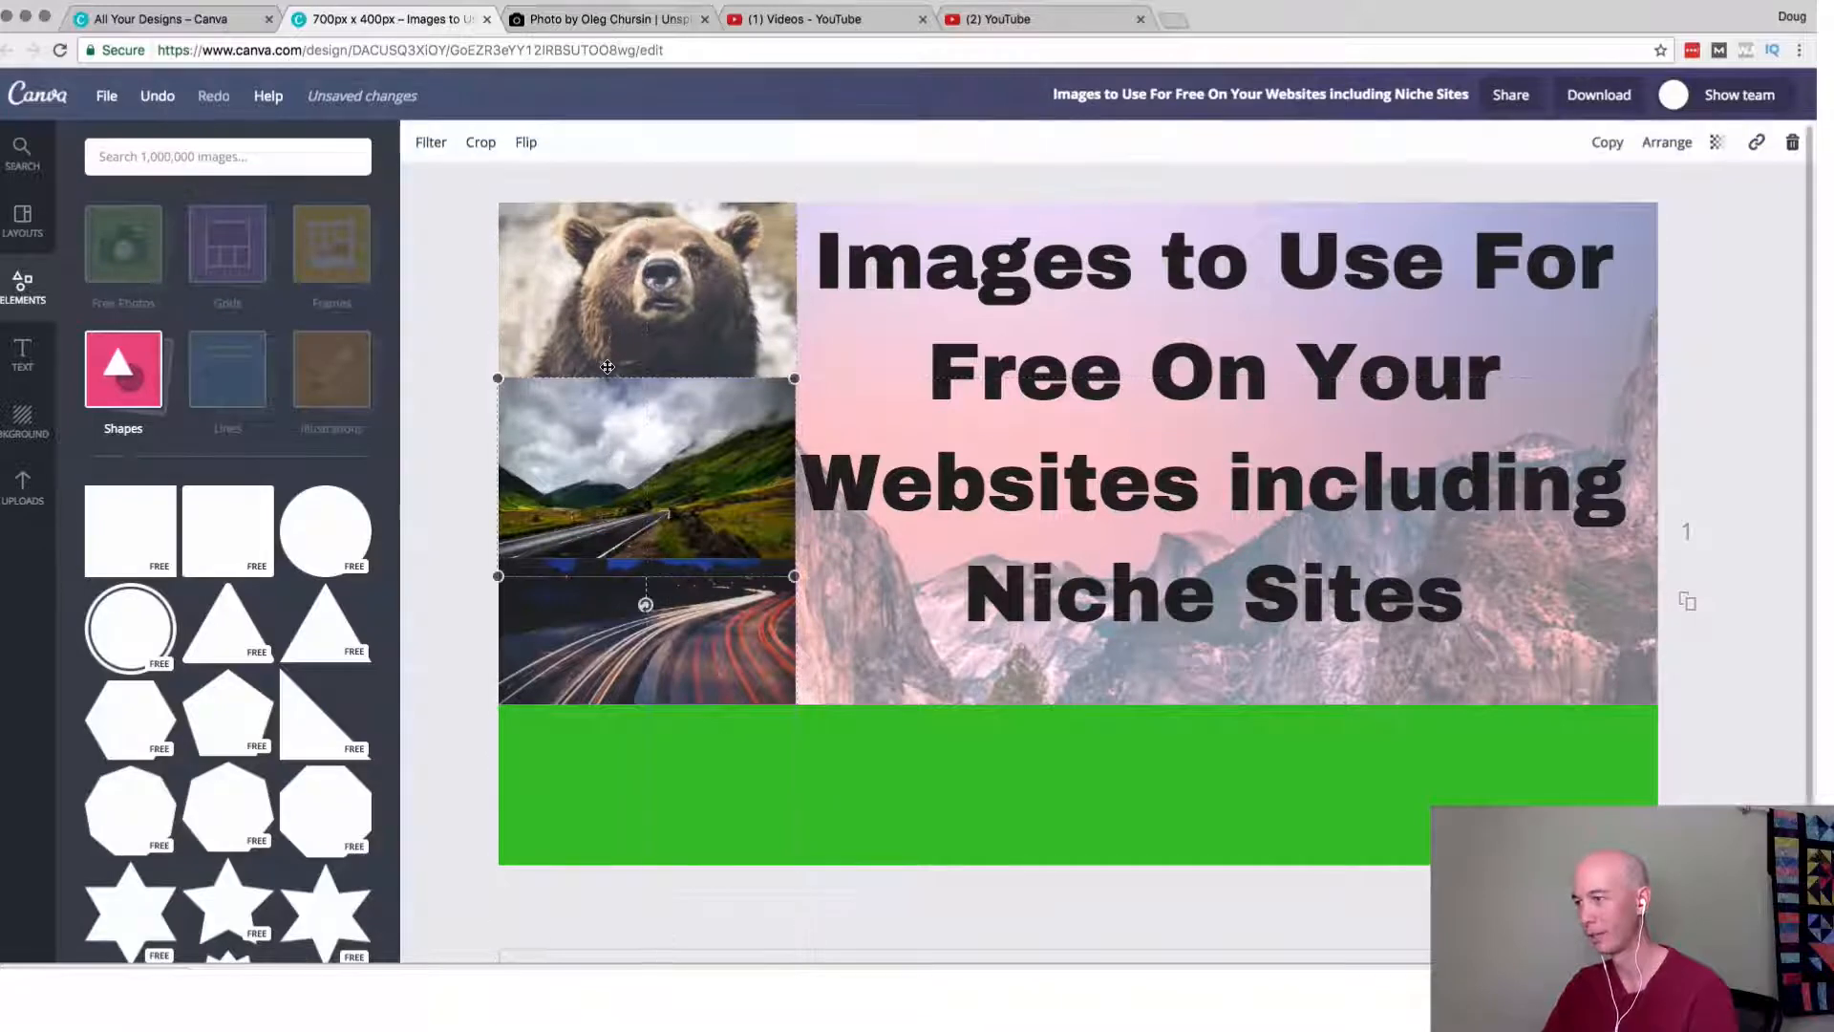
drag(633, 660, 633, 646)
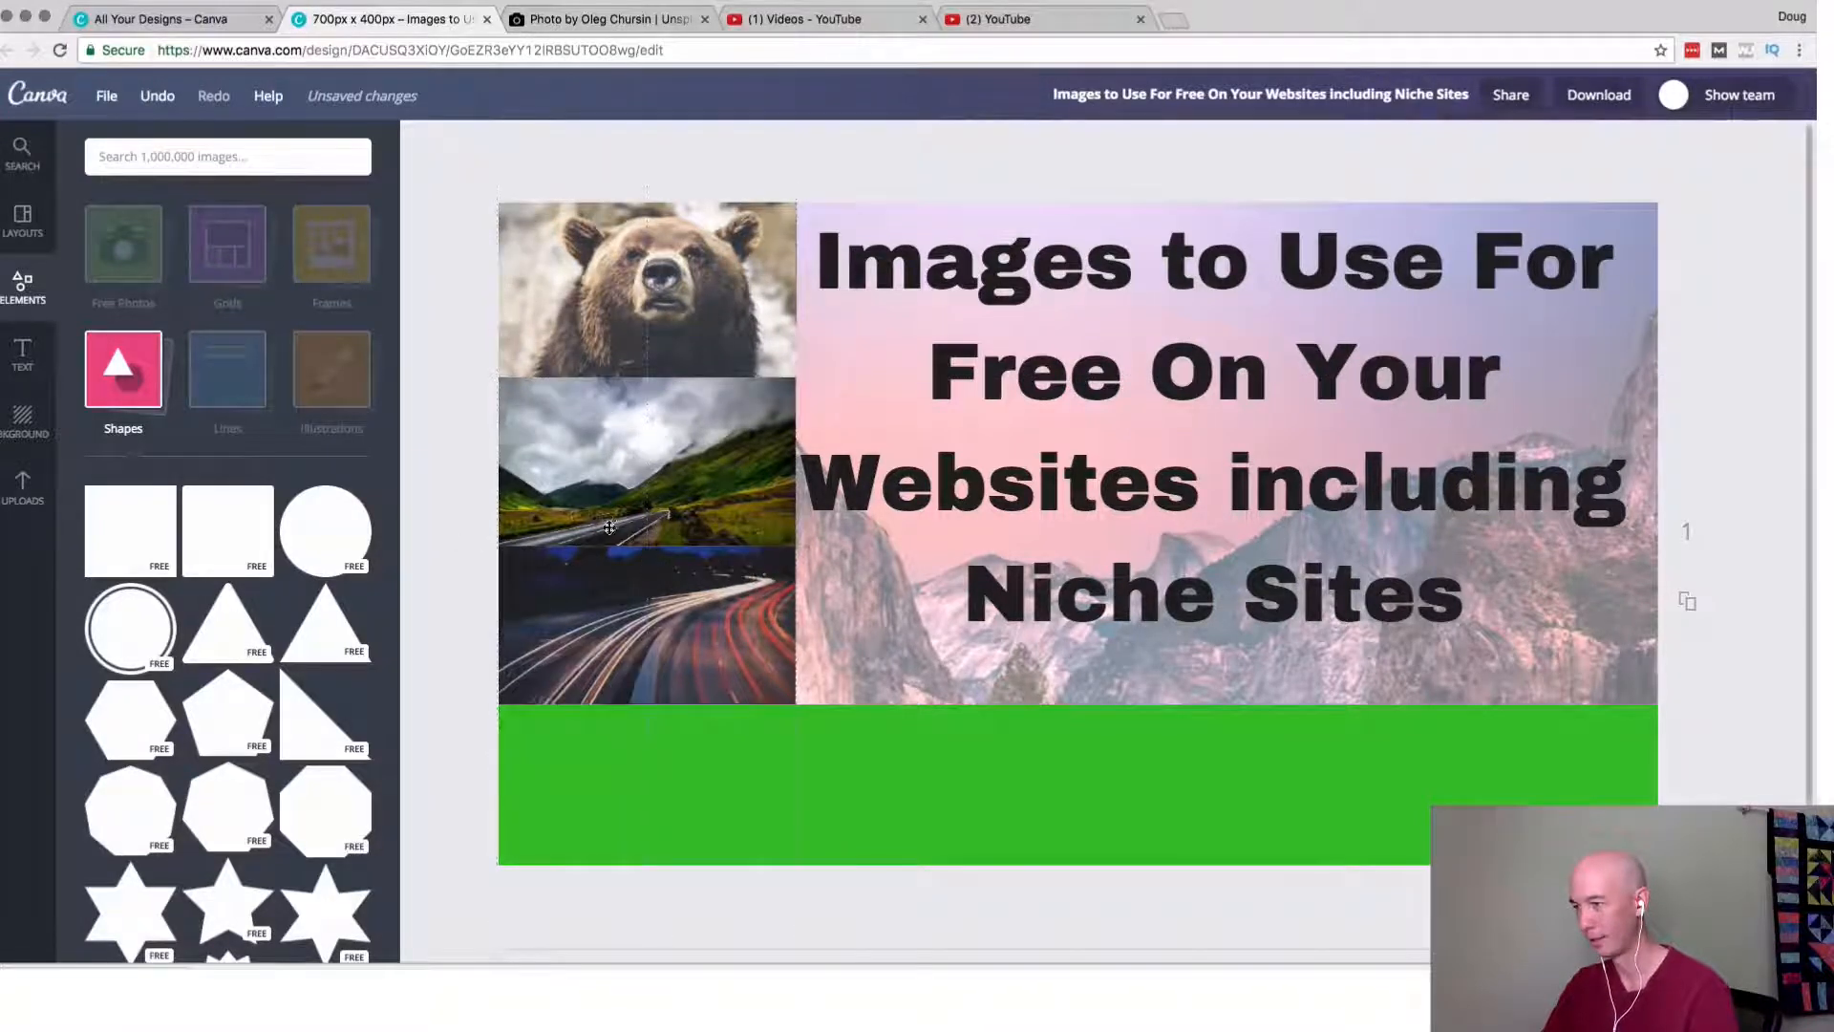
drag(610, 528, 609, 513)
Send the valley road photo back behind the bear photo, and nudge the title text slightly right, away from the photos.
right_click(599, 444)
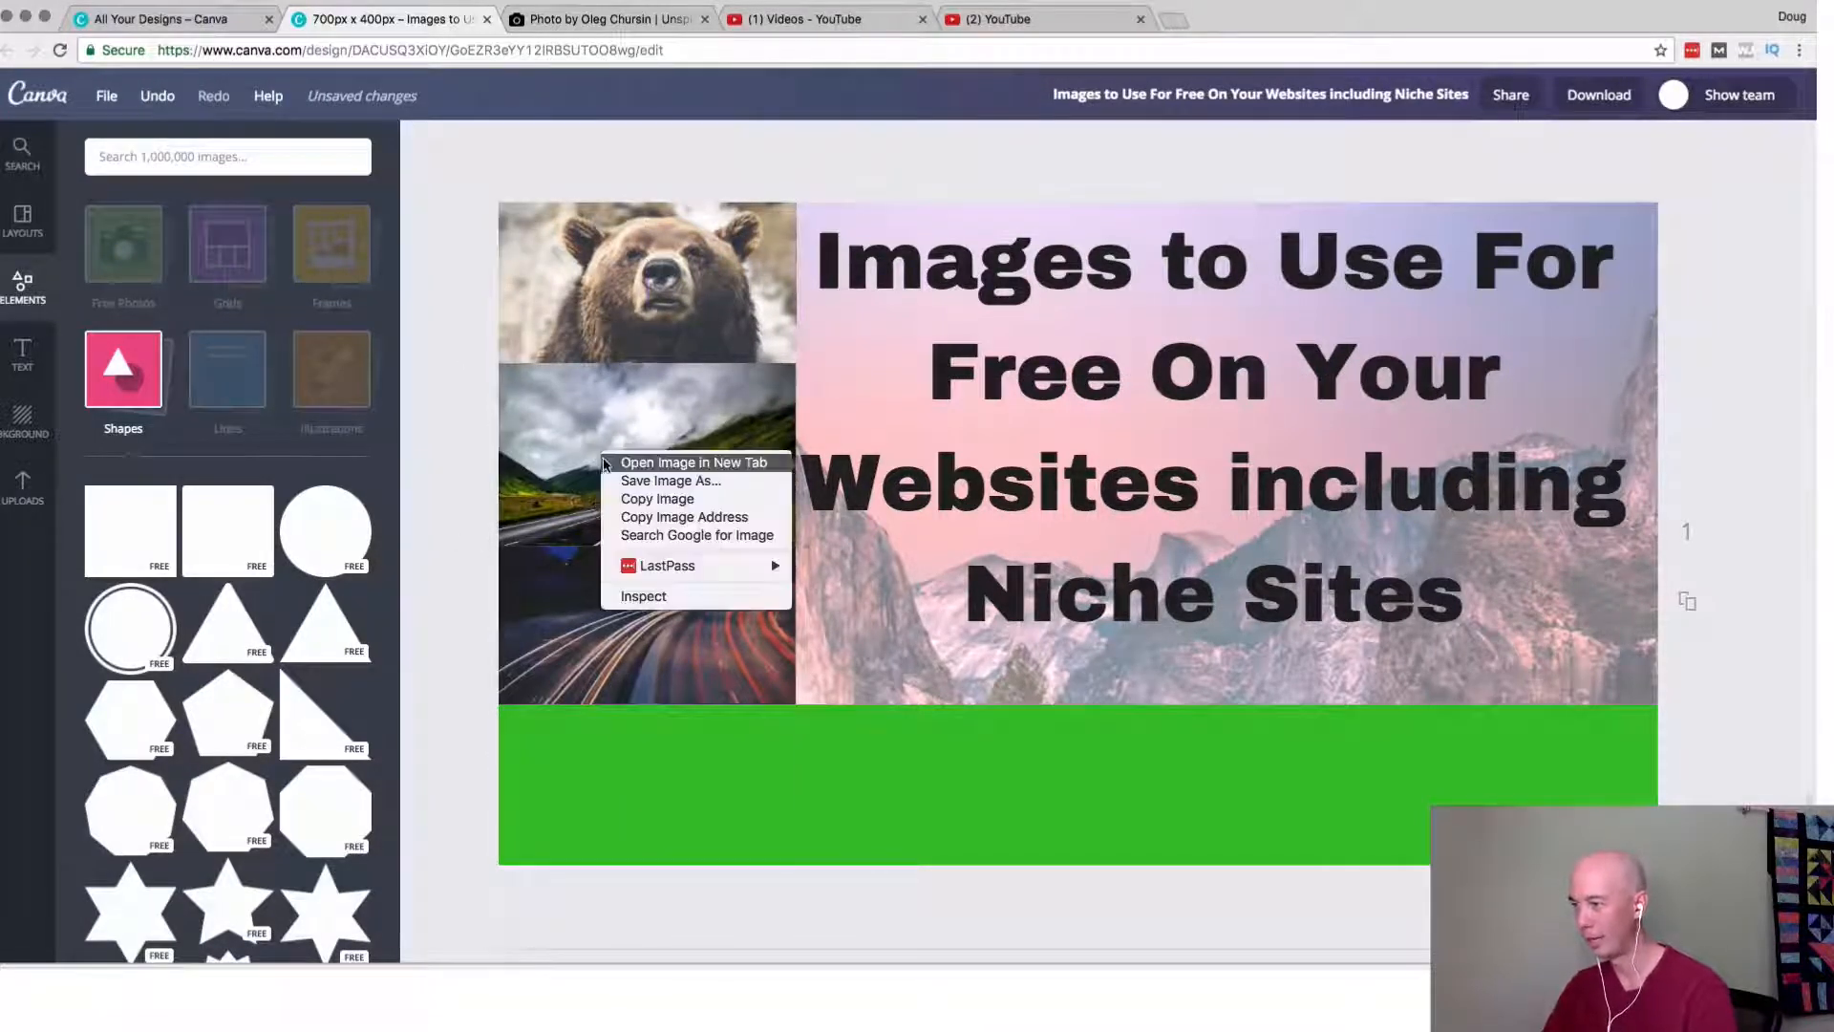
click(433, 452)
click(561, 439)
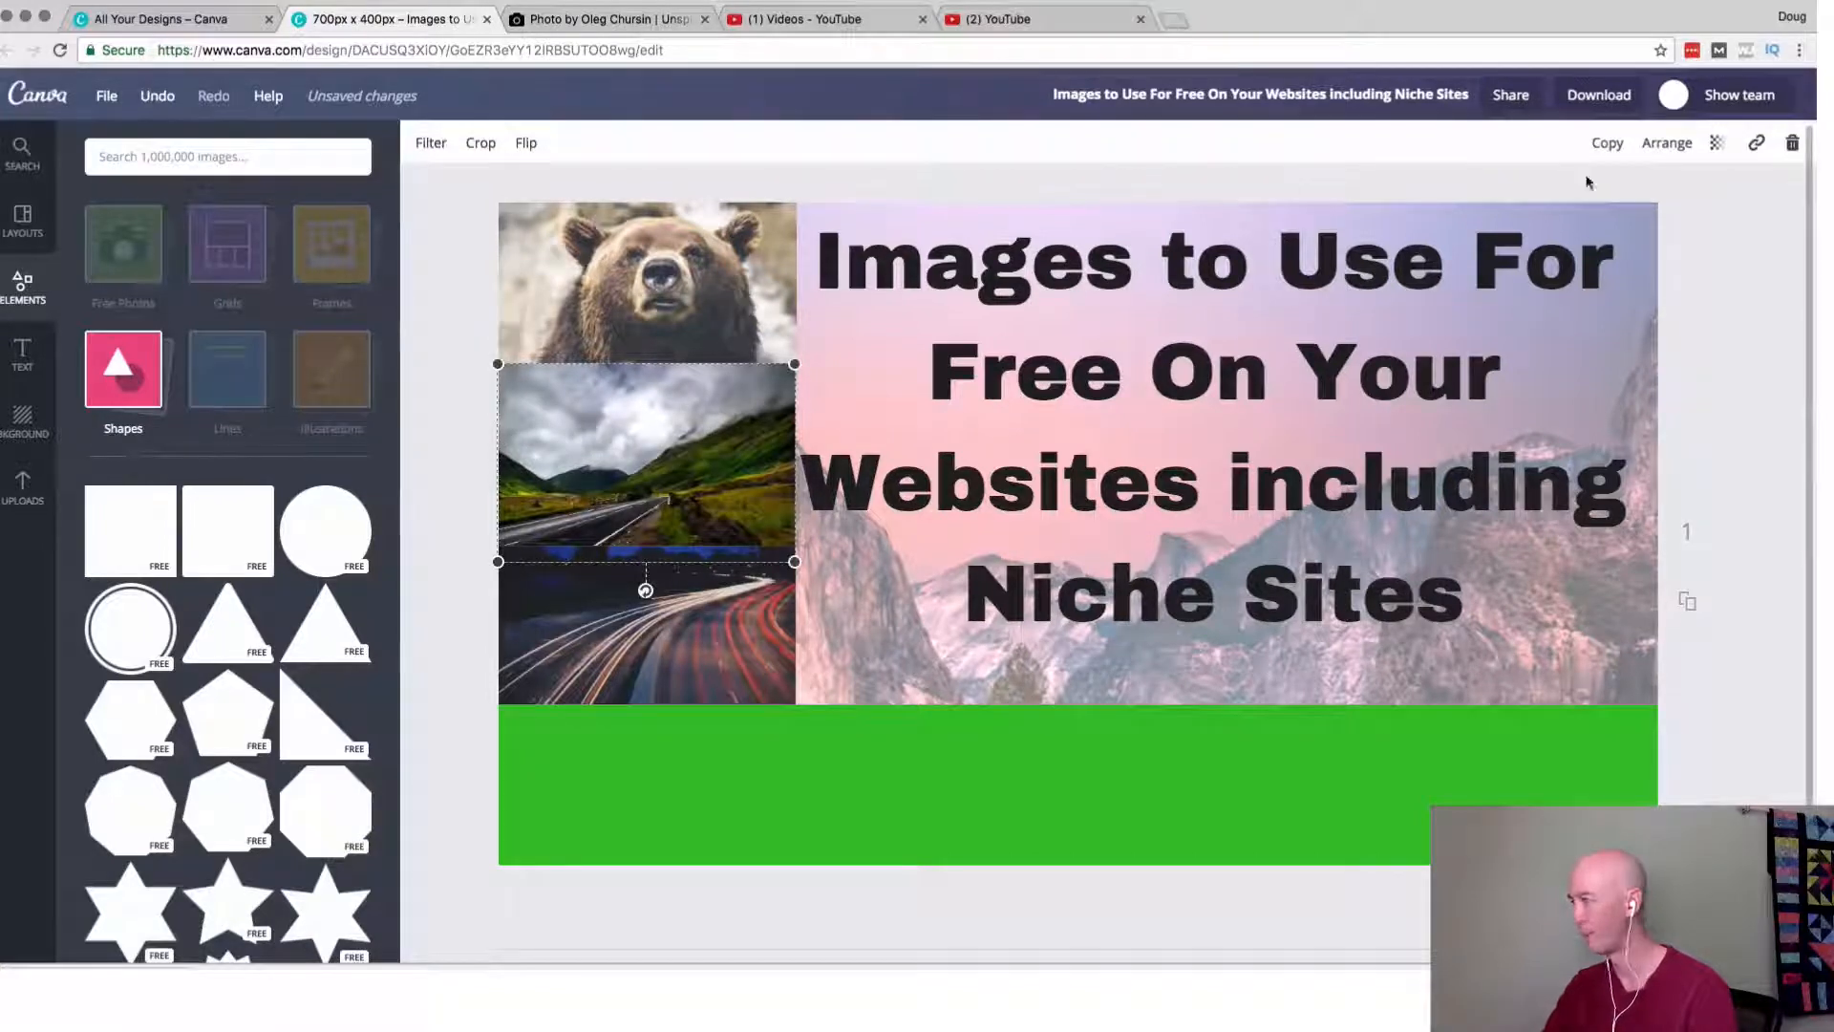
click(1662, 144)
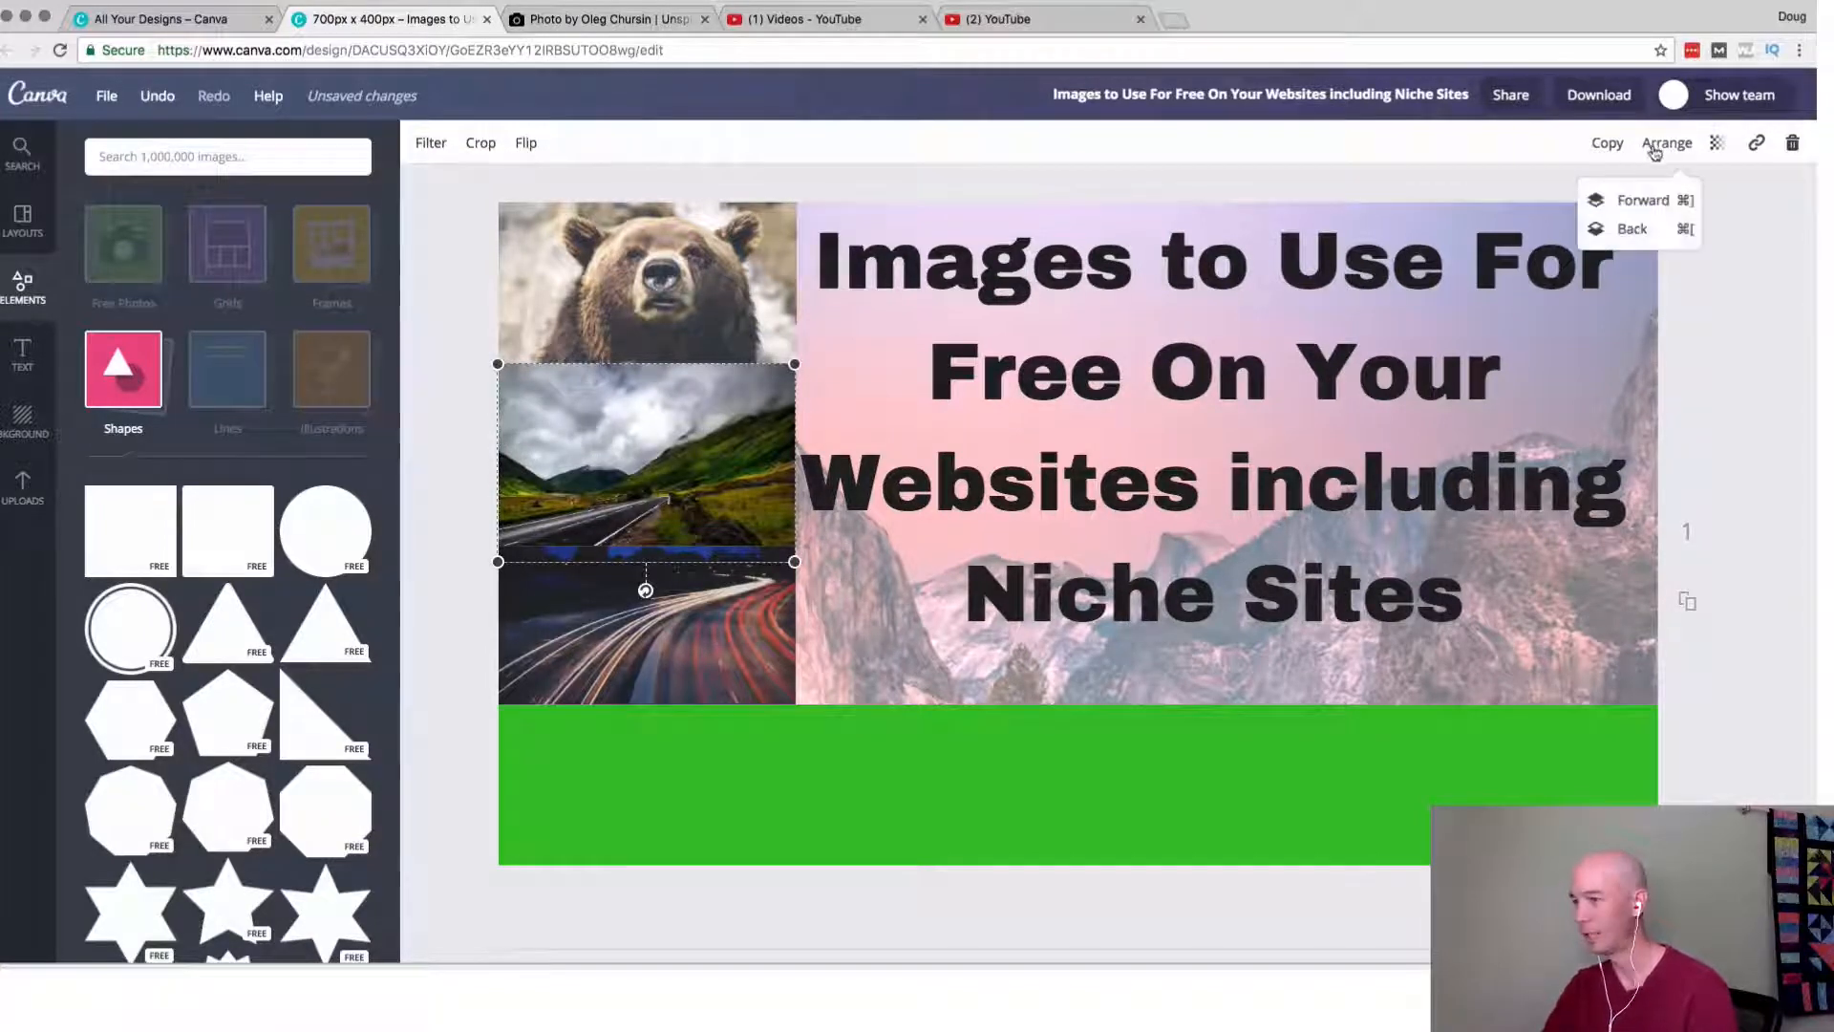
click(1645, 238)
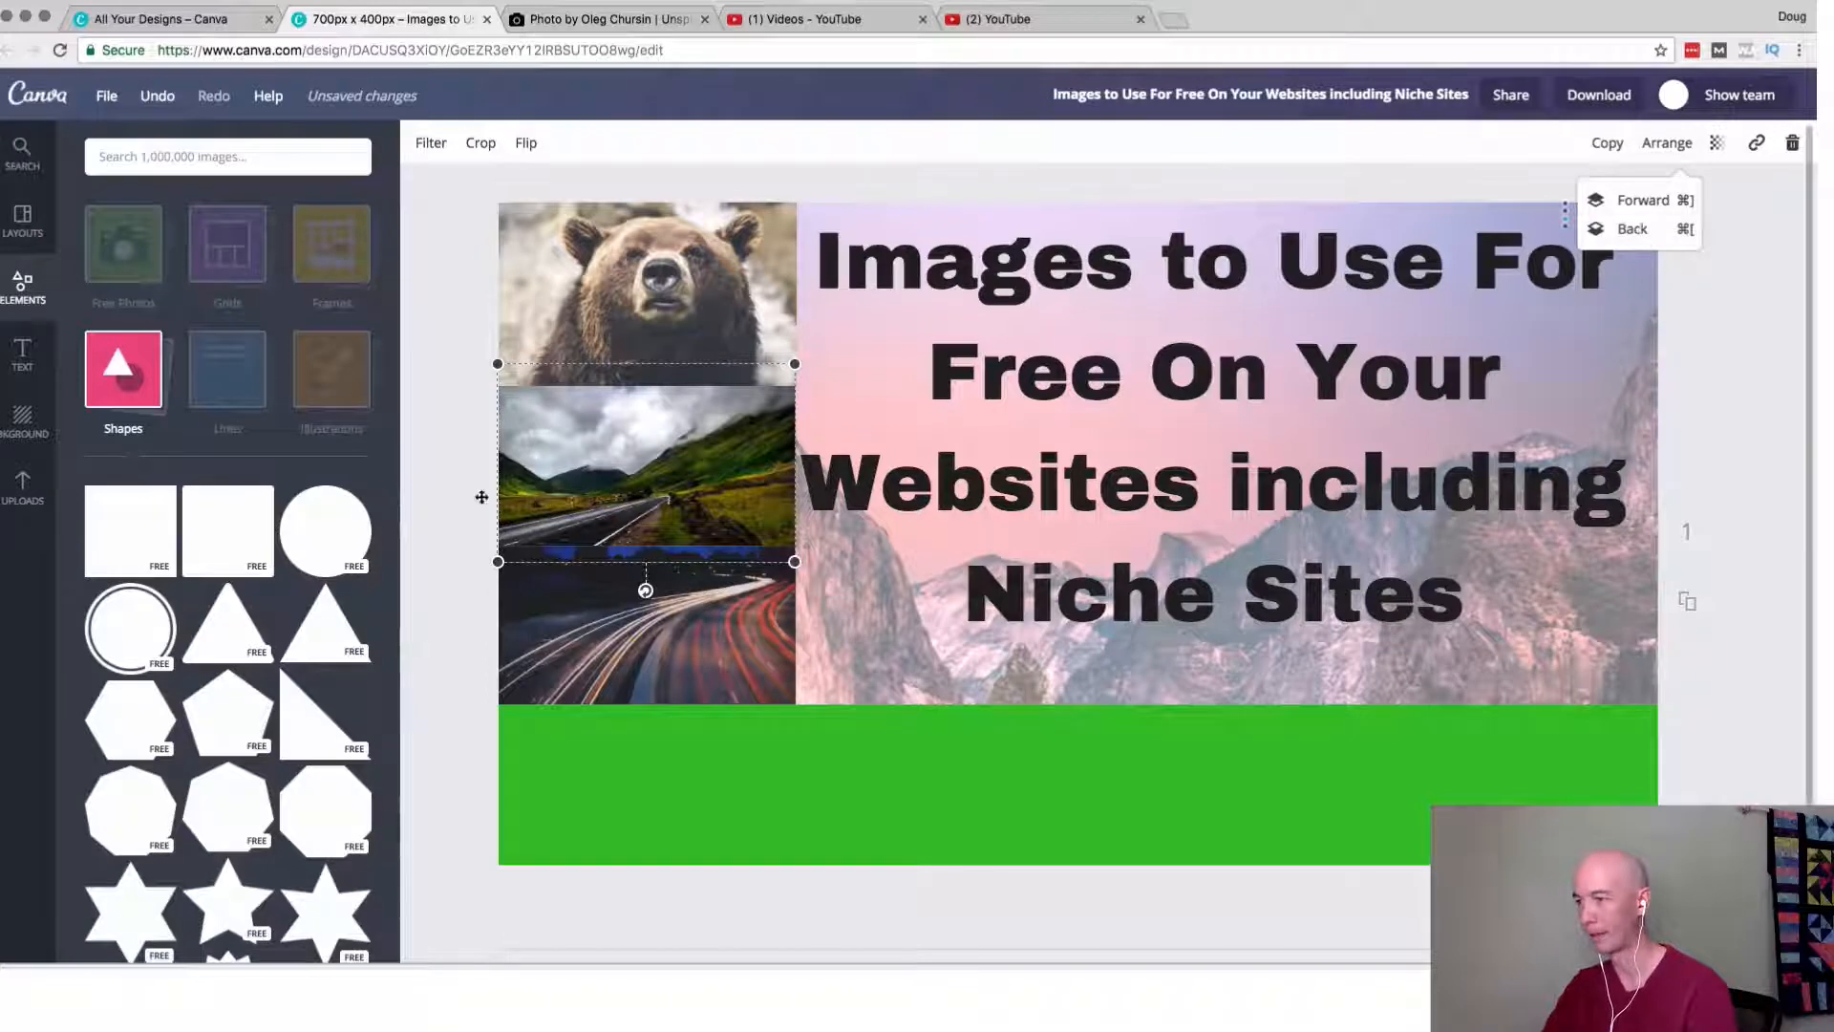
click(457, 779)
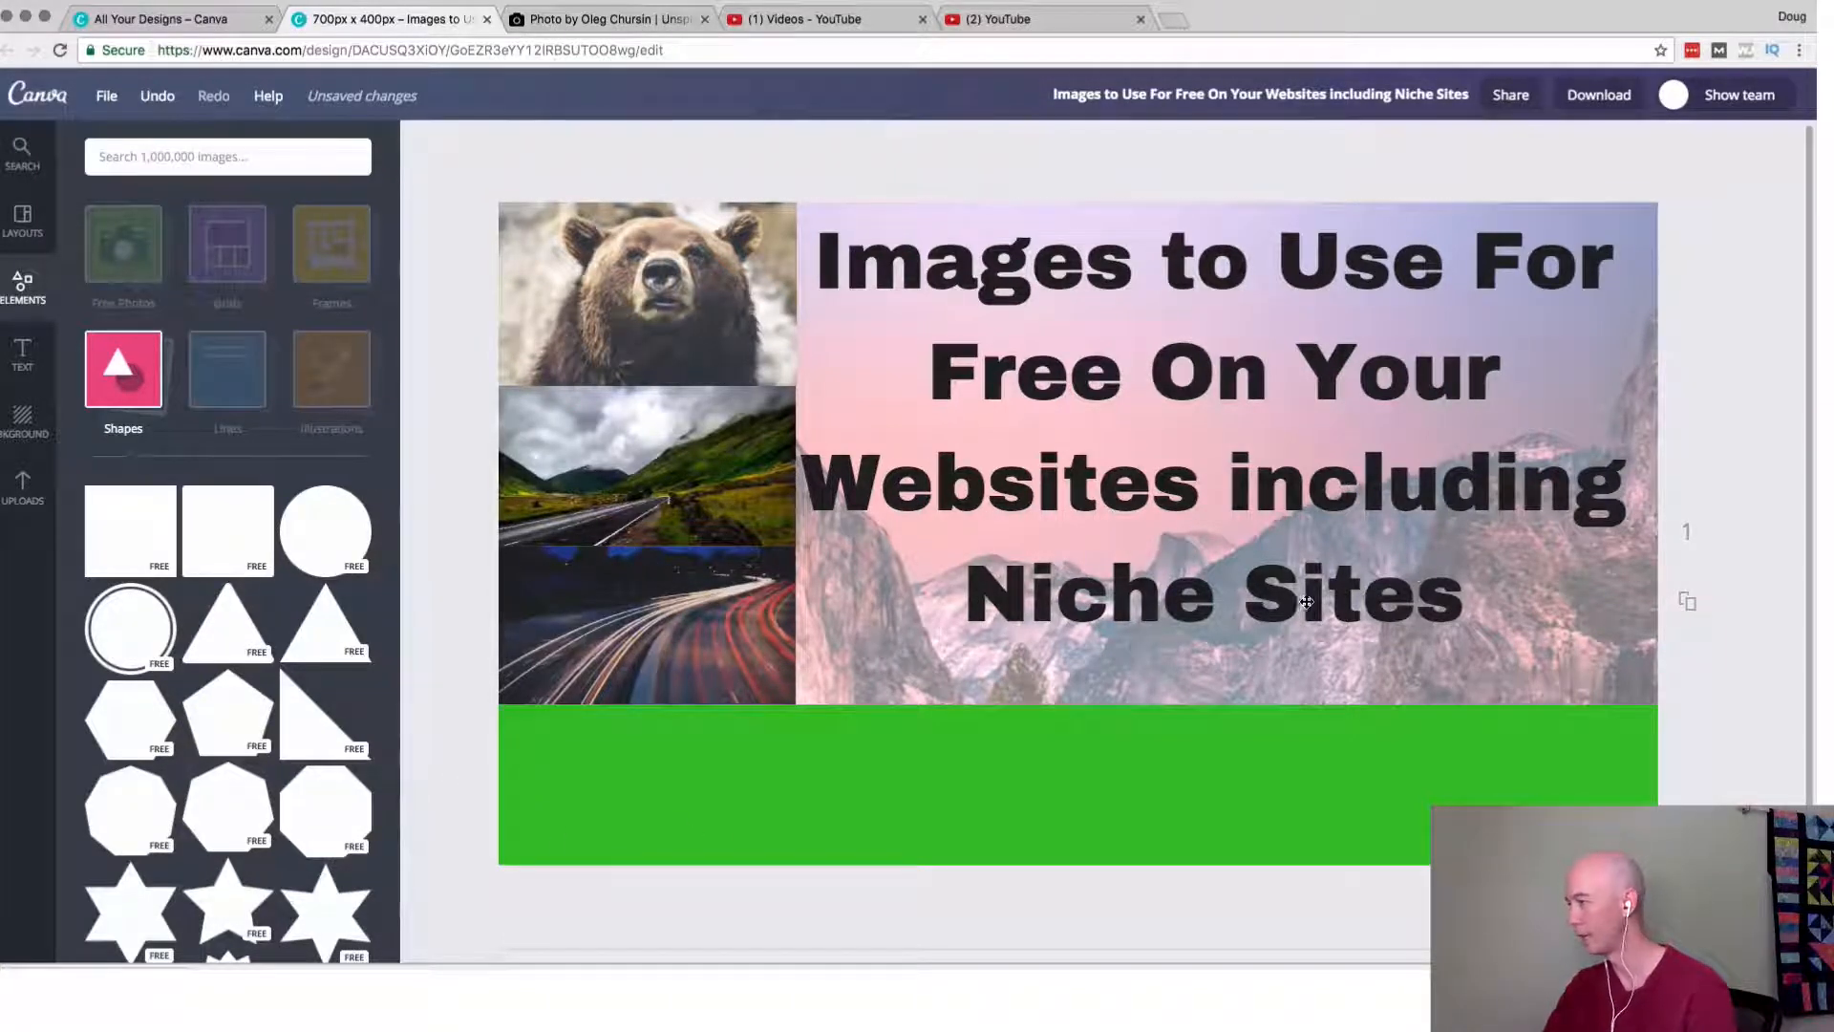
mouse_move(1304, 604)
mouse_down()
mouse_move(1301, 621)
mouse_move(1314, 609)
mouse_up()
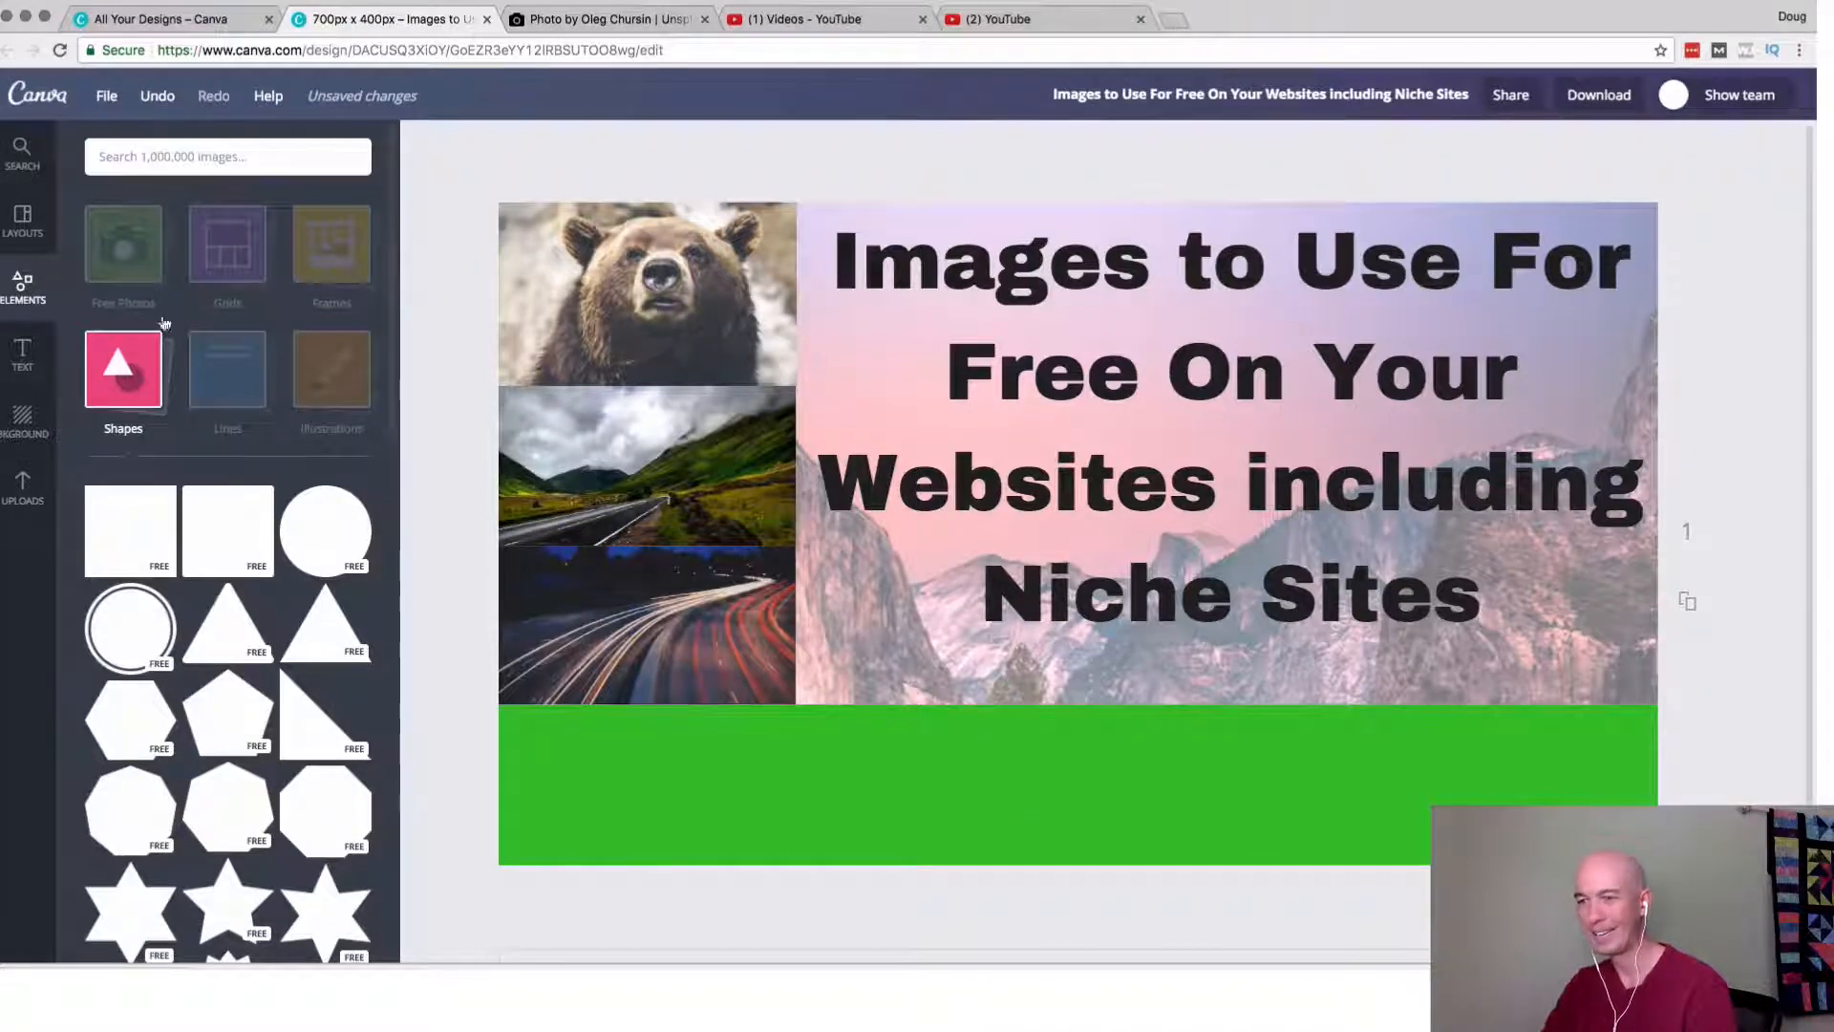
Add a white heading reading "Niche Site Project" on the green band.
click(22, 355)
drag(209, 290, 941, 789)
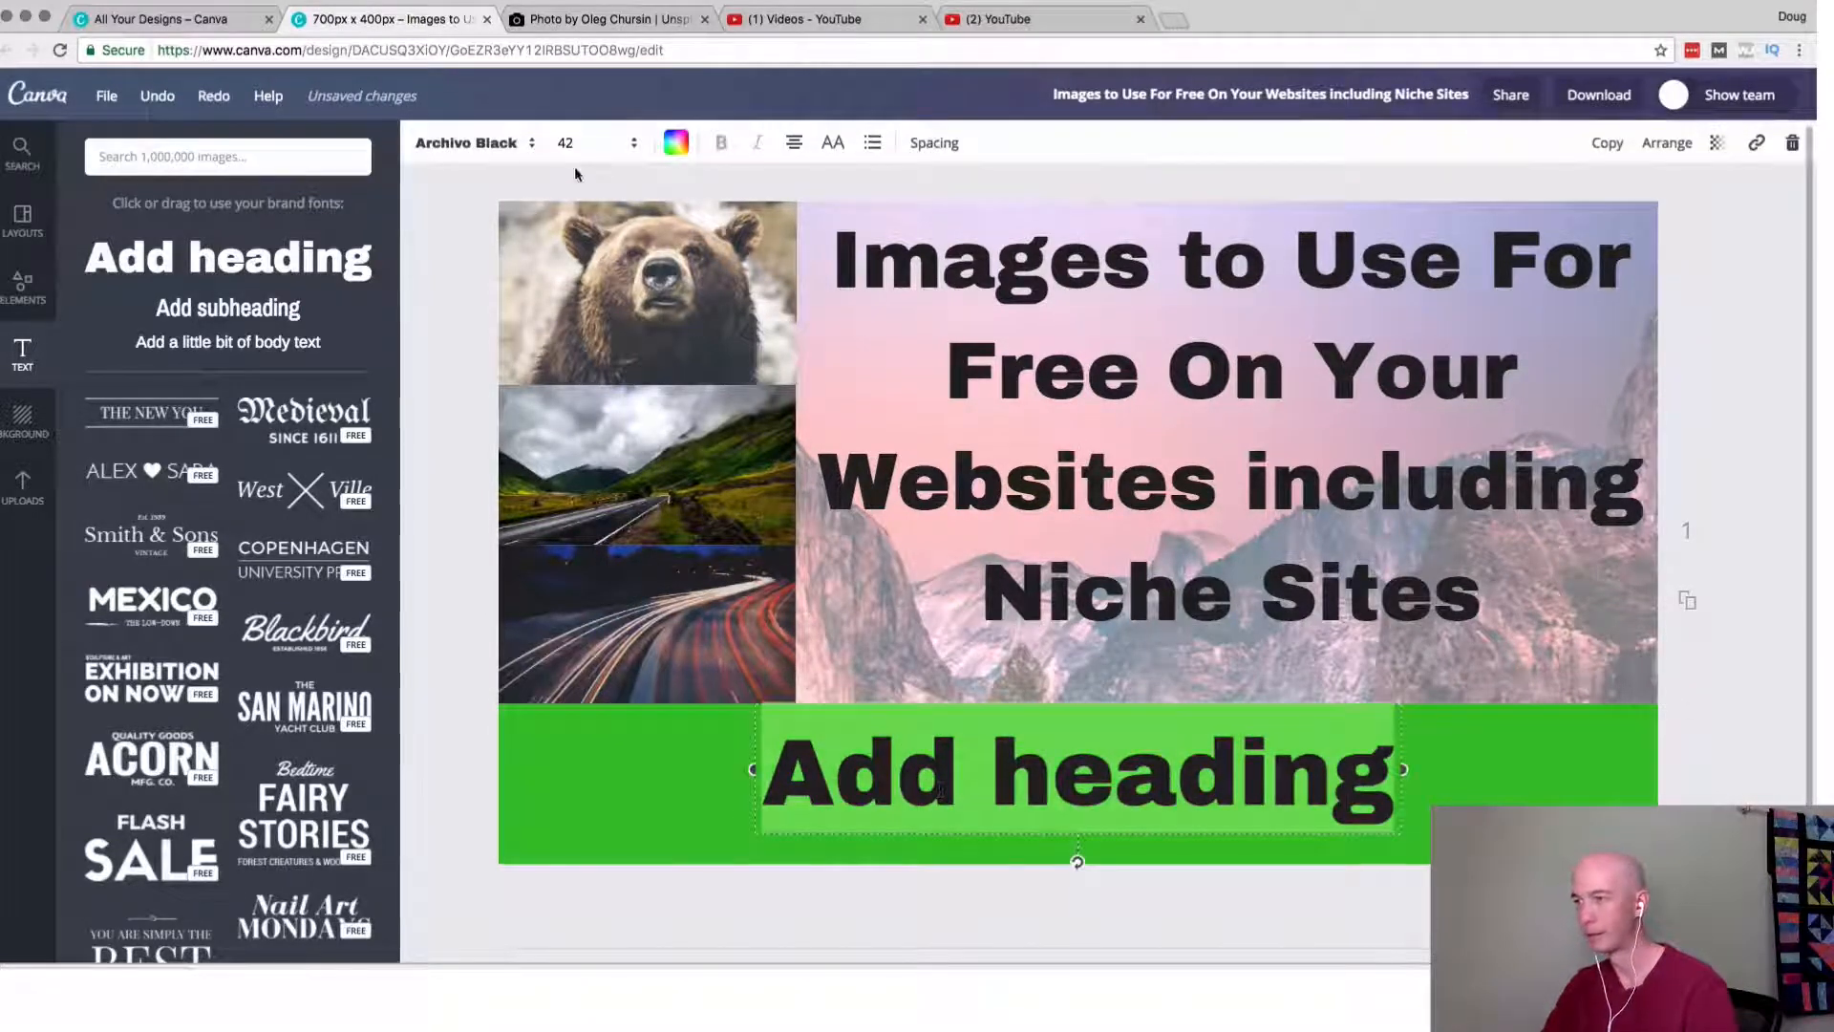
click(675, 145)
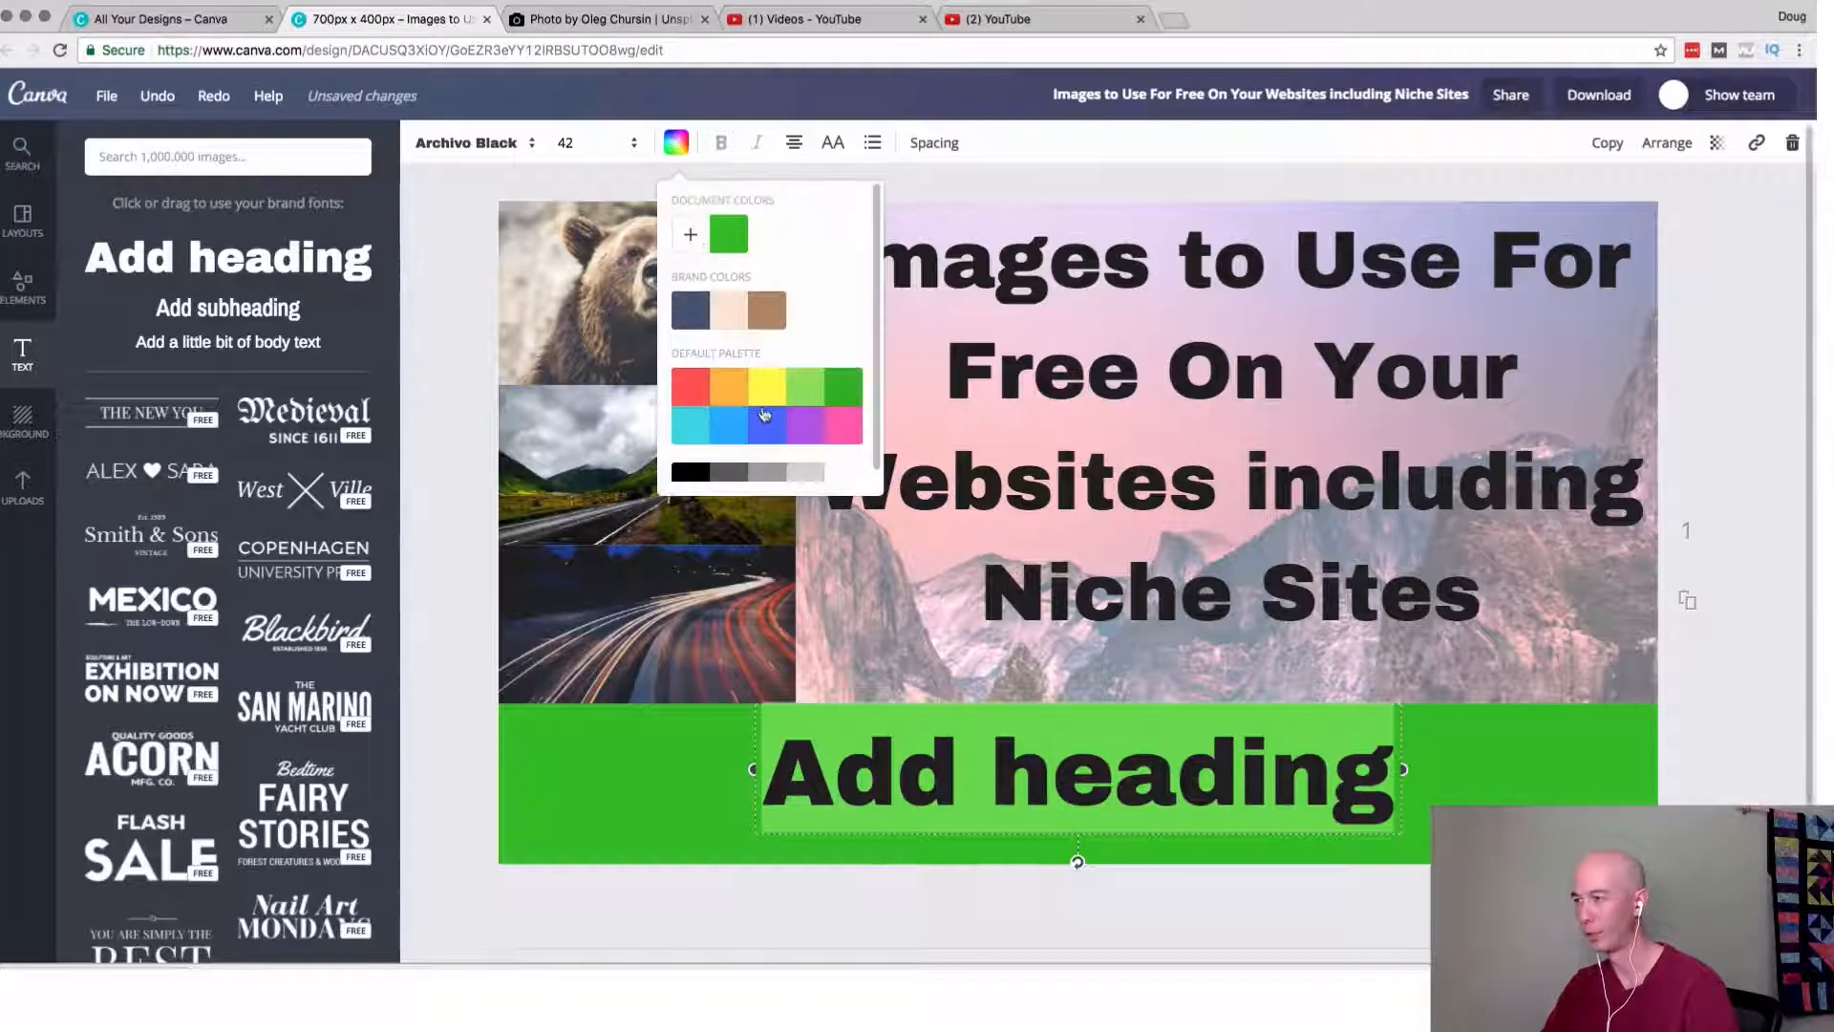
click(841, 472)
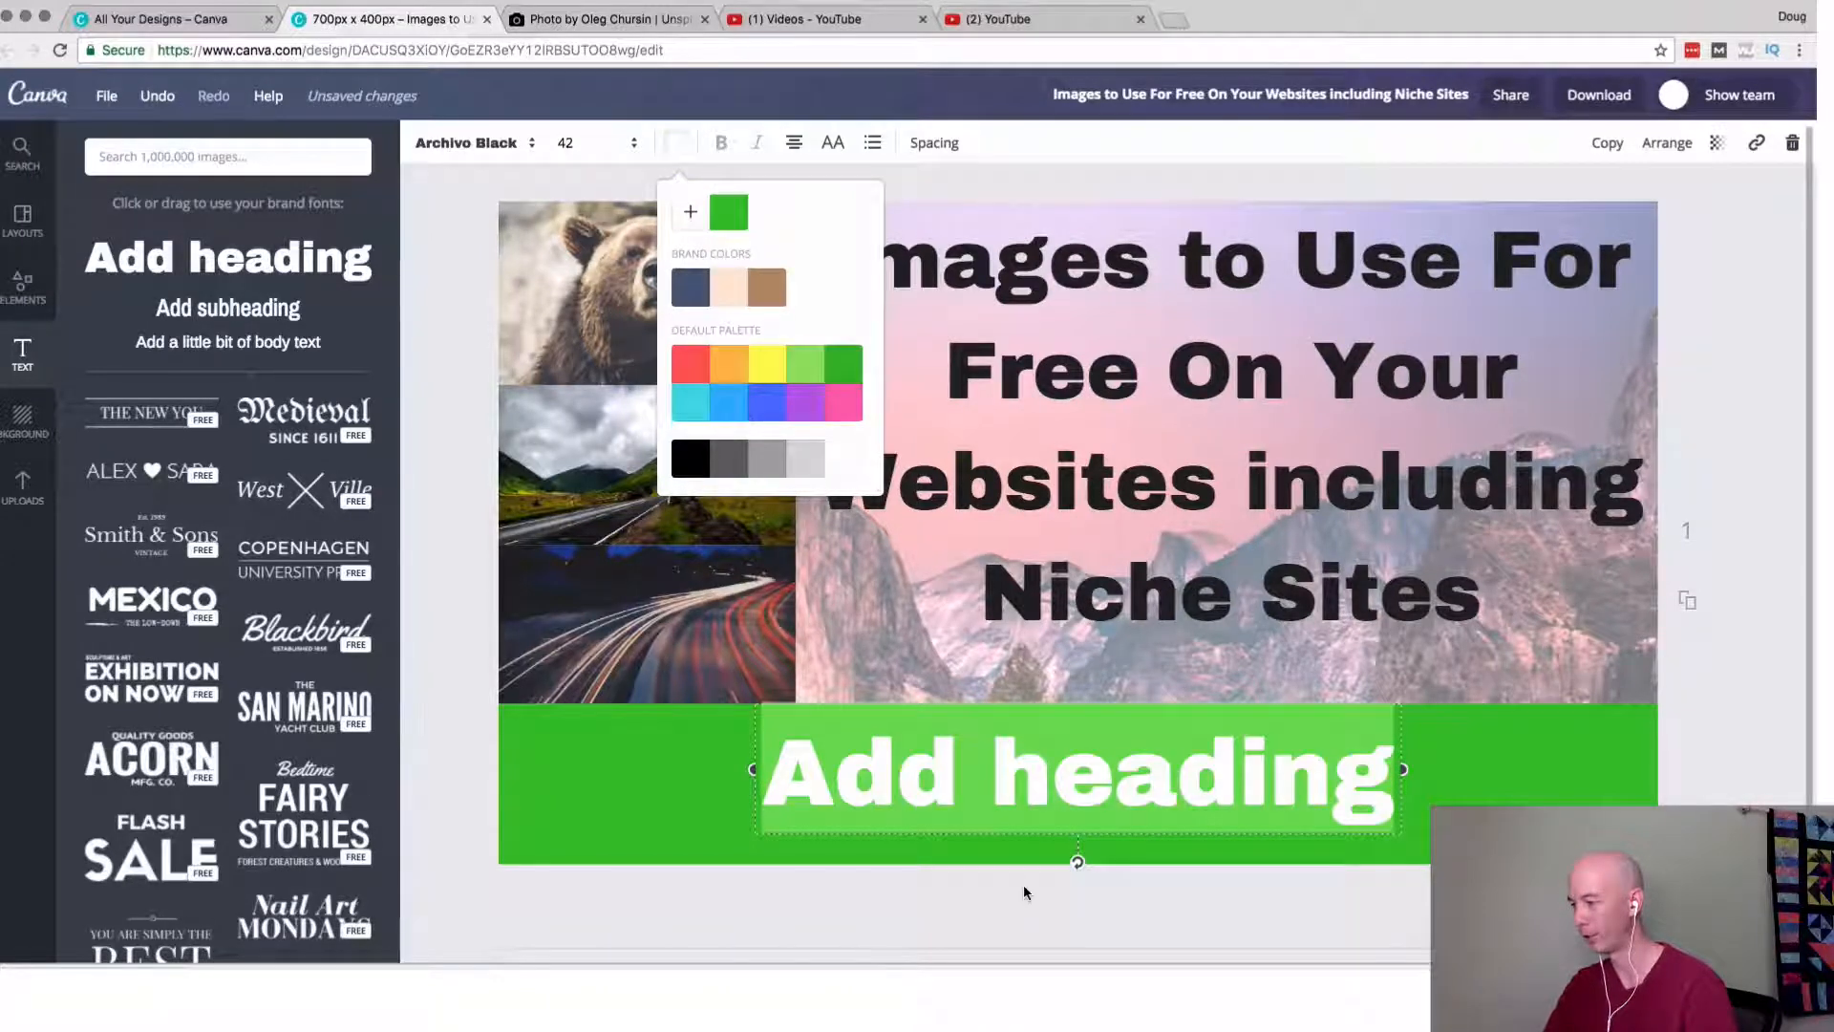
triple_click(1004, 783)
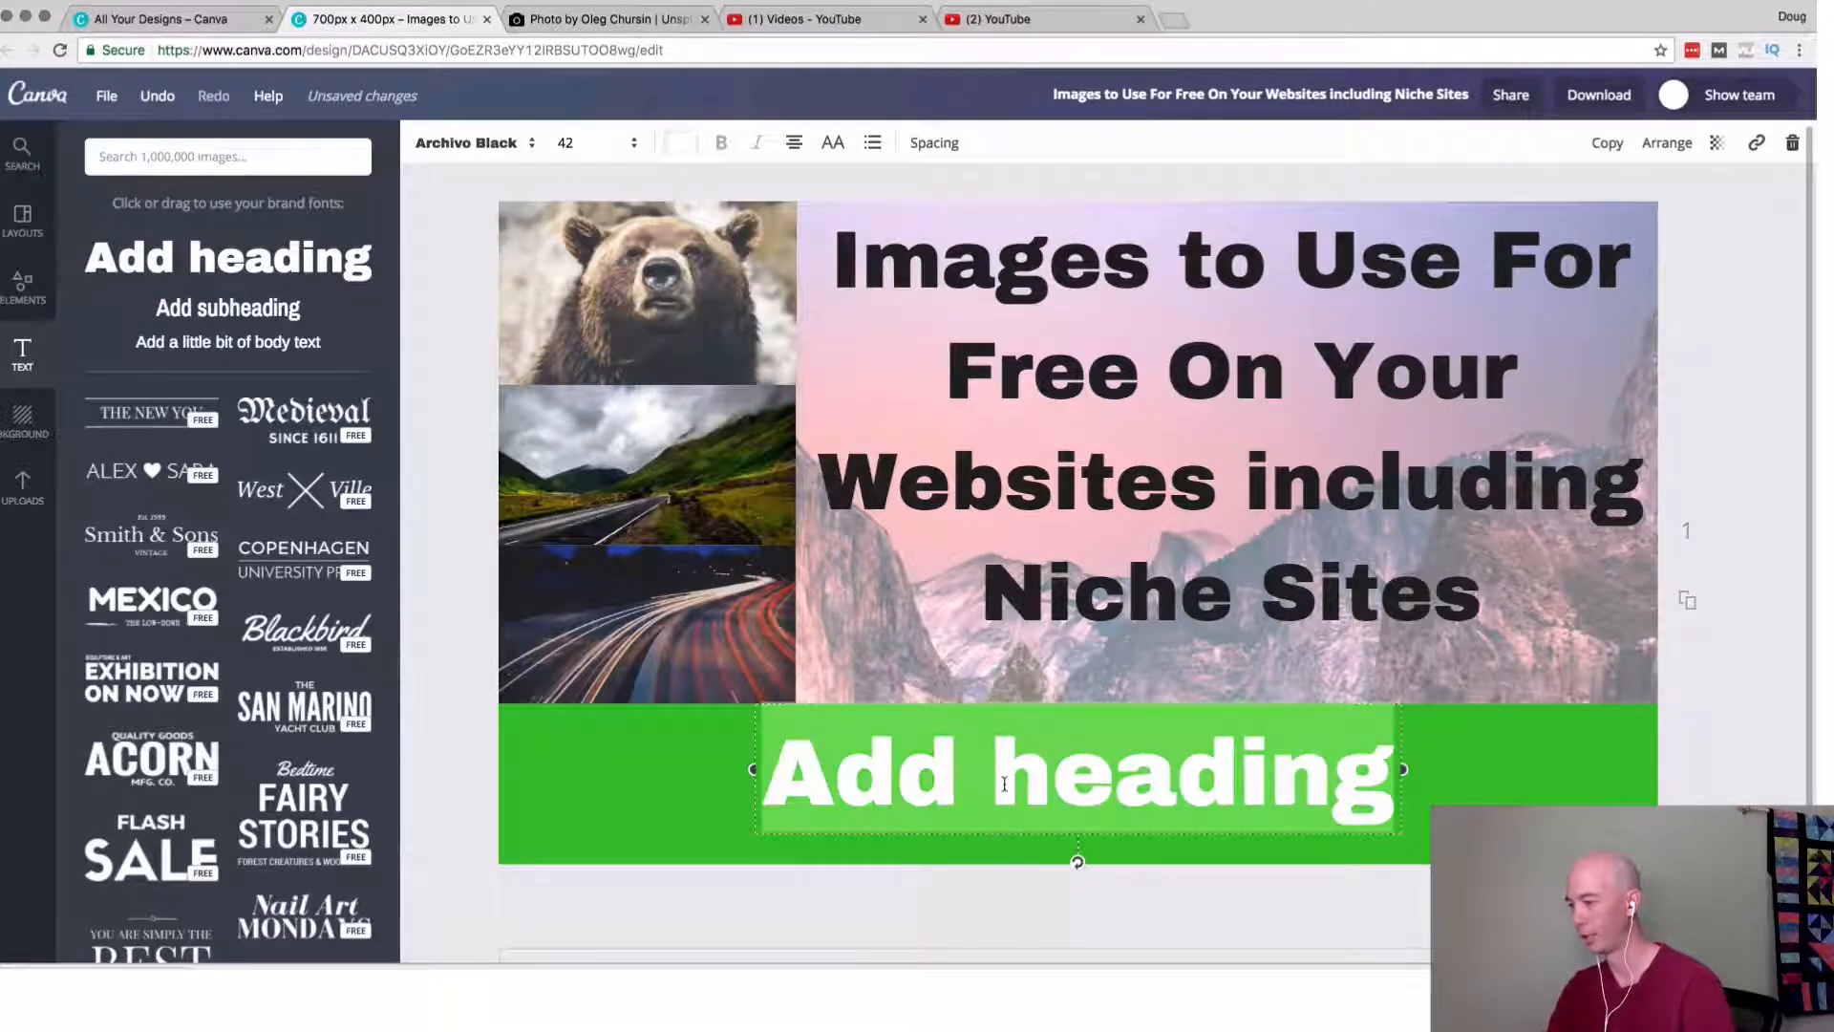
text(Niche Si)
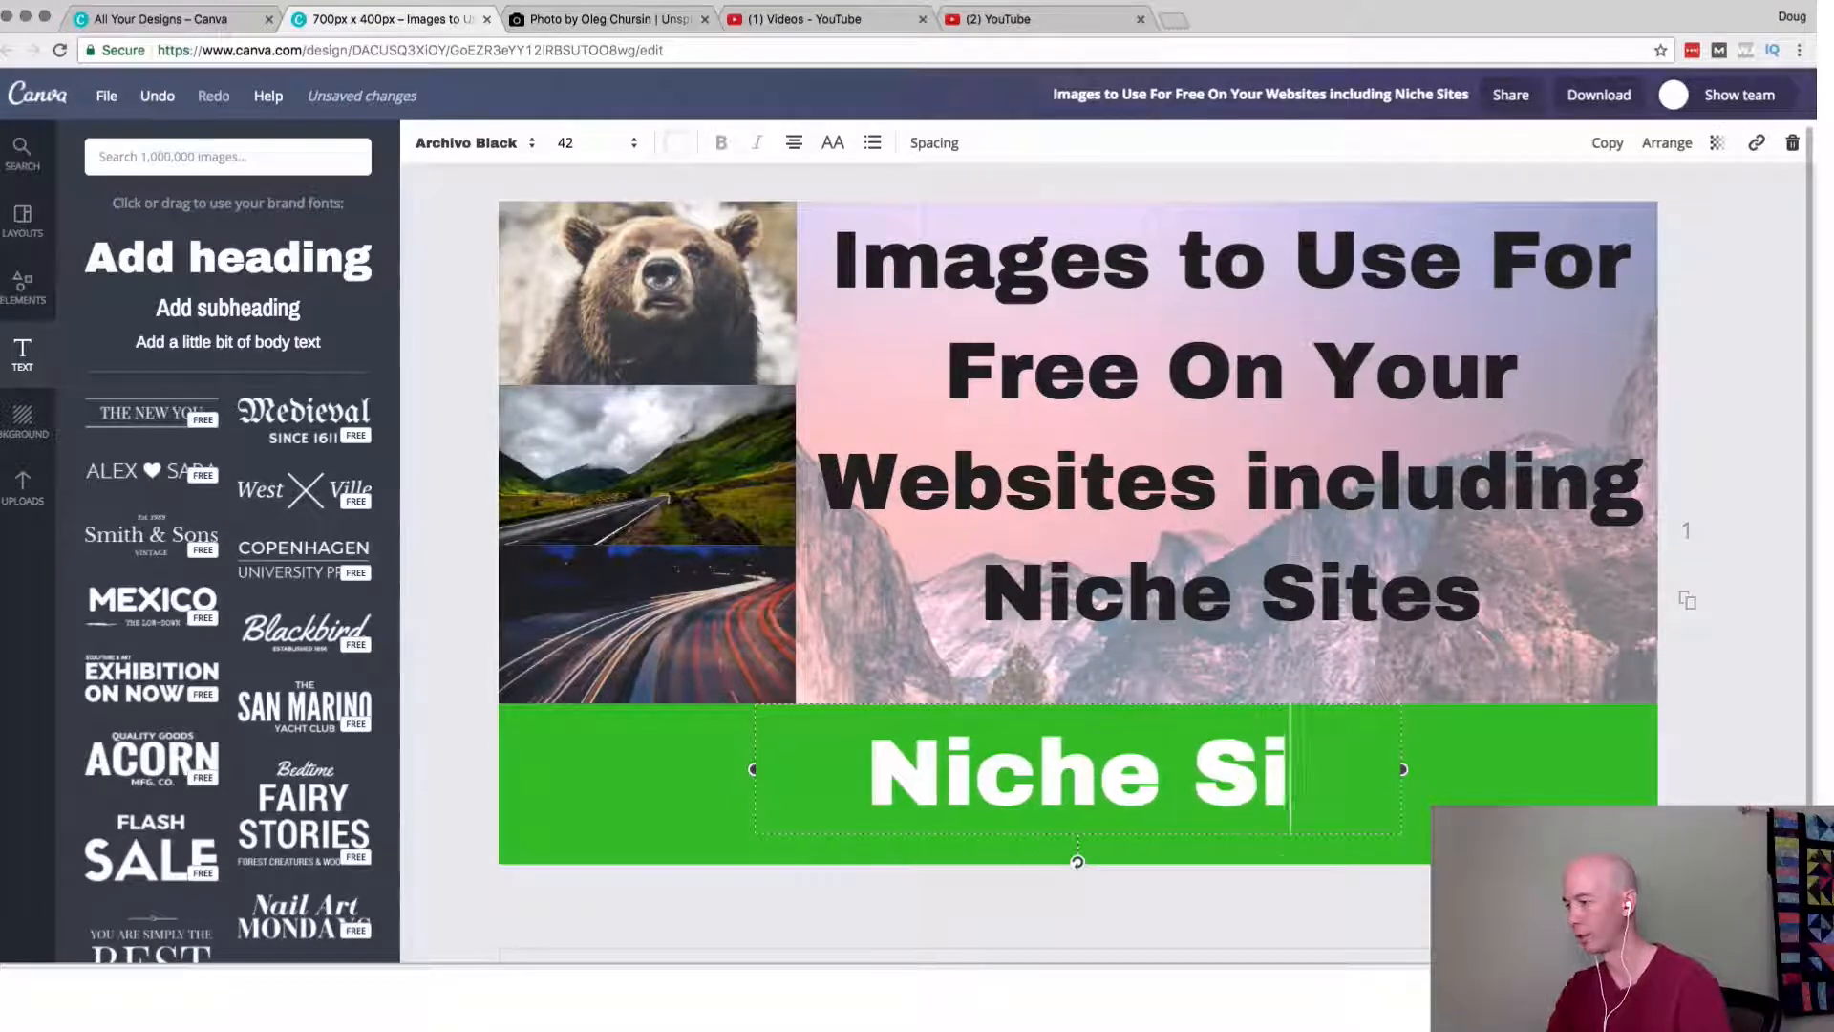
text(te Project)
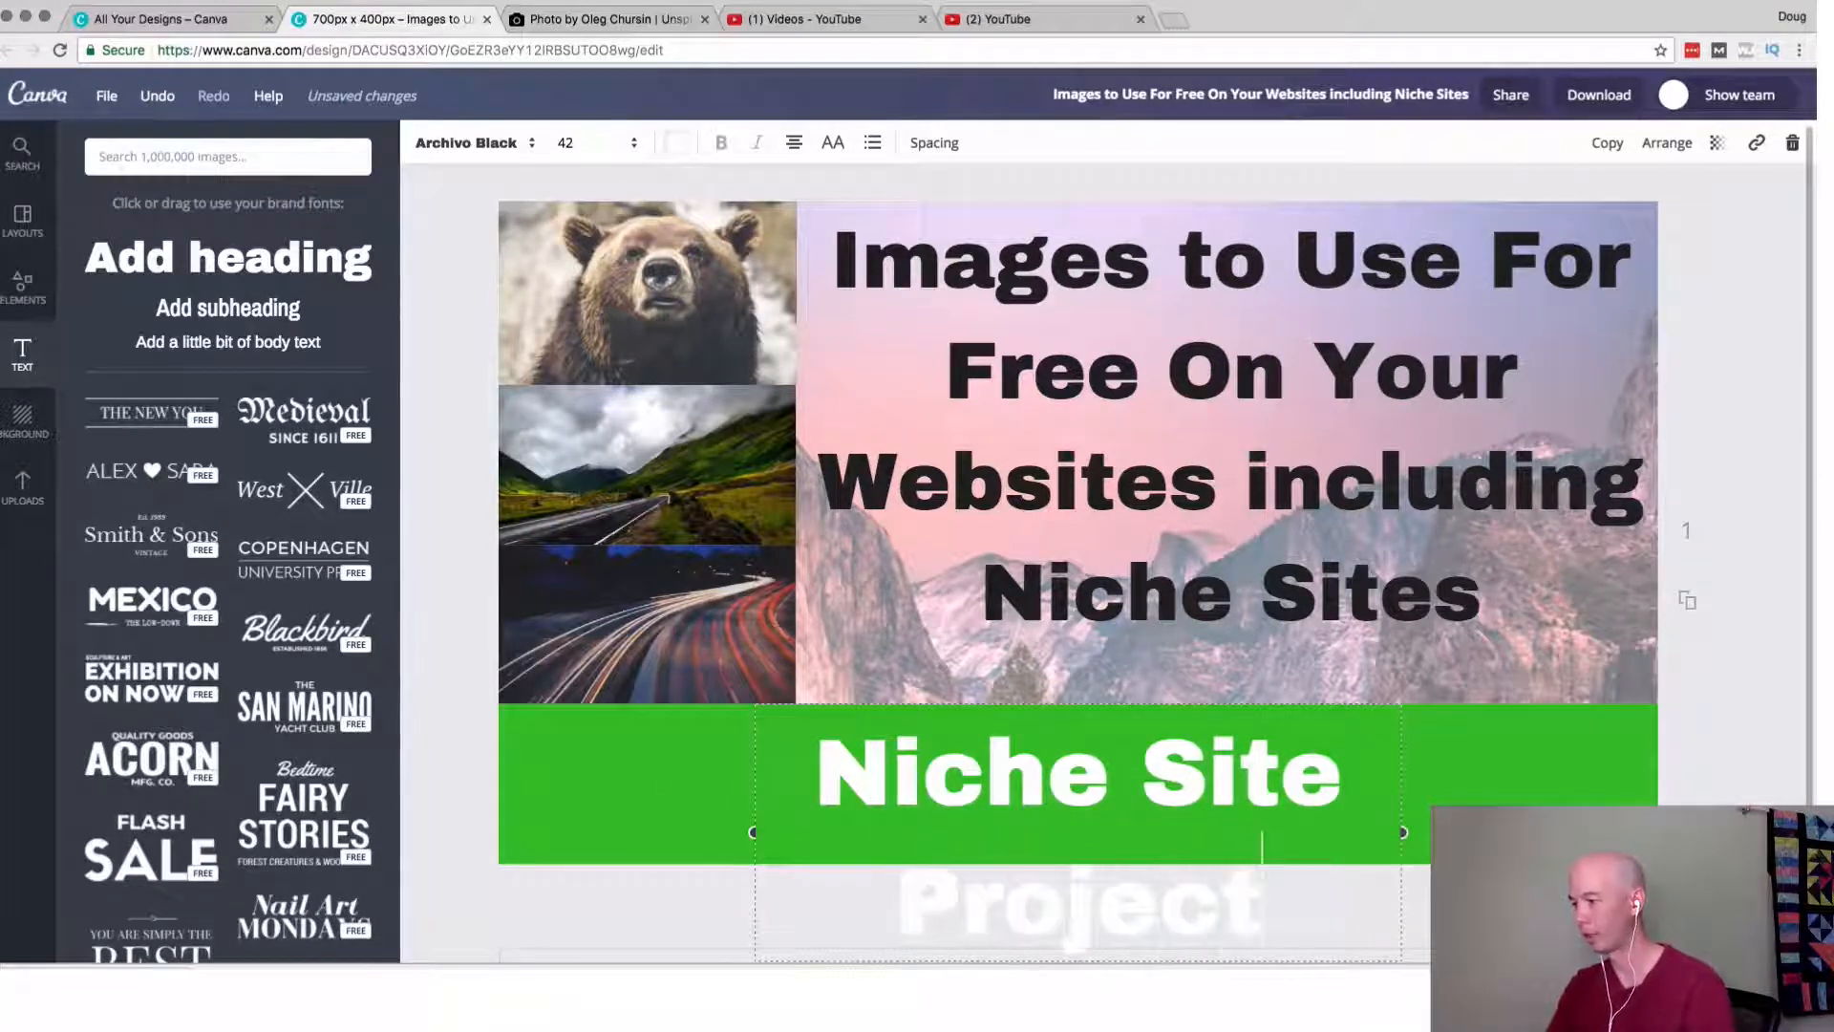
Widen the band heading's text box to the full design width to fit one line, and lower both the heading and title slightly.
drag(754, 832, 498, 838)
drag(1402, 832, 1658, 832)
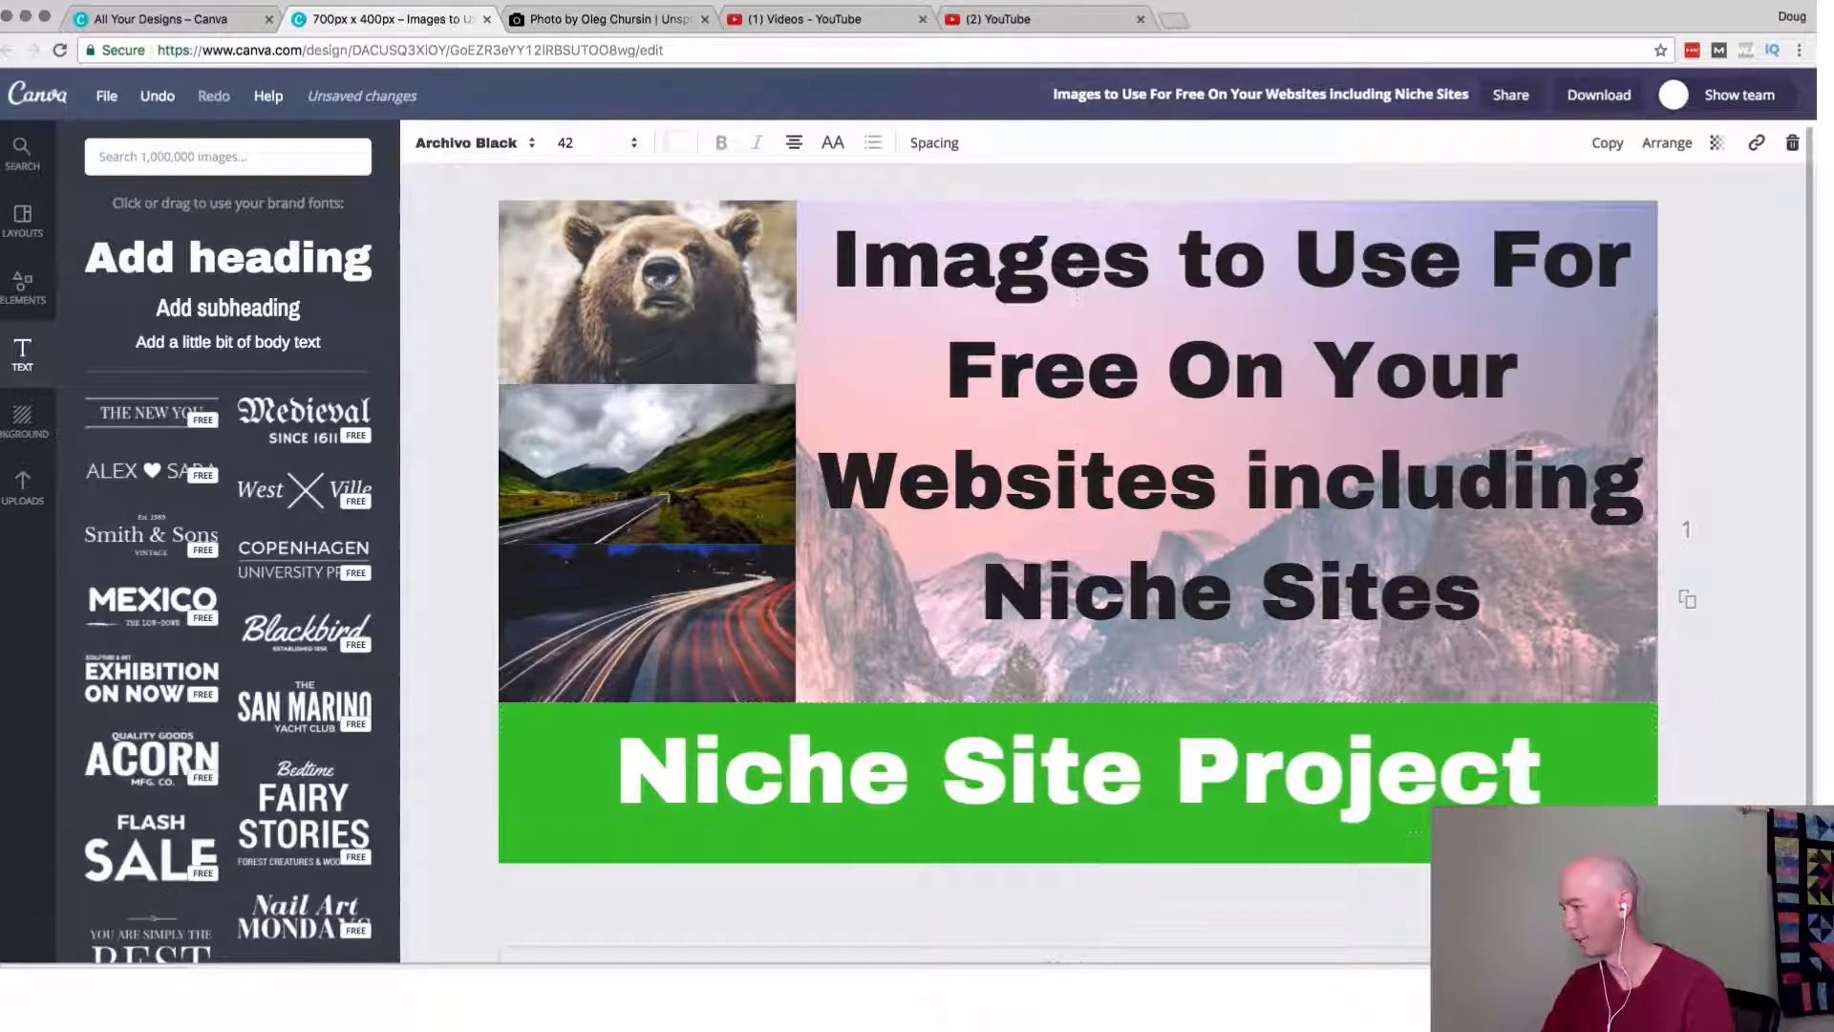
drag(1104, 791, 1095, 788)
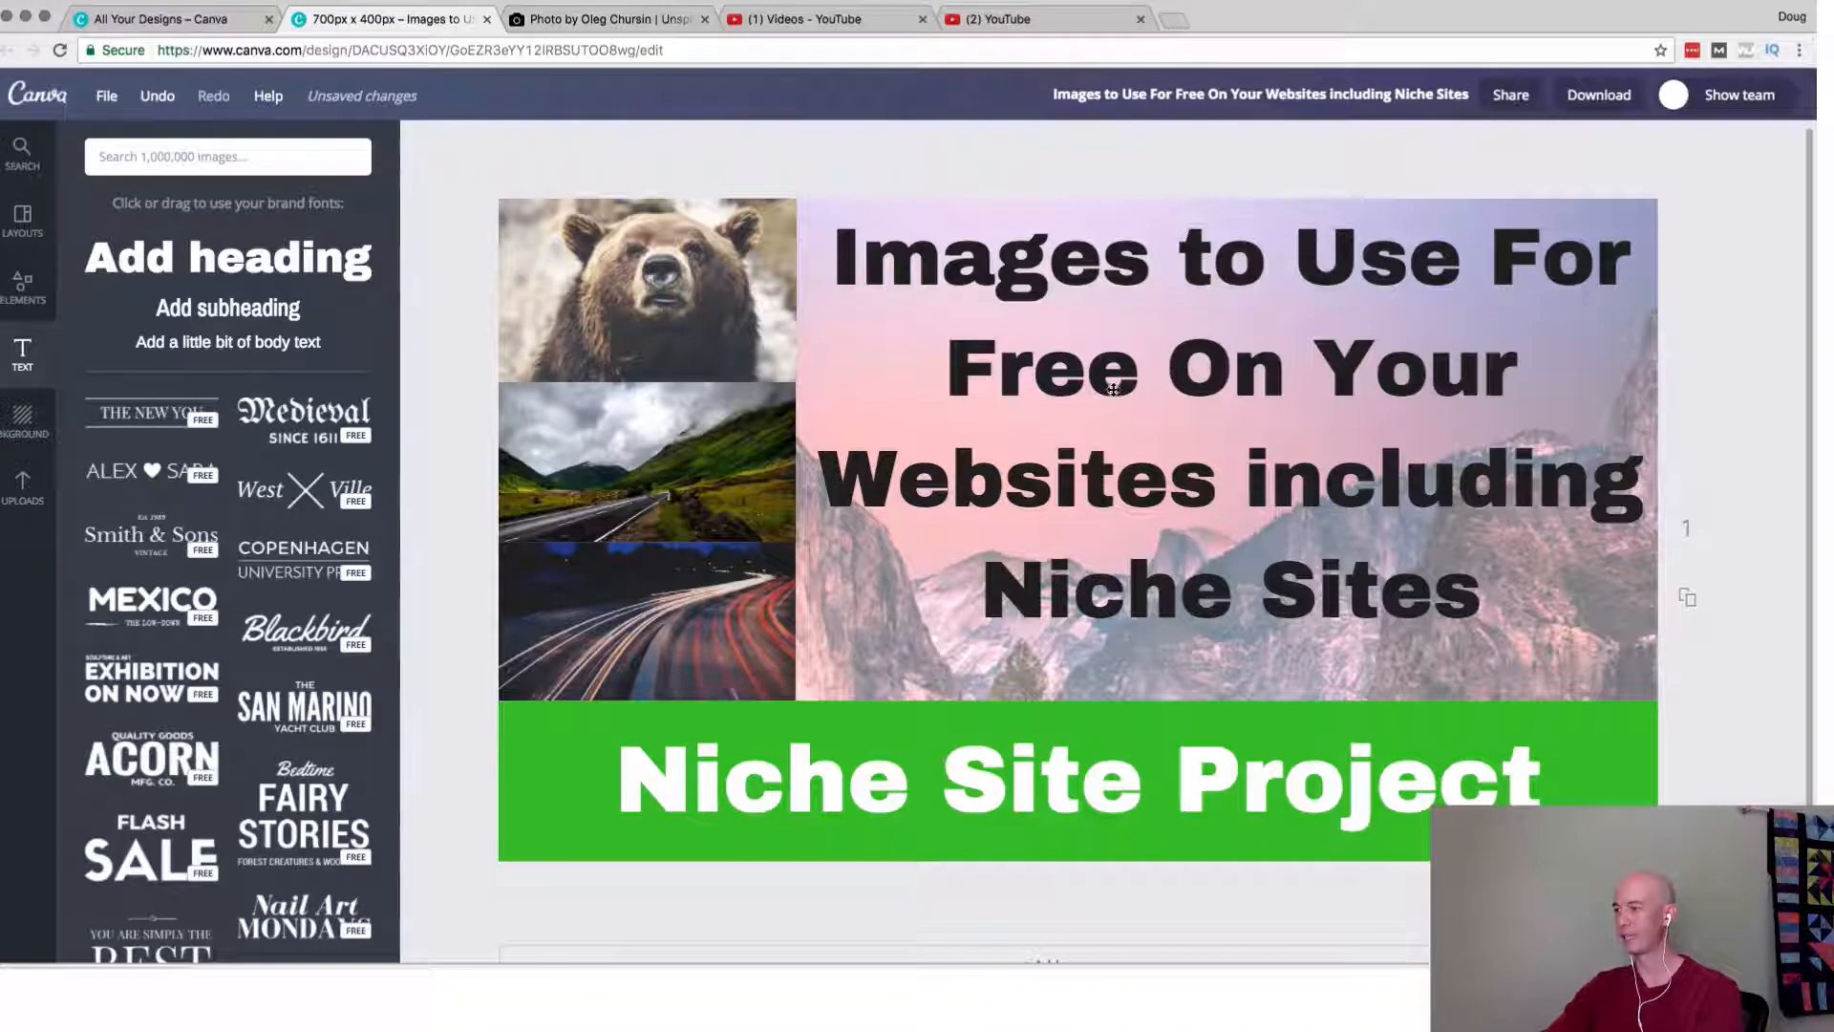
drag(1113, 389, 1119, 409)
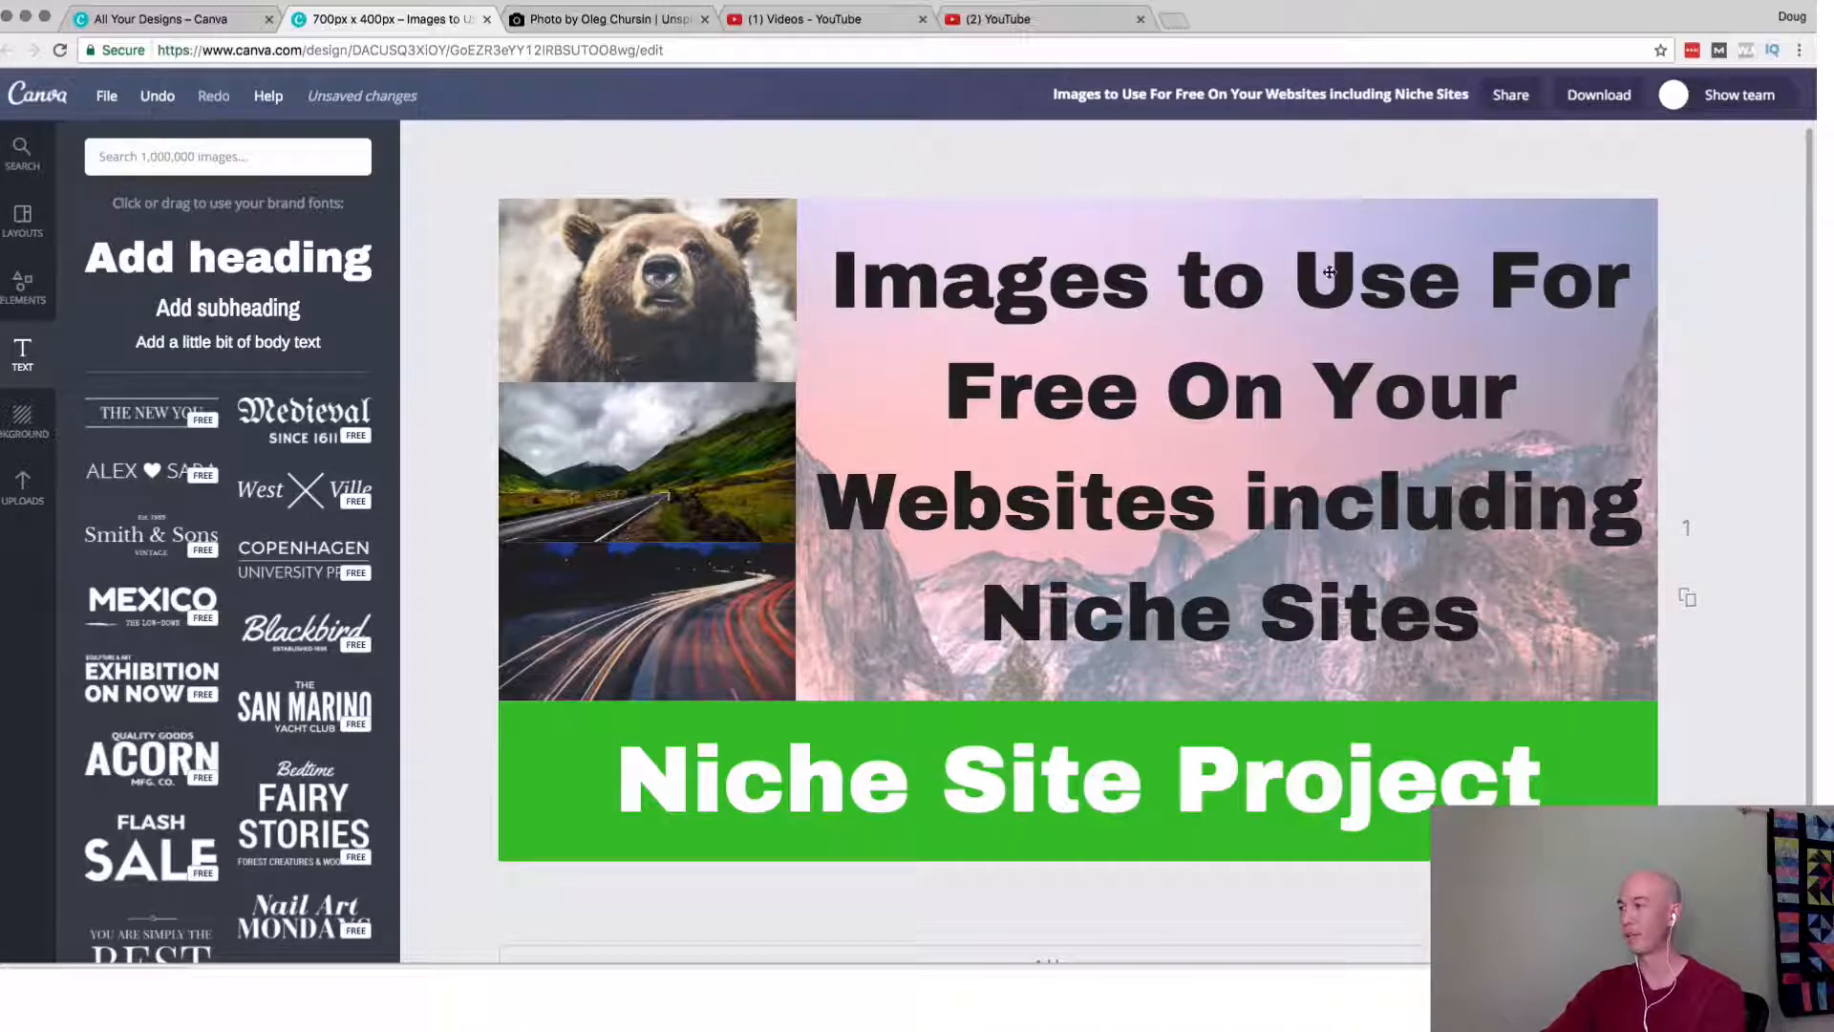
Download the finished thumbnail design as a JPG.
click(1600, 100)
click(1586, 203)
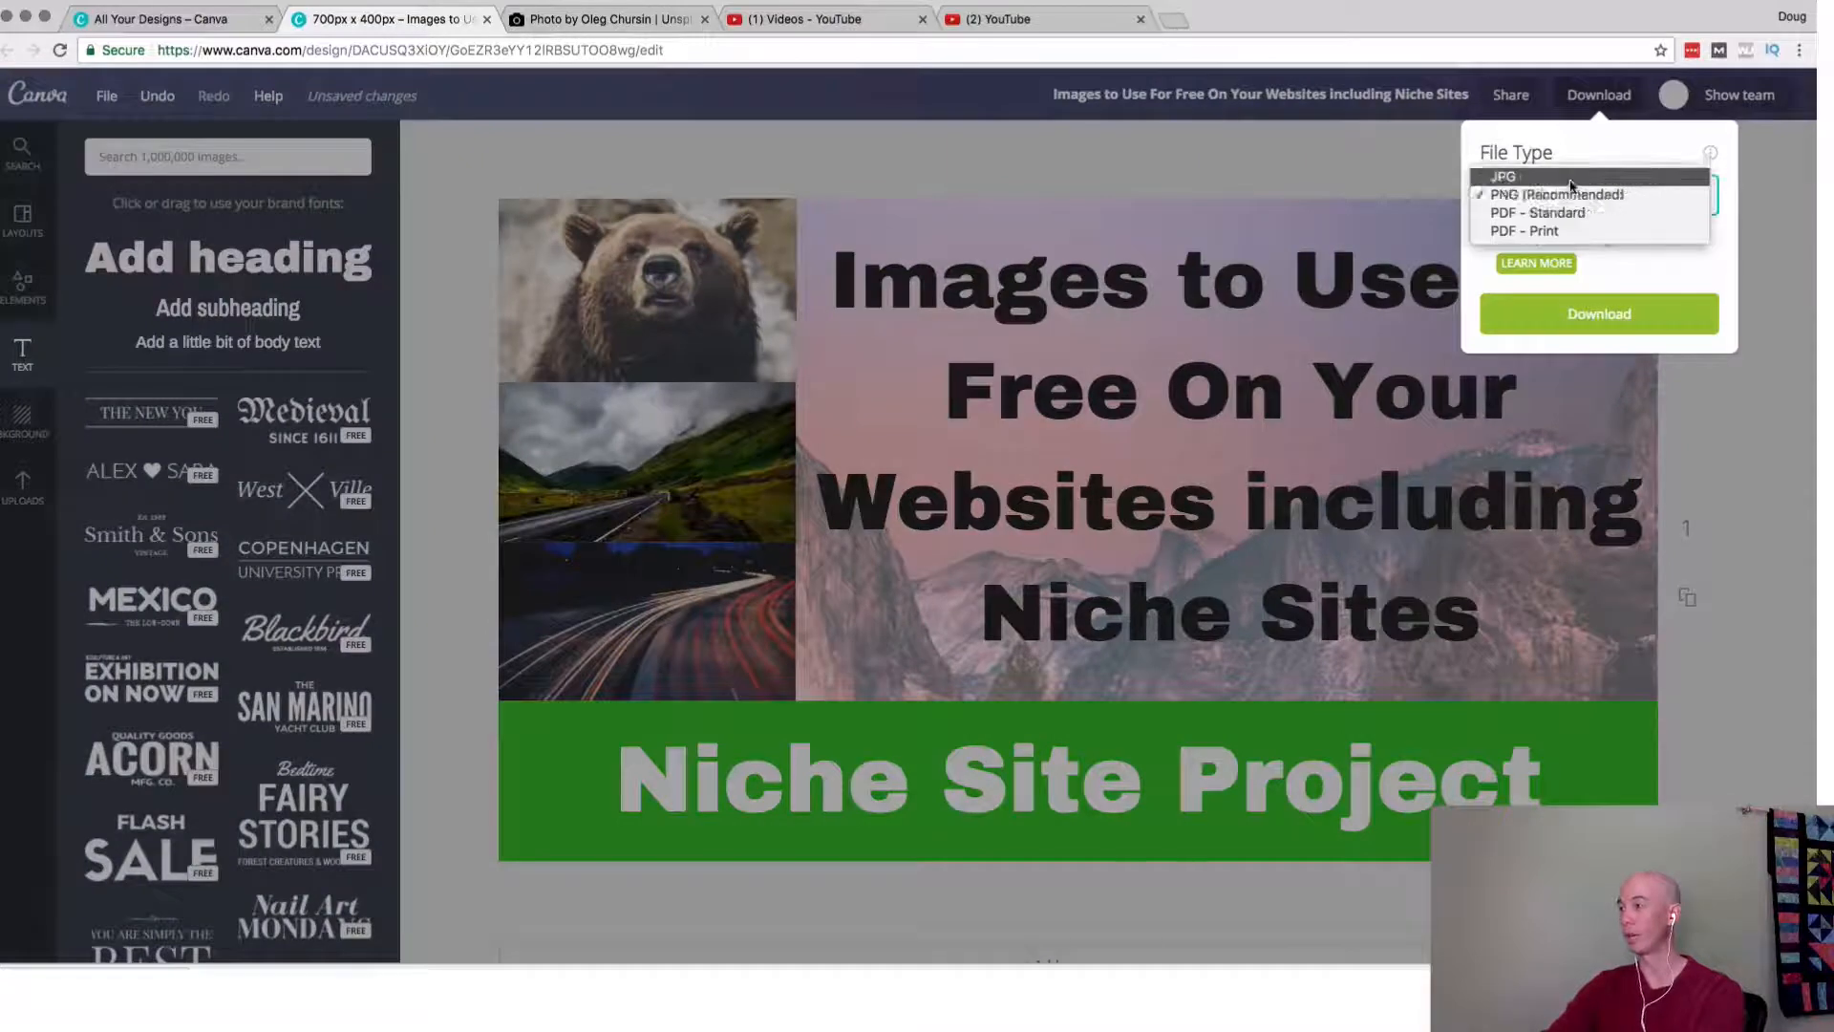
click(1567, 178)
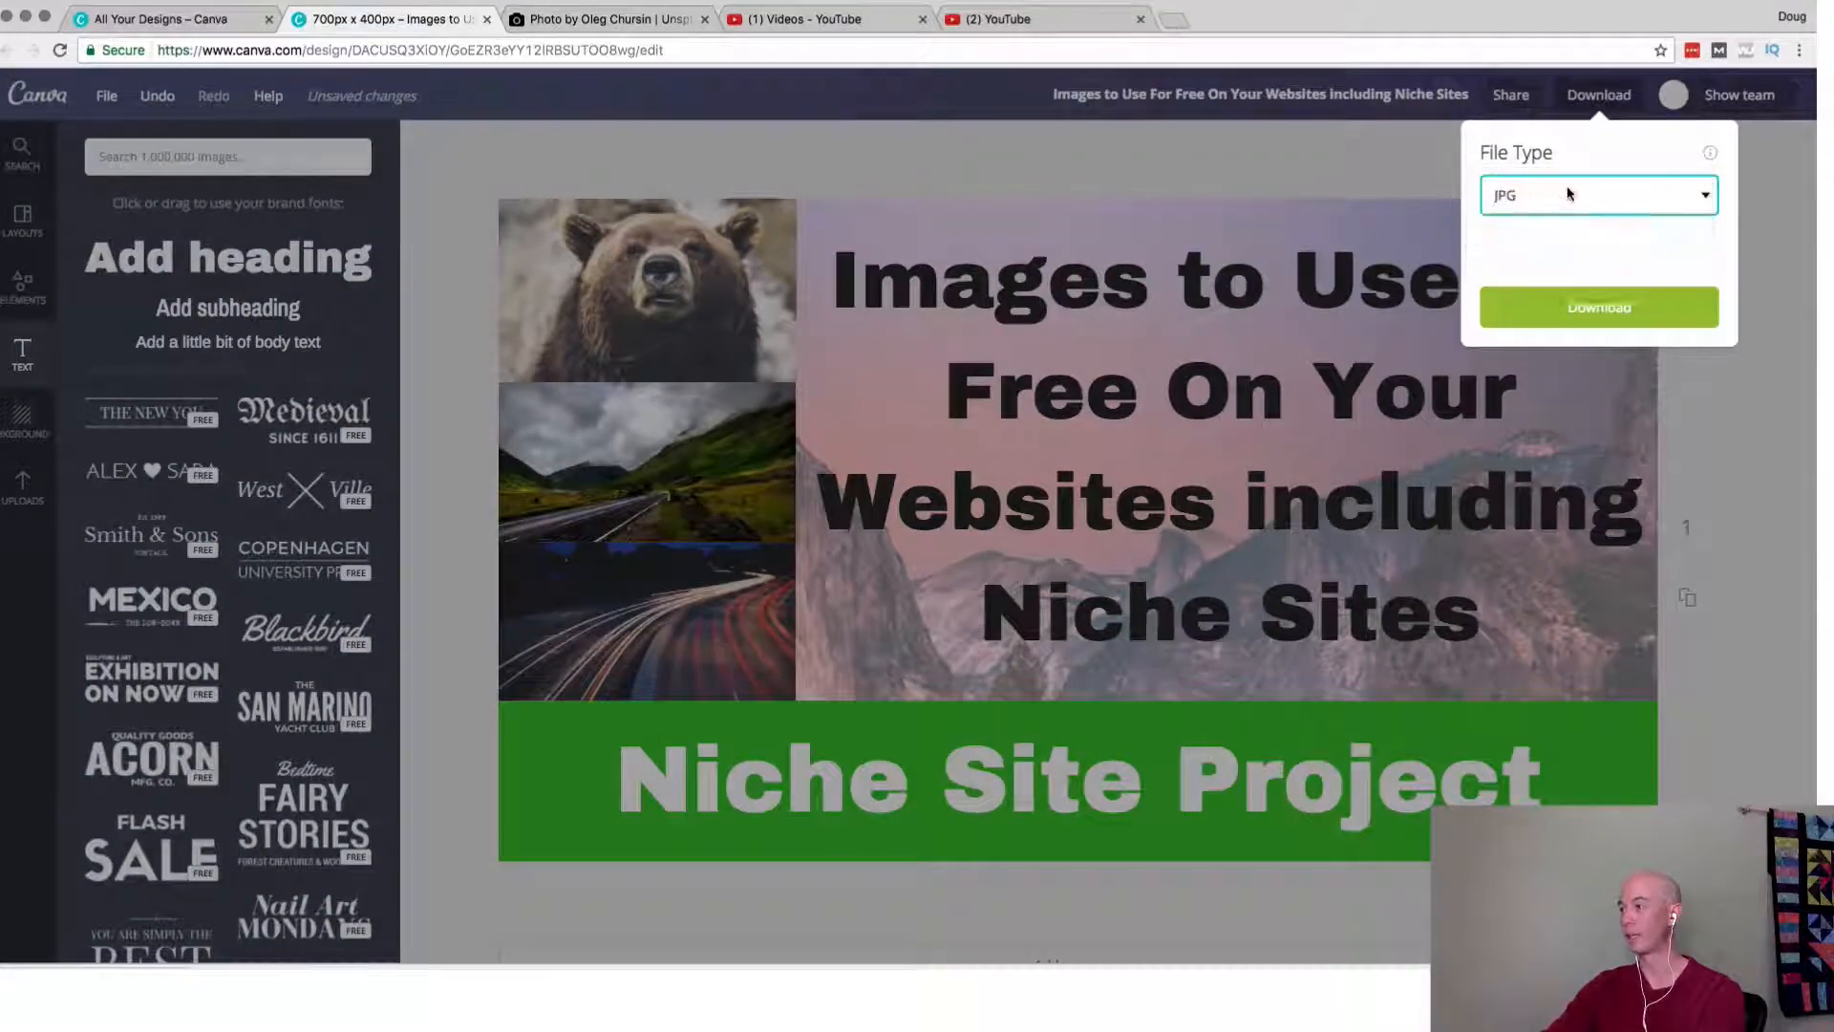
click(1594, 265)
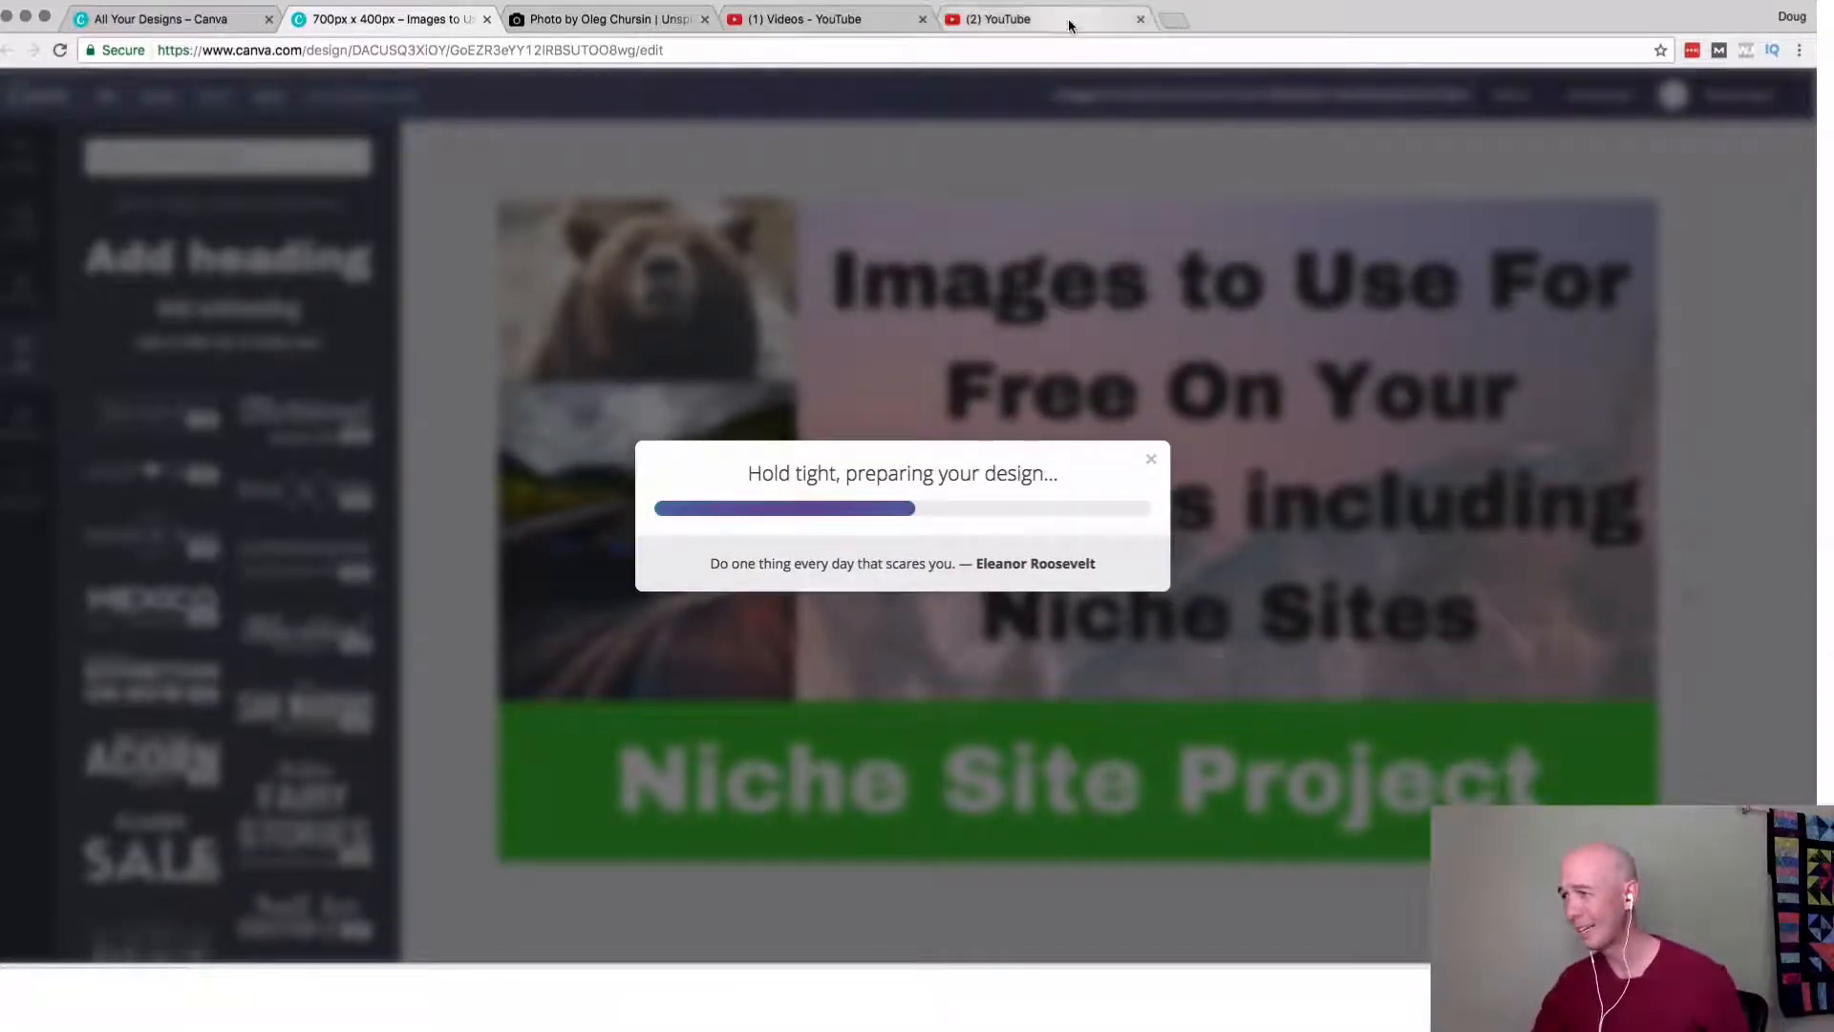
Switch to the video's YouTube edit page, upload the new thumbnail JPG from Downloads as the custom thumbnail, and save the changes.
click(1064, 25)
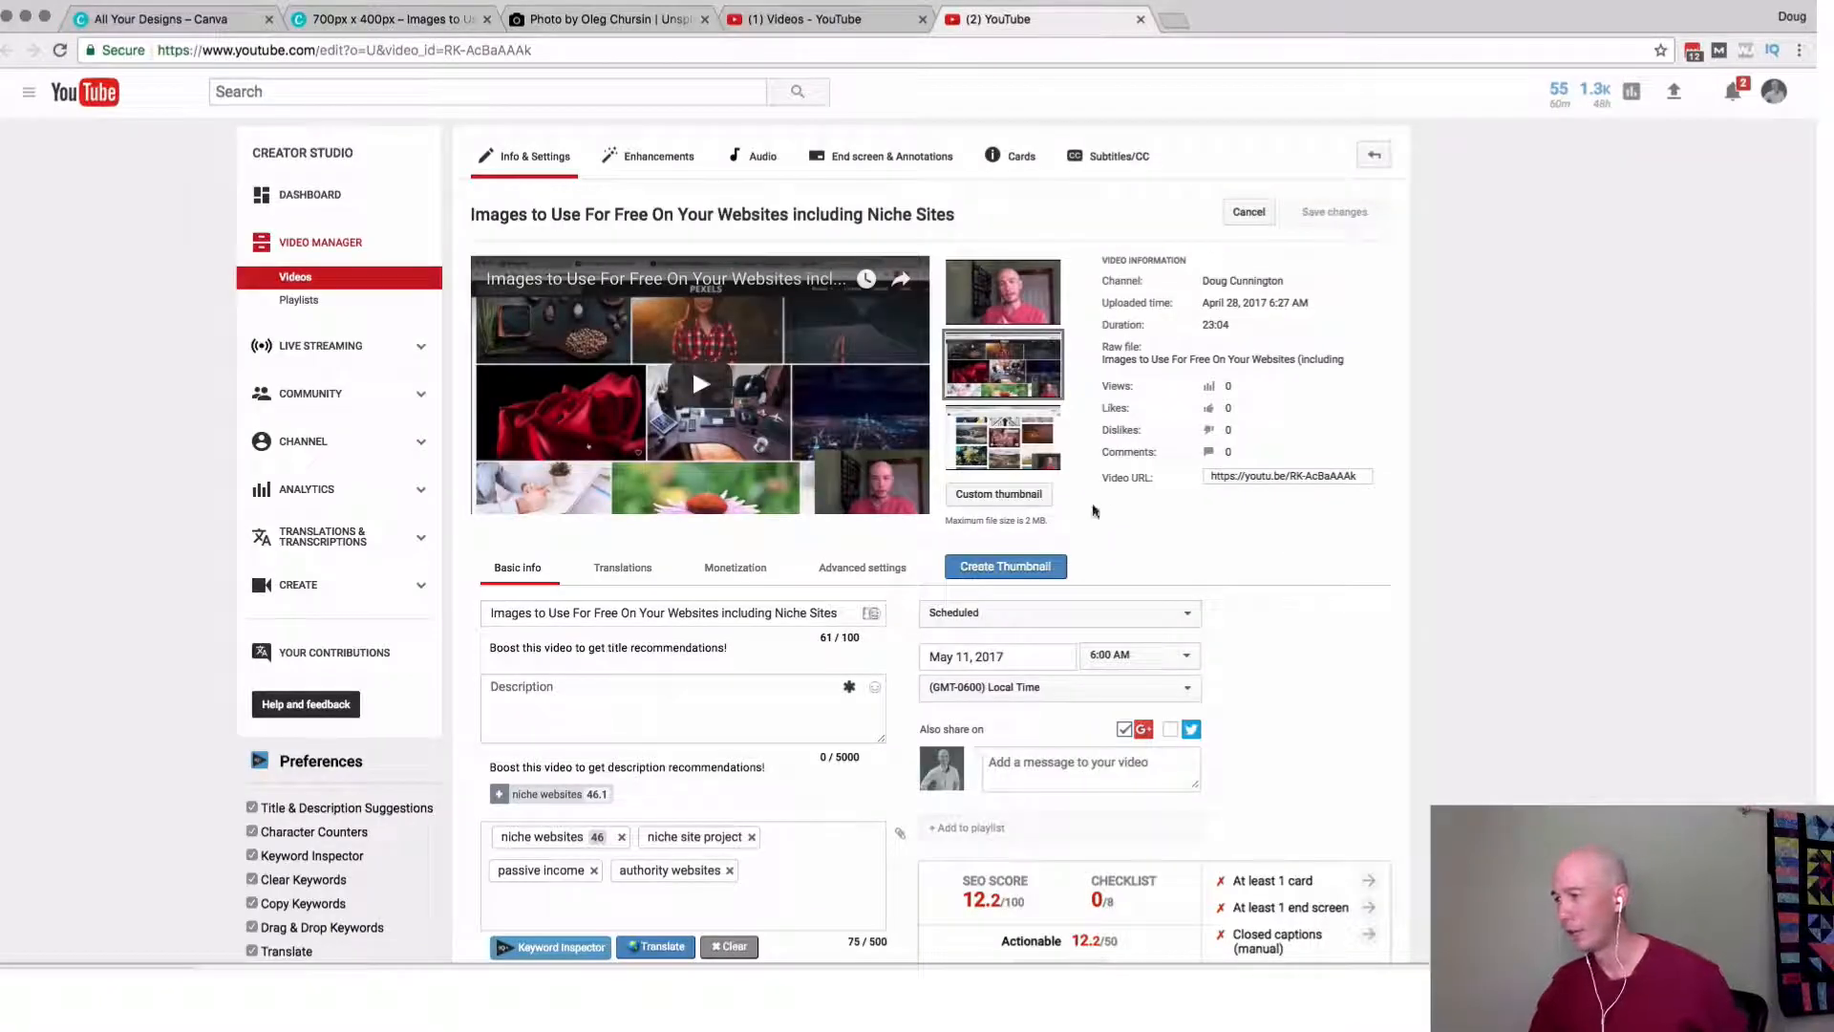
click(999, 496)
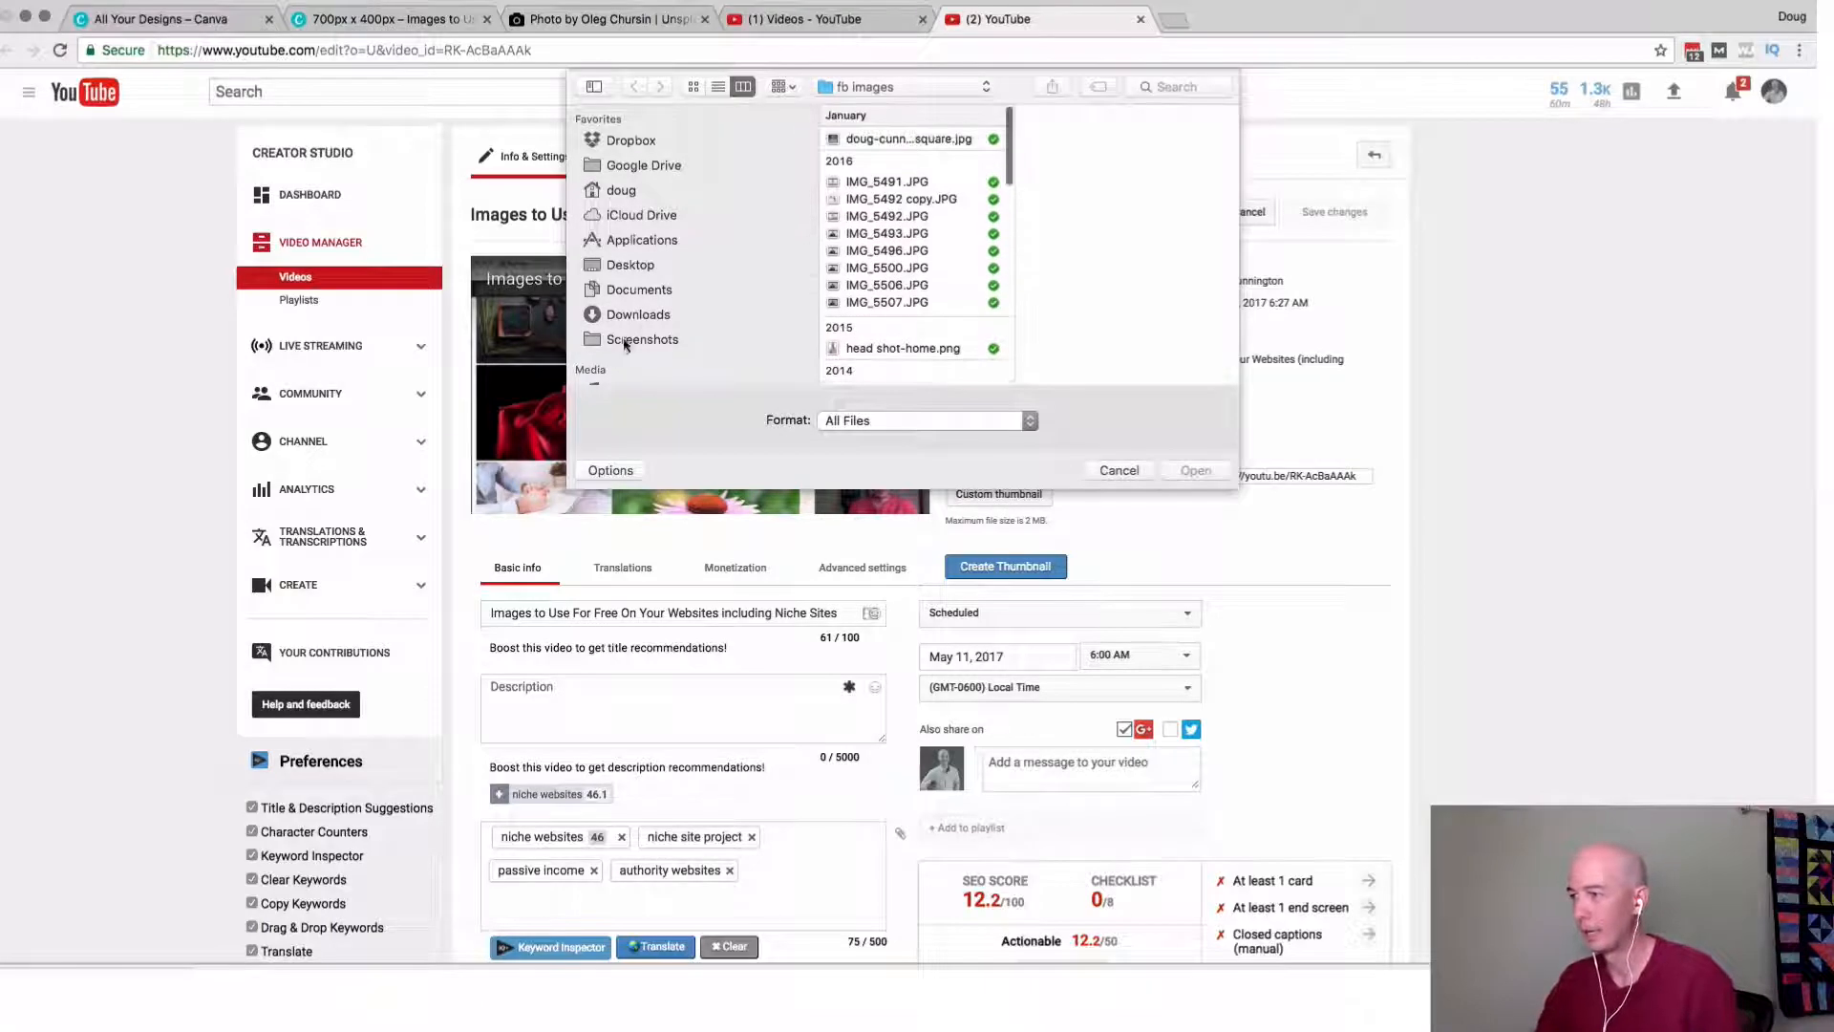
click(638, 315)
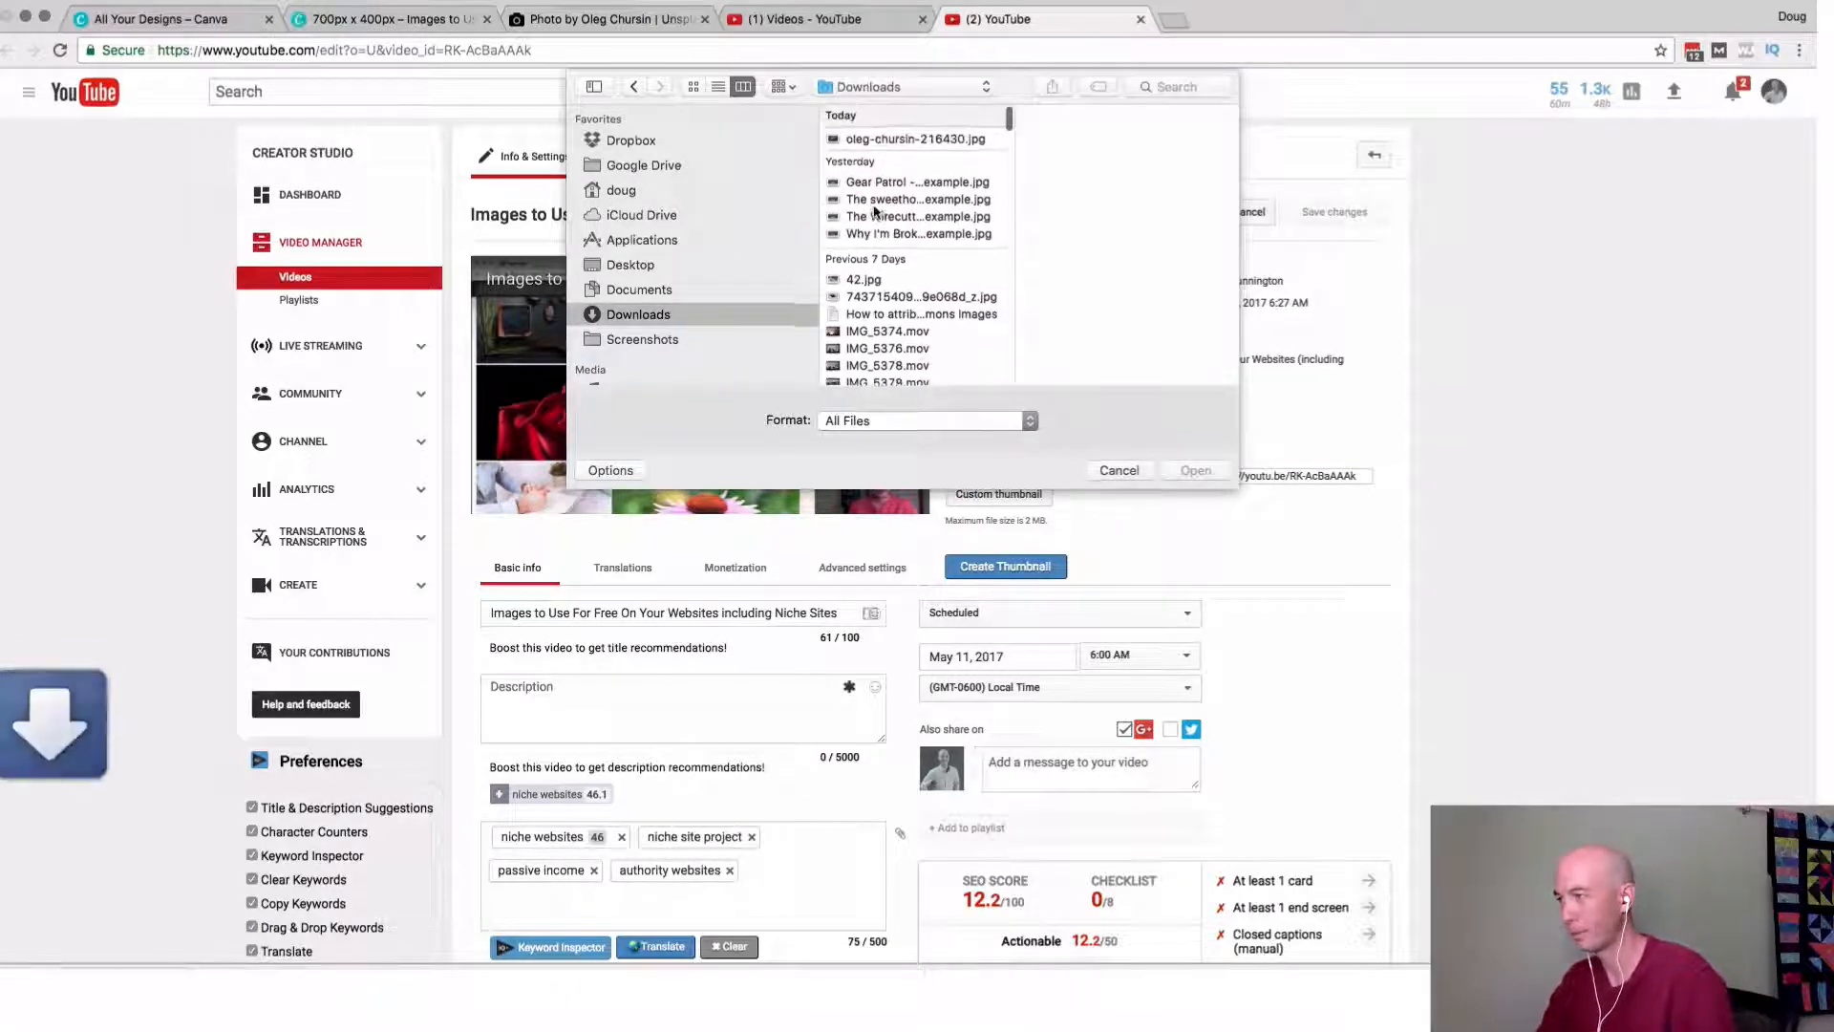
click(885, 139)
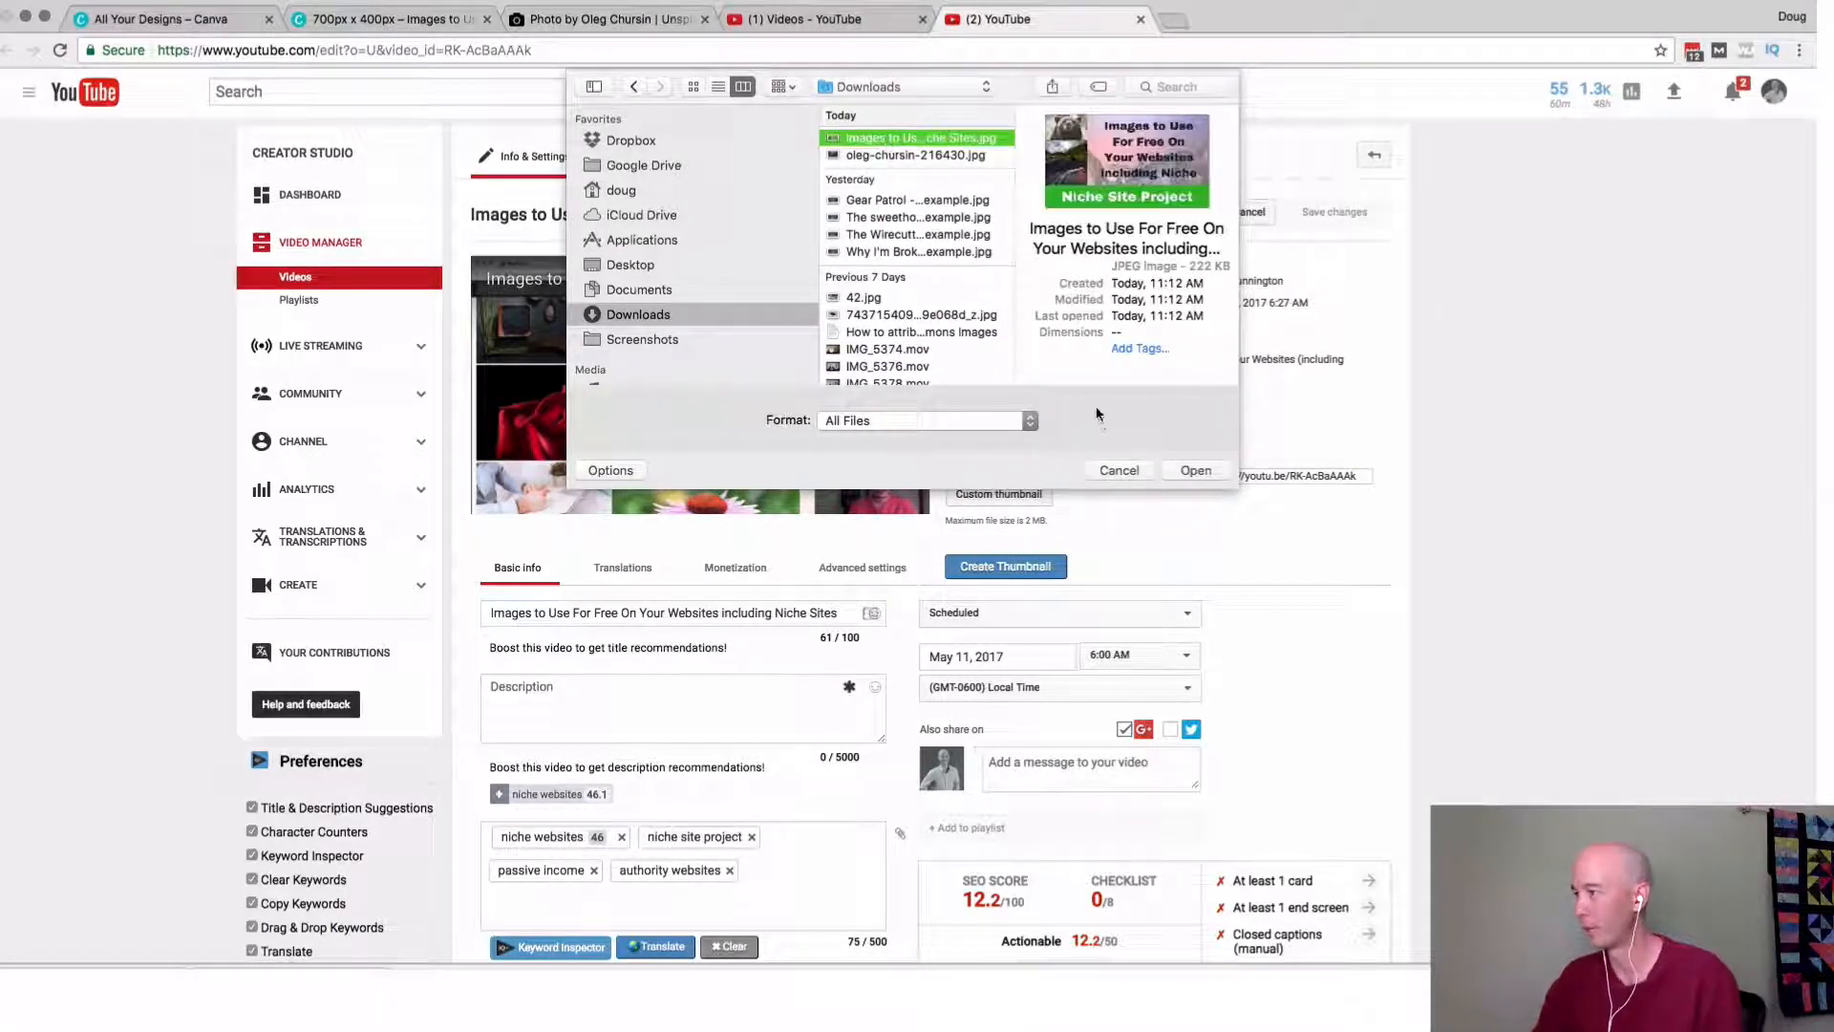
click(1192, 471)
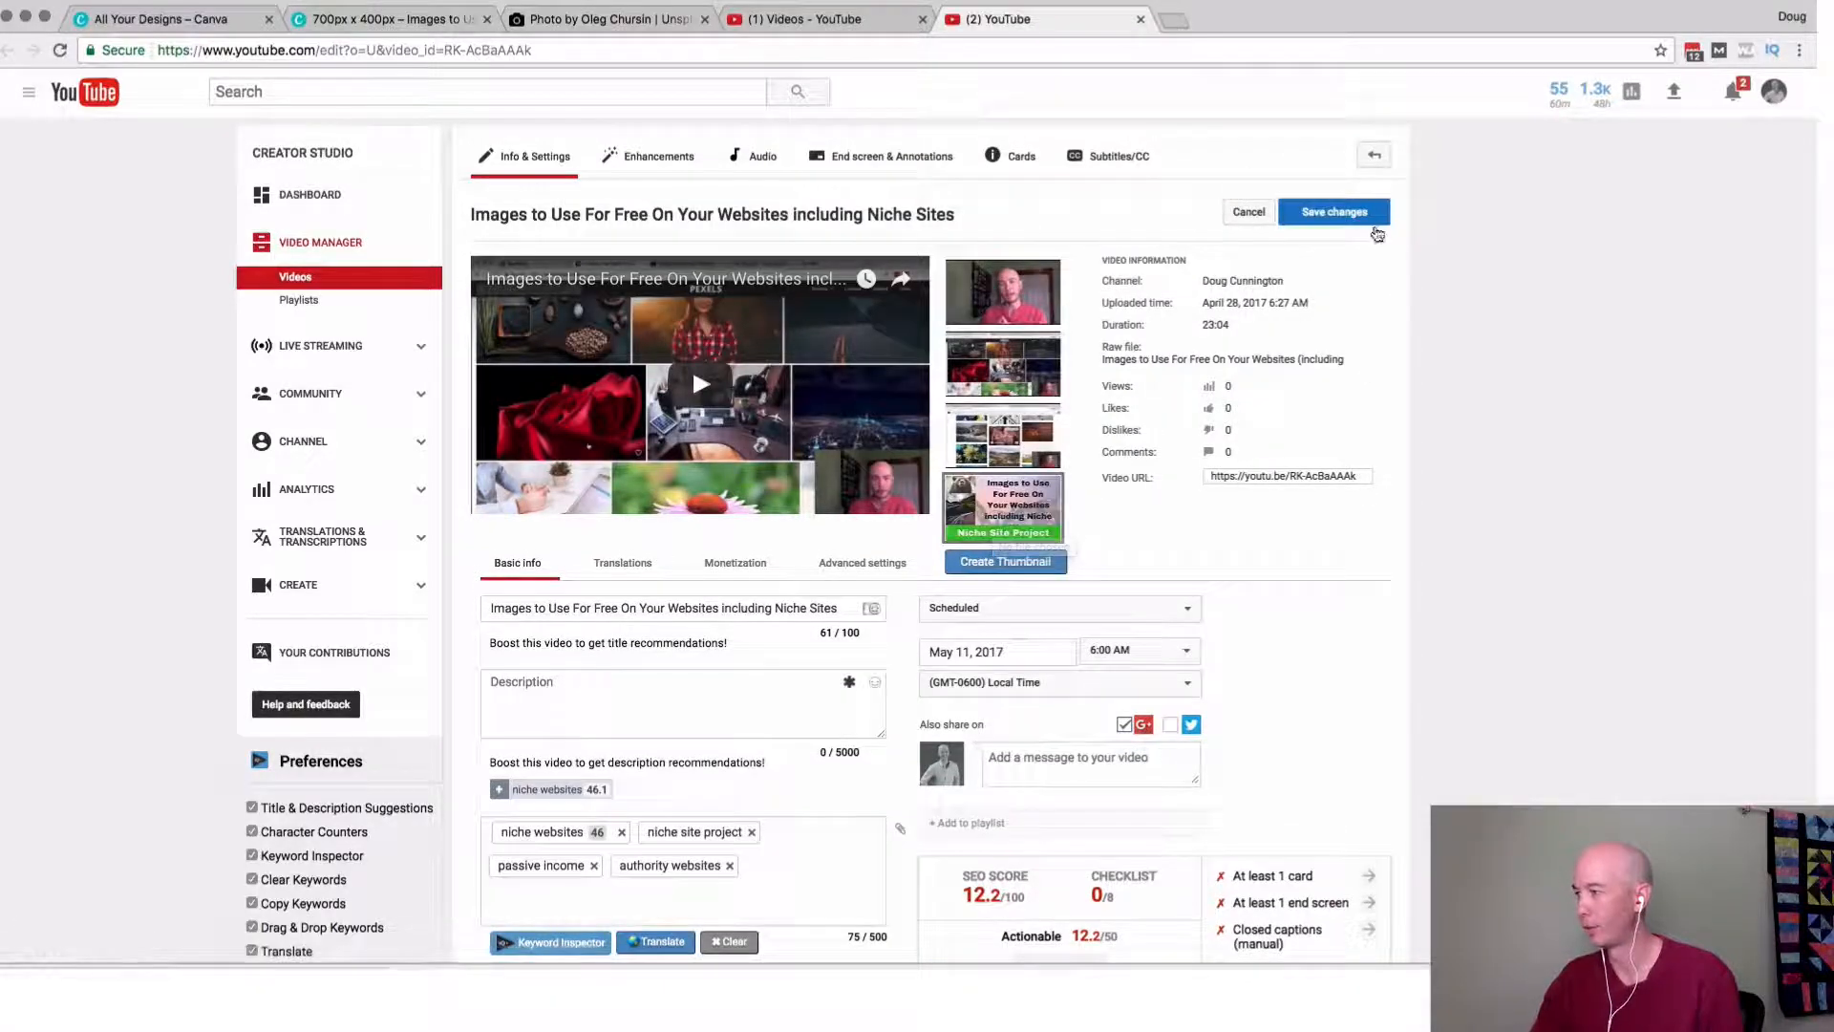
click(1360, 226)
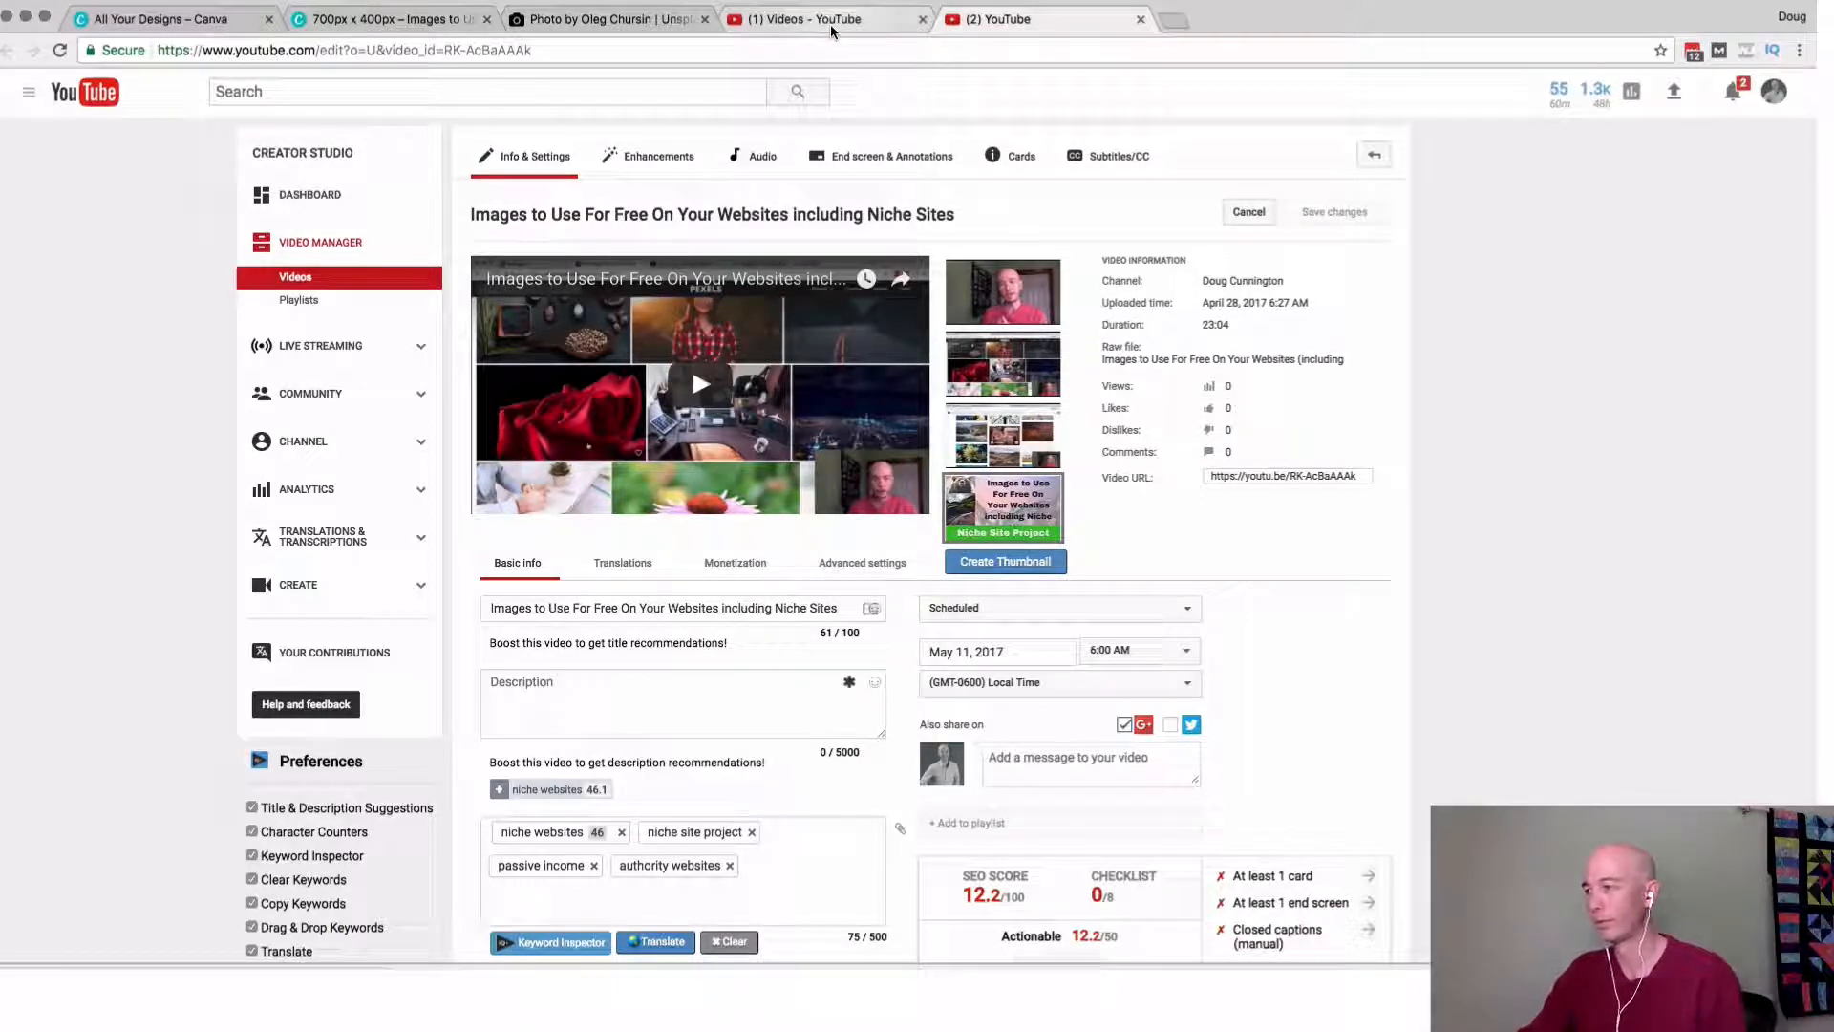
Reload the YouTube video list and check the thumbnail of the "Images to Use For Free On Your Websites including Niche Sites" video.
click(831, 26)
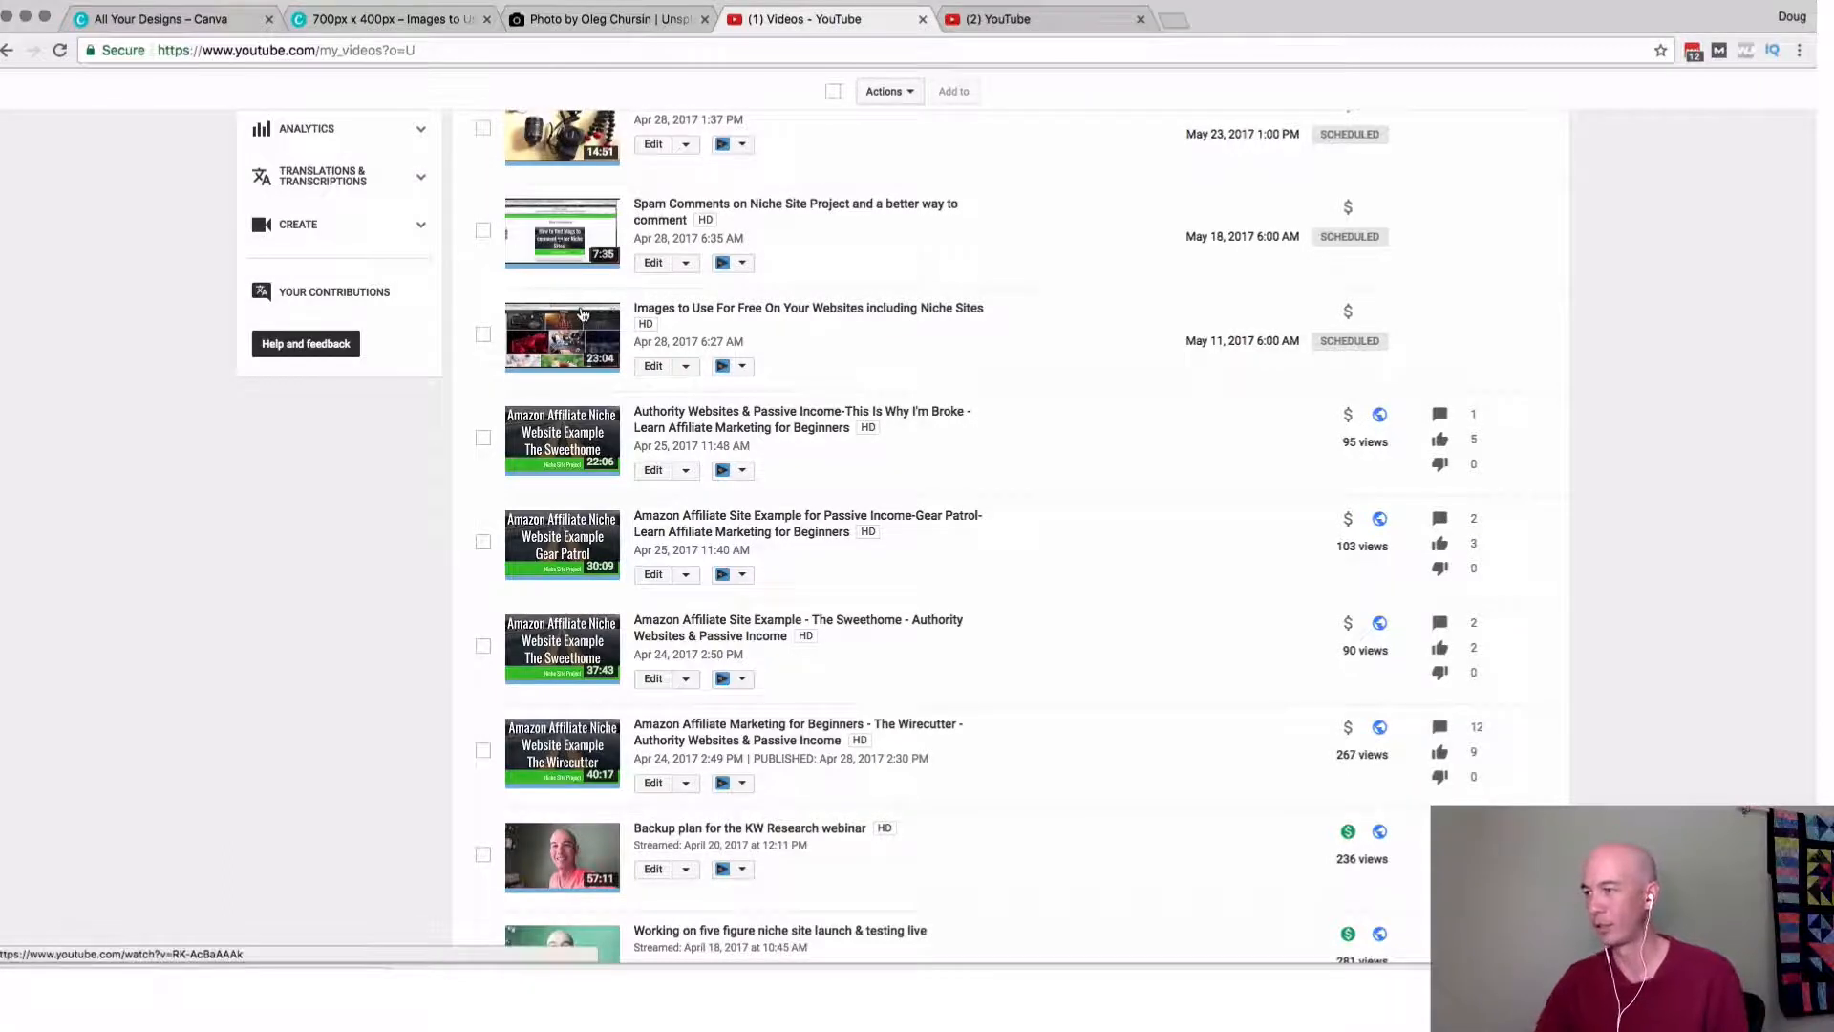
click(61, 54)
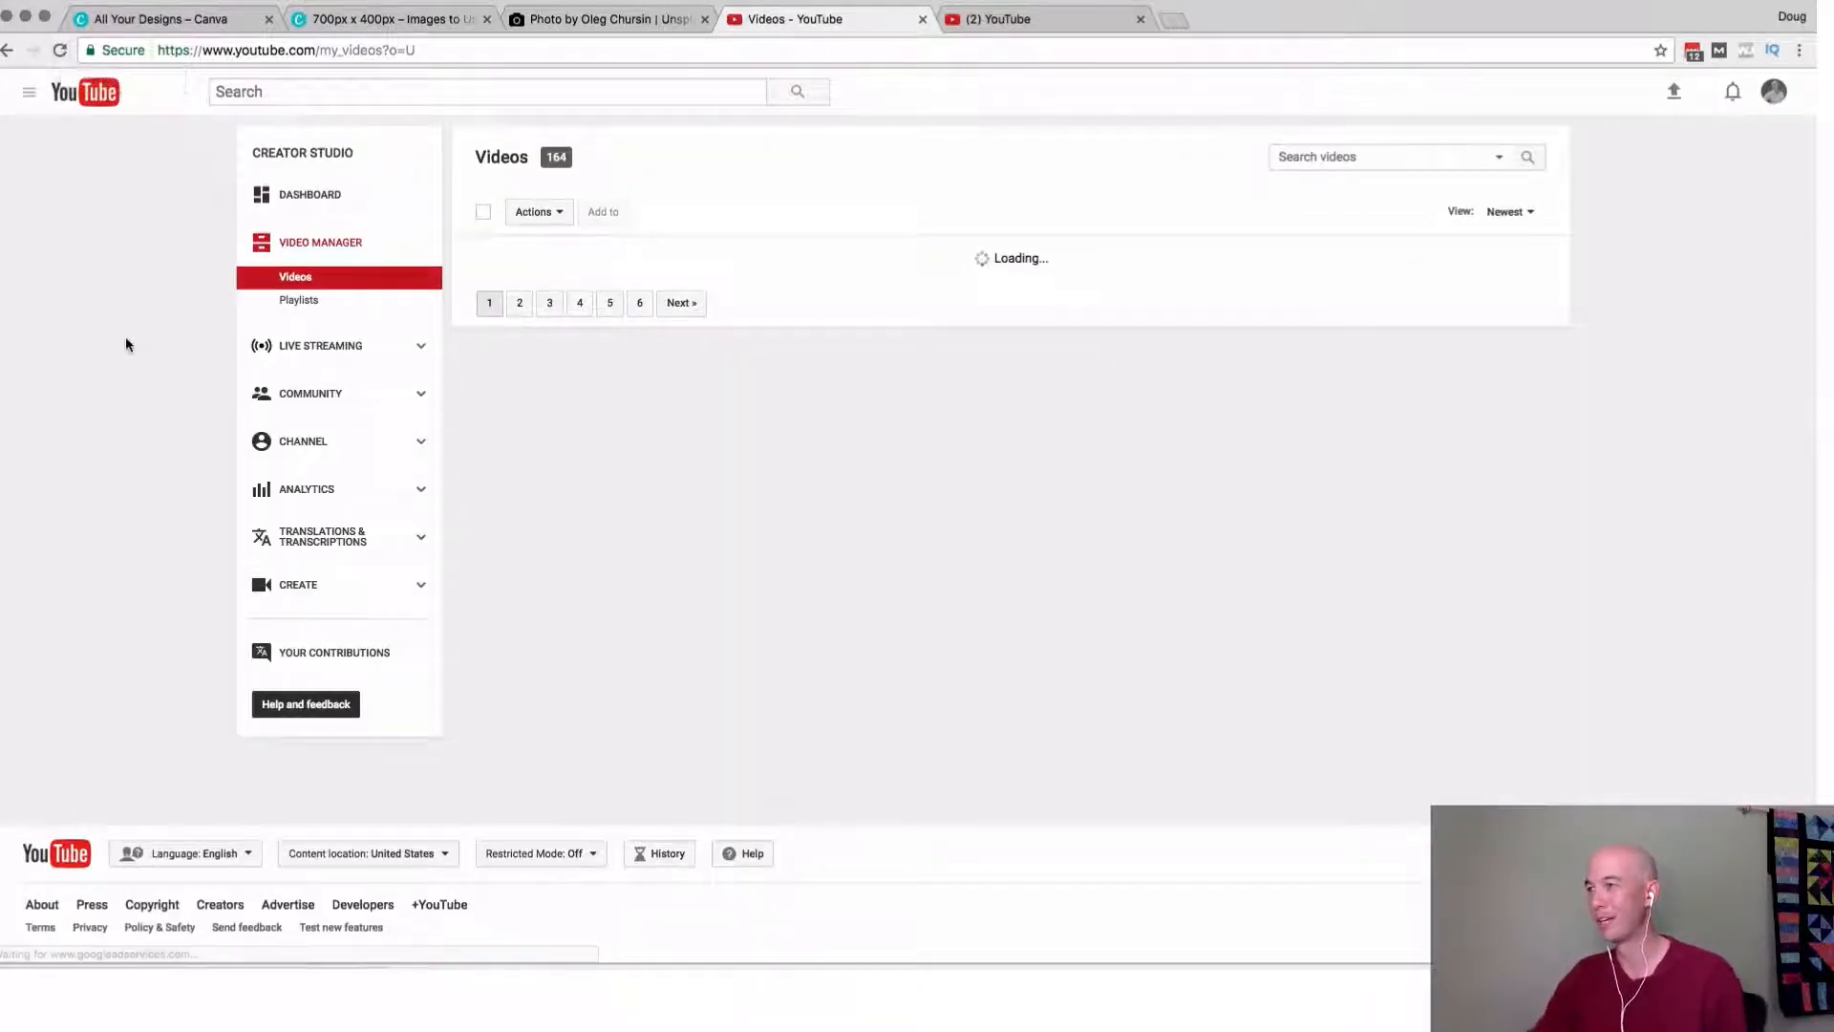
scroll(132, 418, down, 5)
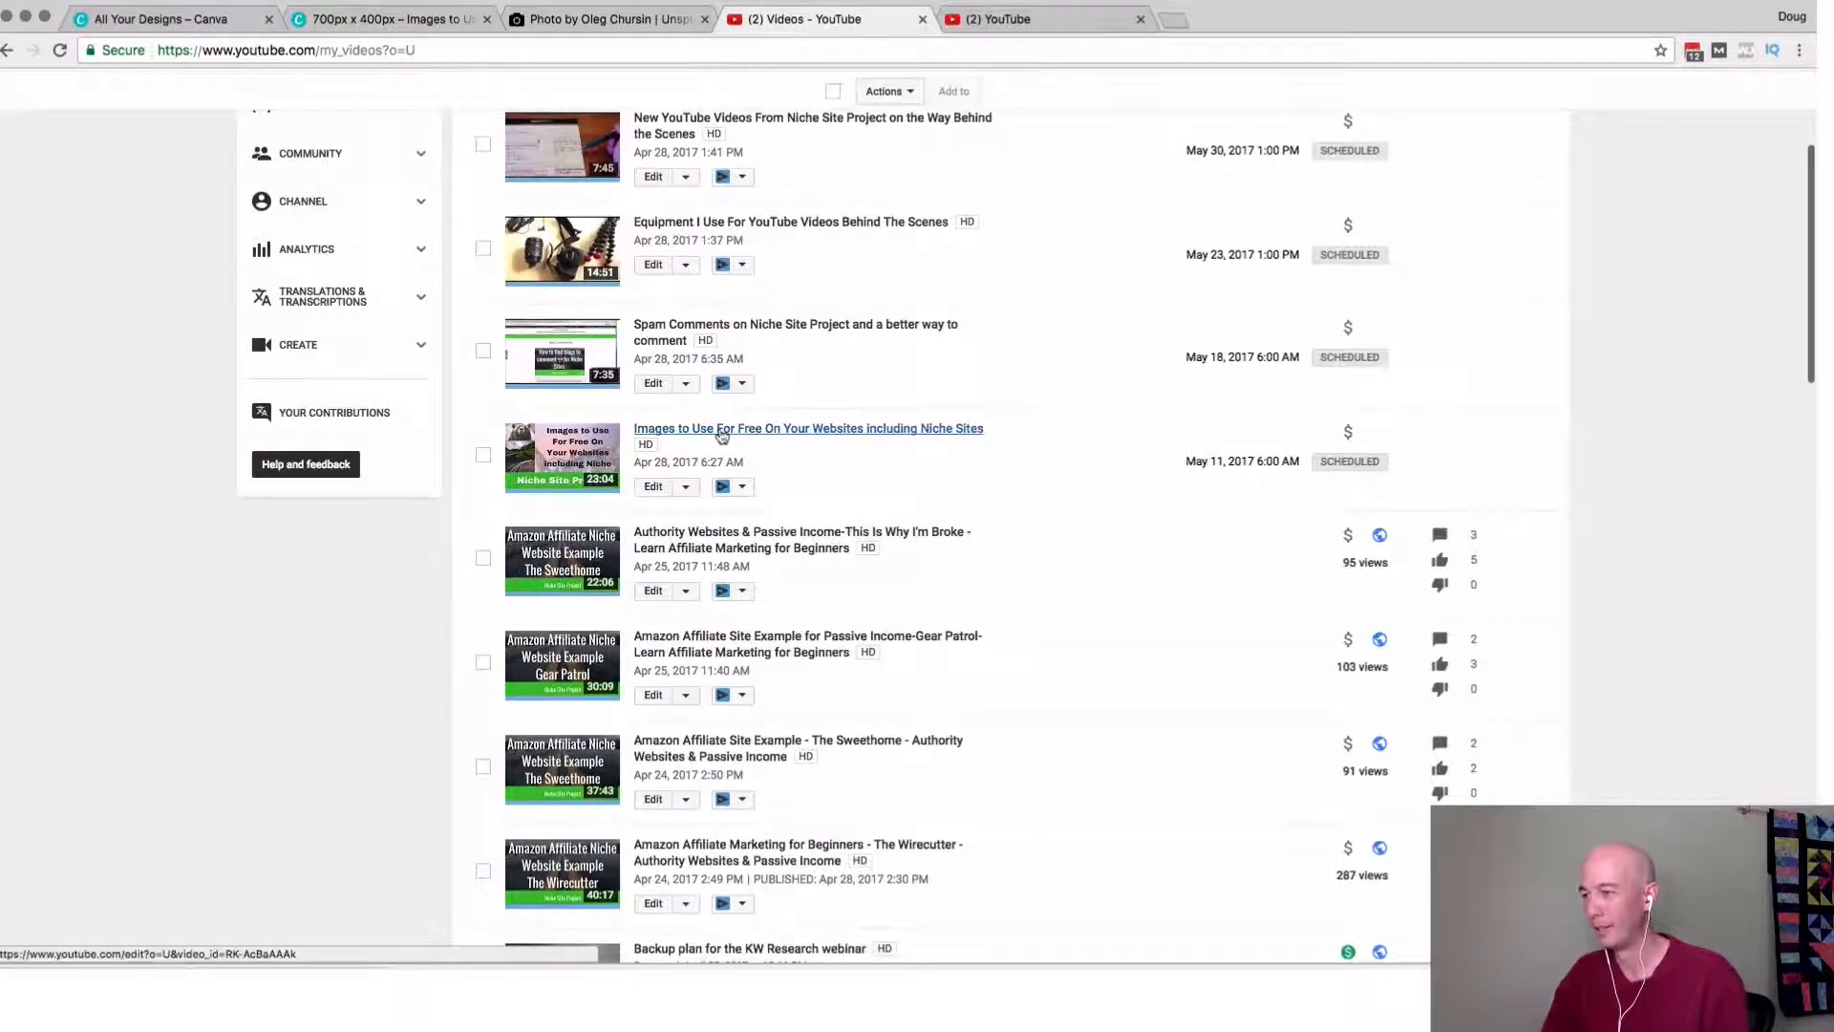
scroll(724, 432, up, 5)
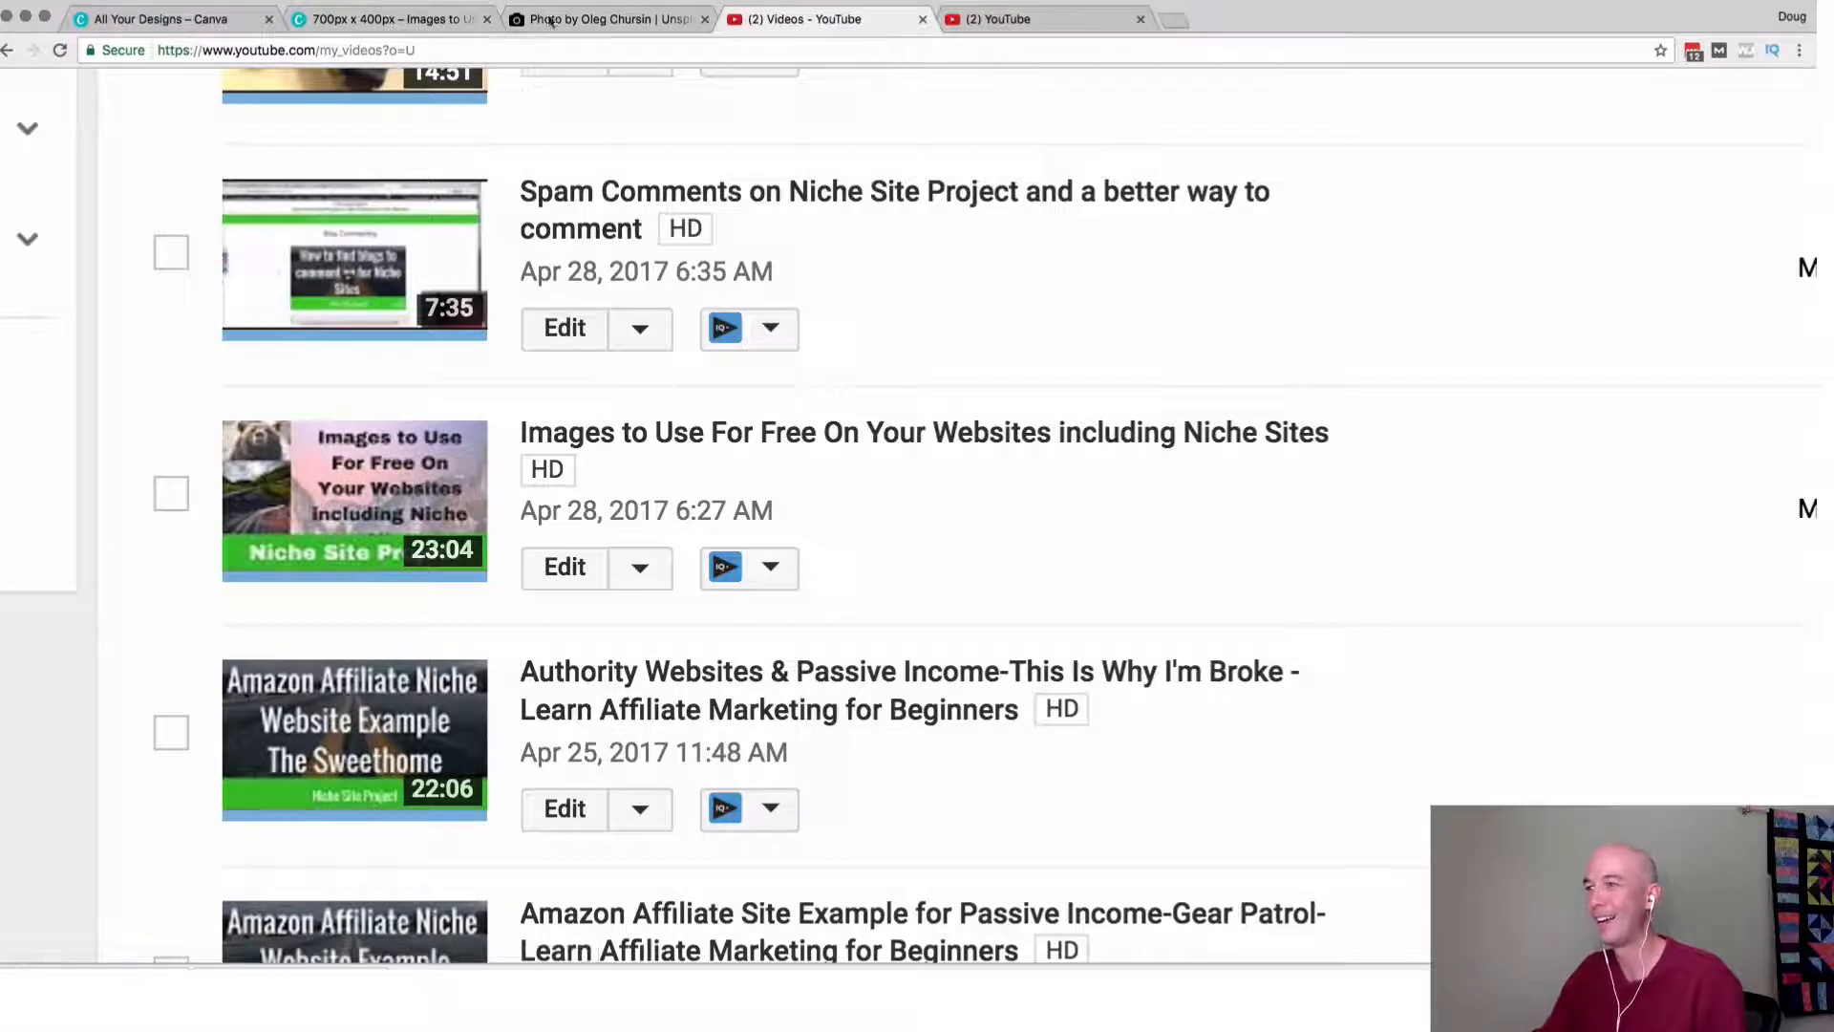
Switch to the Canva design, close the download dialog, and compare the design with its thumbnail in the YouTube video list.
click(421, 26)
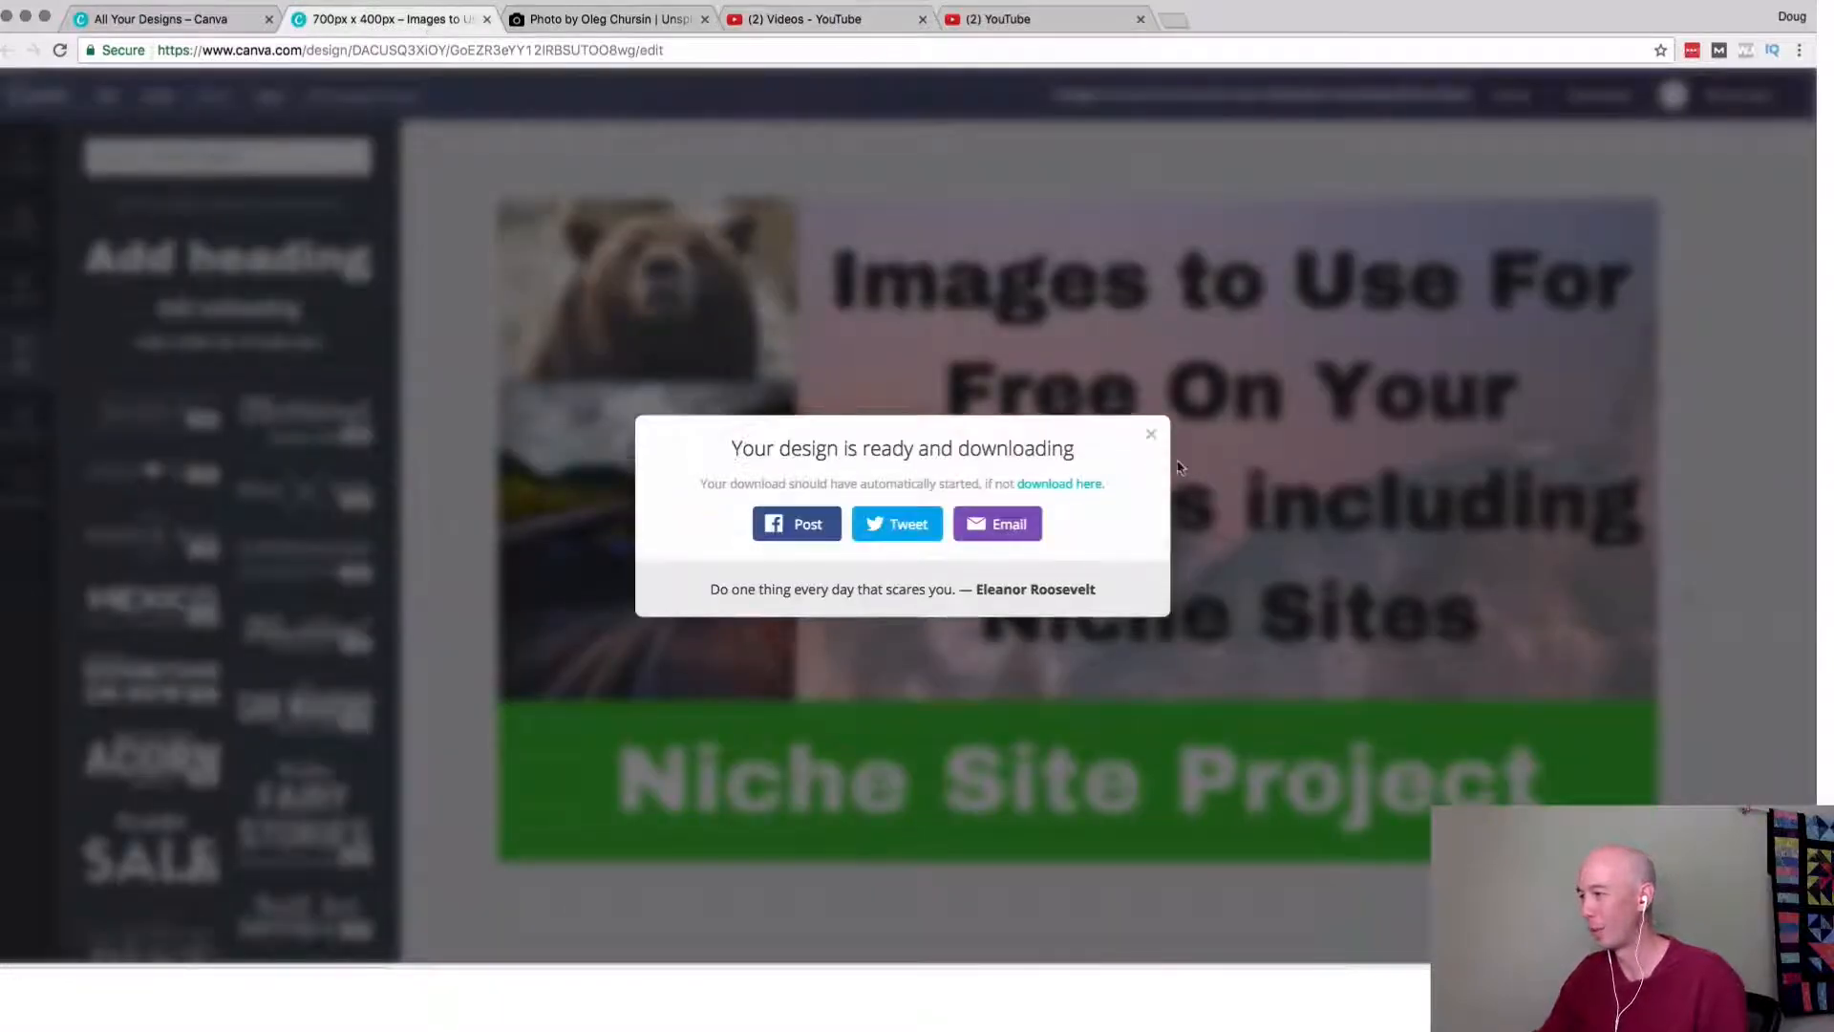
click(1151, 435)
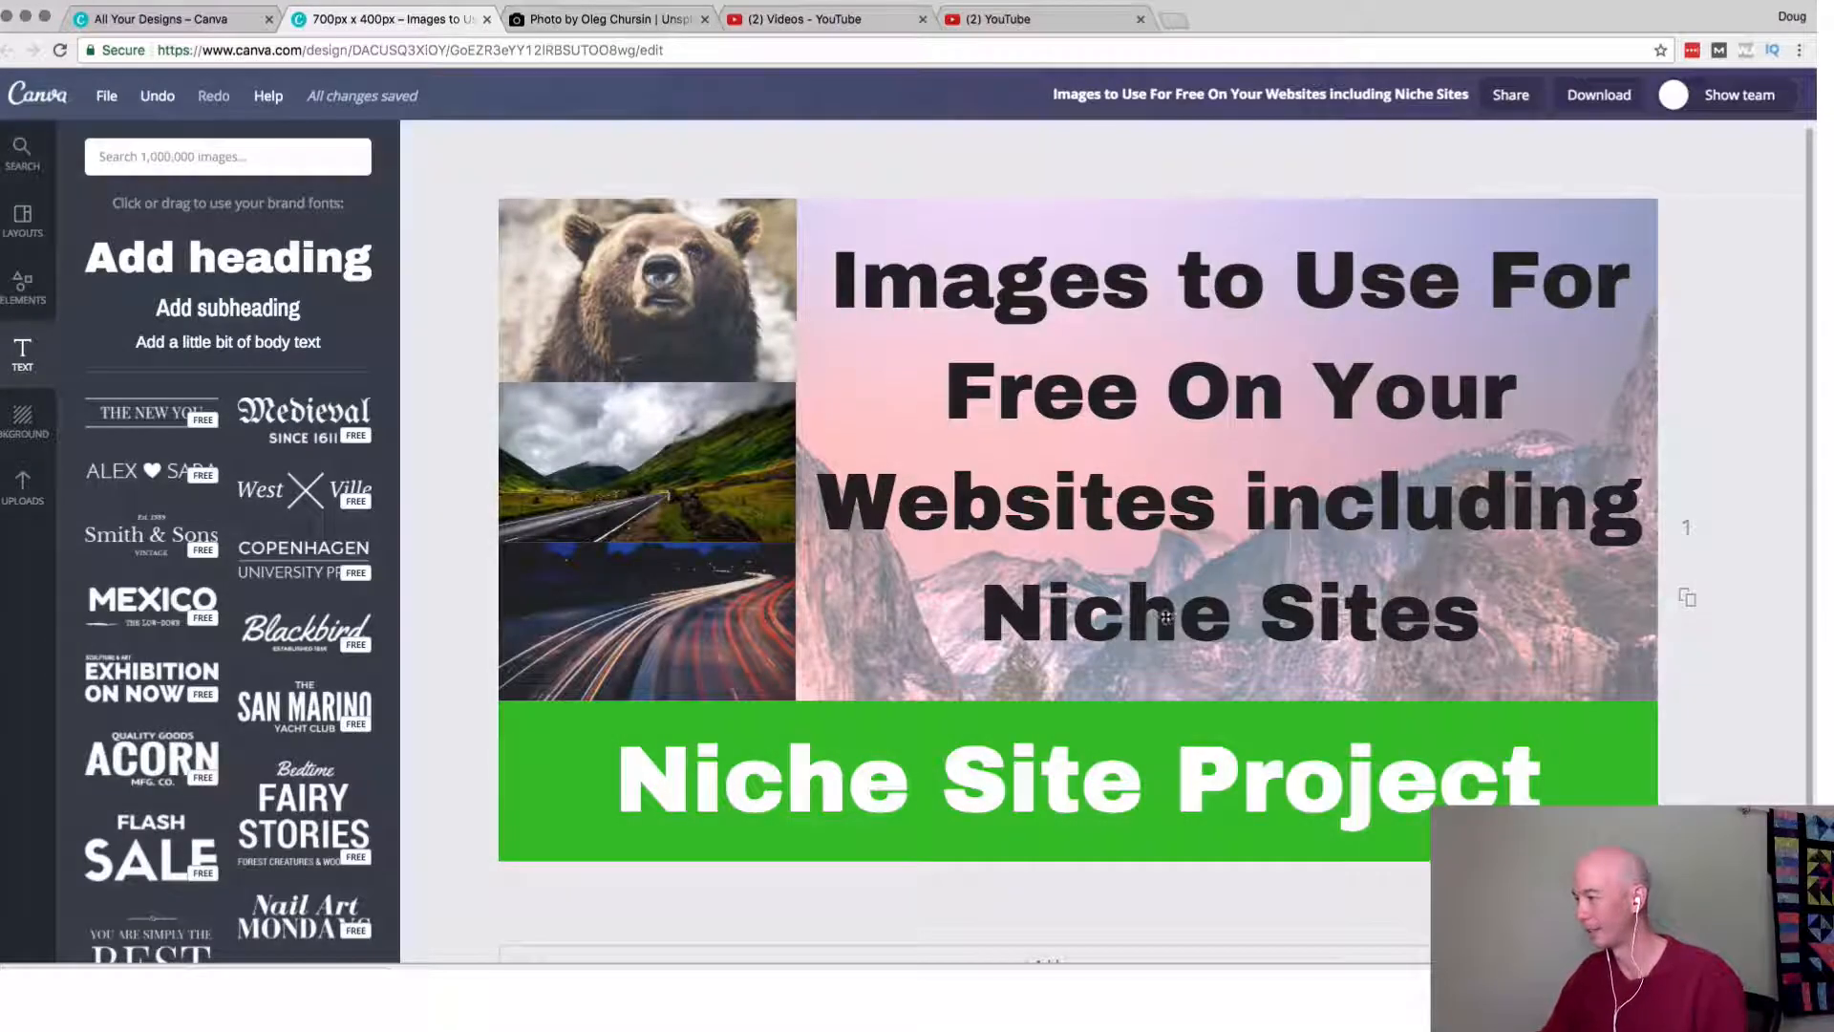
click(592, 29)
click(885, 23)
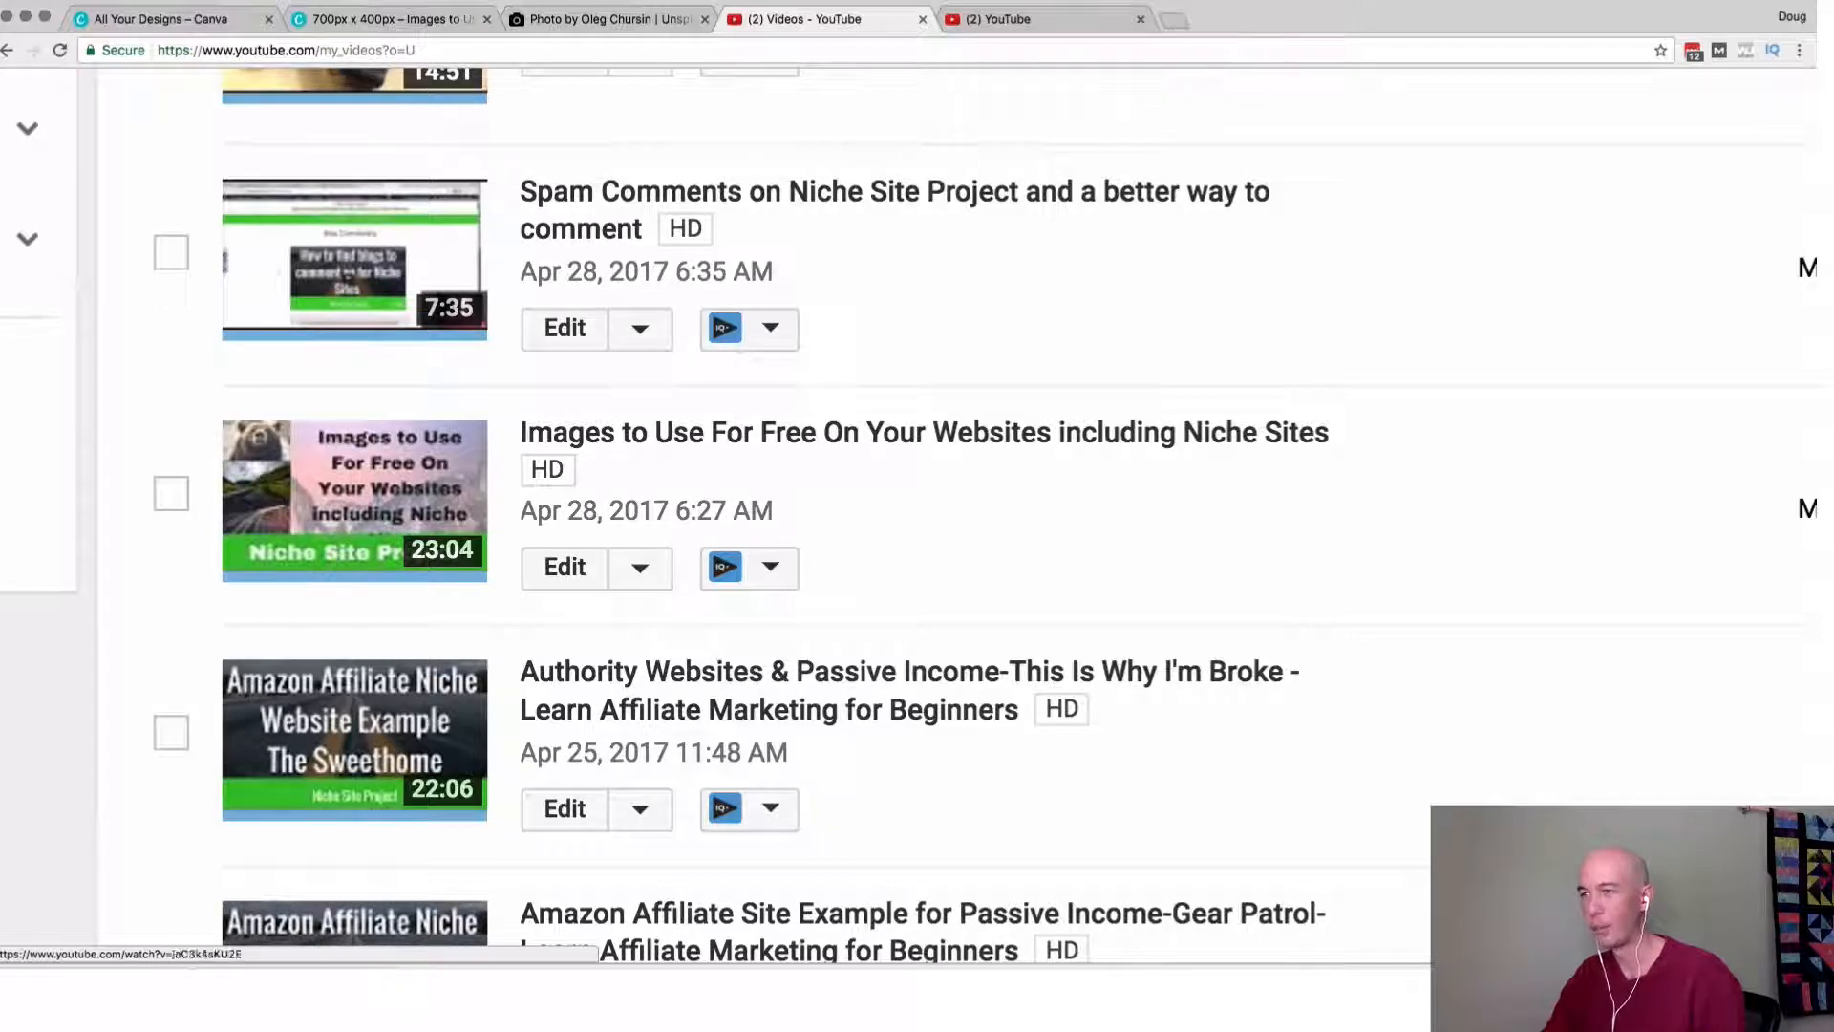
click(391, 19)
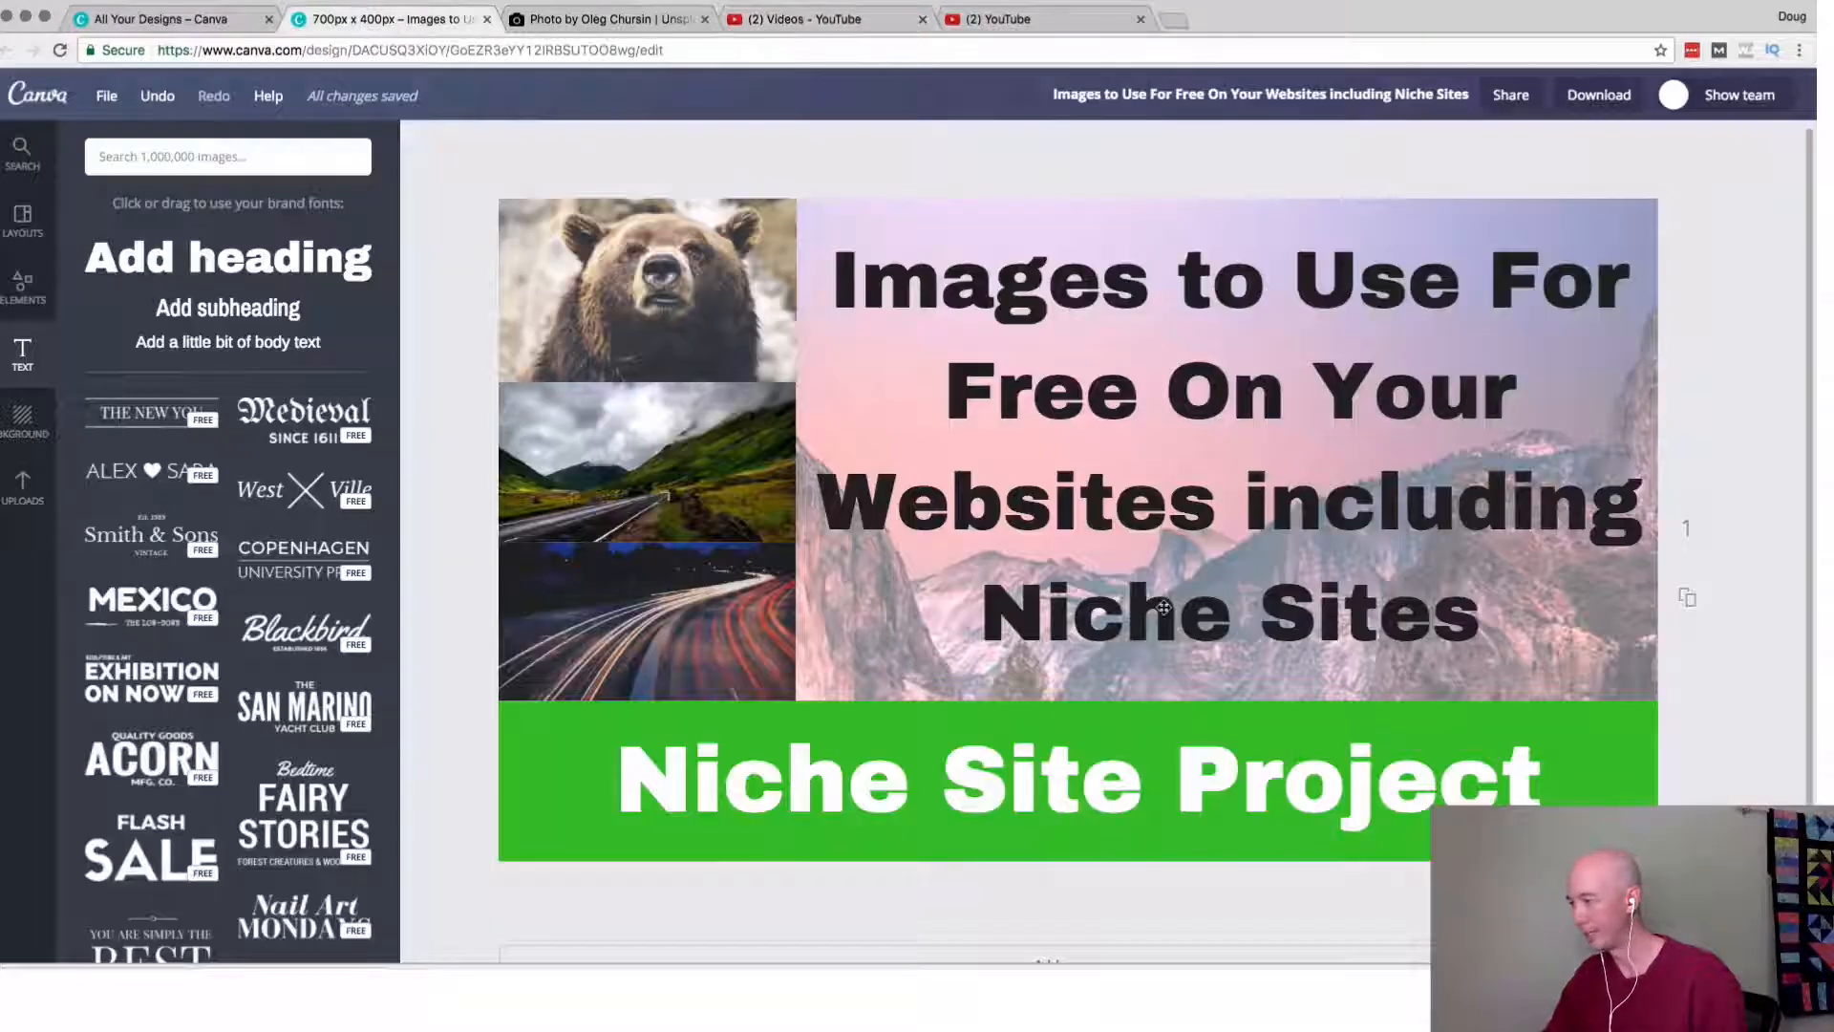
Reduce the whole "Images to Use For Free" title to font size 32 and move it slightly down above the green band.
key(super+z)
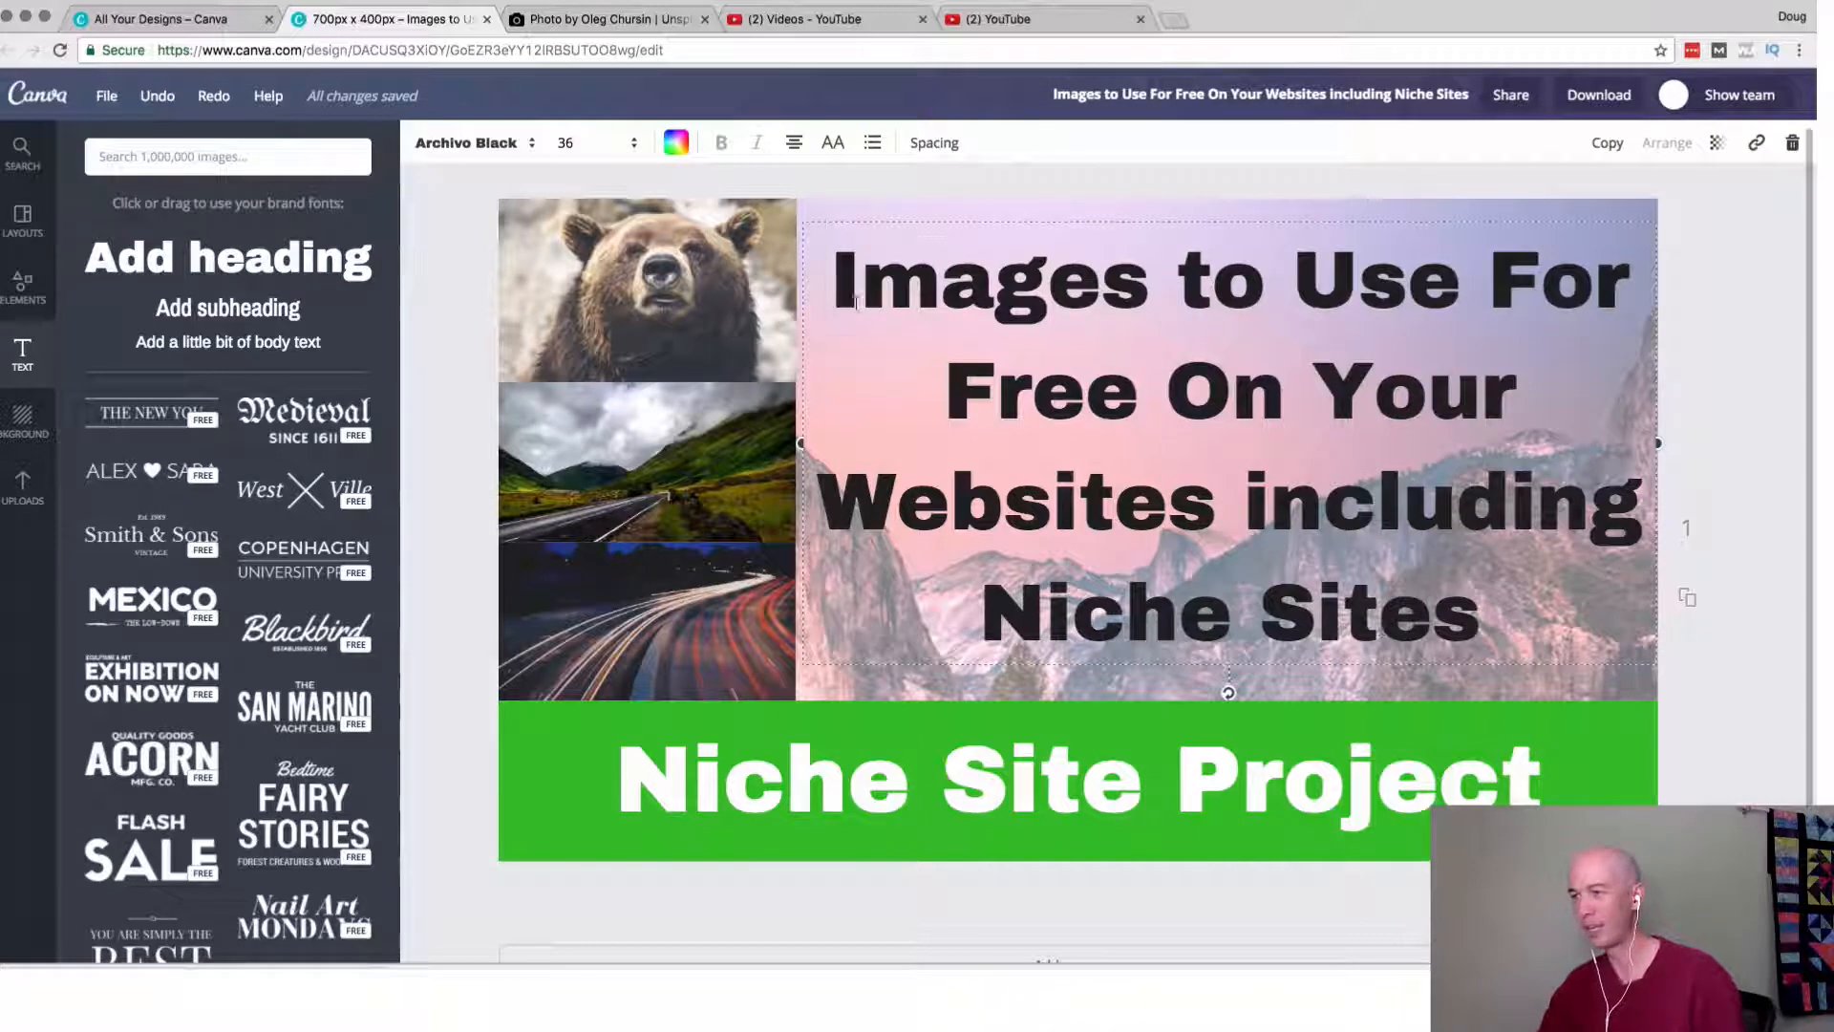
key(super+a)
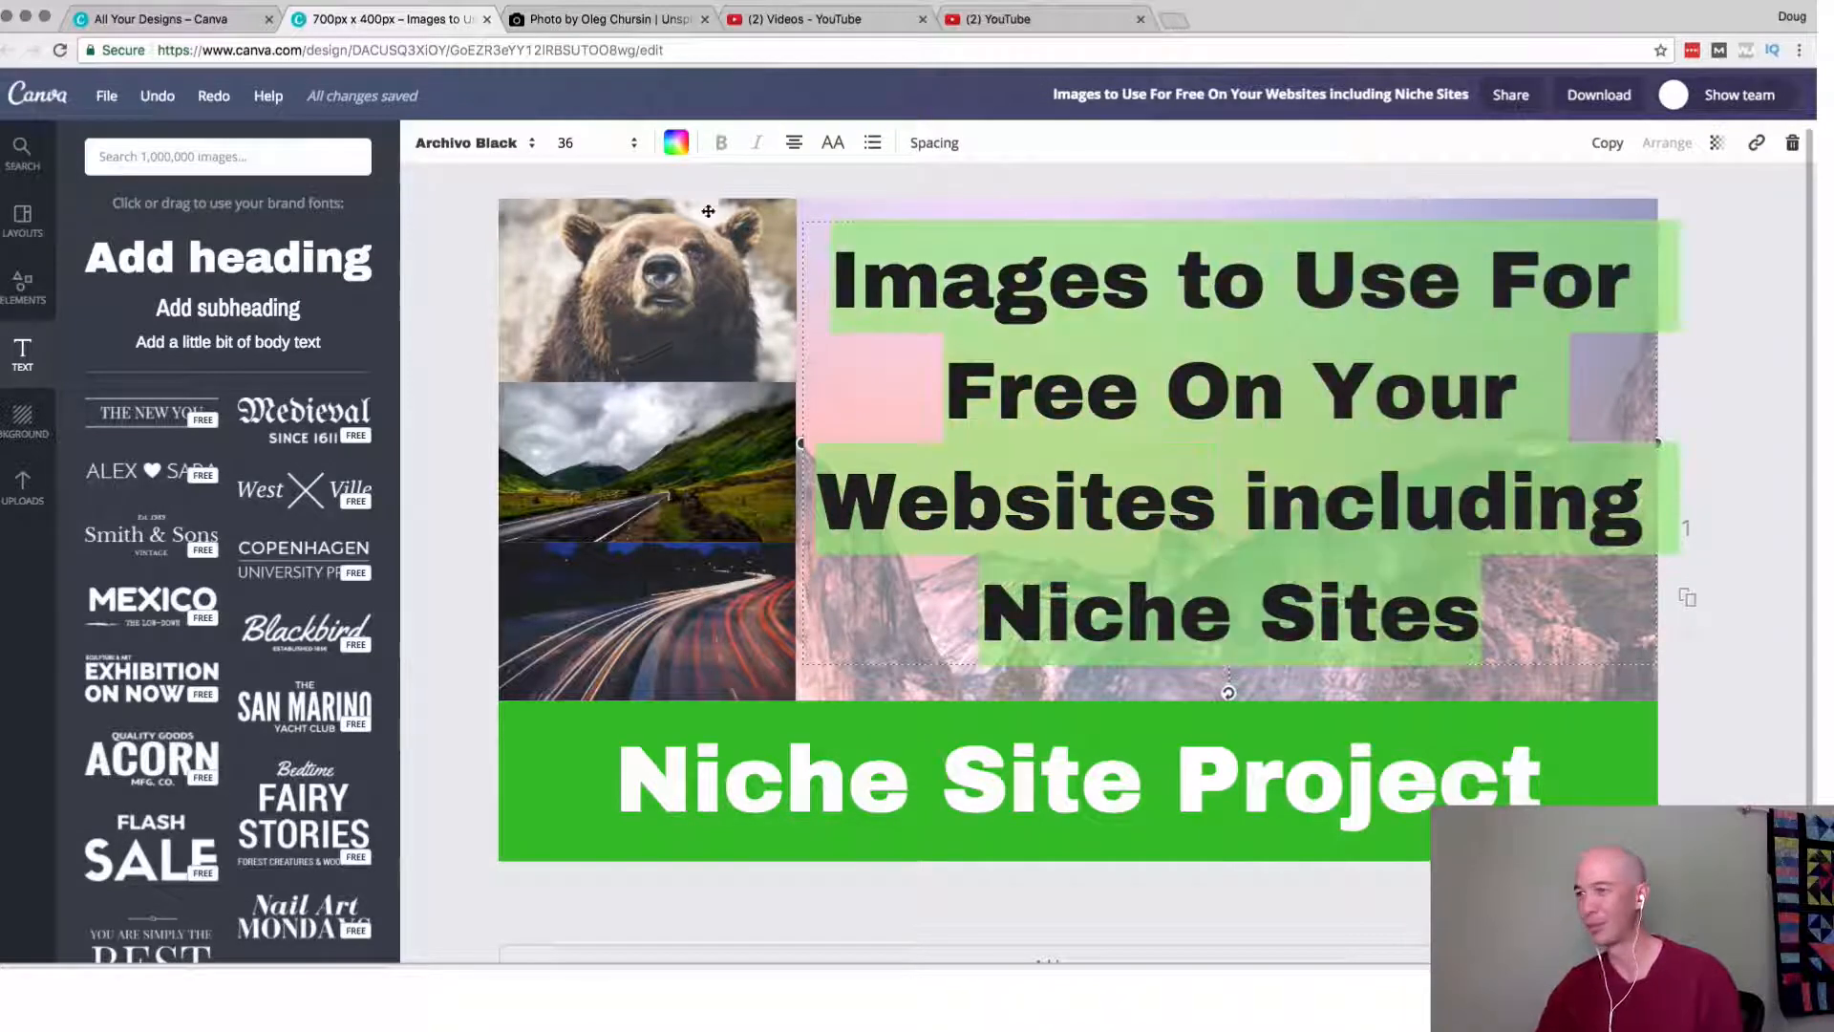
click(604, 145)
click(567, 438)
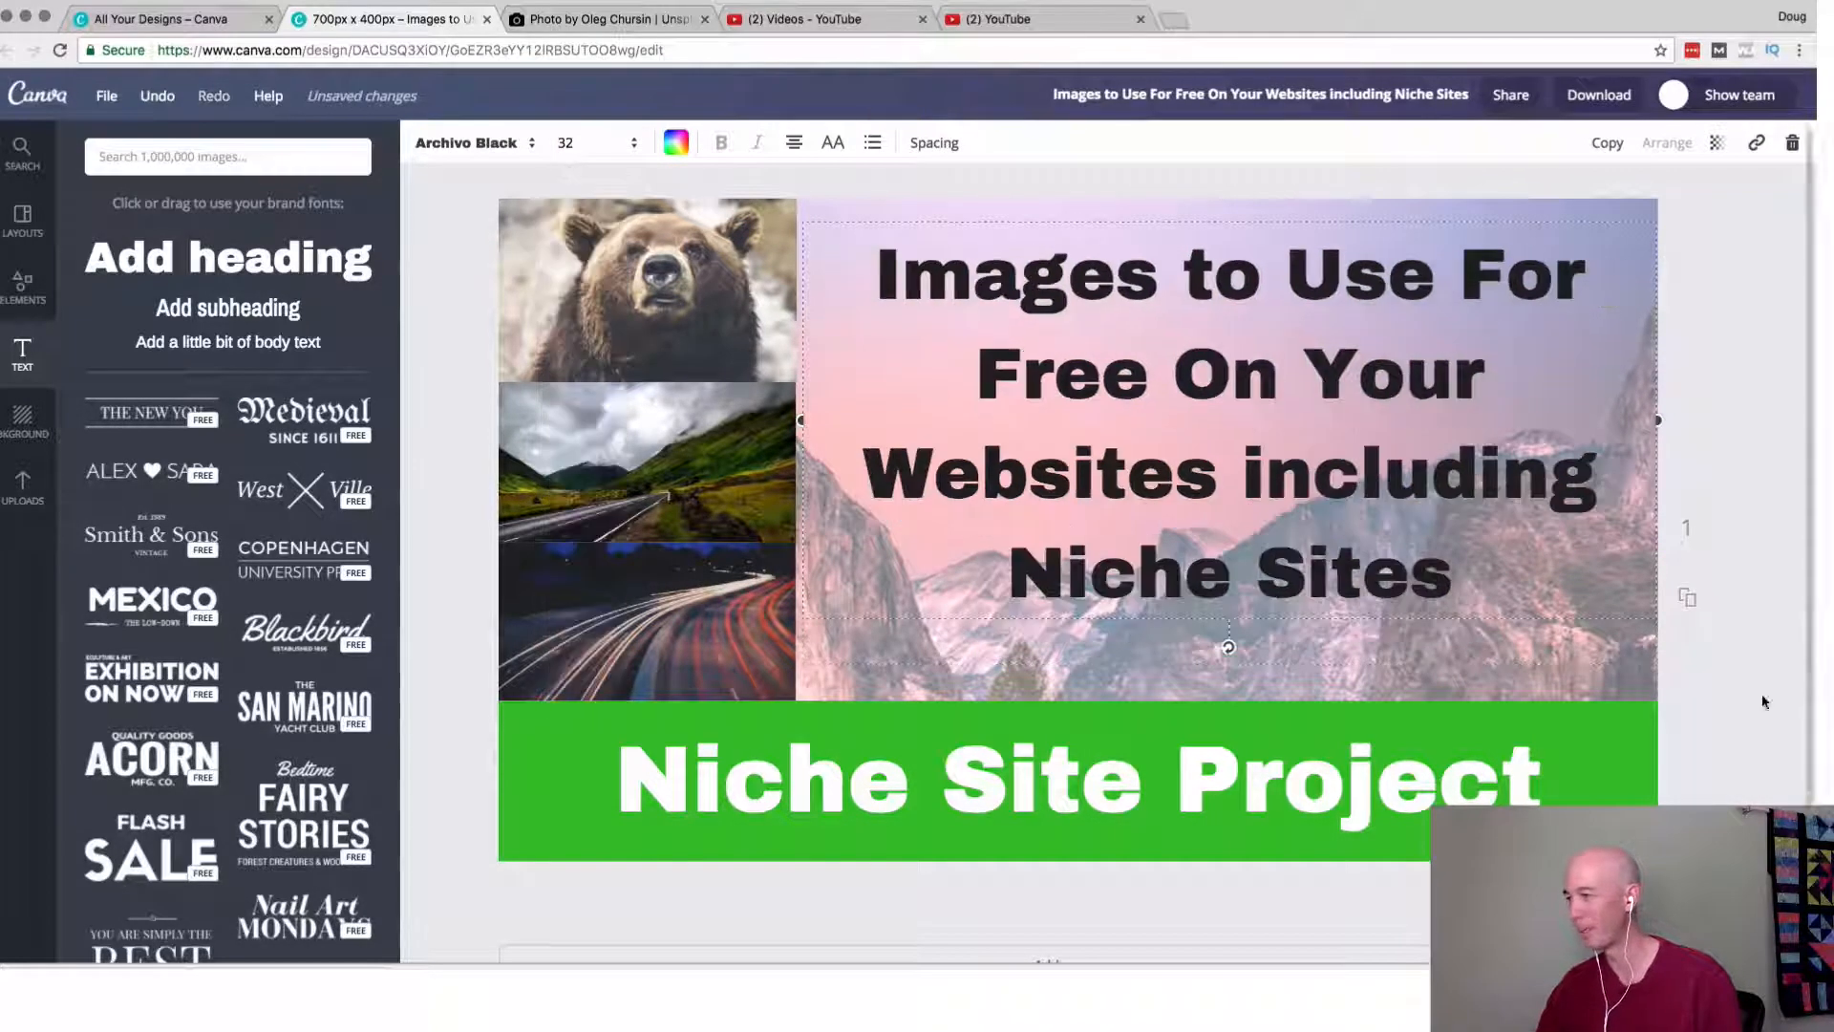
key(Escape)
drag(1320, 590, 1328, 612)
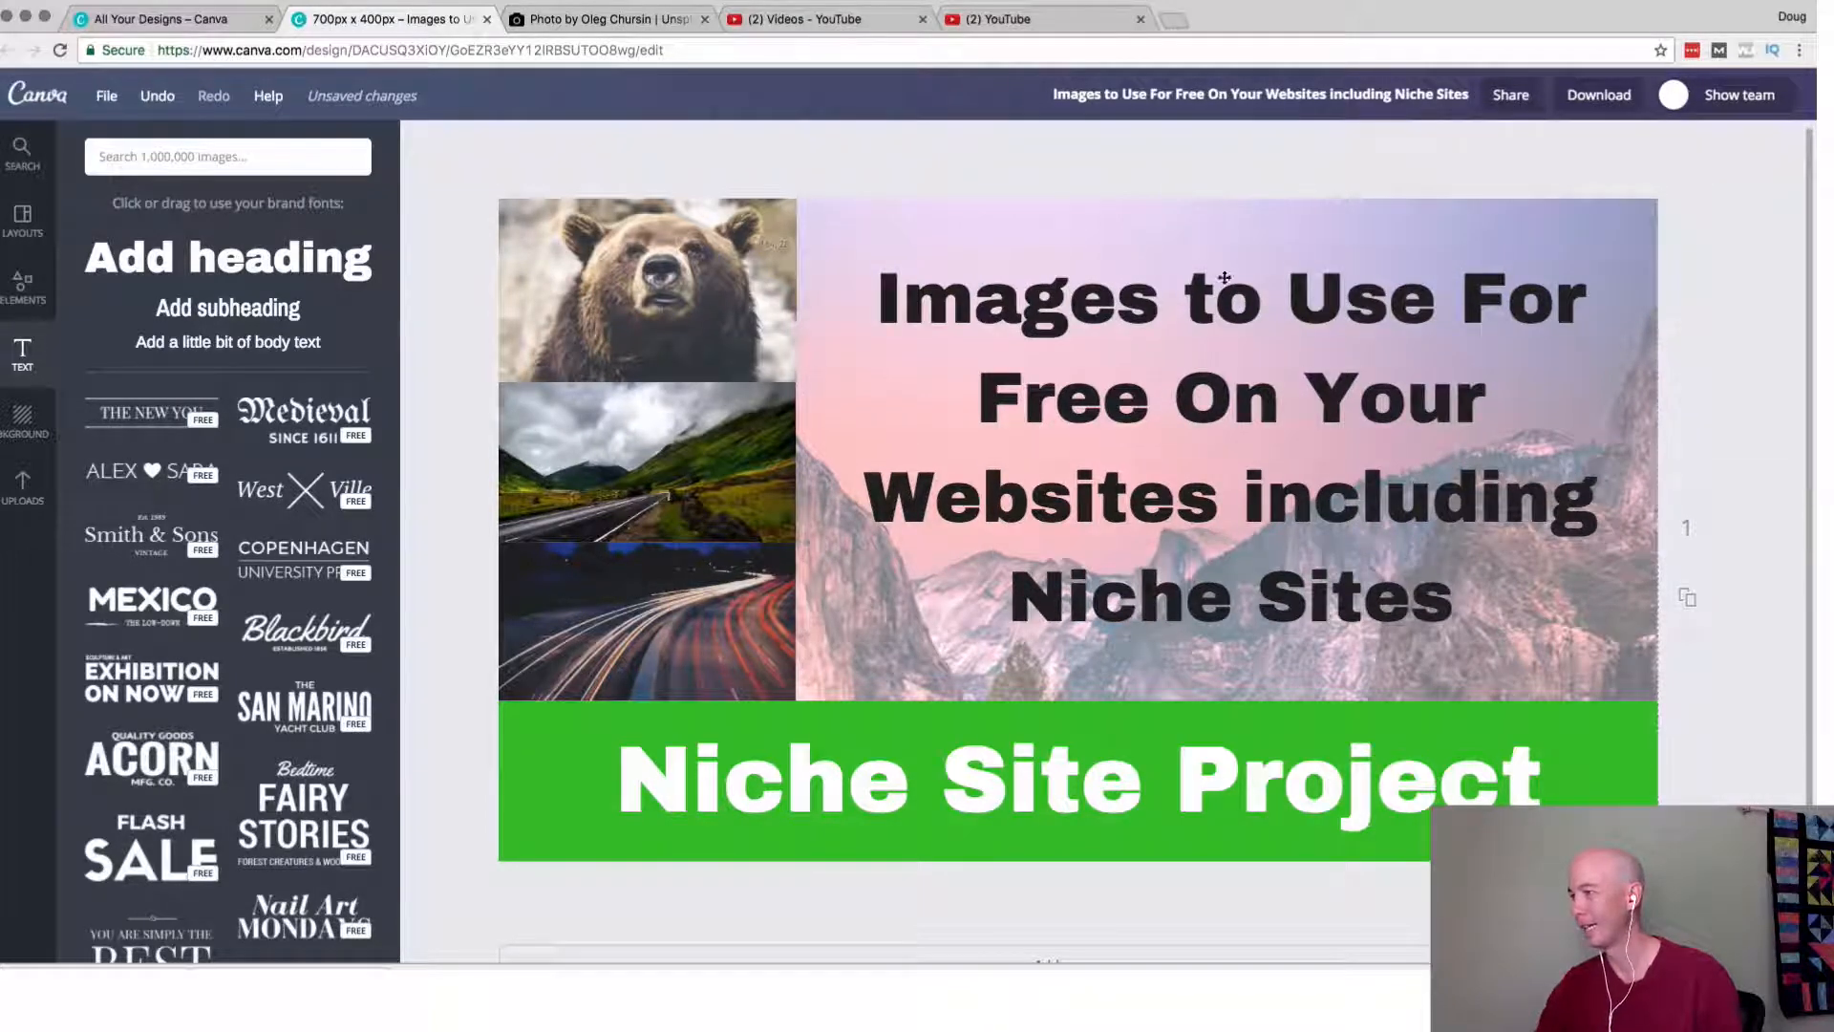
Download the revised thumbnail design as a JPG.
click(1579, 100)
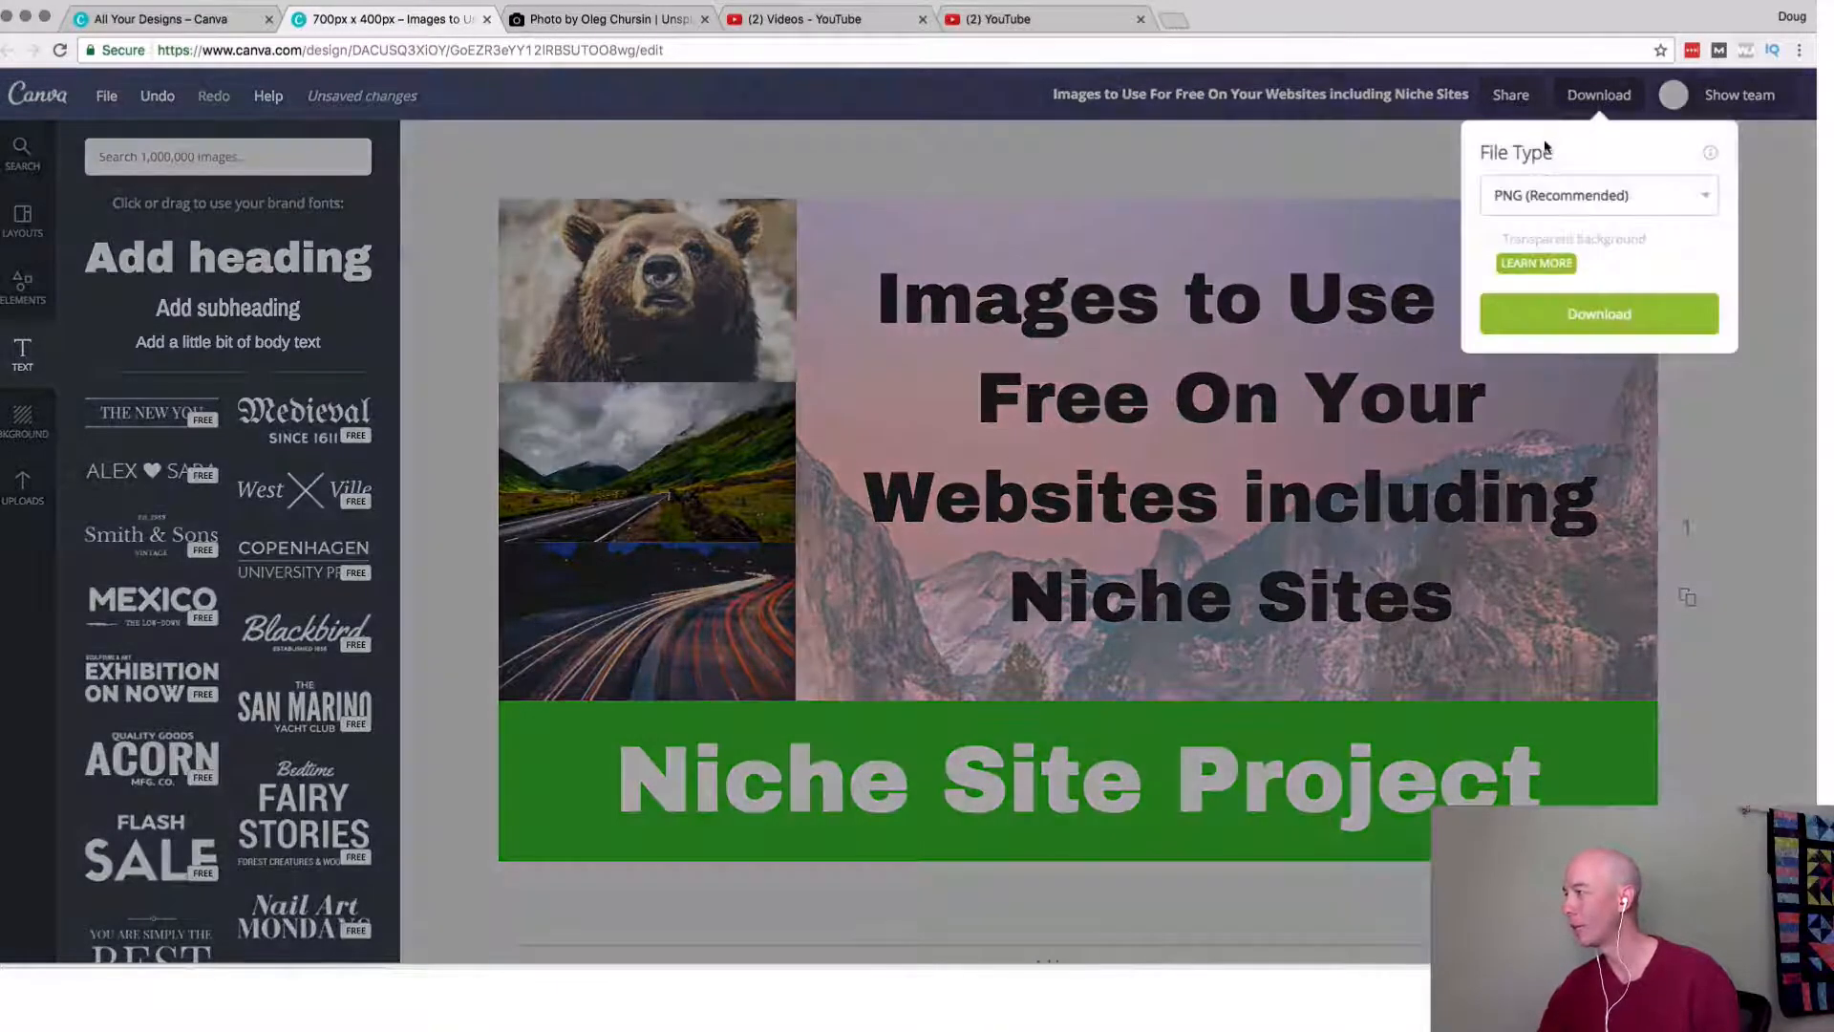
click(1538, 196)
click(1528, 177)
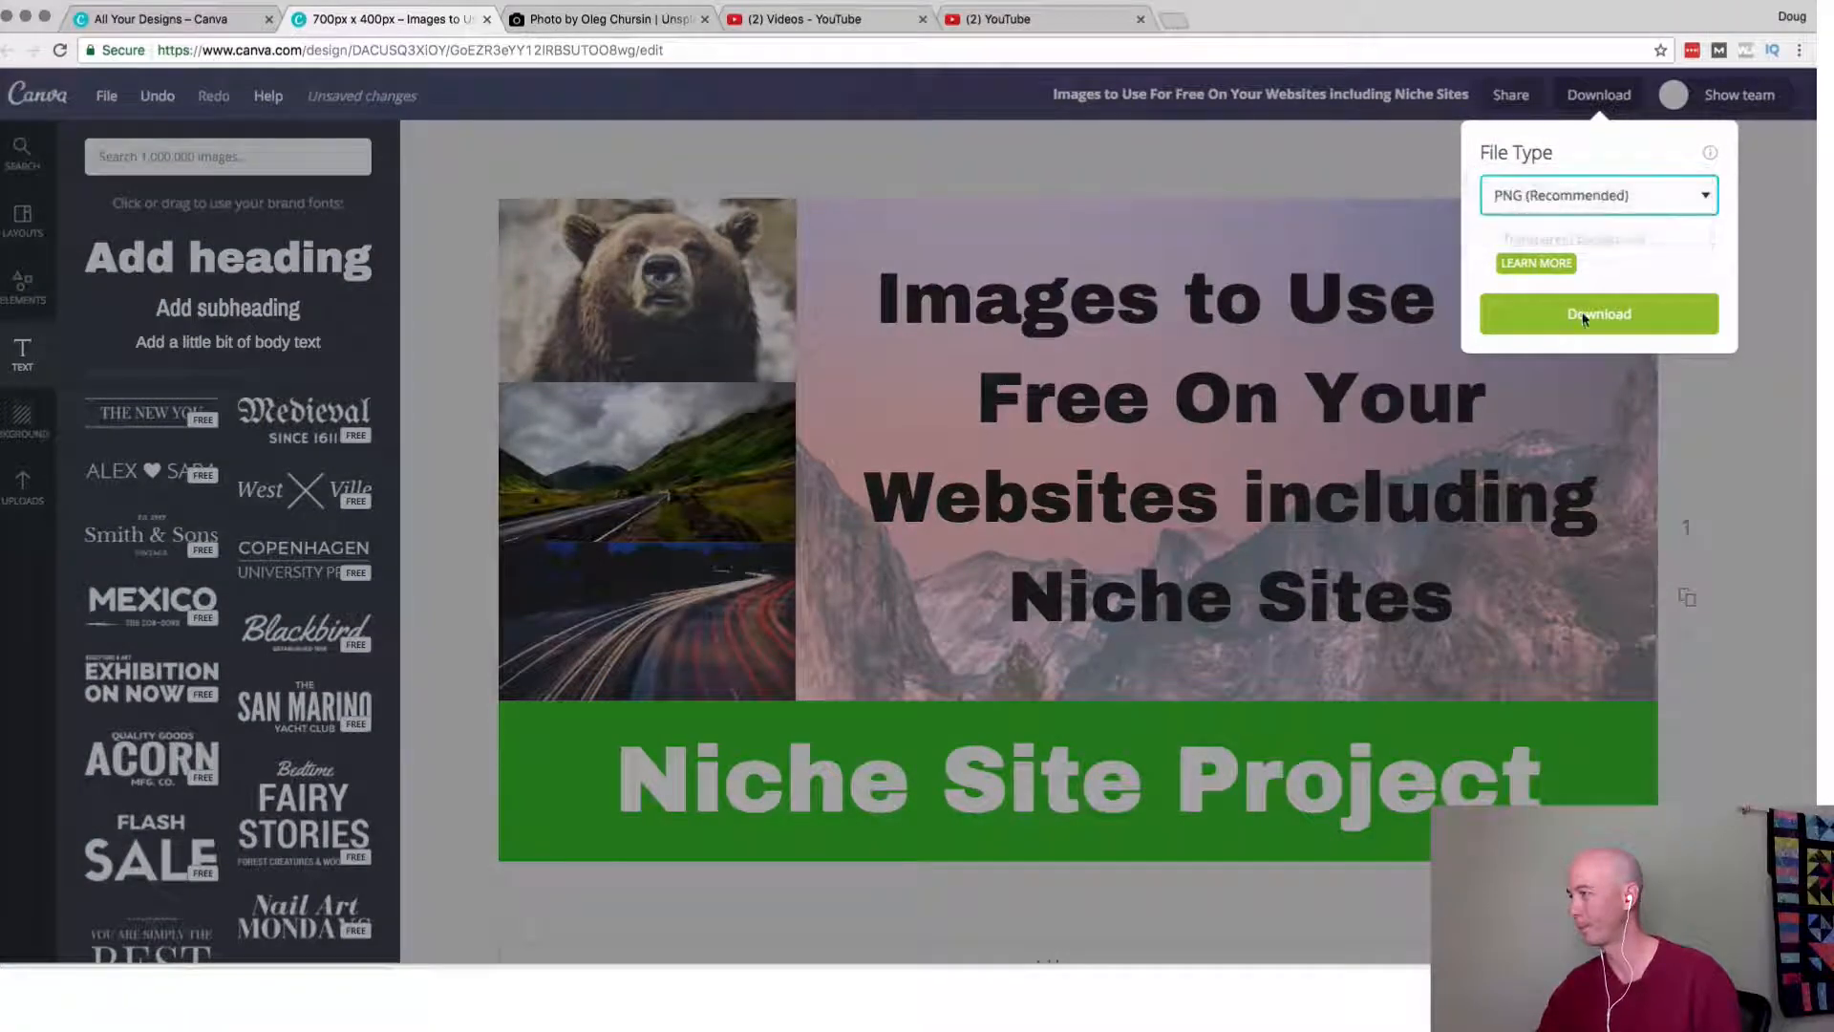
click(1599, 254)
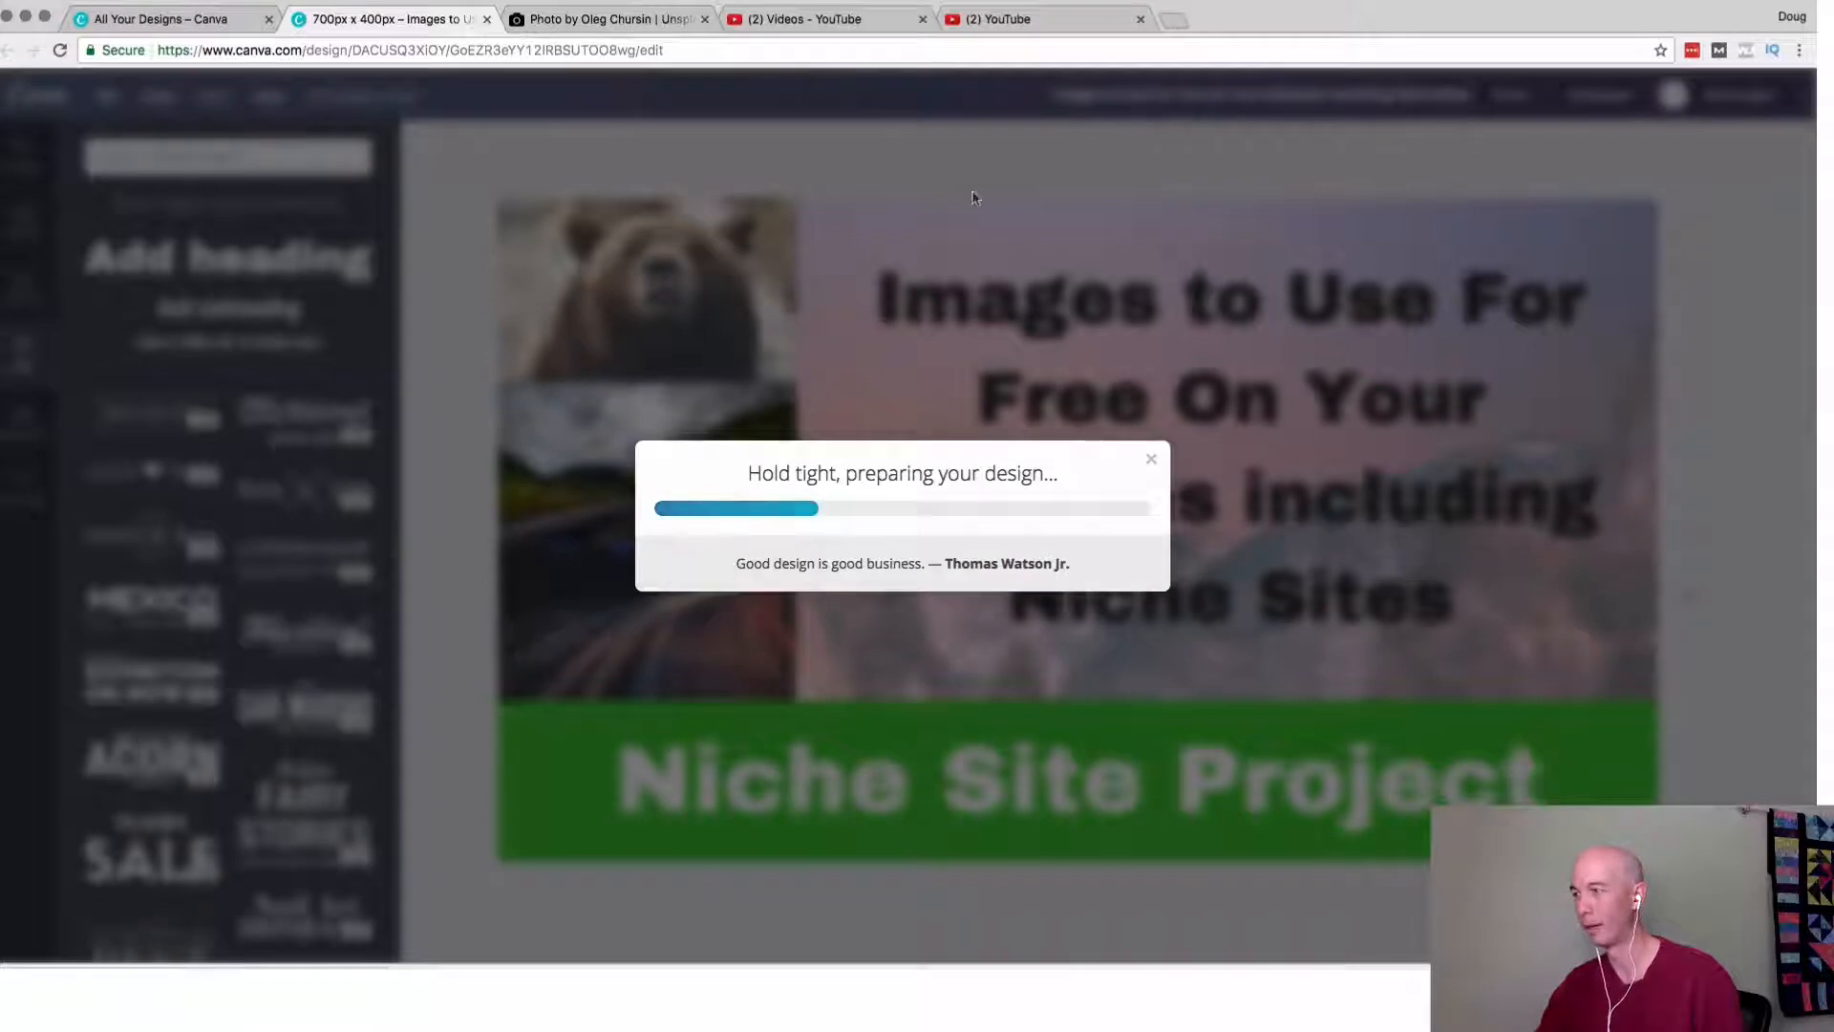
Switch to the video's YouTube edit page, replace the custom thumbnail with the newest "(1).jpg" version from Downloads, and save the changes.
click(1034, 23)
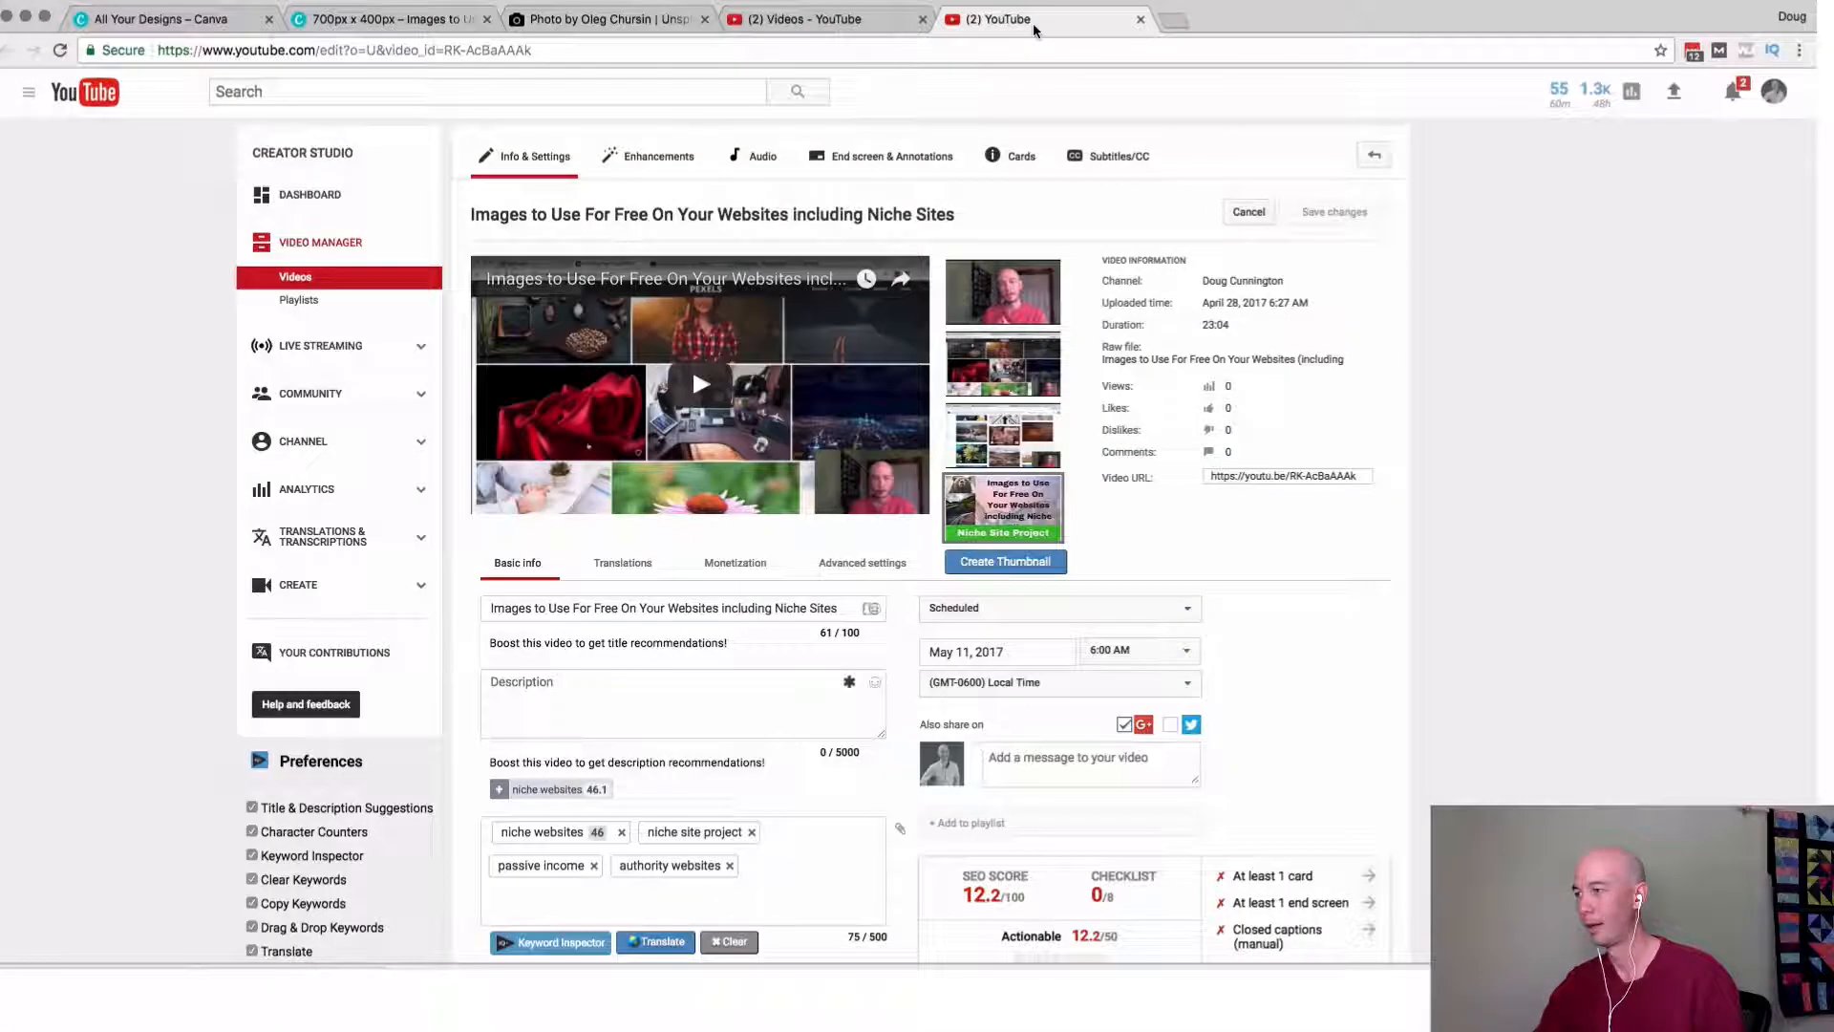
right_click(1078, 528)
click(1077, 512)
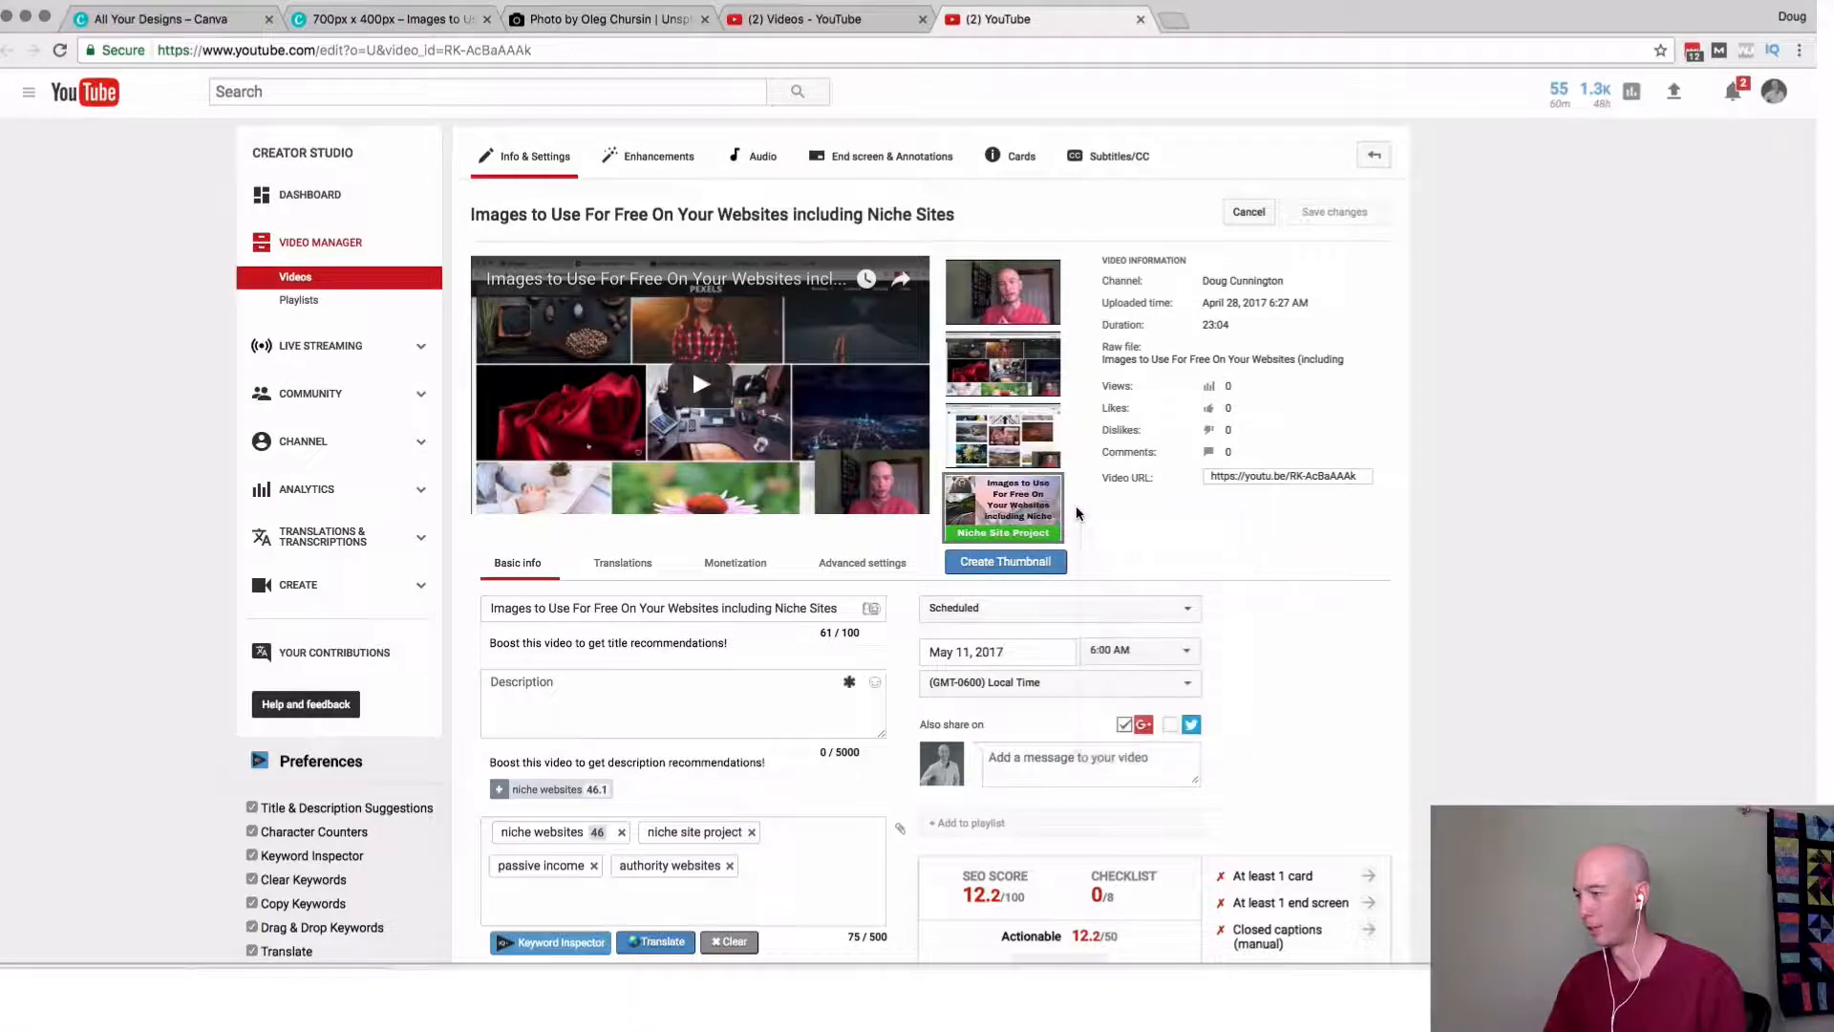
scroll(1076, 513, up, 5)
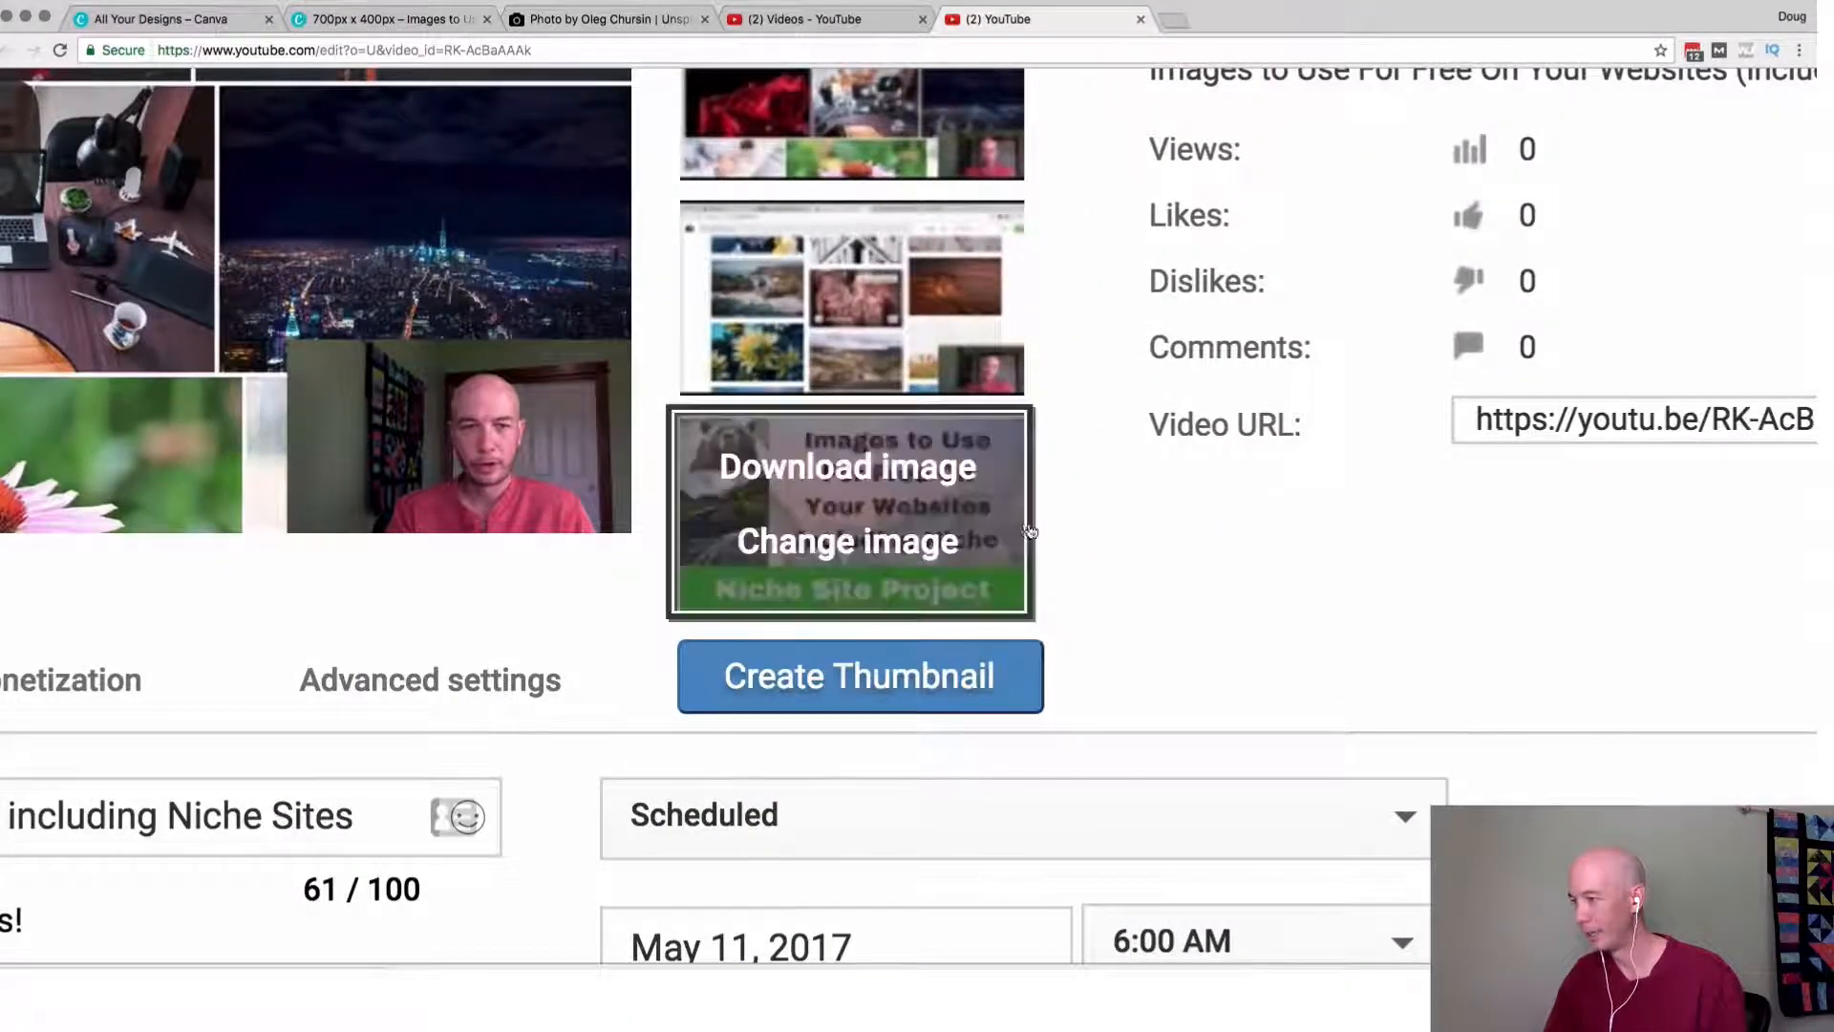
scroll(1115, 554, down, 5)
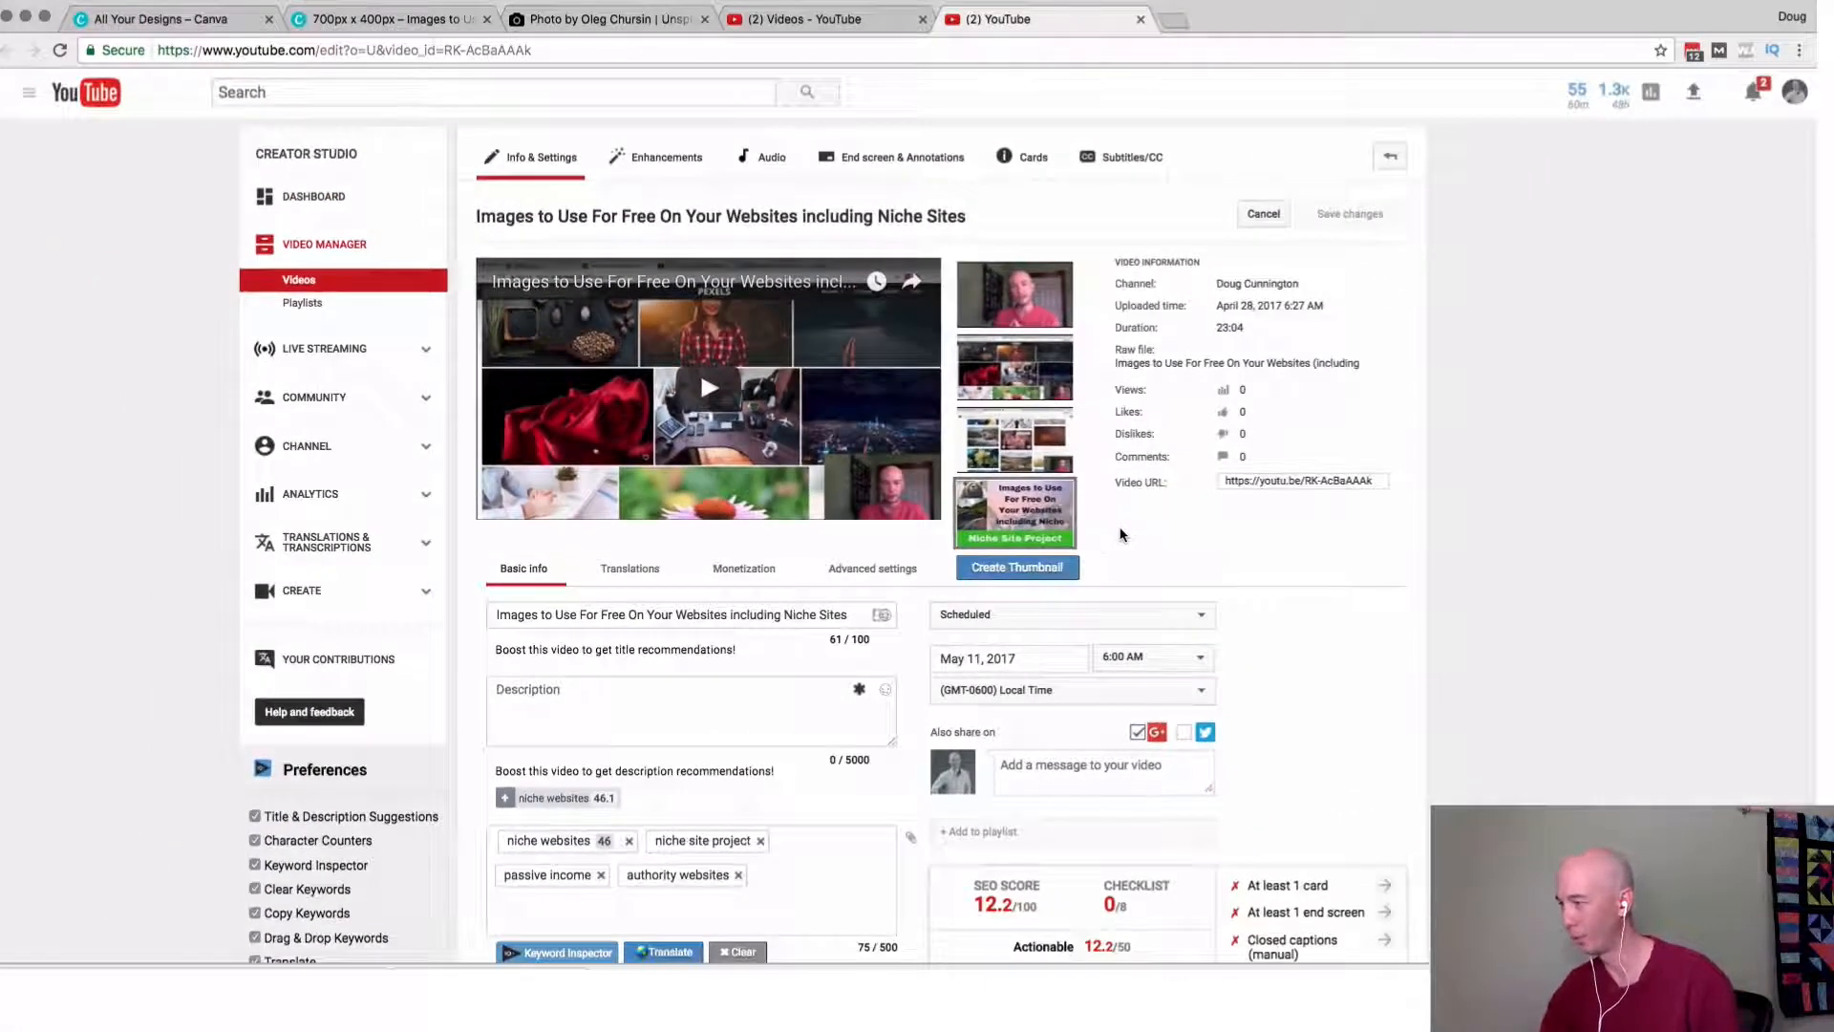
click(979, 527)
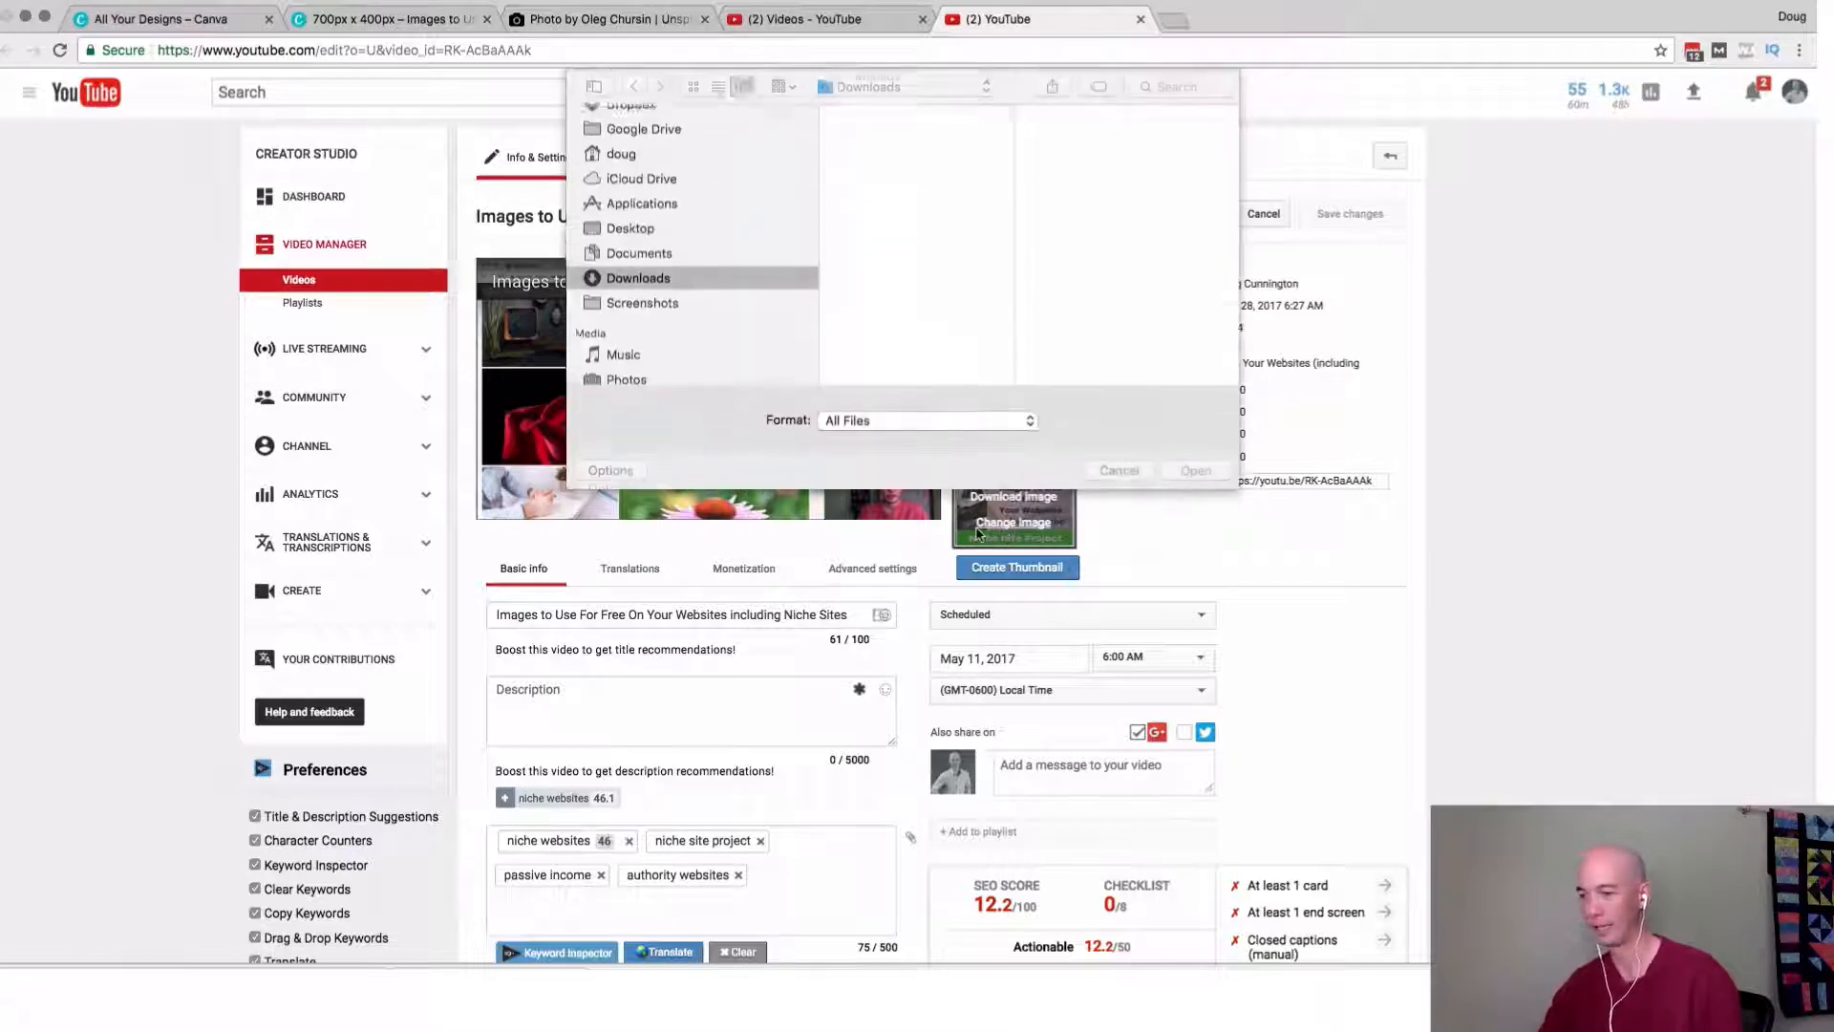
click(898, 141)
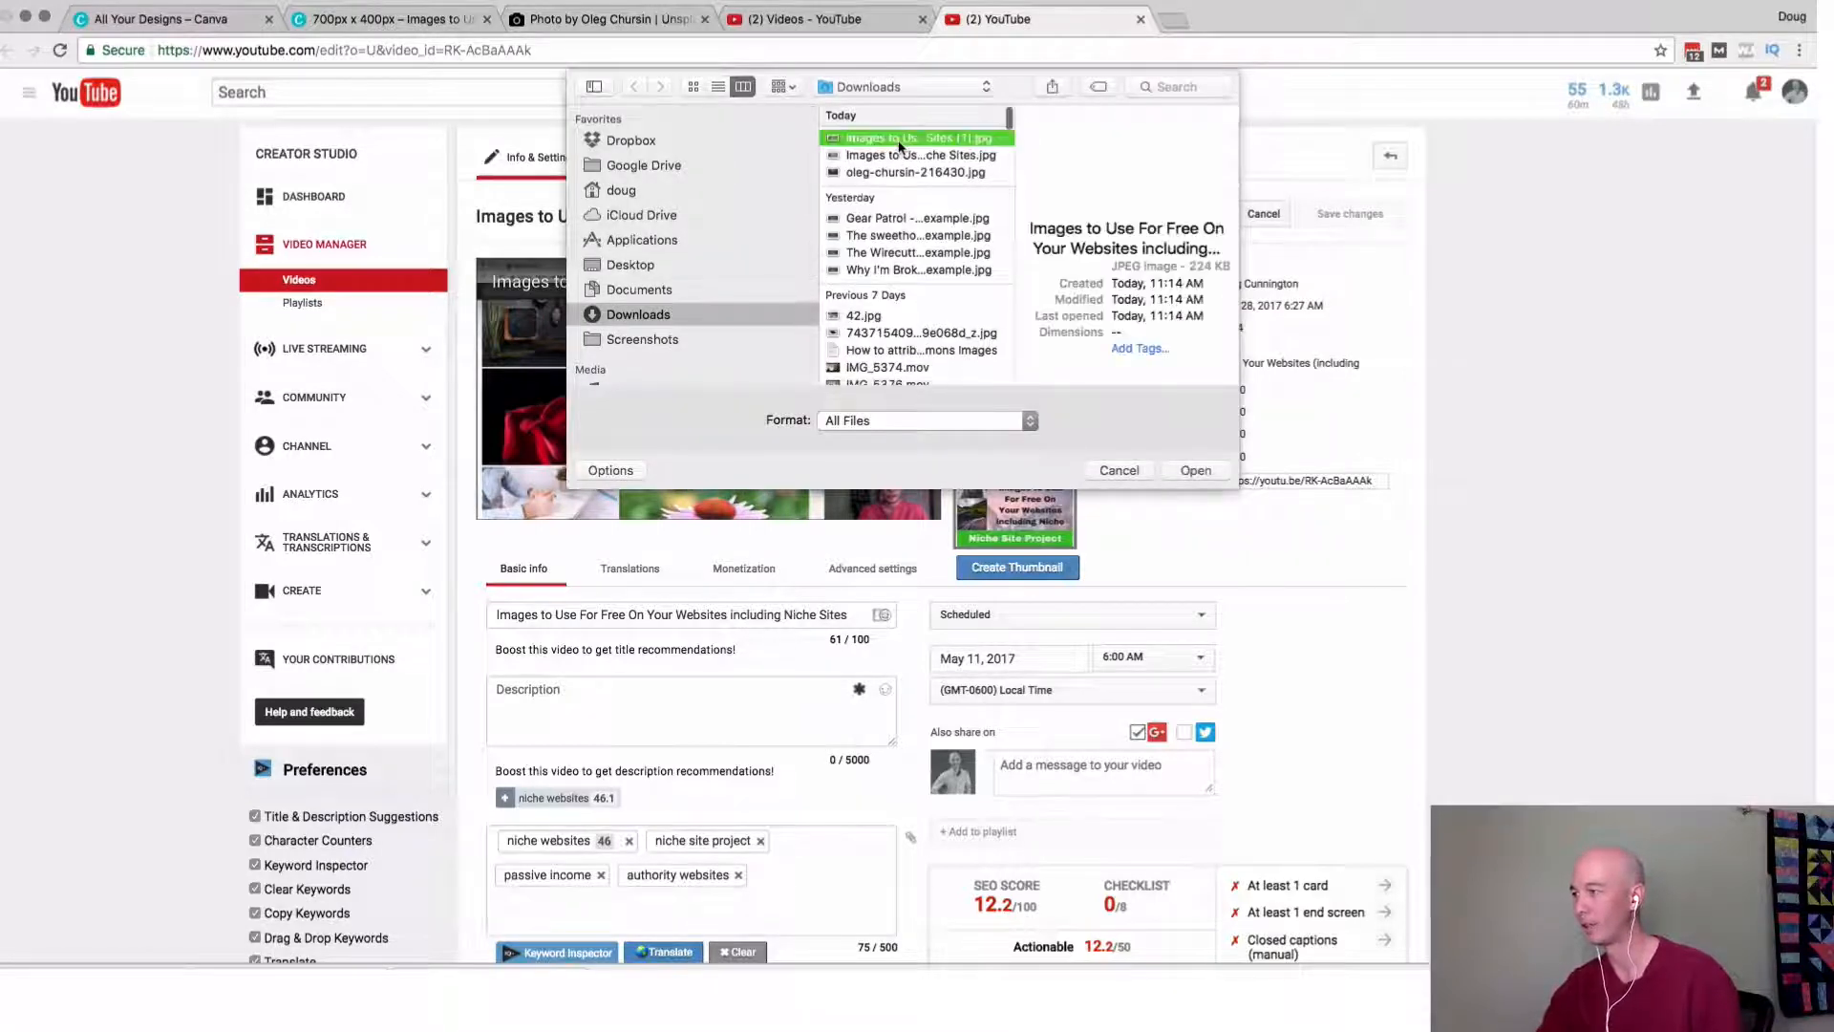
click(1194, 470)
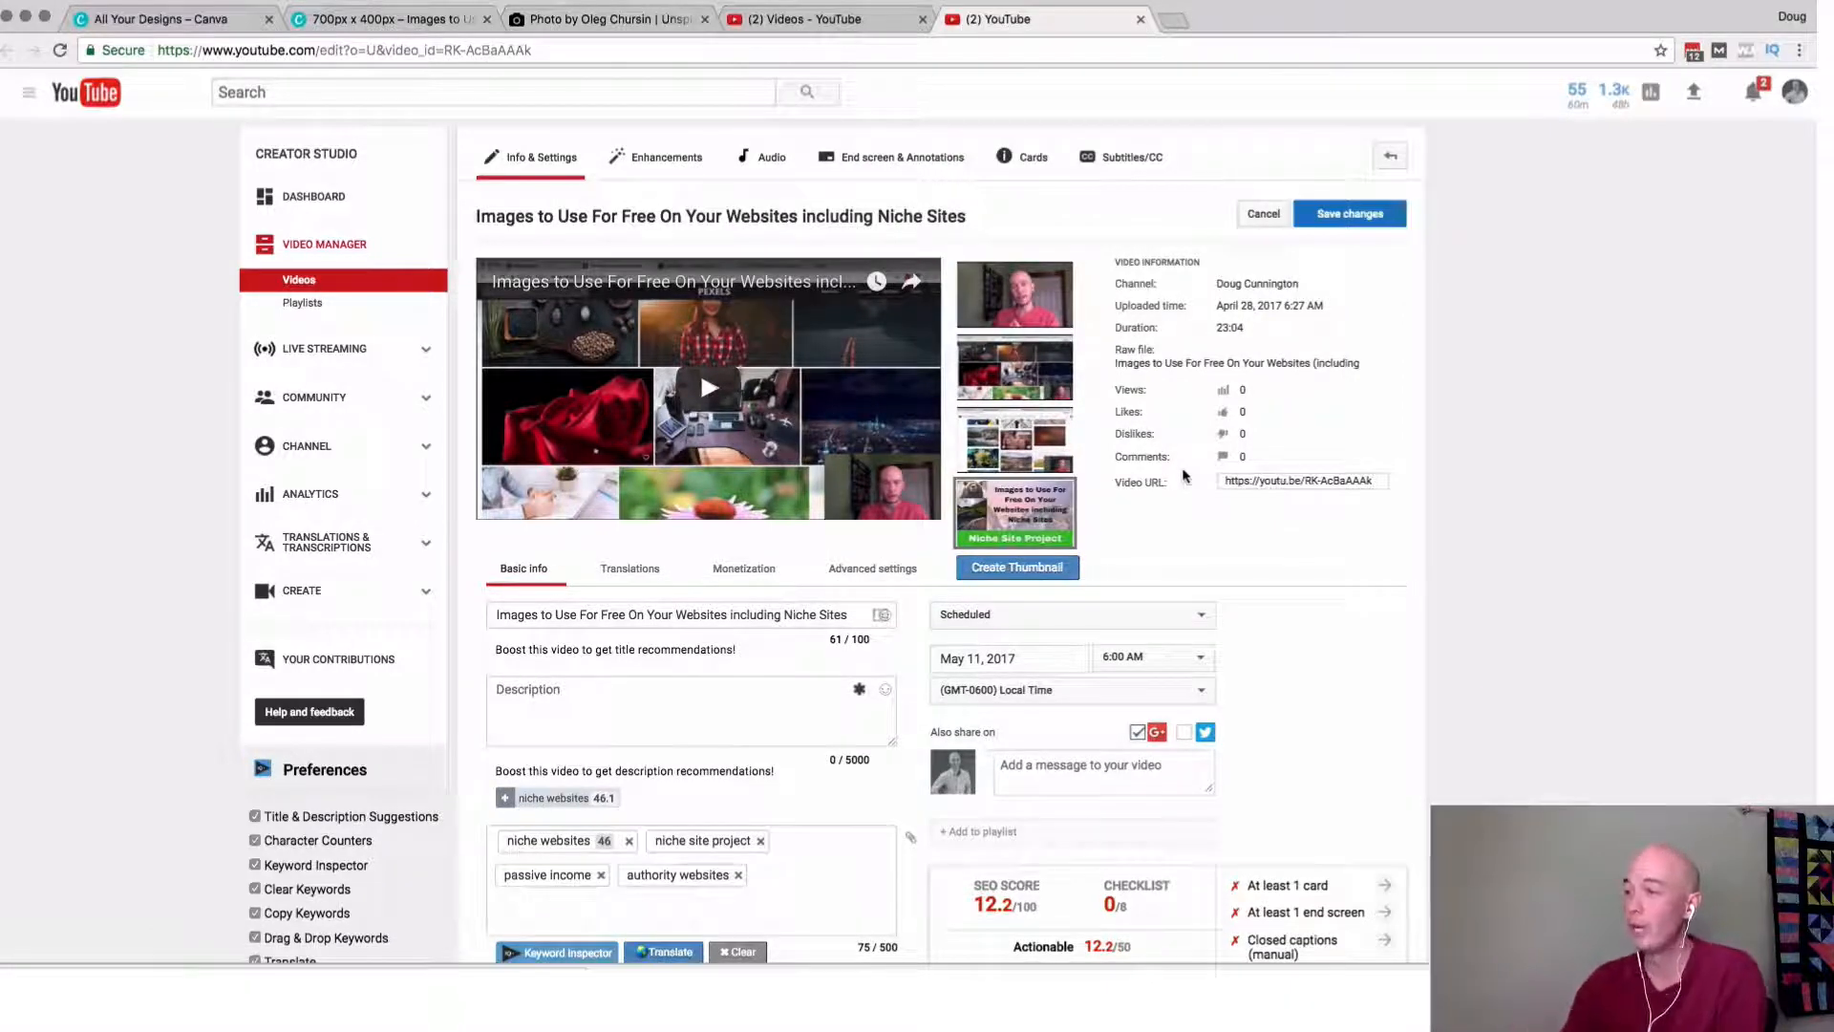
mouse_move(1064, 537)
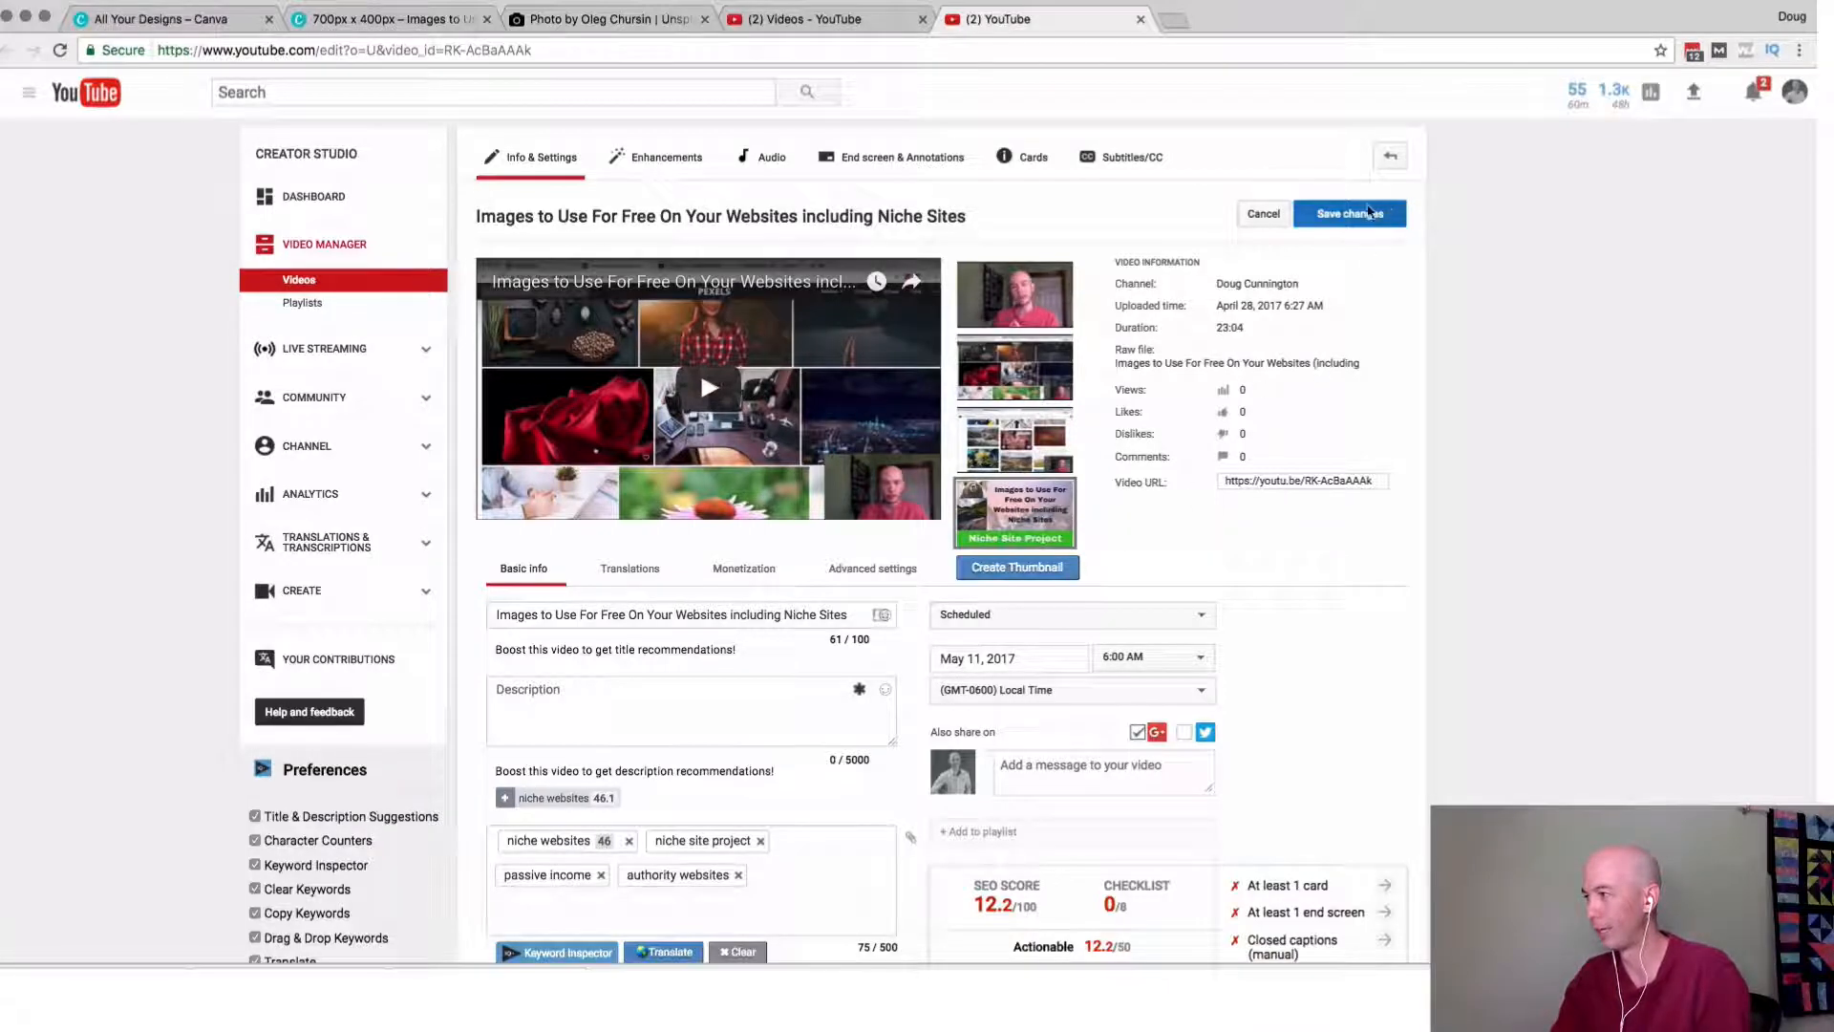
click(1349, 213)
Inspect the replaced thumbnail up close on the edit page and compare it with the other thumbnails in the reloaded YouTube video list.
scroll(1124, 520, up, 5)
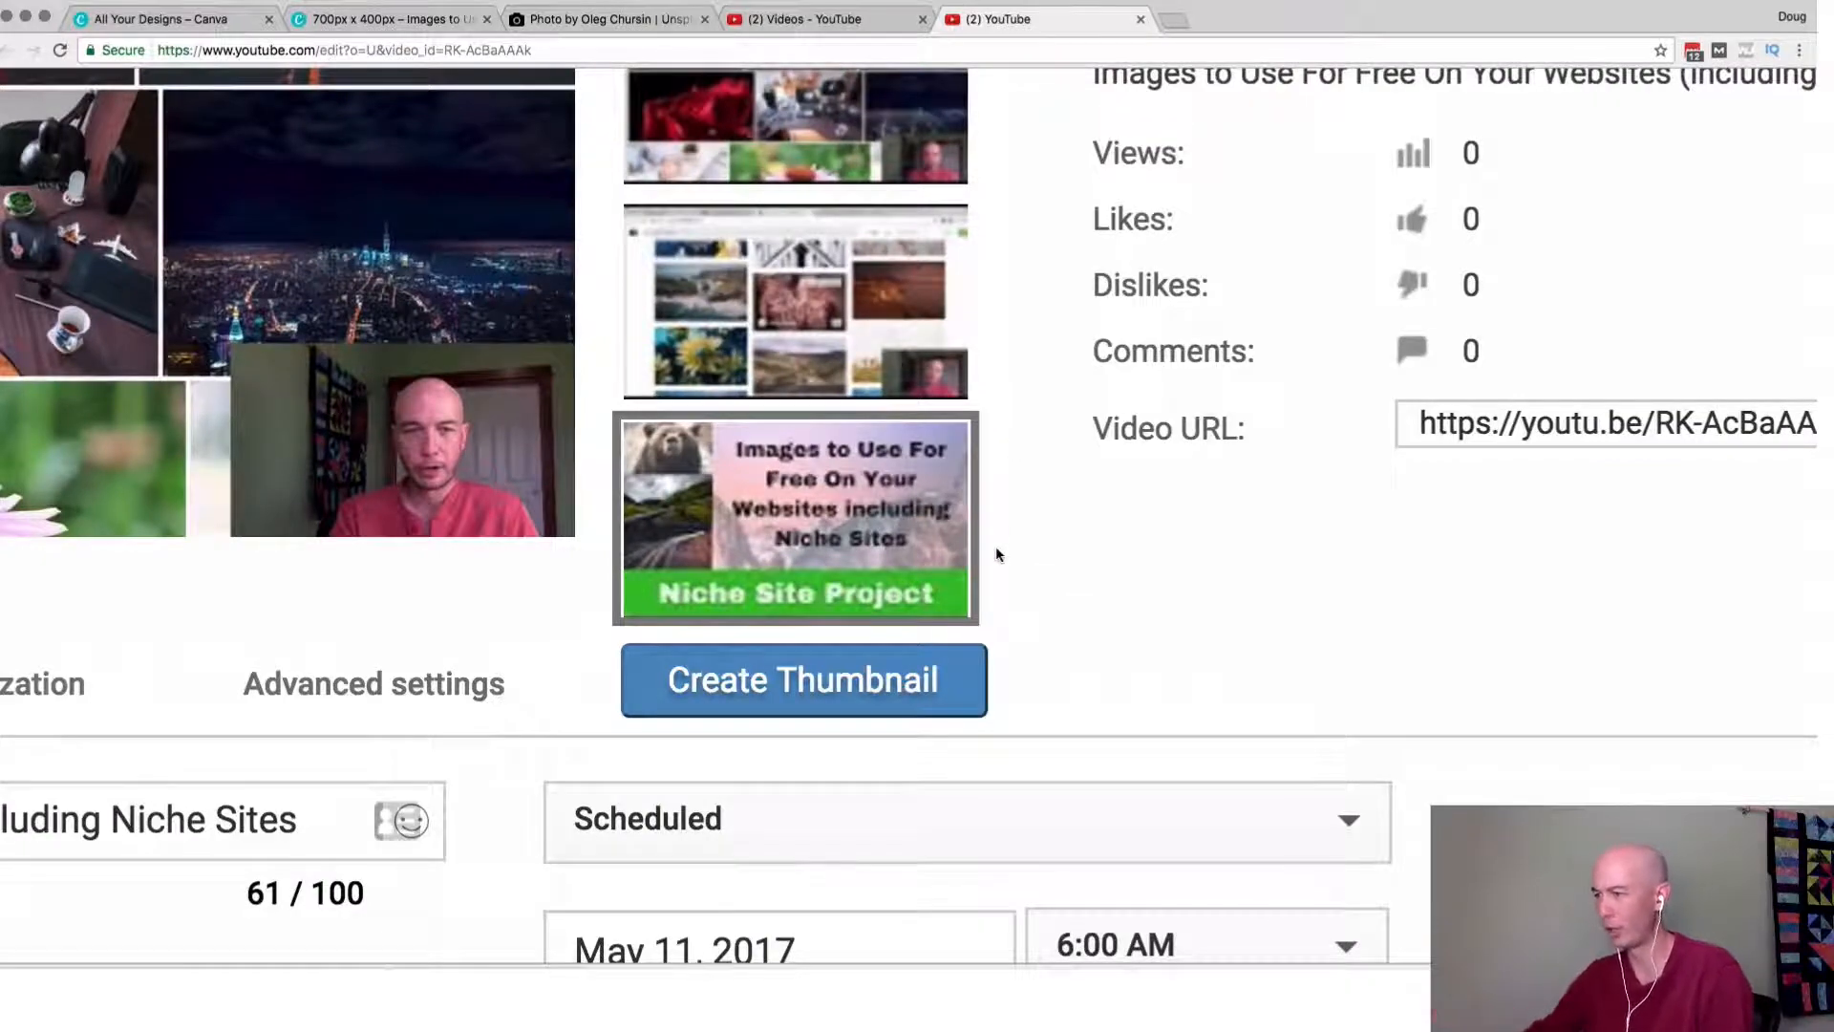
scroll(996, 546, down, 5)
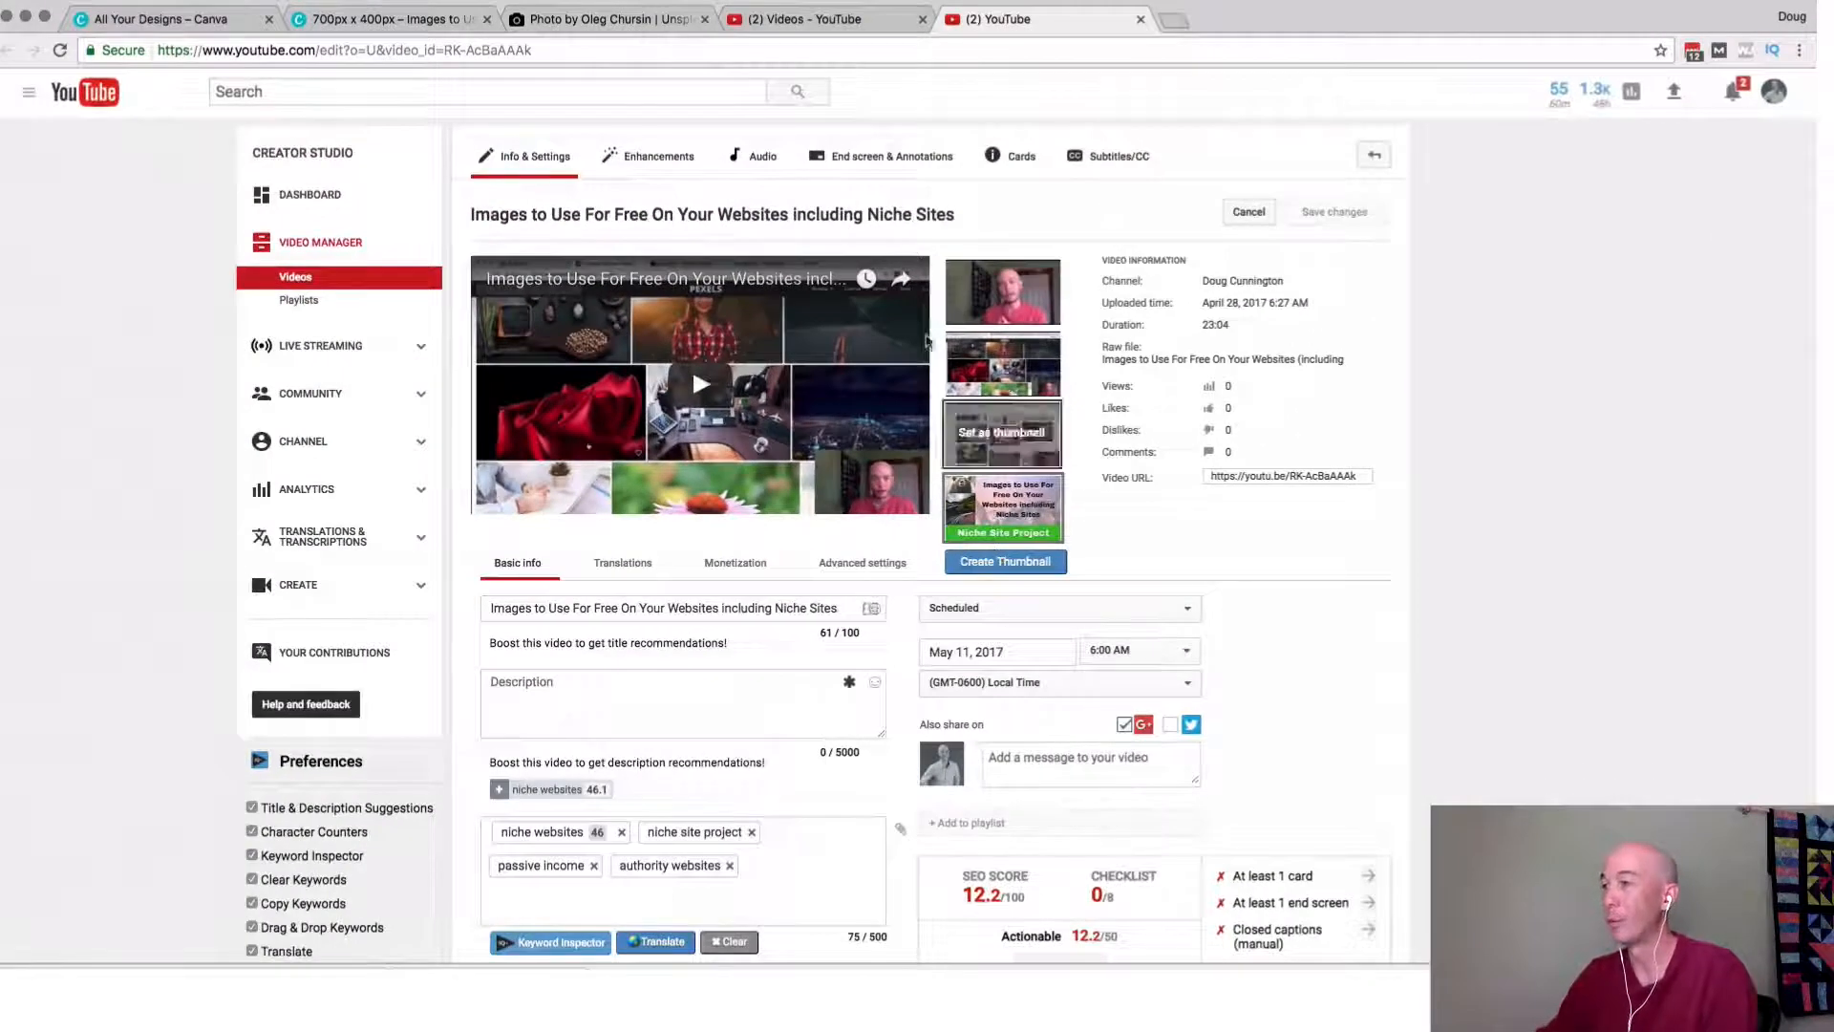
click(807, 18)
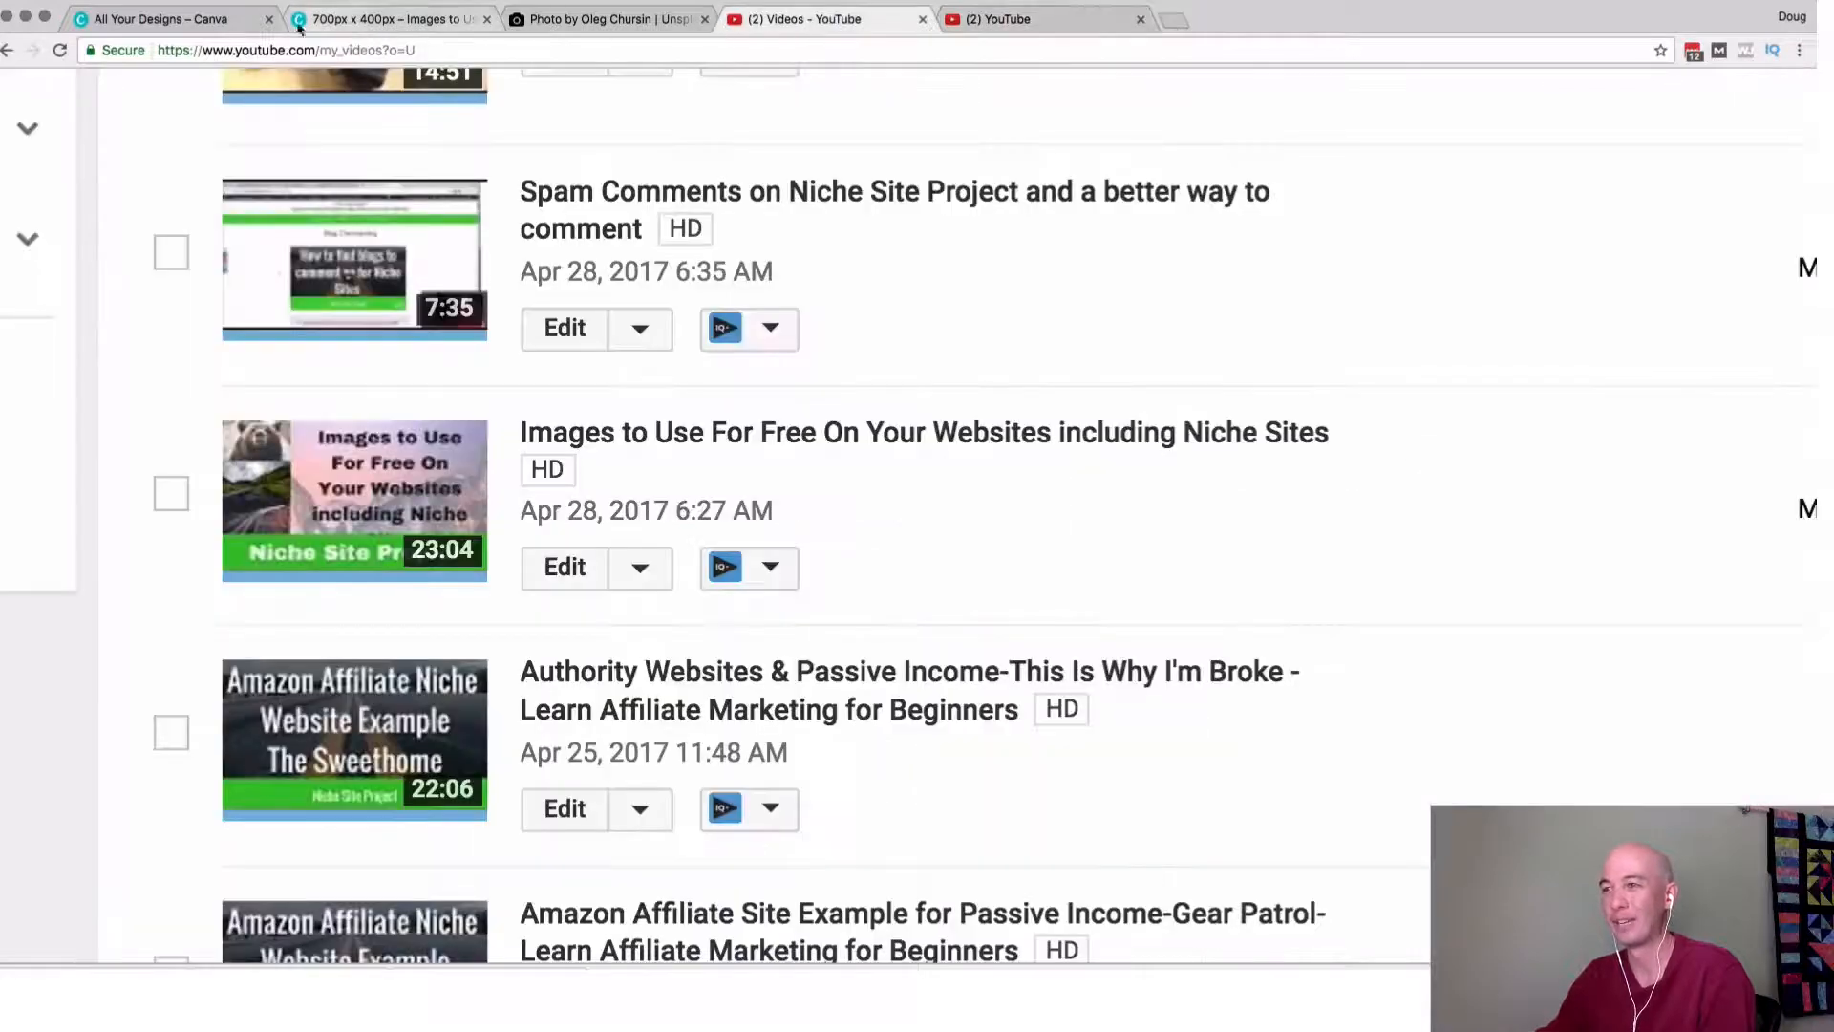
click(59, 50)
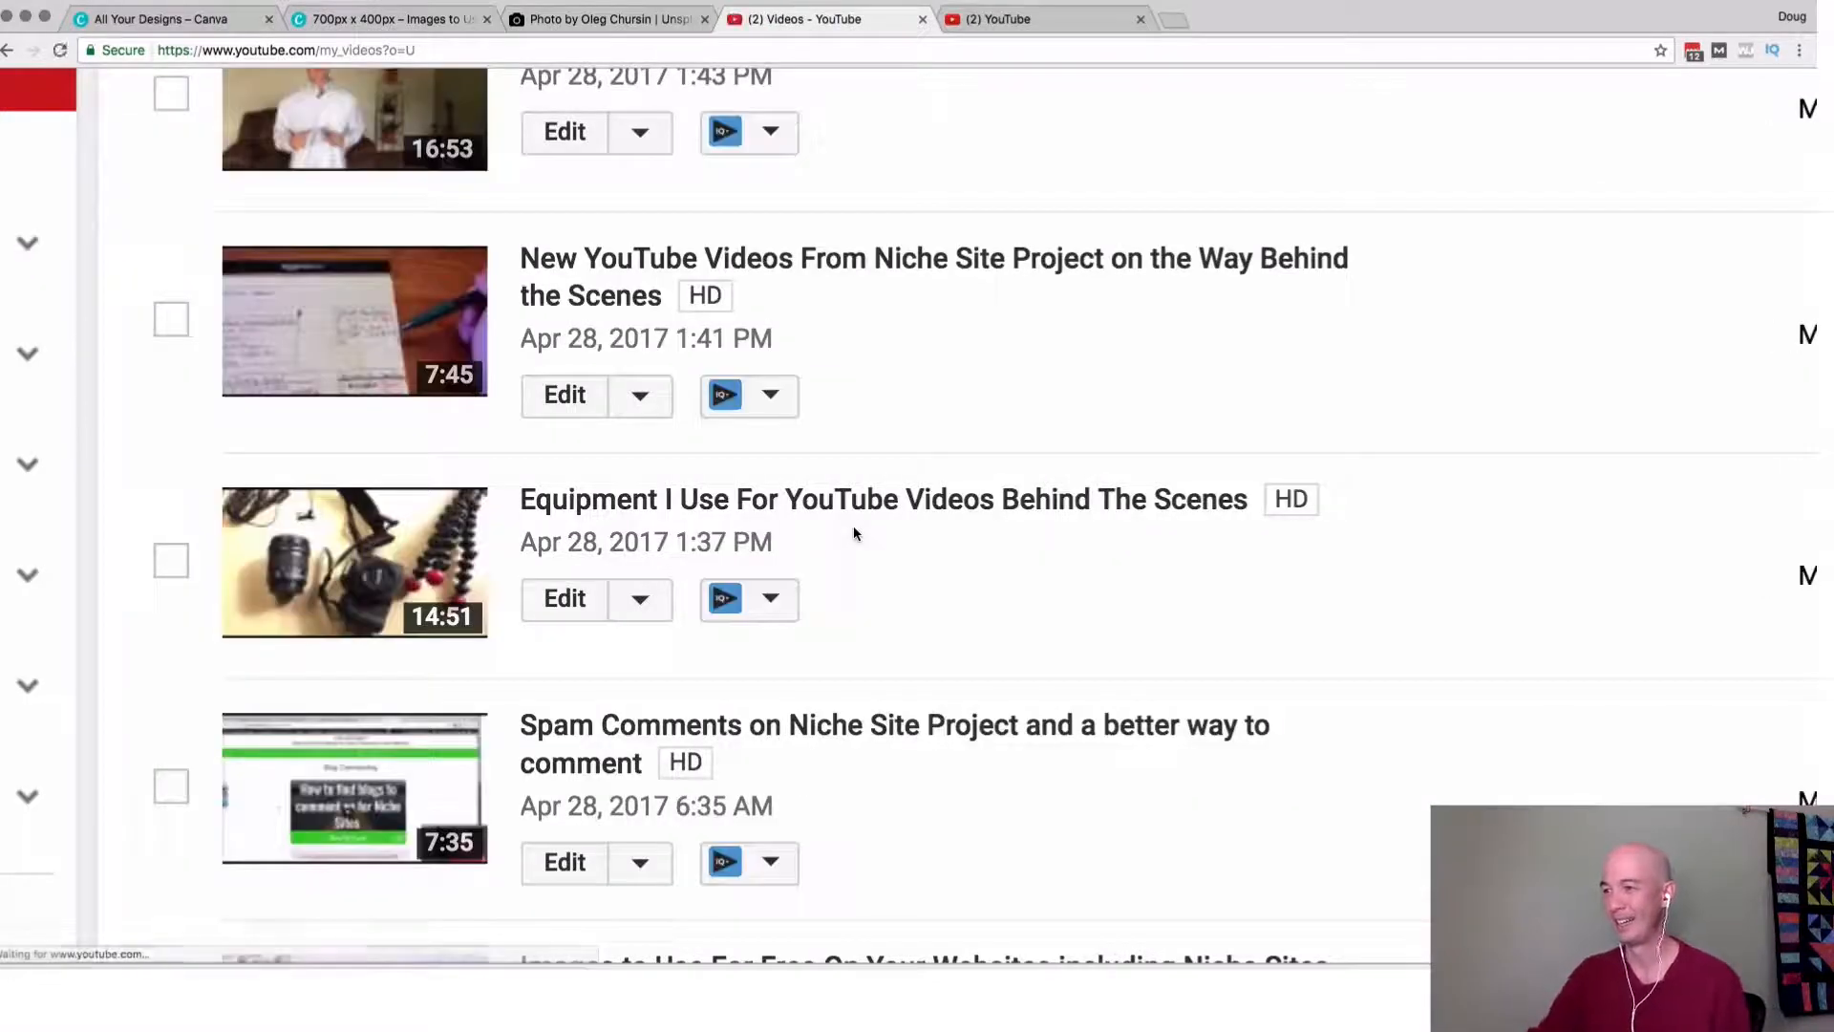
scroll(884, 671, down, 5)
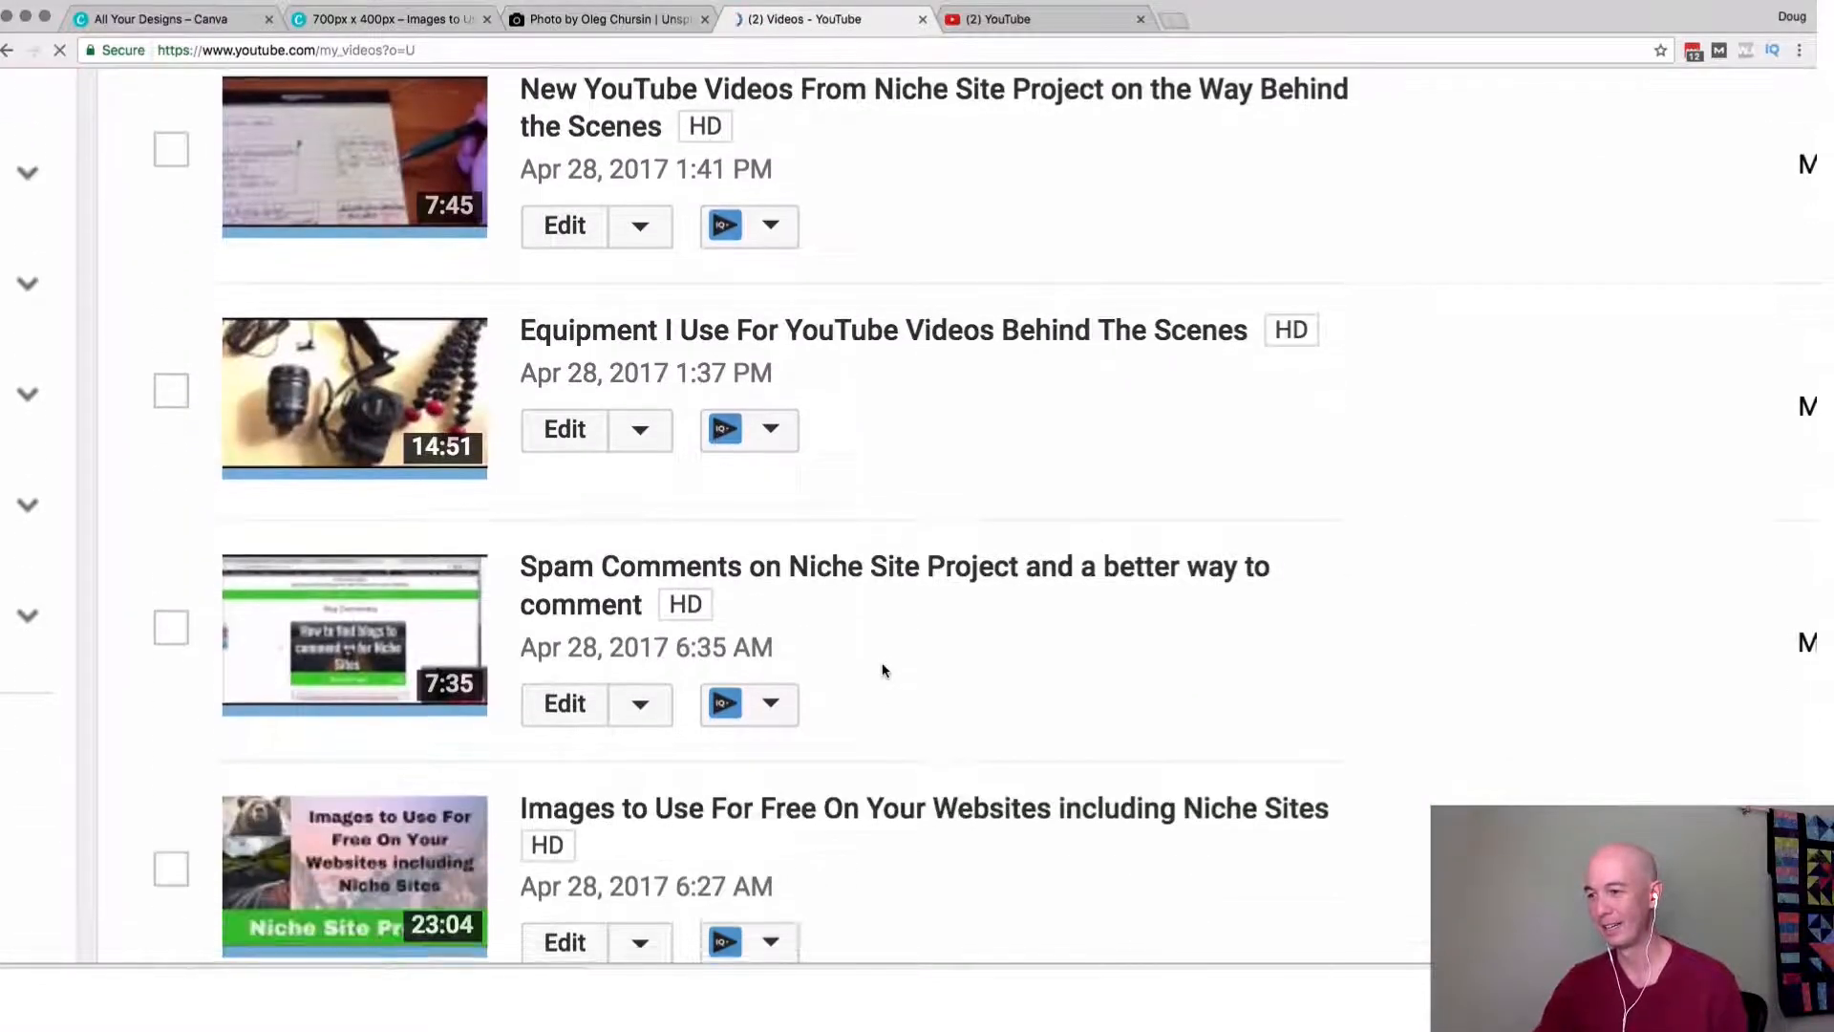
scroll(926, 549, down, 2)
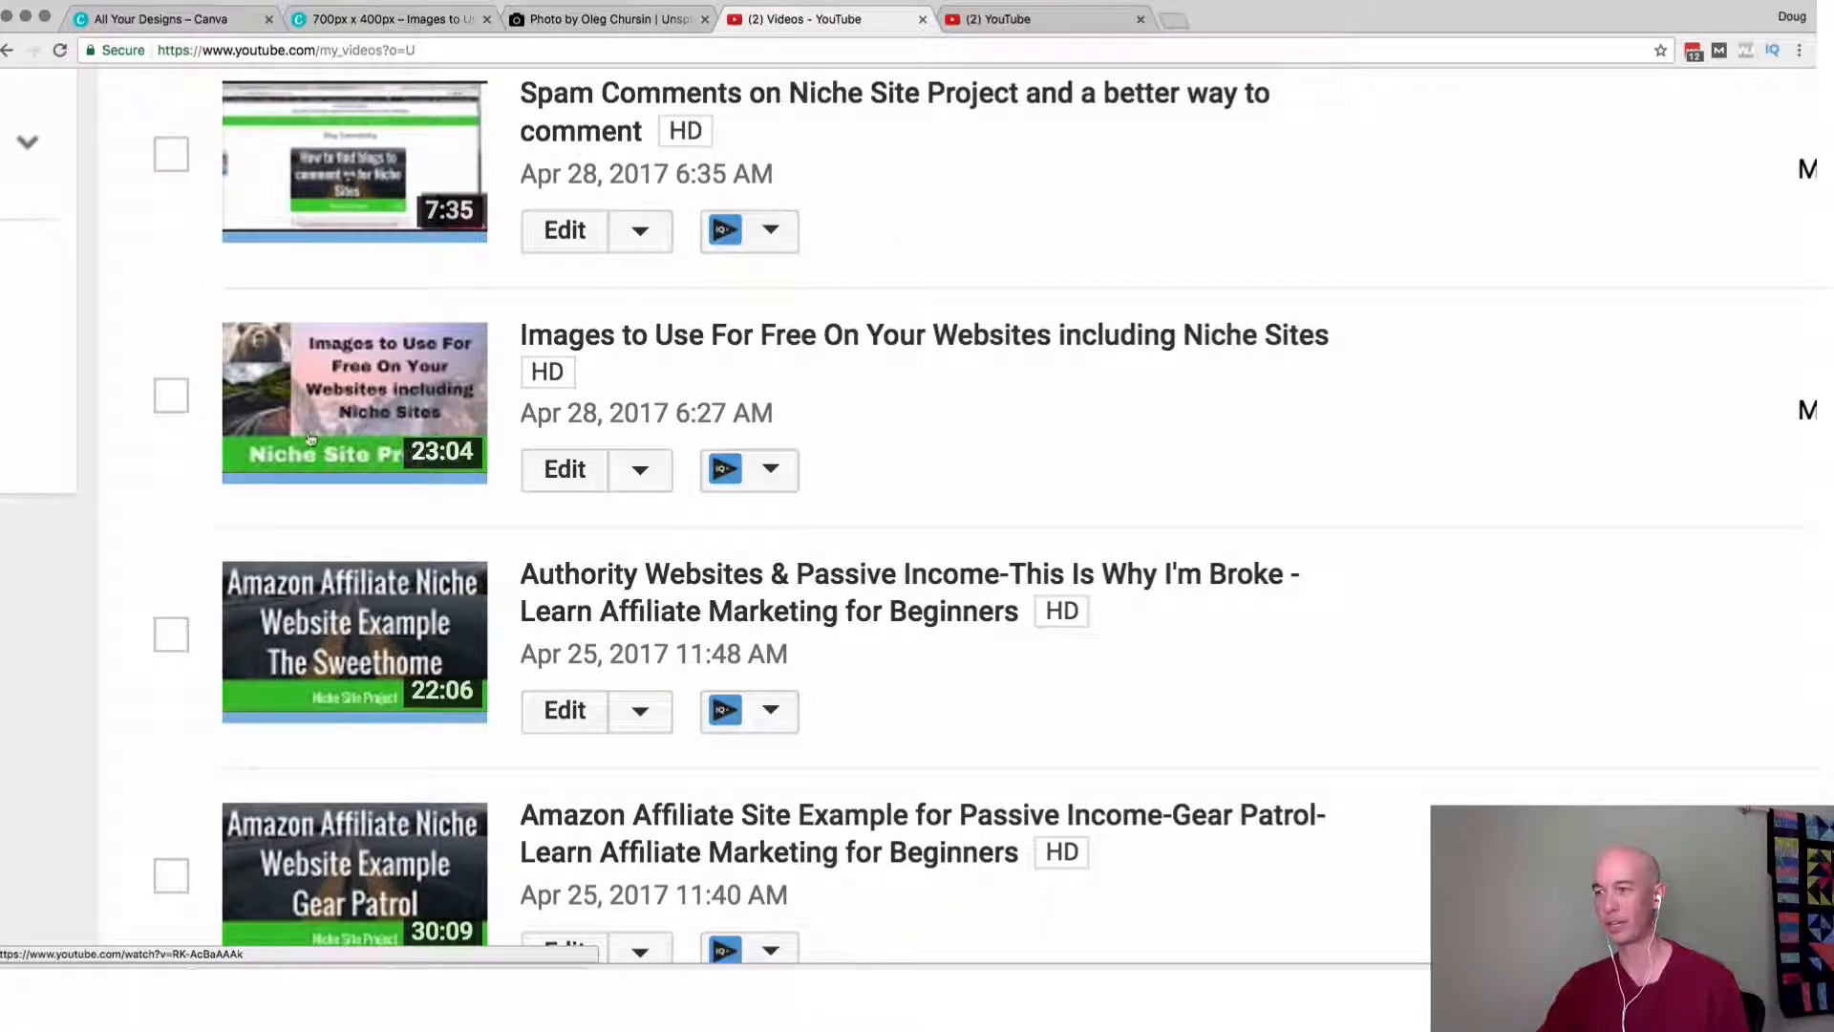
key(super+minus)
key(super+minus)
key(super+minus)
key(super+minus)
key(super+minus)
key(super+minus)
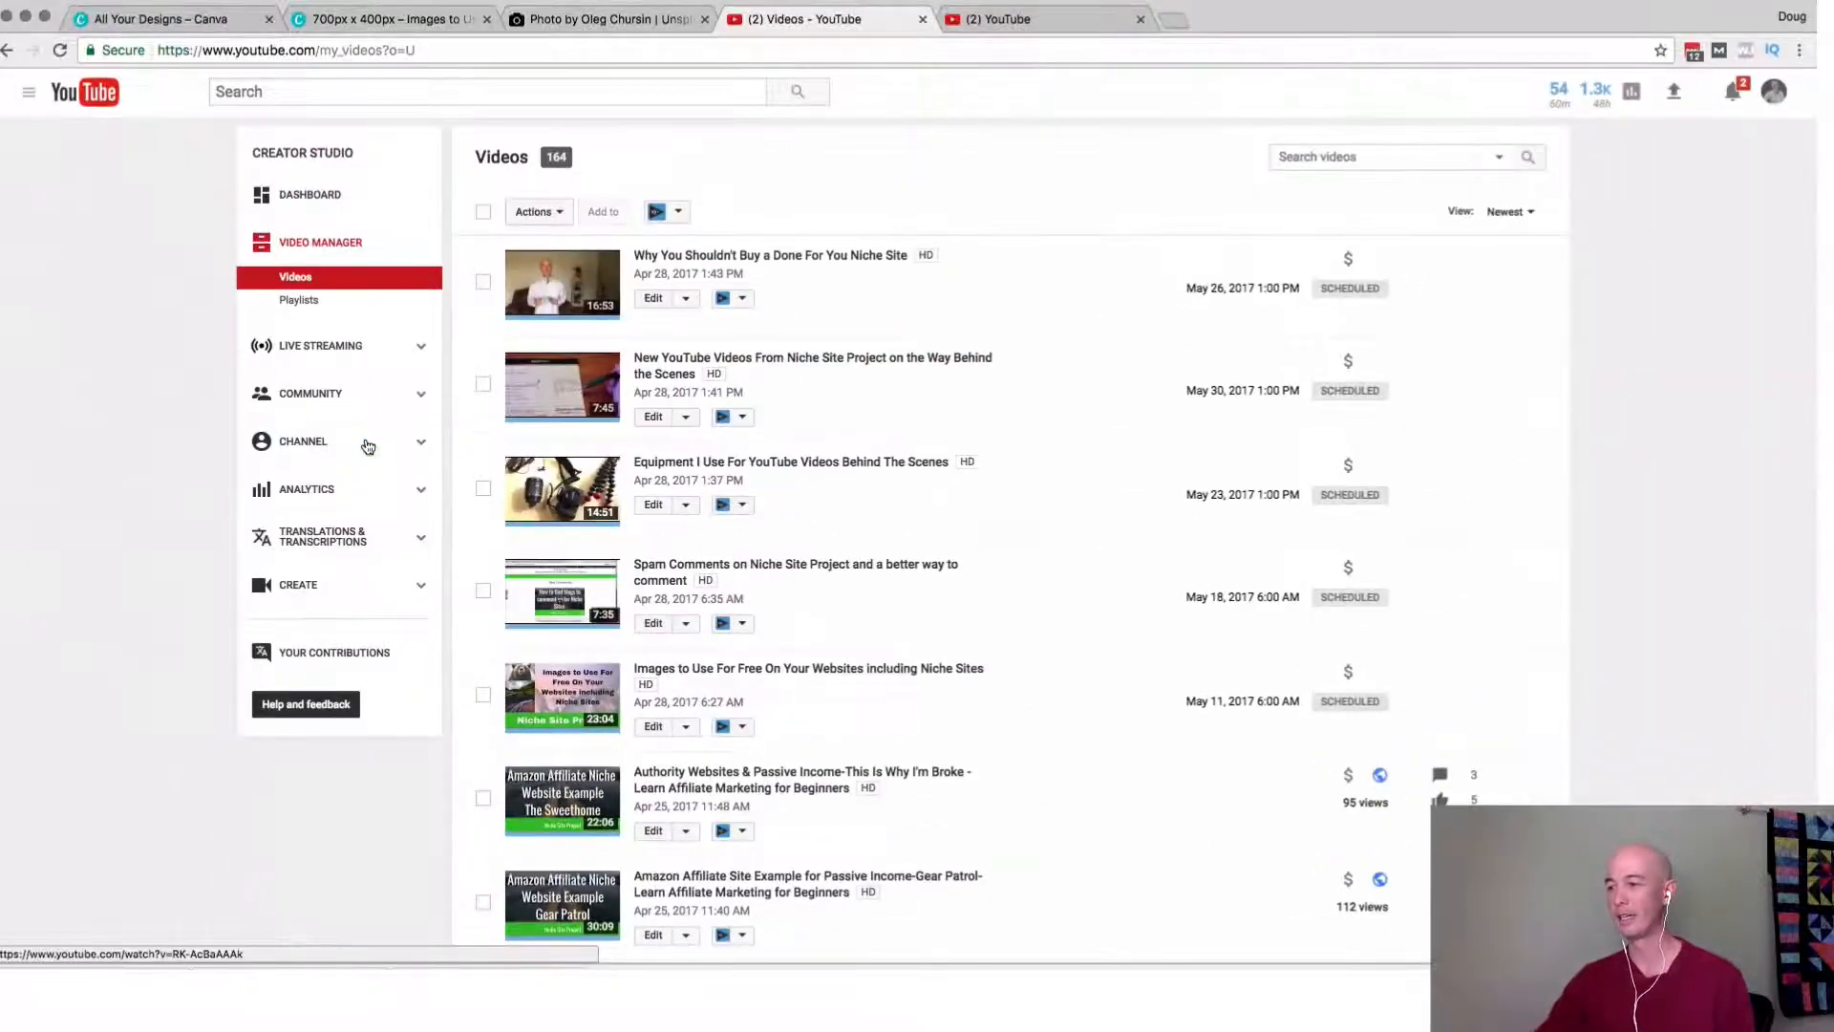
scroll(430, 749, down, 3)
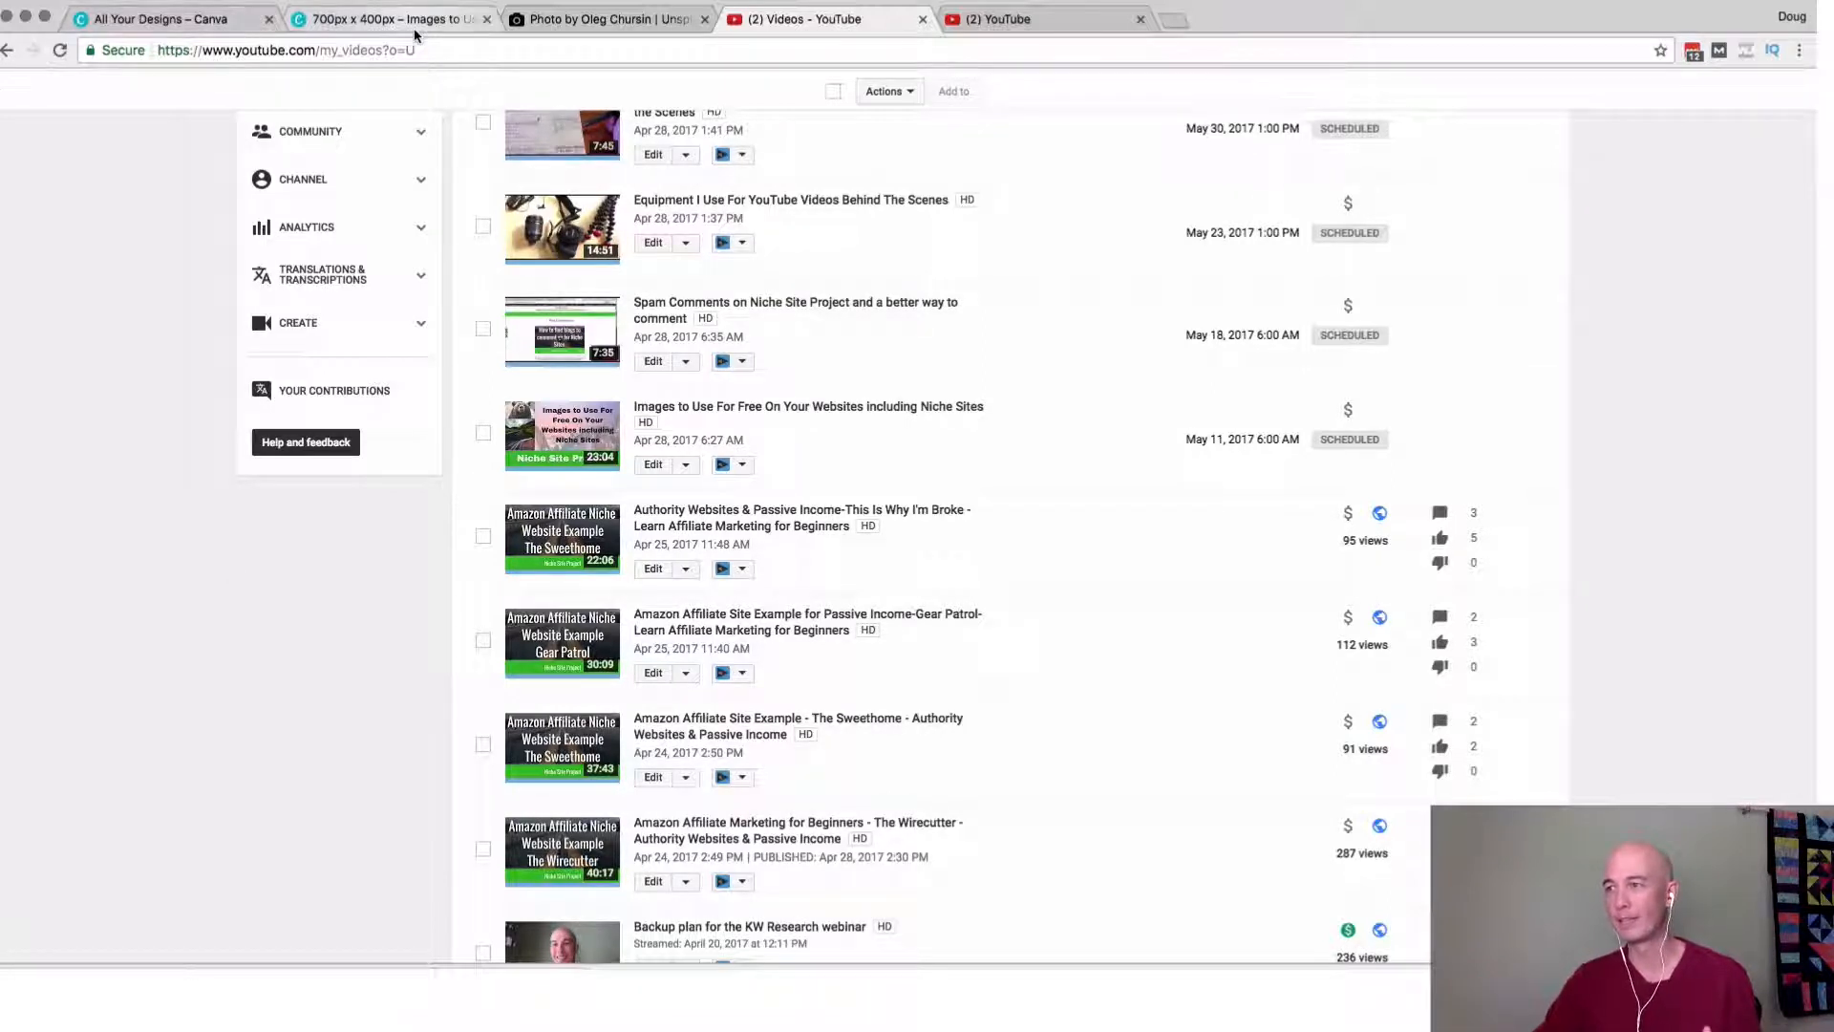
Close the finished thumbnail design and make a copy of the Gear Patrol design in Canva's design overview.
click(468, 28)
click(486, 19)
click(191, 19)
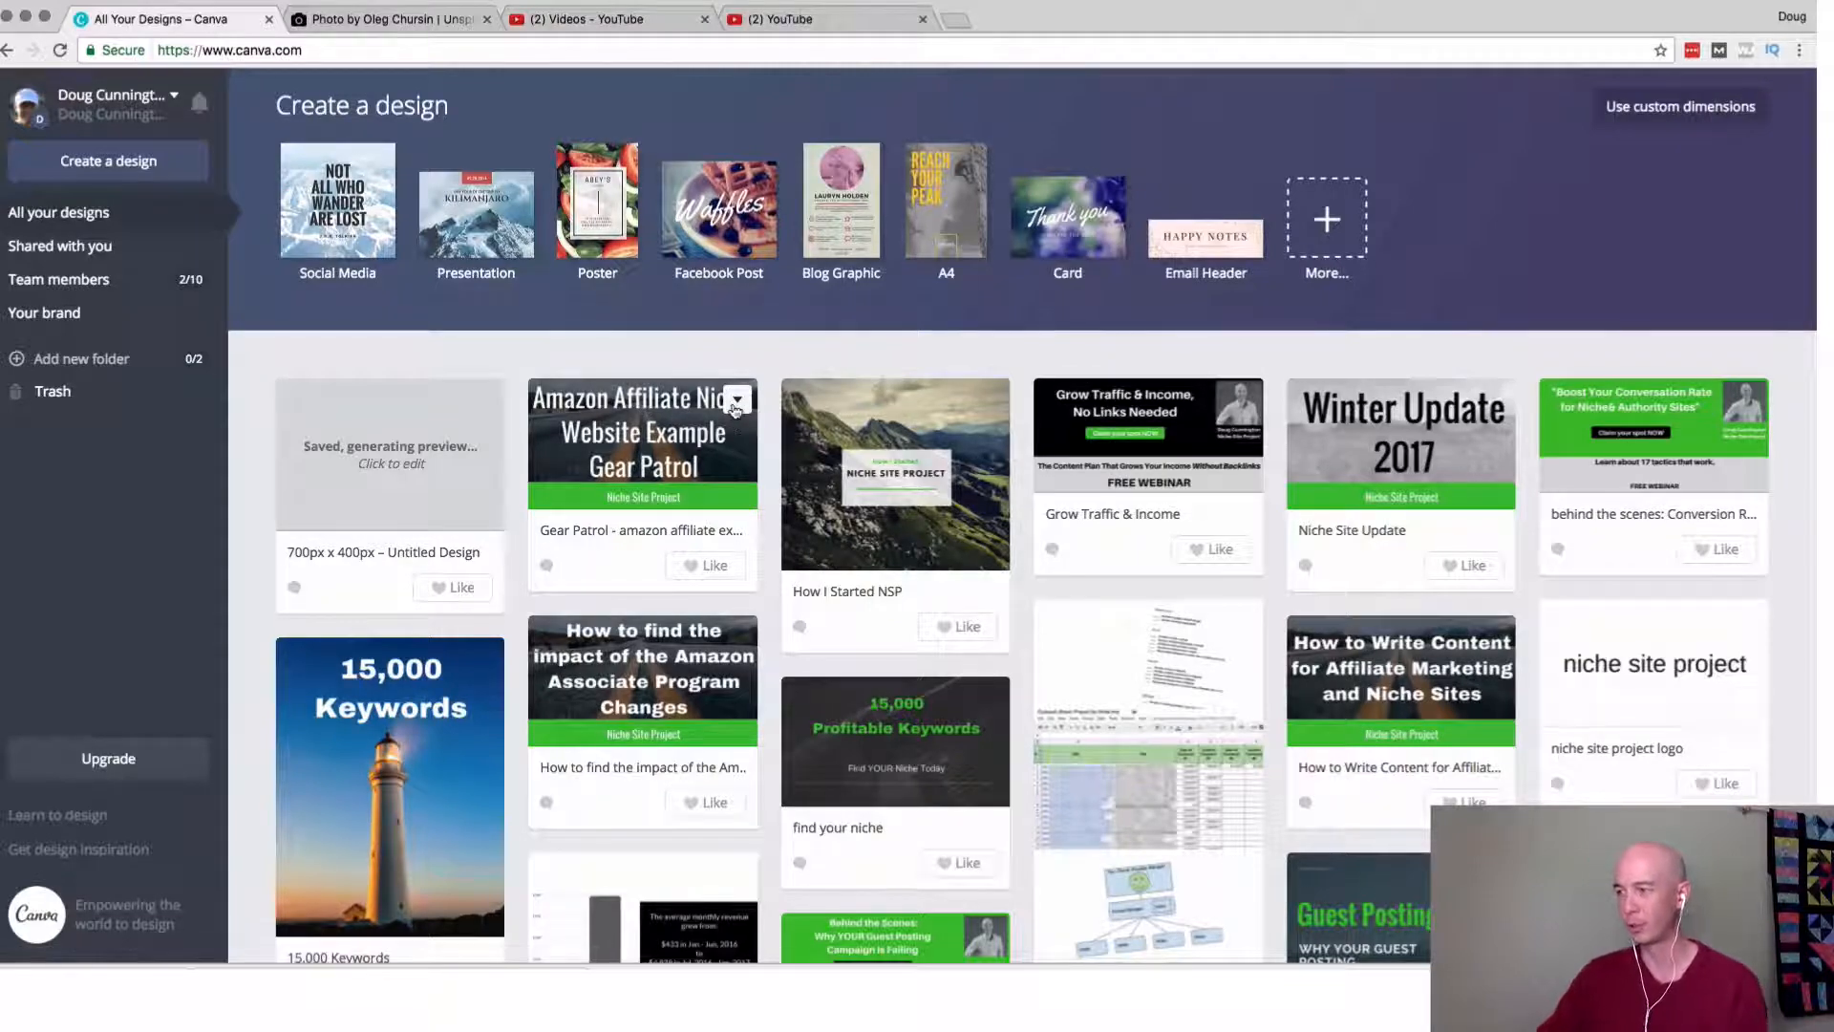
click(736, 401)
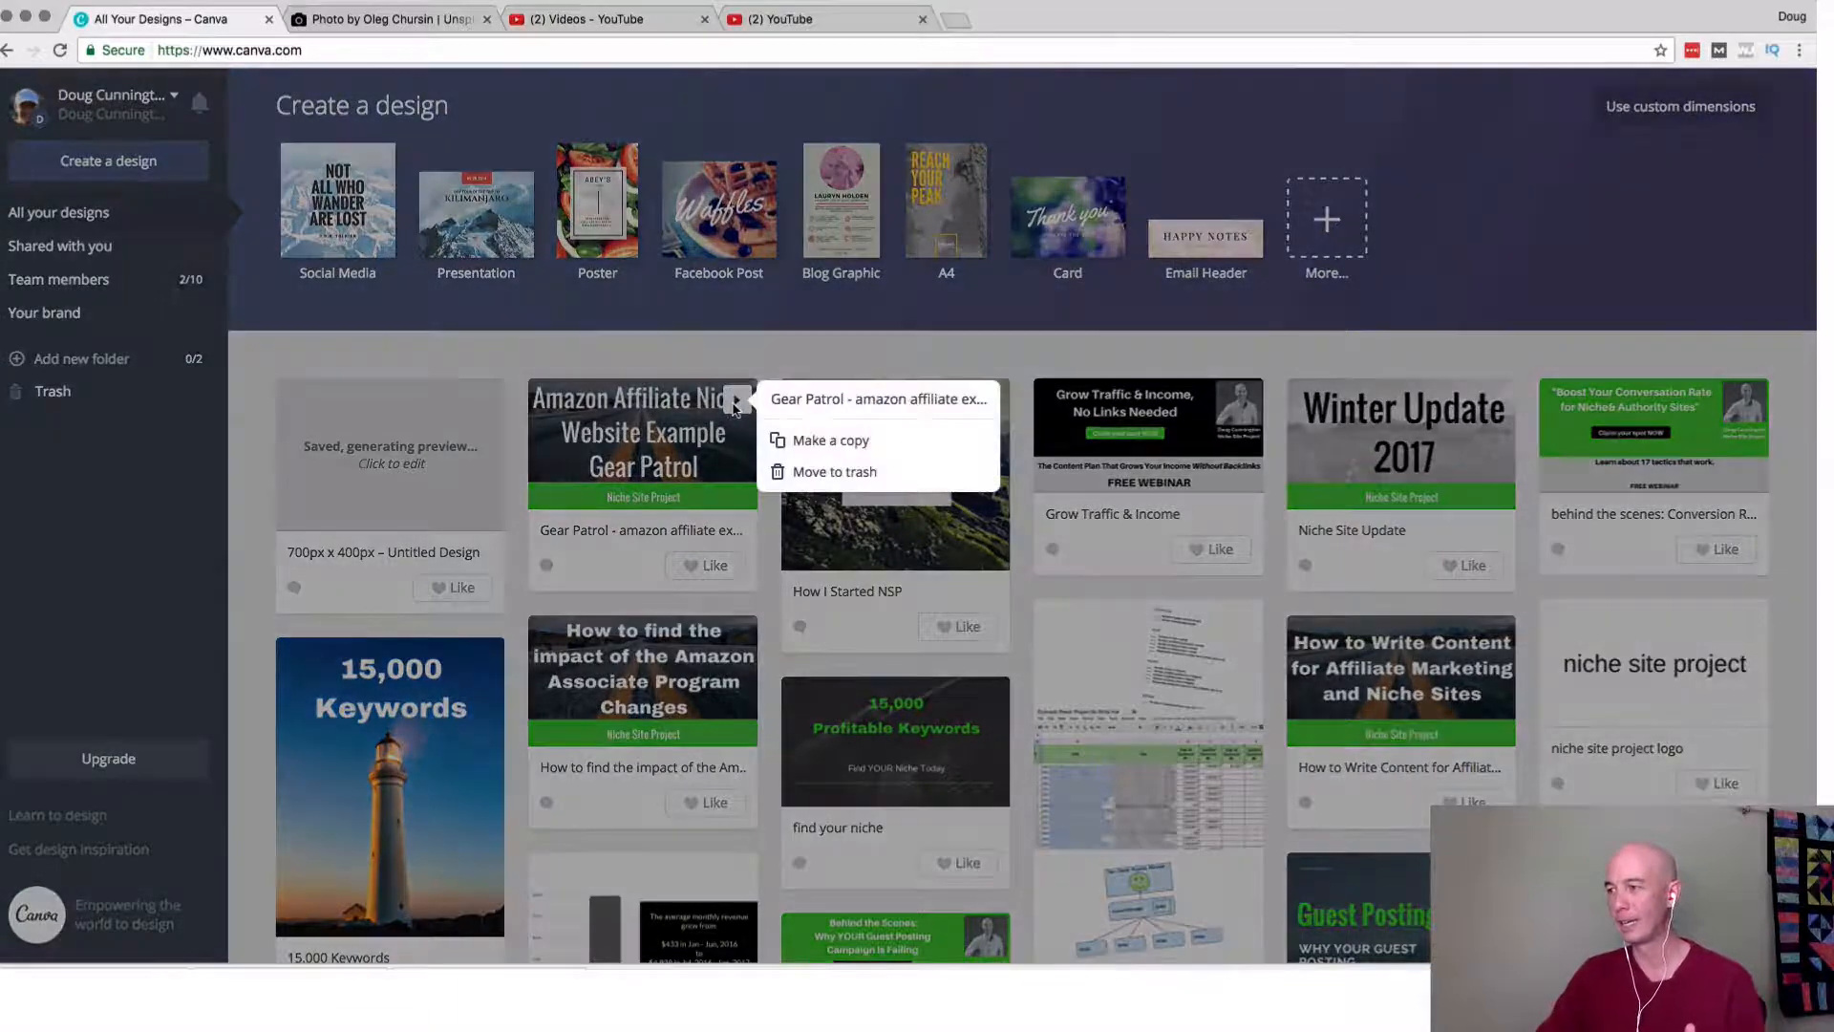
click(807, 439)
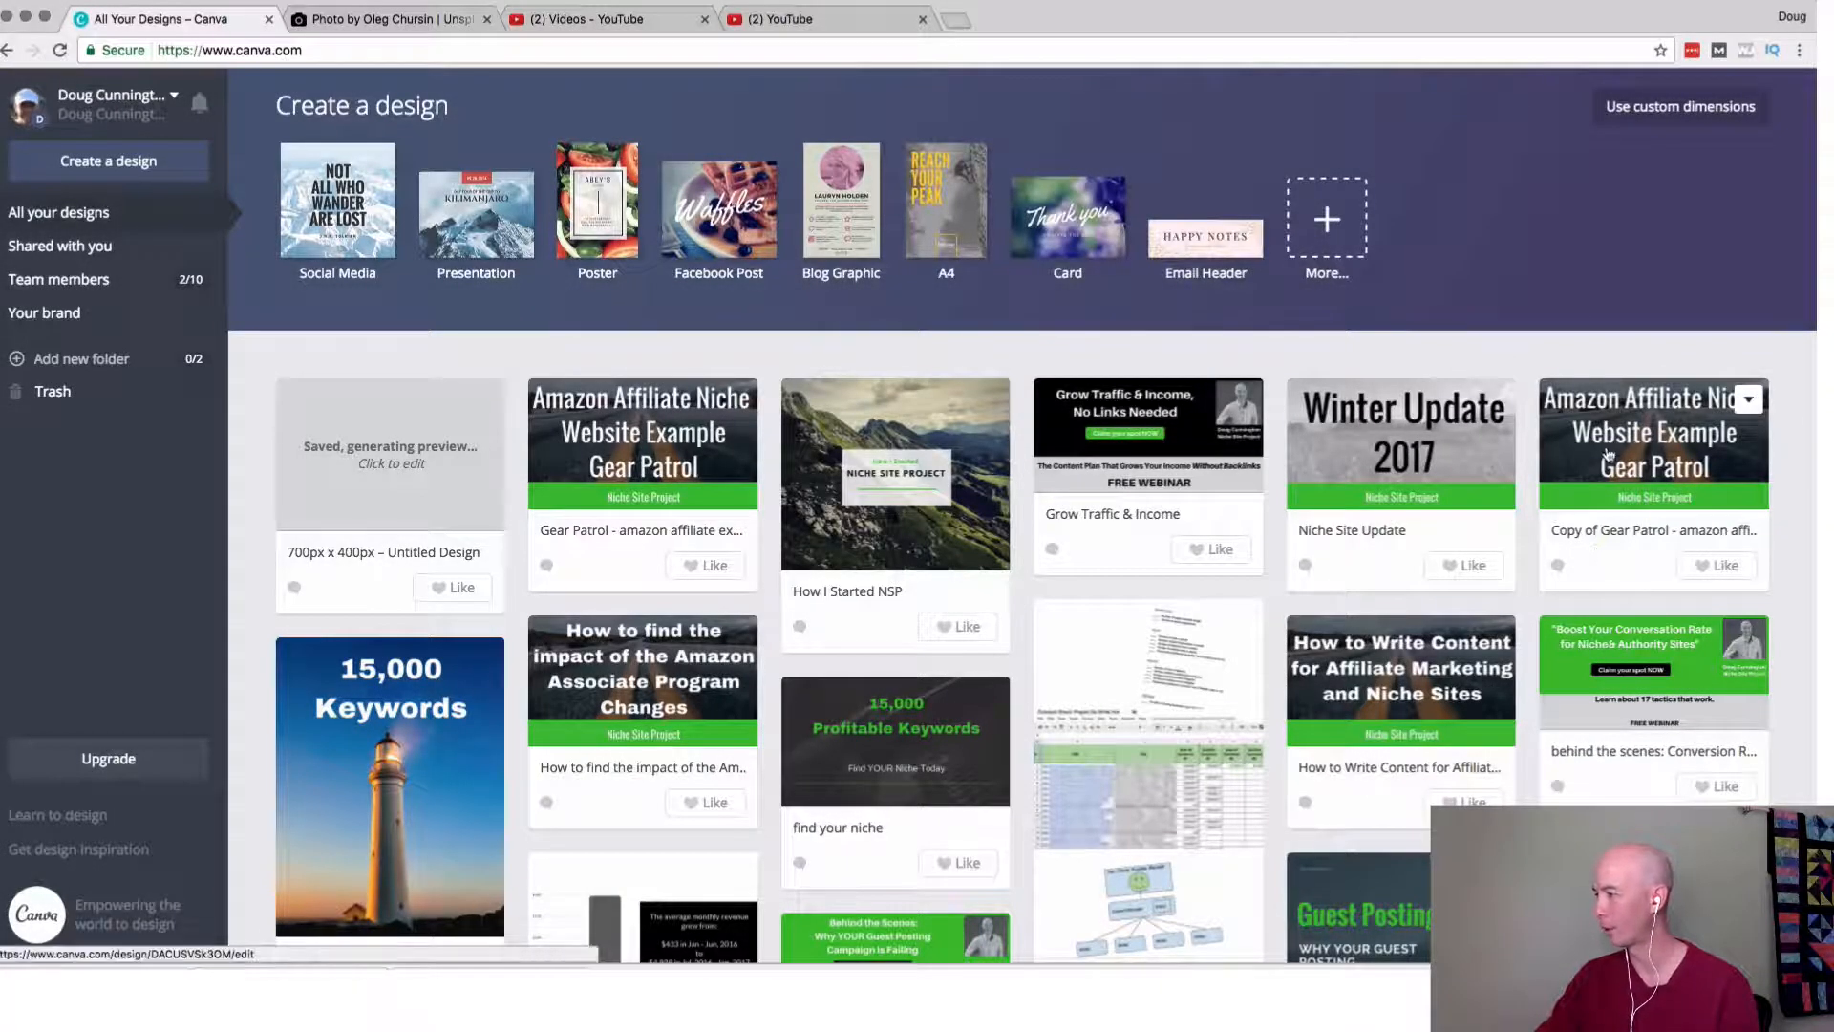
Open the copied Gear Patrol design and retitle it "Top Ten Reviews - amazon affiliate example".
click(1633, 429)
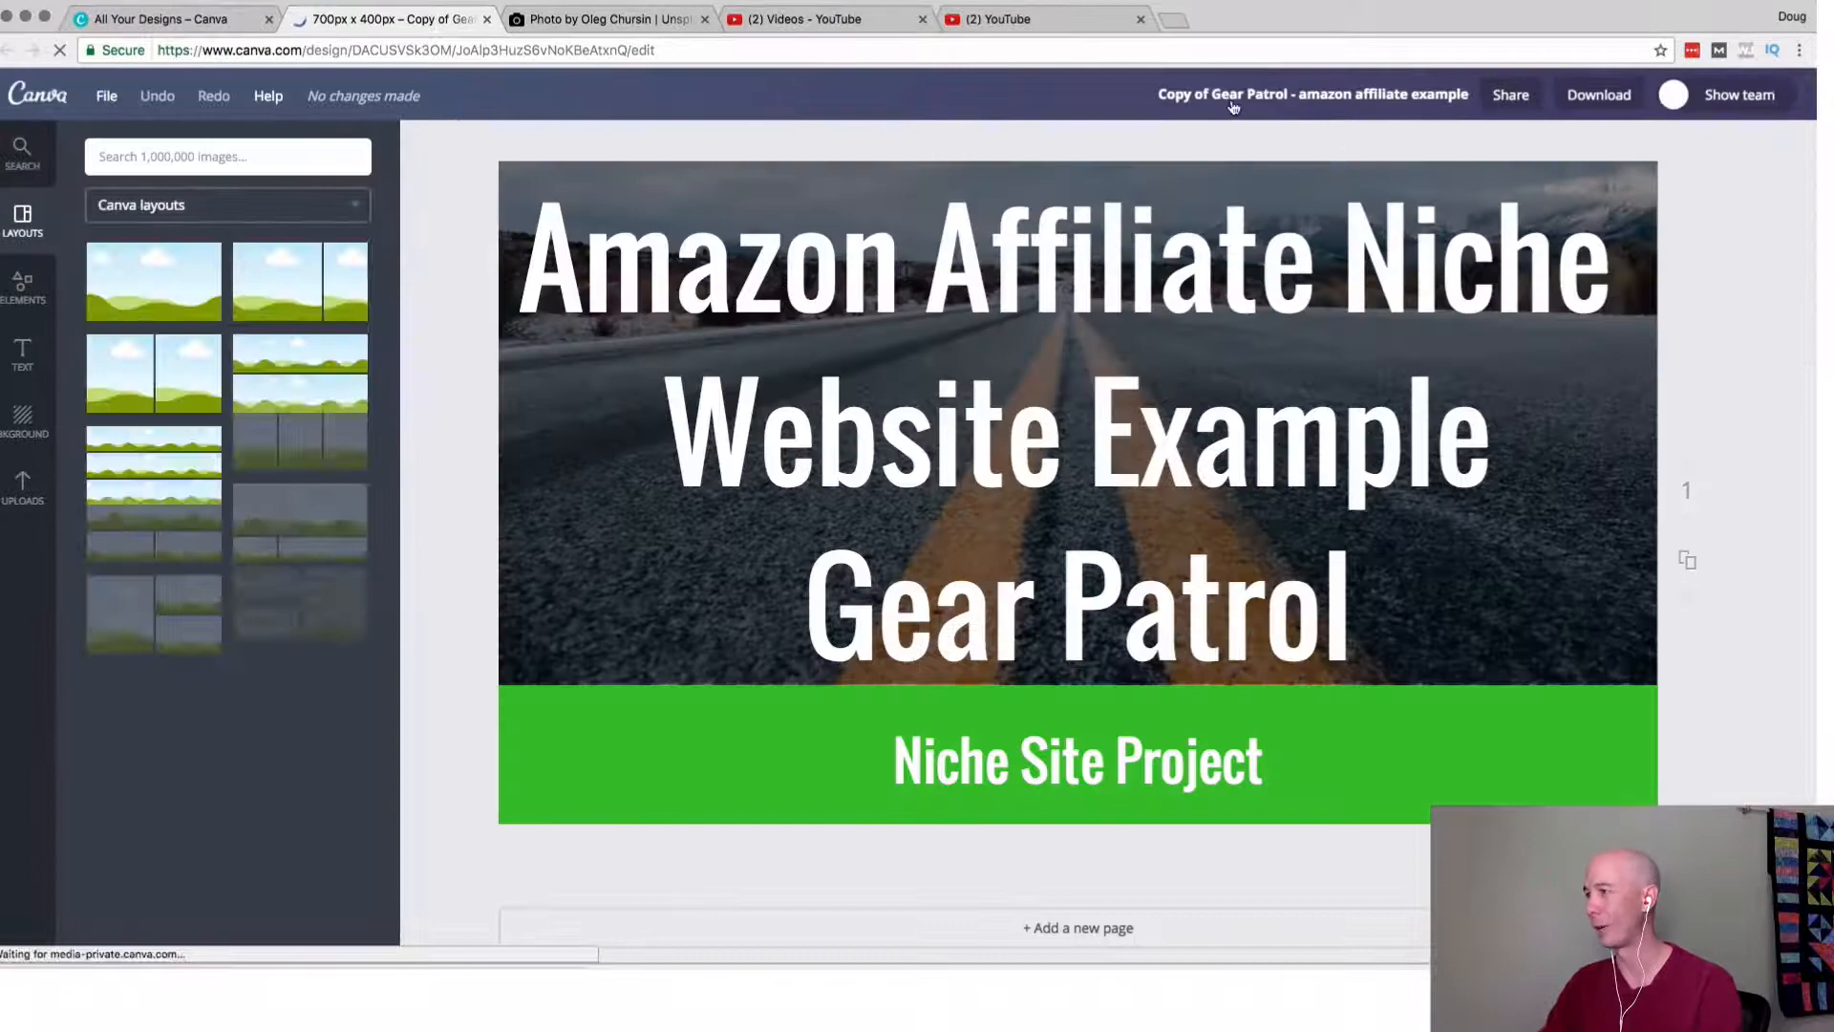
click(1233, 95)
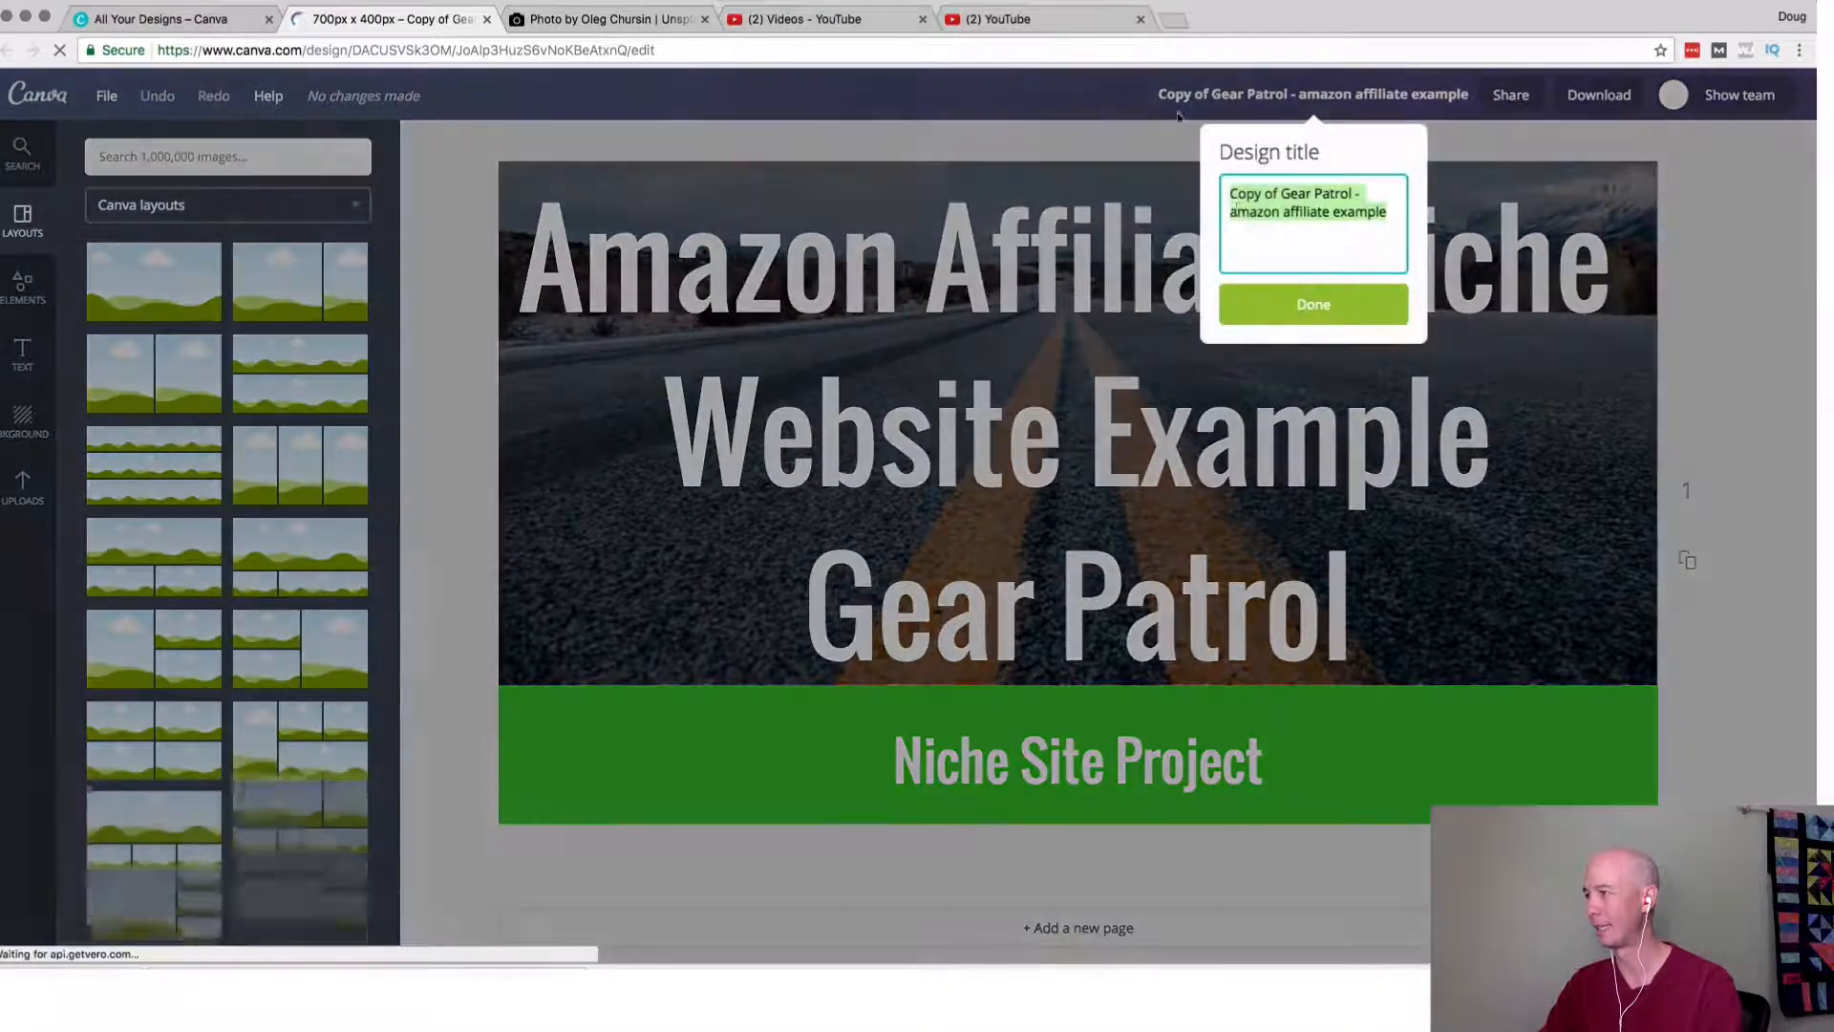
click(1255, 198)
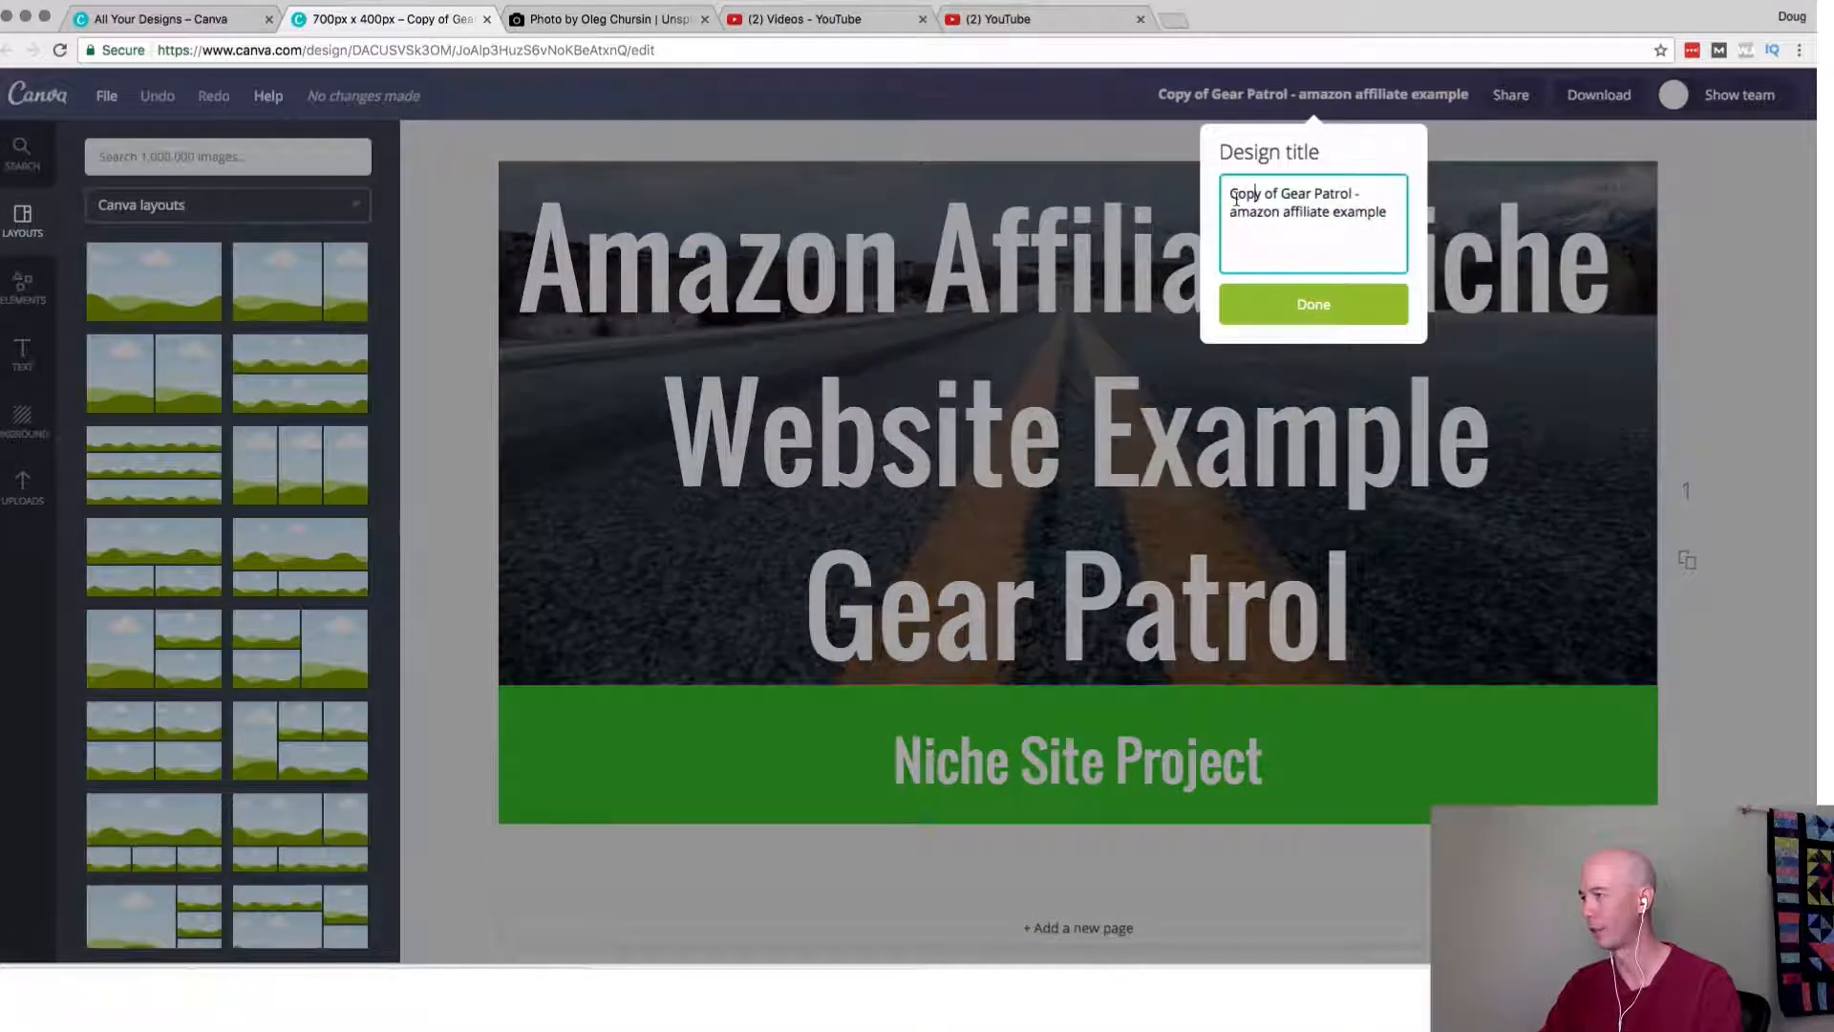
drag(1236, 197, 1319, 198)
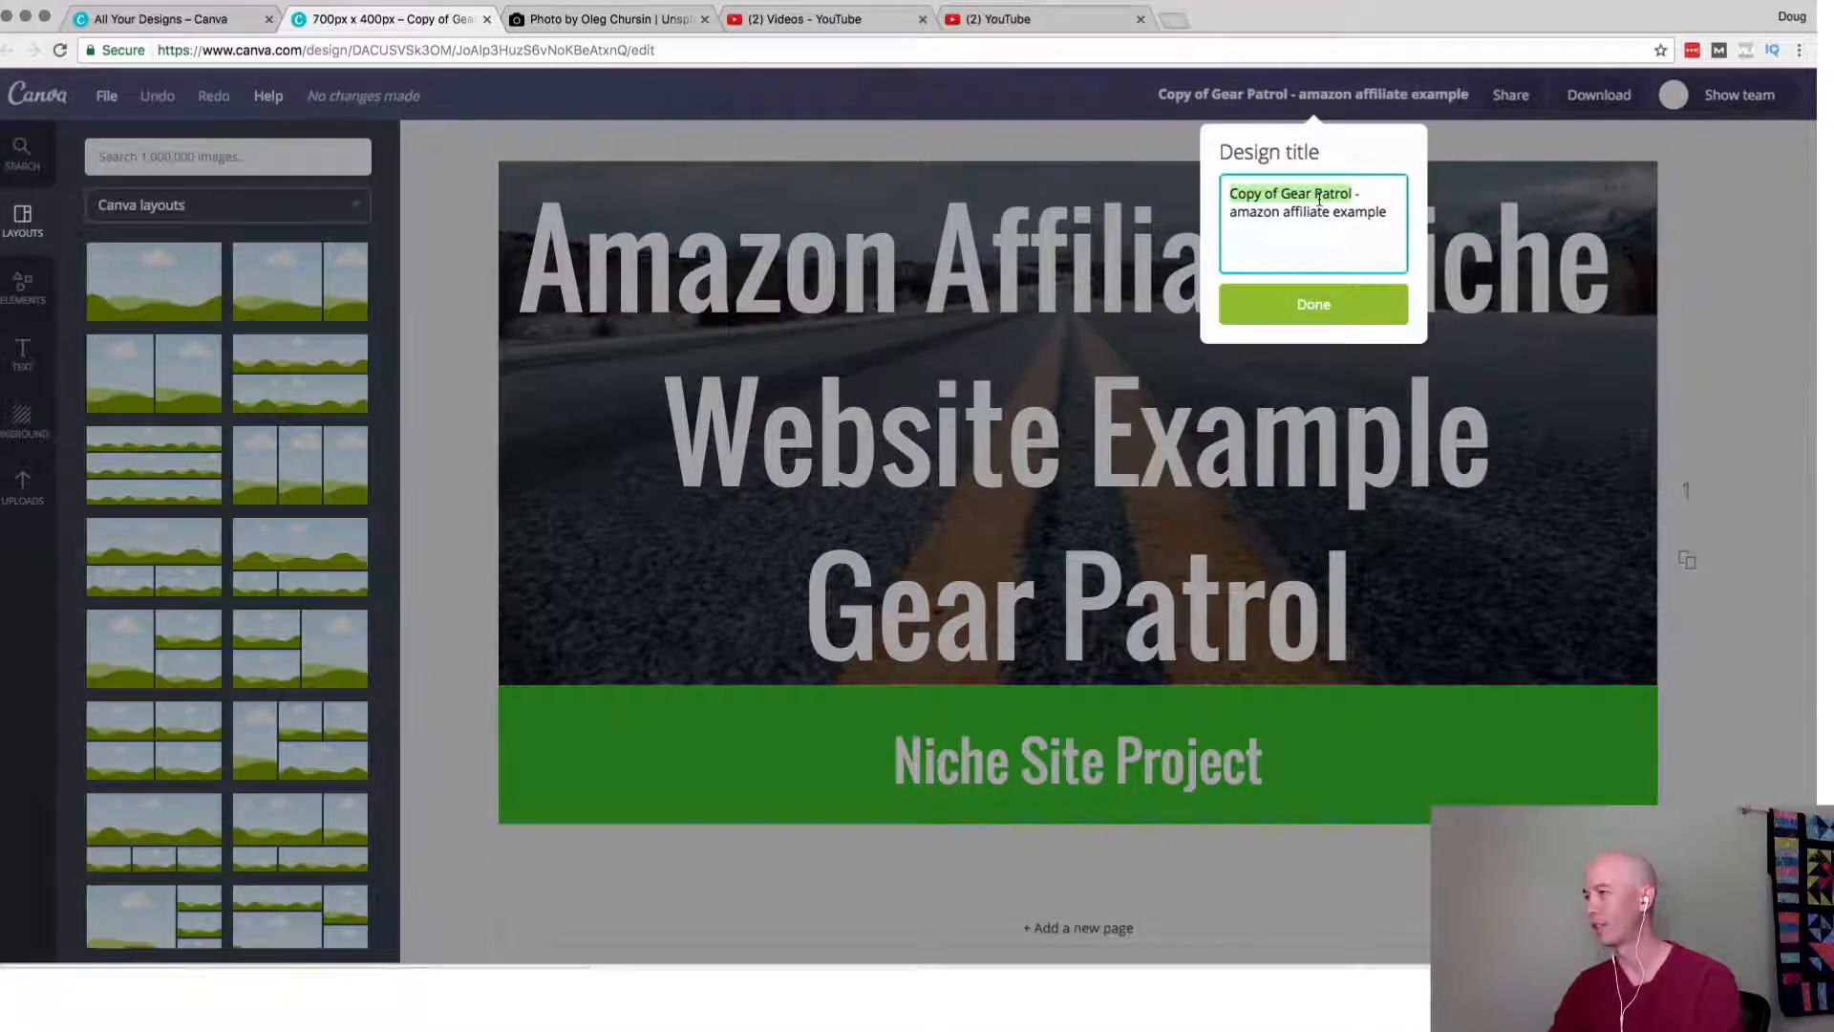
text(Top)
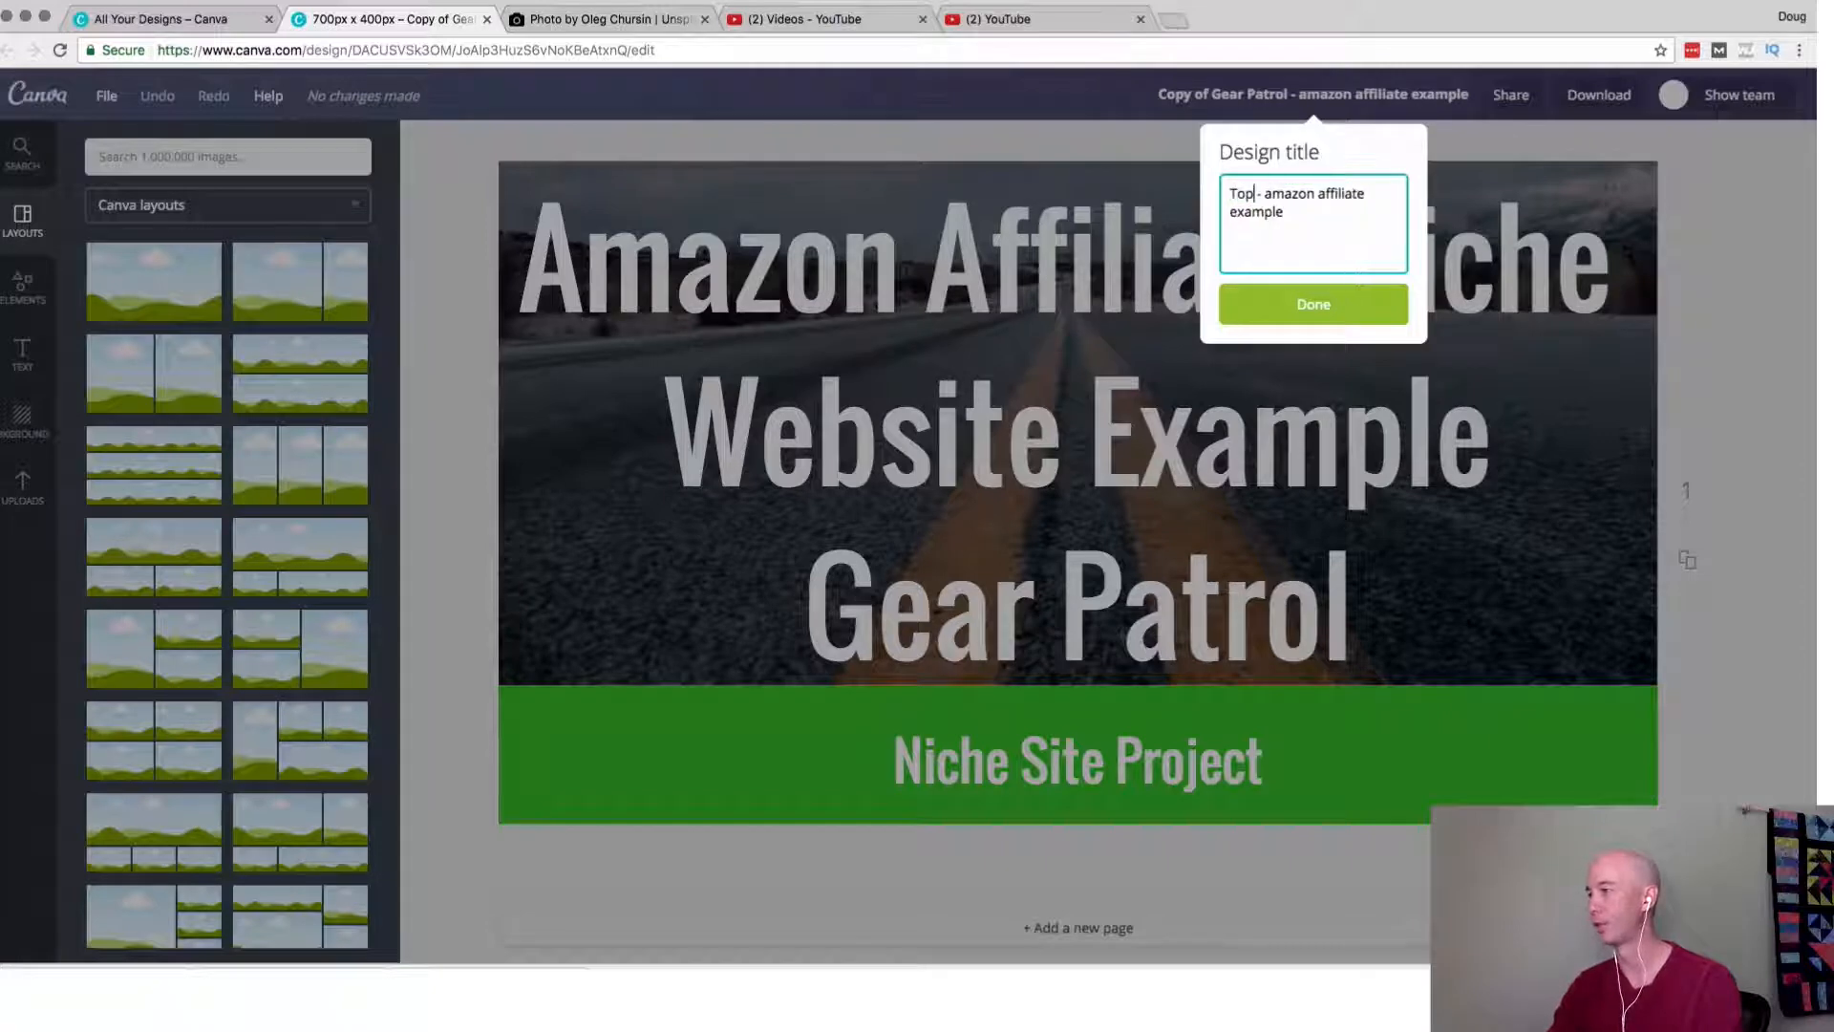
text( Ten Rev)
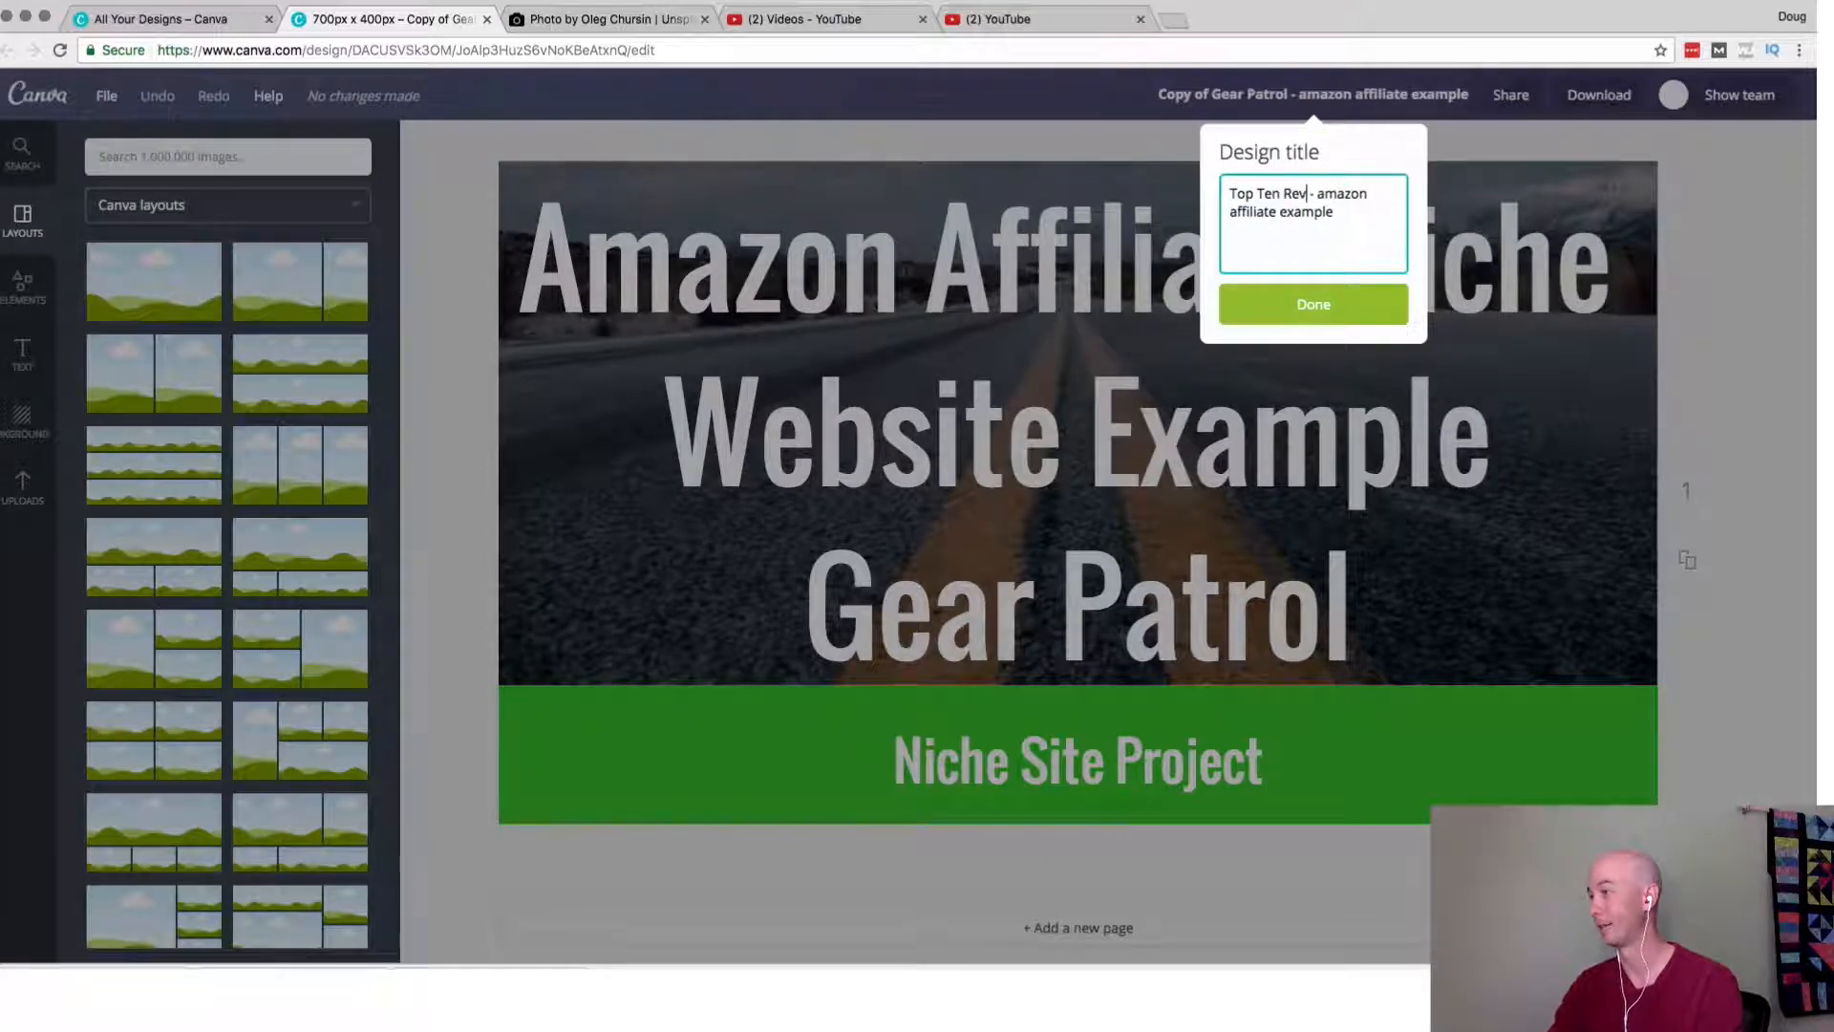
text(iews)
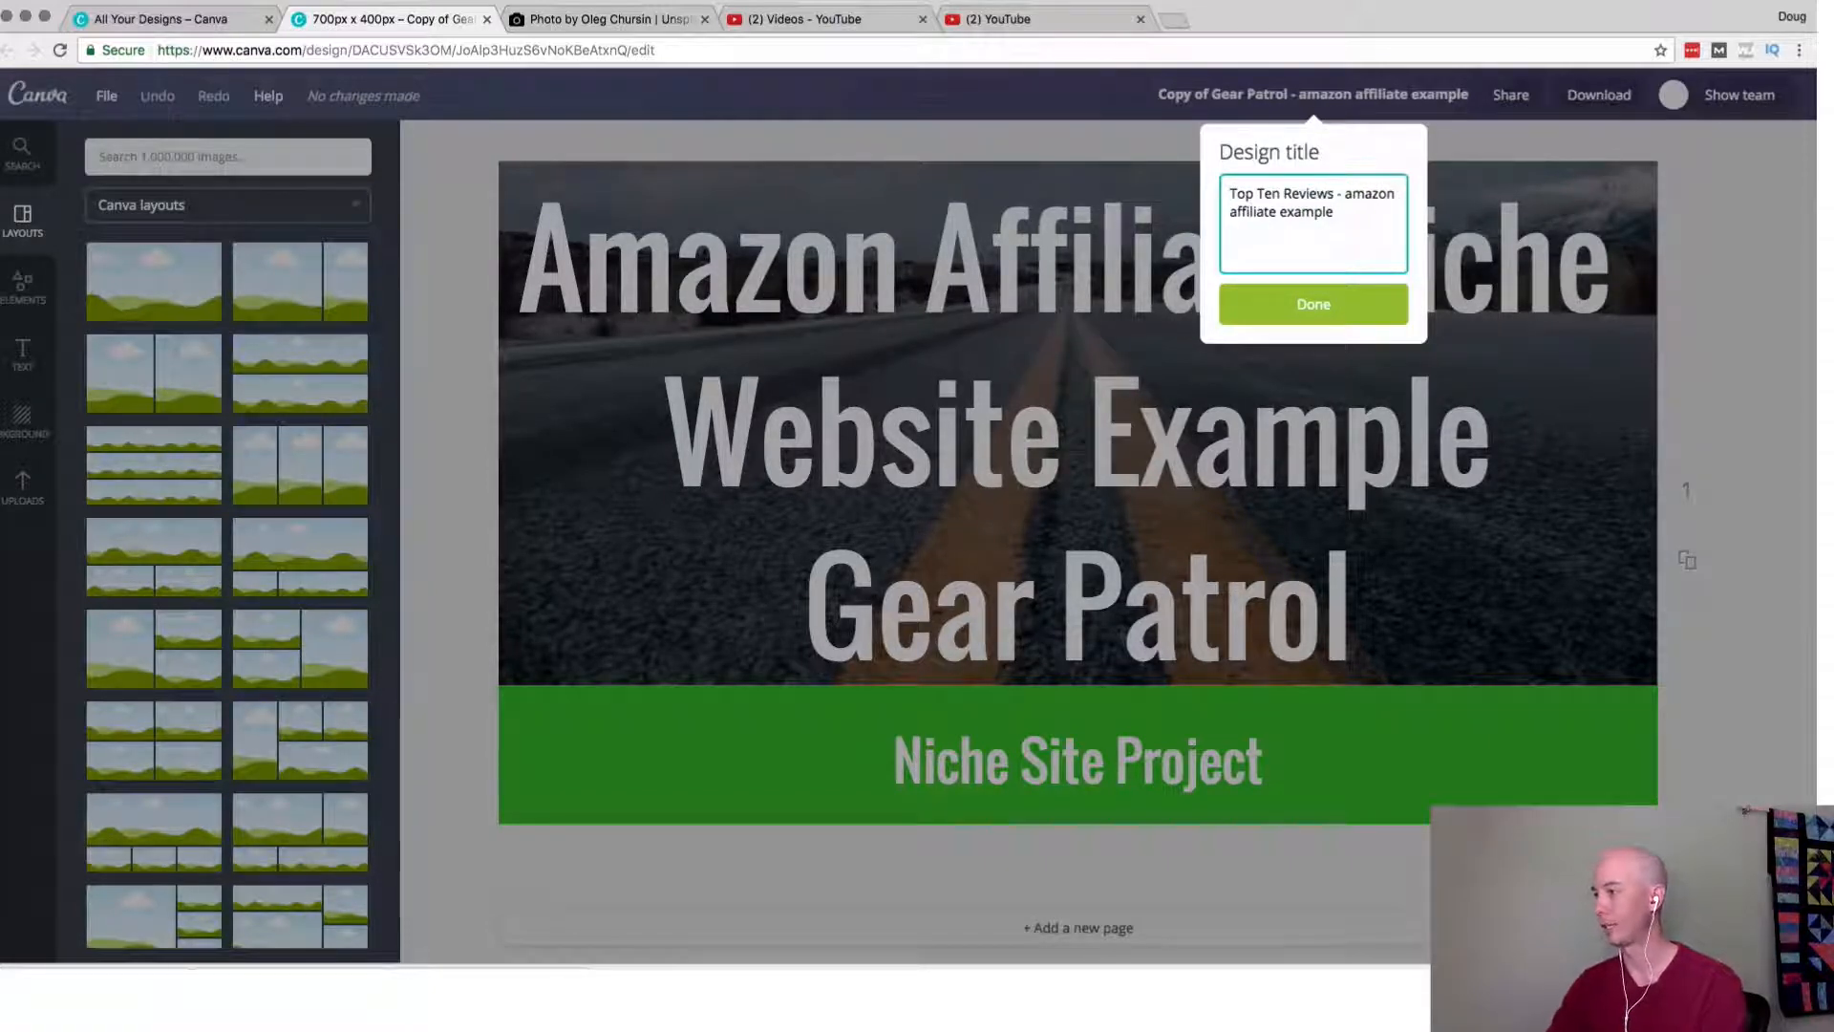
key(Return)
Replace the "Gear Patrol" line of the heading with "TOP TEN REVIEWS".
click(770, 306)
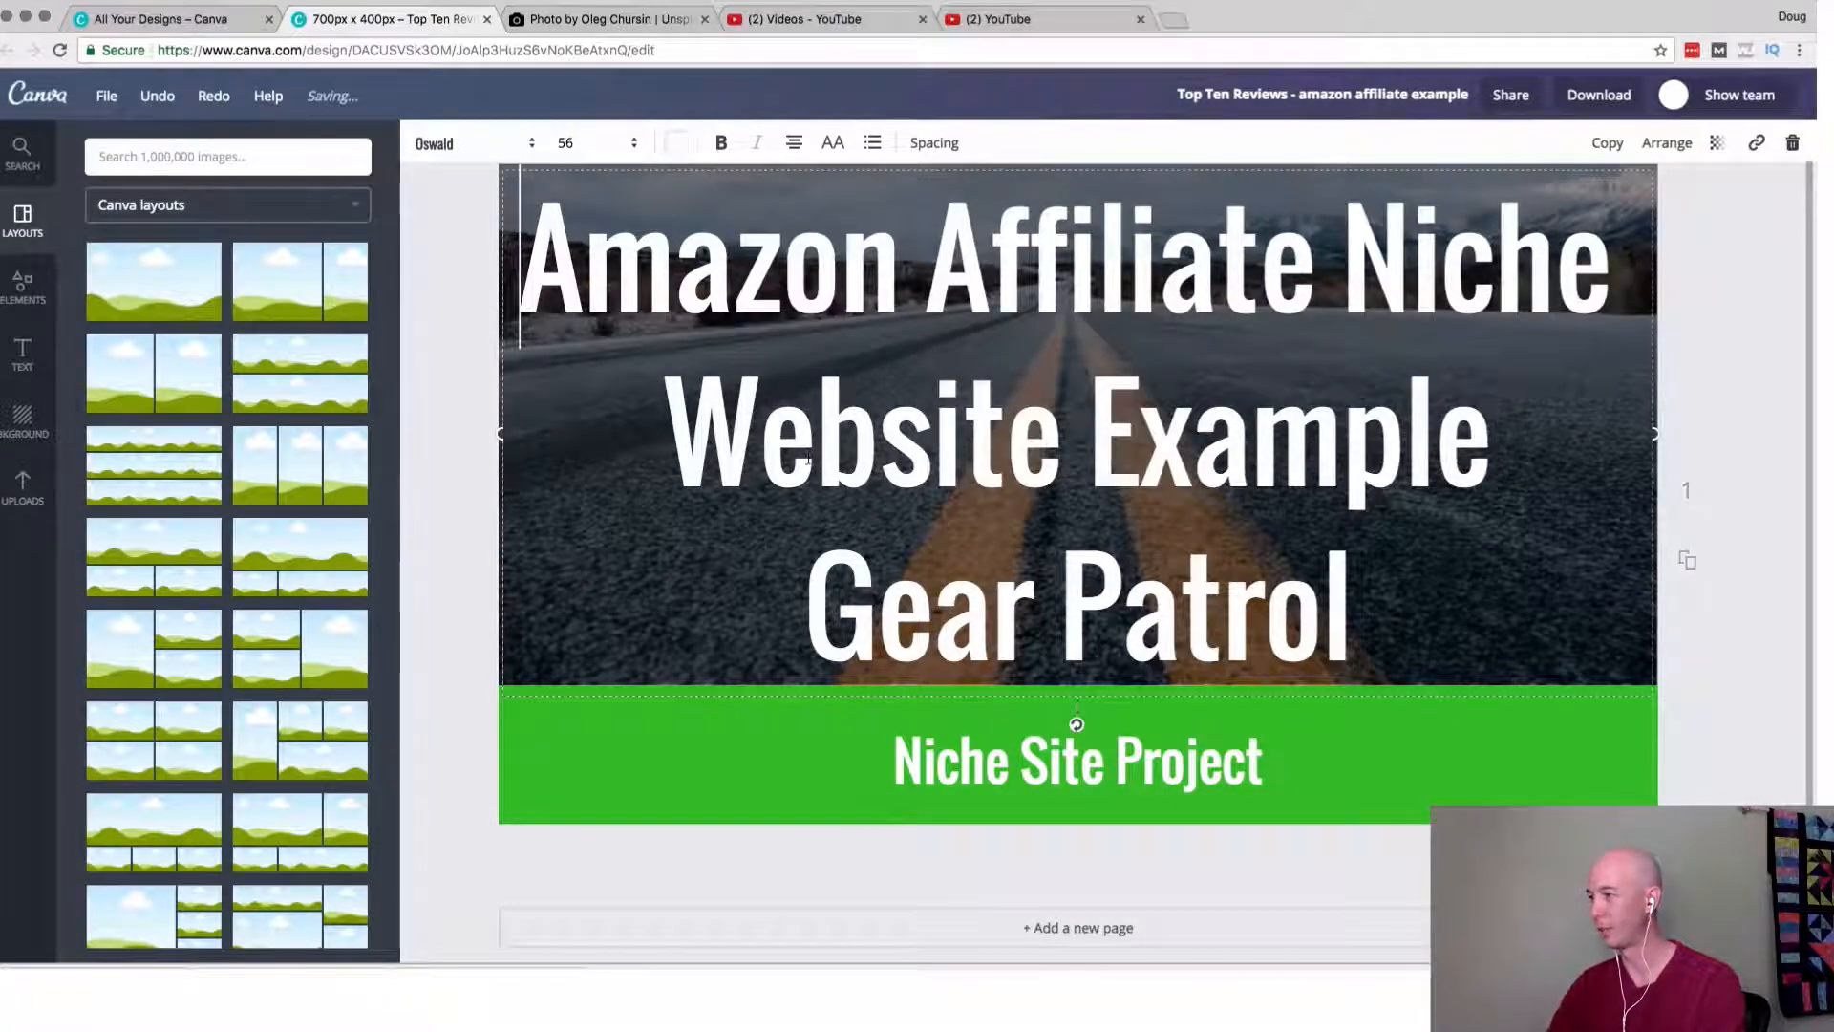
drag(807, 612, 1130, 626)
text(TO)
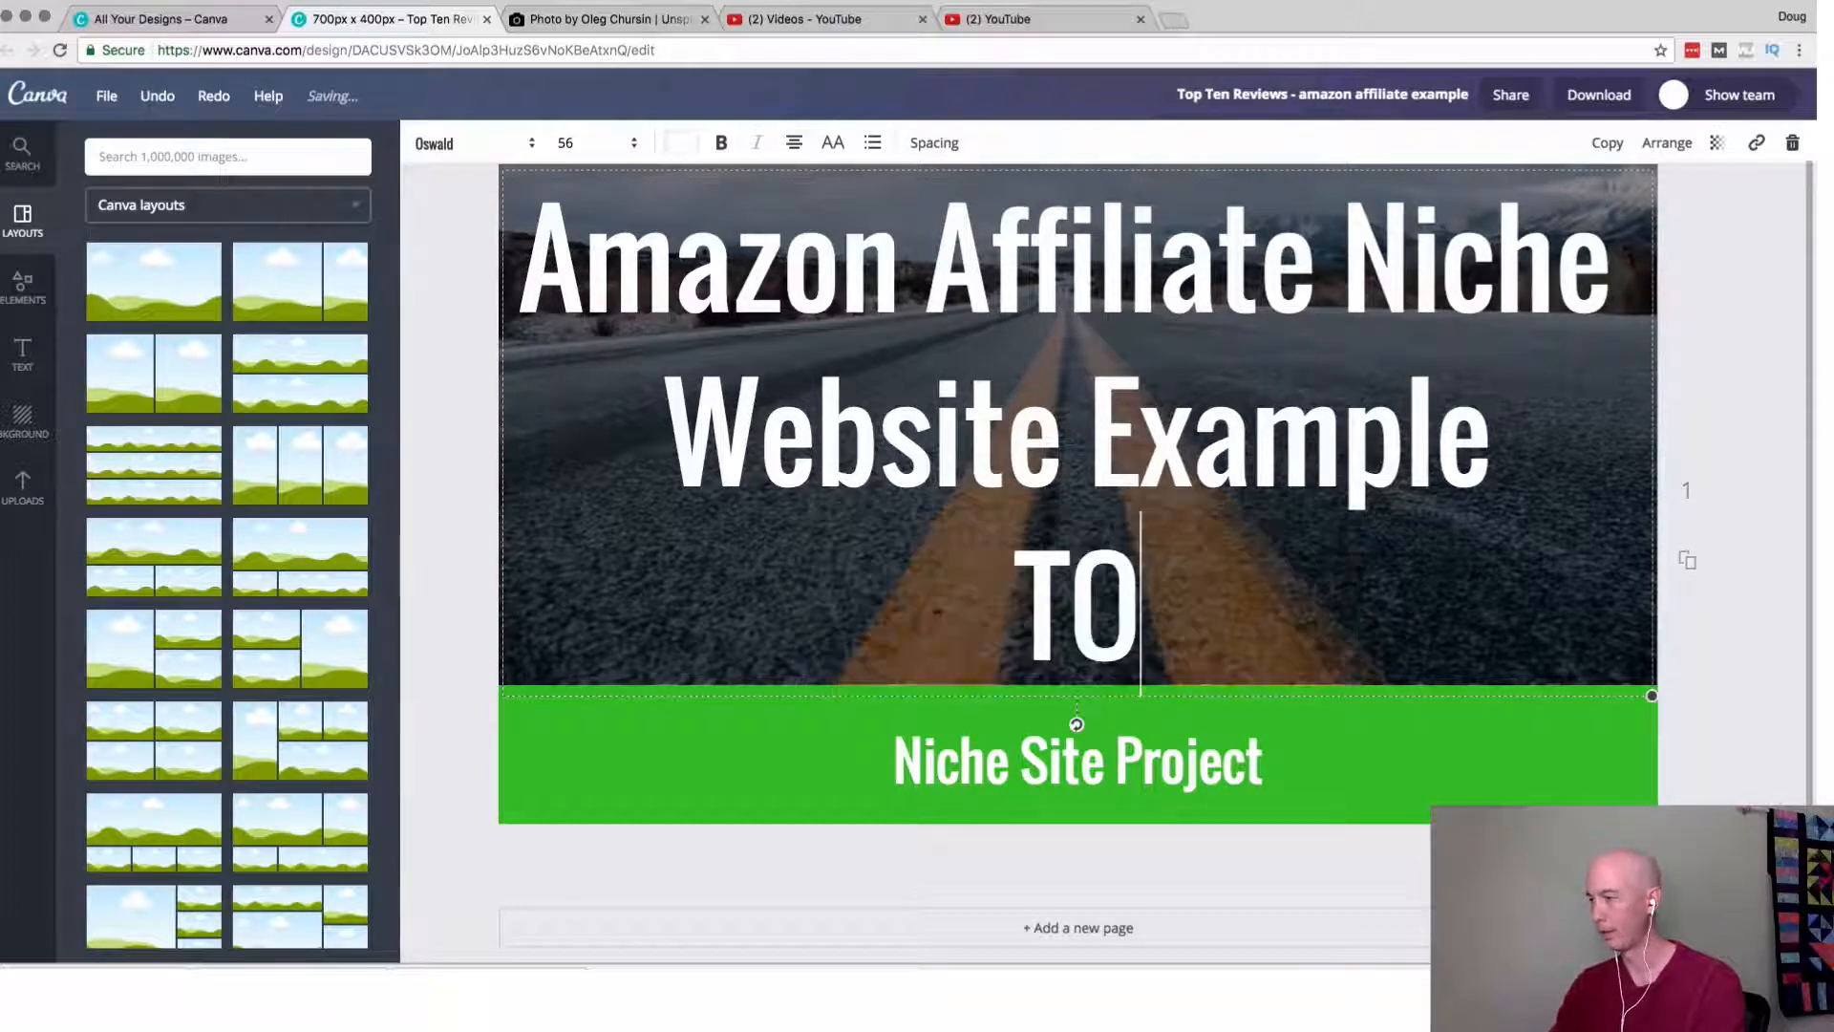
text(P TEN R)
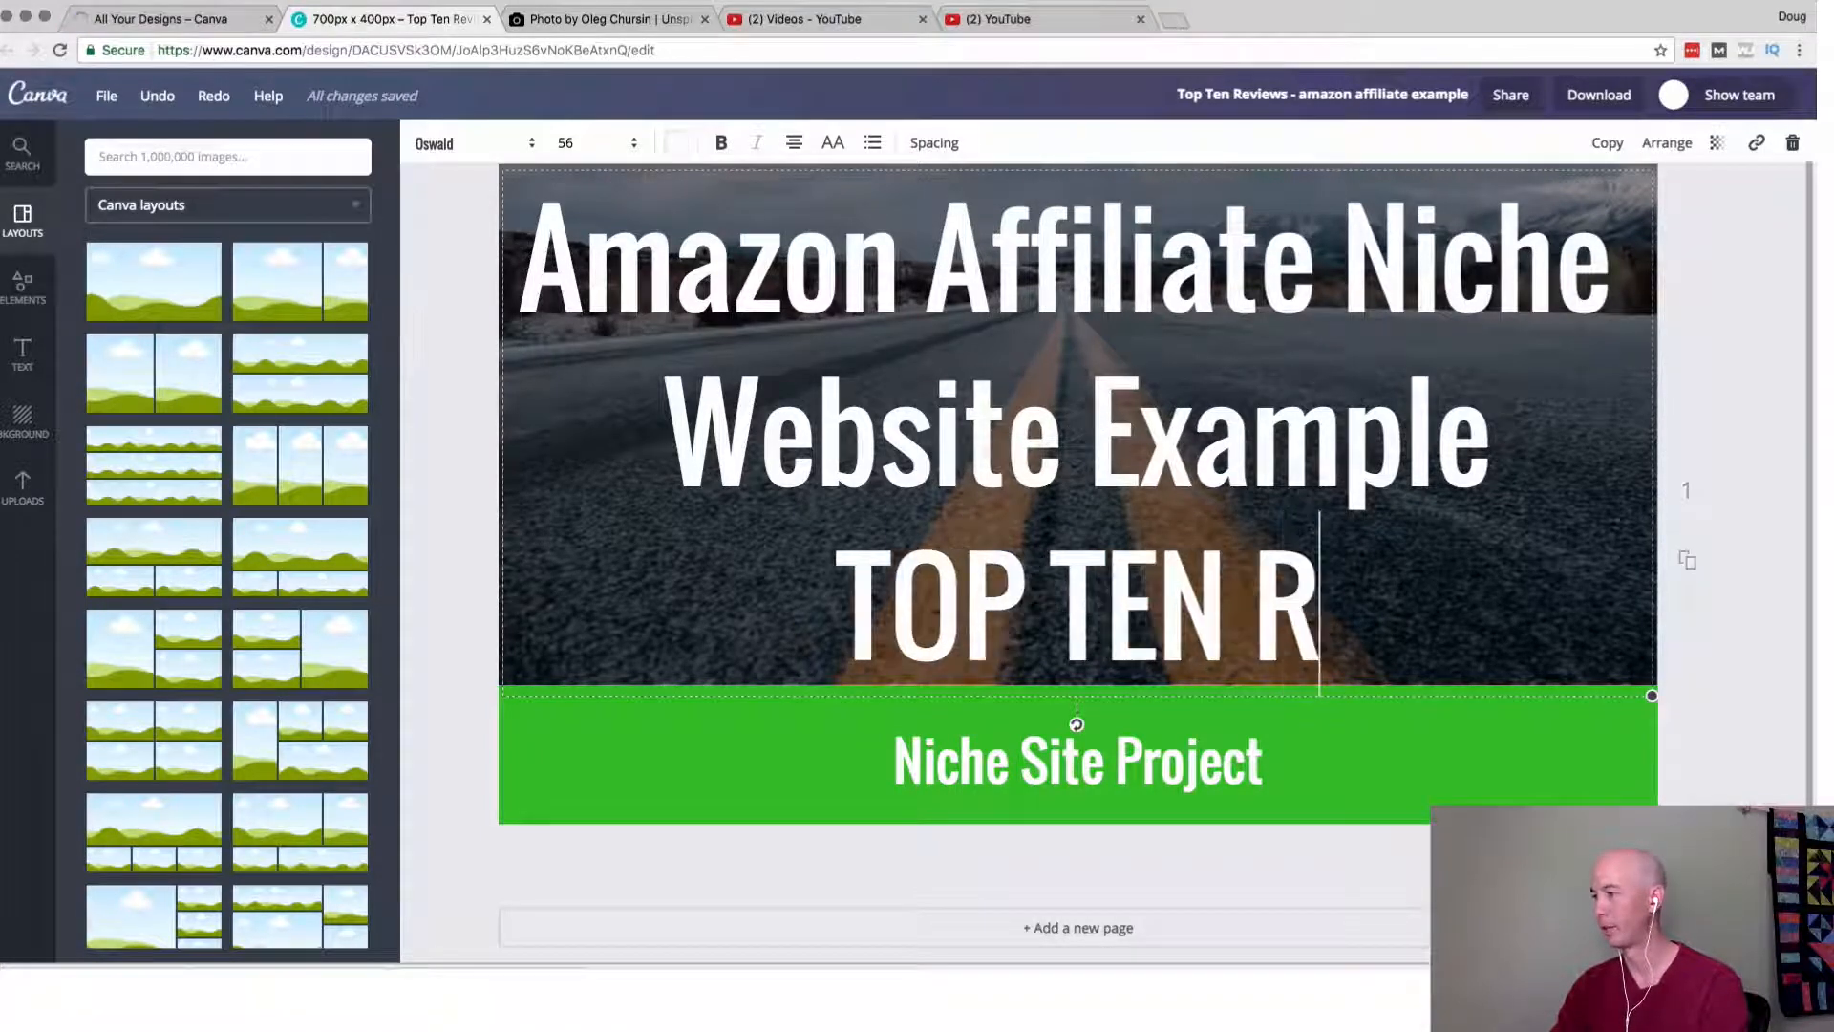
text(EVIEWS)
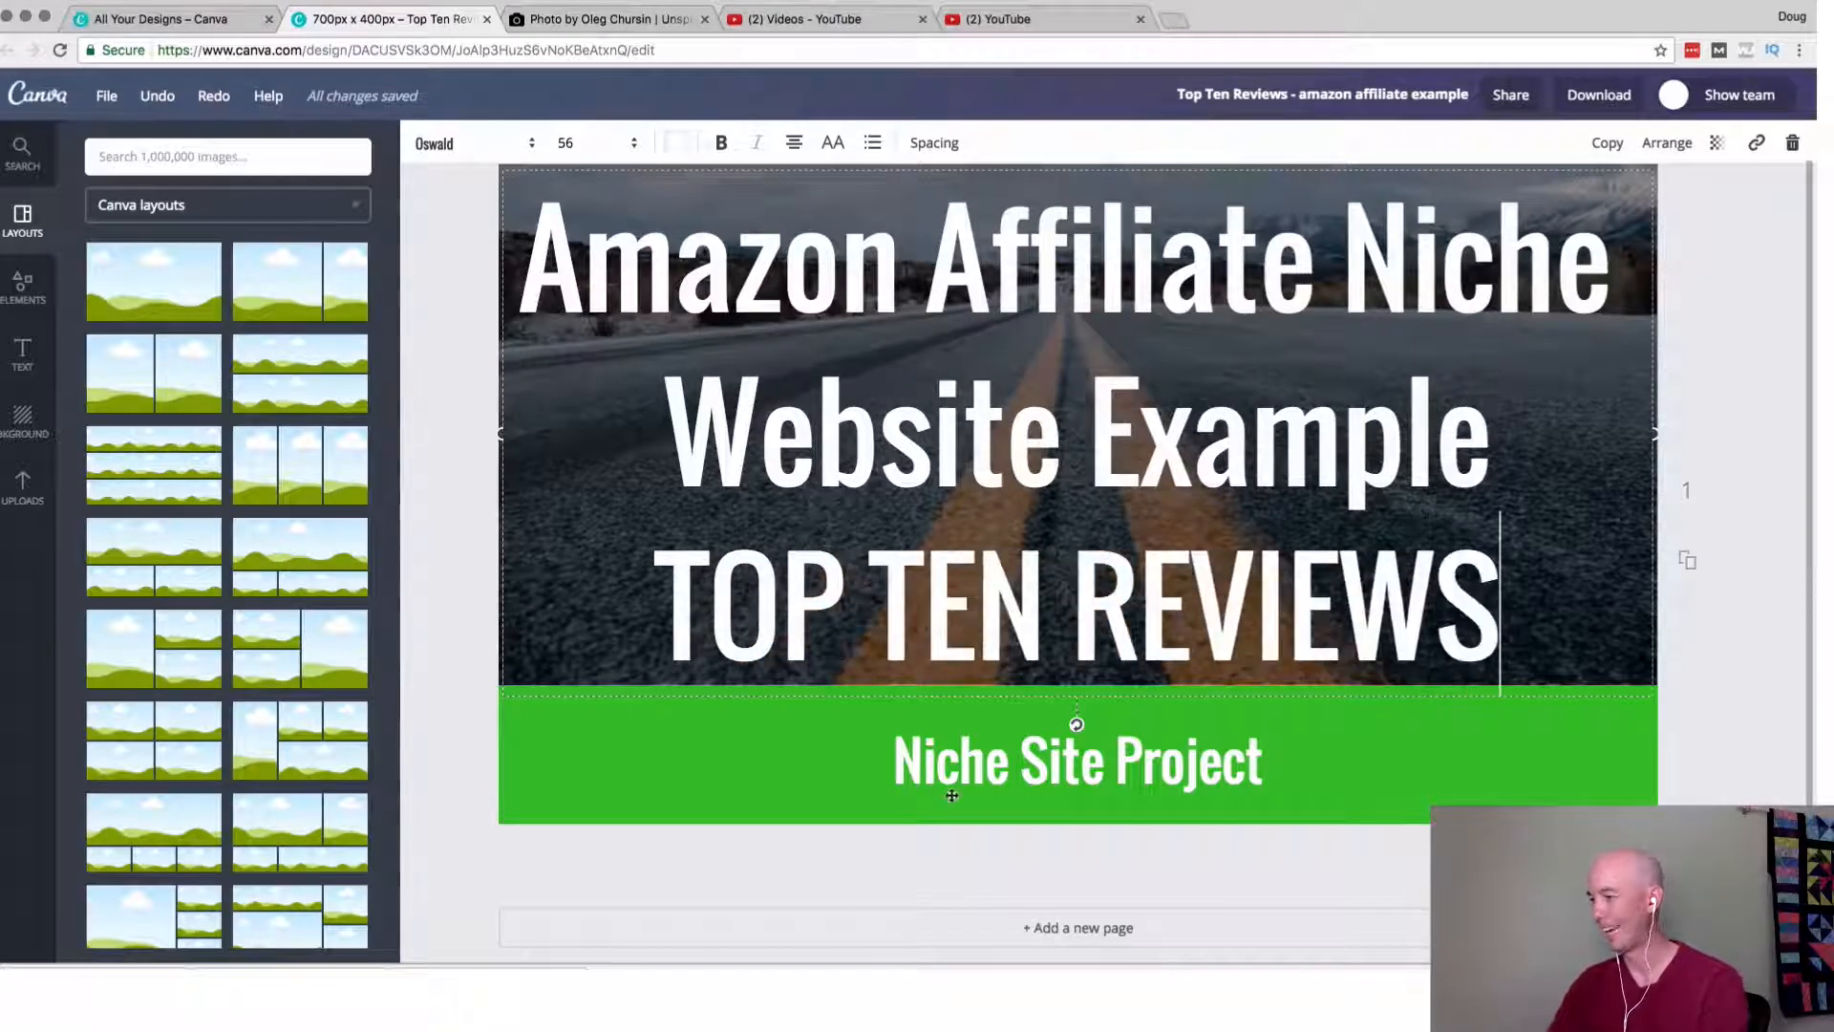
click(865, 883)
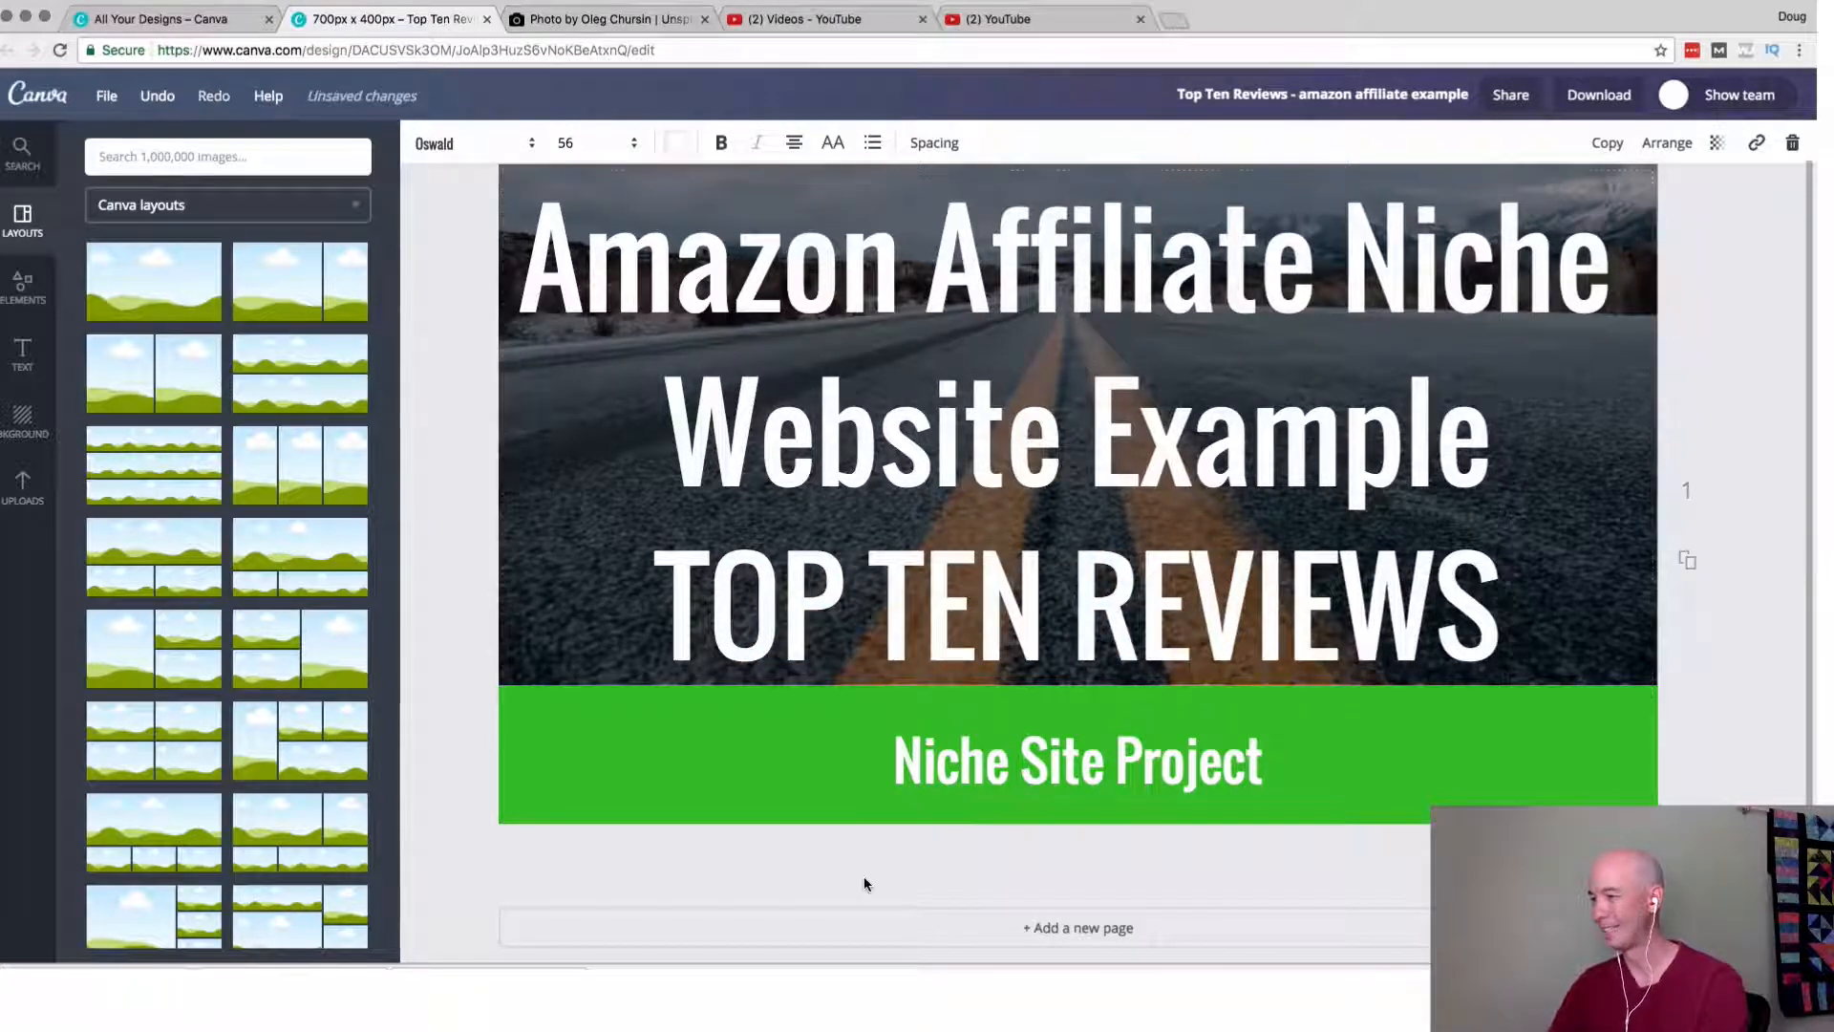
Set the "Niche Site Project" caption in the green banner to font size 18.
click(760, 791)
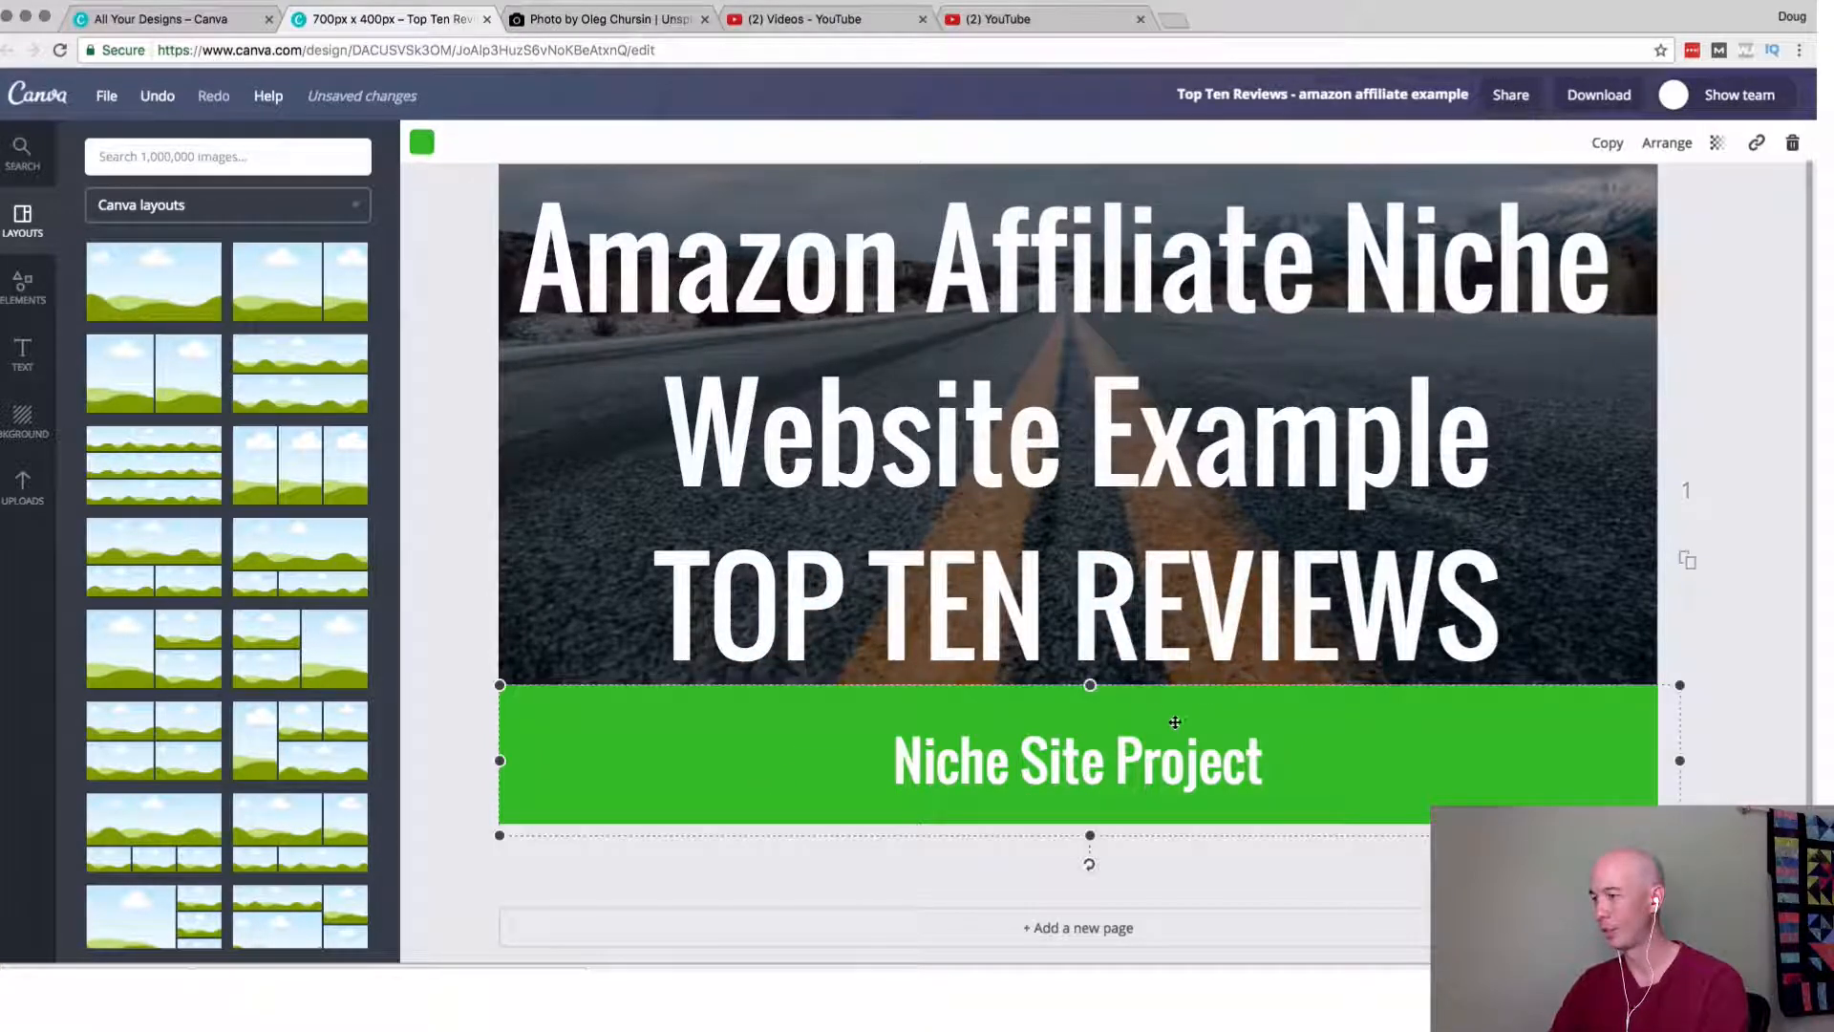
click(1074, 782)
click(578, 143)
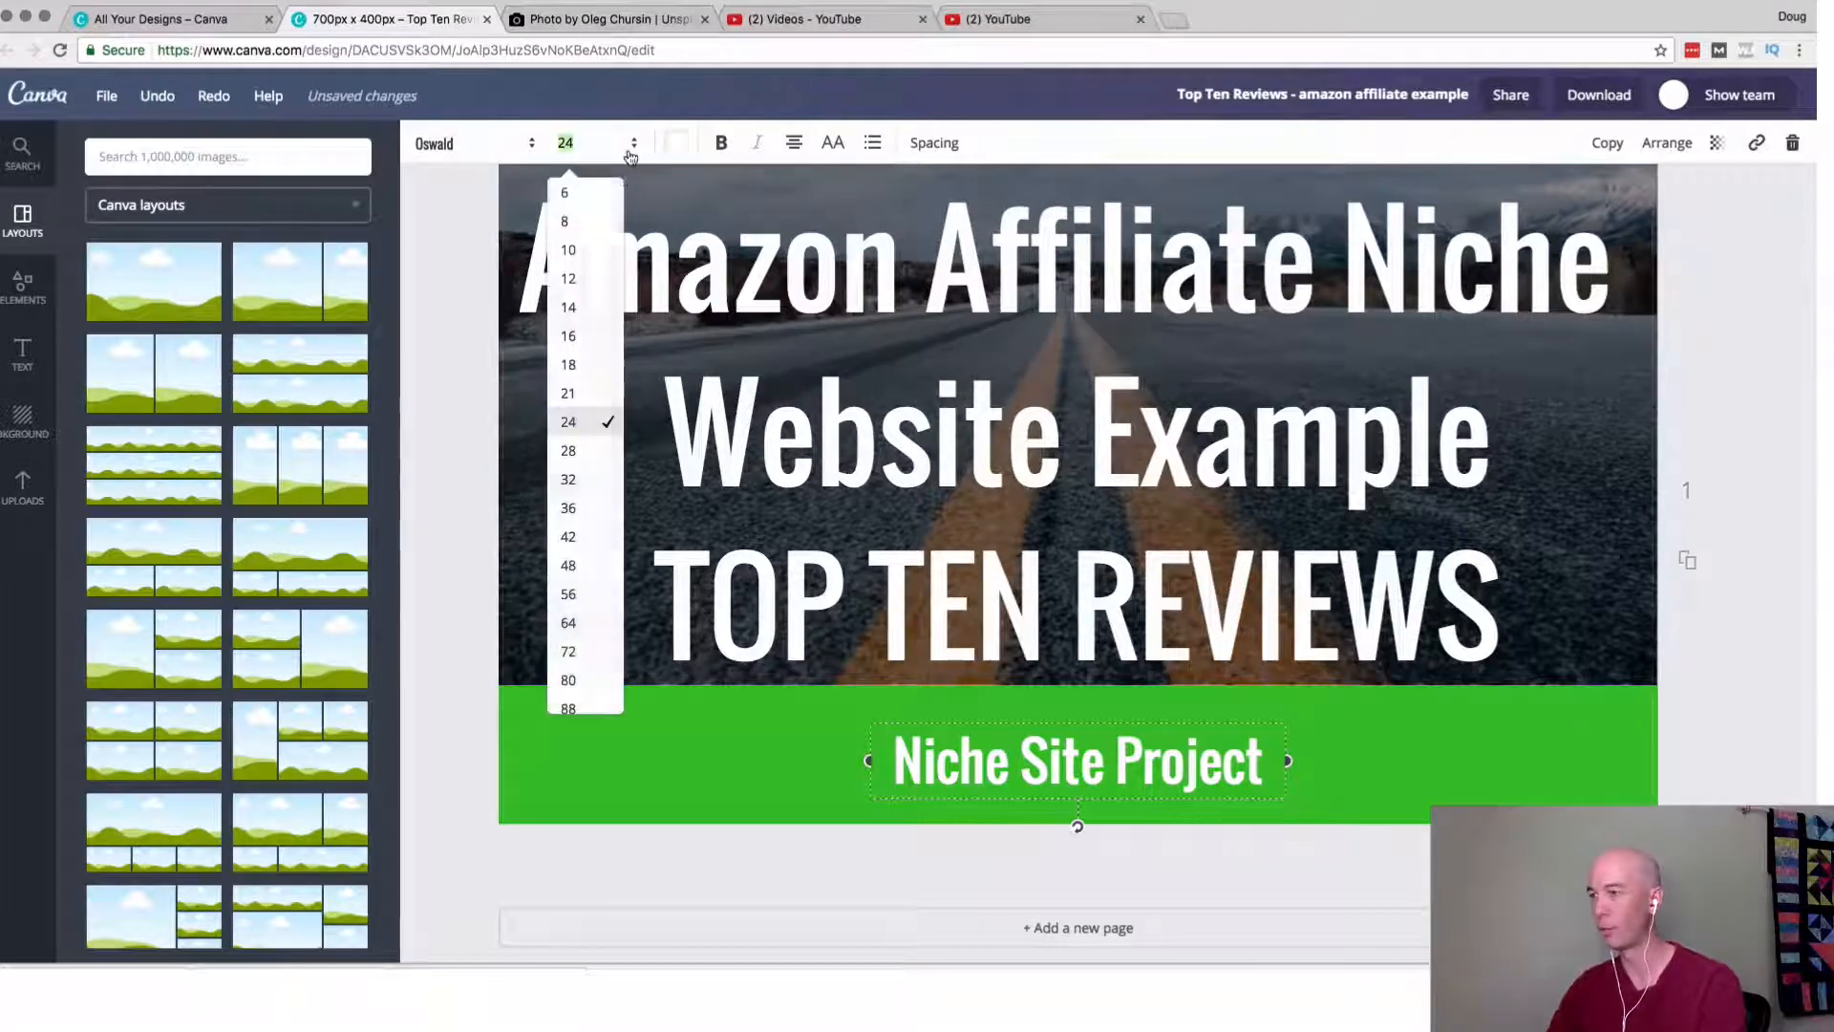
click(583, 372)
click(922, 872)
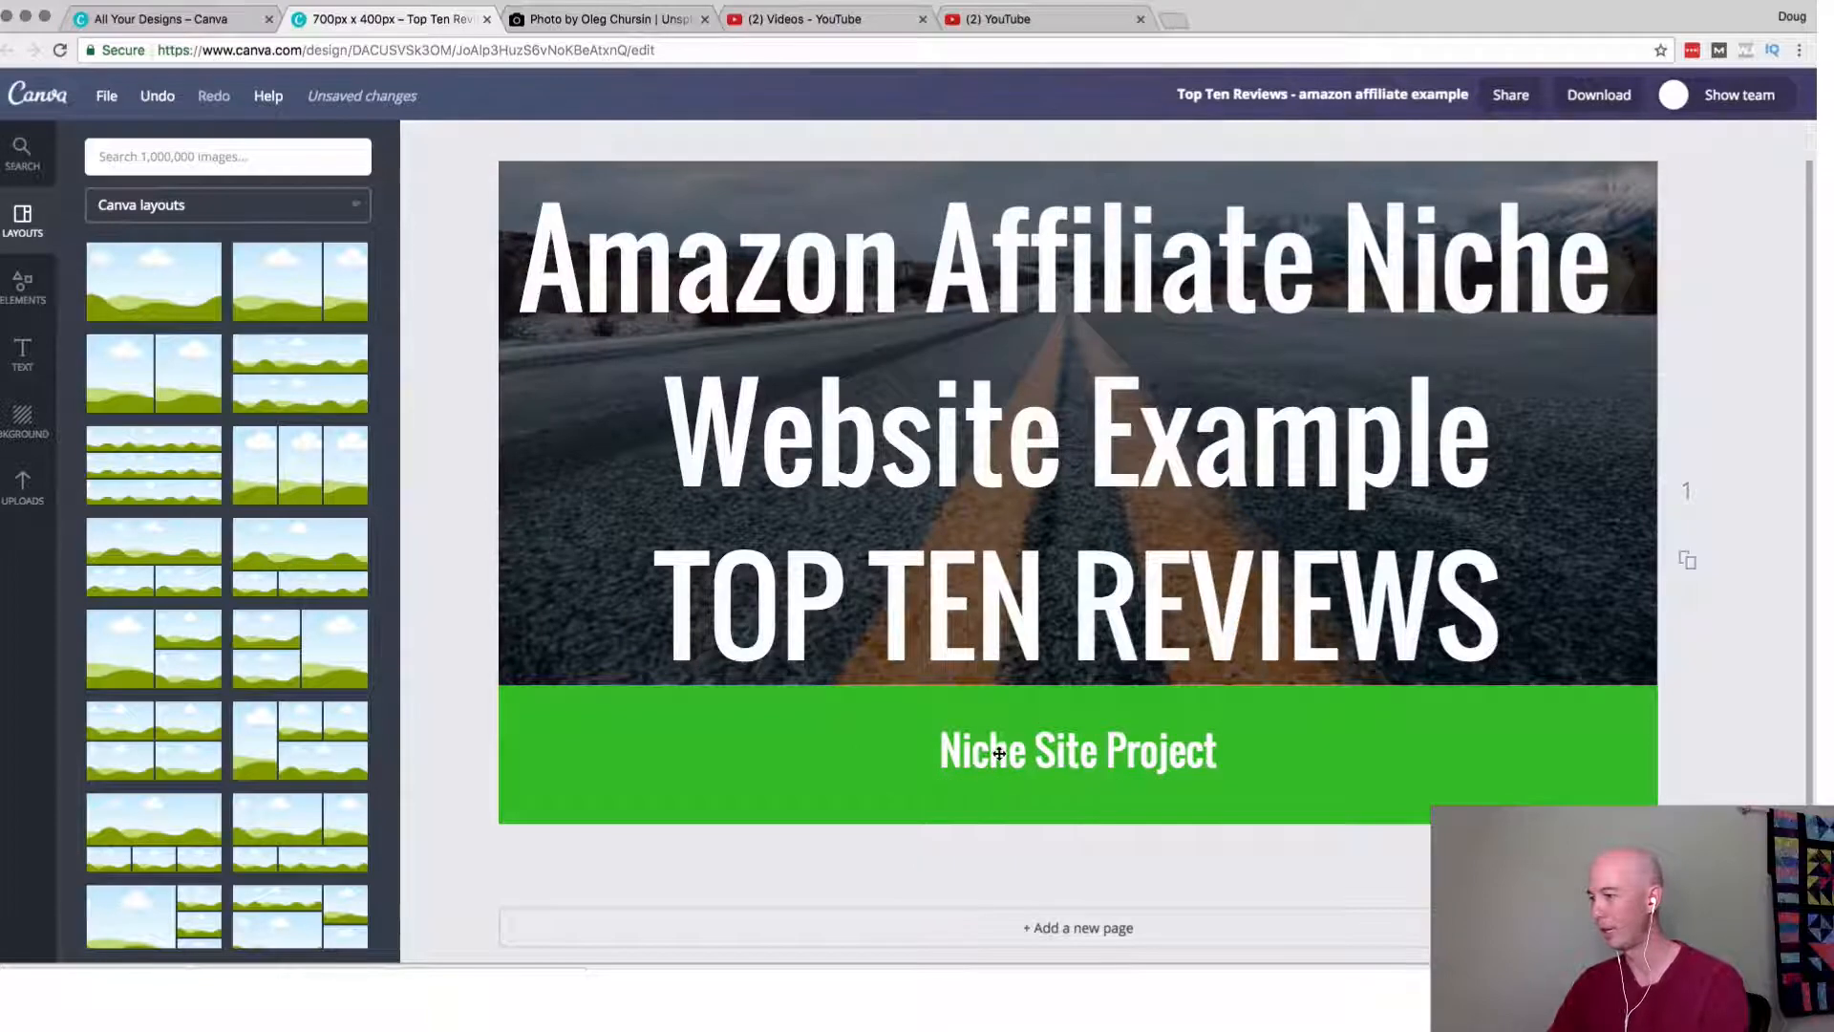
Move the "Niche Site Project" caption lower and shrink the green banner from its upper edge to a narrow strip around it.
drag(999, 754, 1000, 794)
click(778, 729)
drag(1089, 684, 1089, 761)
Extend the road photo and its dark overlay down to the green banner, and reposition the heading within the photo.
click(575, 672)
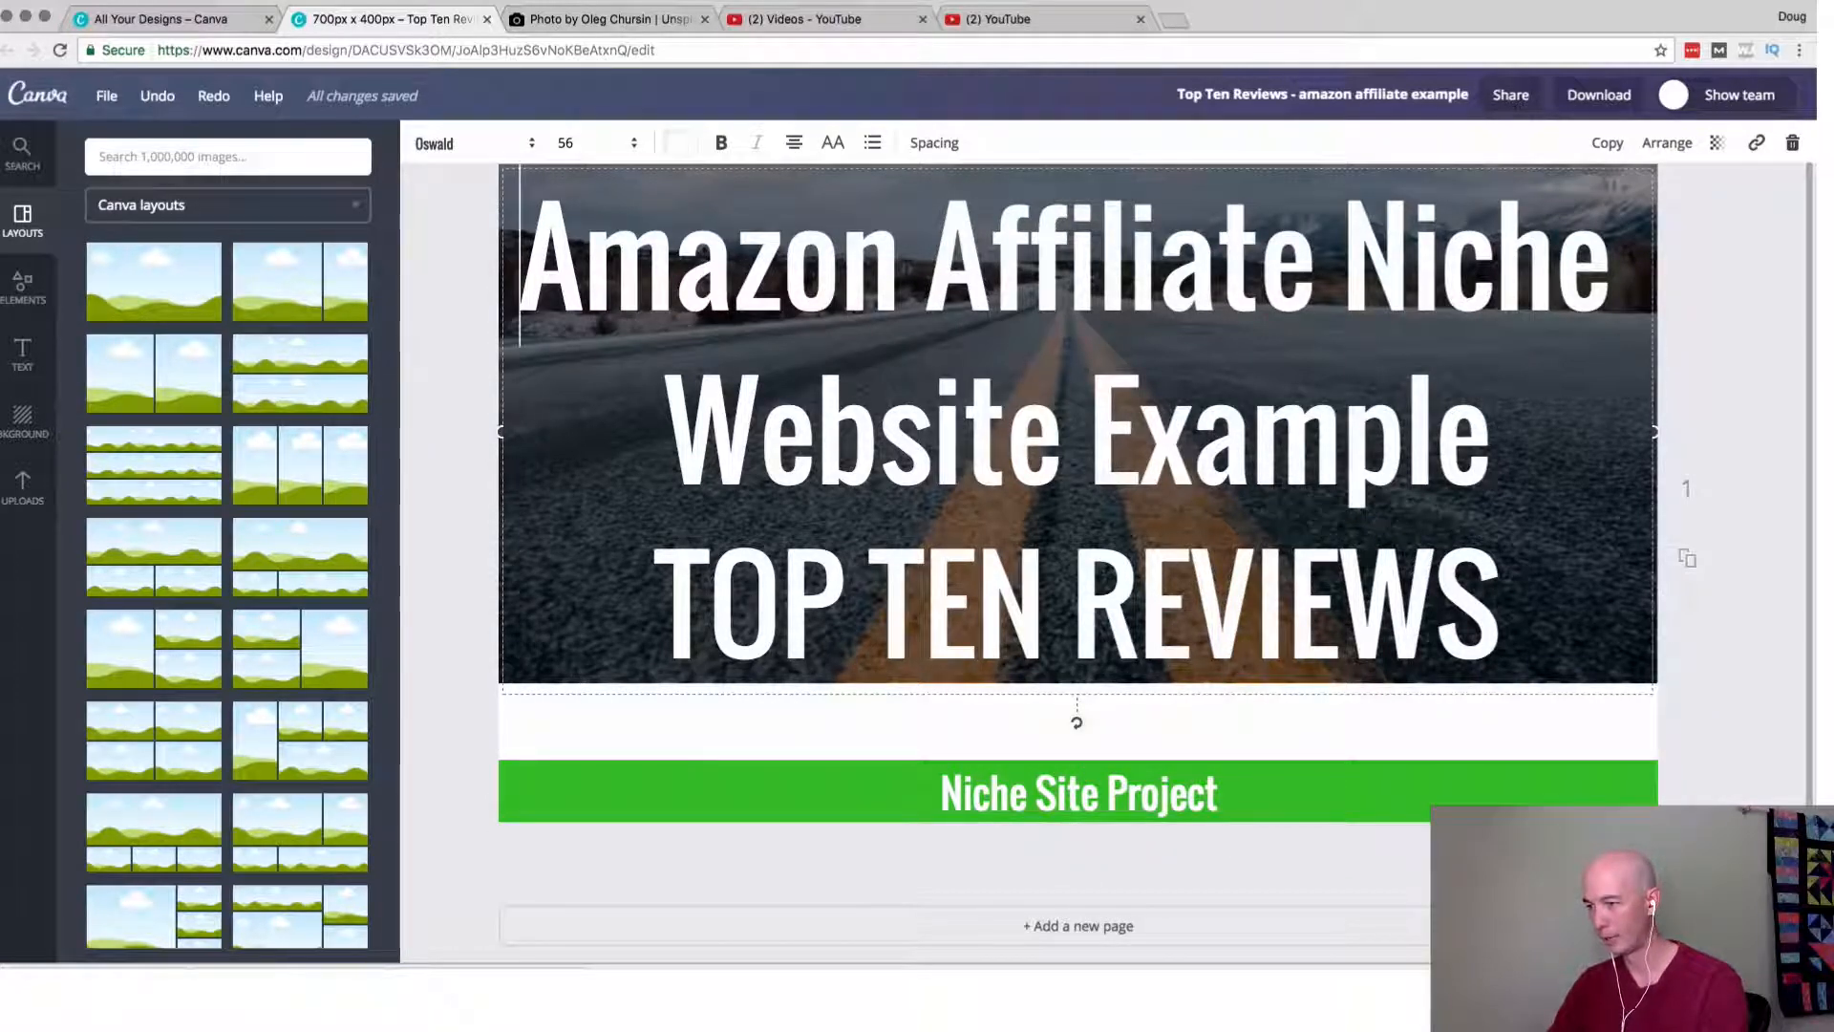
click(459, 672)
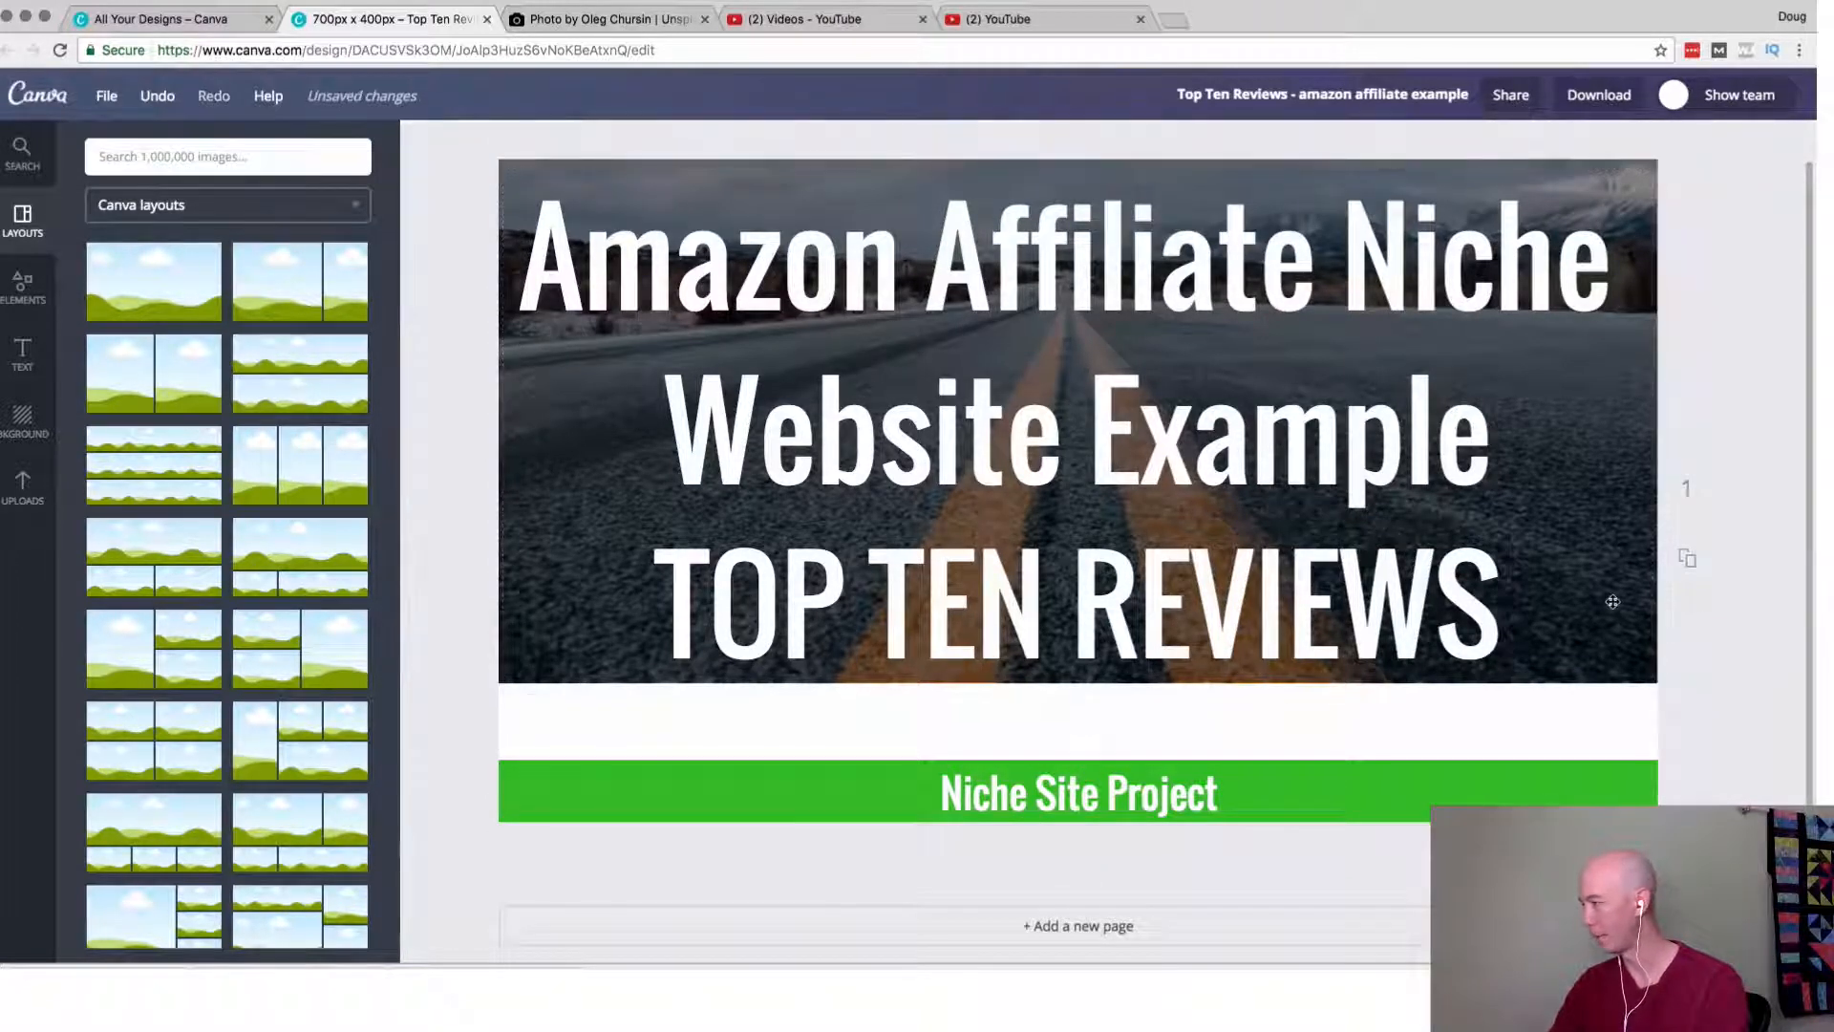
click(1643, 571)
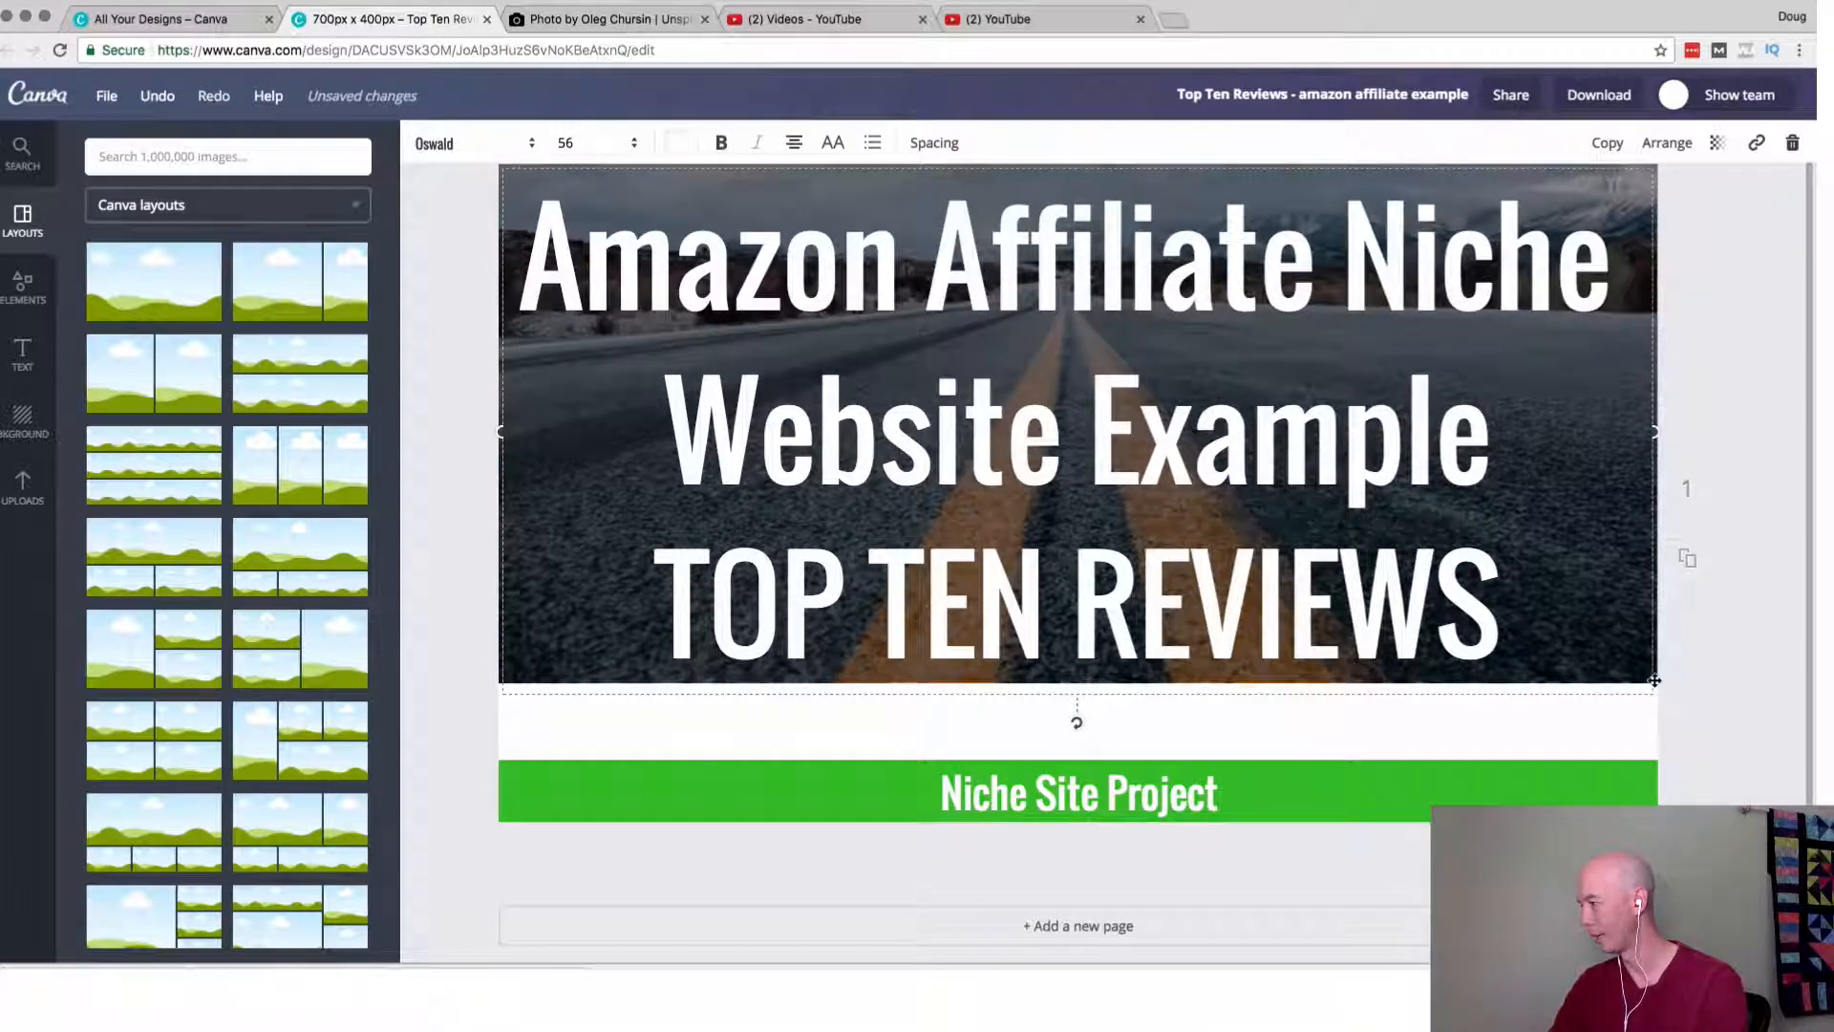
drag(1624, 671, 1624, 712)
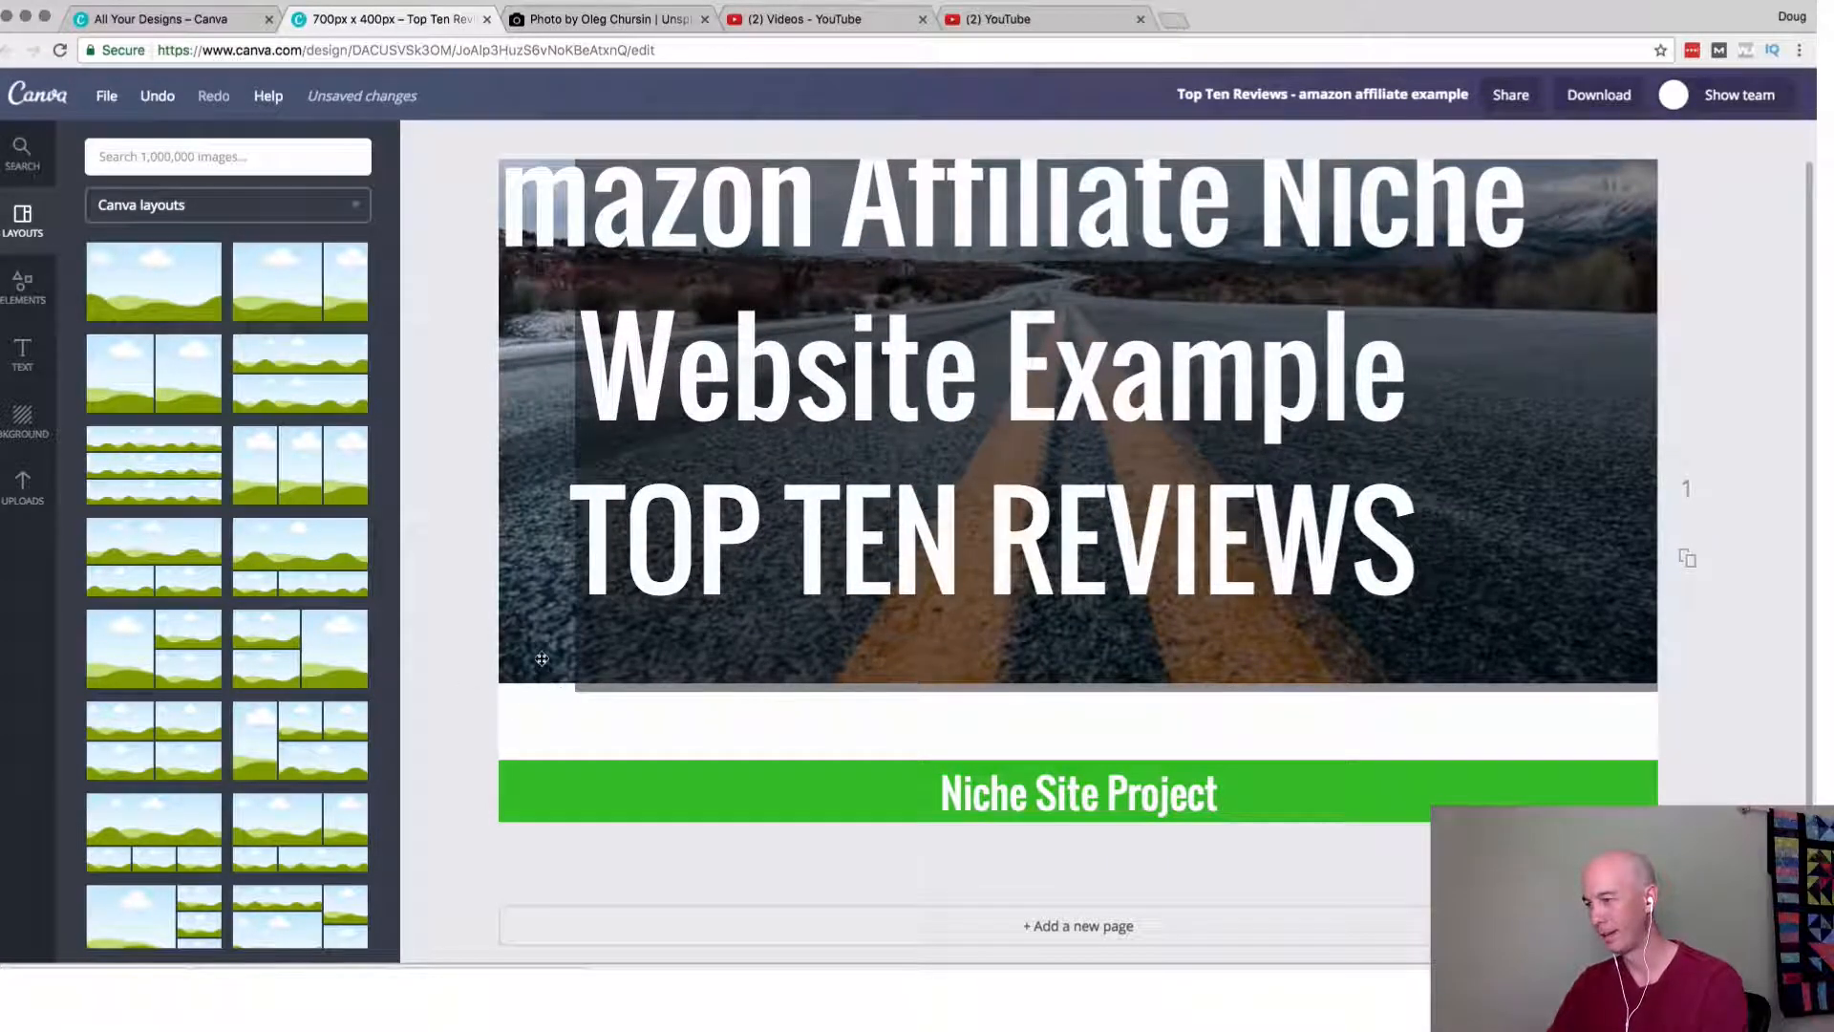
drag(541, 659, 543, 720)
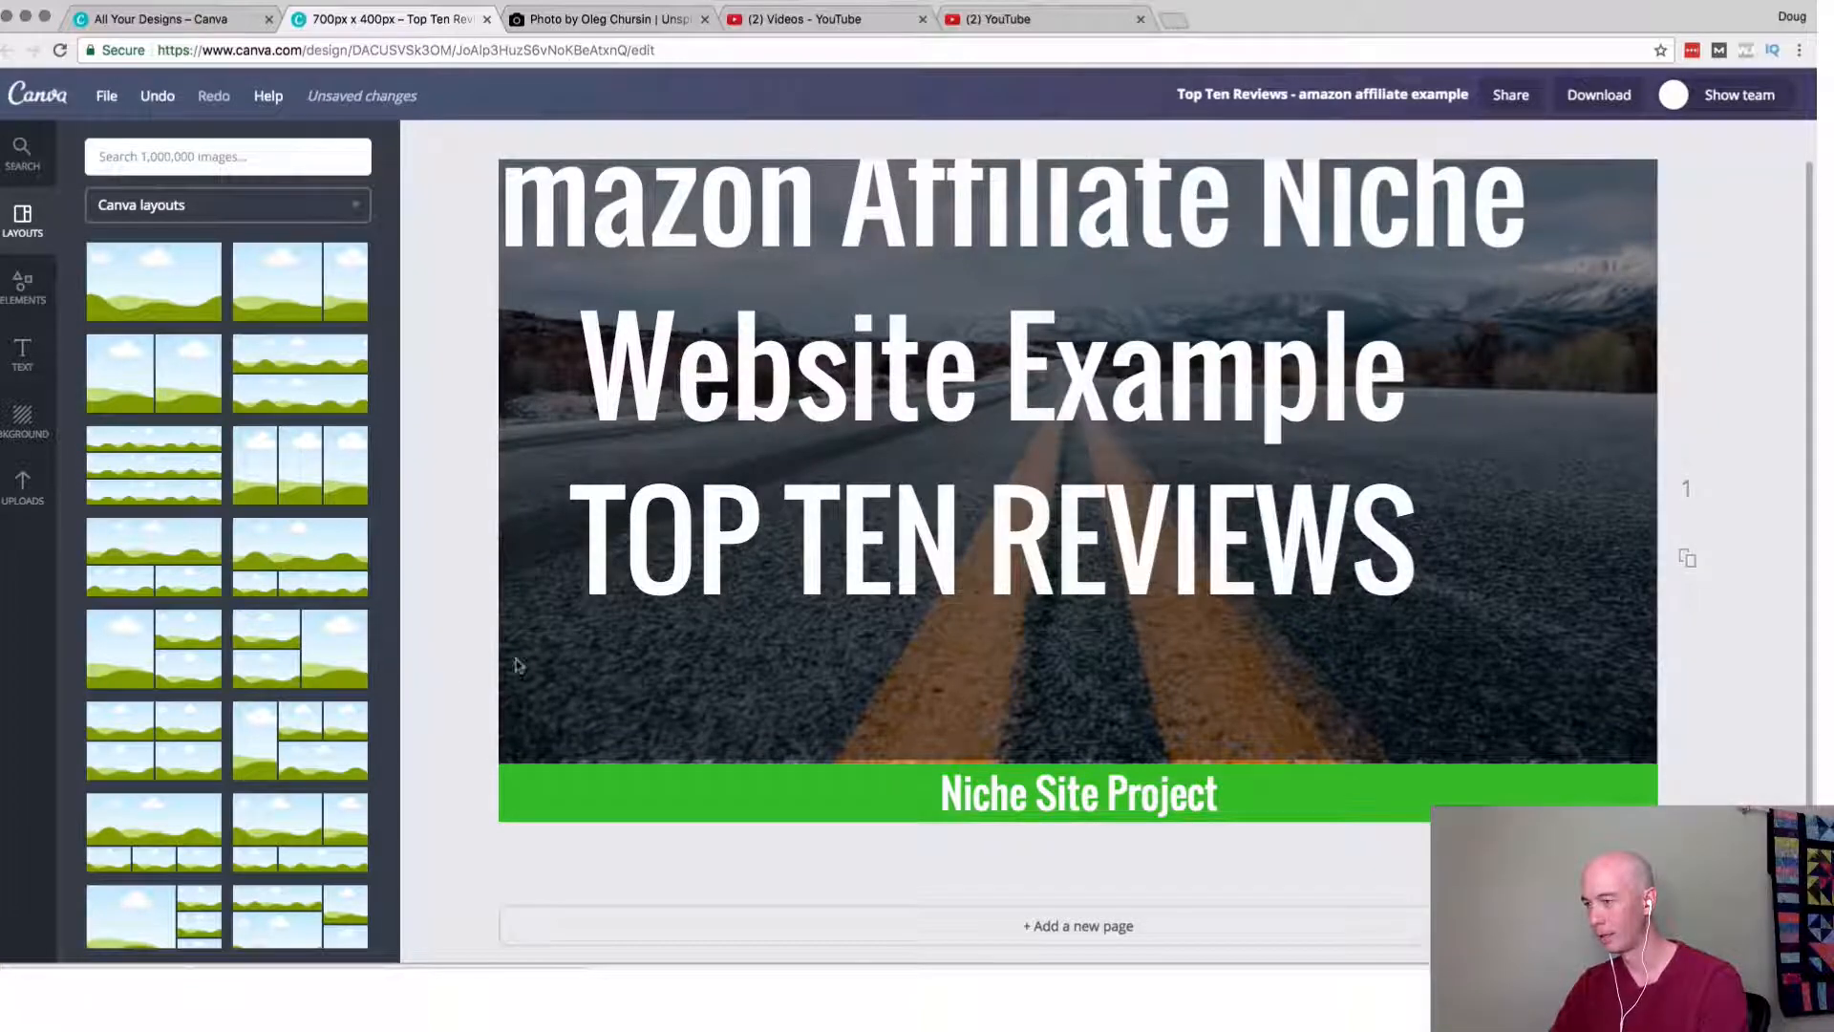
drag(688, 556, 792, 628)
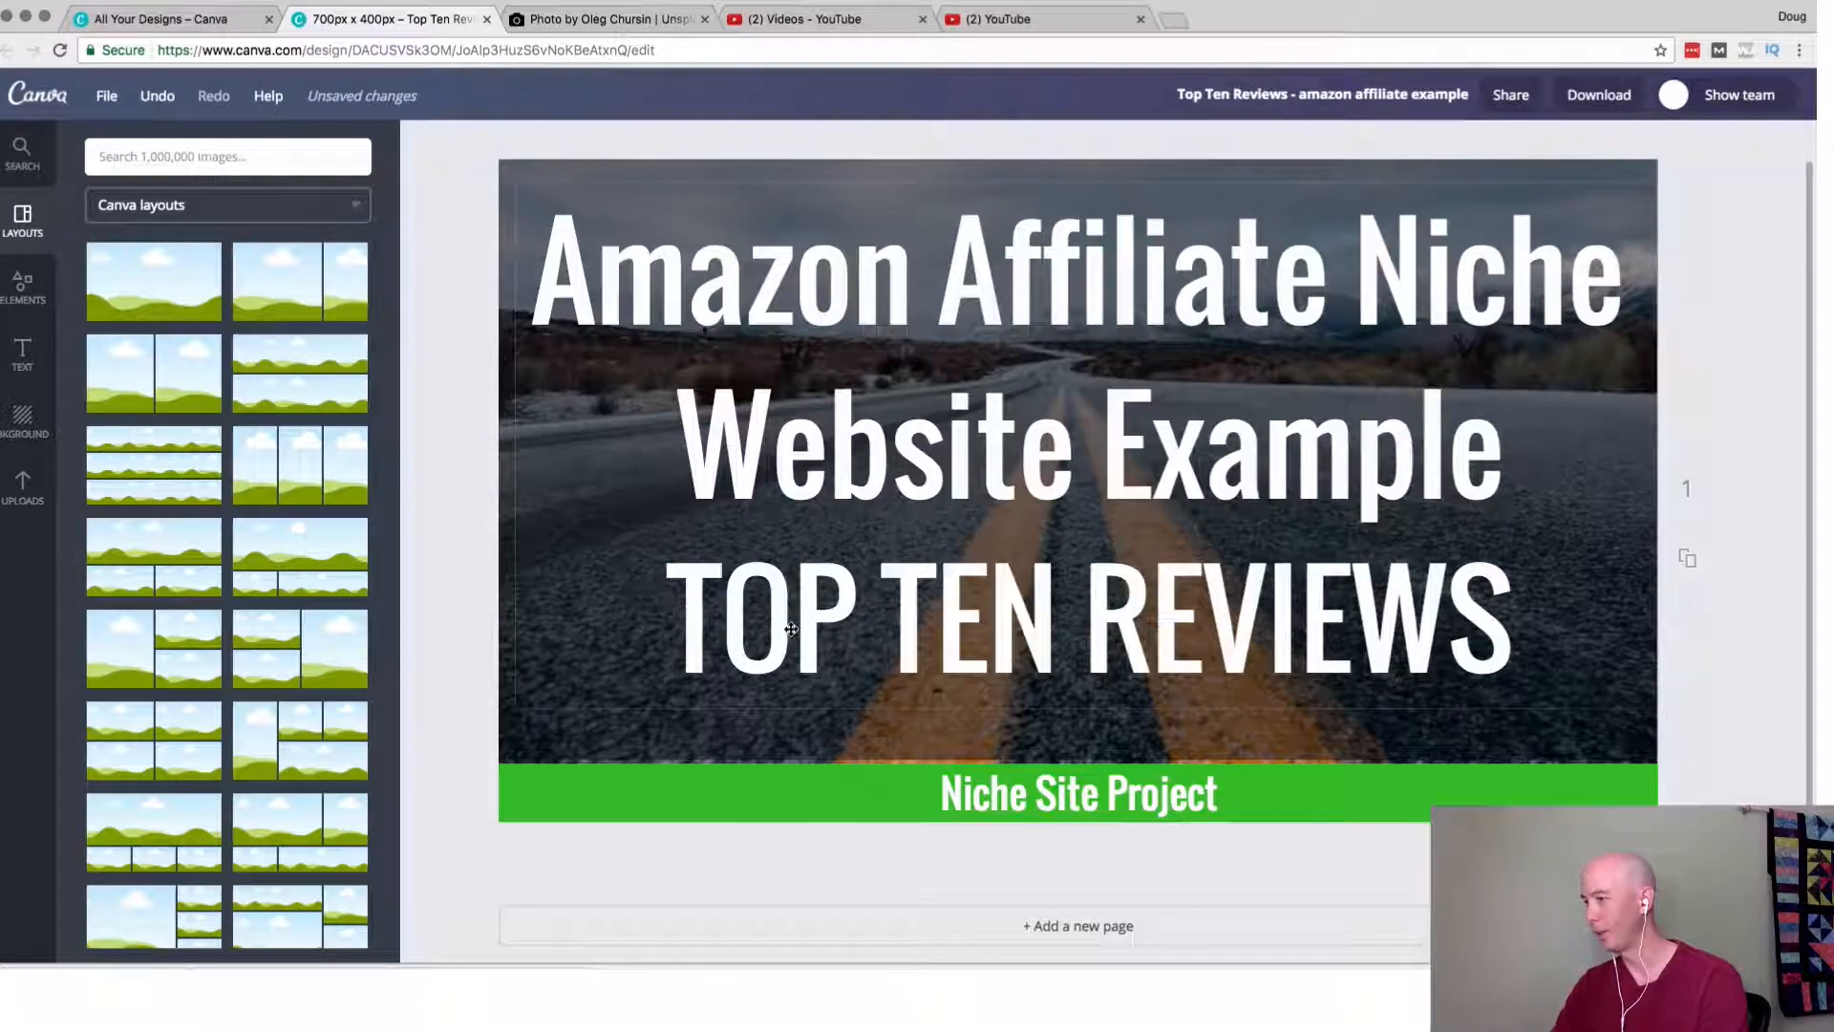
Try the heading text at font size 64.
double_click(898, 597)
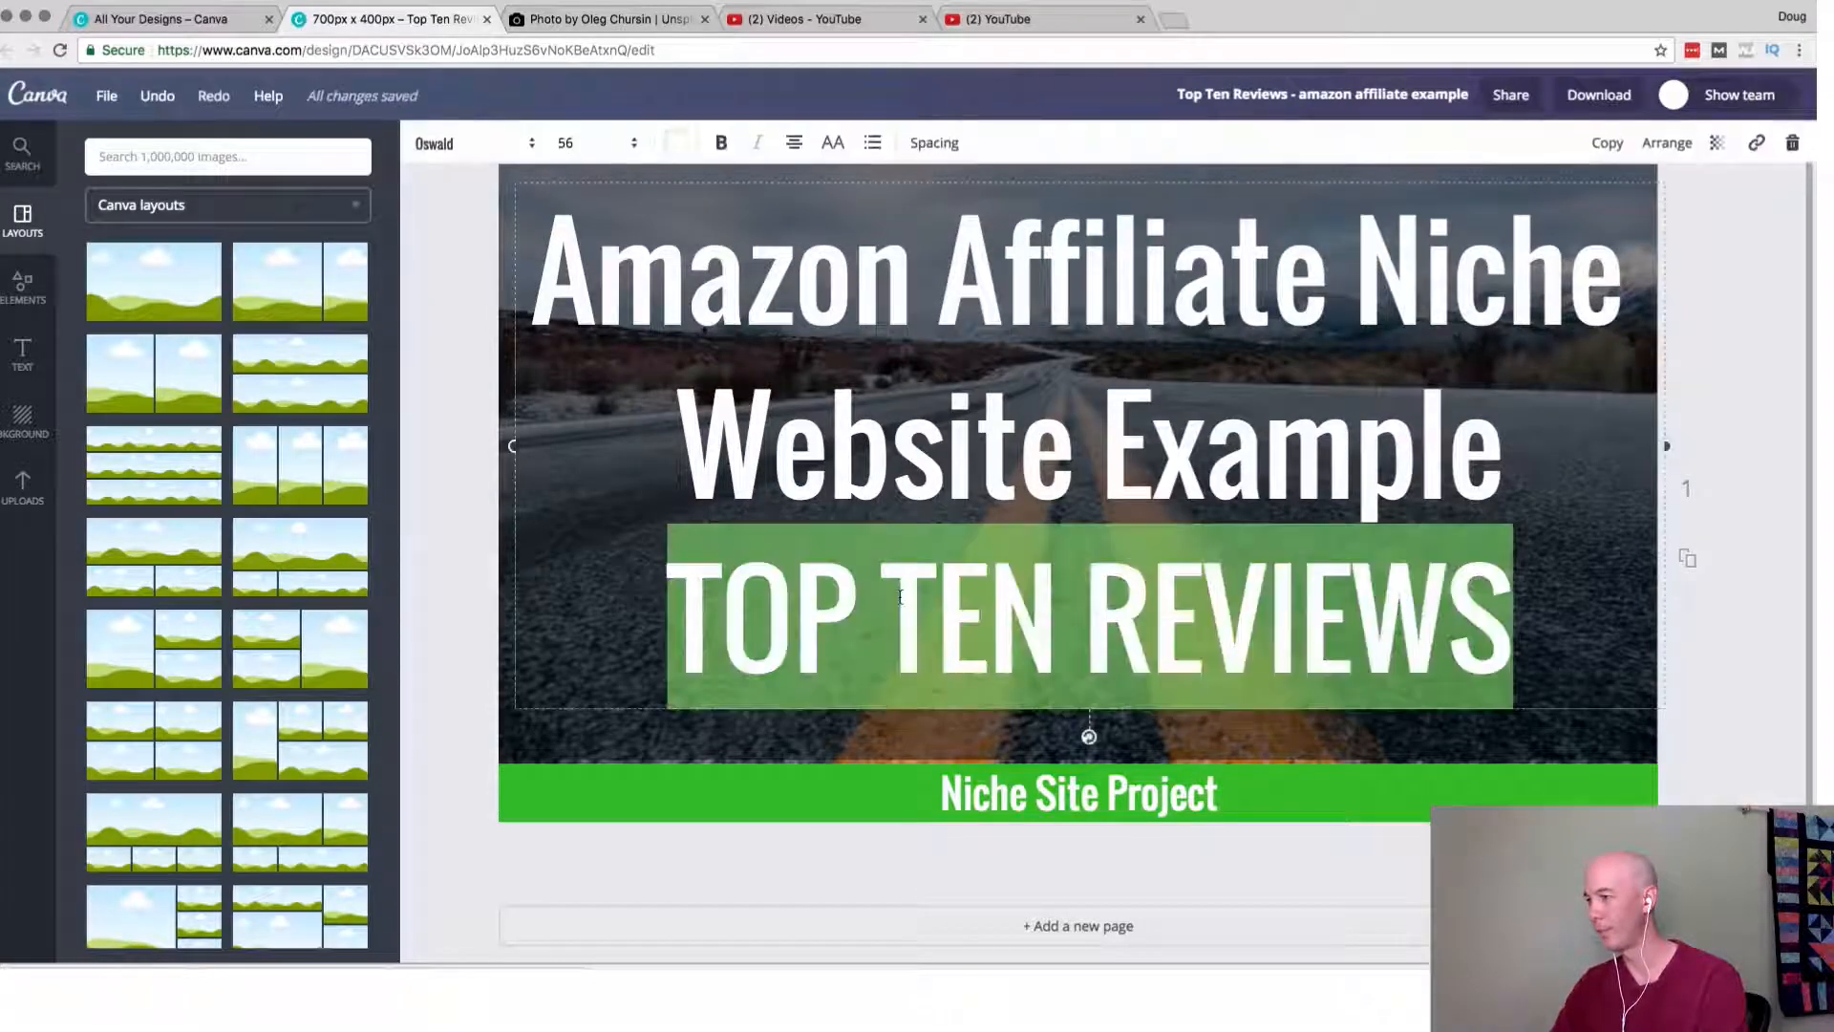
click(621, 145)
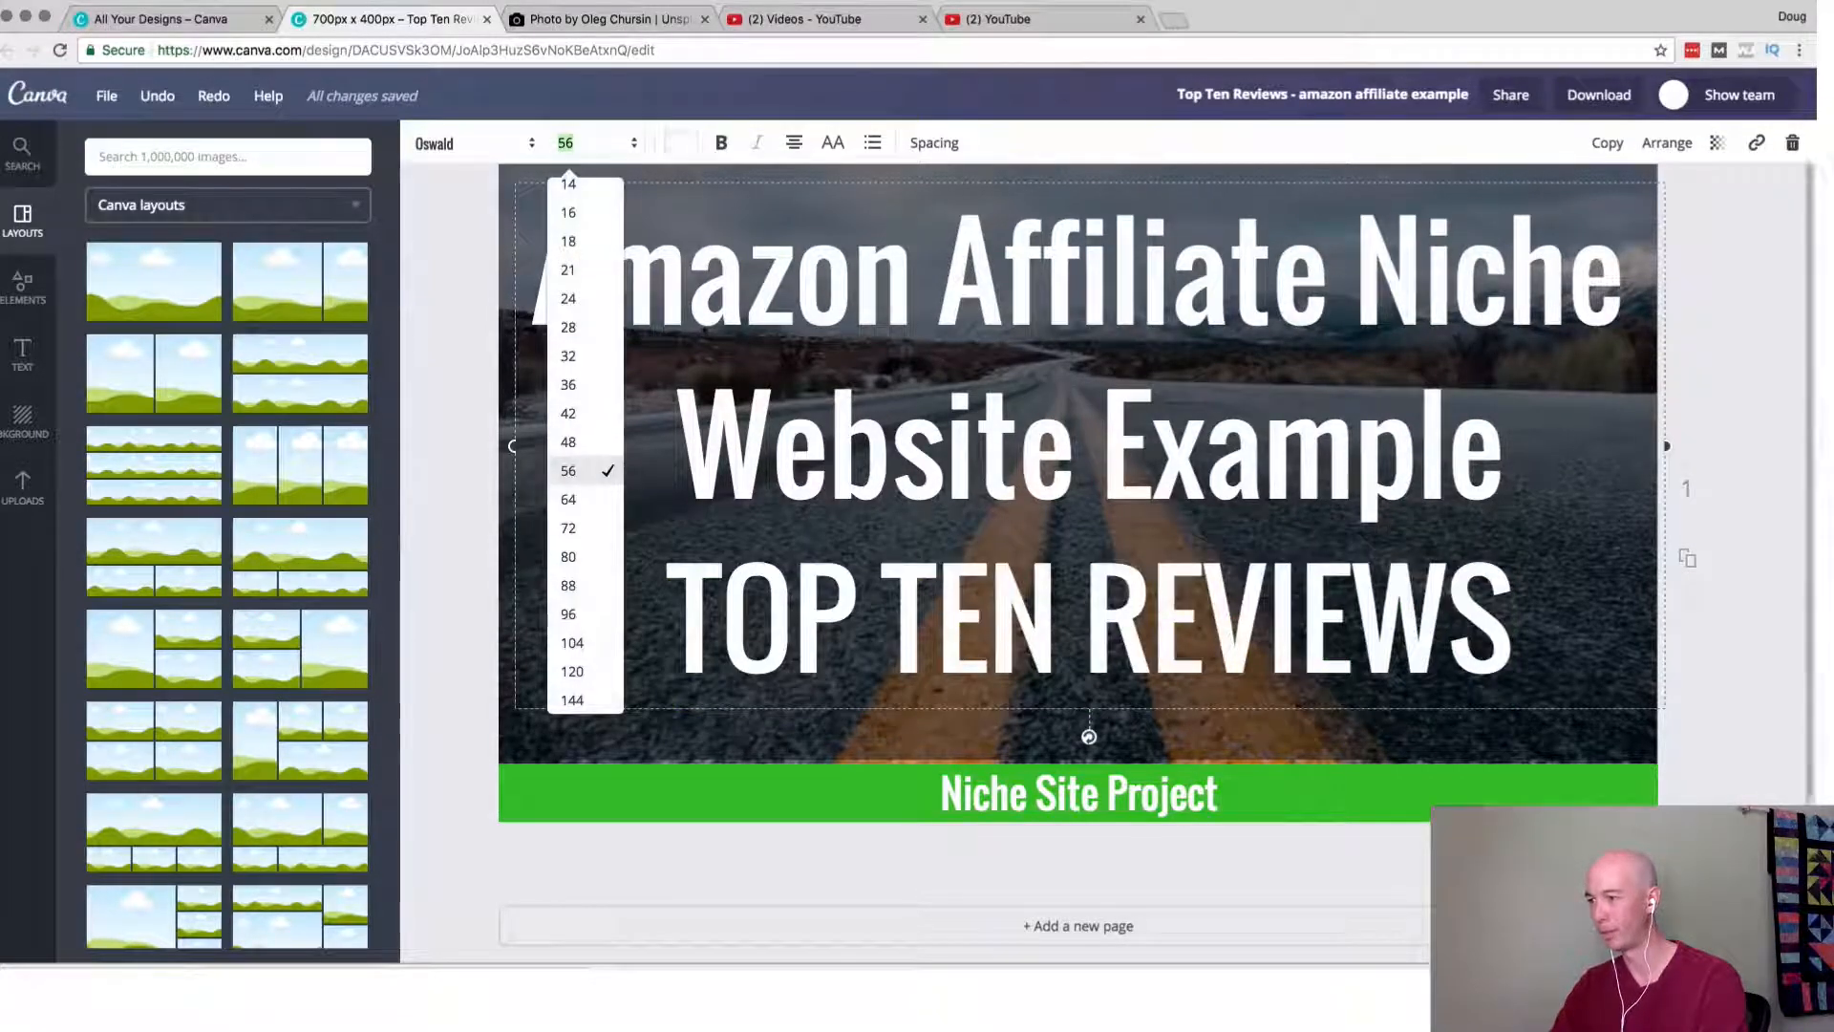
click(584, 511)
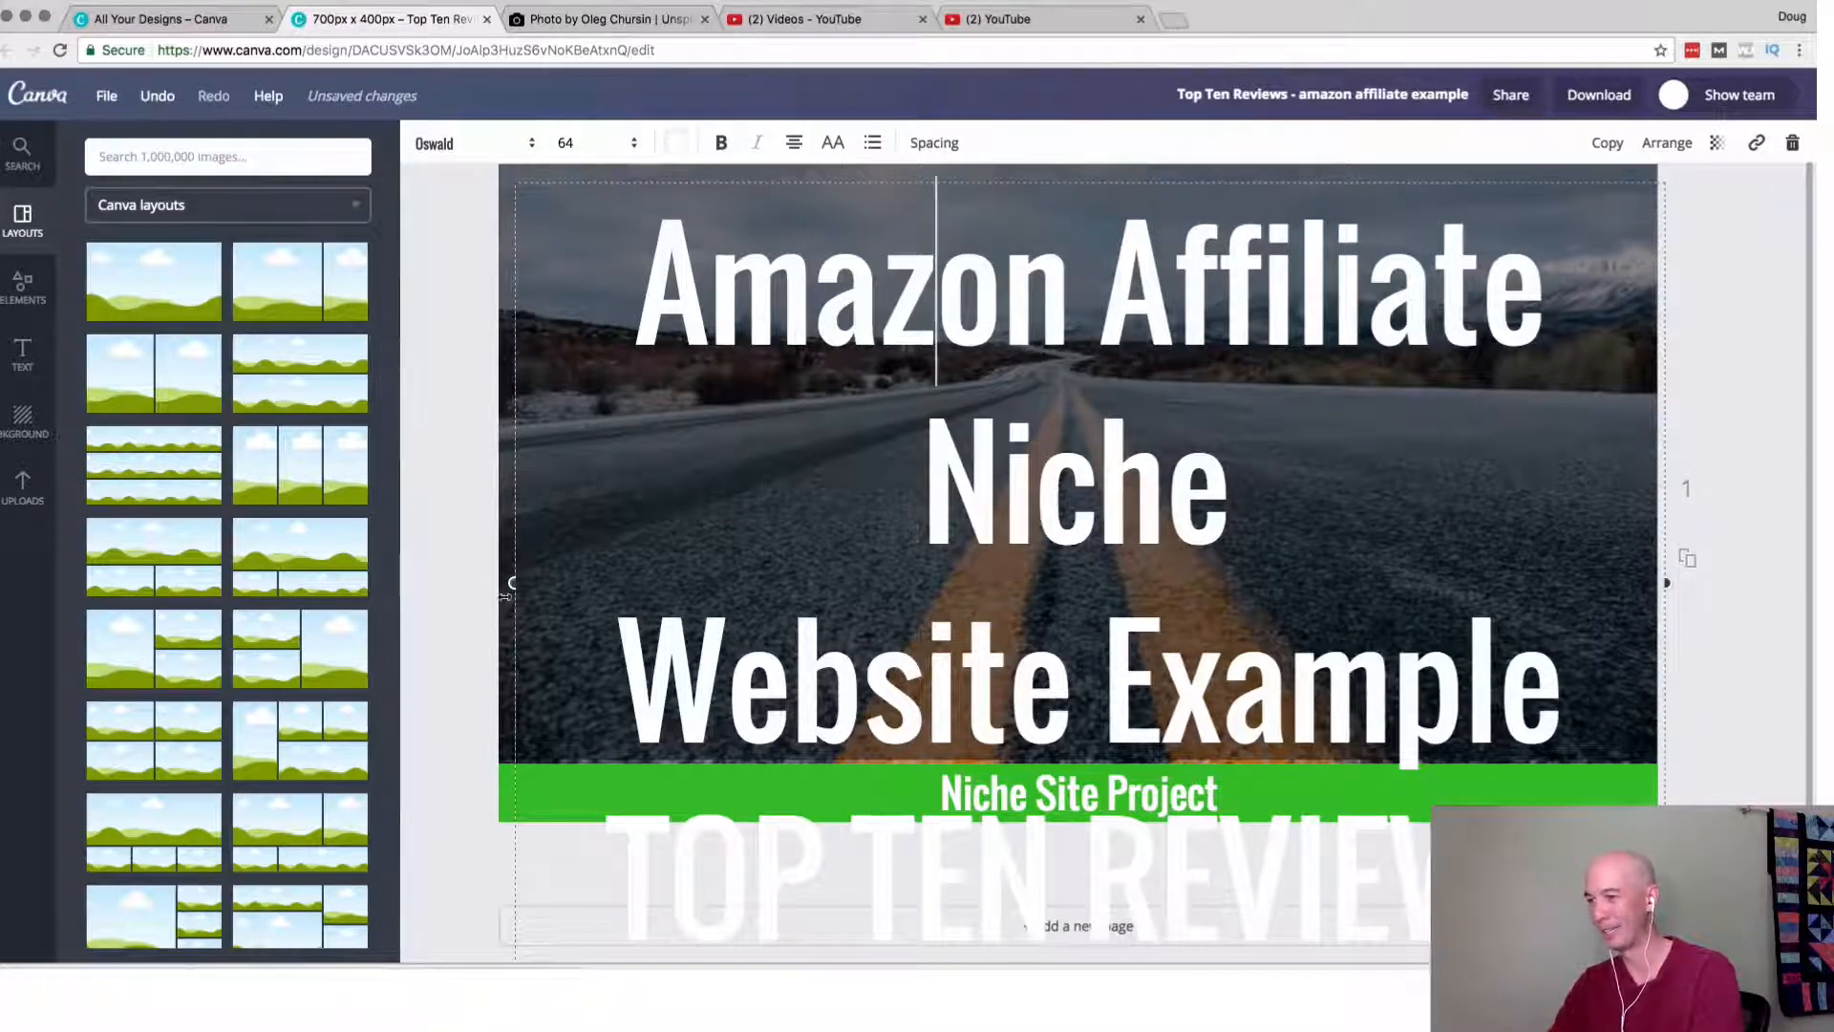
Widen the heading's text box slightly to the photo's left edge and set its font size to 42.
drag(514, 583, 494, 582)
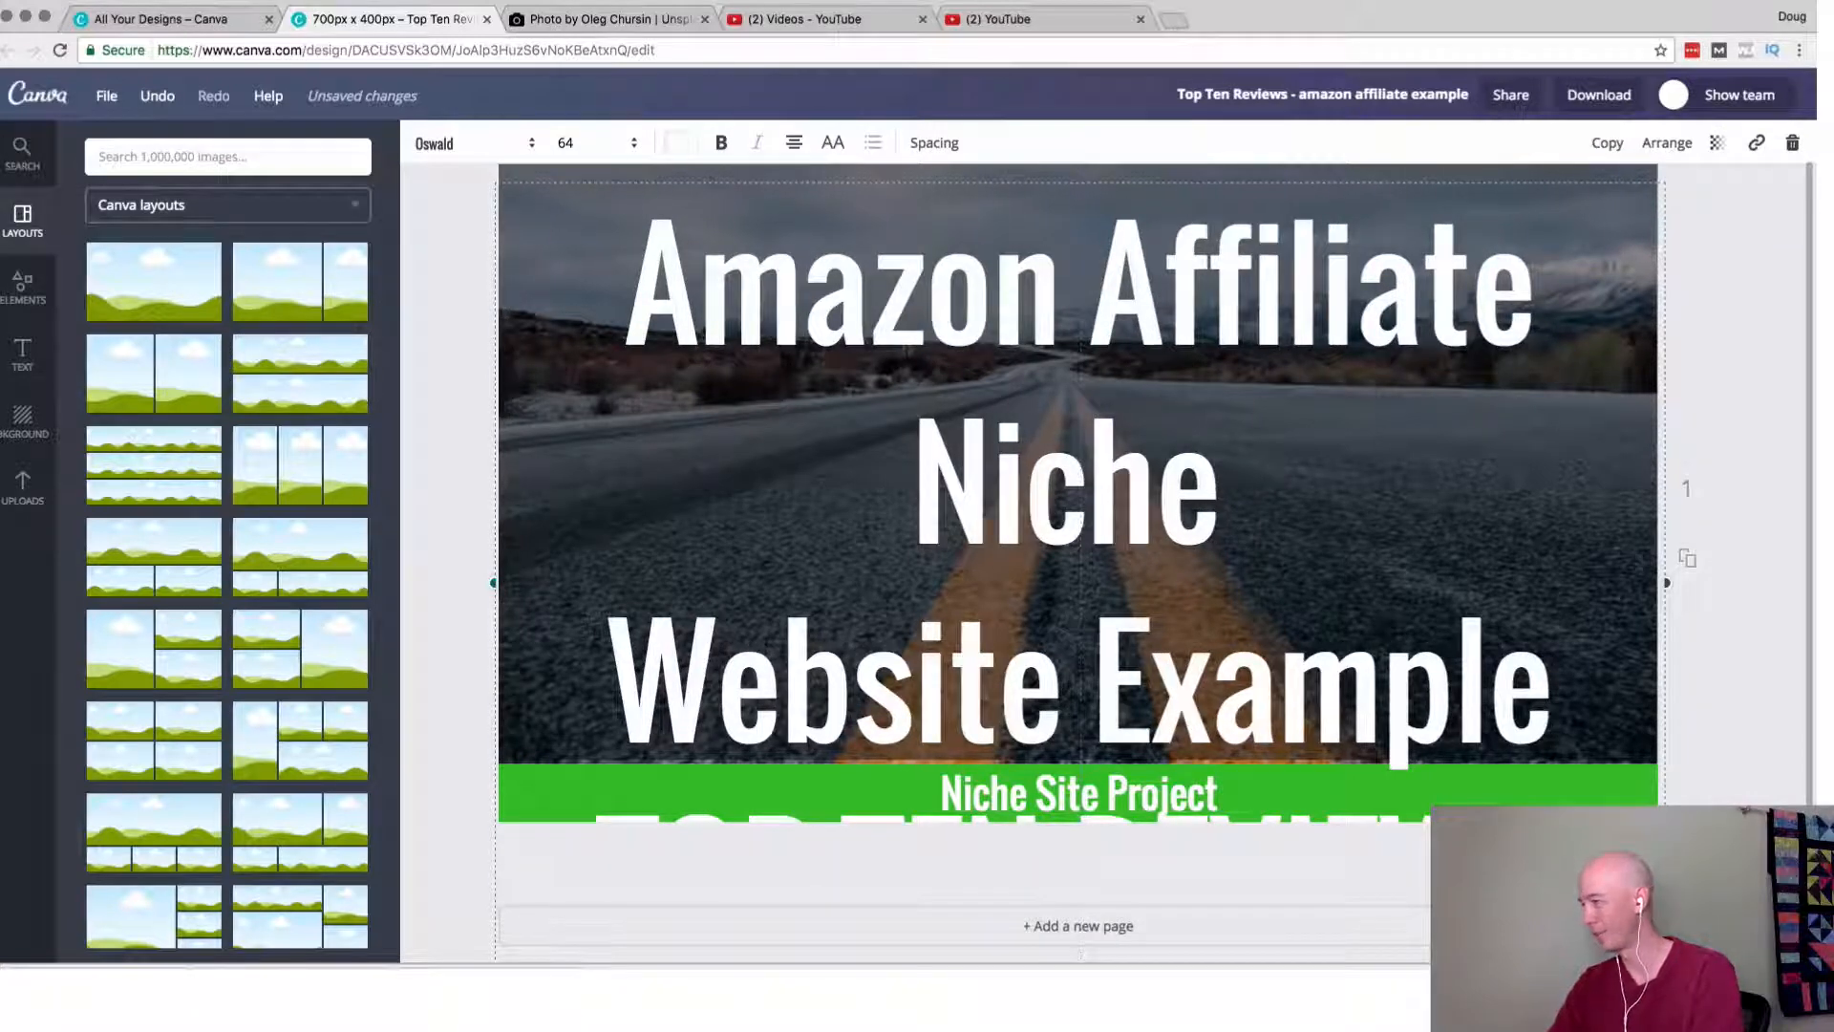
key(super+z)
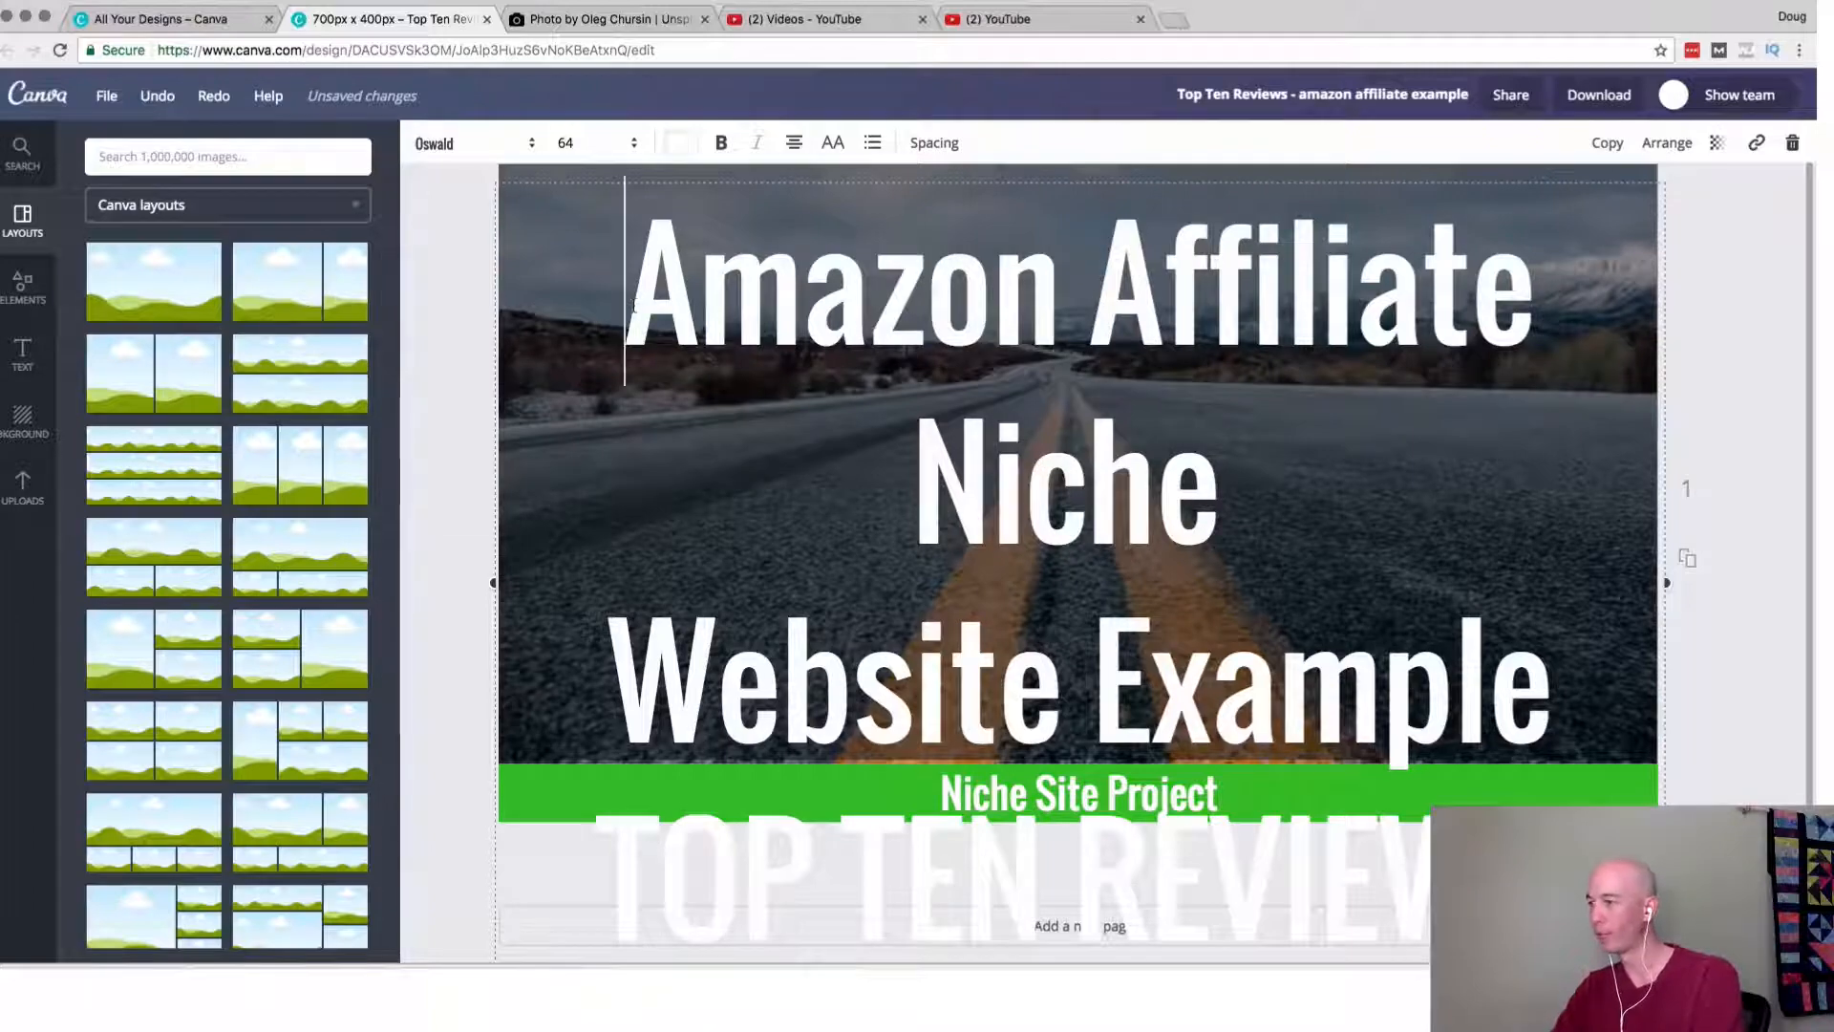
click(587, 146)
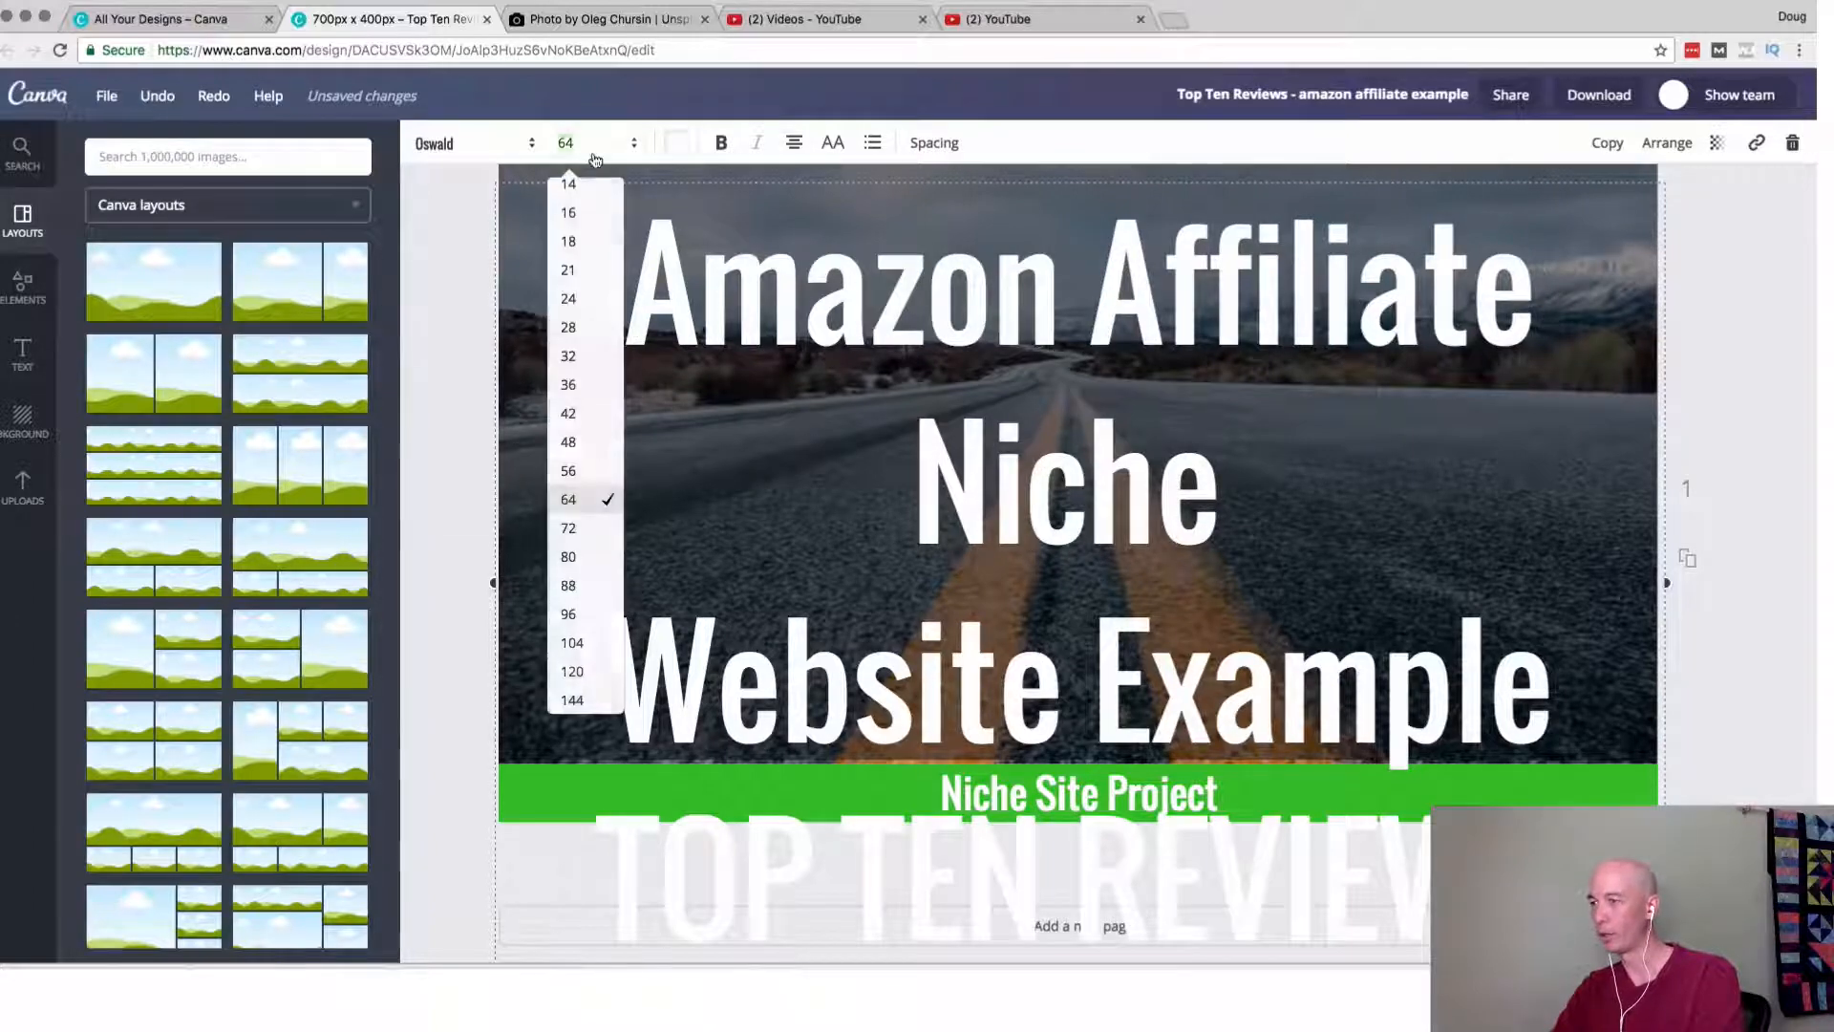
click(573, 414)
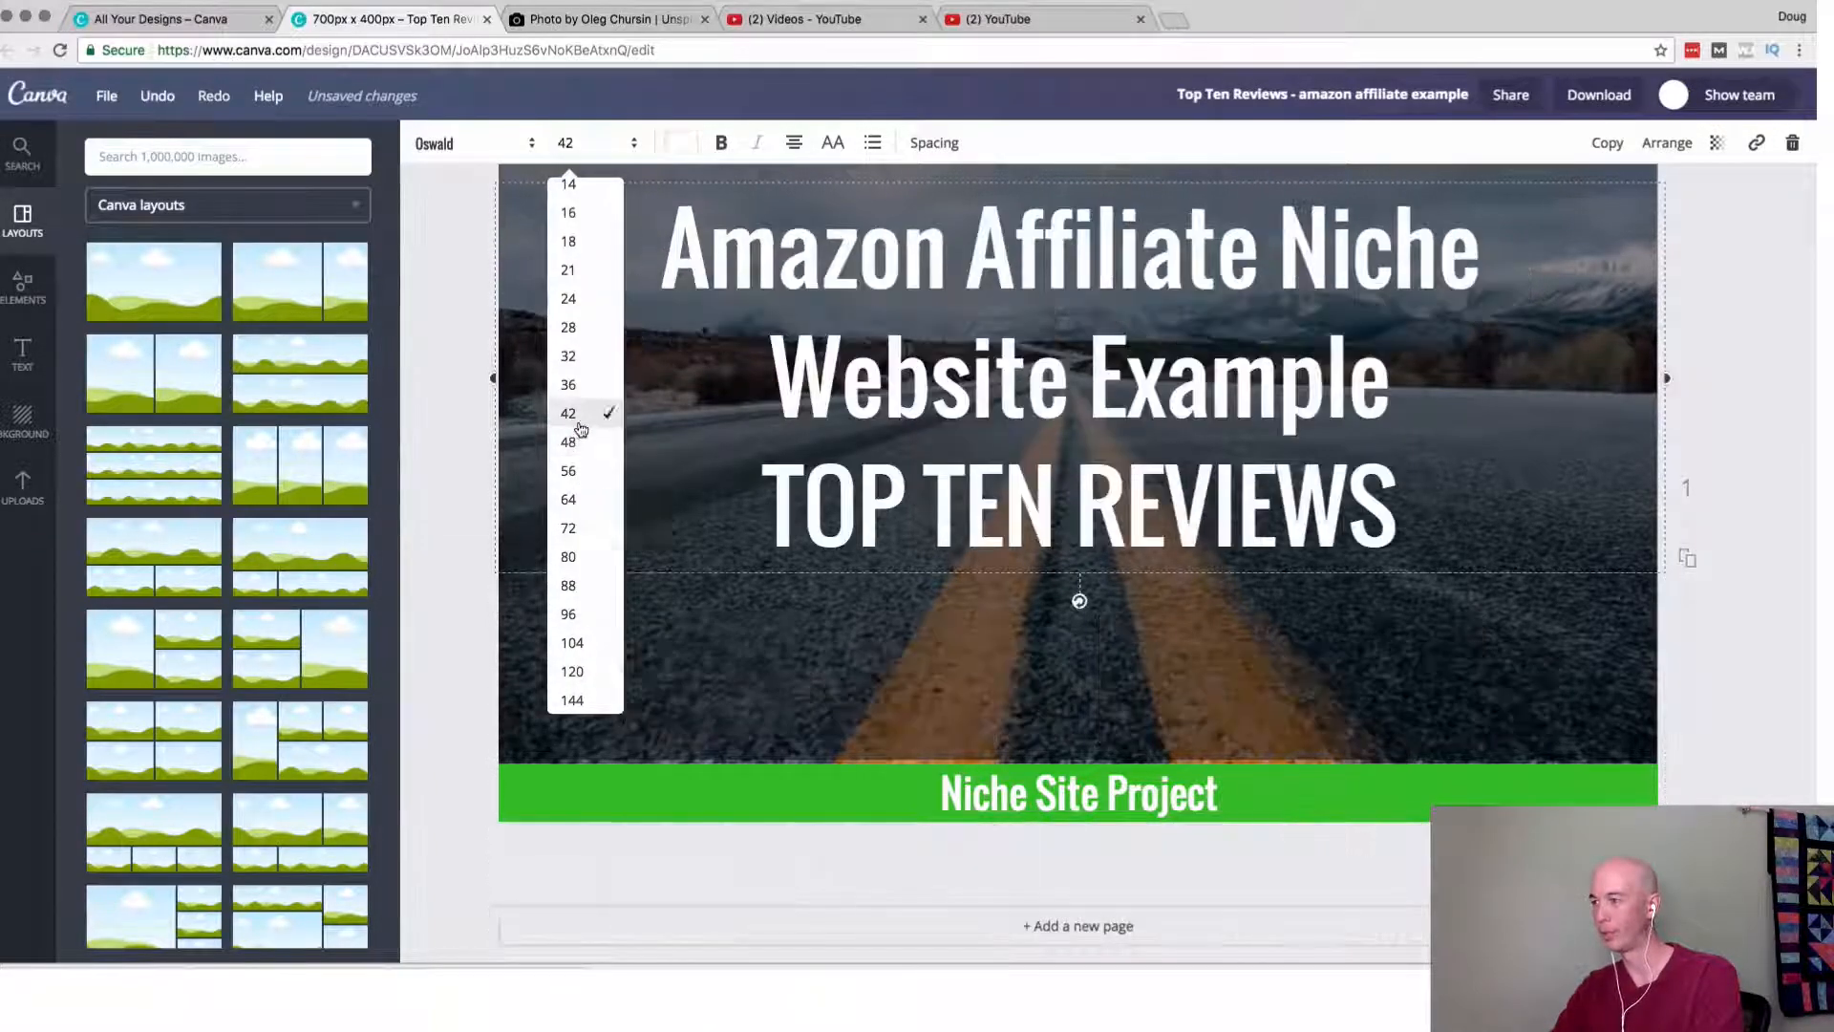
click(1728, 654)
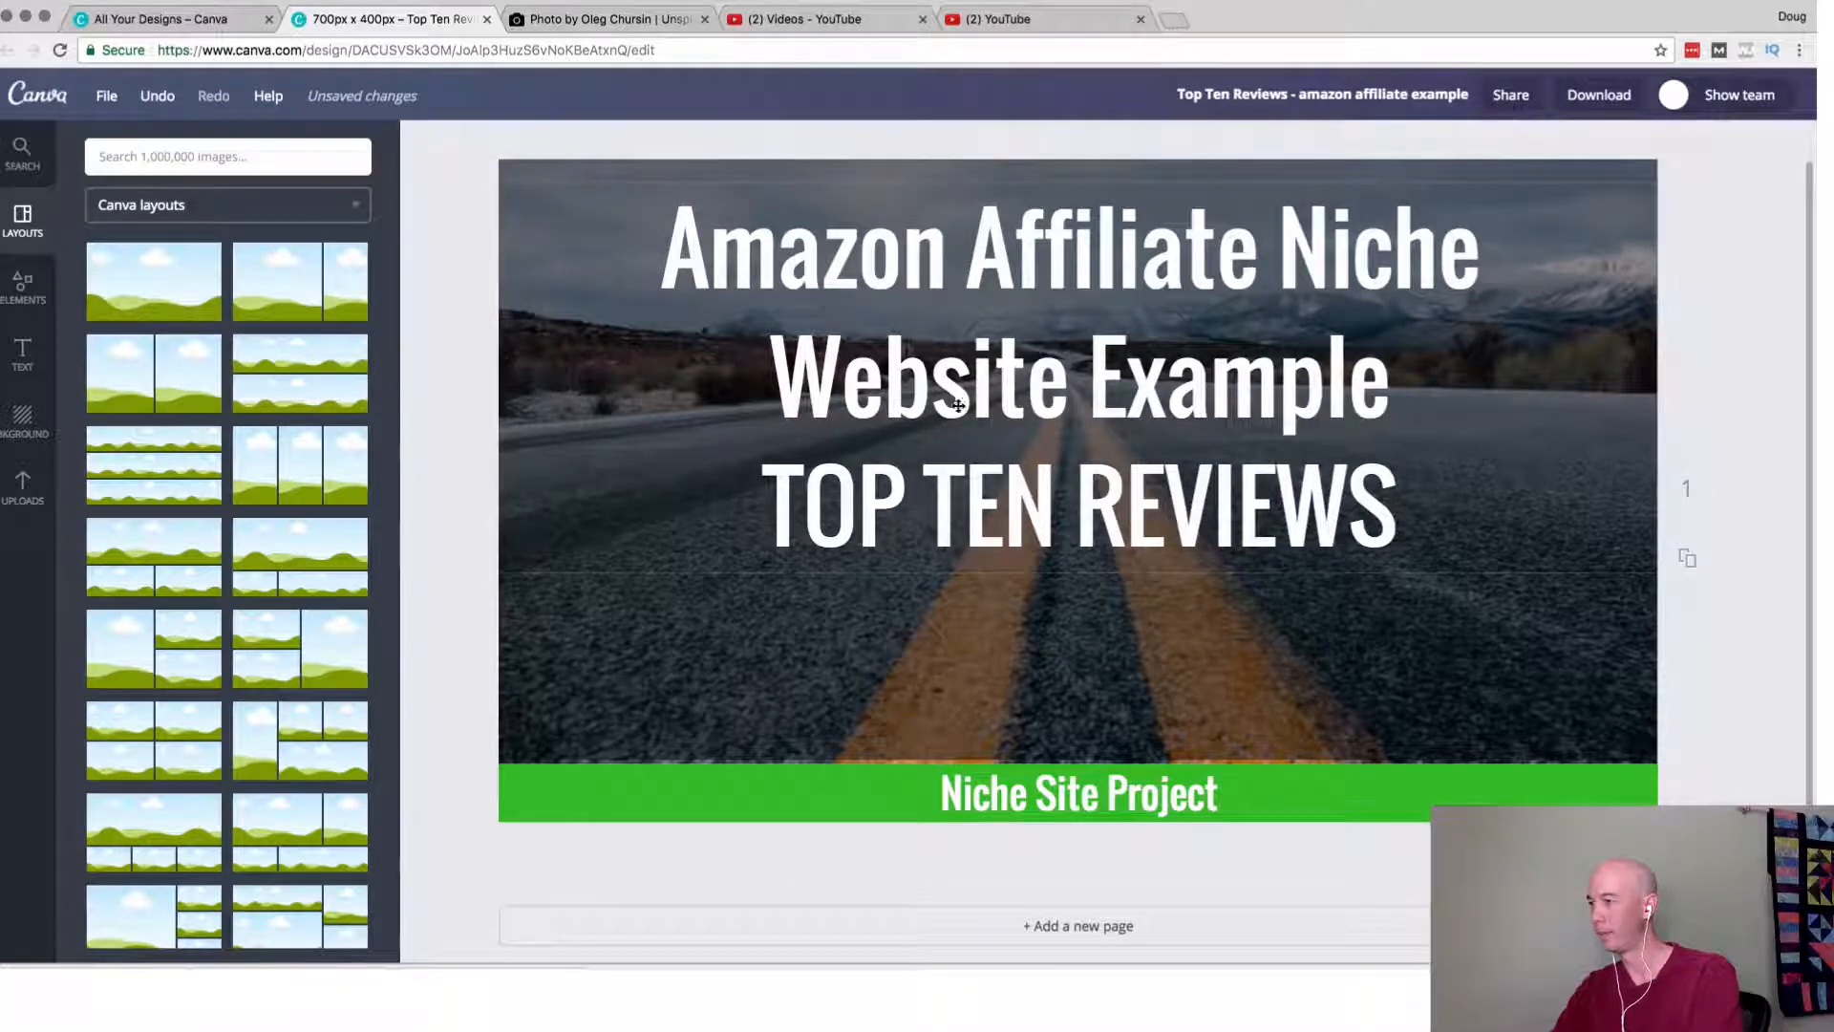
Delete the "Website Example" and "TOP TEN REVIEWS" lines from the heading, keeping only "Amazon Affiliate Niche".
click(1049, 521)
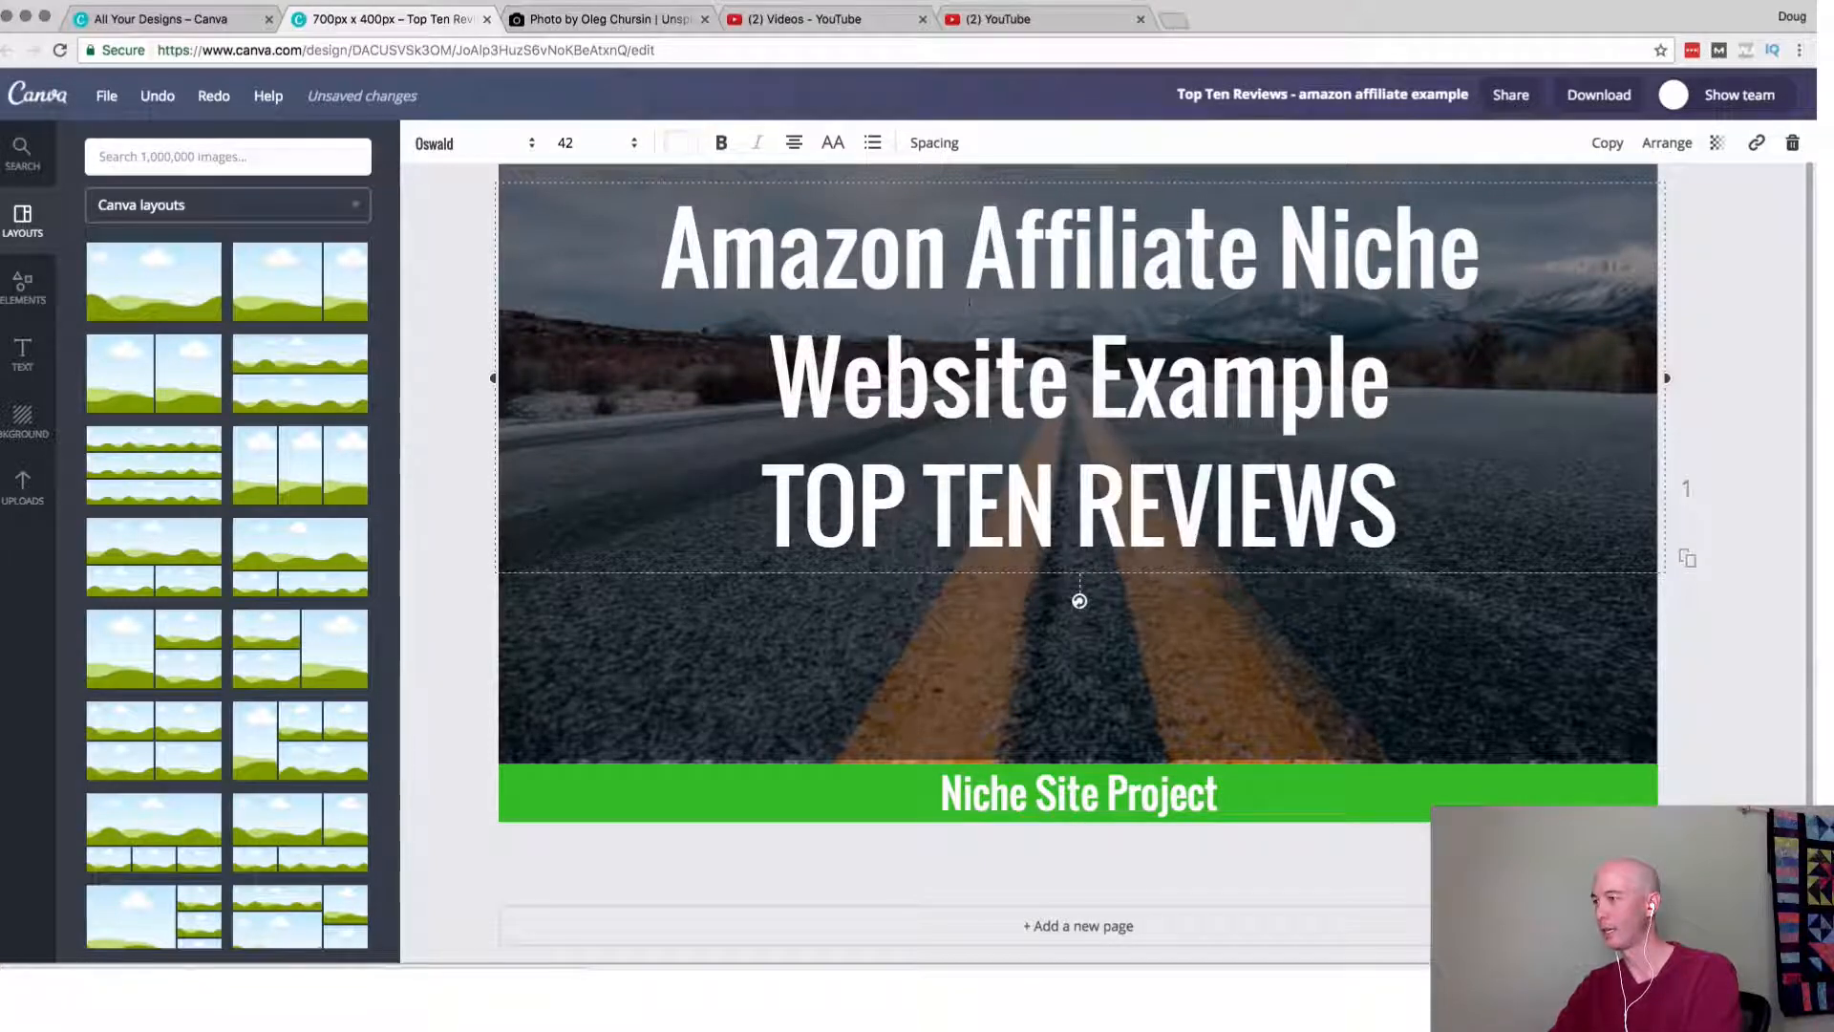
drag(957, 366, 1158, 485)
key(super+c)
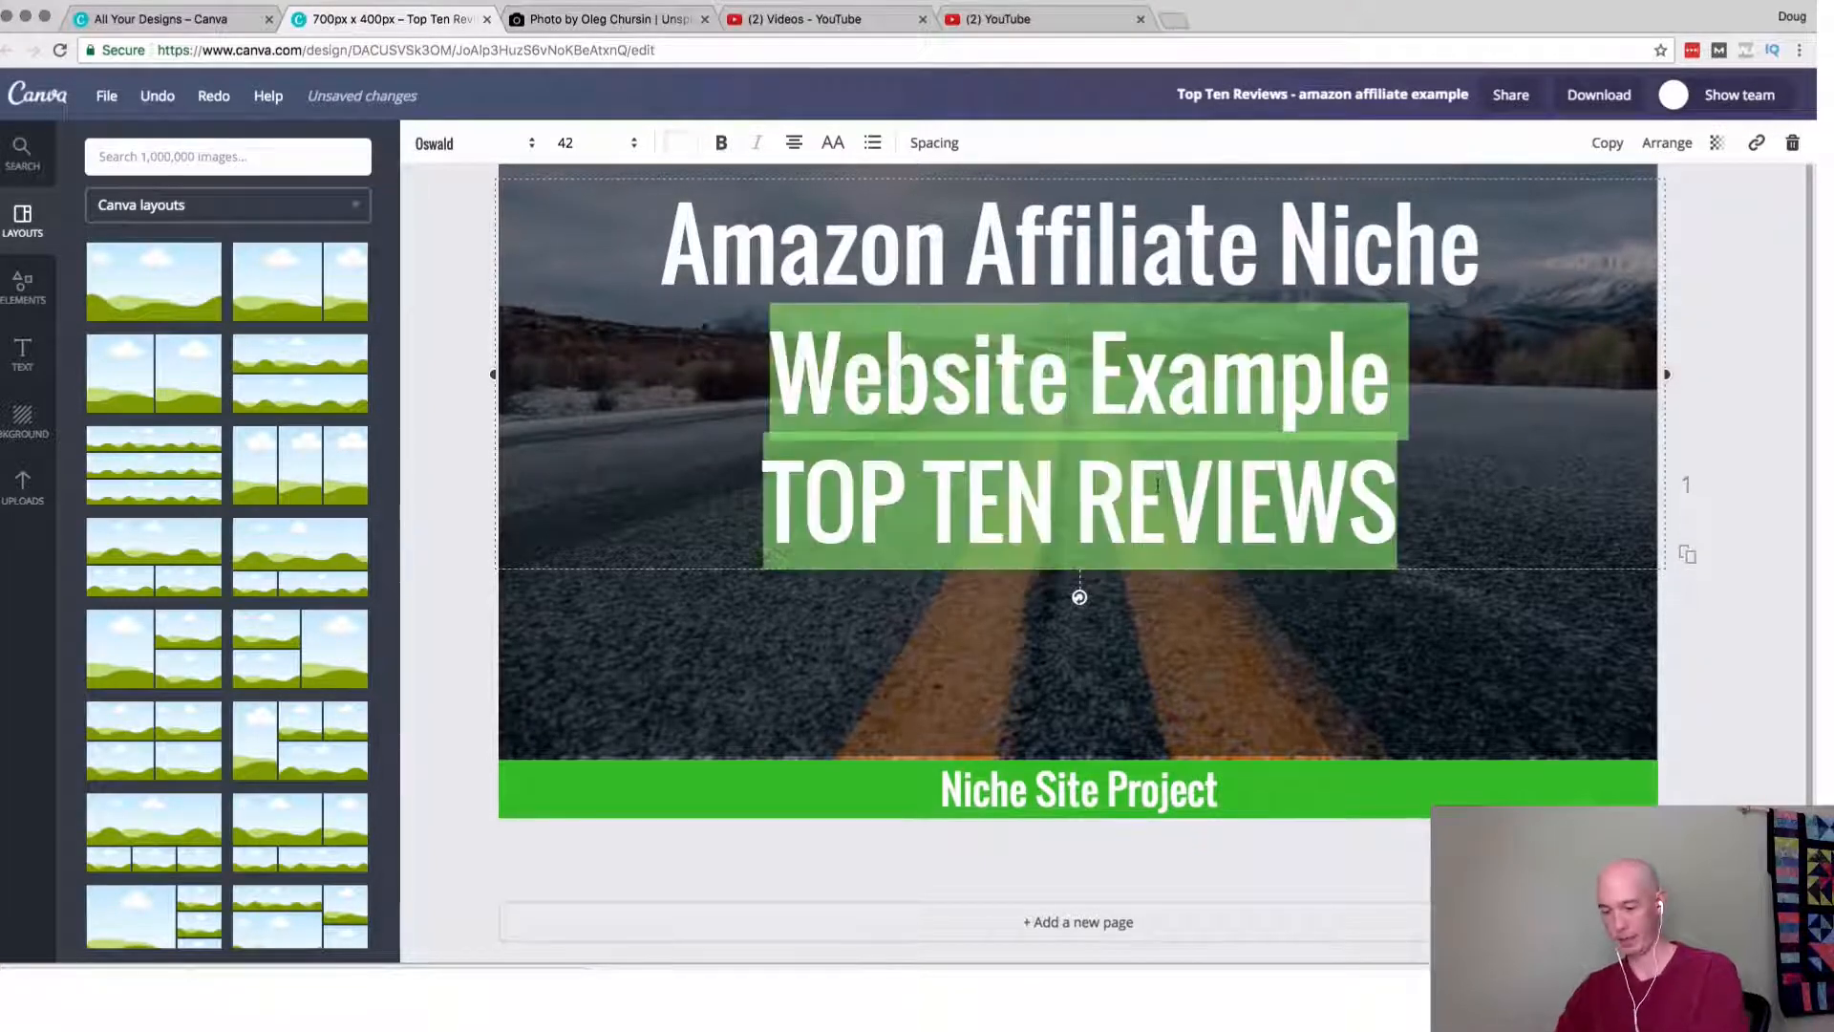
key(BackSpace)
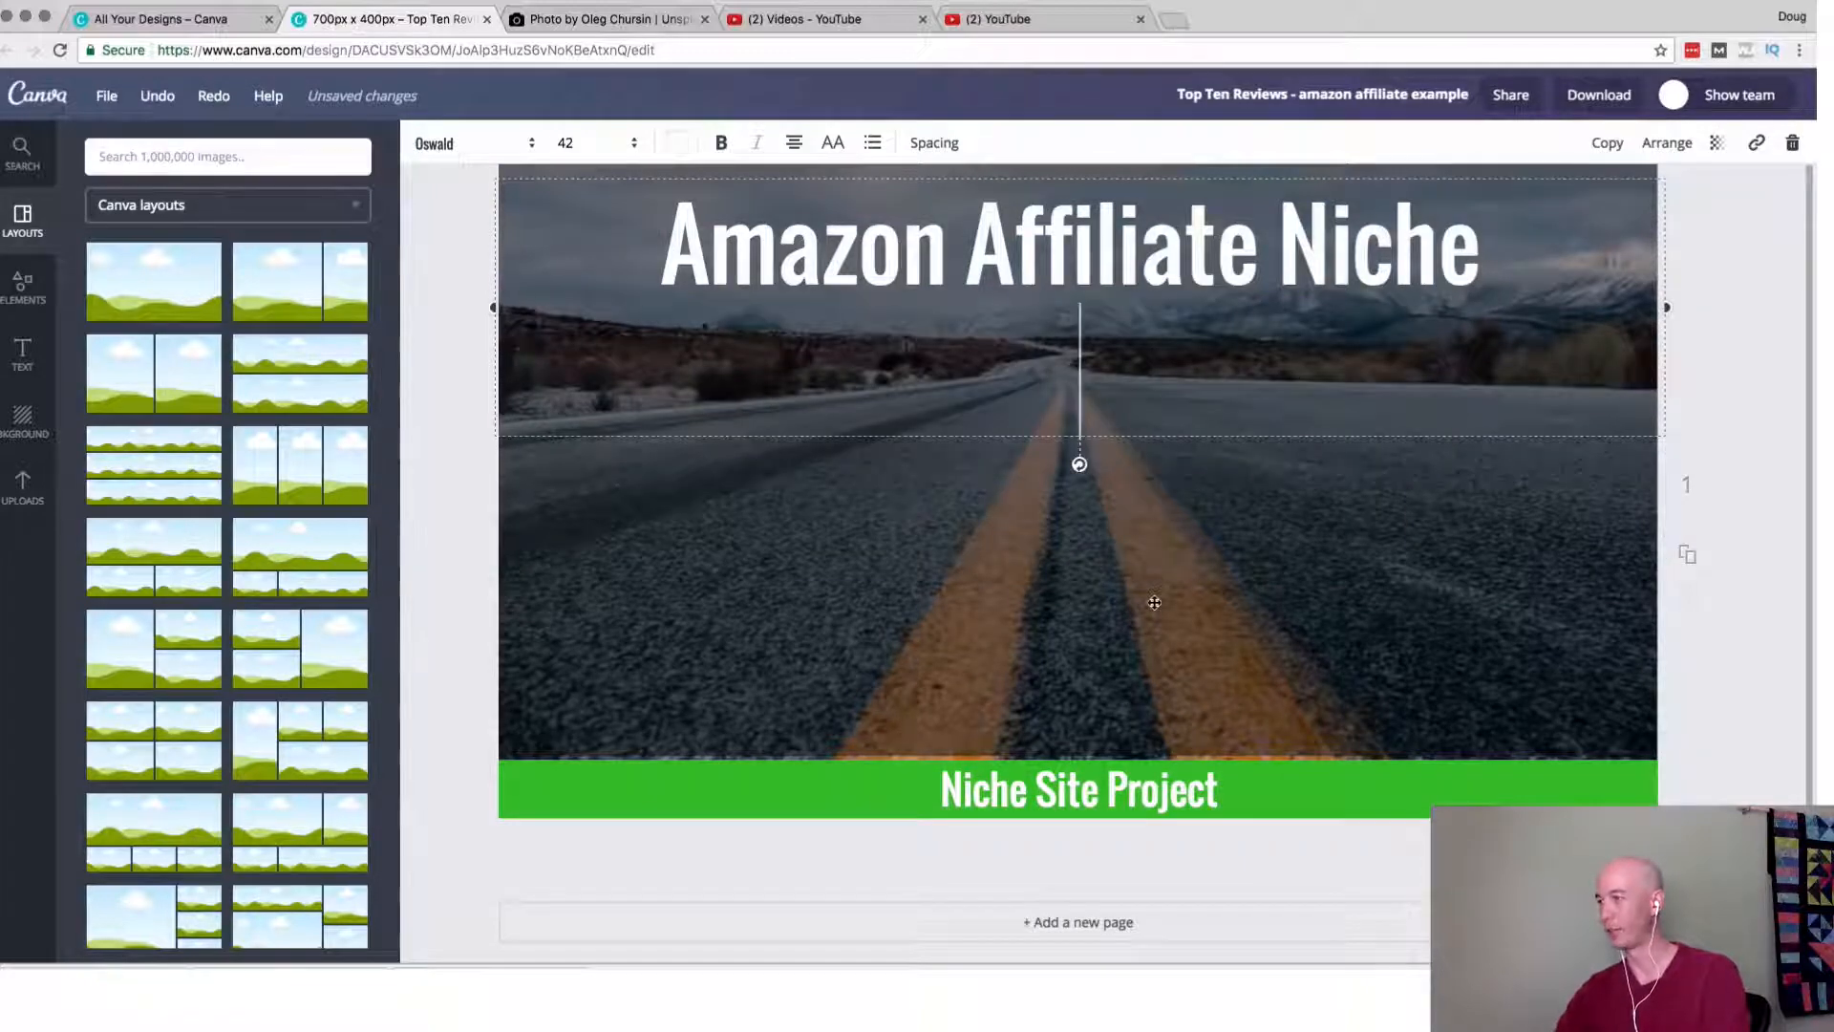
key(BackSpace)
Add a new heading text box over the road photo containing "Website Example" and "TOP TEN REVIEWS" in white.
click(1098, 530)
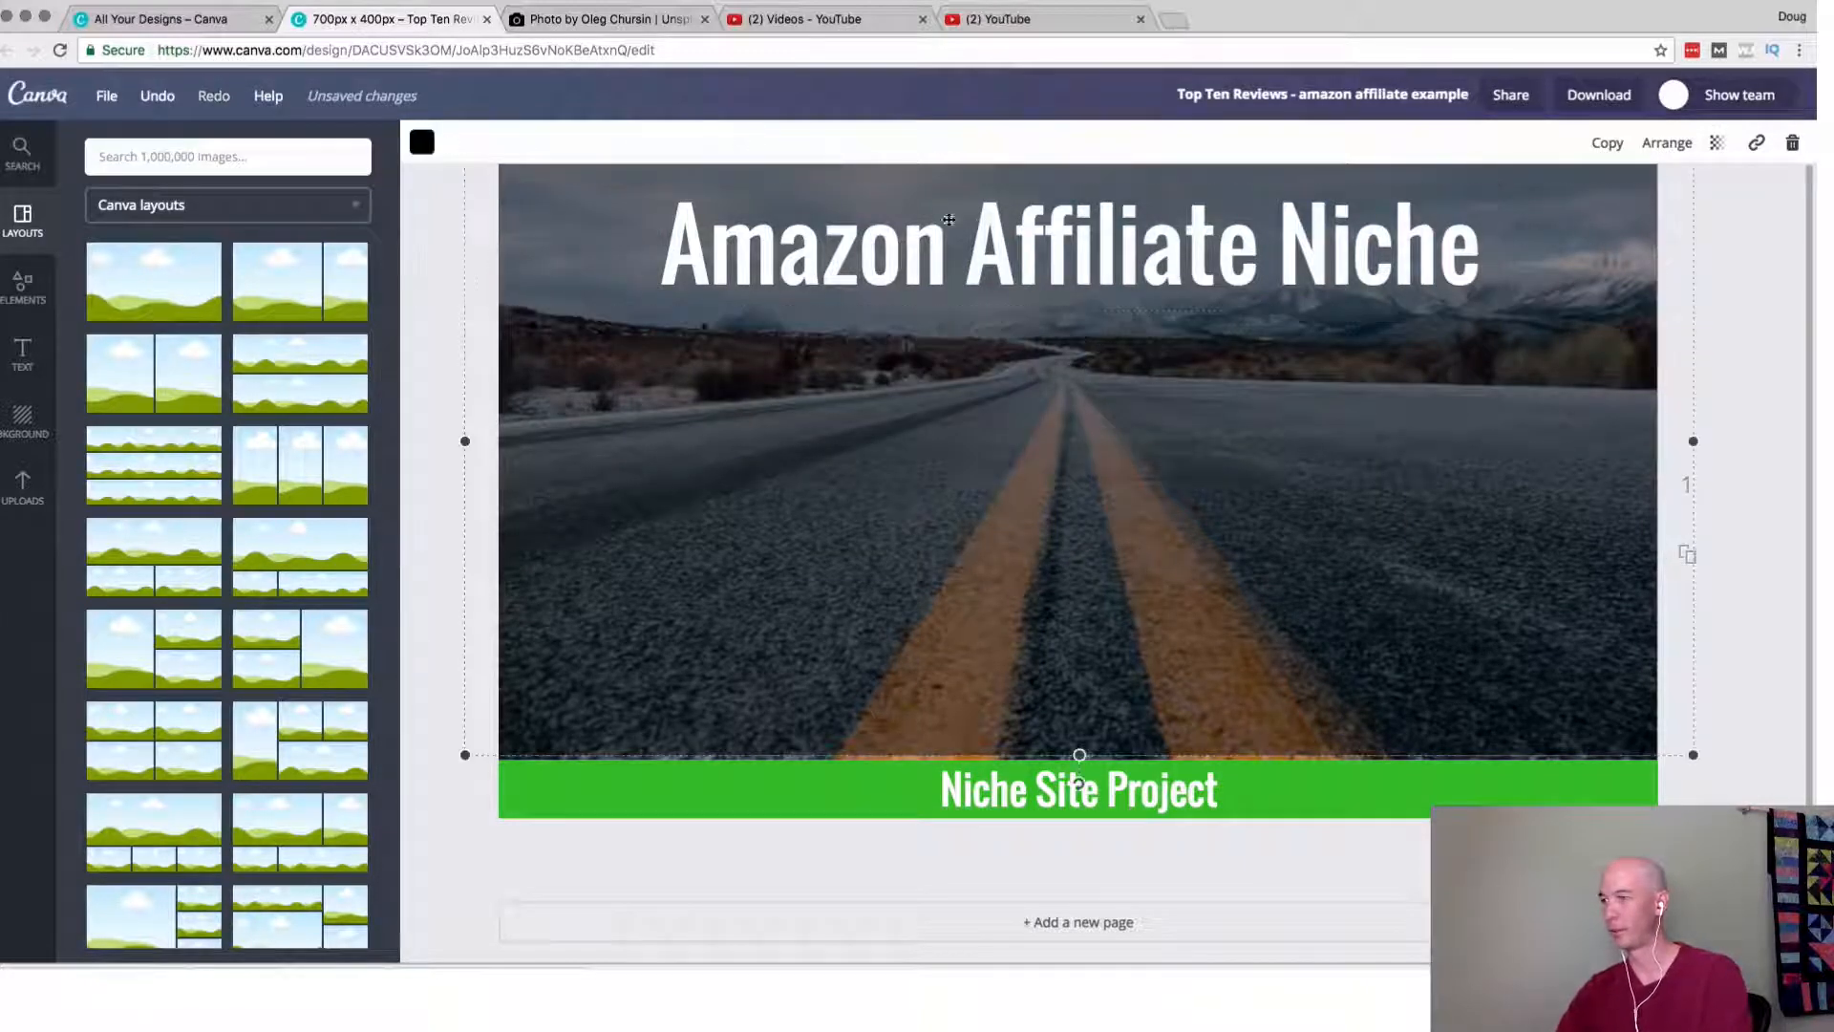
click(22, 354)
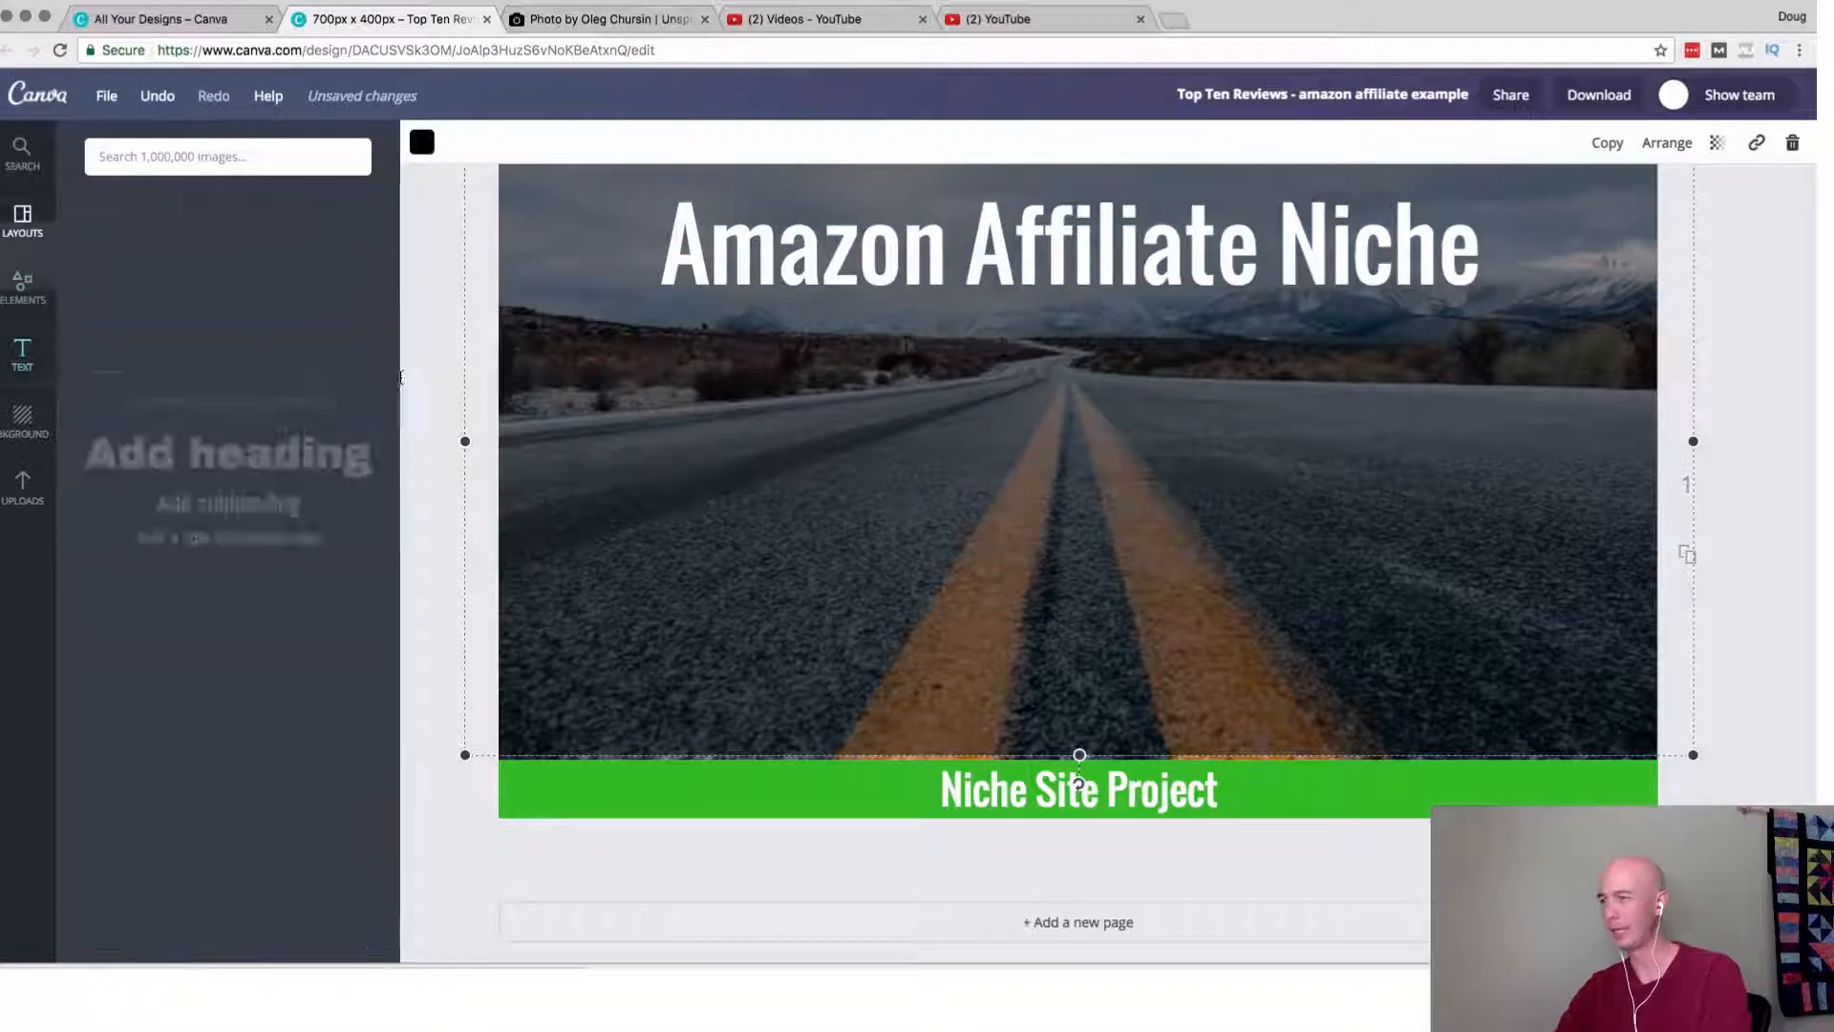
click(286, 263)
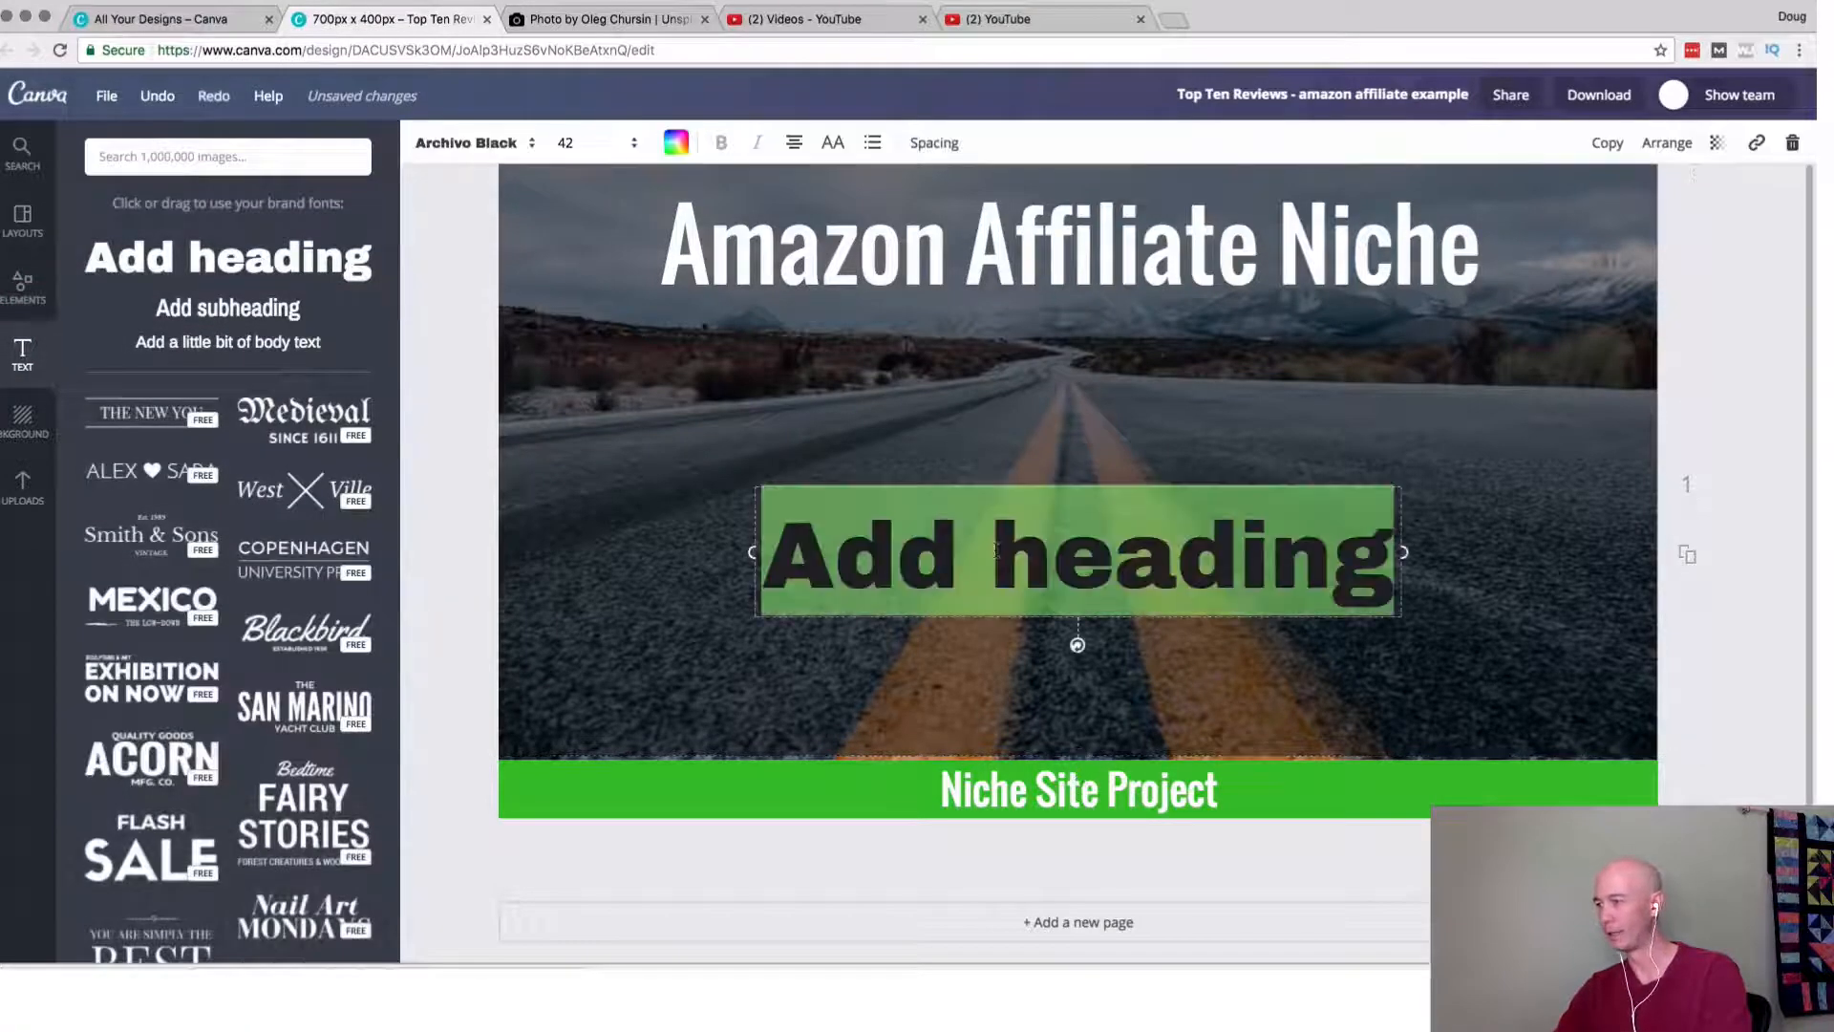
key(super+v)
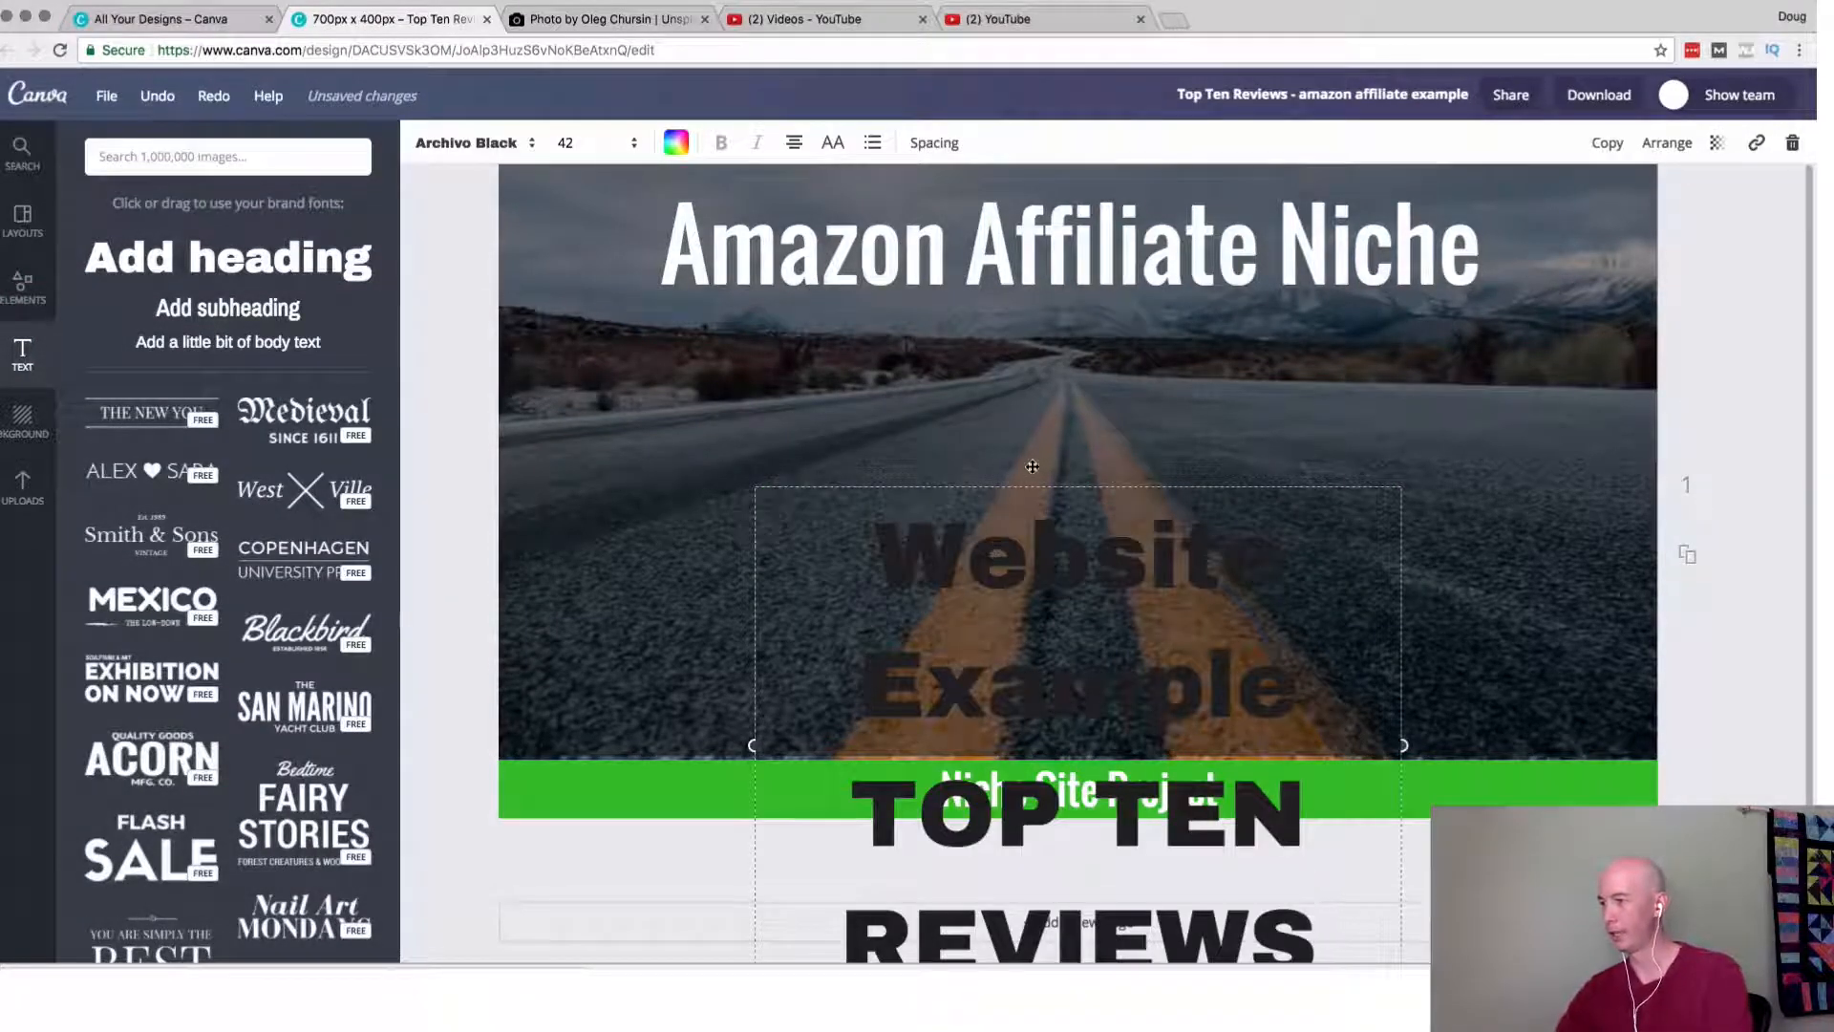
click(677, 144)
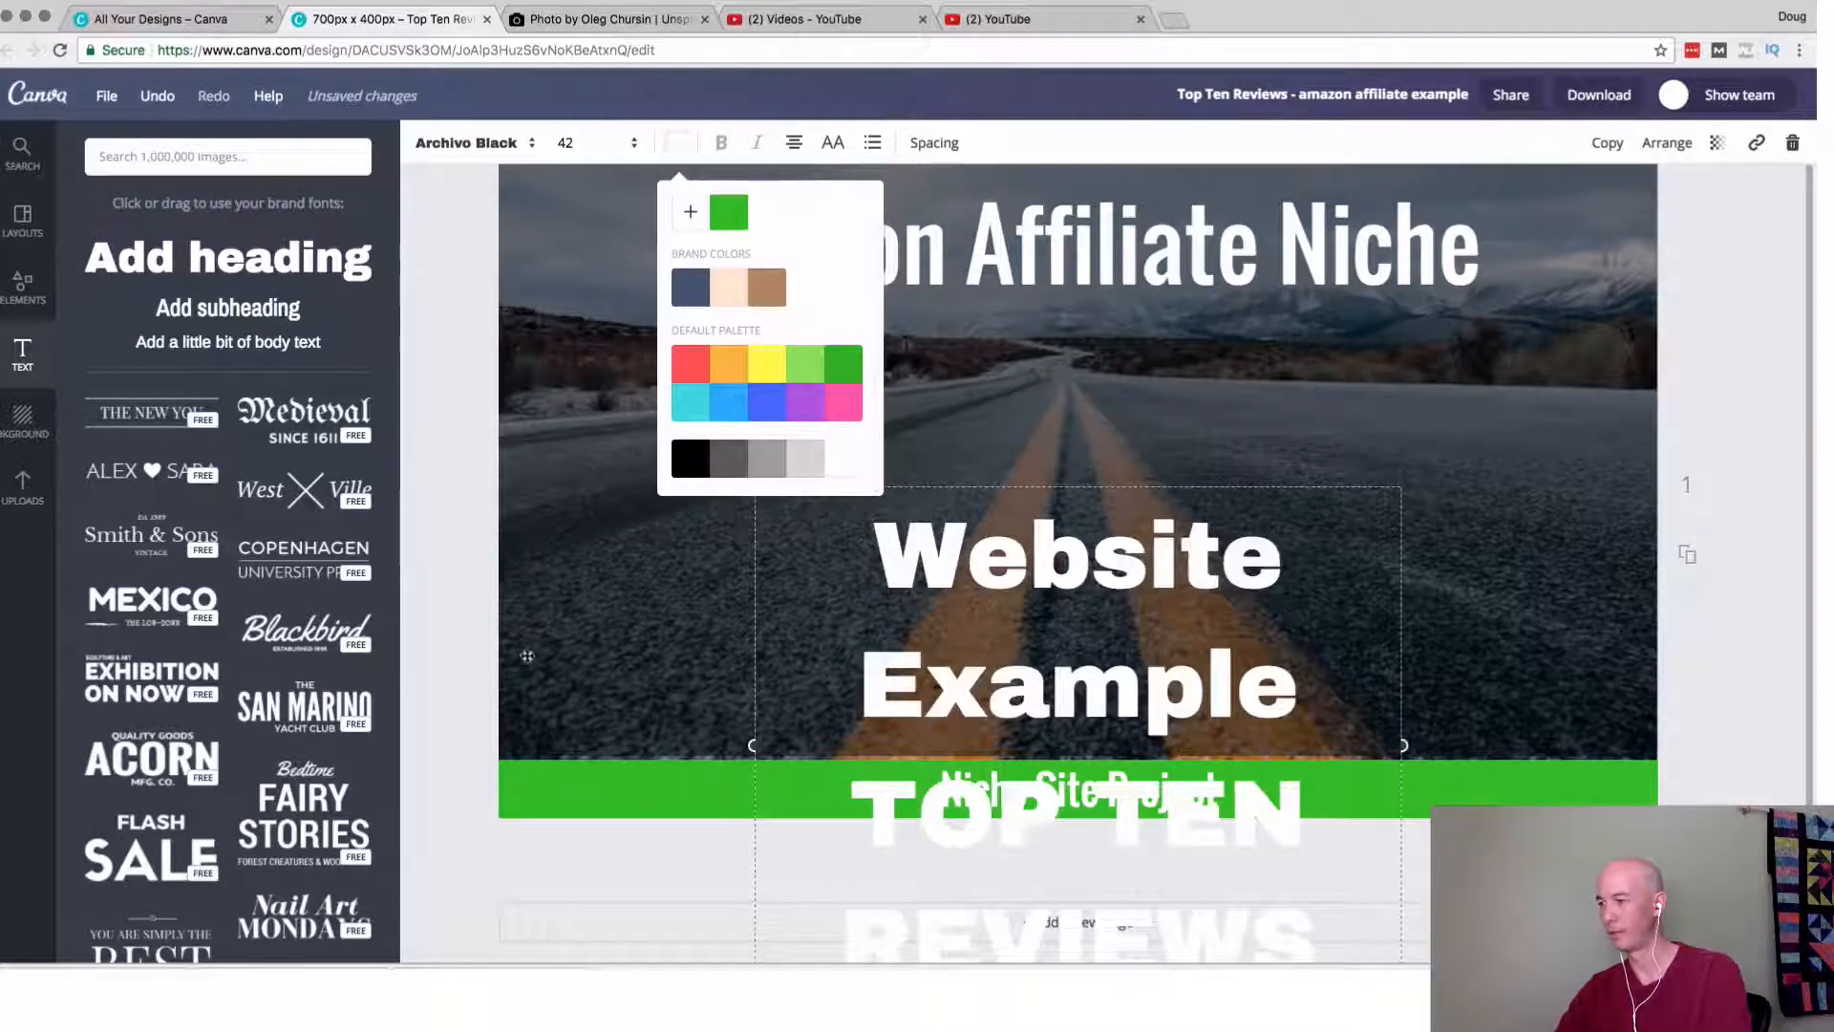
click(449, 613)
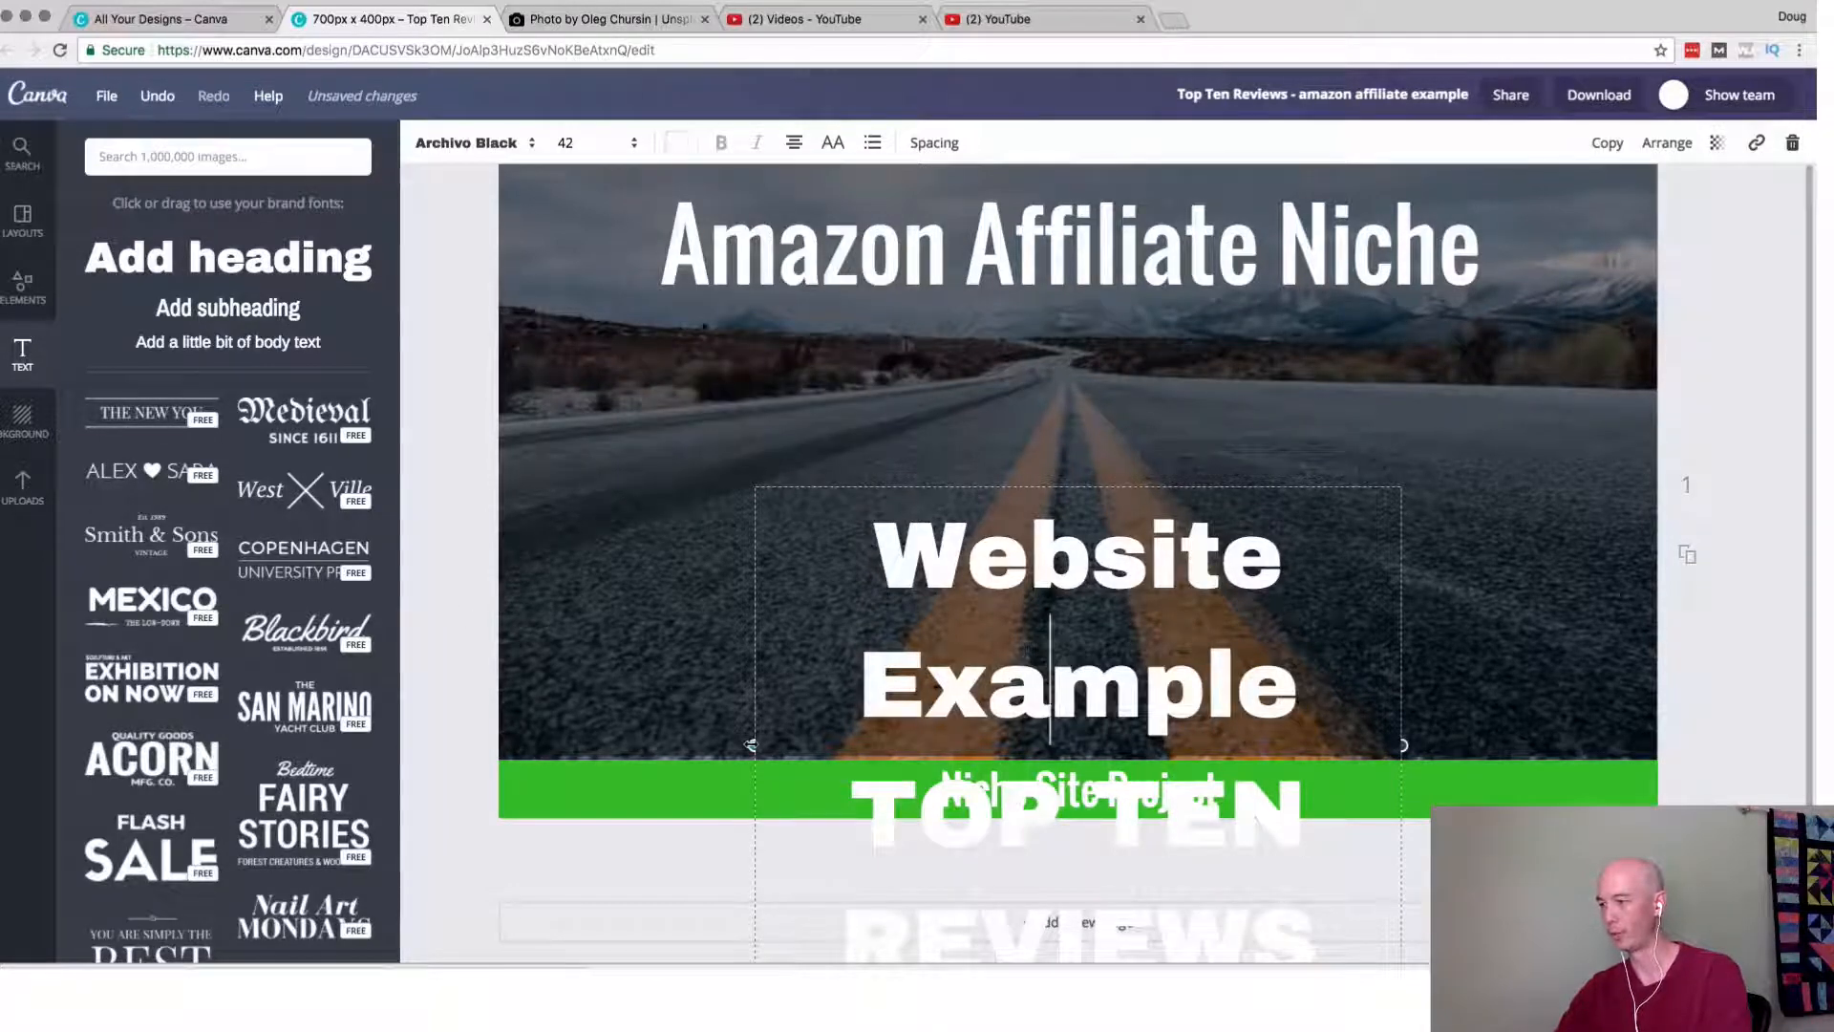
Widen the new text box to the photo's full width and place it directly beneath "Amazon Affiliate Niche".
drag(751, 744, 495, 746)
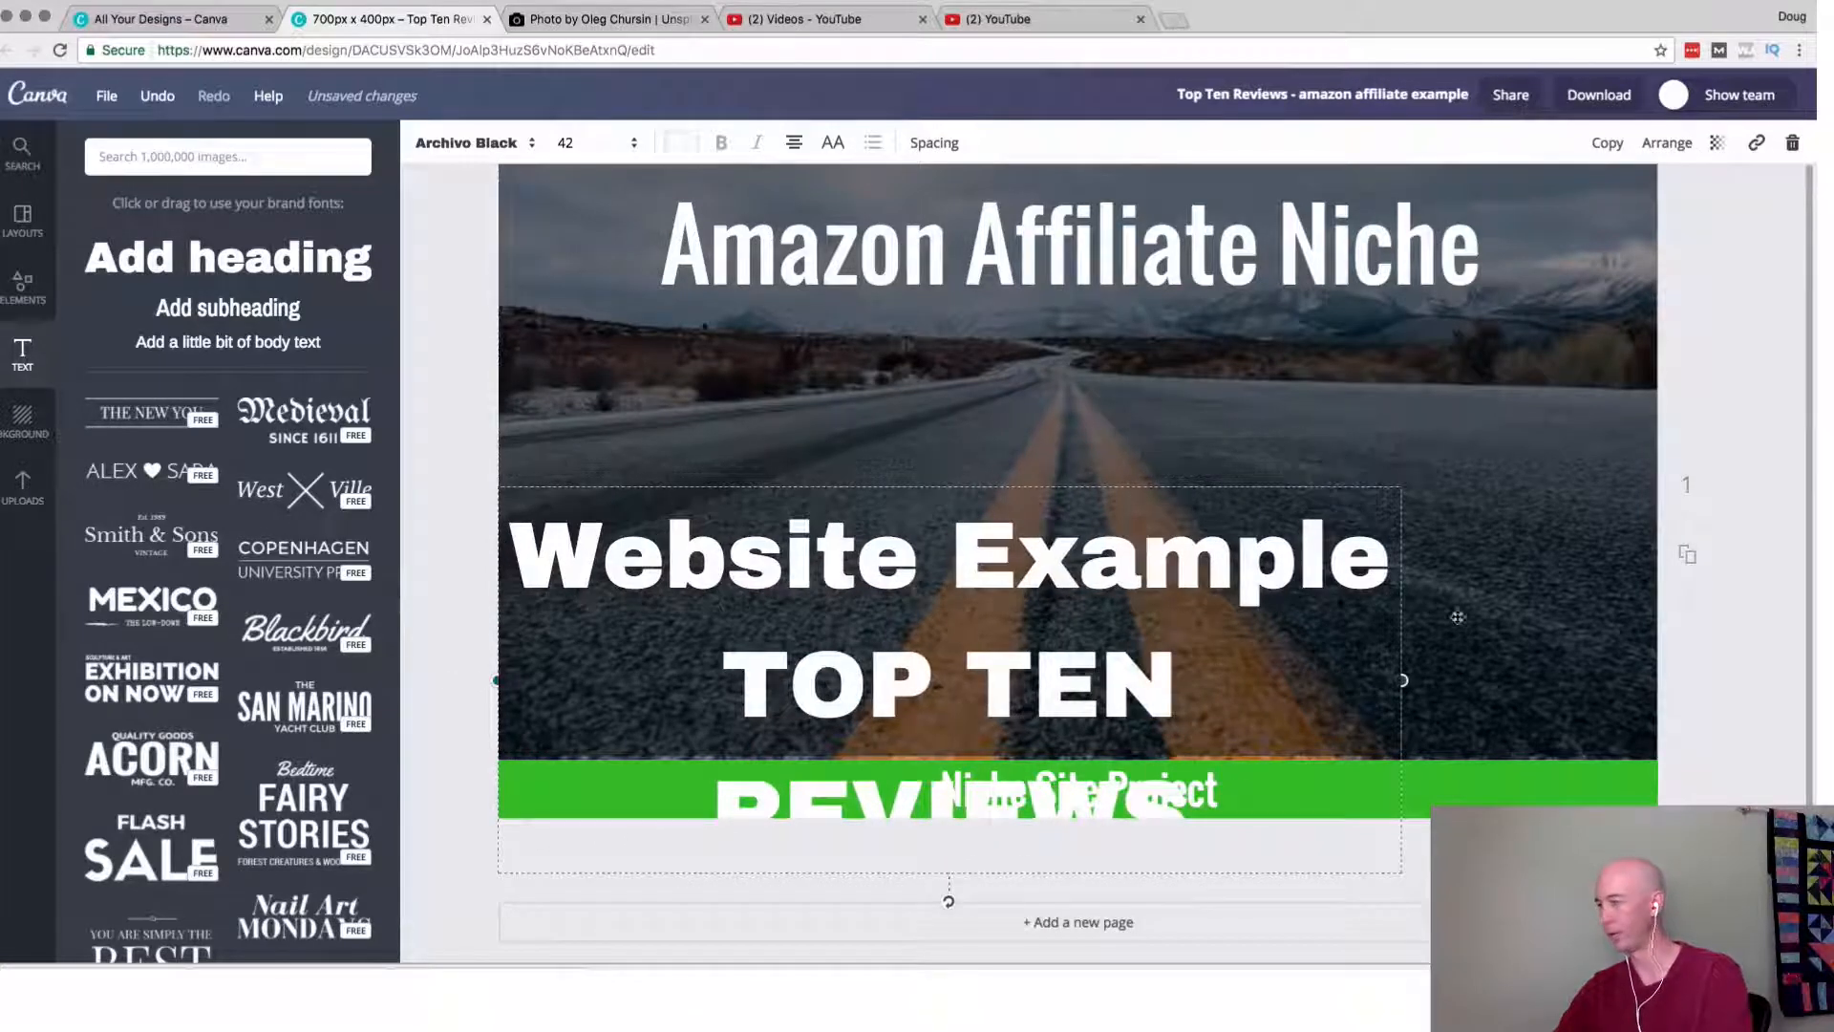
drag(1393, 685, 1658, 681)
drag(1211, 575, 1189, 386)
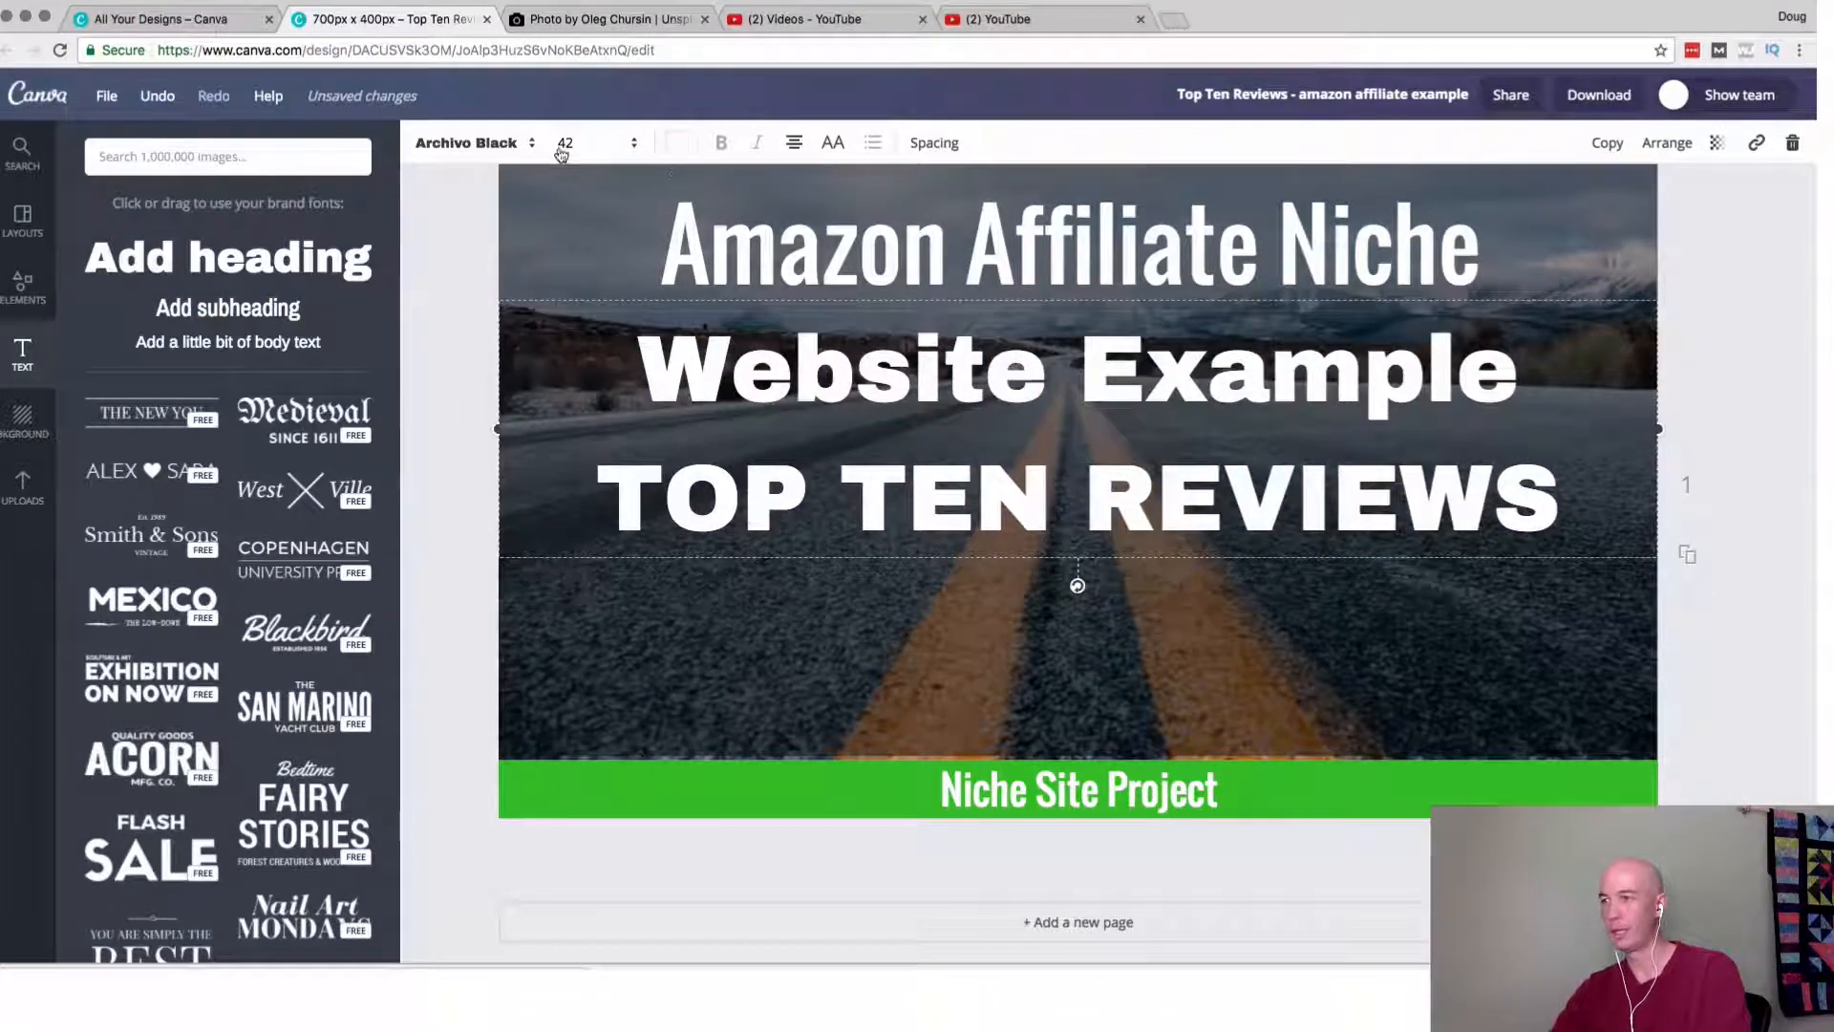
Set the "Website Example TOP TEN REVIEWS" text to size 56 in the Oswald font.
click(565, 143)
click(573, 517)
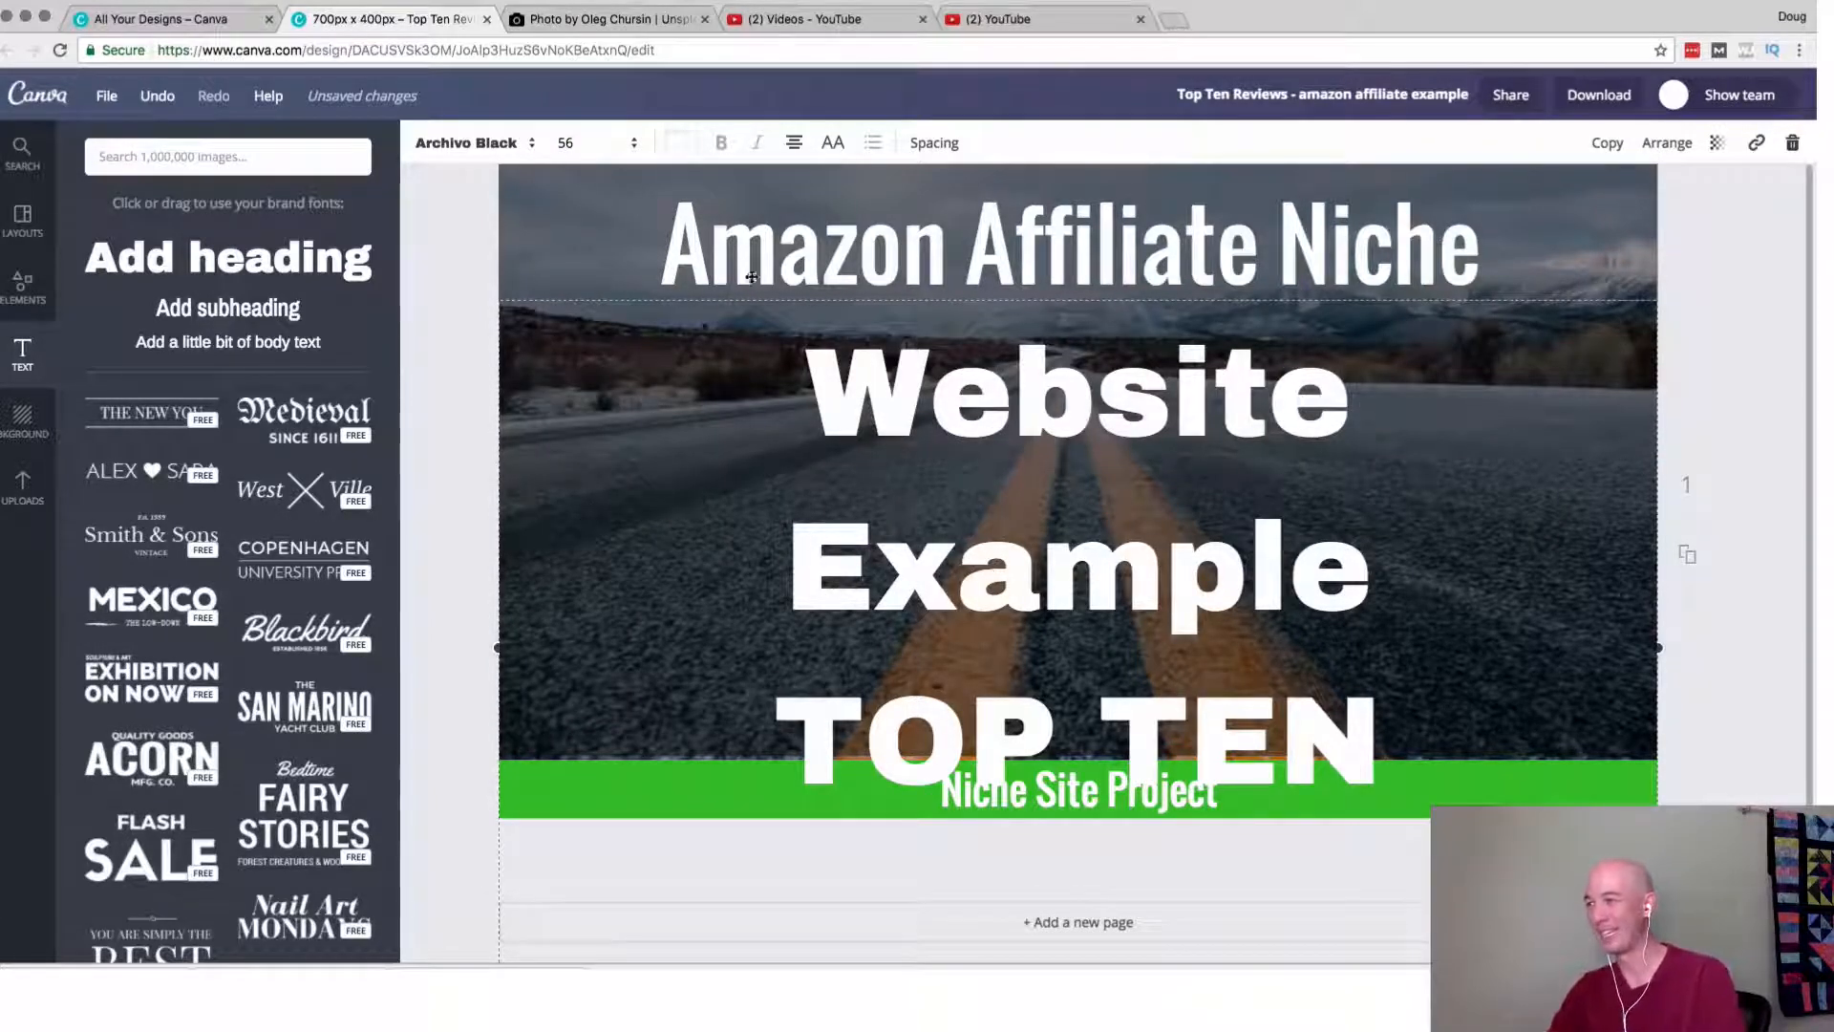
click(513, 155)
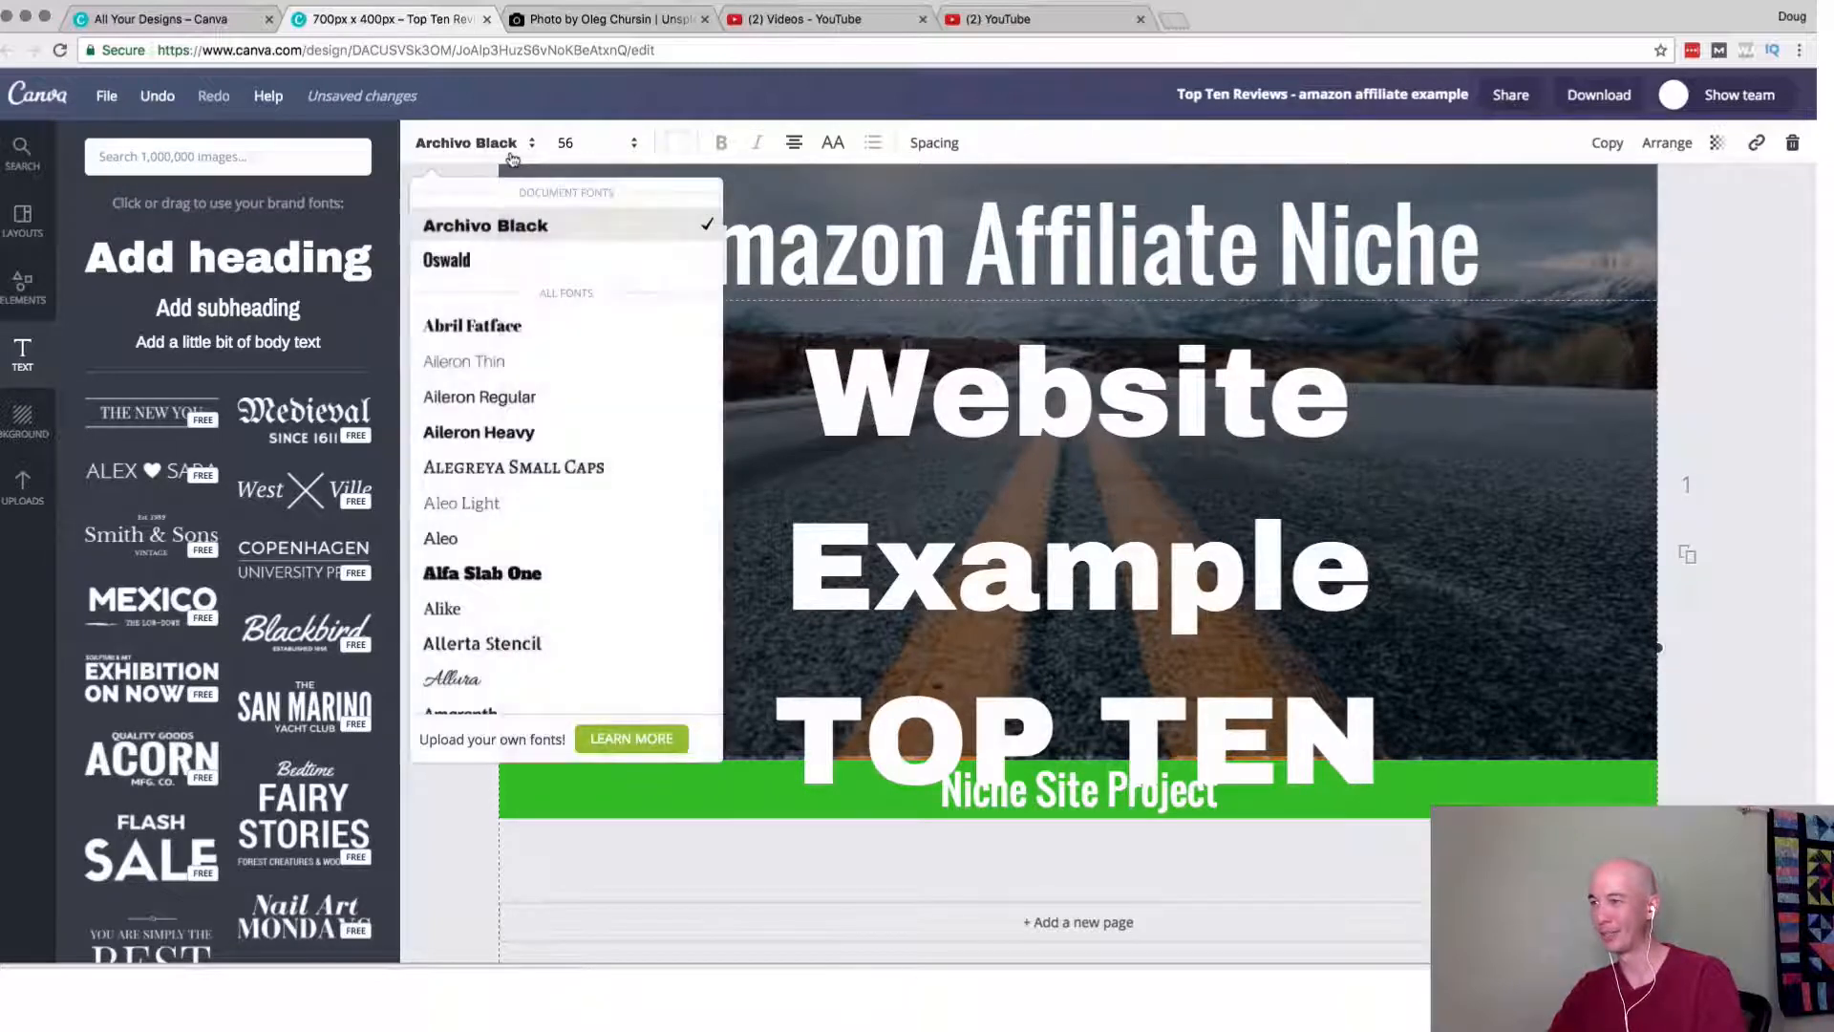
click(487, 261)
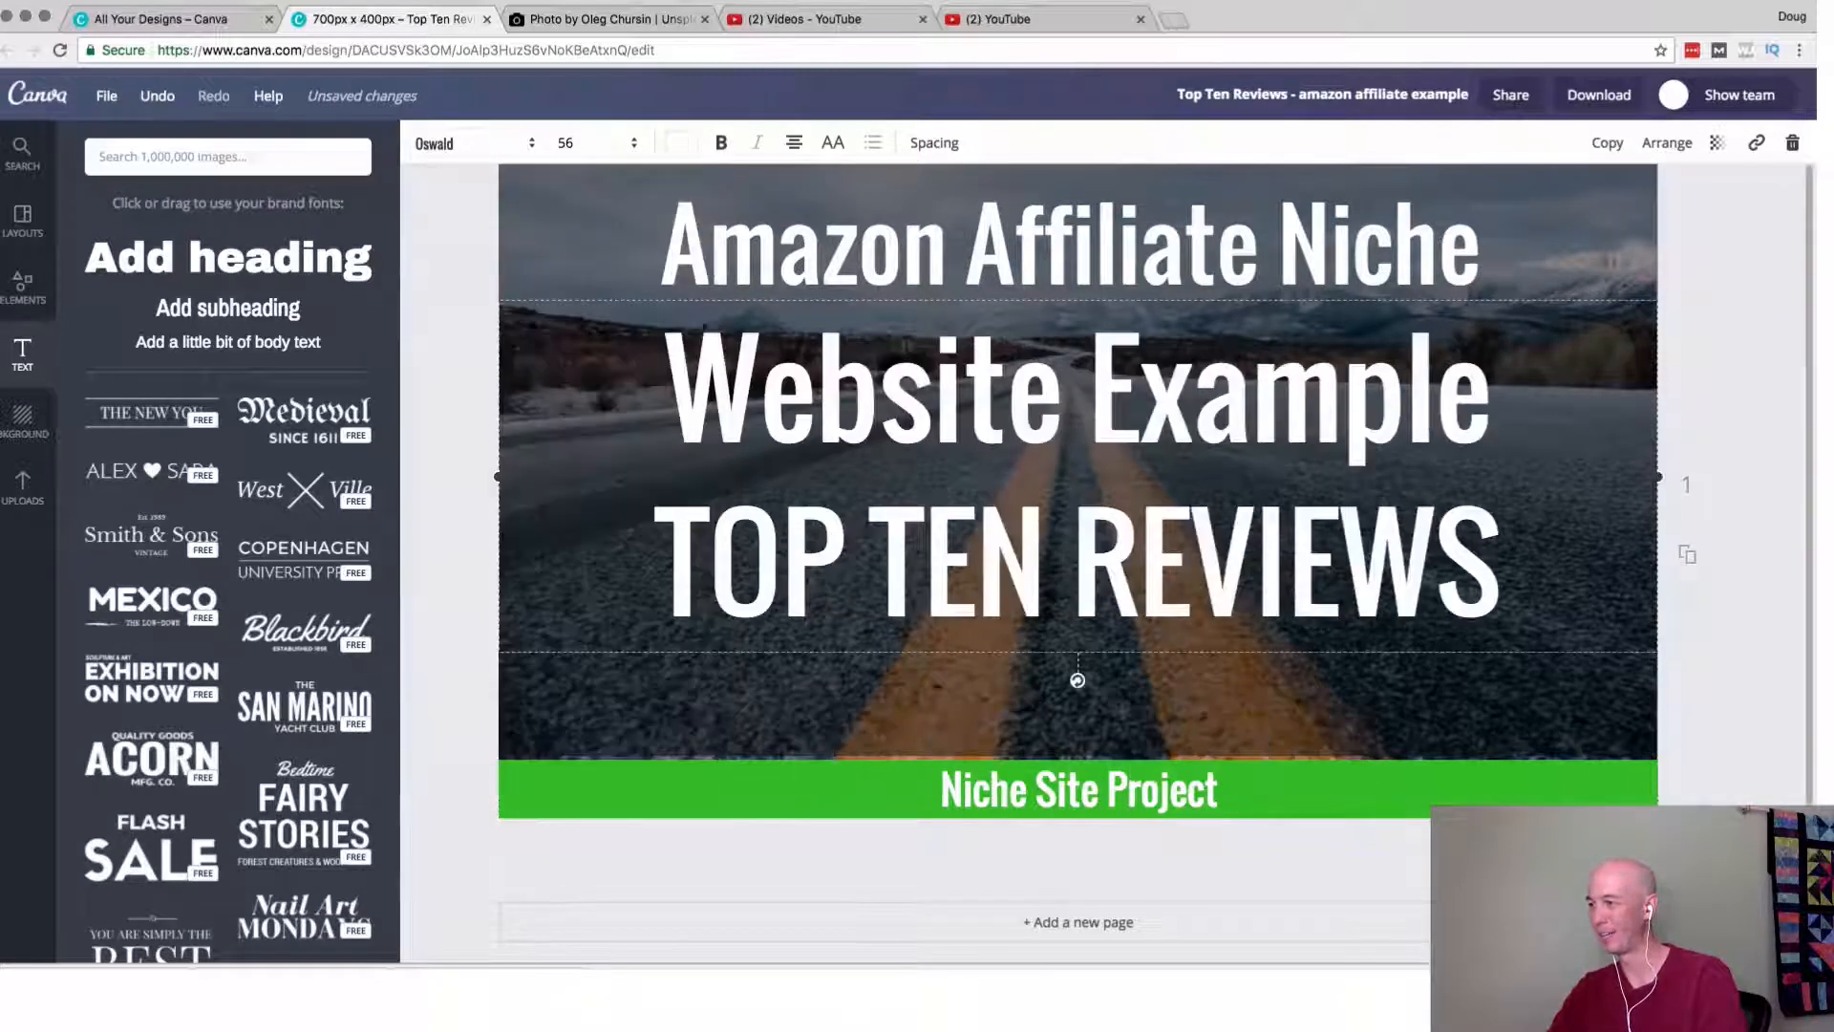
Enlarge the "Website Example TOP TEN REVIEWS" text to size 64 and finally to size 72.
click(631, 153)
click(563, 500)
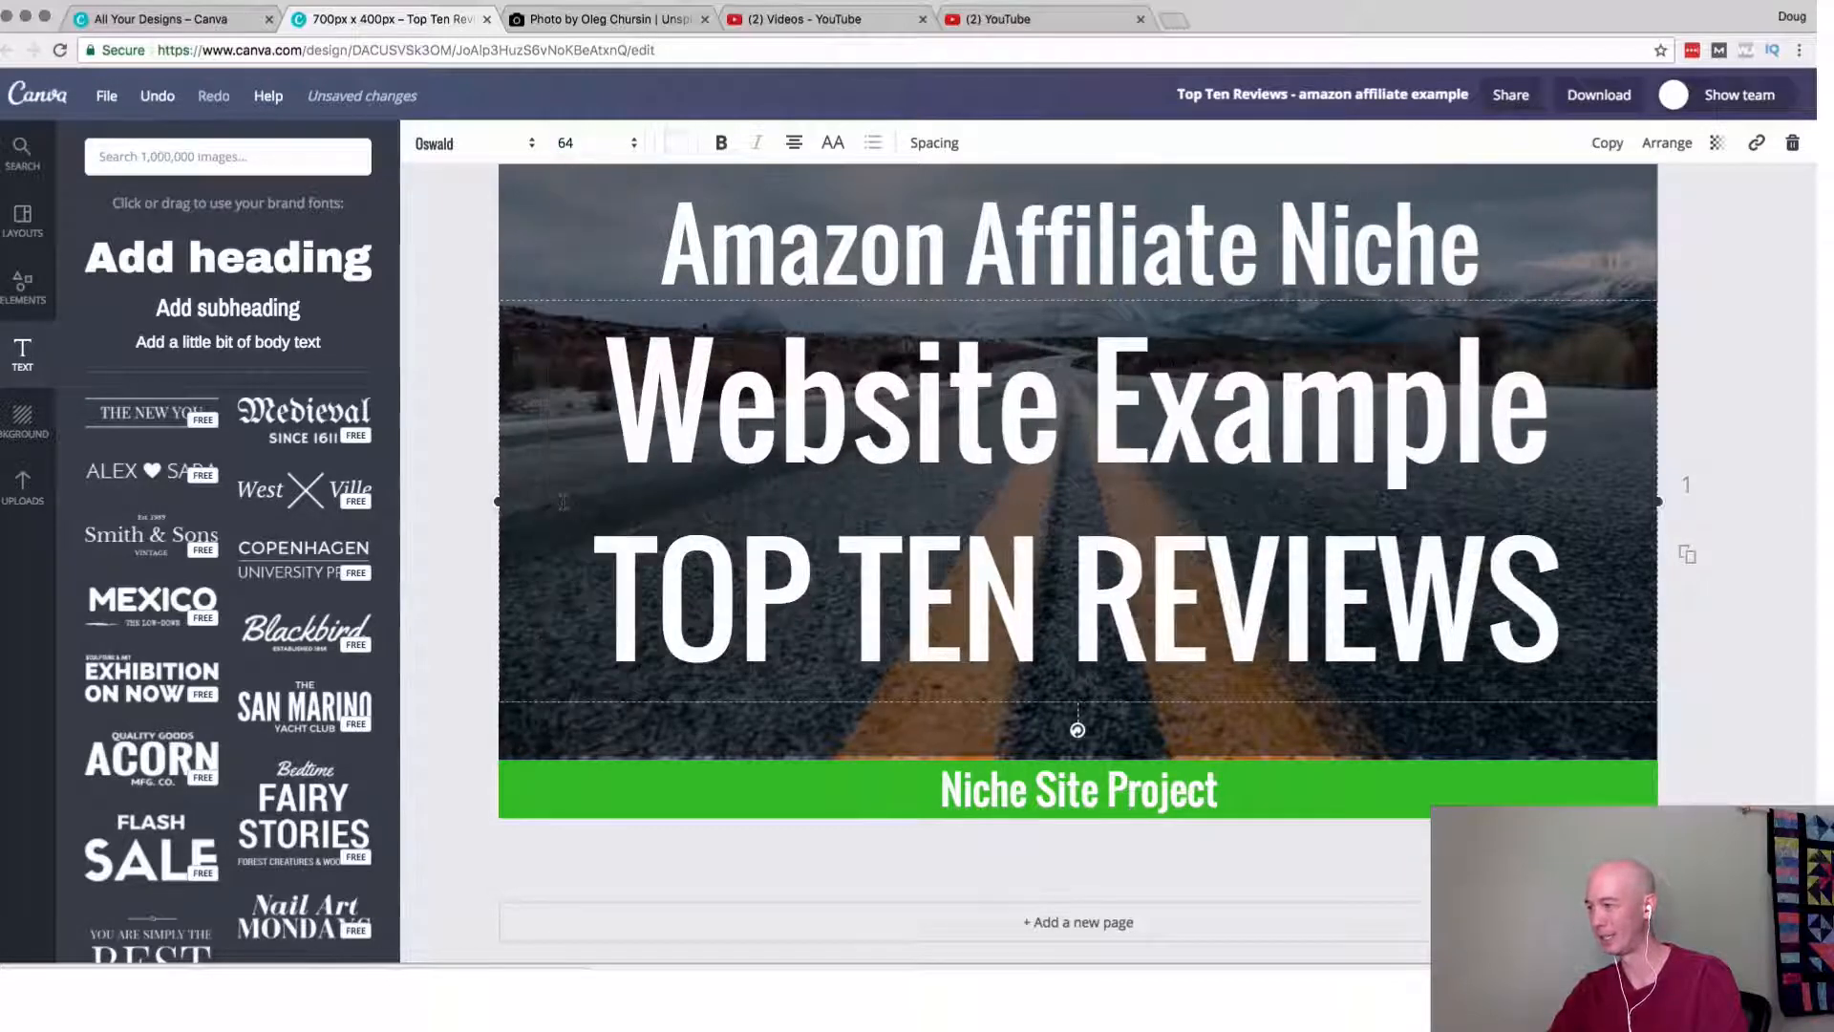
click(621, 153)
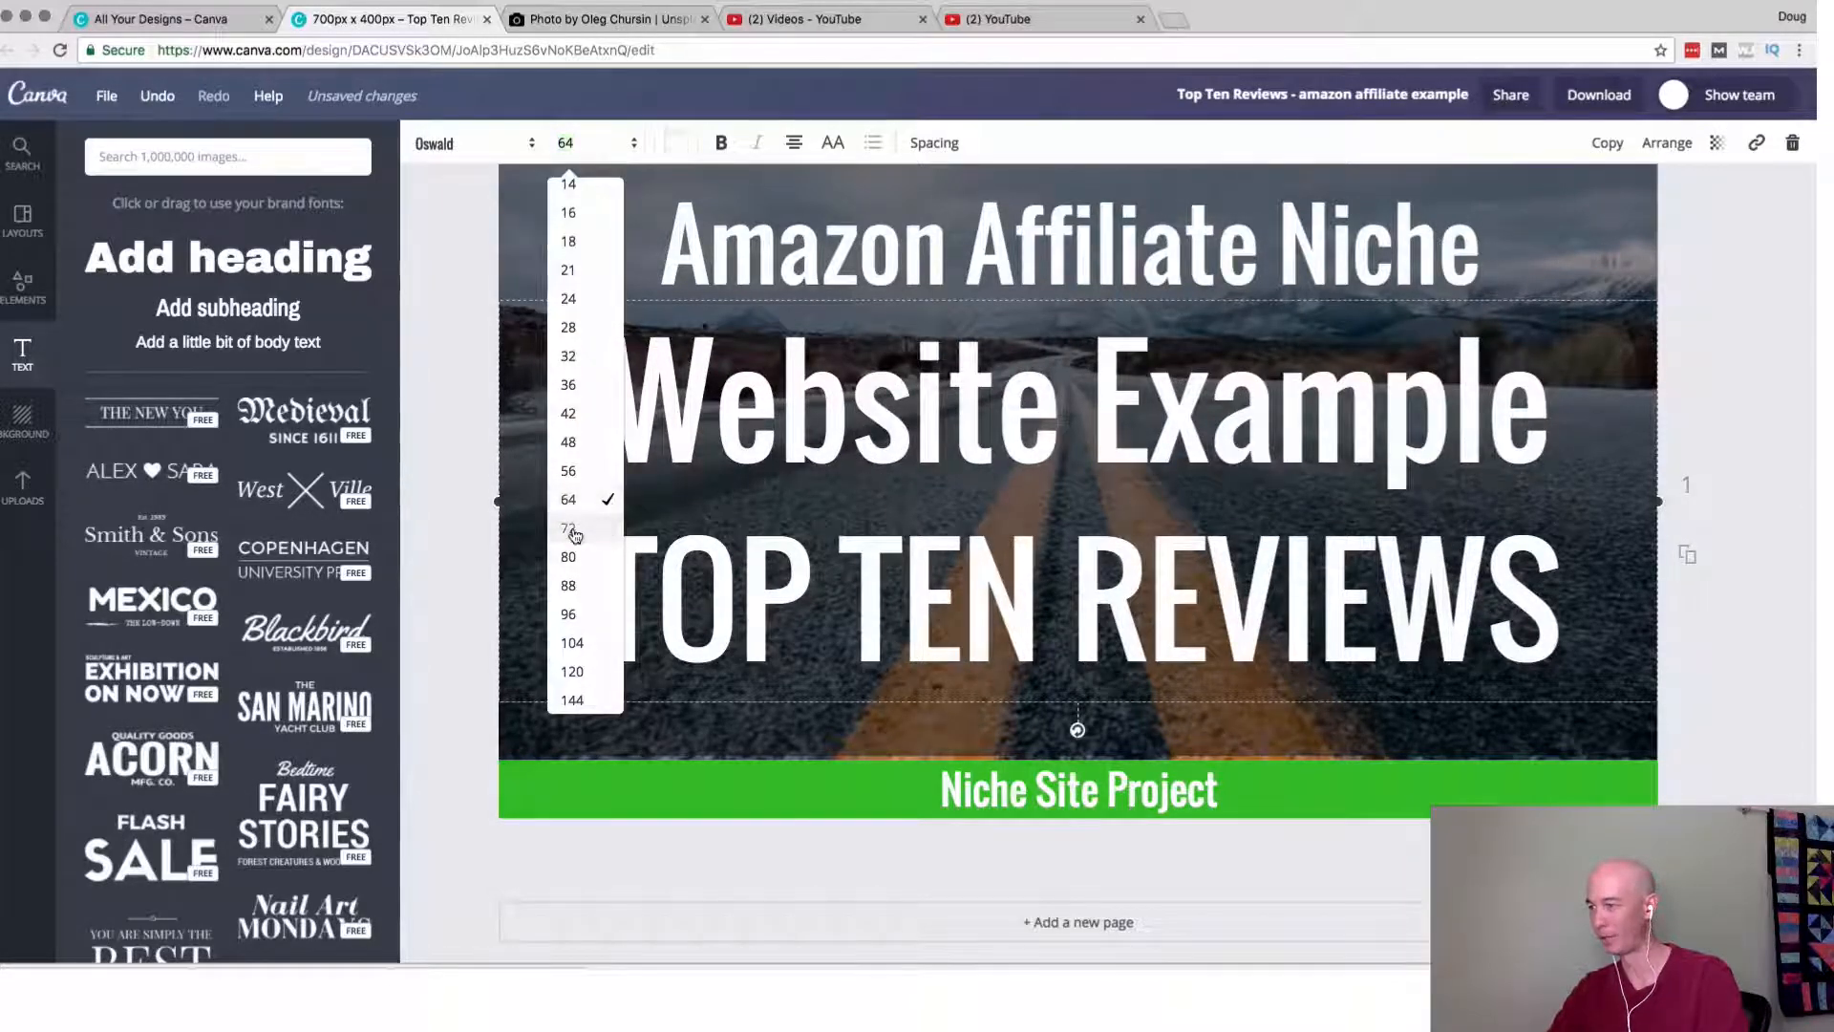
click(570, 532)
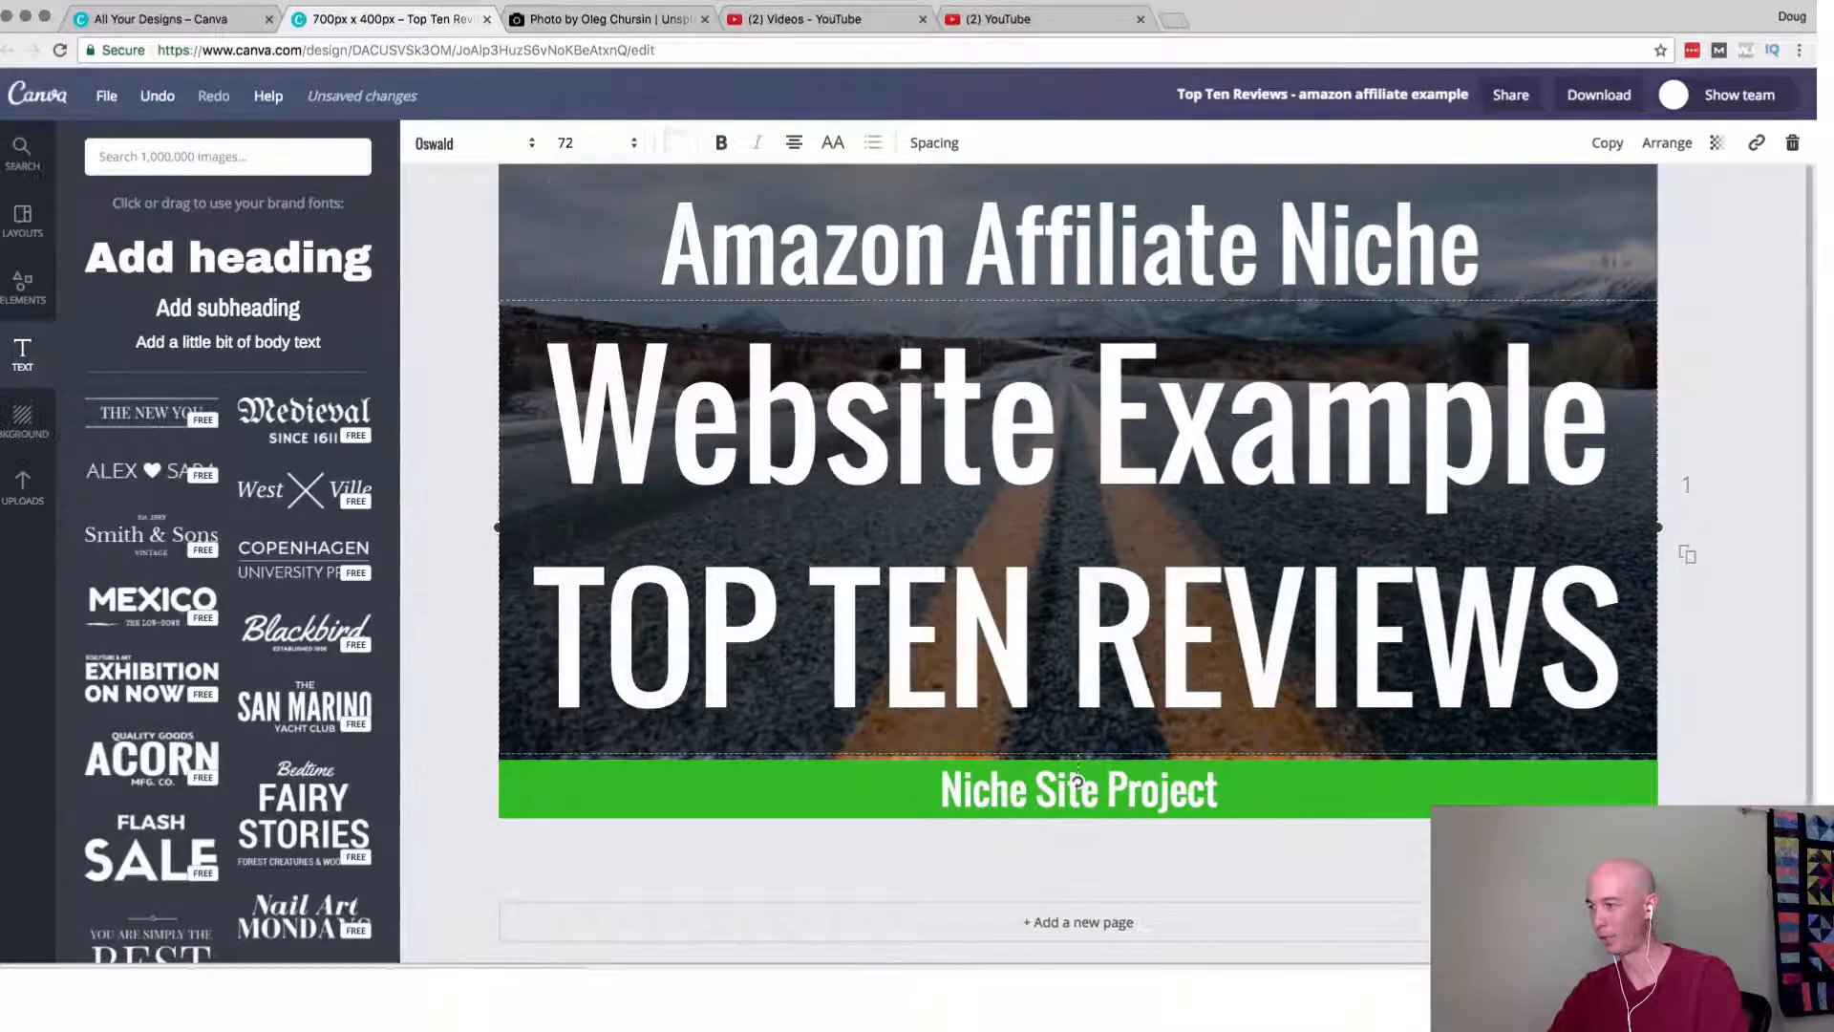
click(447, 392)
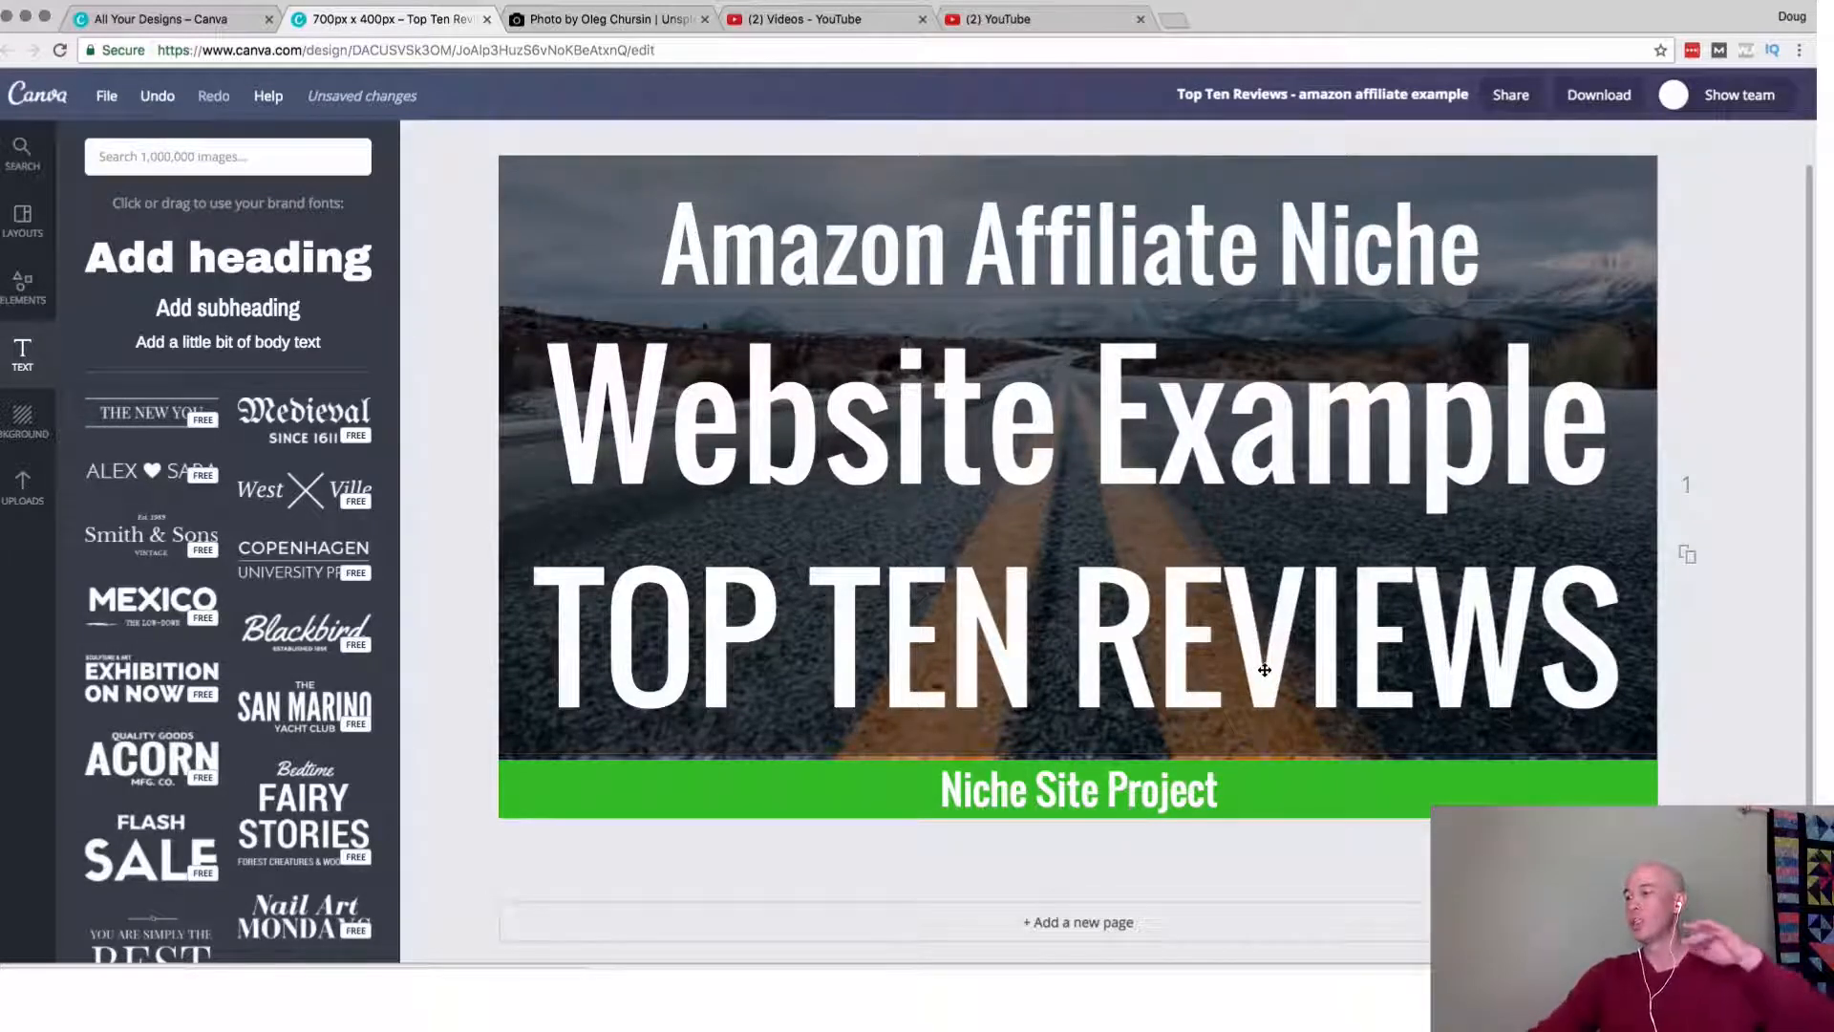
Fine-tune the vertical position of the two large text lines between the "Amazon Affiliate Niche" heading and the green banner.
click(1125, 737)
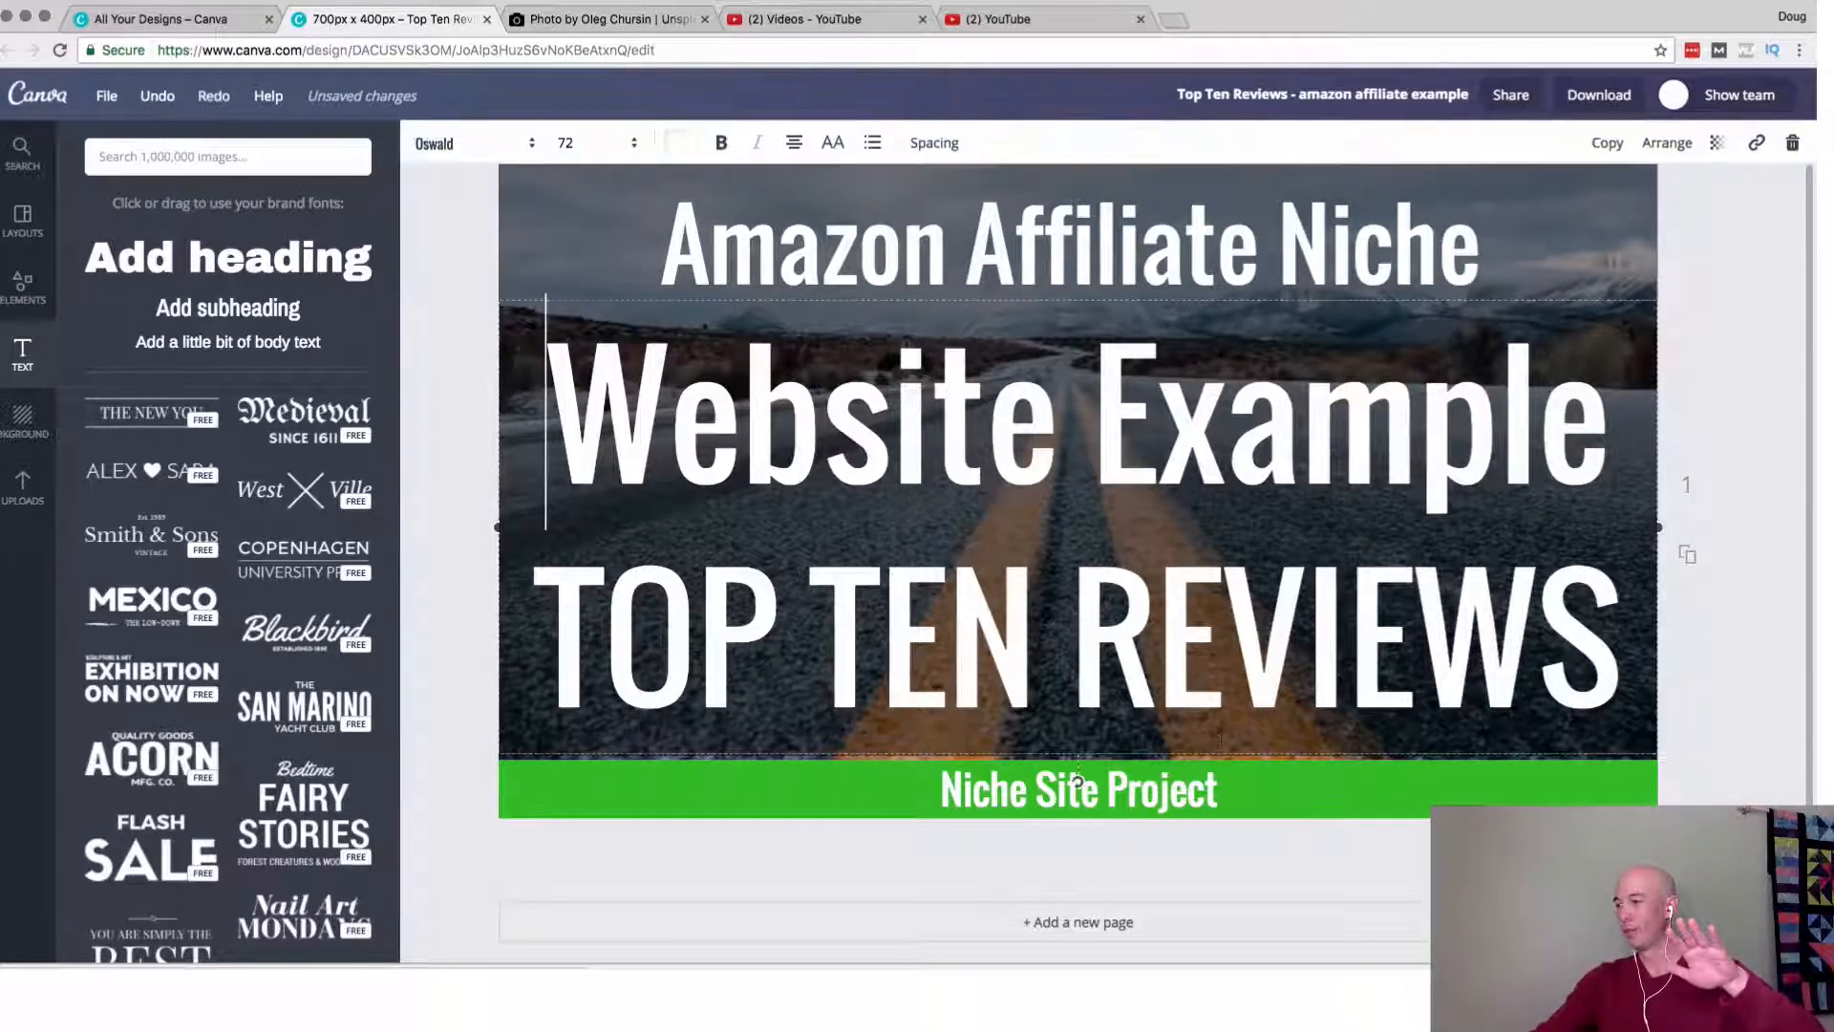
click(460, 290)
drag(680, 497, 678, 467)
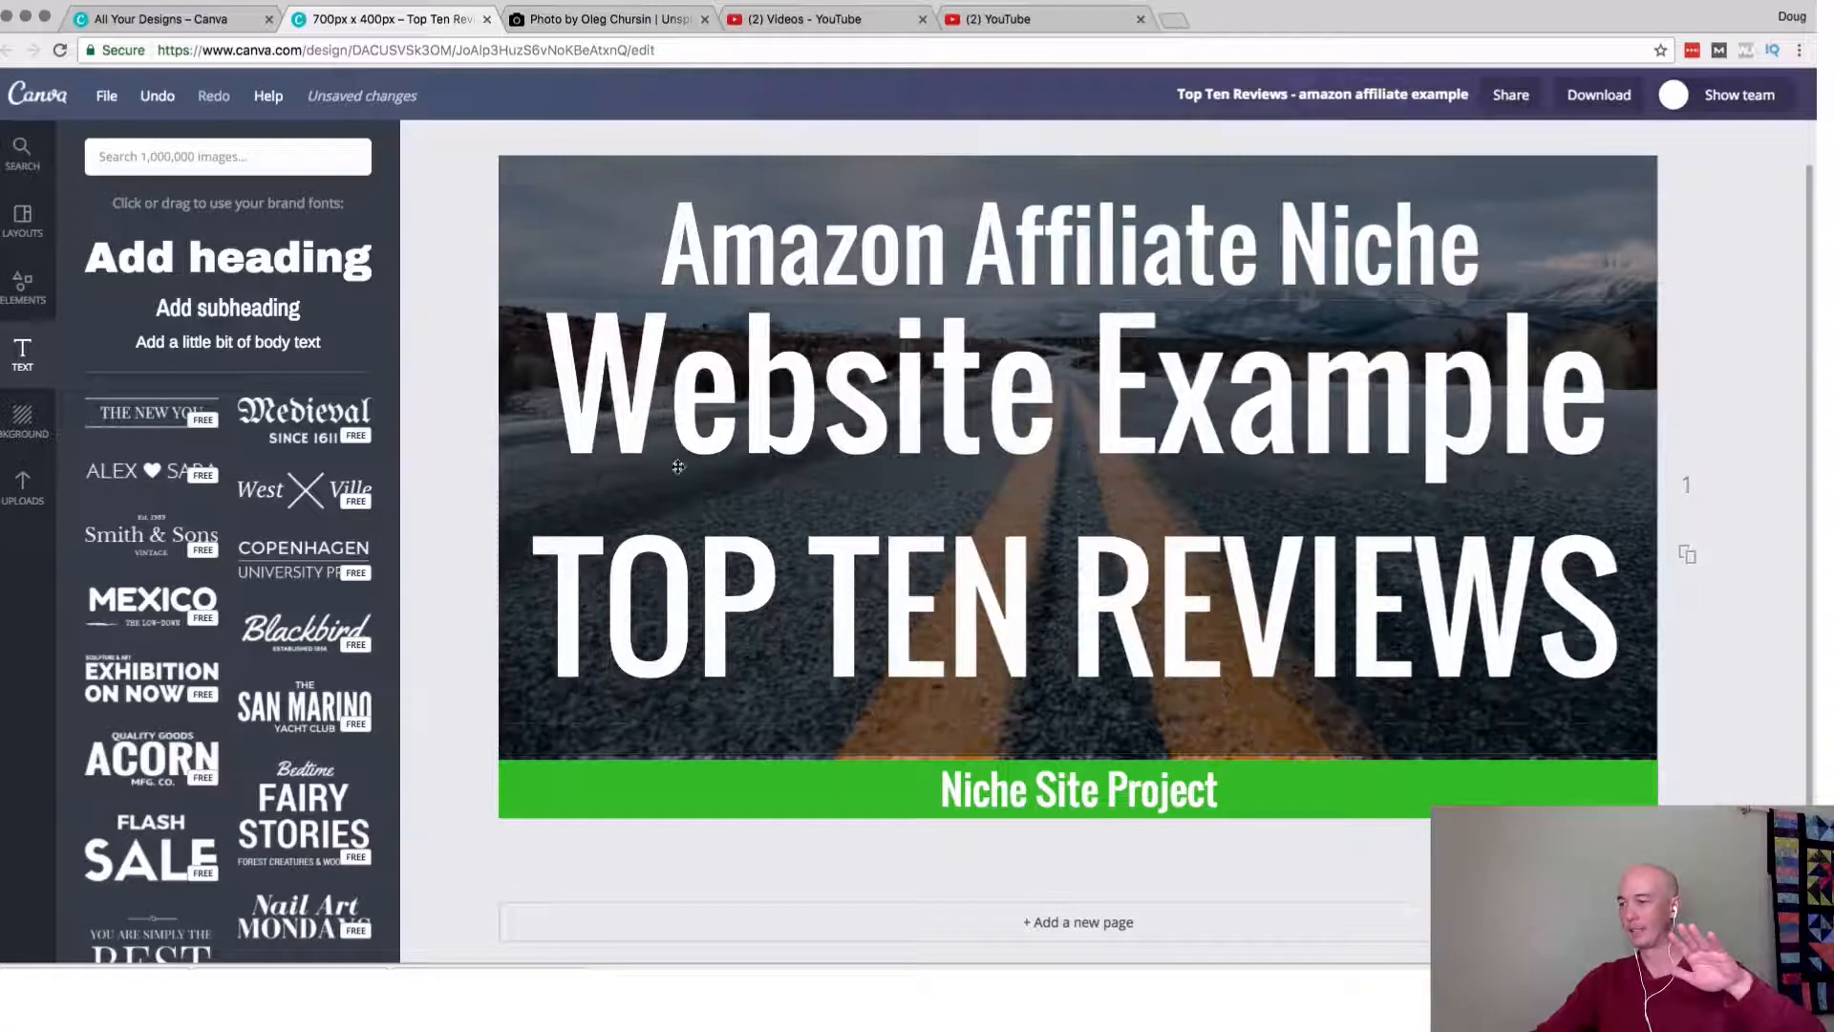
drag(796, 738, 796, 756)
drag(695, 598, 694, 623)
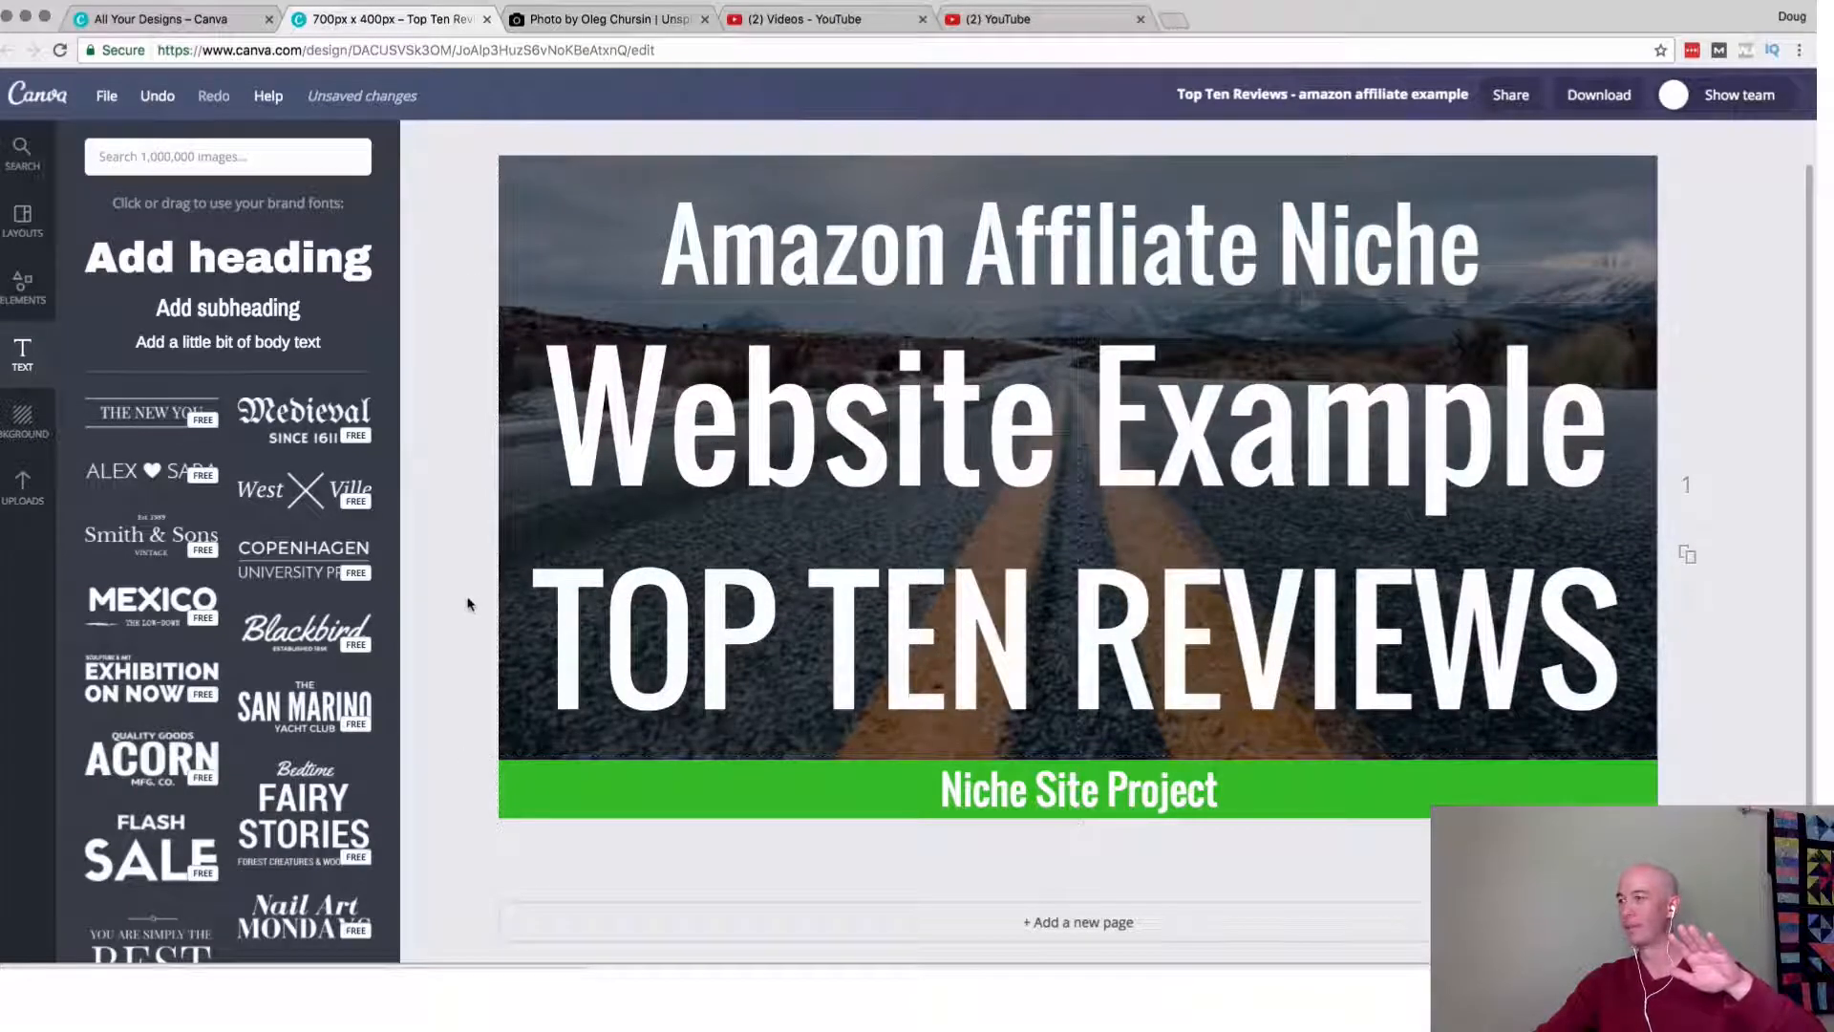
Choose a file type, download the finished Top Ten Reviews thumbnail, and dismiss the download message.
click(1598, 98)
click(1568, 199)
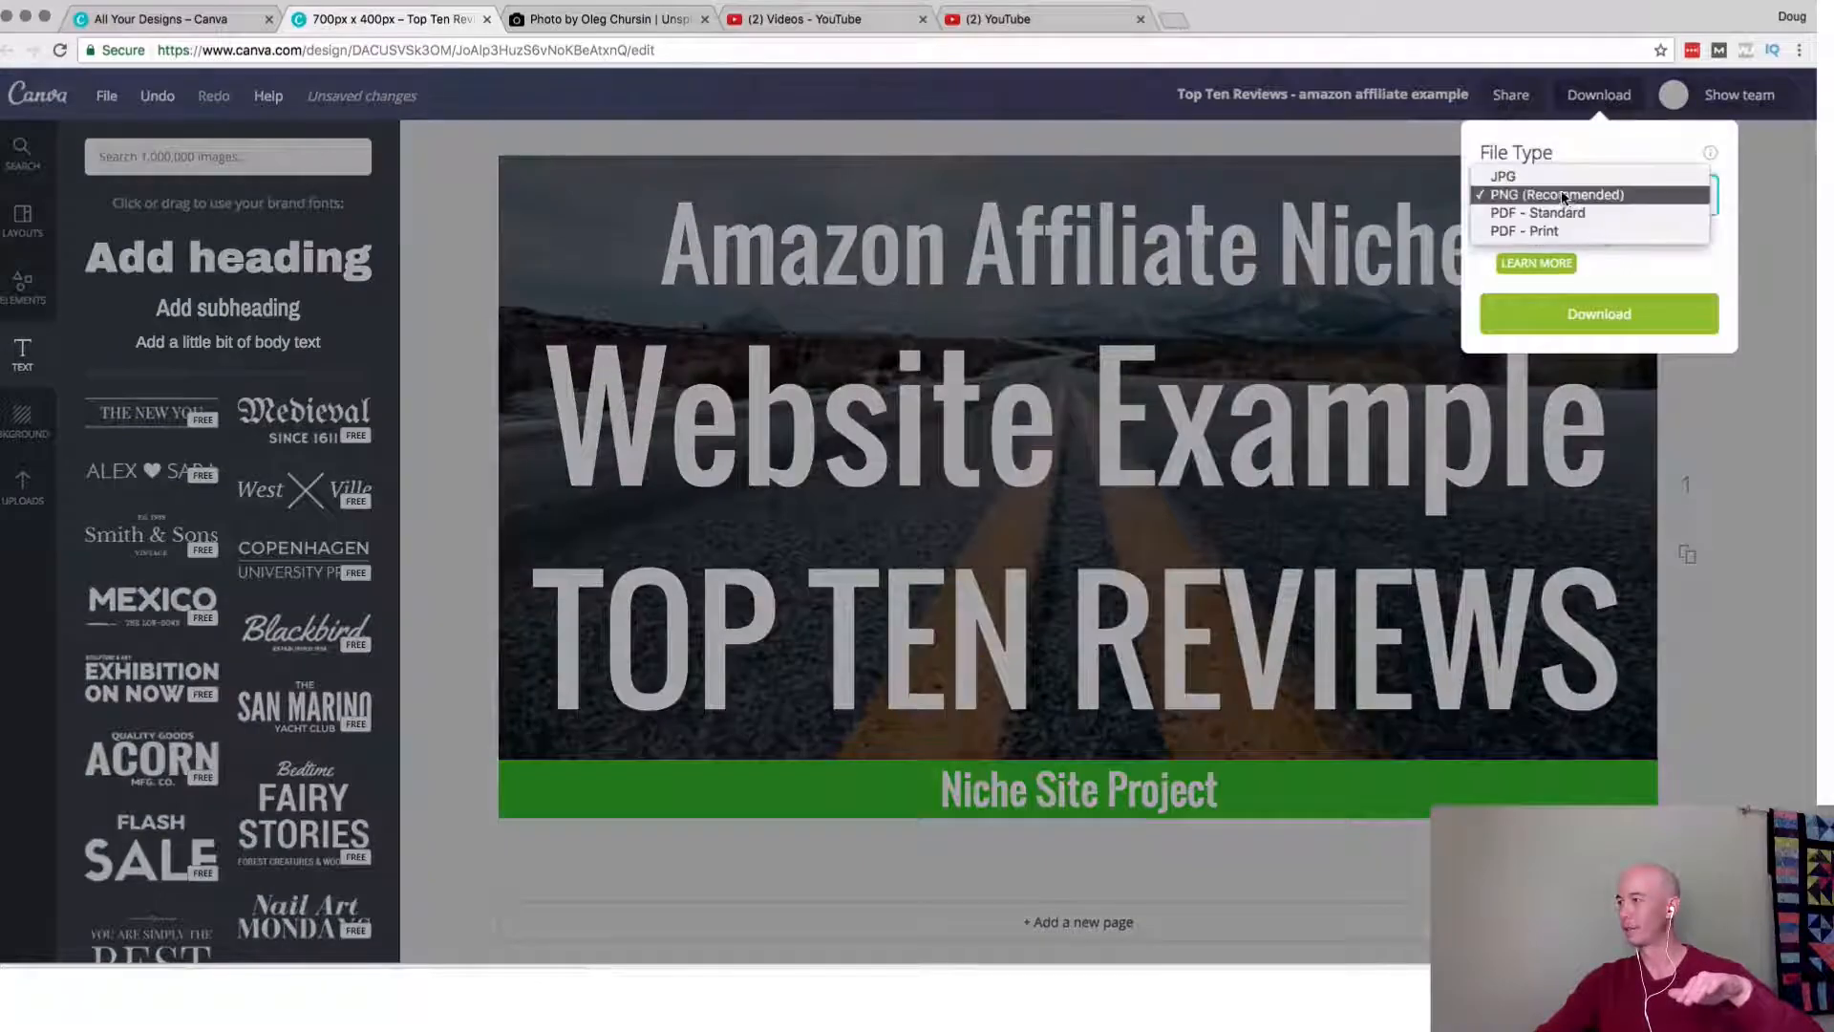
click(1566, 212)
click(1579, 268)
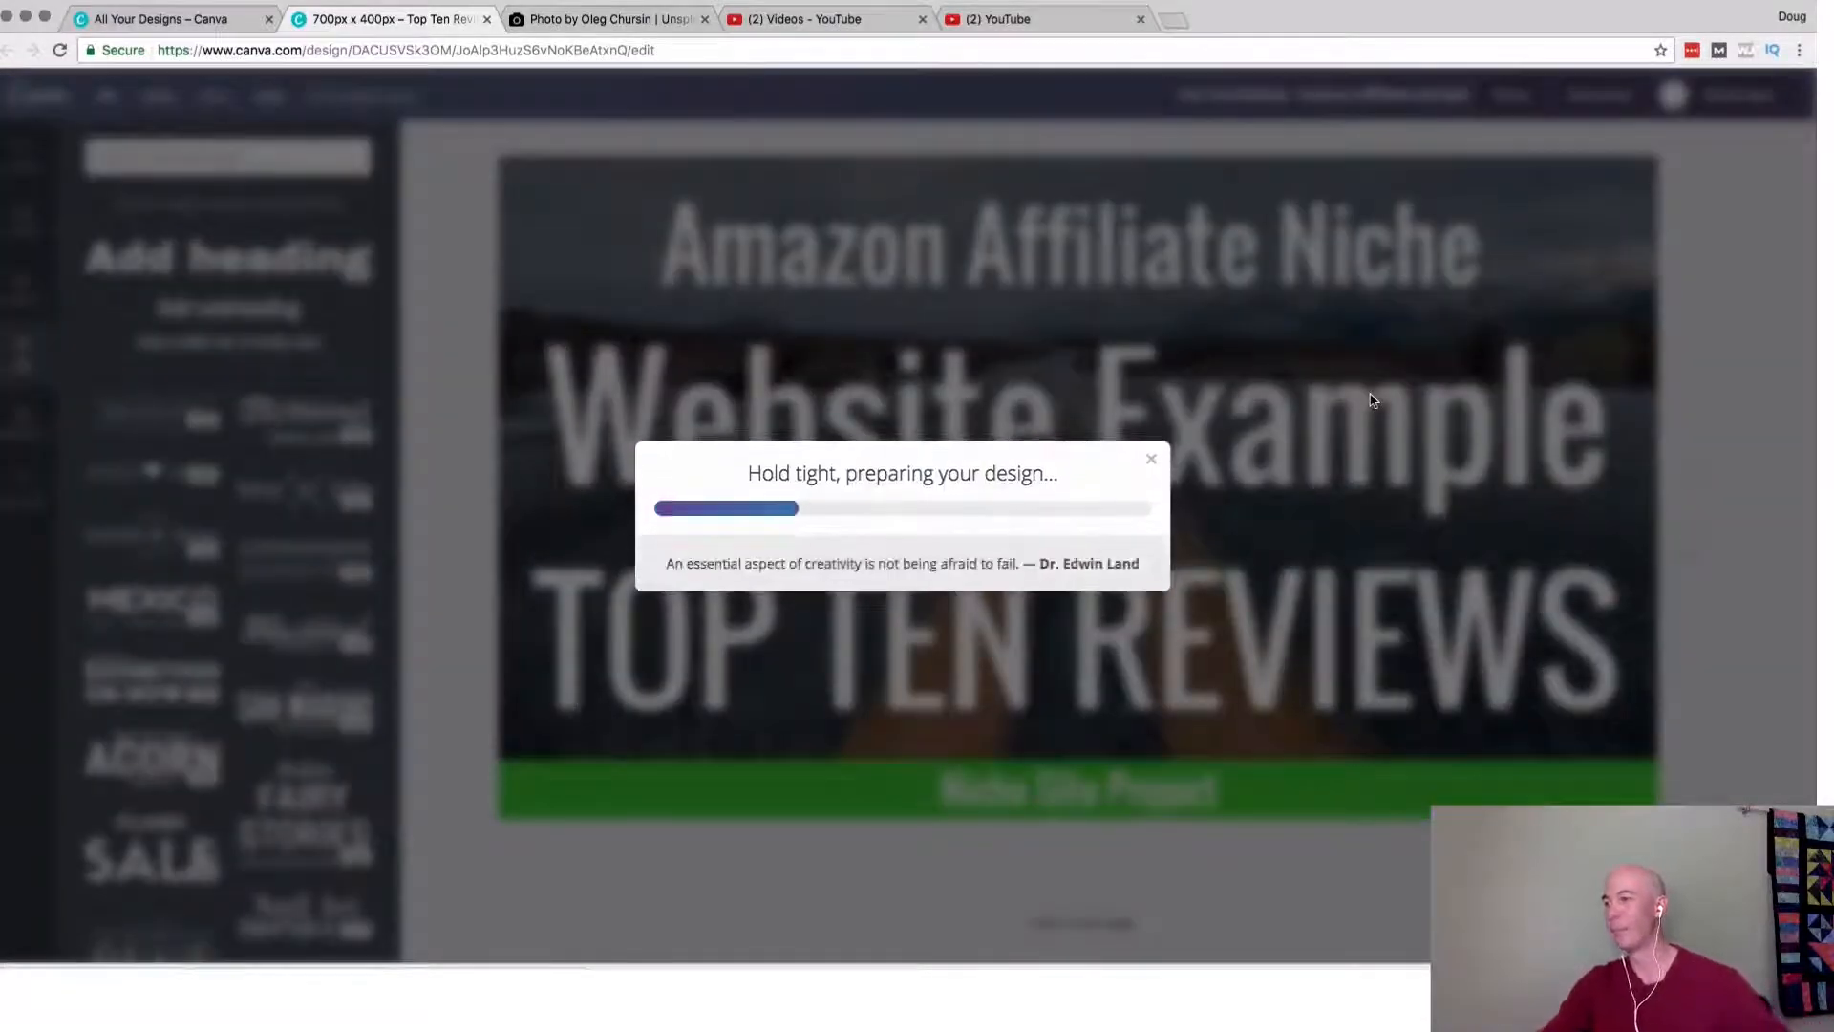
click(858, 25)
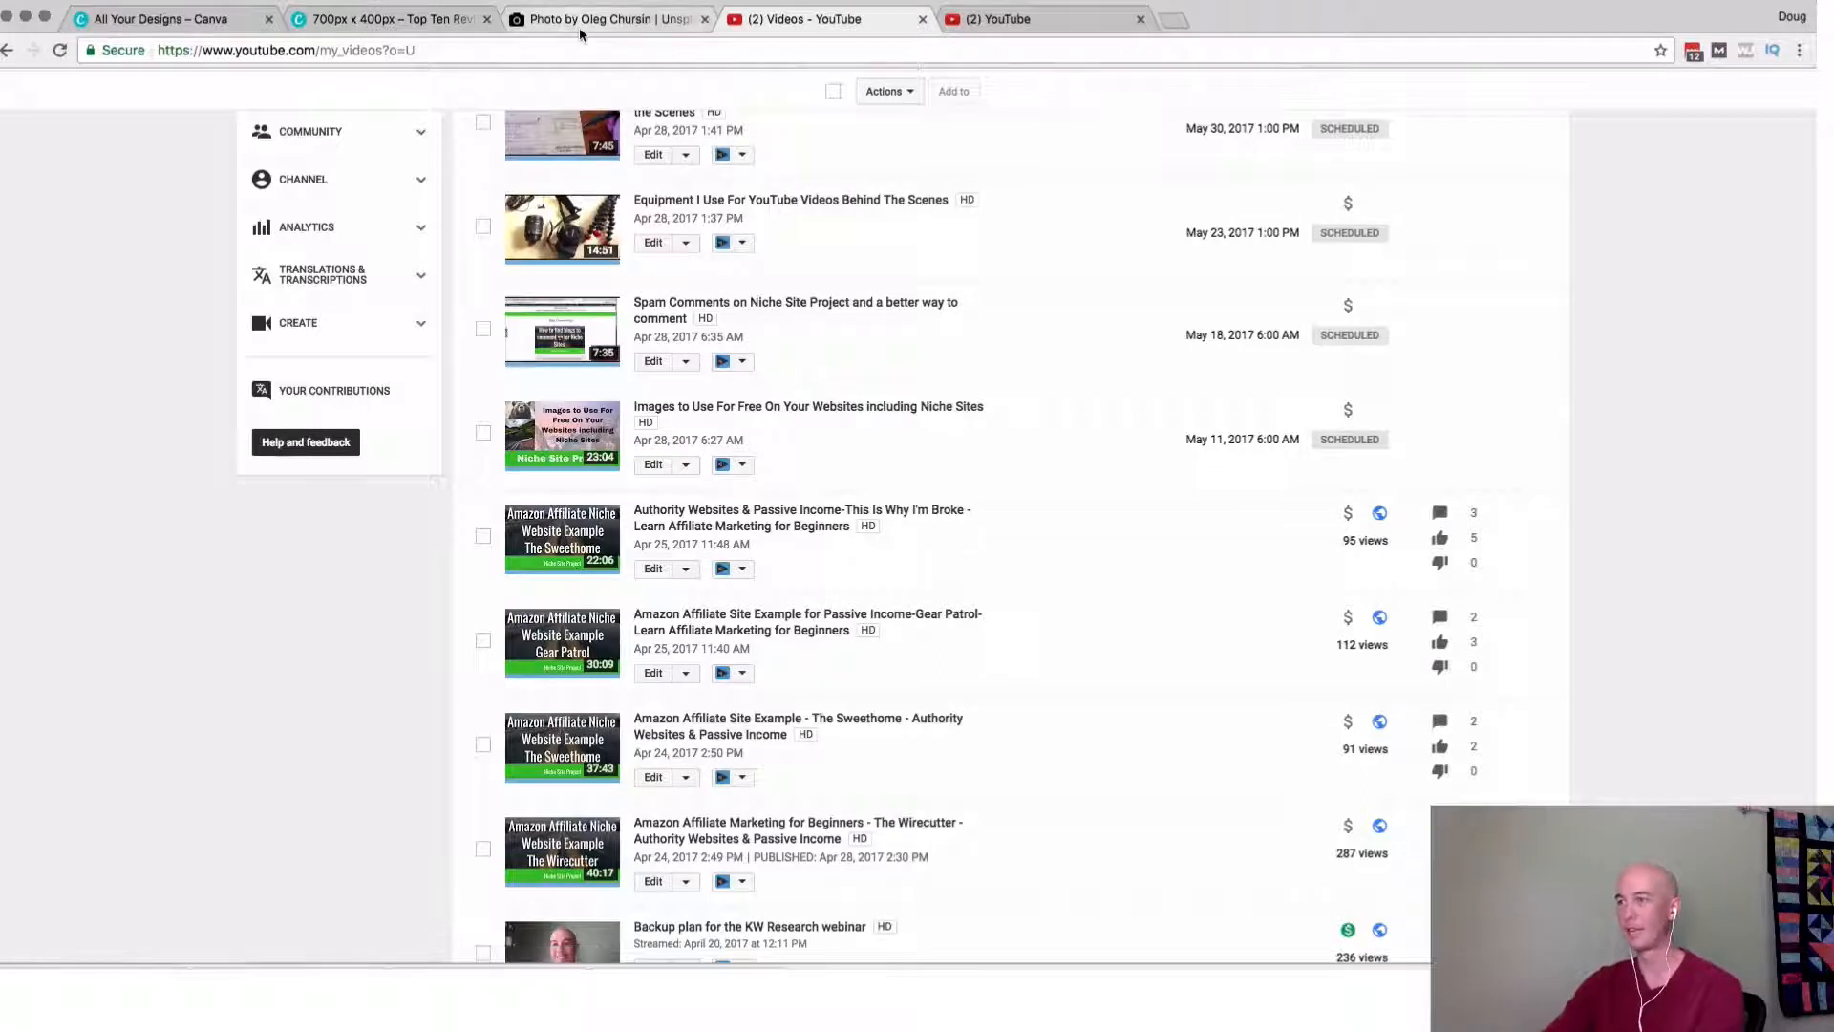
click(392, 19)
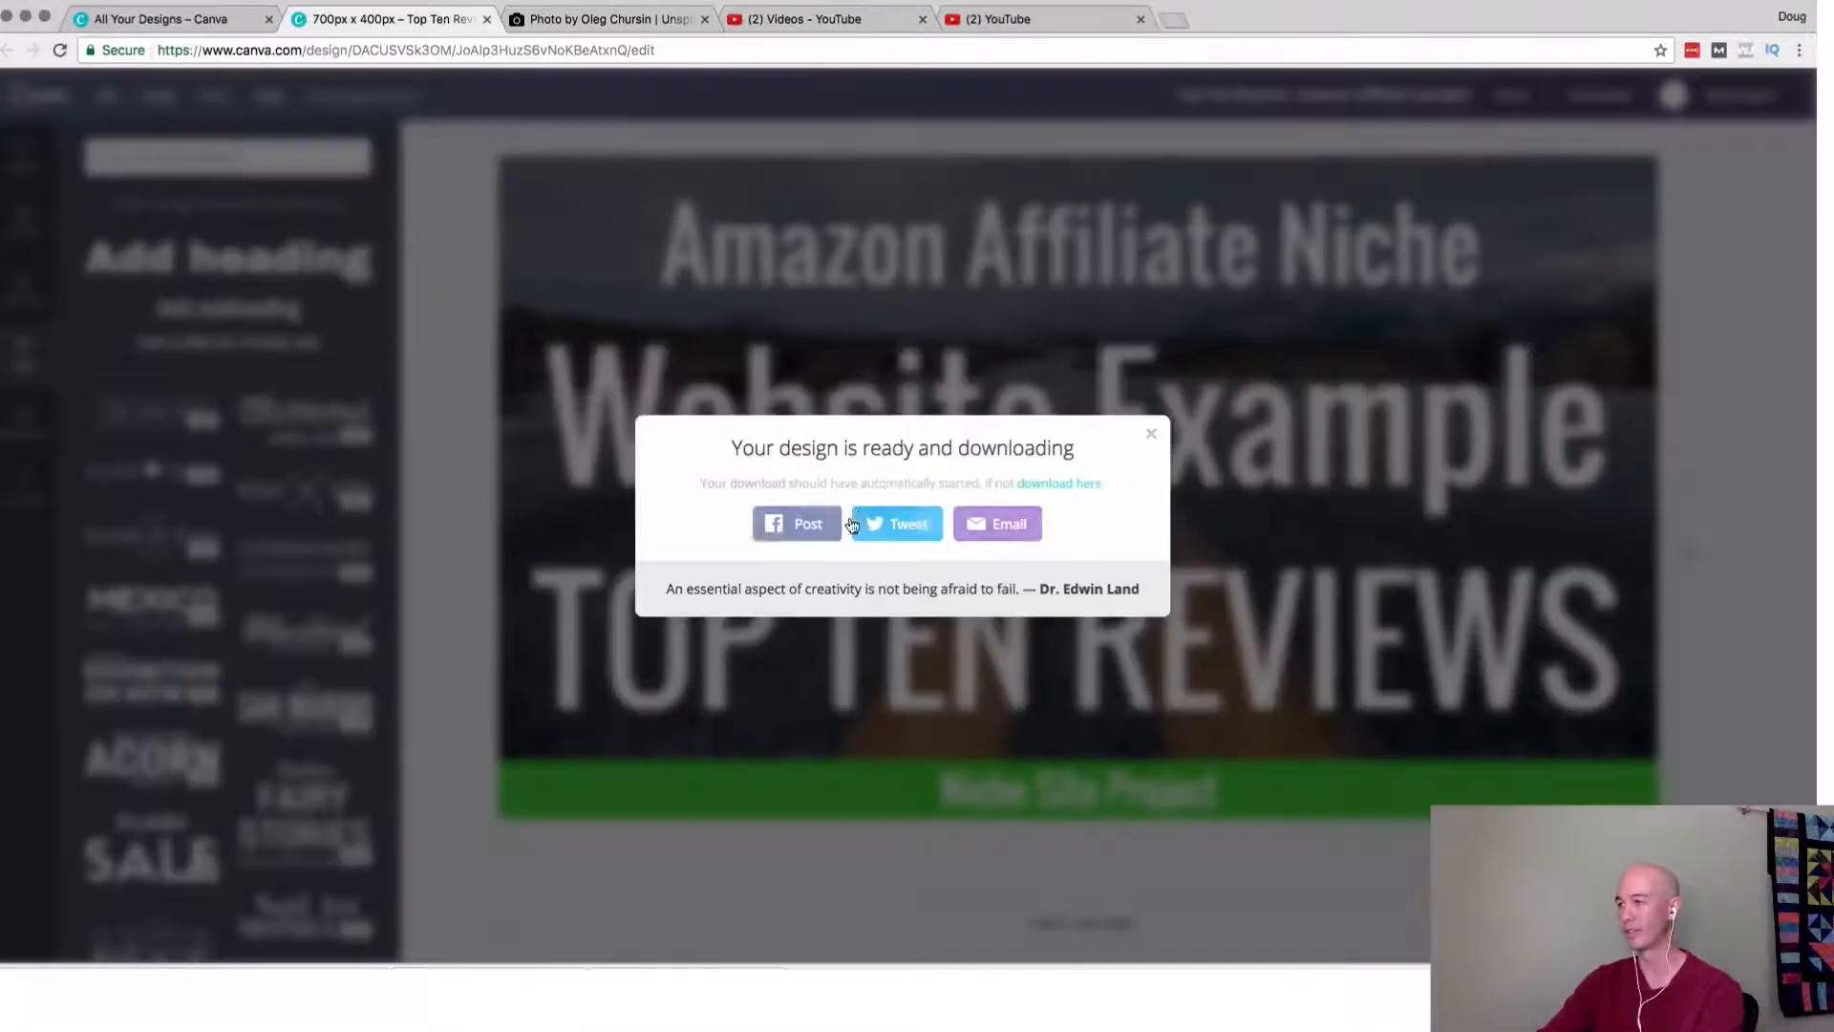
click(1151, 438)
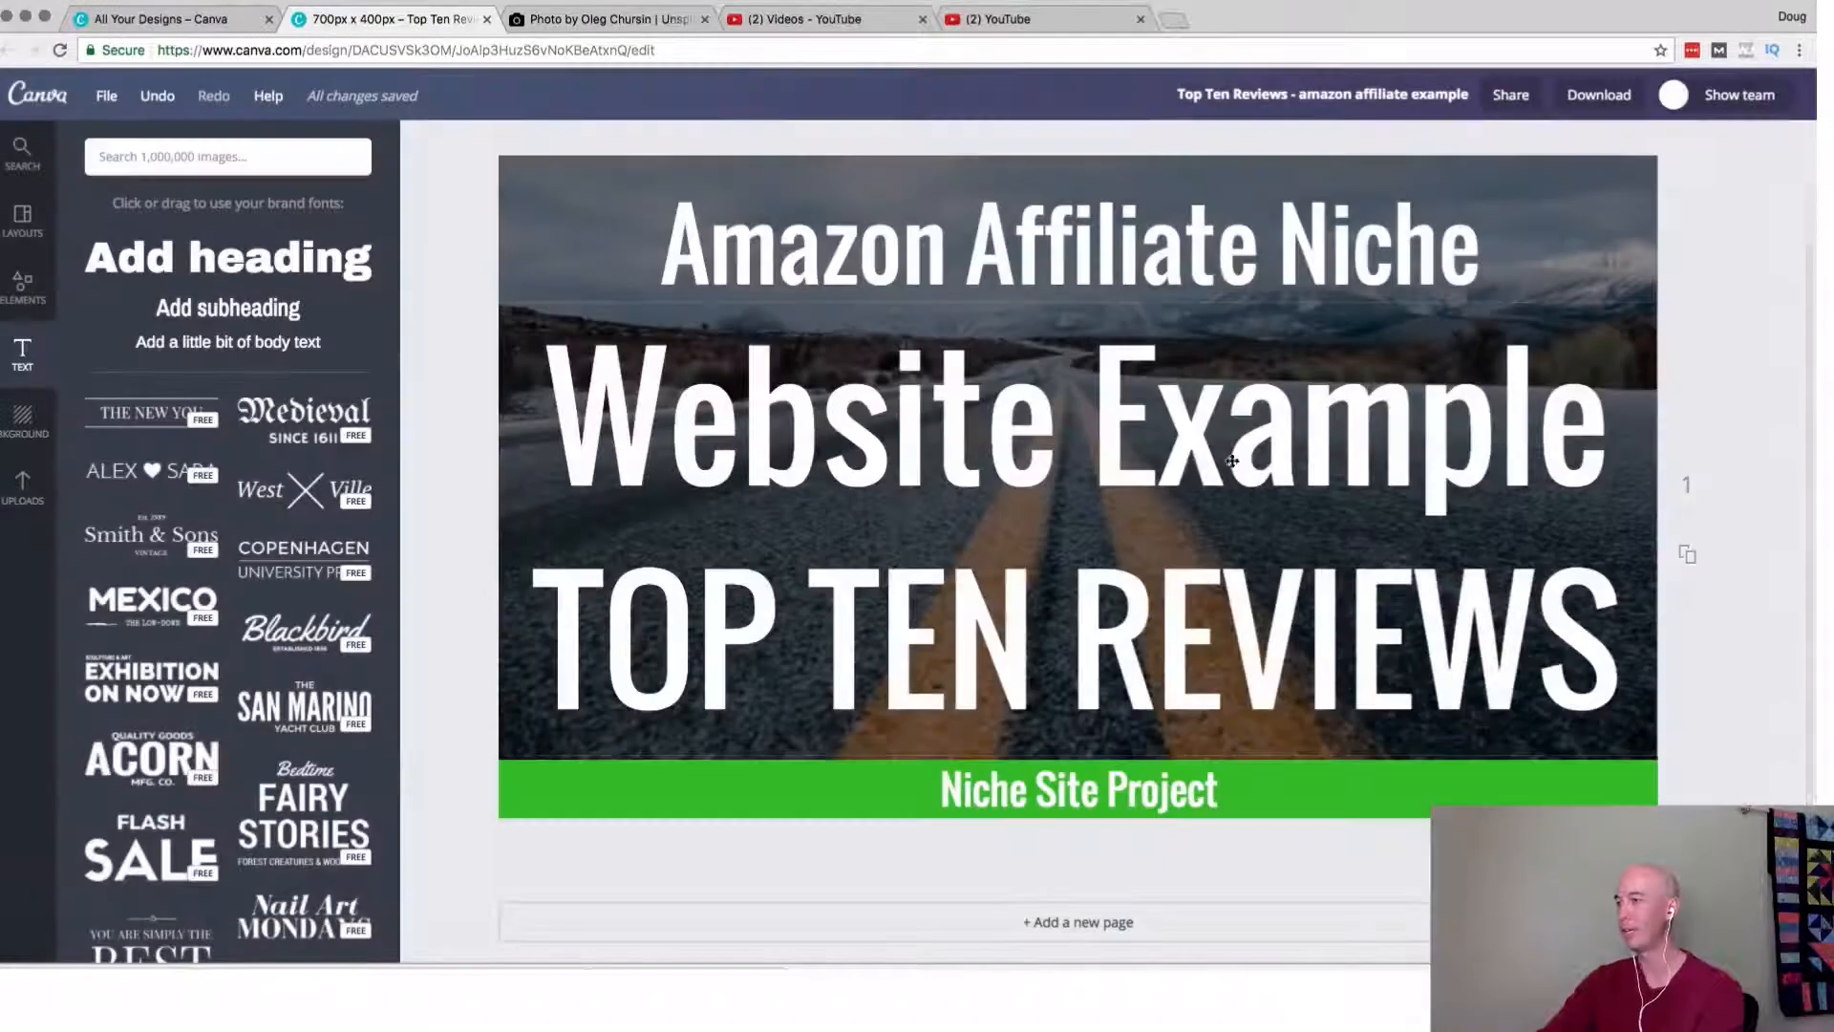
Reload the overview of all designs and compare the saved thumbnails with the open Top Ten Reviews design.
click(164, 20)
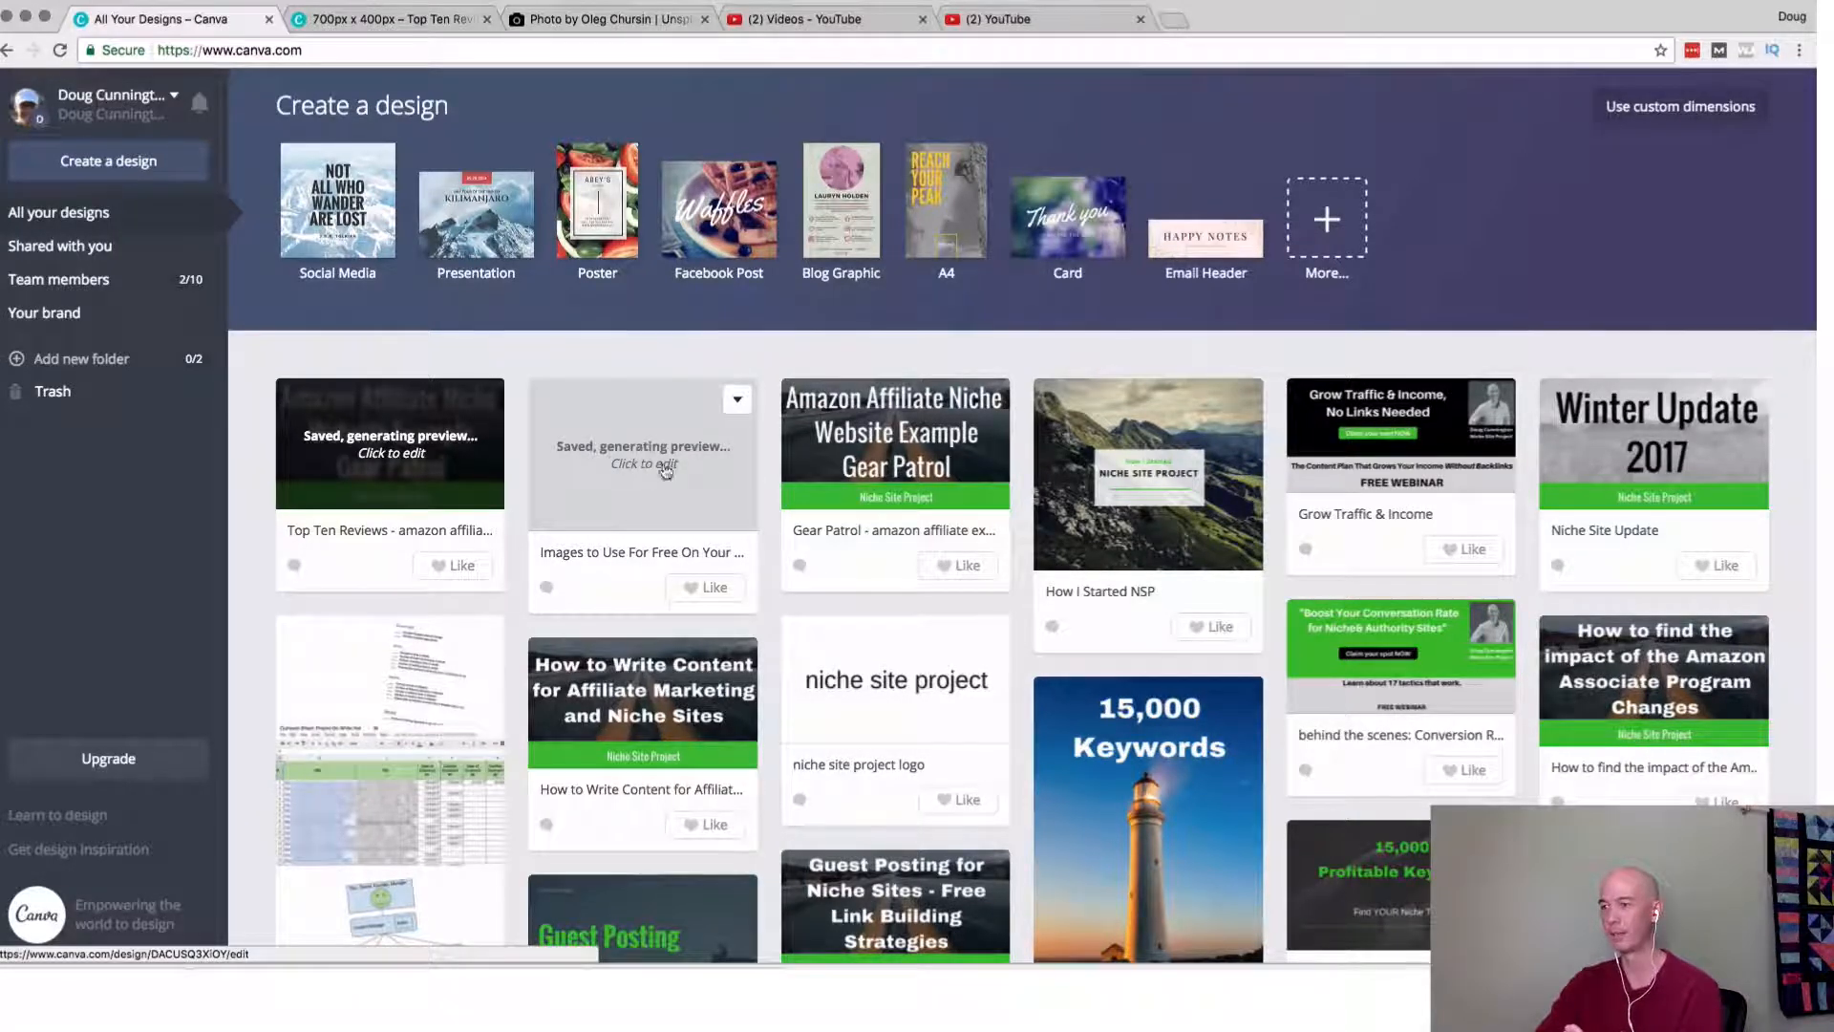
click(59, 53)
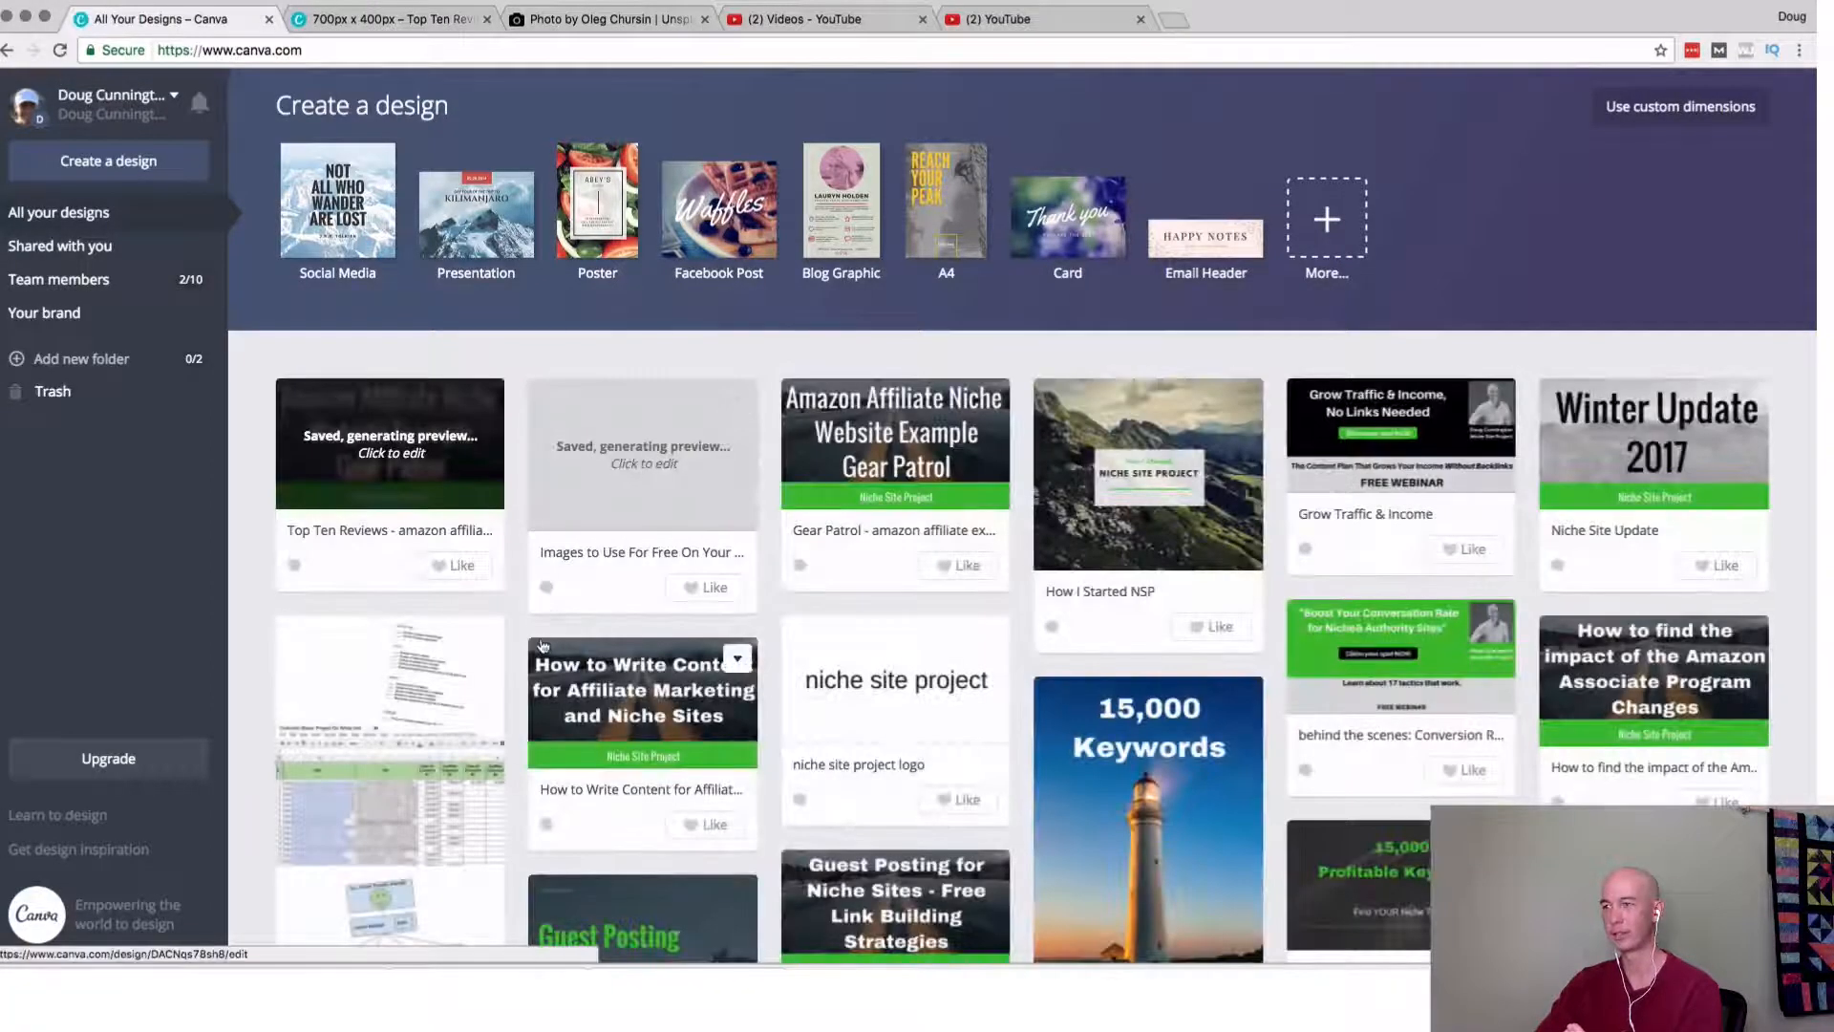
click(373, 21)
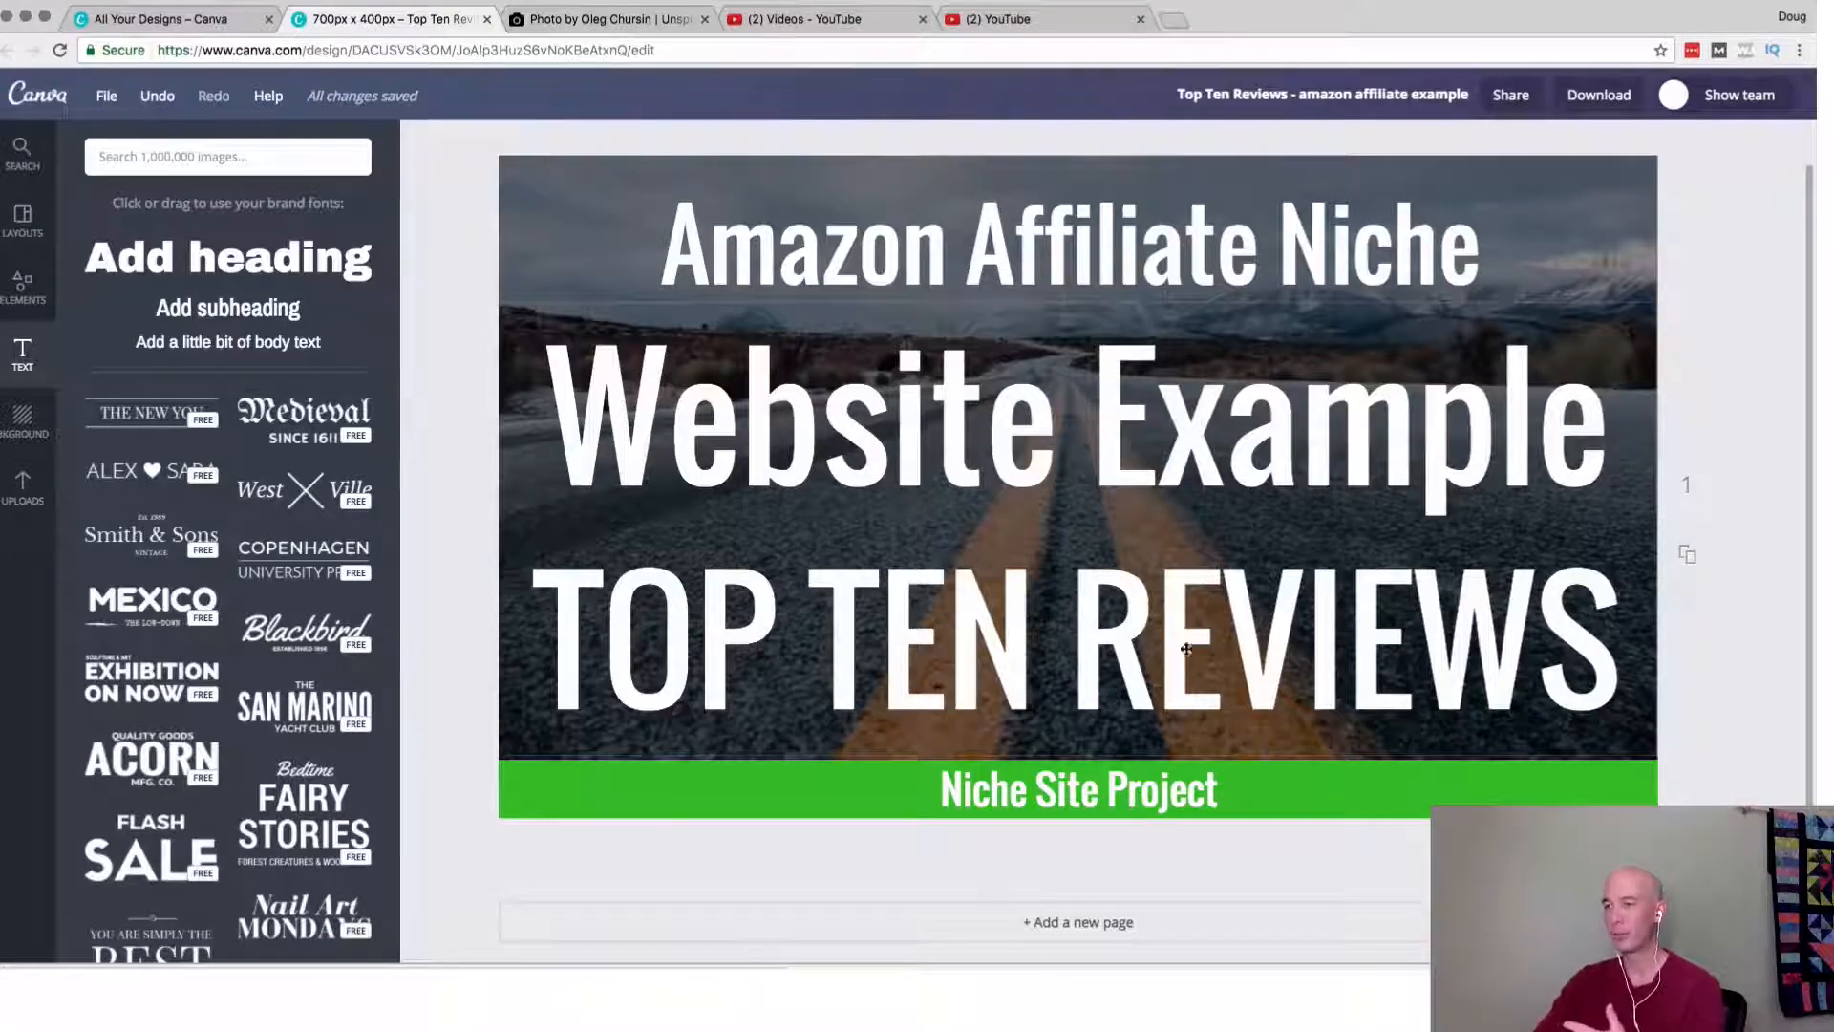
click(186, 19)
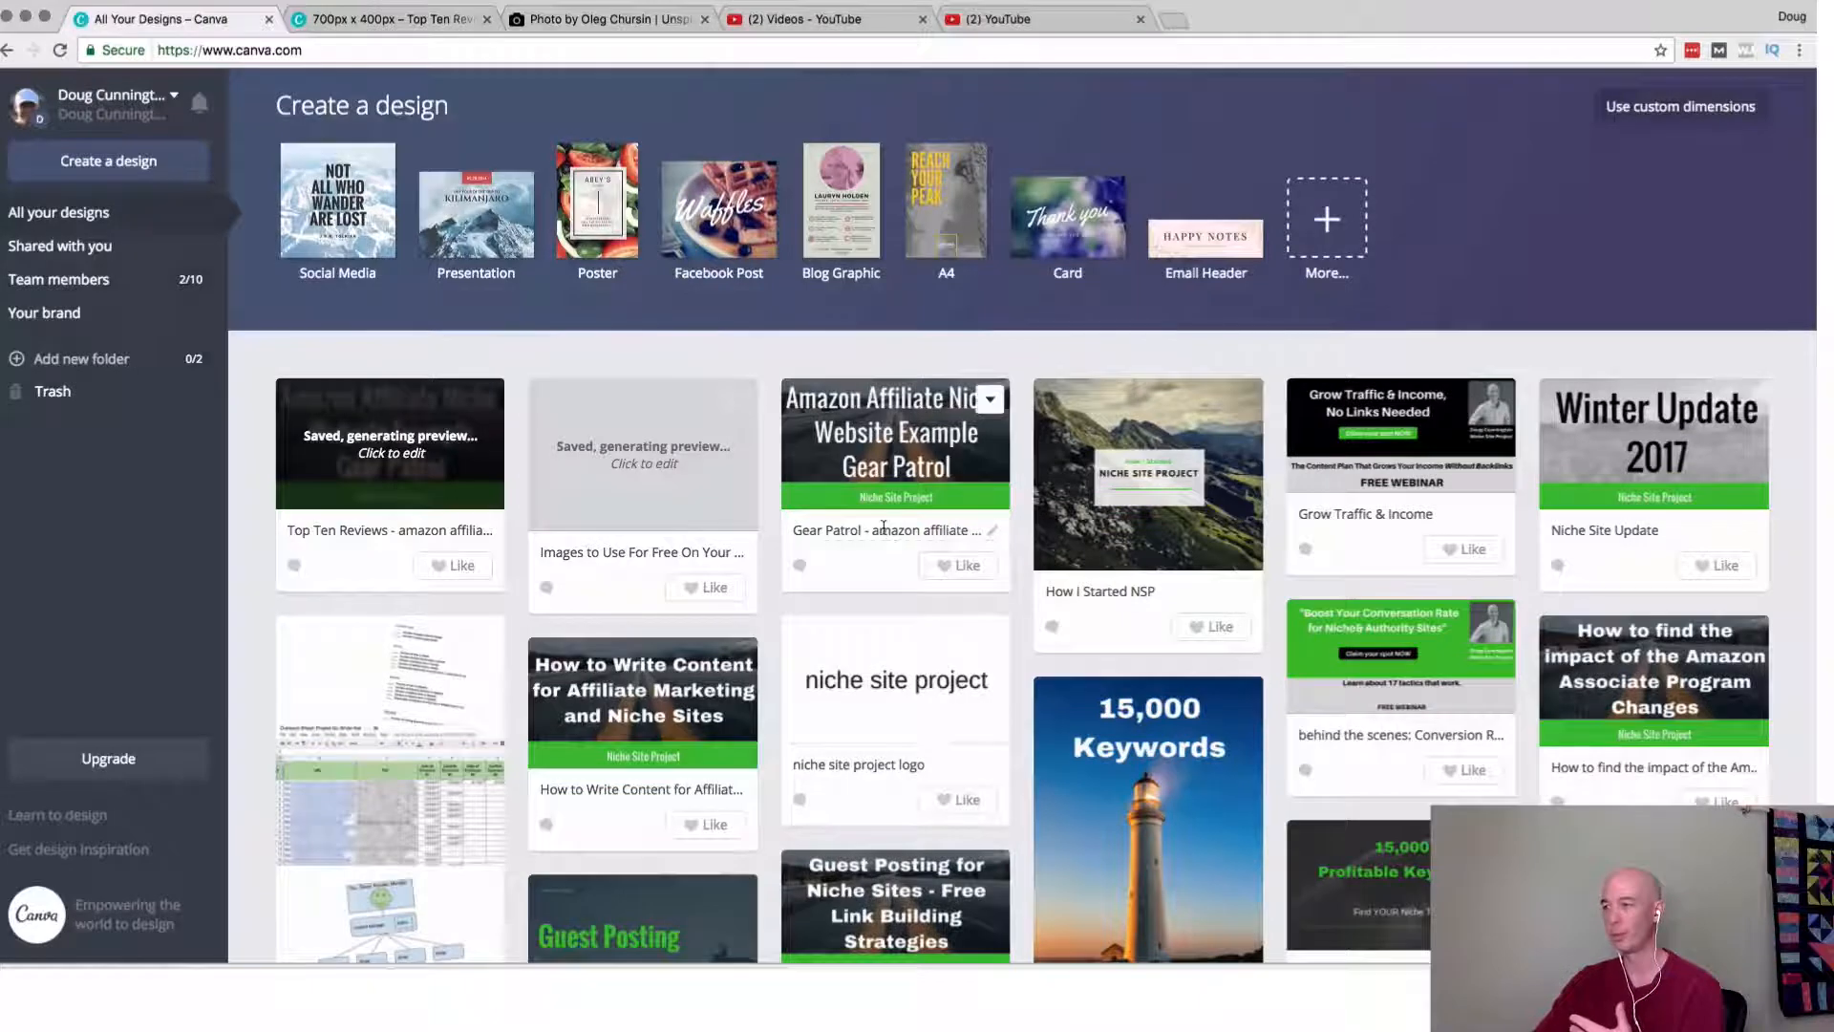